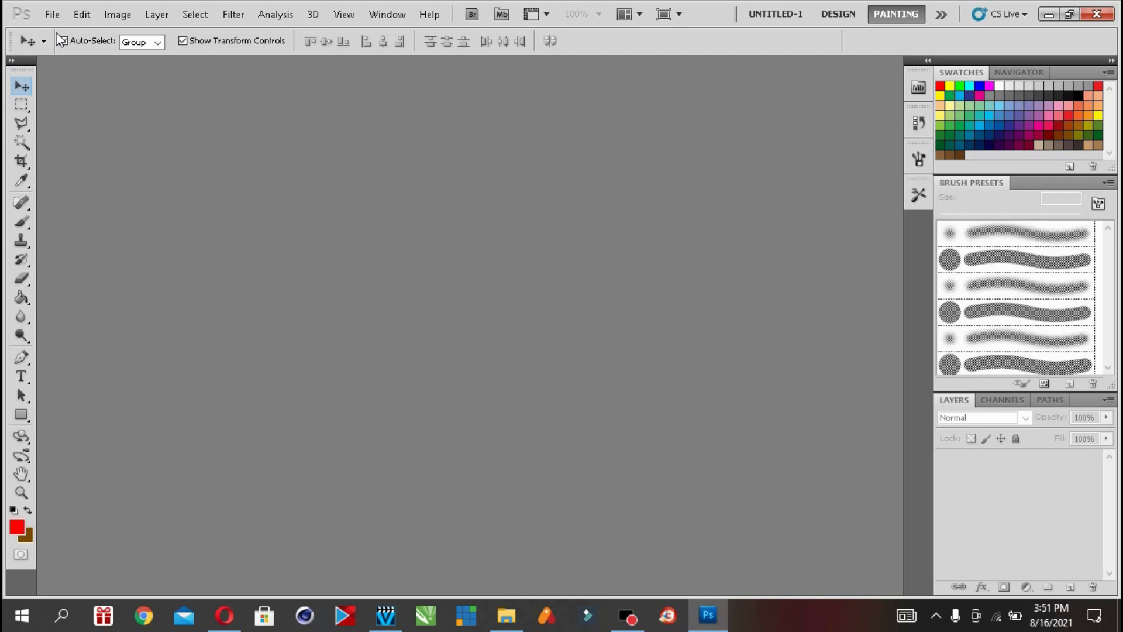
left_click(82, 14)
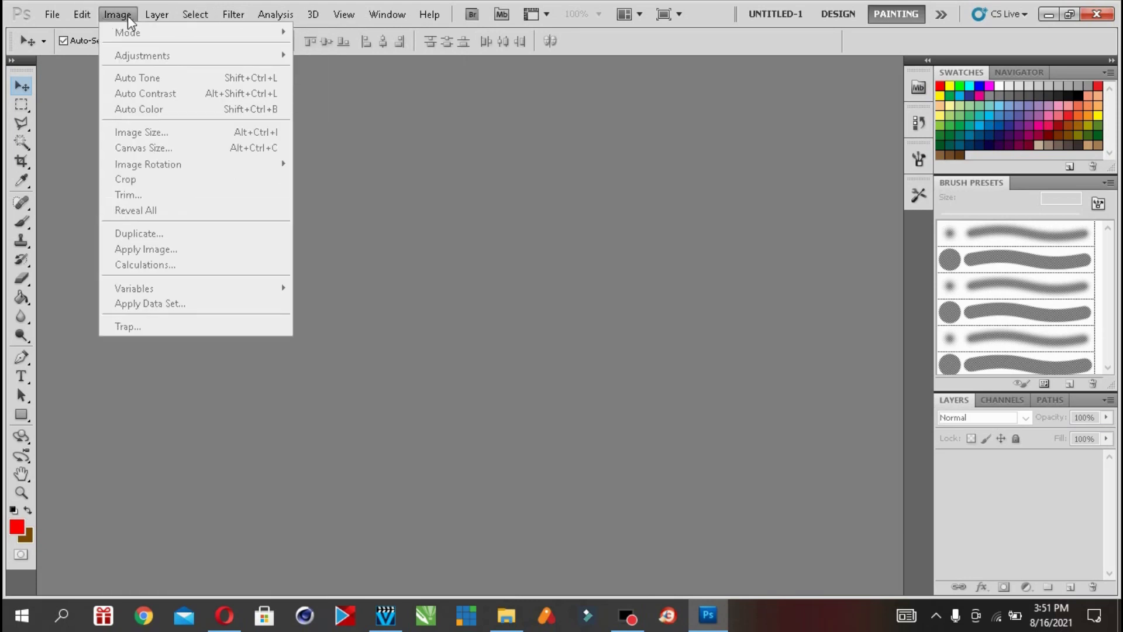
key("Escape")
left_click(183, 16)
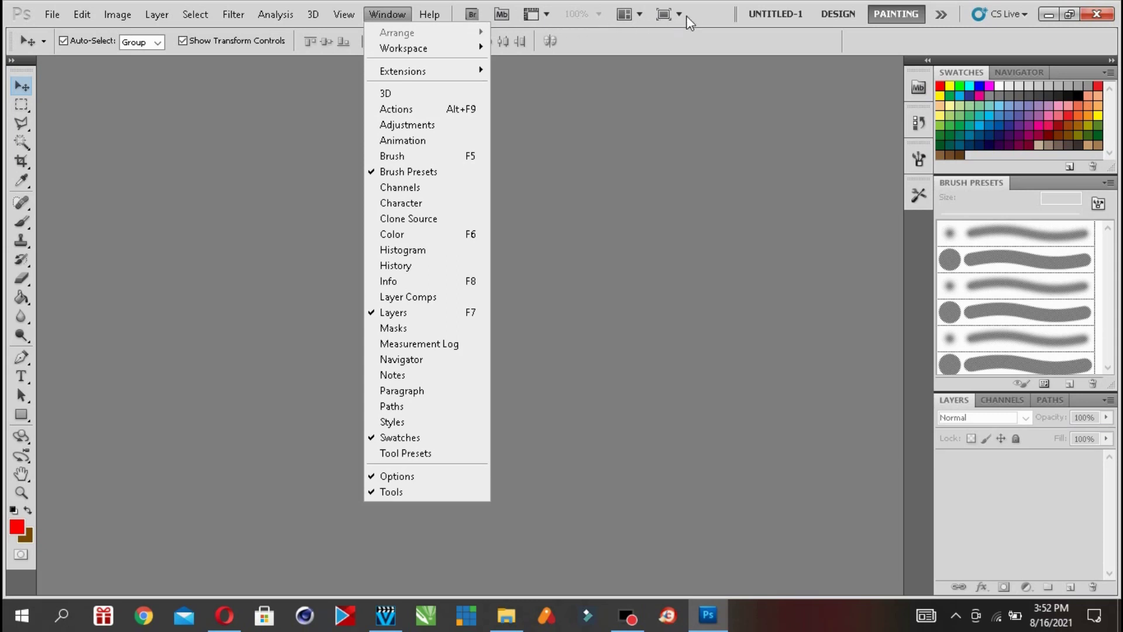
left_click(731, 13)
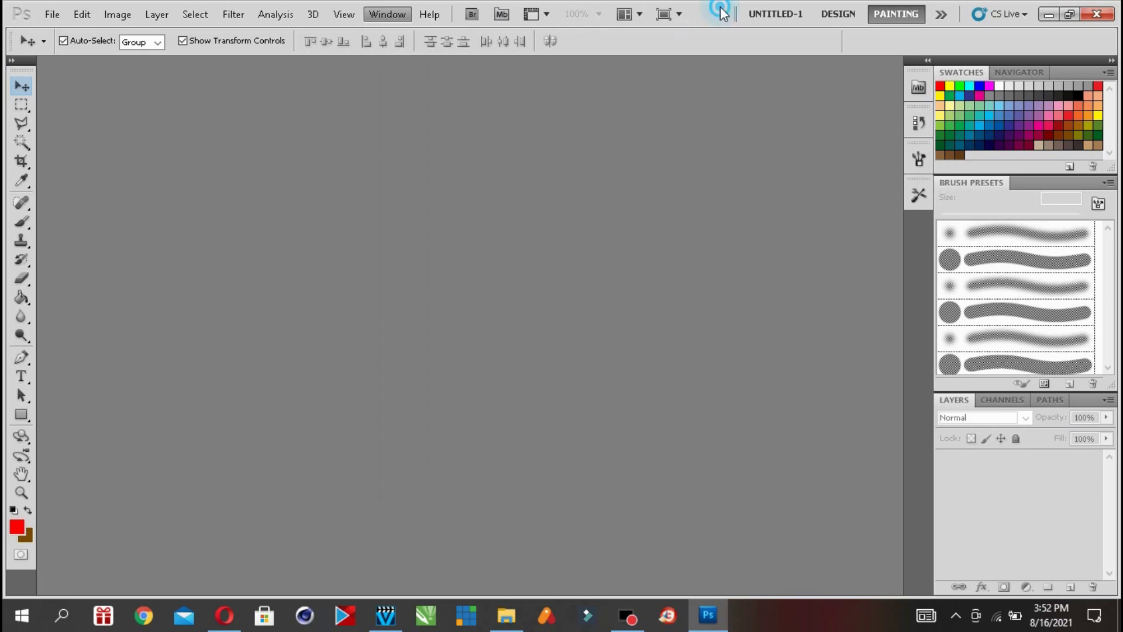
left_click(681, 14)
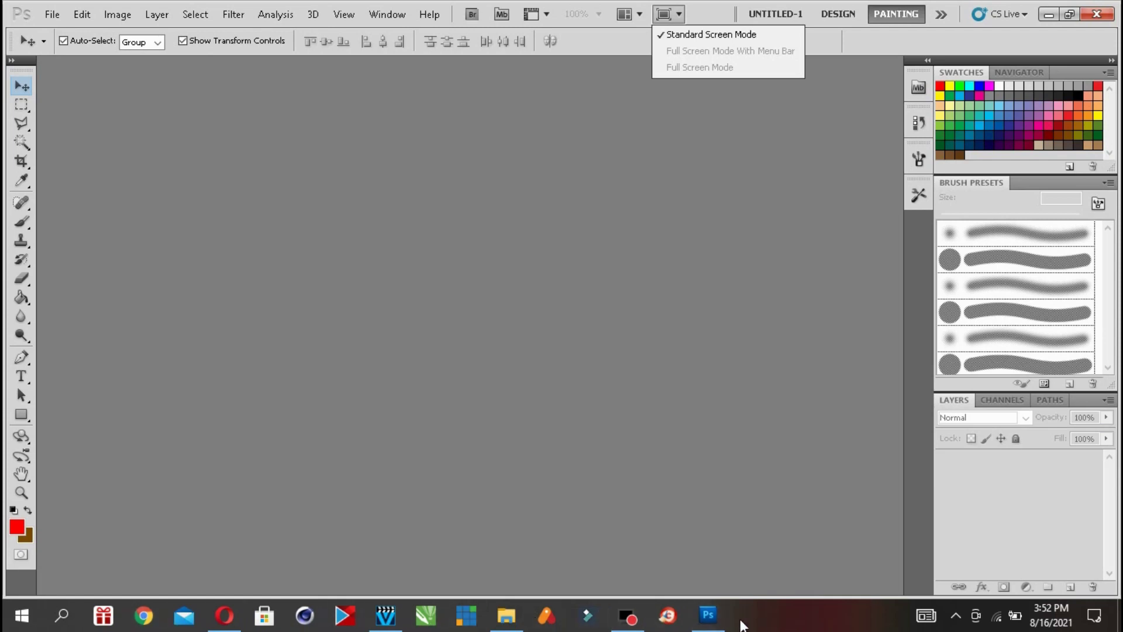
- Switch to the Design workspace, reposition its floating tool palette, and return to the Painting workspace
left_click(842, 12)
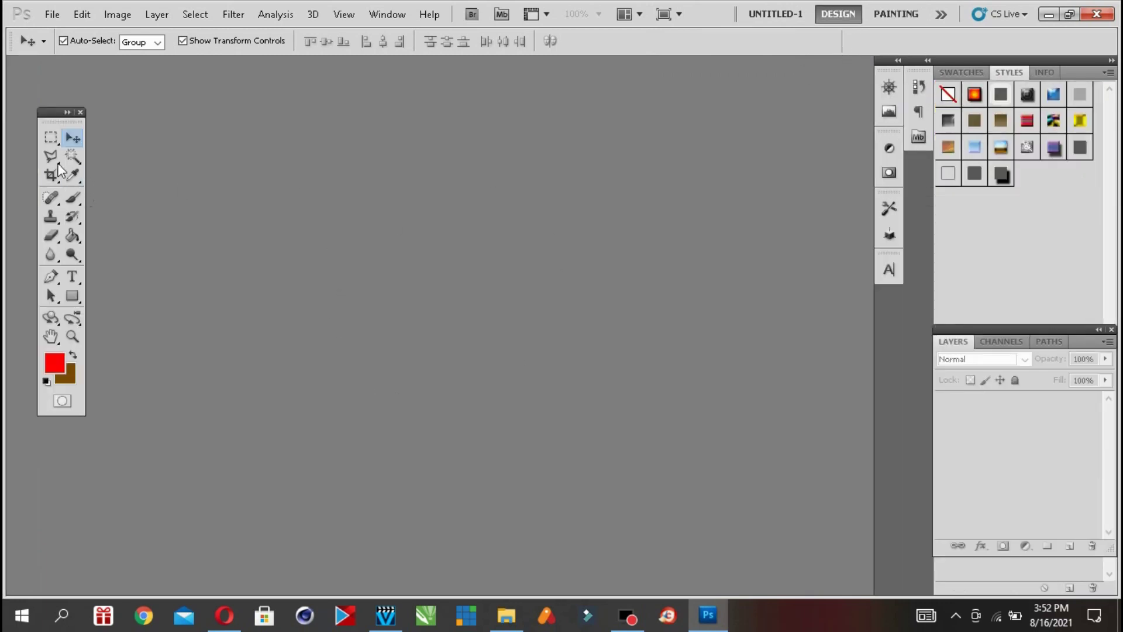
left_click_drag(41, 109, 30, 65)
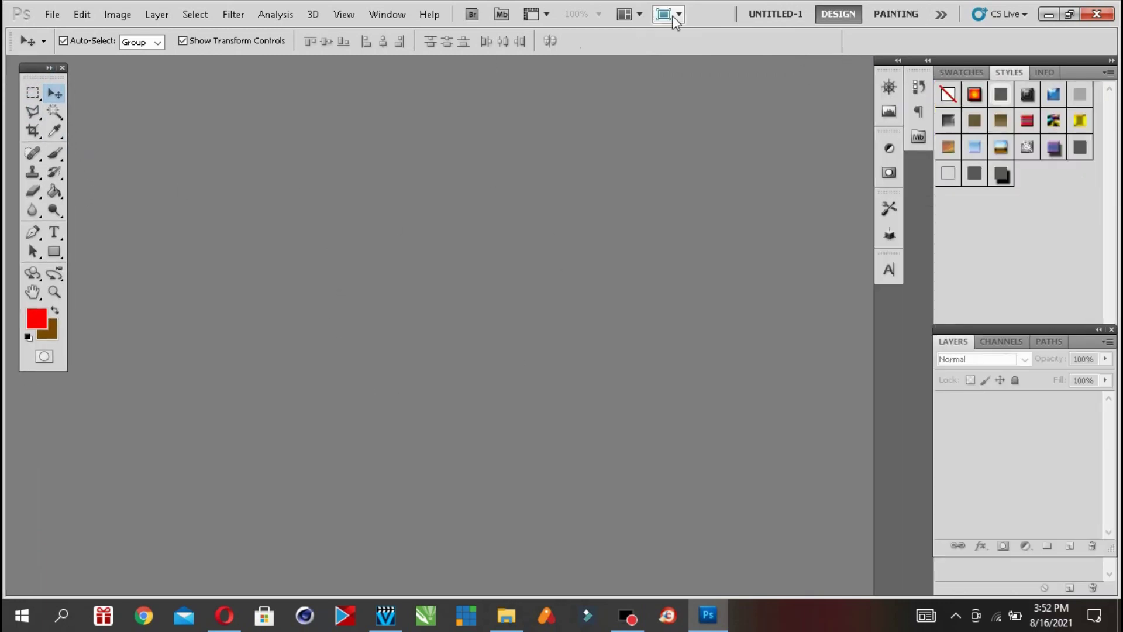
left_click(896, 17)
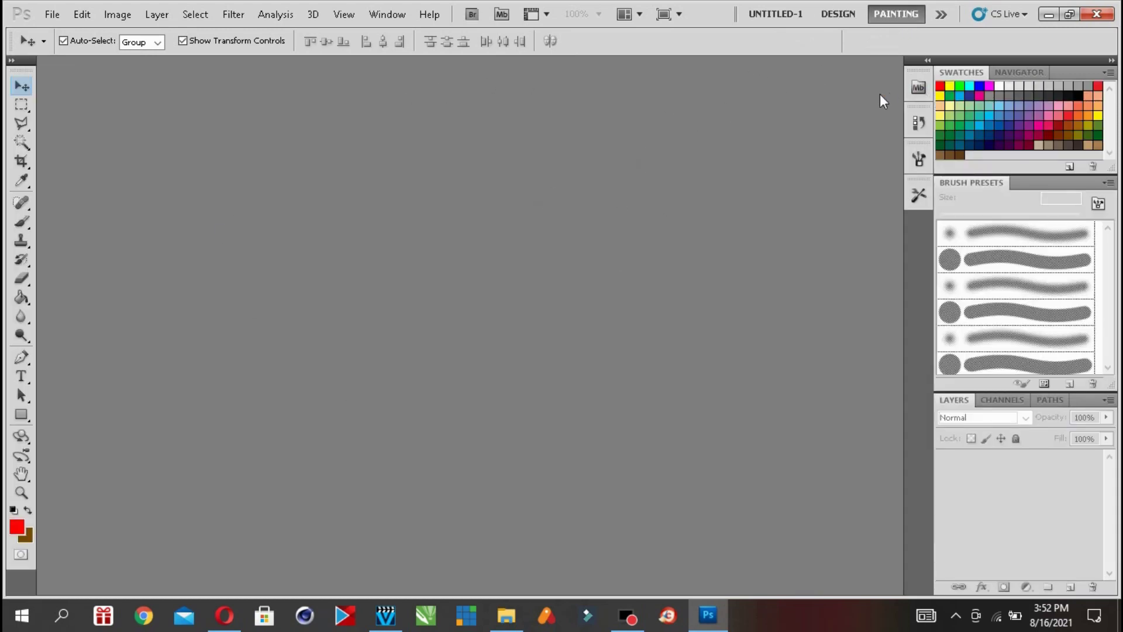
- Try the Photography workspace and change from it to the Motion workspace
left_click(941, 16)
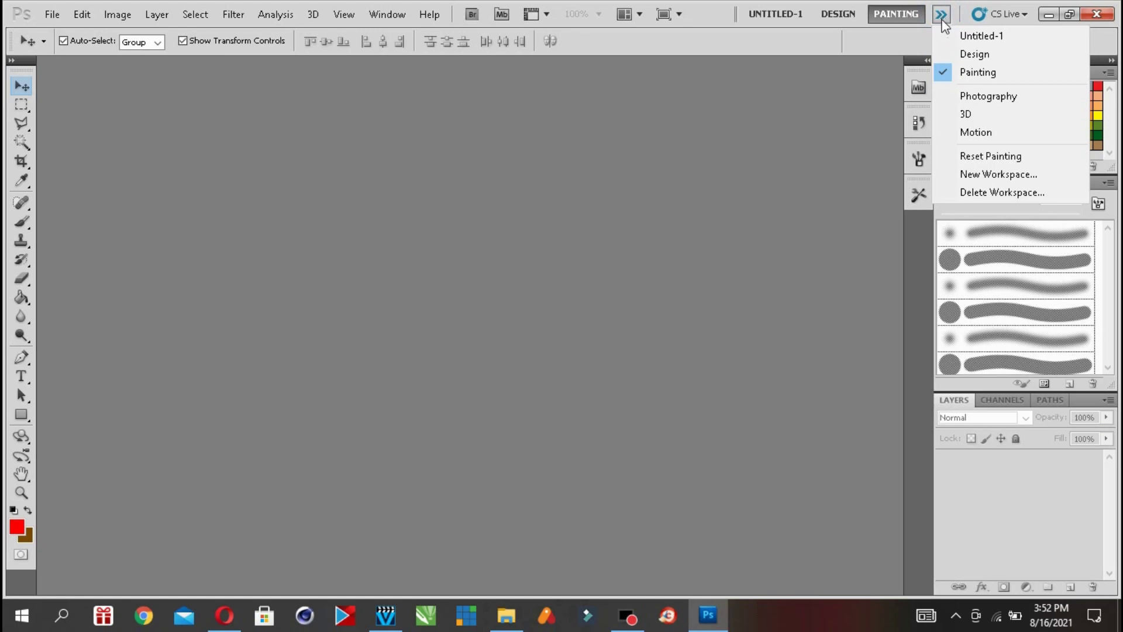
left_click(952, 96)
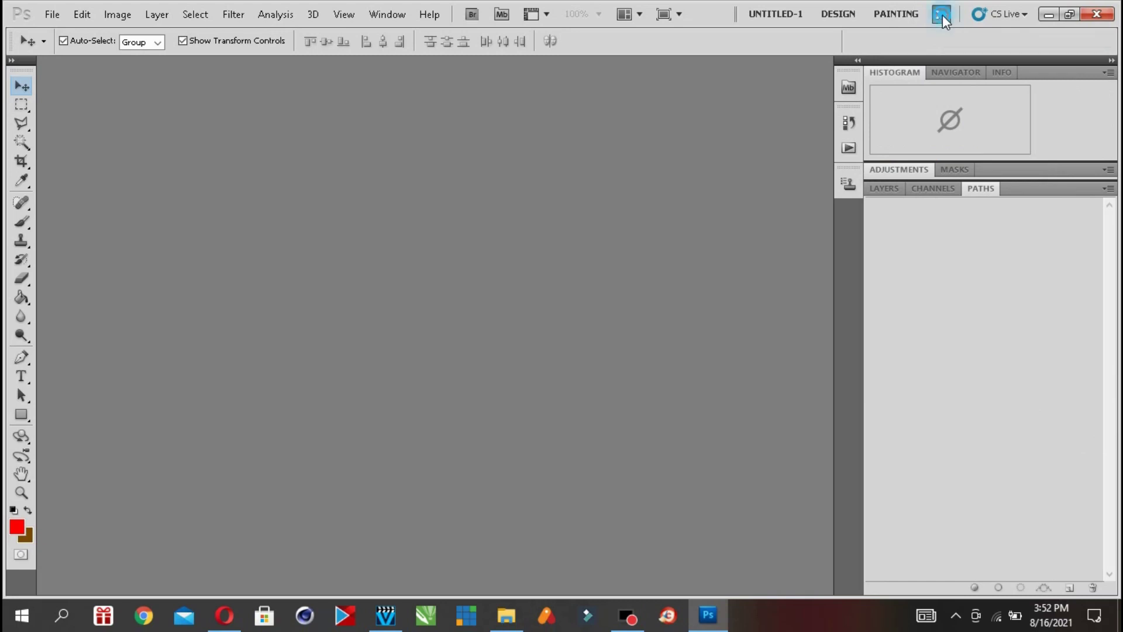
left_click(942, 15)
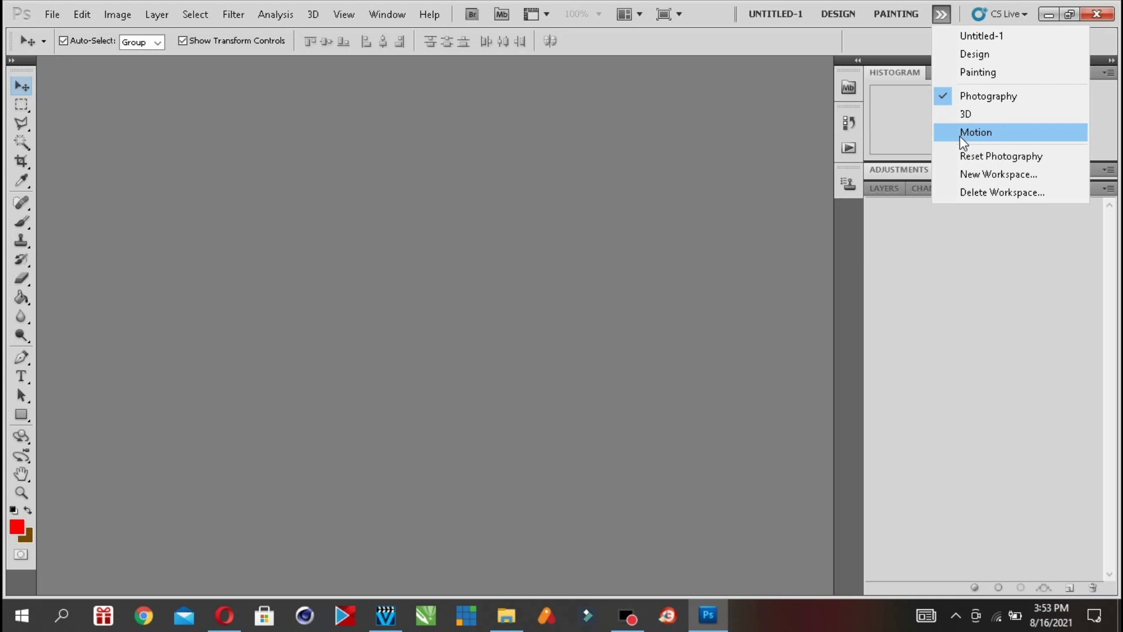
left_click(991, 134)
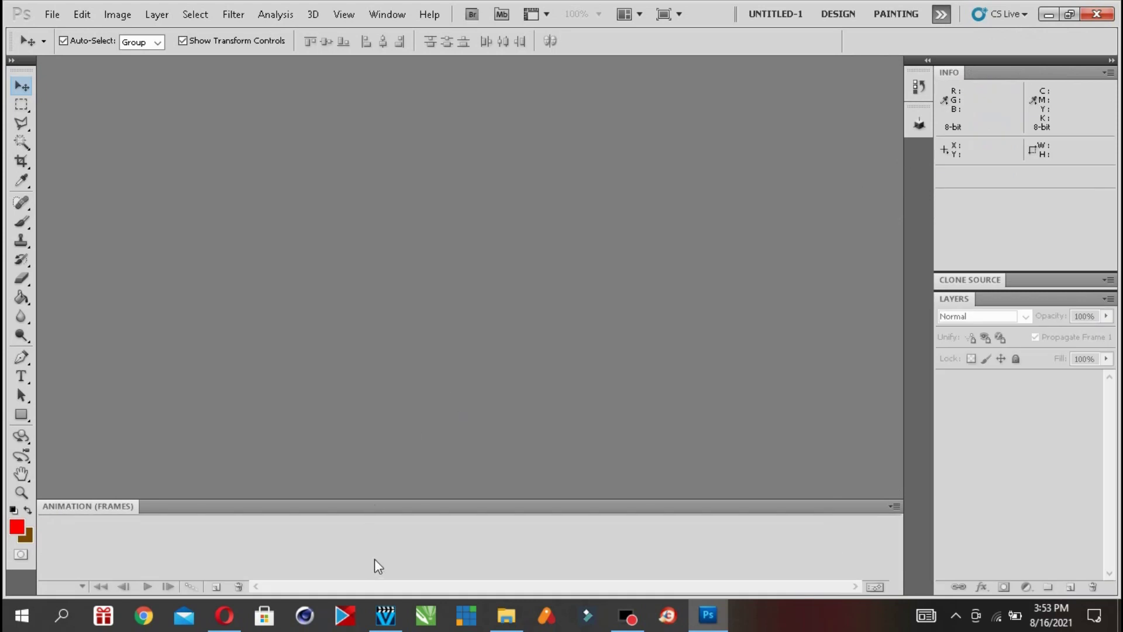
- Create a new 20 x 35 cm RGB Color document at 150 pixels/inch with a white background
left_click(52, 14)
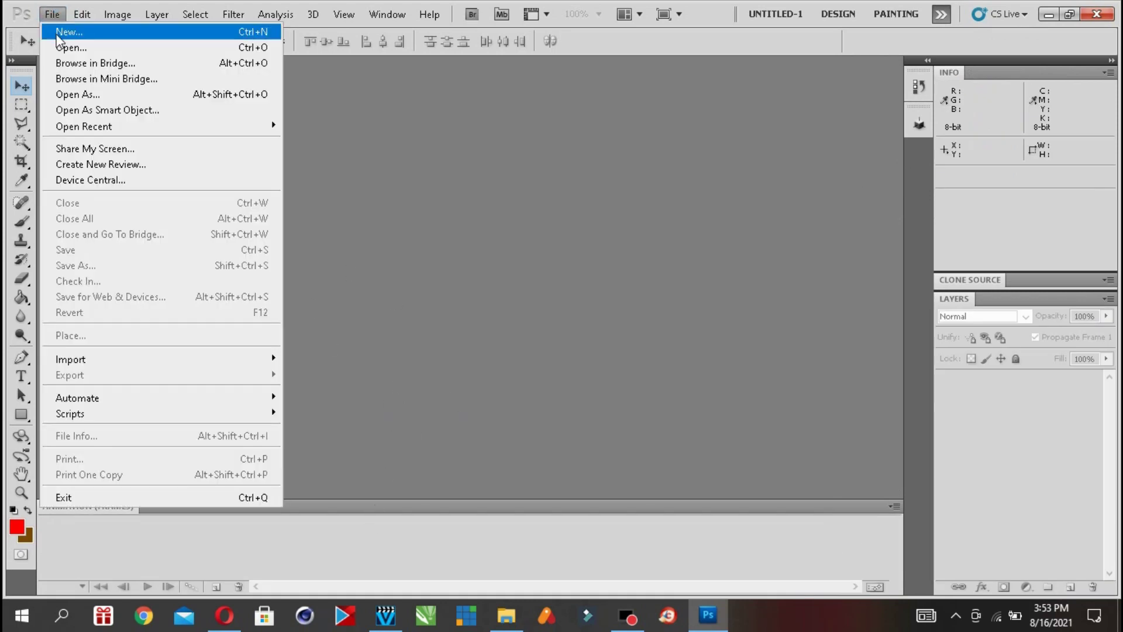
left_click(56, 33)
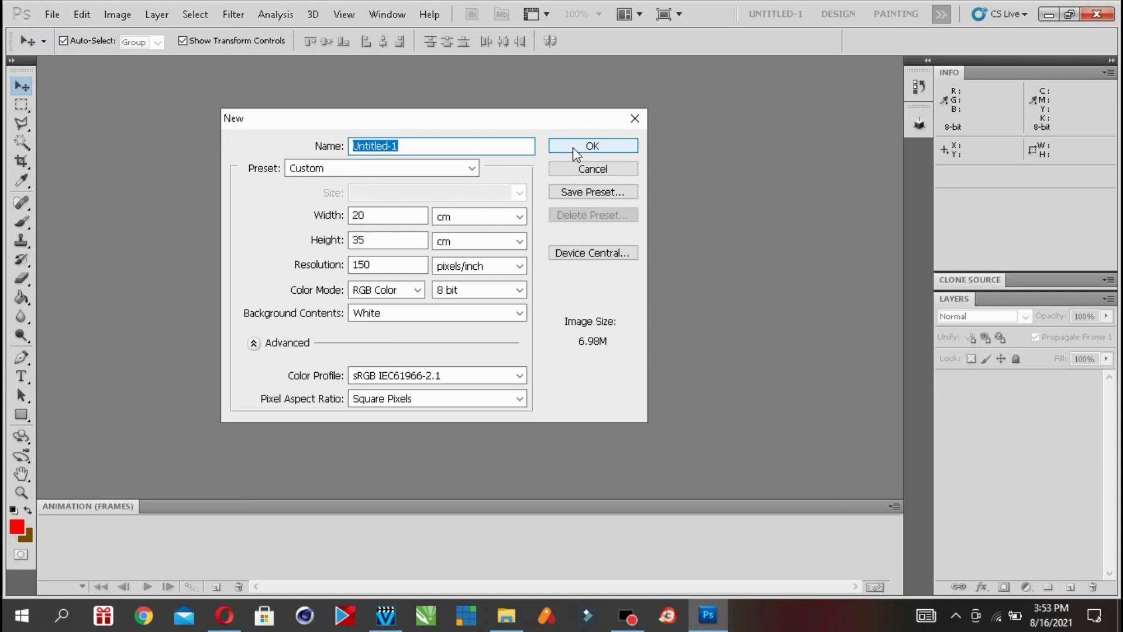
left_click(561, 146)
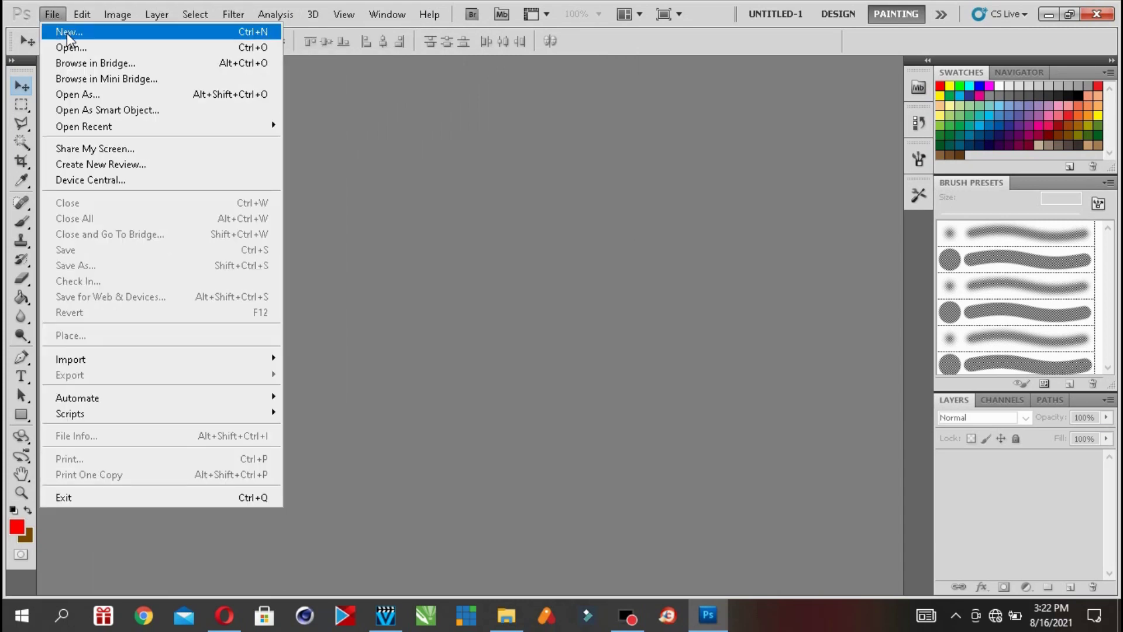
- Start another new document with the U.S. Paper preset and review its available sizes
left_click(66, 33)
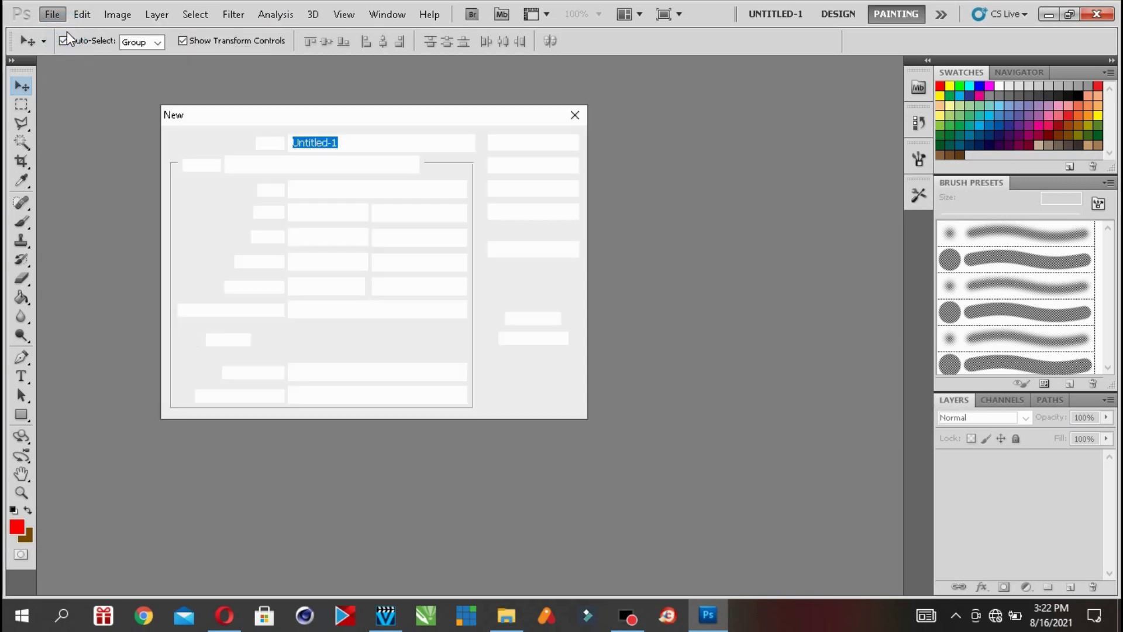
left_click(412, 166)
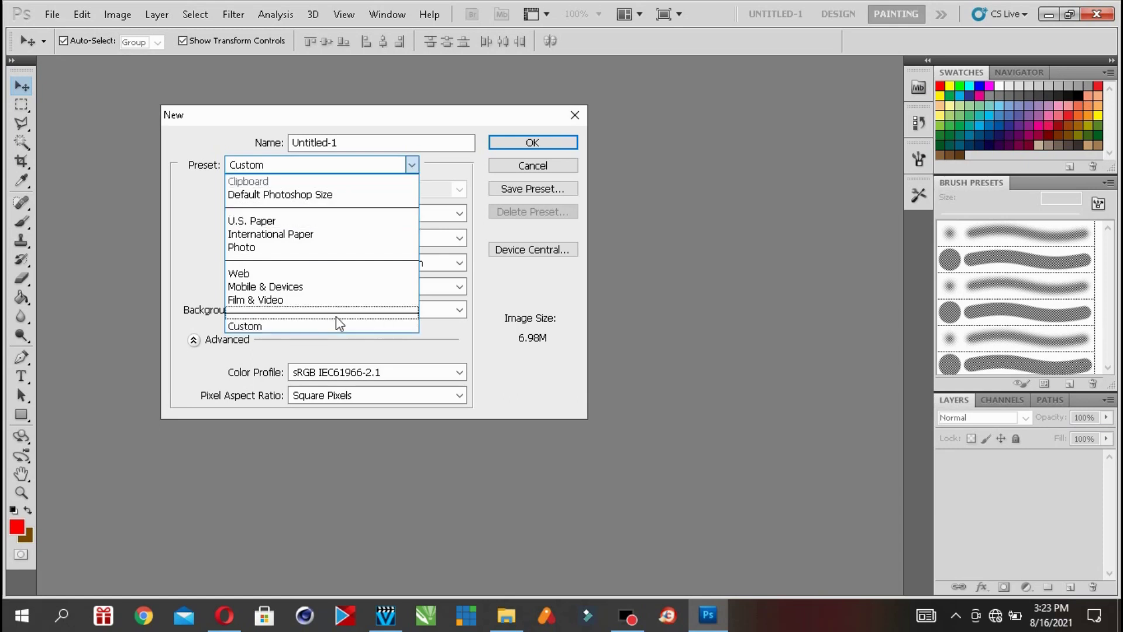
left_click(335, 225)
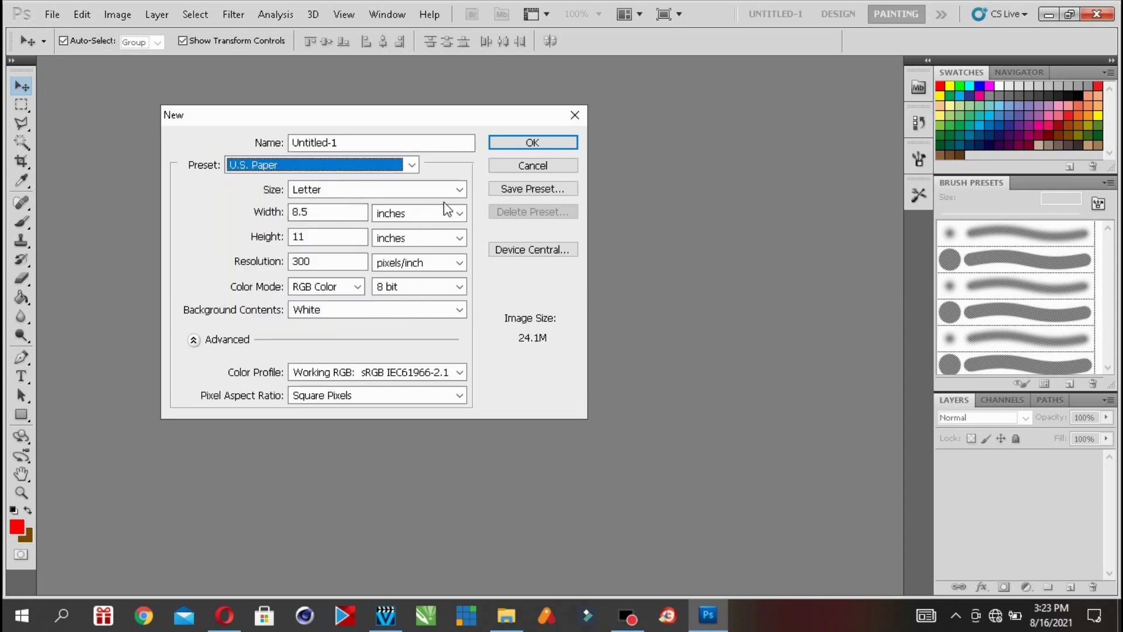
left_click(459, 189)
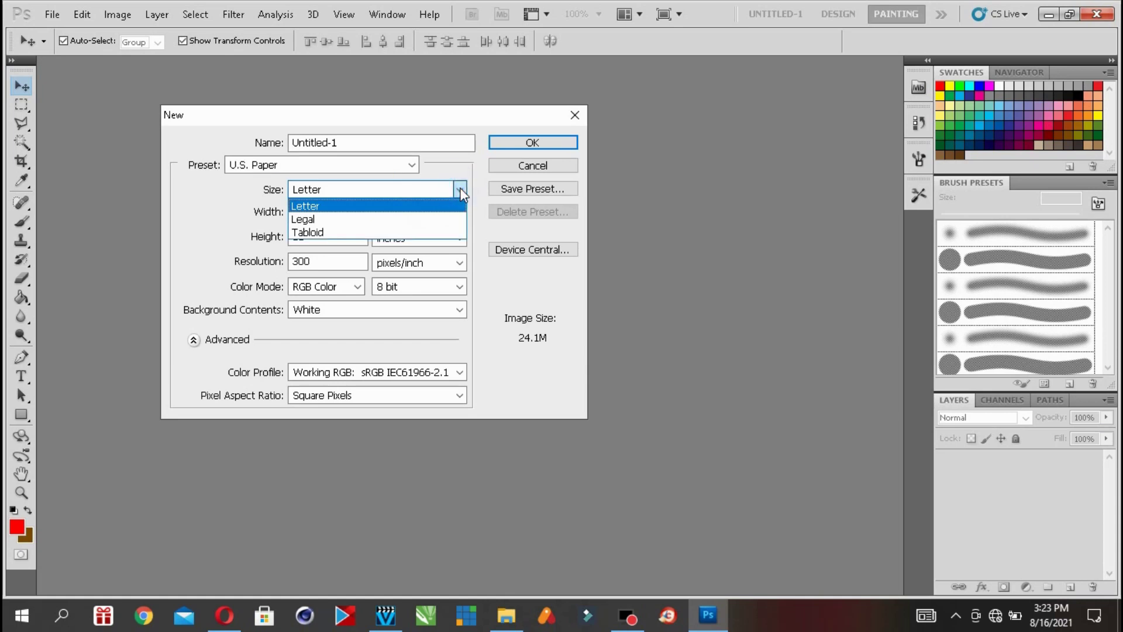
left_click(475, 286)
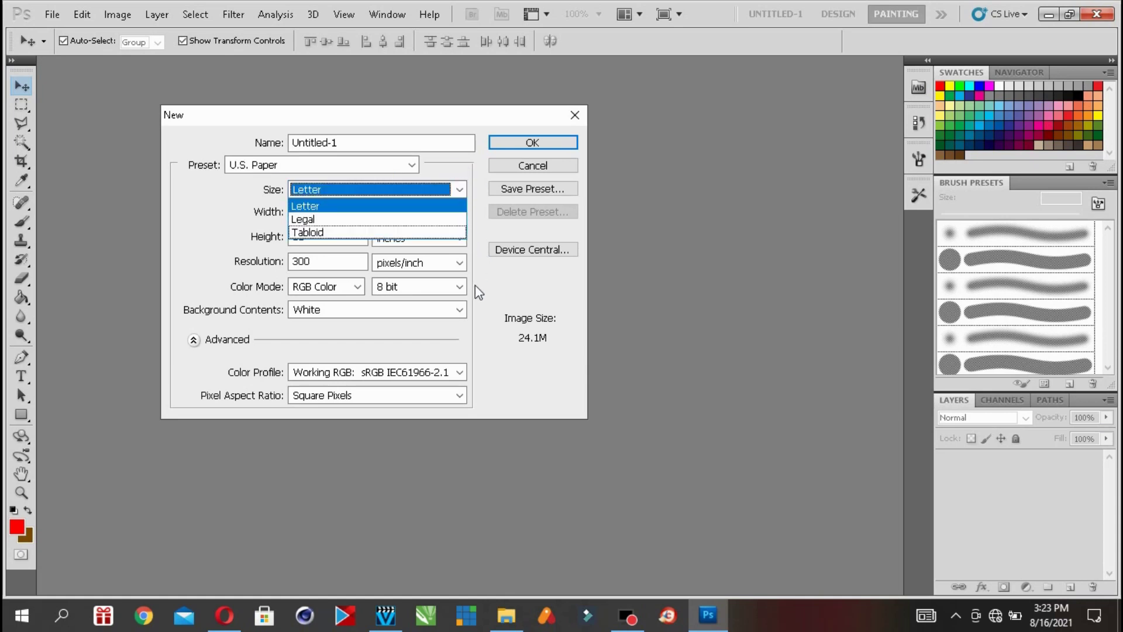
- Try the Legal and Tabloid sizes of the U.S. Paper preset for the new document
left_click(387, 191)
left_click(386, 191)
left_click(384, 189)
left_click(384, 219)
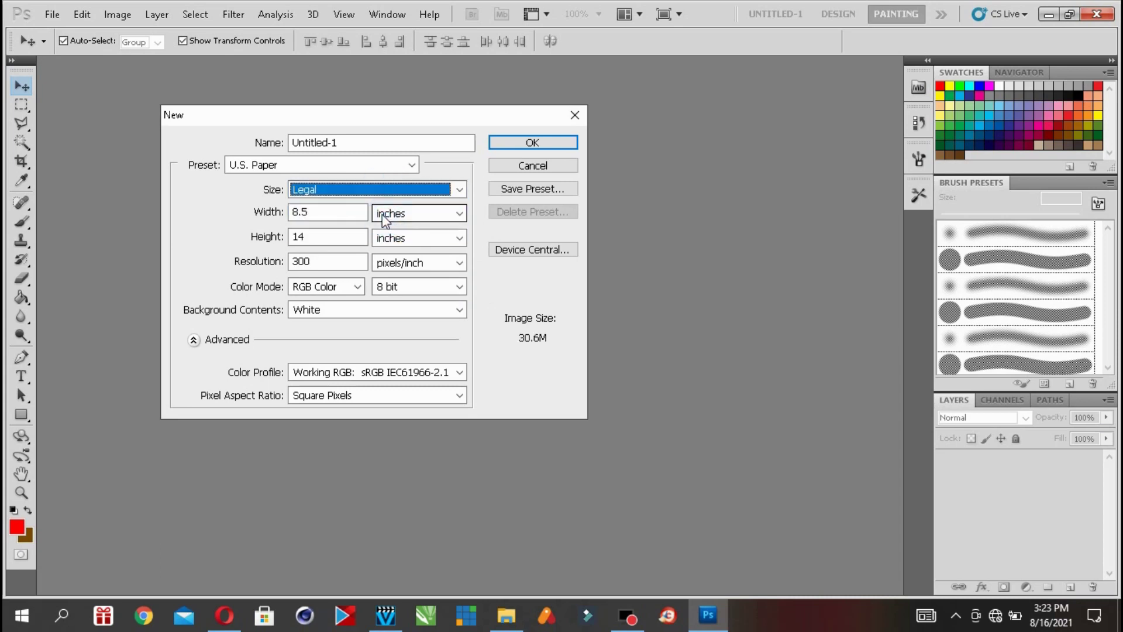
left_click(369, 195)
left_click(355, 228)
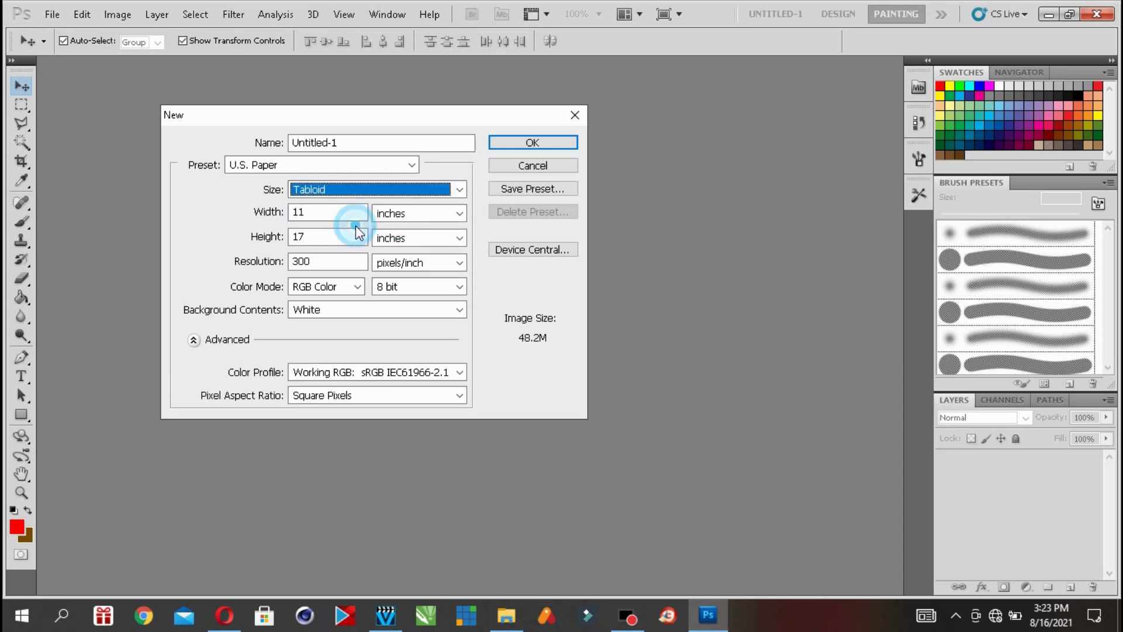
- Choose the International Paper preset for the new document and review its A, B and C size options
left_click(345, 164)
left_click(332, 231)
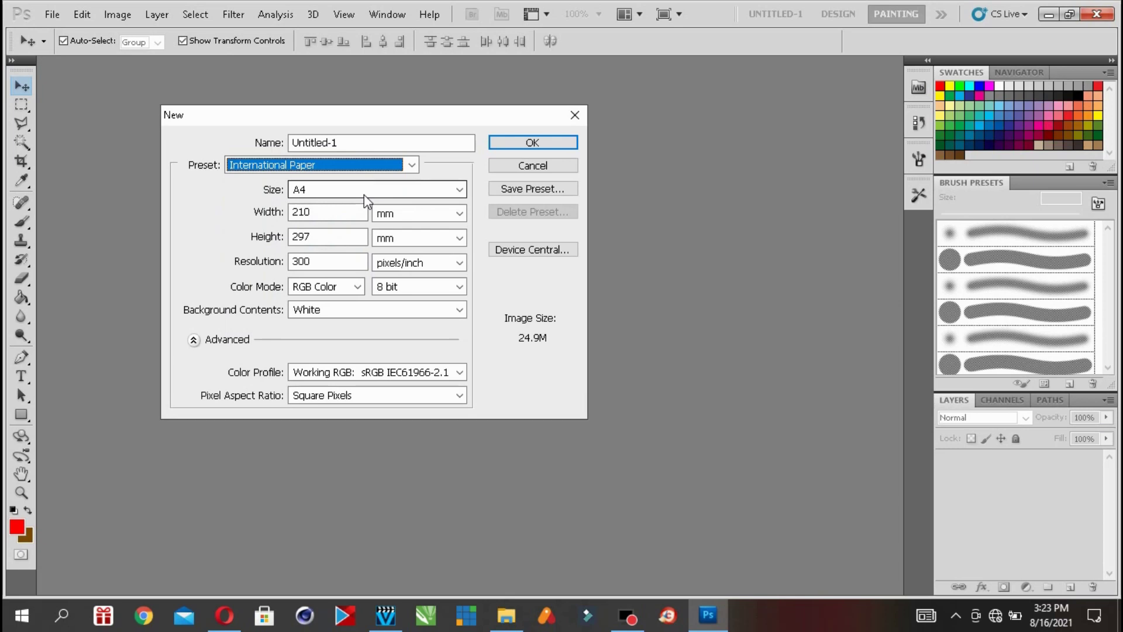
left_click(364, 194)
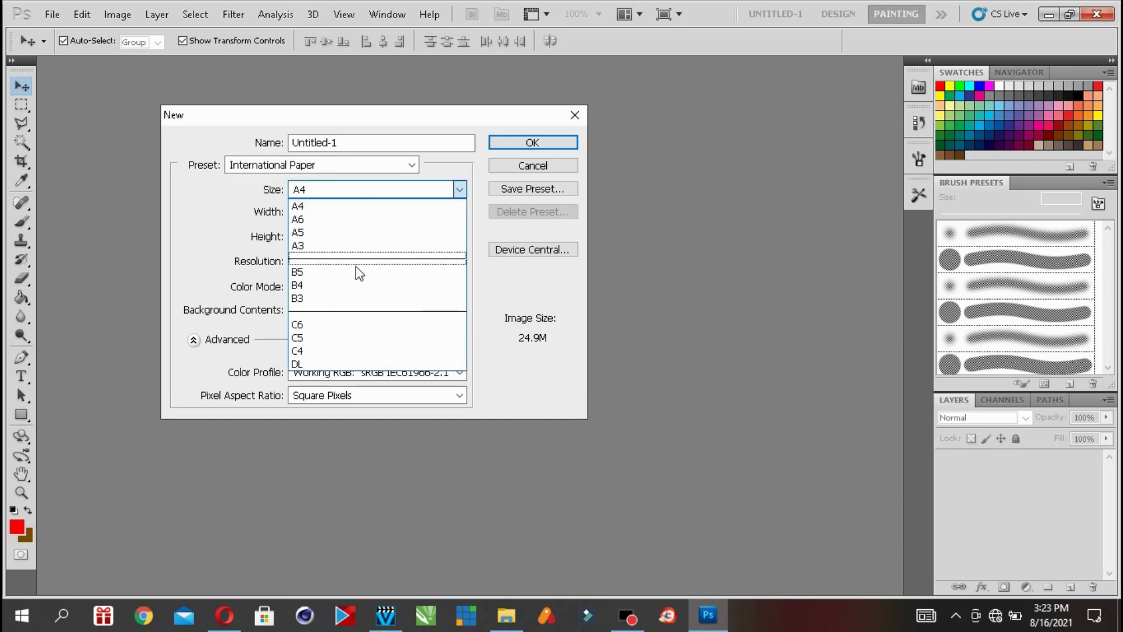
left_click(206, 257)
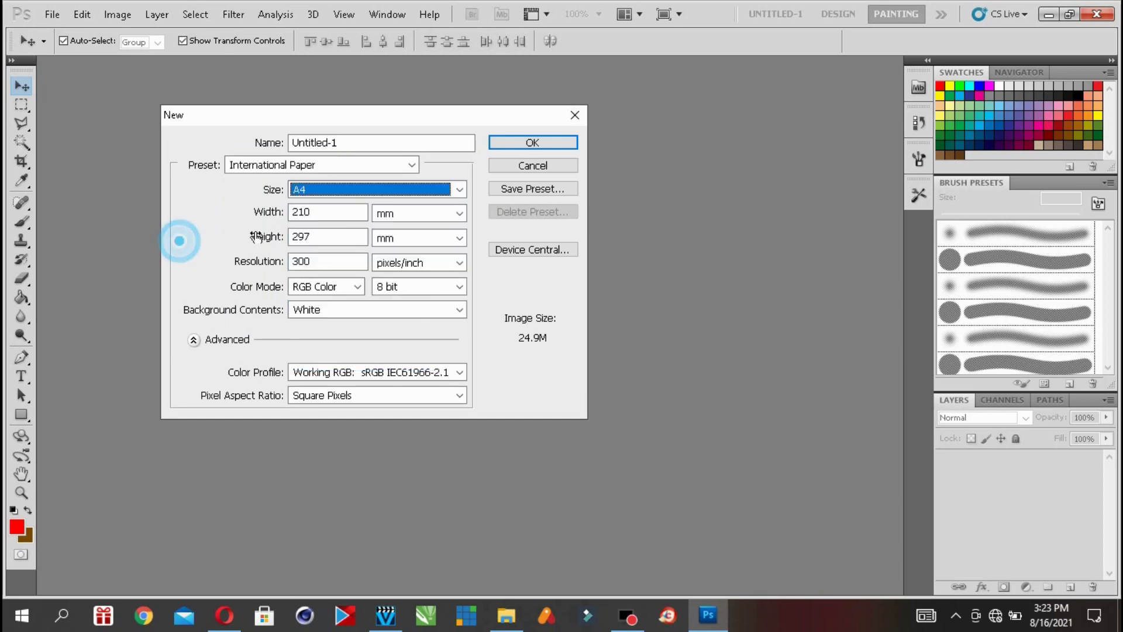
left_click(362, 188)
left_click(364, 189)
- Change the new document's preset to Custom and set its dimension units to centimetres
left_click(363, 163)
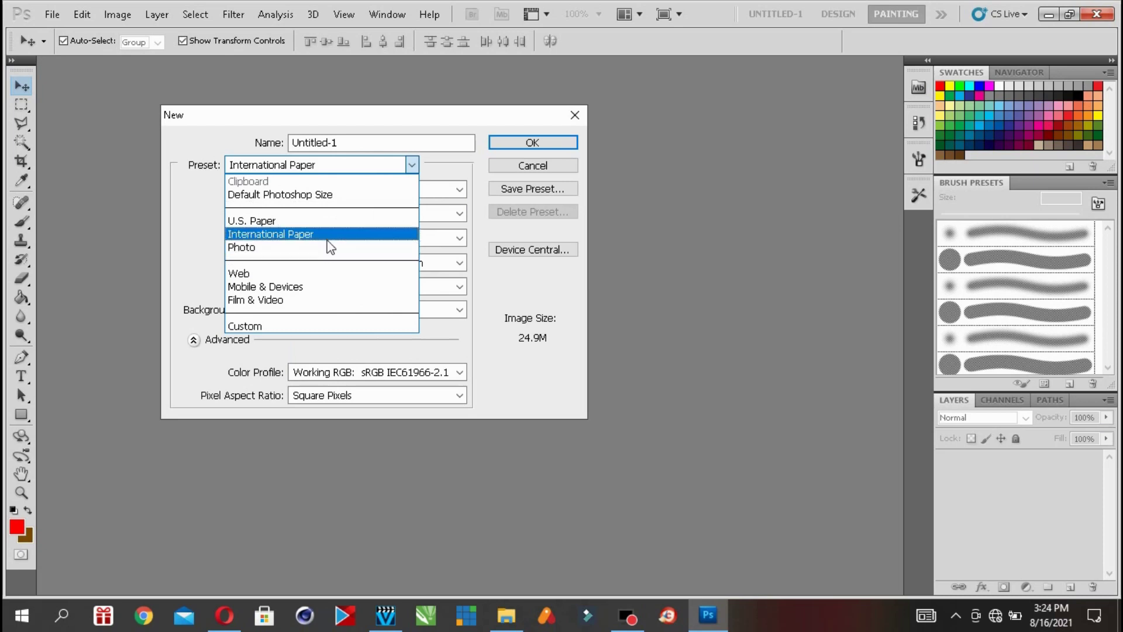
left_click(332, 228)
left_click(360, 162)
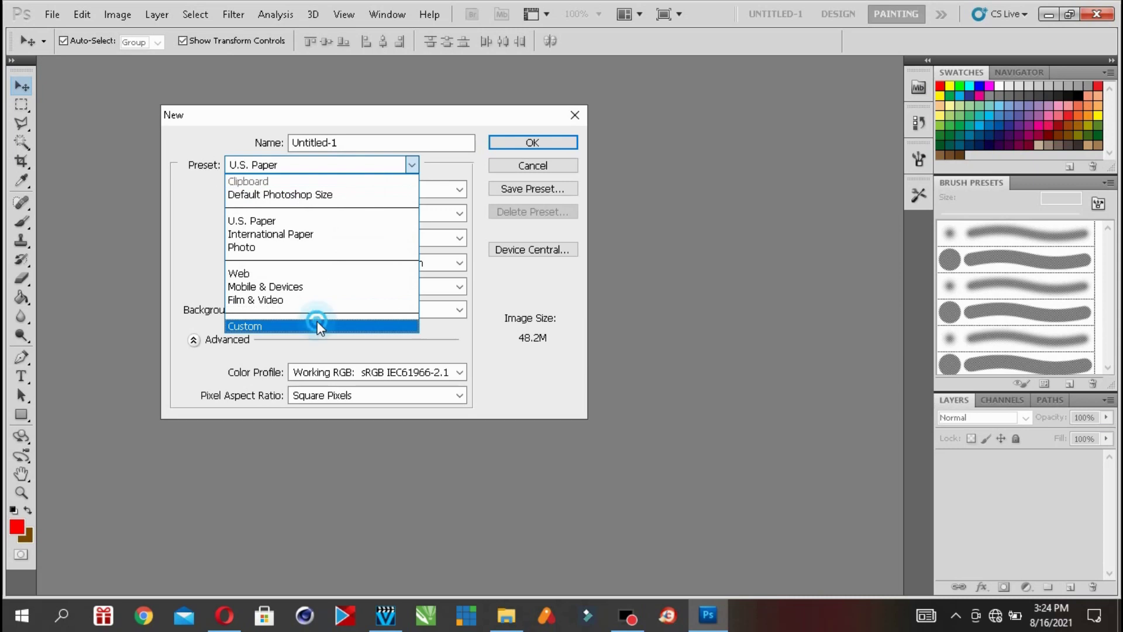
left_click(345, 326)
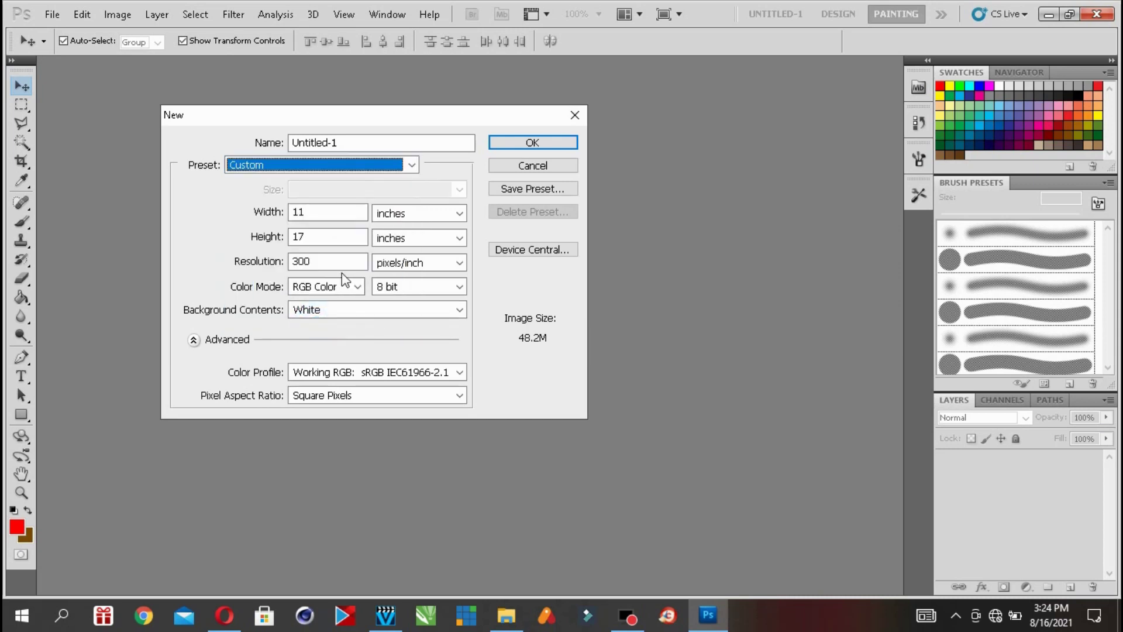
left_click(409, 213)
left_click(377, 251)
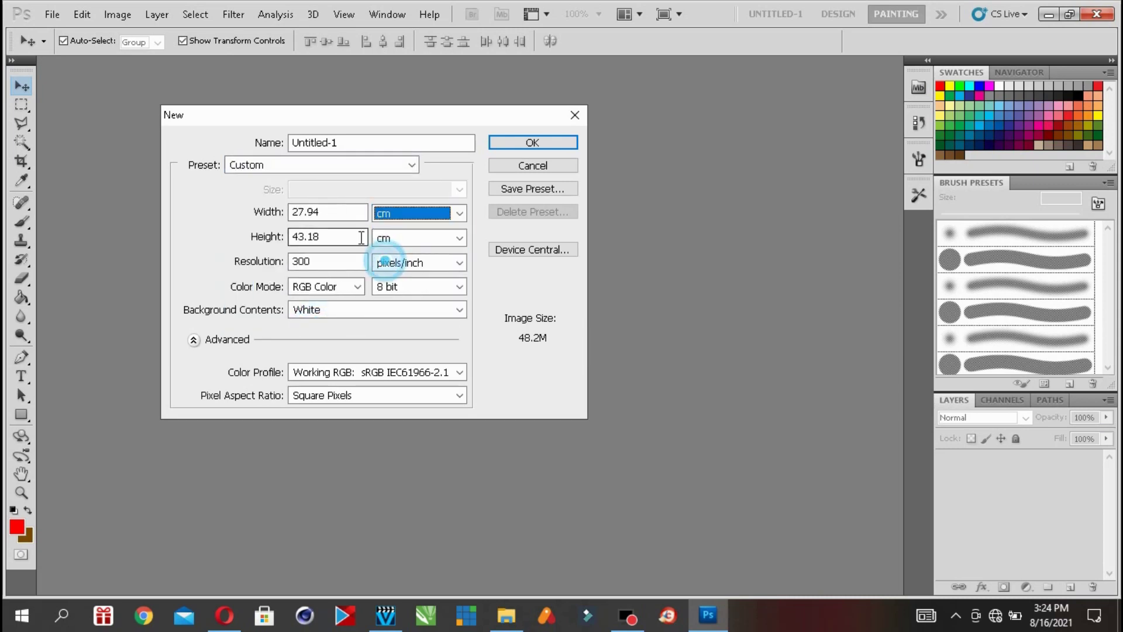
- Set the new document's width and height to 25 cm and its resolution to 200 pixels/inch
double_click(338, 212)
type("25")
double_click(297, 235)
type("25")
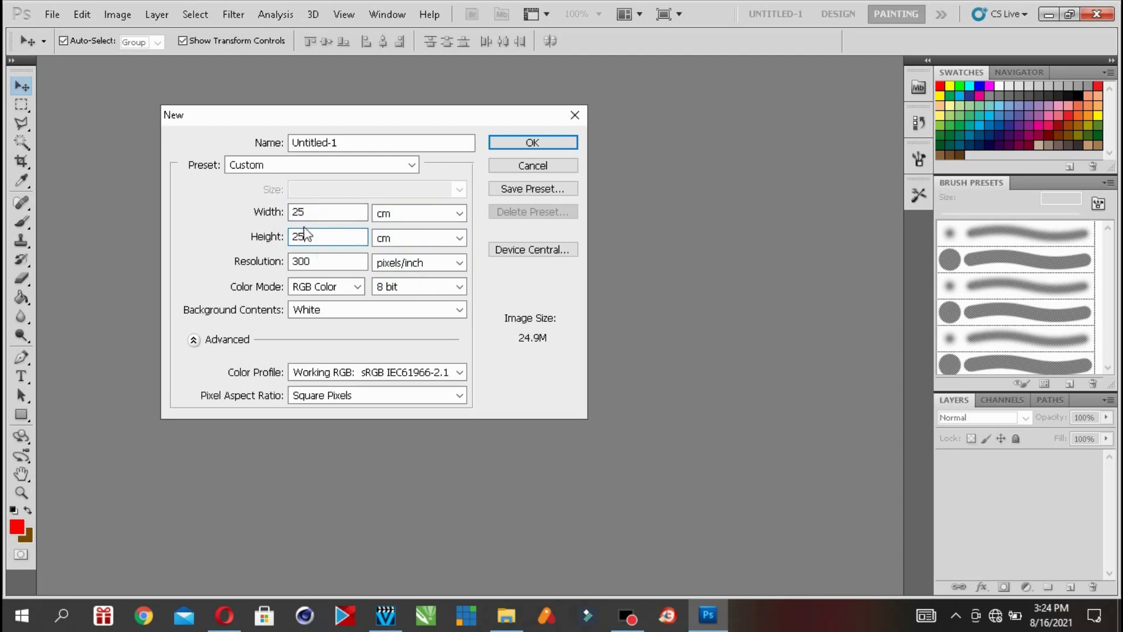
left_click(299, 261)
key("BackSpace")
type("2")
- Set both the width and the height of the new document to 100 cm
double_click(322, 266)
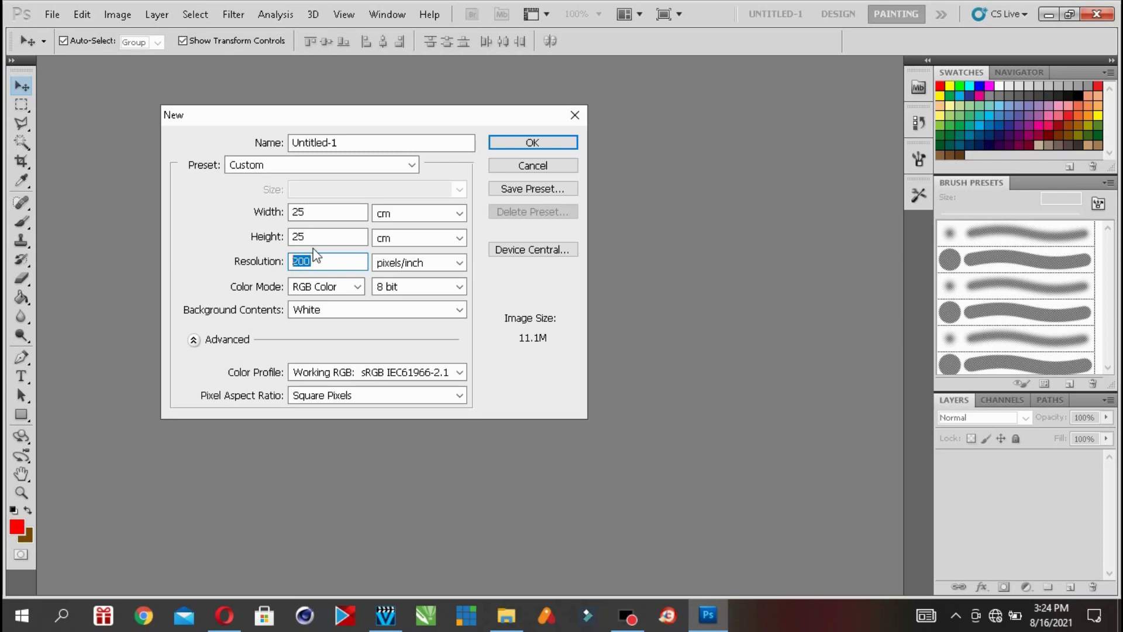
left_click(319, 212)
left_click(317, 235)
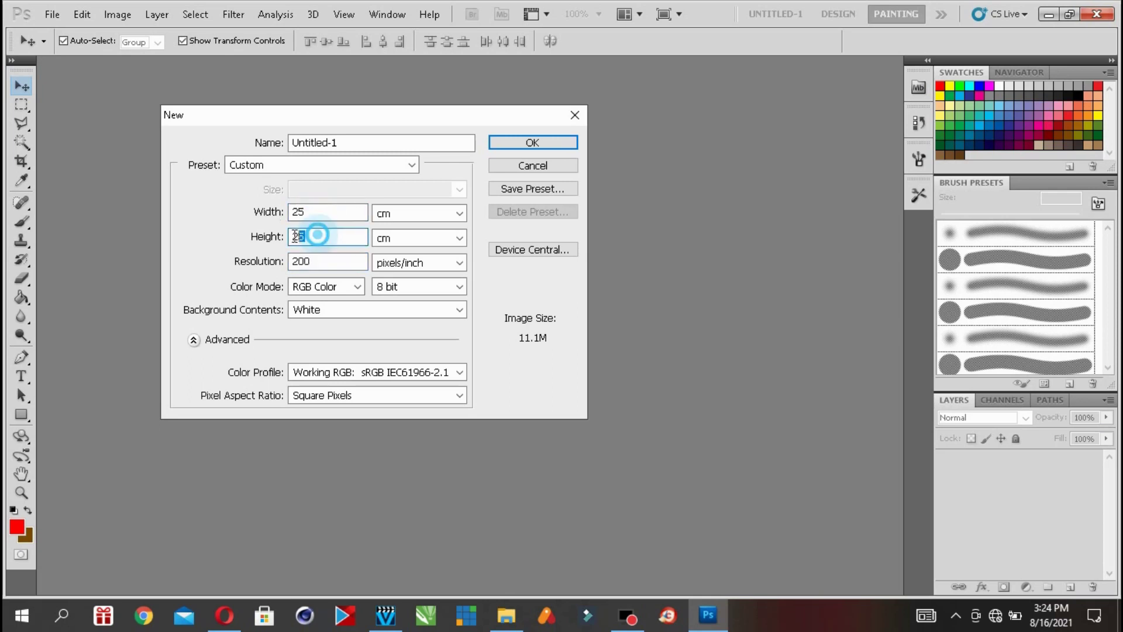
double_click(318, 214)
left_click(311, 211)
left_click_drag(320, 212, 283, 220)
type("100")
left_click_drag(329, 234, 266, 245)
type("100")
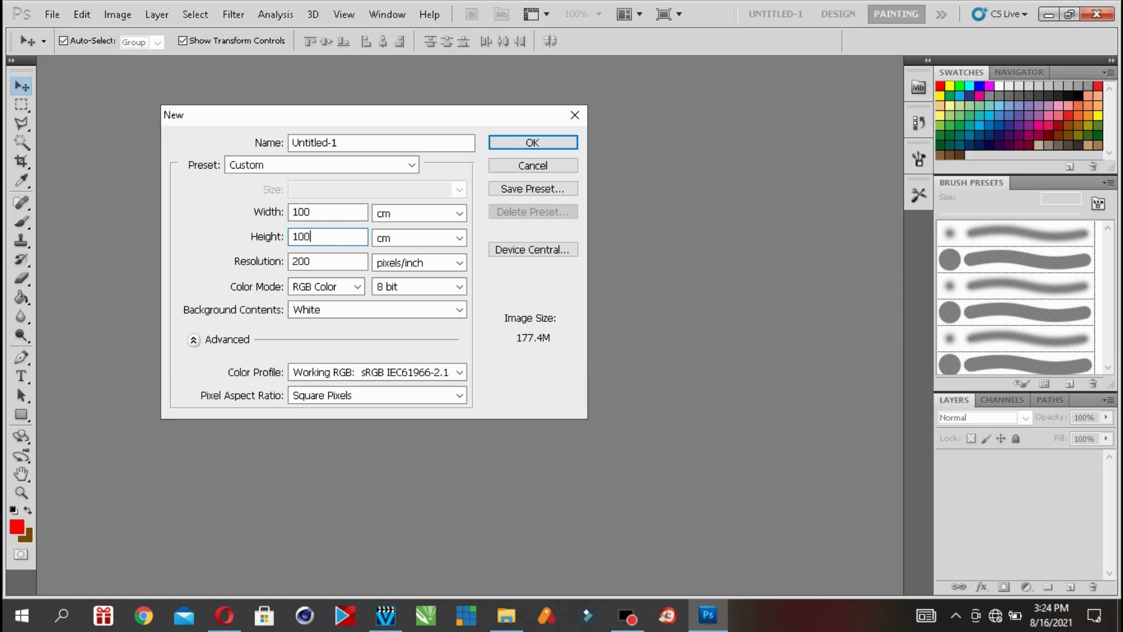
- Set the new document's resolution to 72 pixels/inch and its width and height to 15 cm
double_click(326, 261)
type("72")
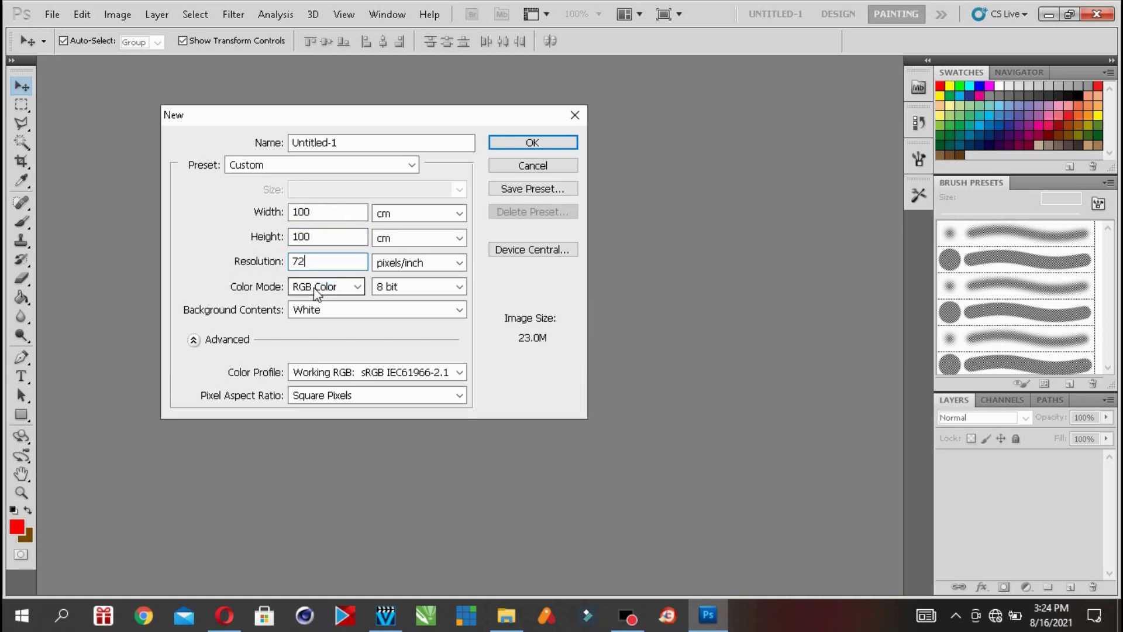
double_click(301, 211)
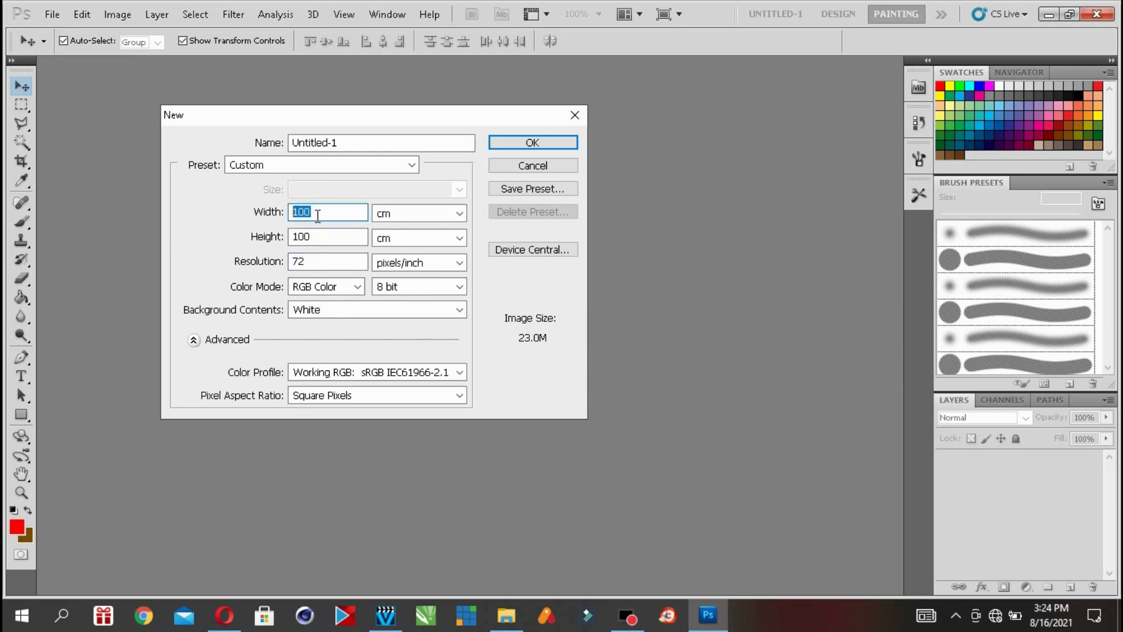
type("50")
double_click(316, 212)
type("15")
double_click(326, 234)
type("15")
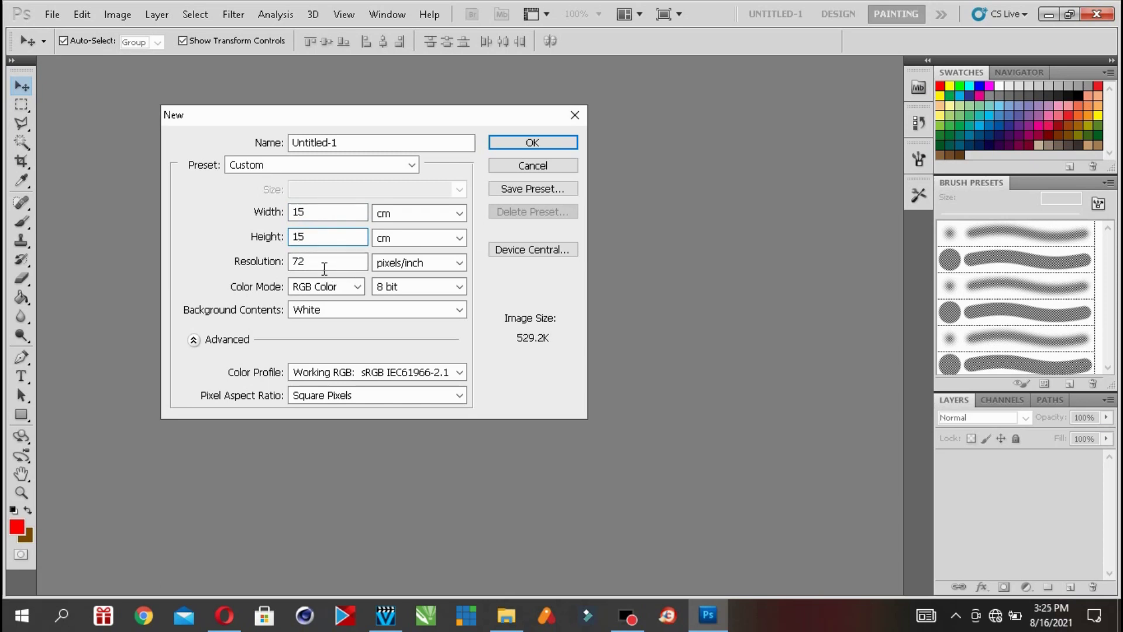
left_click_drag(320, 258, 293, 257)
left_click(314, 263)
double_click(321, 261)
double_click(320, 210)
double_click(315, 229)
double_click(307, 261)
double_click(325, 214)
double_click(313, 238)
double_click(307, 260)
- Set the new document's color mode to CMYK Color and keep its background contents White
left_click(343, 285)
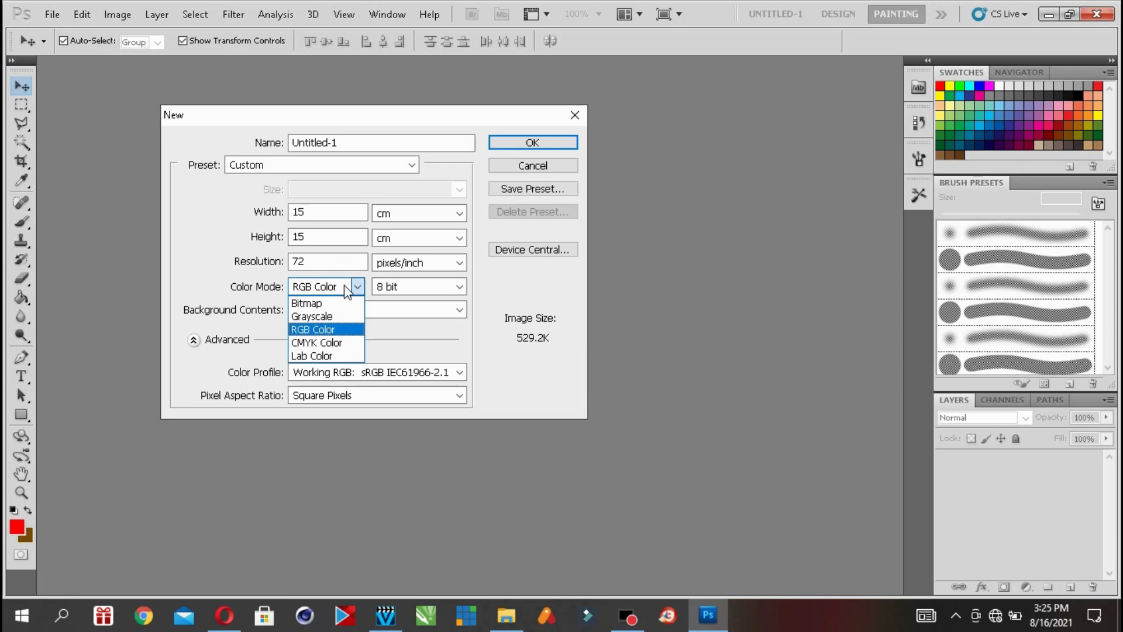
left_click(338, 347)
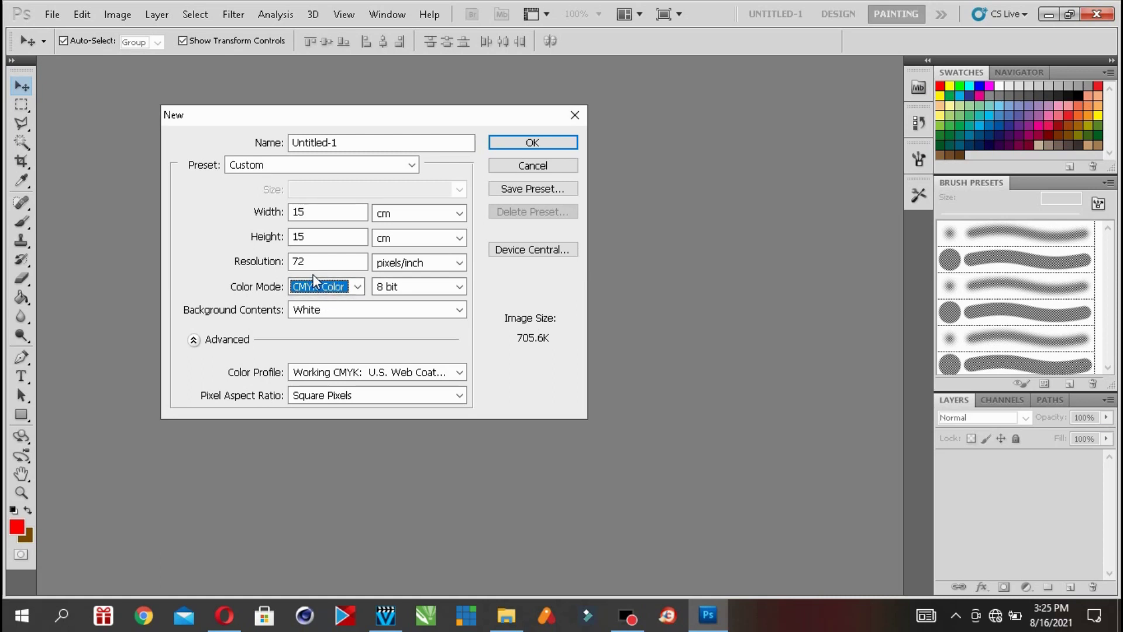
left_click(390, 312)
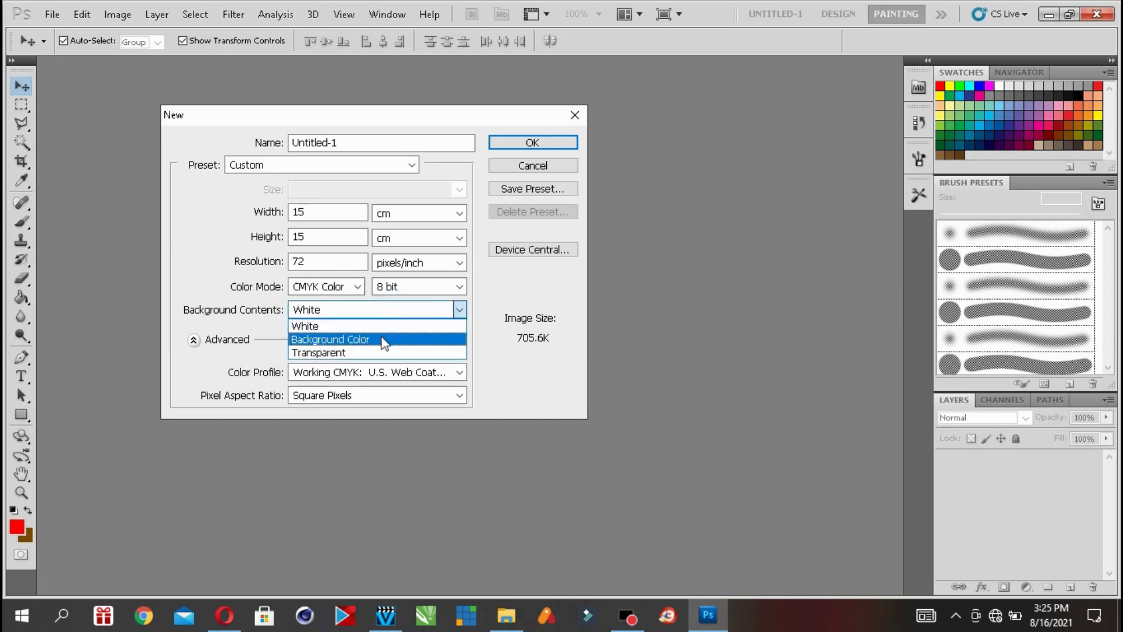
left_click(468, 373)
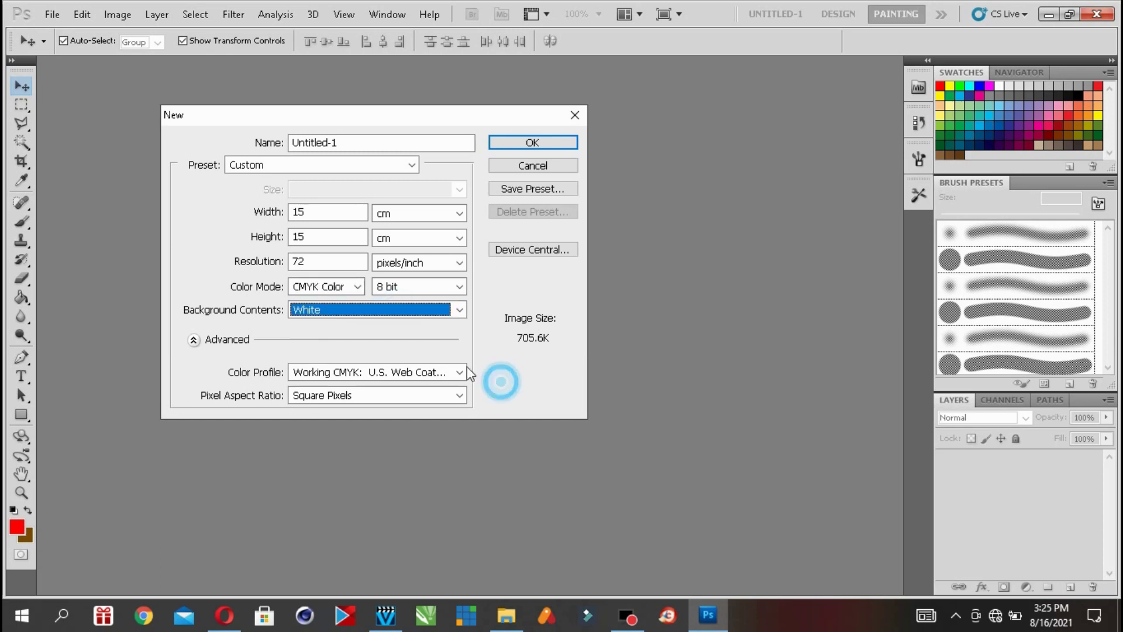
left_click(395, 316)
left_click(496, 353)
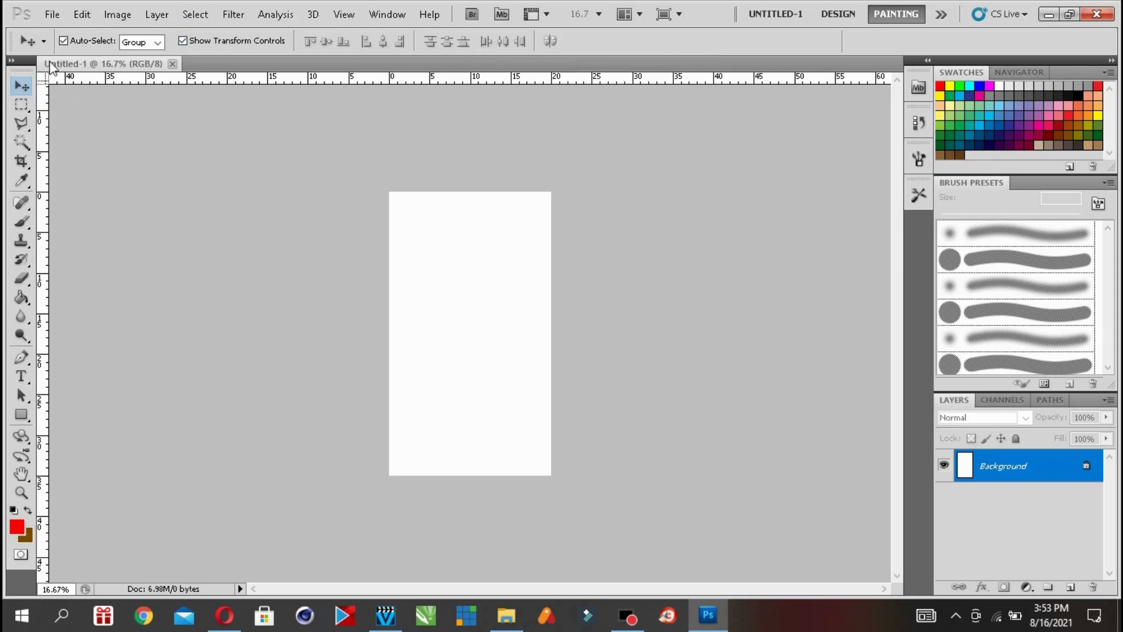
- Open the MUSLIM 1 image from the MATERI DESAIN GRAFIS folder
left_click(182, 40)
left_click(52, 15)
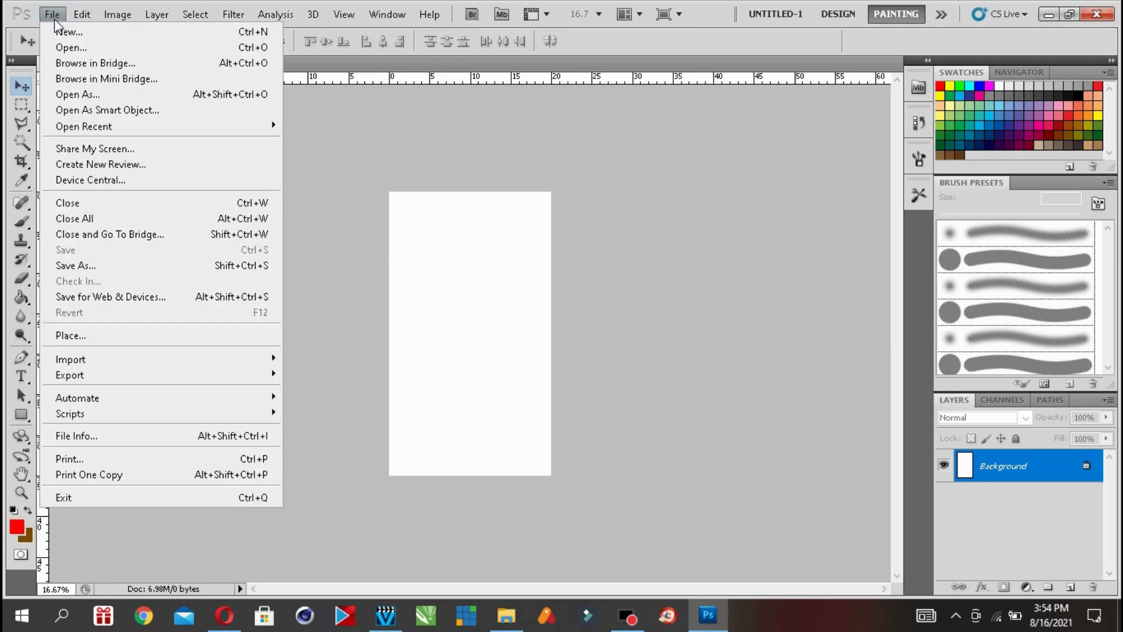
left_click(65, 48)
left_click_drag(461, 105, 453, 286)
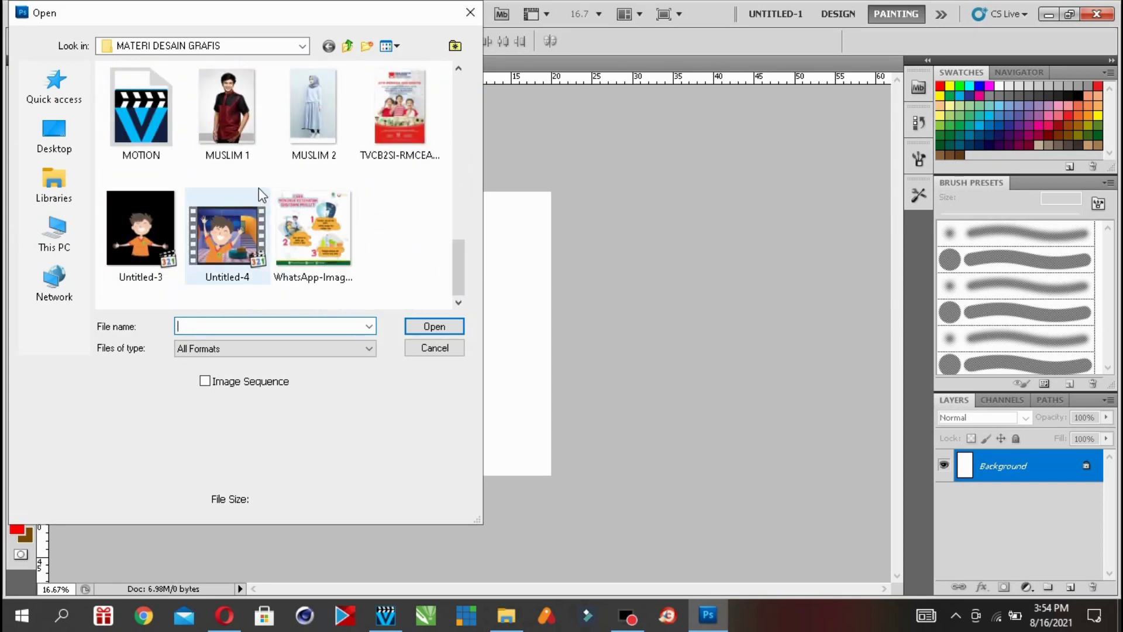
left_click(233, 124)
left_click(432, 326)
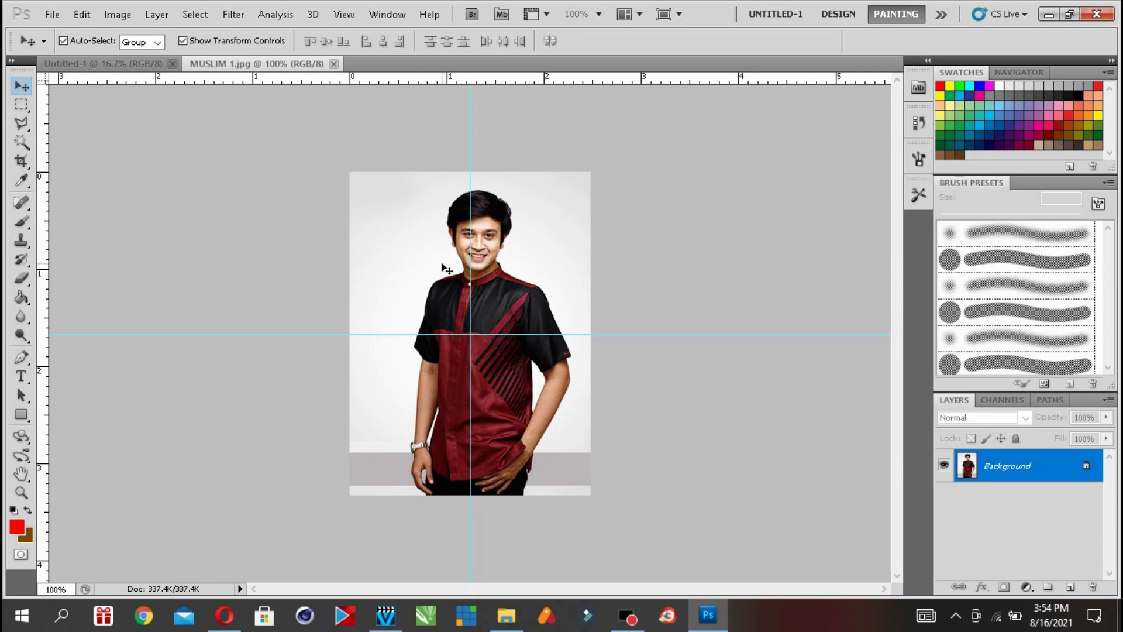
- Copy the MUSLIM 1 photo into the Untitled-1 document, placing it near the top of the canvas
left_click_drag(433, 251, 296, 192)
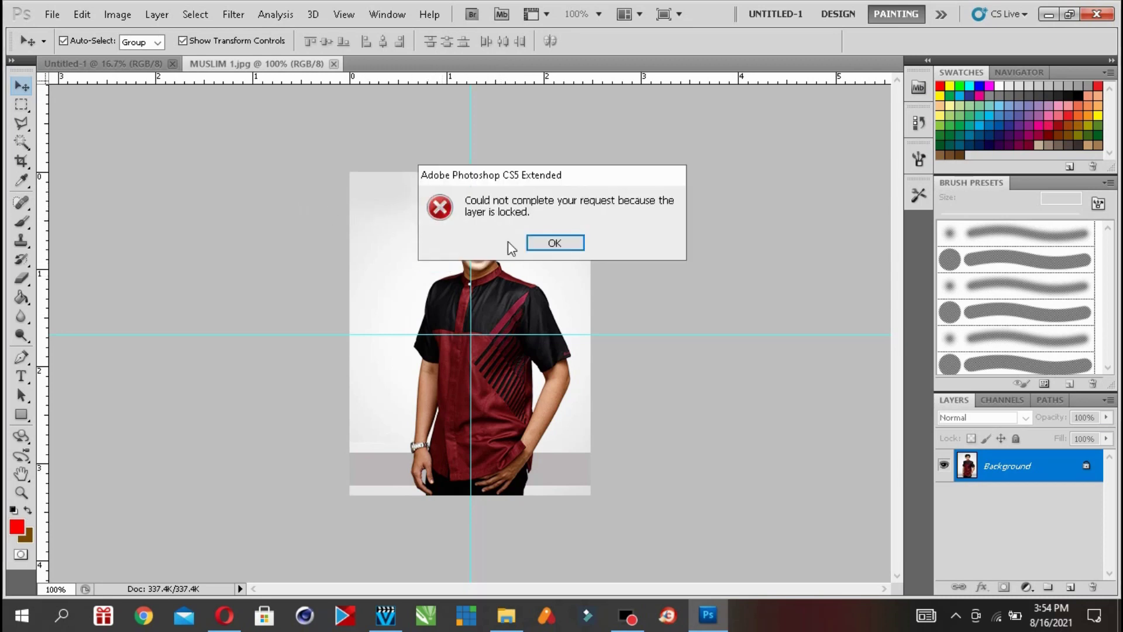
left_click(545, 243)
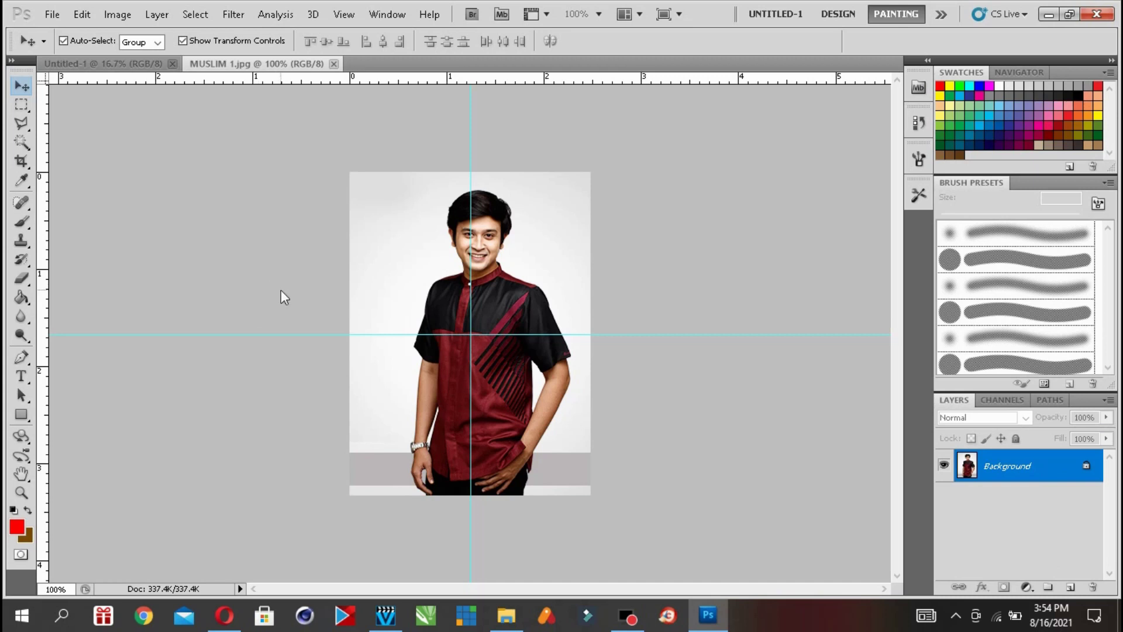
left_click(79, 65)
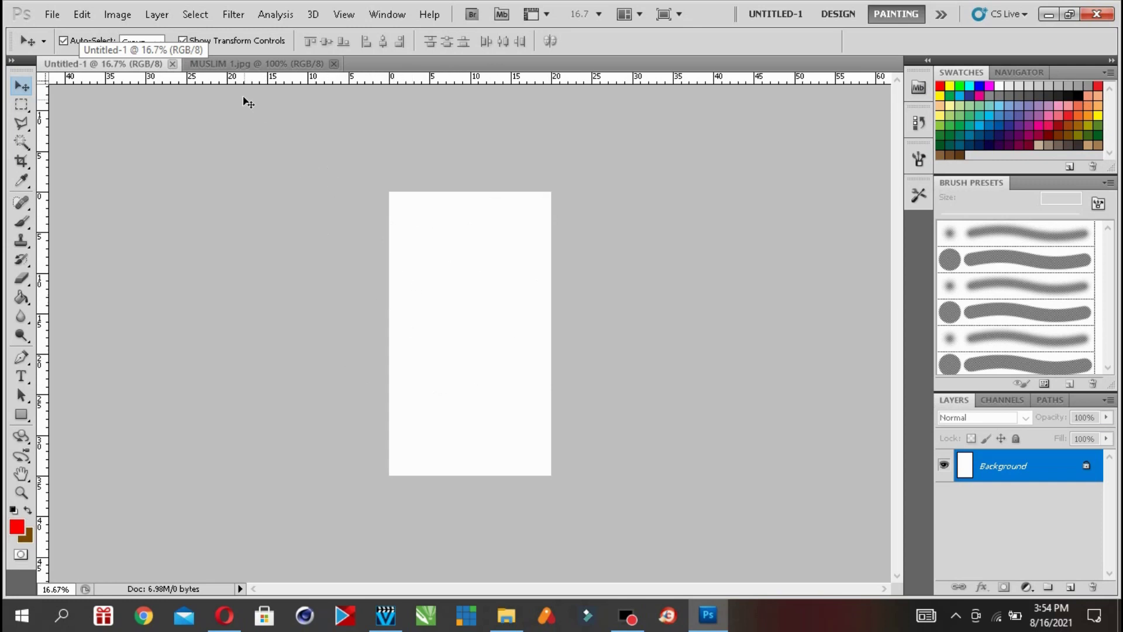
left_click(246, 64)
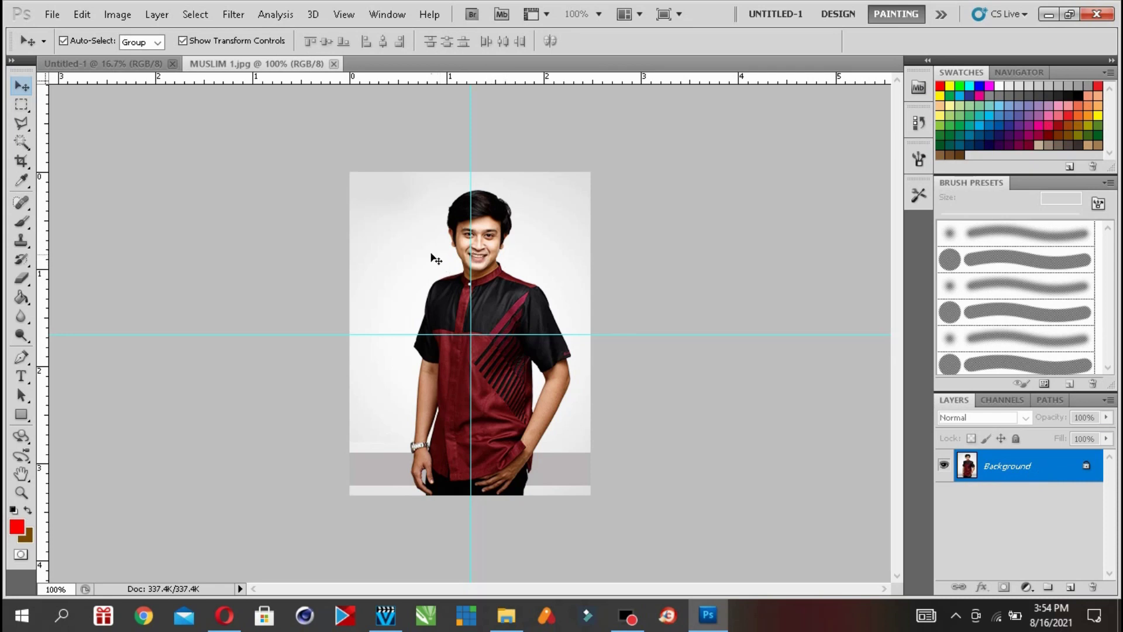
left_click_drag(147, 60, 480, 228)
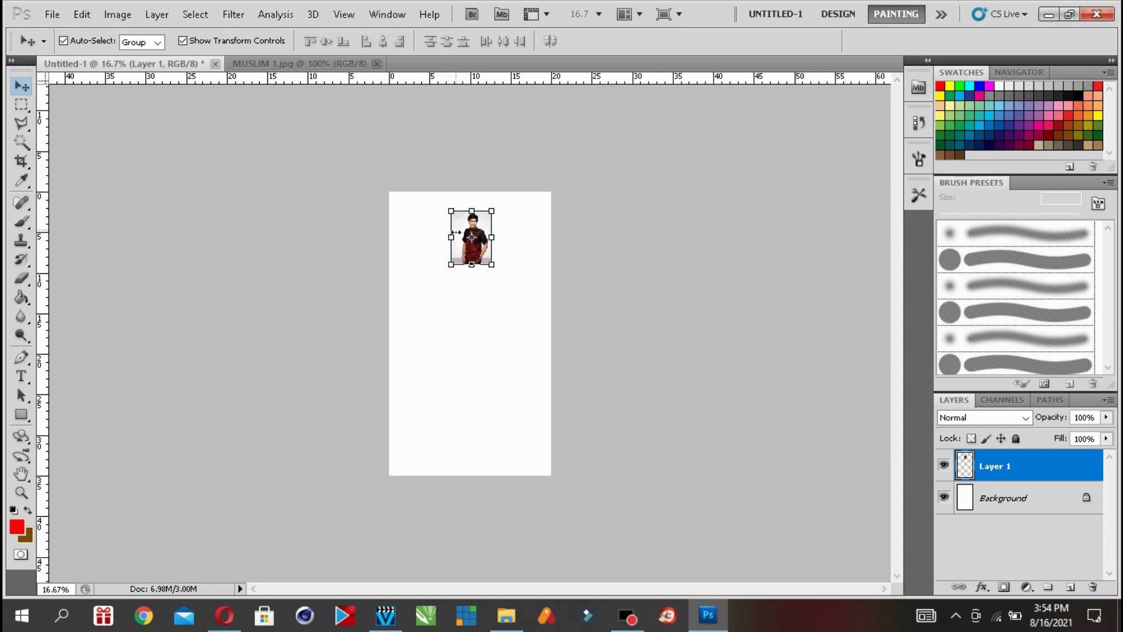
- Enlarge the placed photo to about 235% width and 207% height and apply the transformation
left_click_drag(493, 272, 528, 310)
left_click_drag(452, 302, 436, 317)
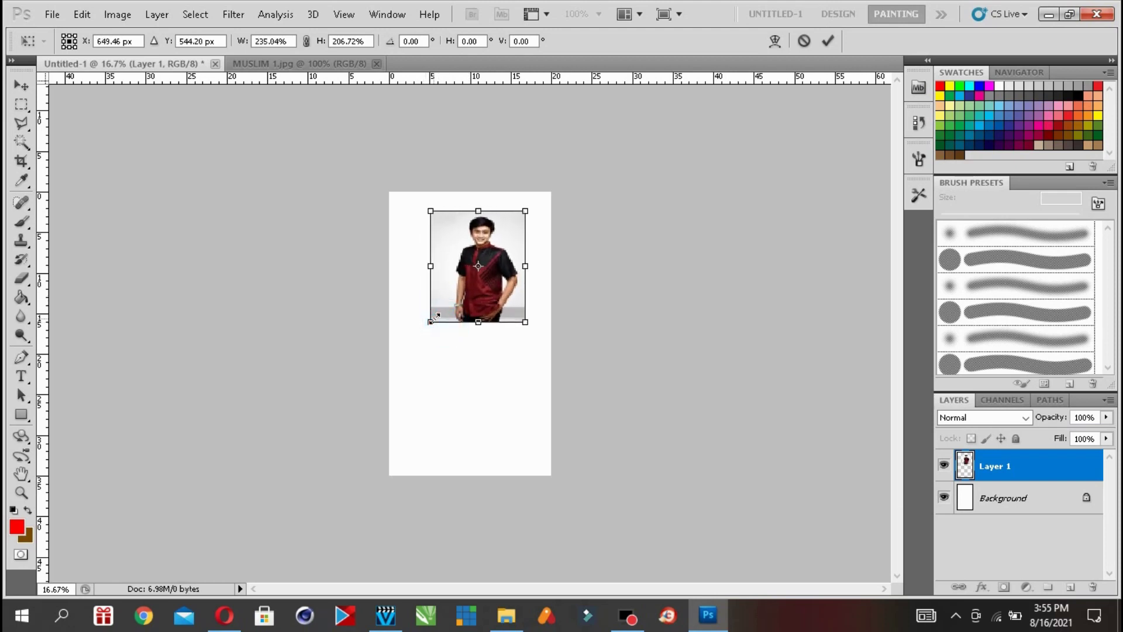
left_click(21, 85)
left_click(503, 243)
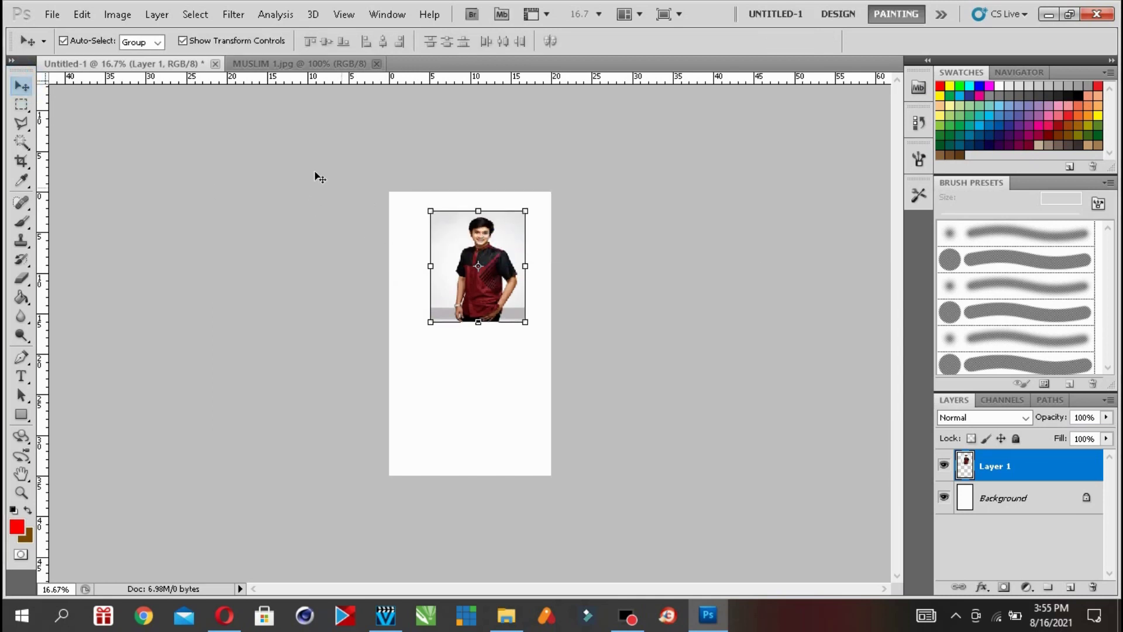
- Toggle the Move tool's Auto-Select and Show Transform Controls options off and on again
left_click(82, 42)
left_click(80, 43)
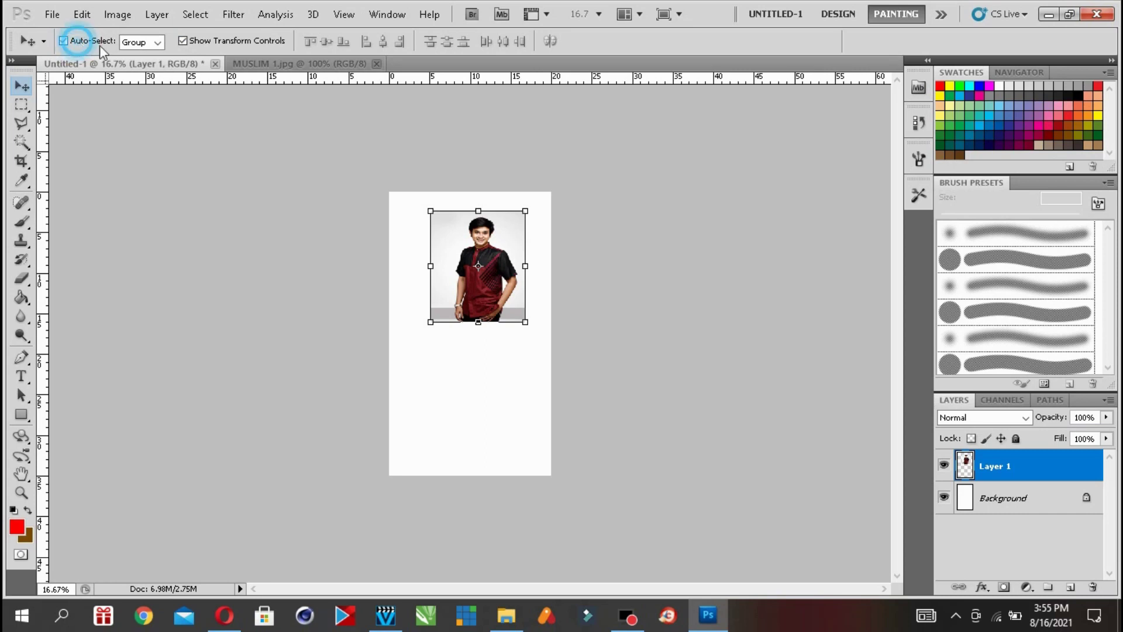
left_click(198, 42)
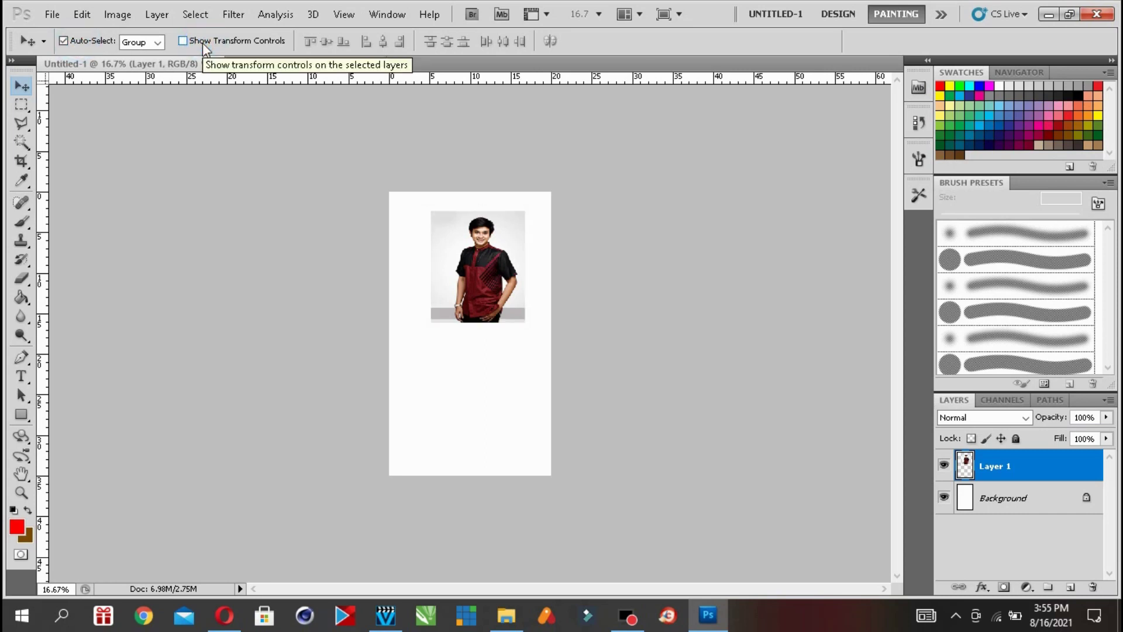
left_click(204, 44)
left_click(203, 44)
left_click(203, 44)
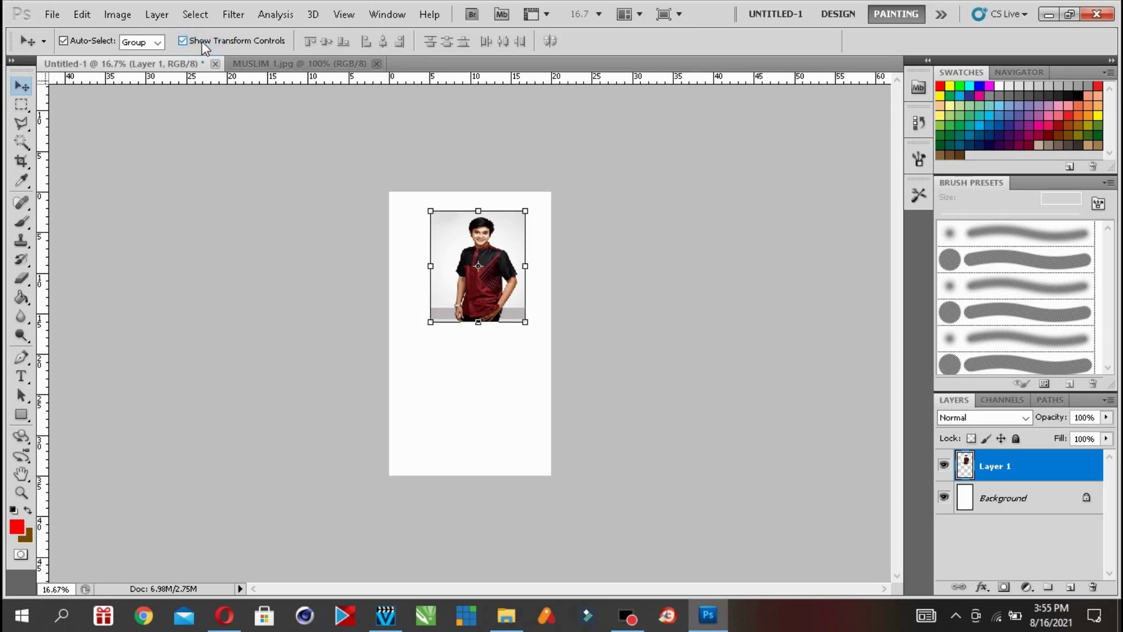
- Hide the transform controls and move the photo slightly lower on the Untitled-1 canvas
left_click(203, 45)
mouse_move(471, 260)
left_mouse_down()
mouse_move(471, 368)
mouse_move(457, 277)
left_mouse_up()
left_click_drag(433, 251, 443, 261)
- Show the transform controls again and apply an enlargement of the photo to about 110% width and 111% height
left_click(183, 40)
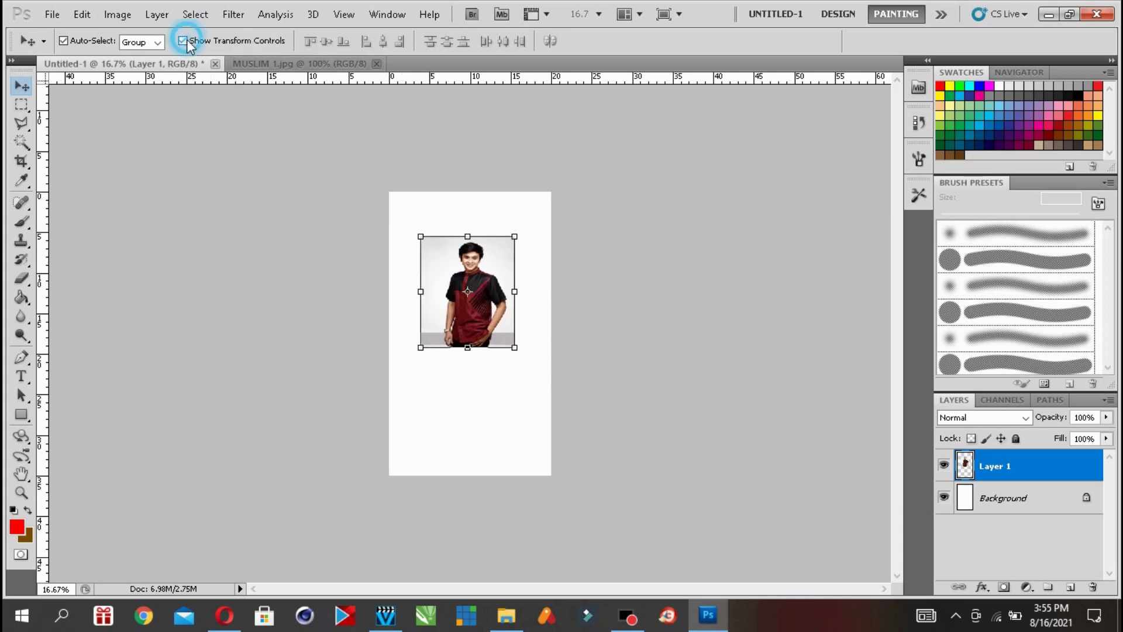
mouse_move(515, 236)
left_mouse_down()
mouse_move(545, 218)
mouse_move(520, 228)
mouse_move(530, 215)
mouse_move(522, 230)
left_mouse_up()
left_click(21, 86)
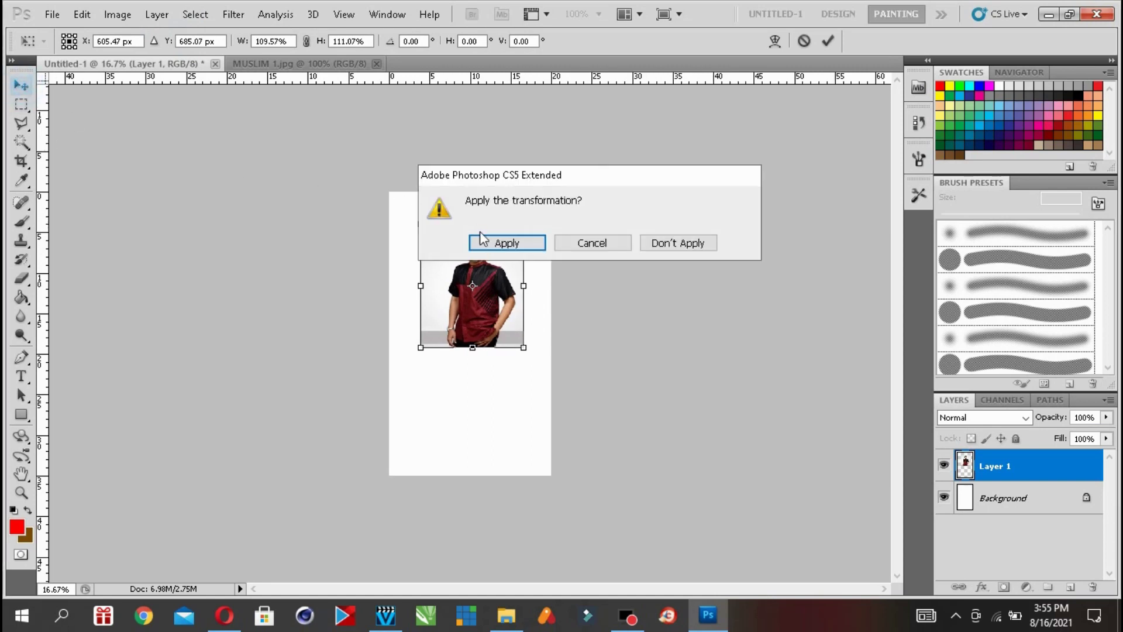
left_click(498, 243)
- Duplicate the locked Background layer in the MUSLIM 1 document
left_click(320, 63)
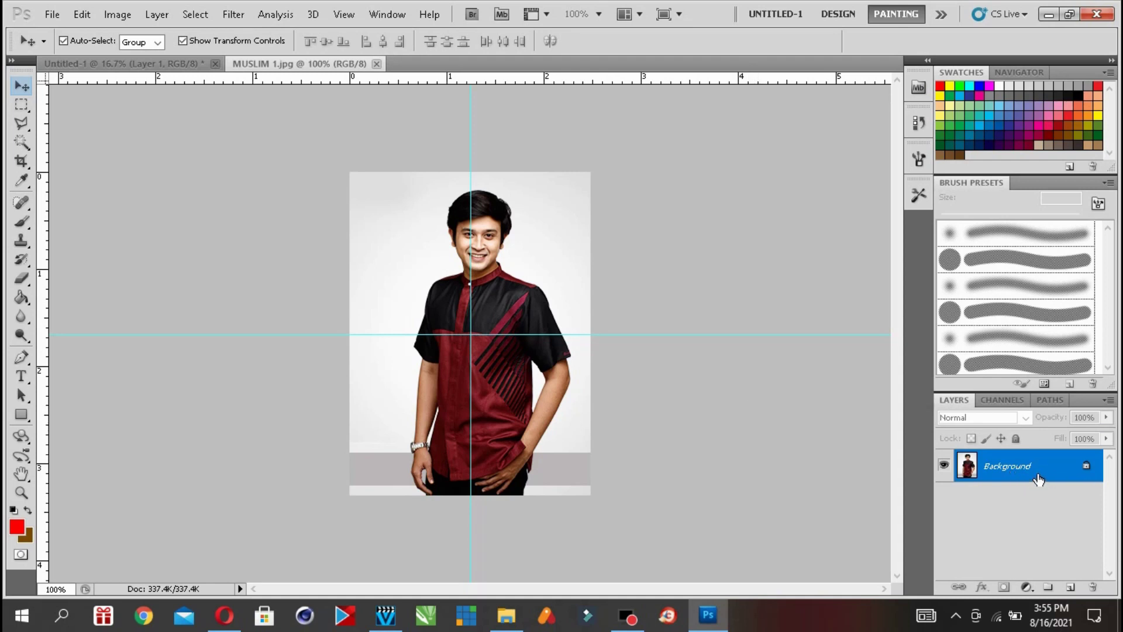
left_click_drag(1046, 471, 1072, 590)
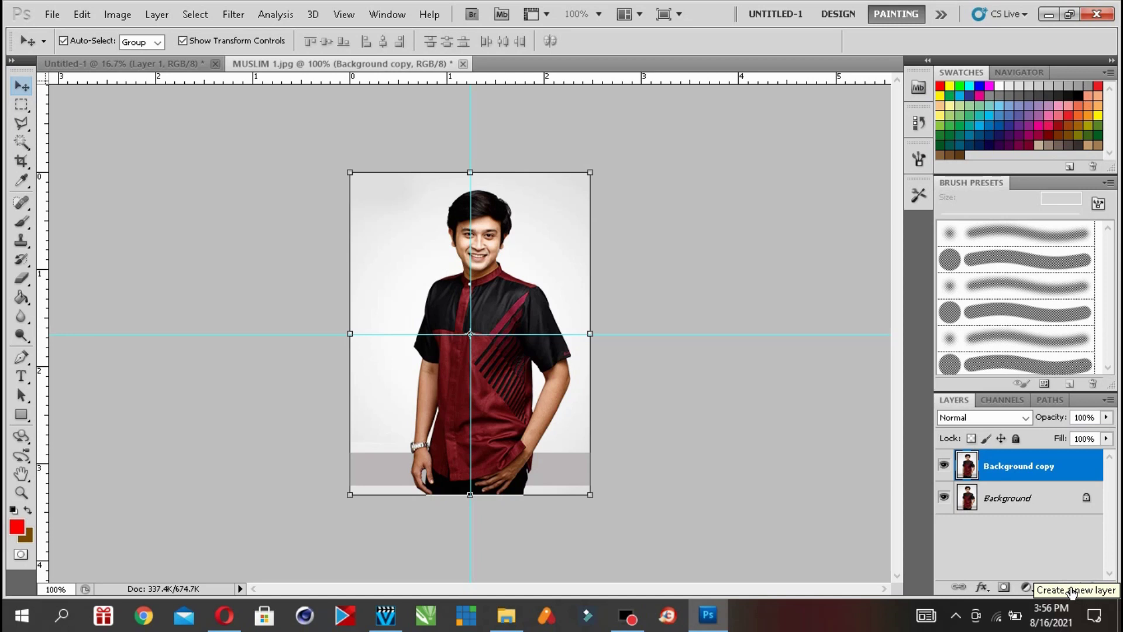
- Duplicate the Background layer once more with the Duplicate Layer command and delete that second copy
left_click(1010, 498)
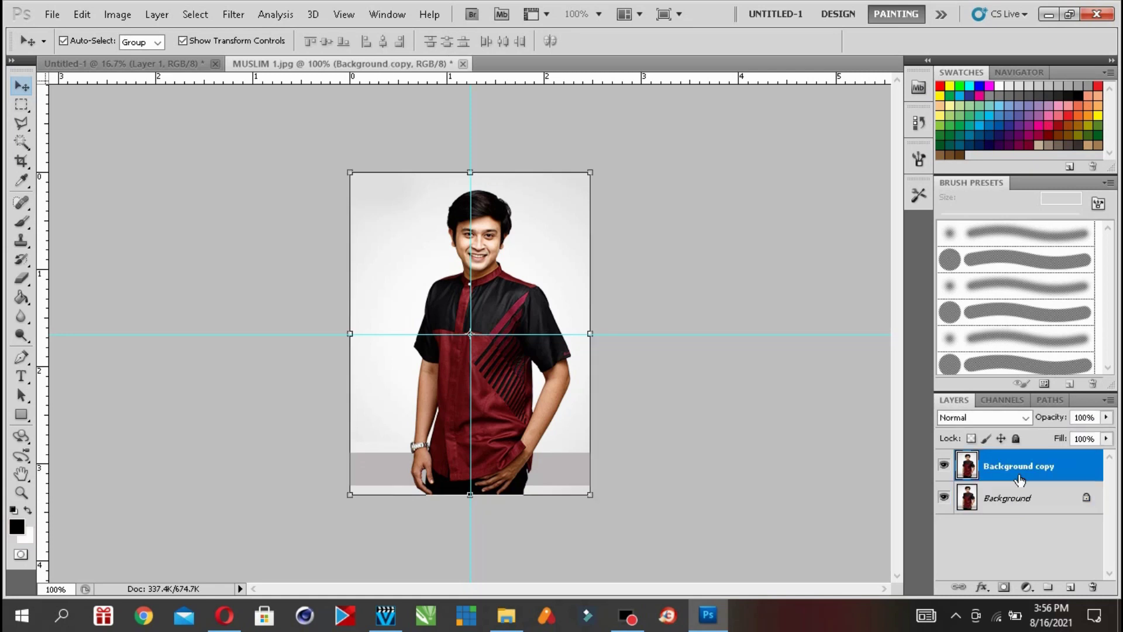
right_click(1022, 498)
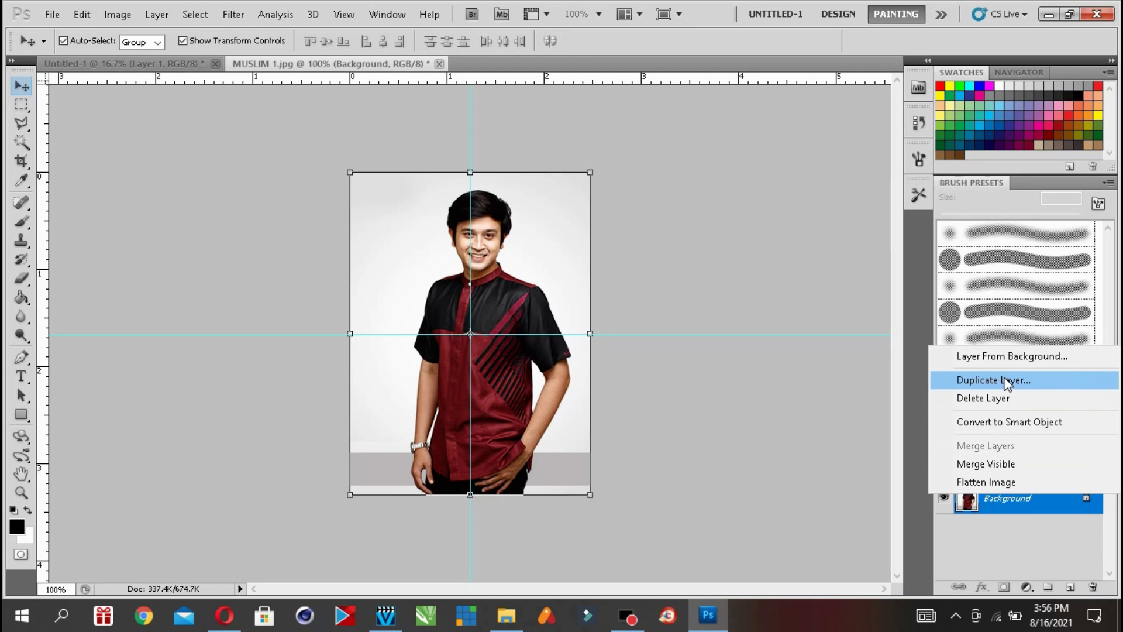
left_click(1009, 560)
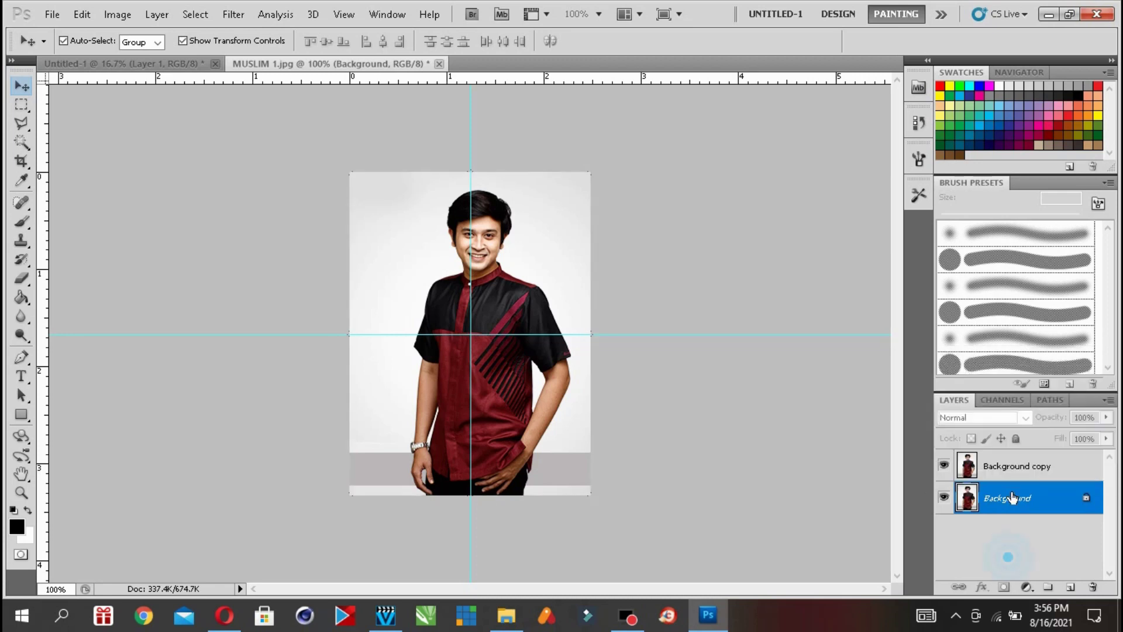
right_click(1011, 499)
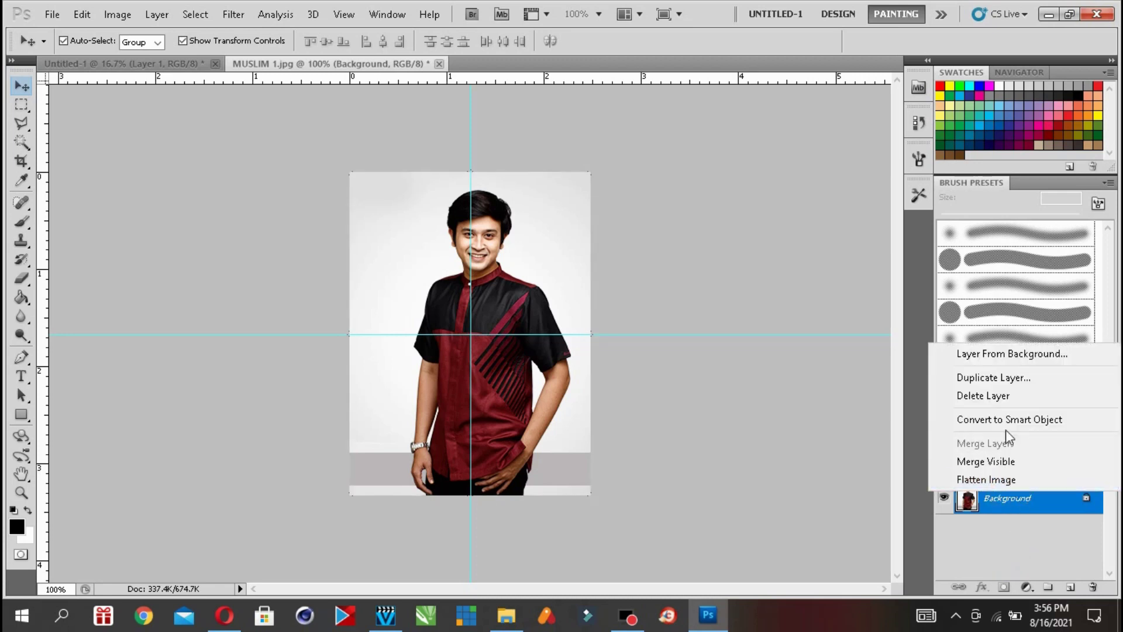
left_click(996, 376)
left_click(701, 191)
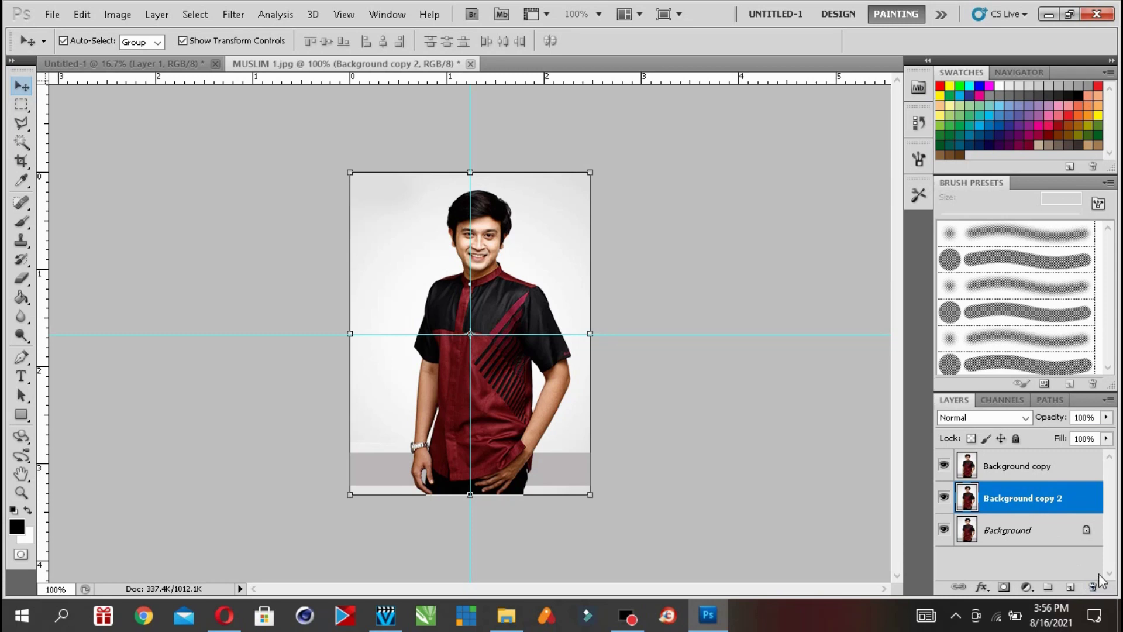
left_click_drag(1069, 504, 1092, 587)
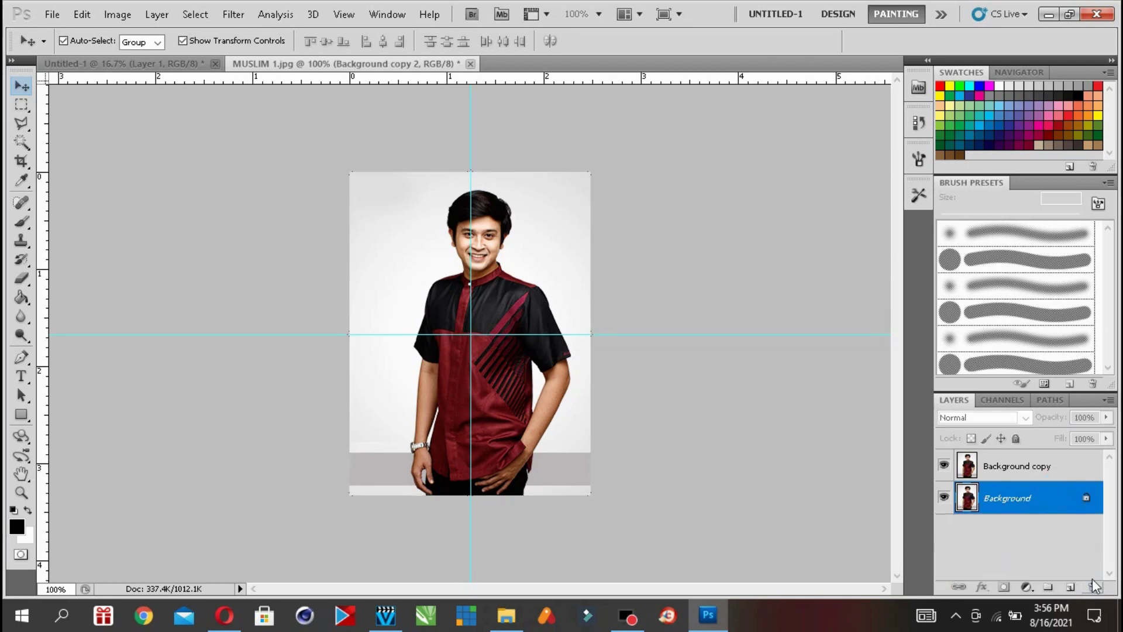
- Try moving the duplicated photo layer within the MUSLIM 1 document
right_click(1028, 467)
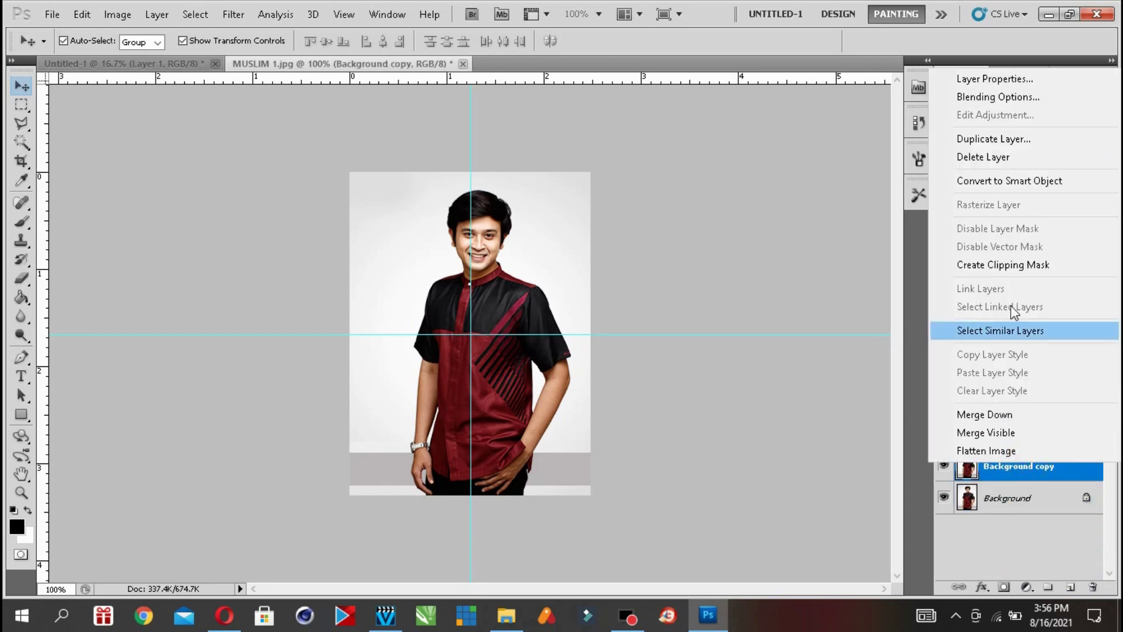
left_click(1017, 532)
left_click_drag(506, 286, 506, 240)
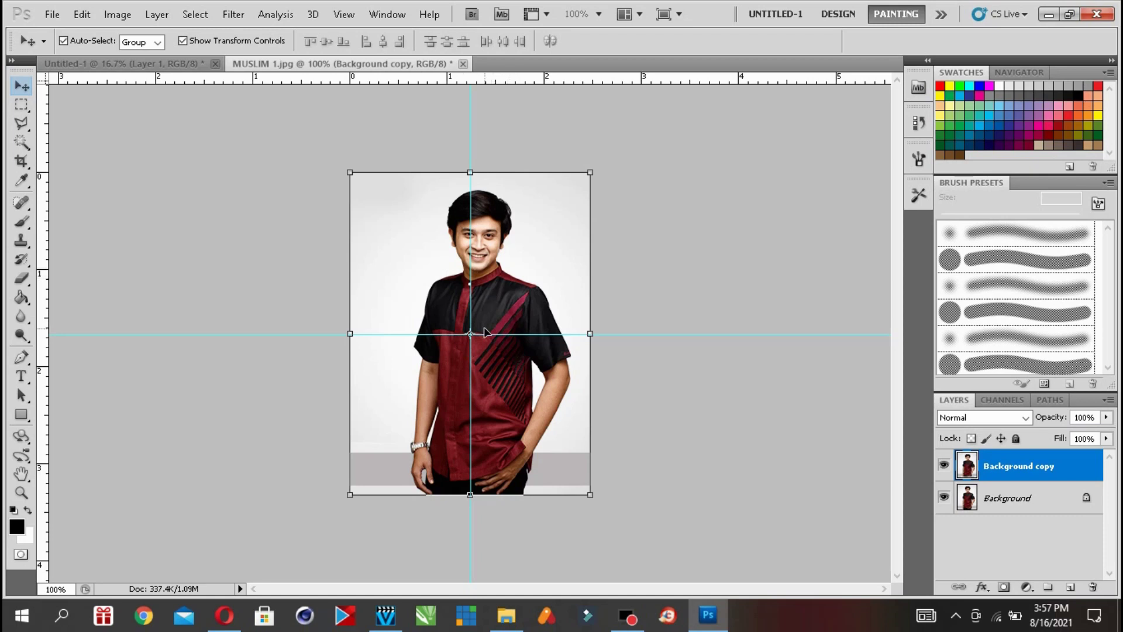
- Return to the Untitled-1 document and bring up the MATERI DESAIN GRAFIS folder in File Explorer over the canvas
left_click_drag(160, 69, 157, 70)
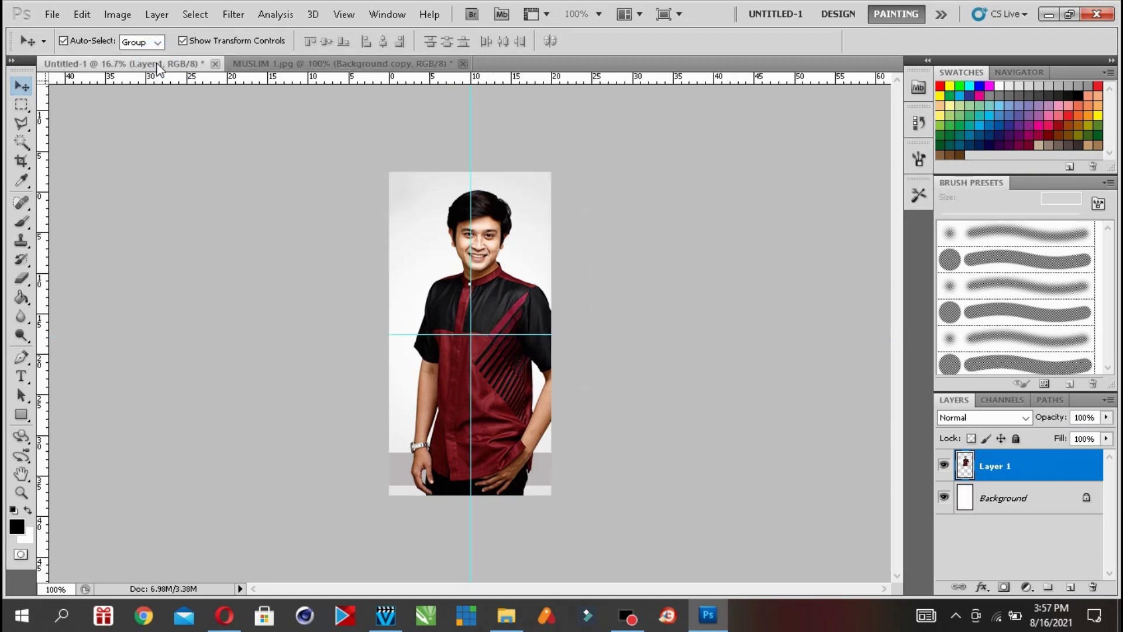
left_click(49, 16)
left_click(52, 48)
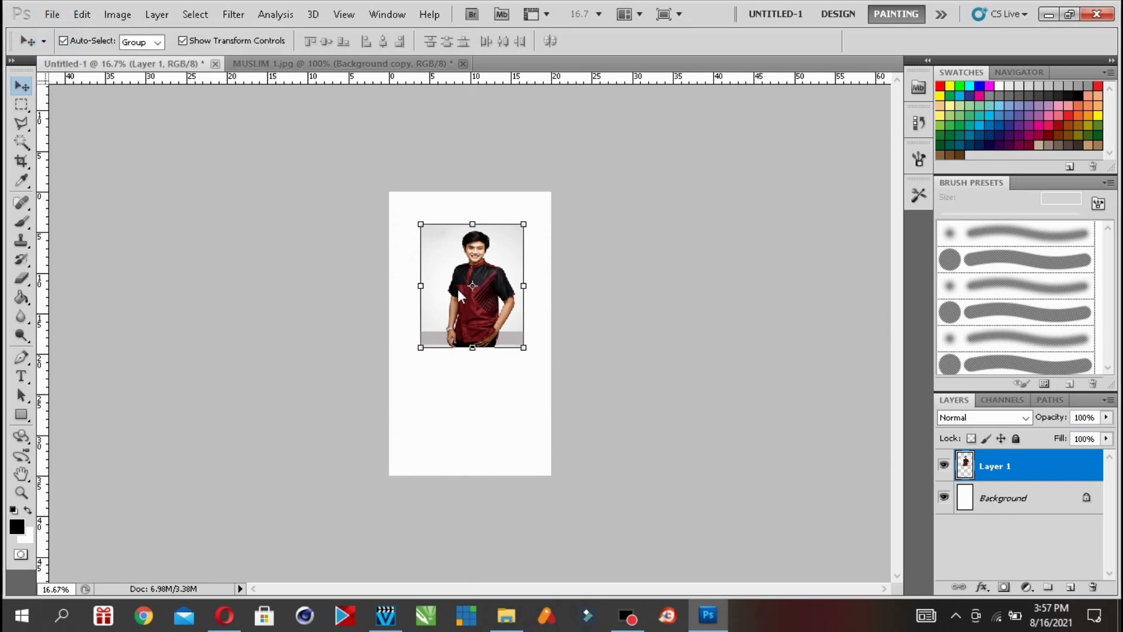
left_click(434, 346)
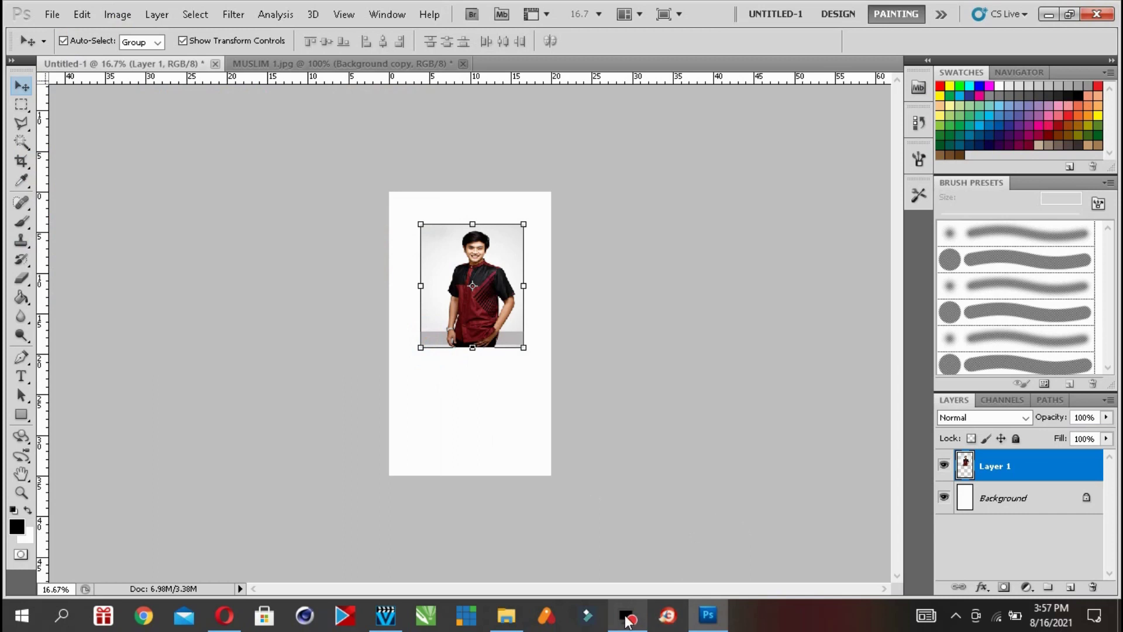
left_click(510, 616)
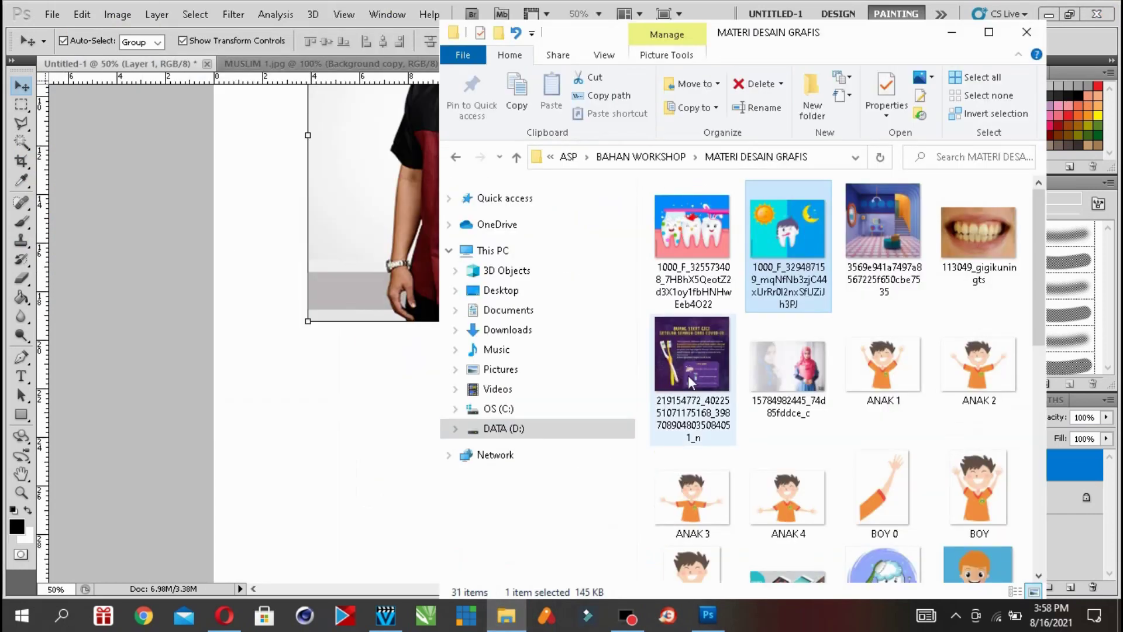
left_click_drag(765, 42, 633, 51)
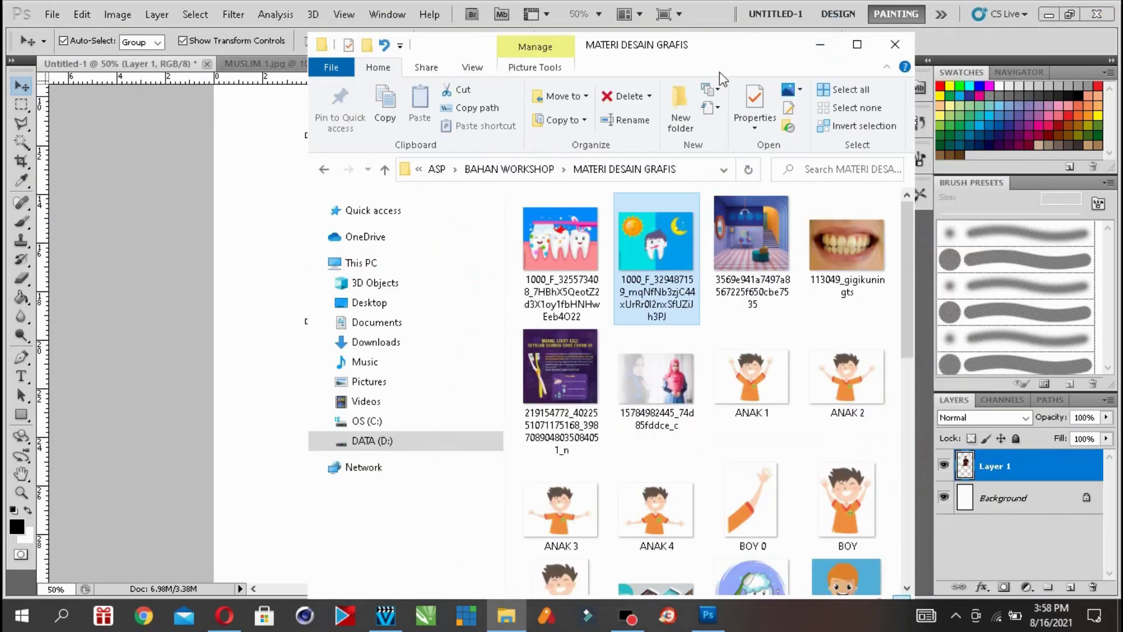
- Place the tooth illustration with the sun and moon from the folder into Untitled-1, directly below the shirt photo at 100% scale
left_click_drag(704, 43, 864, 55)
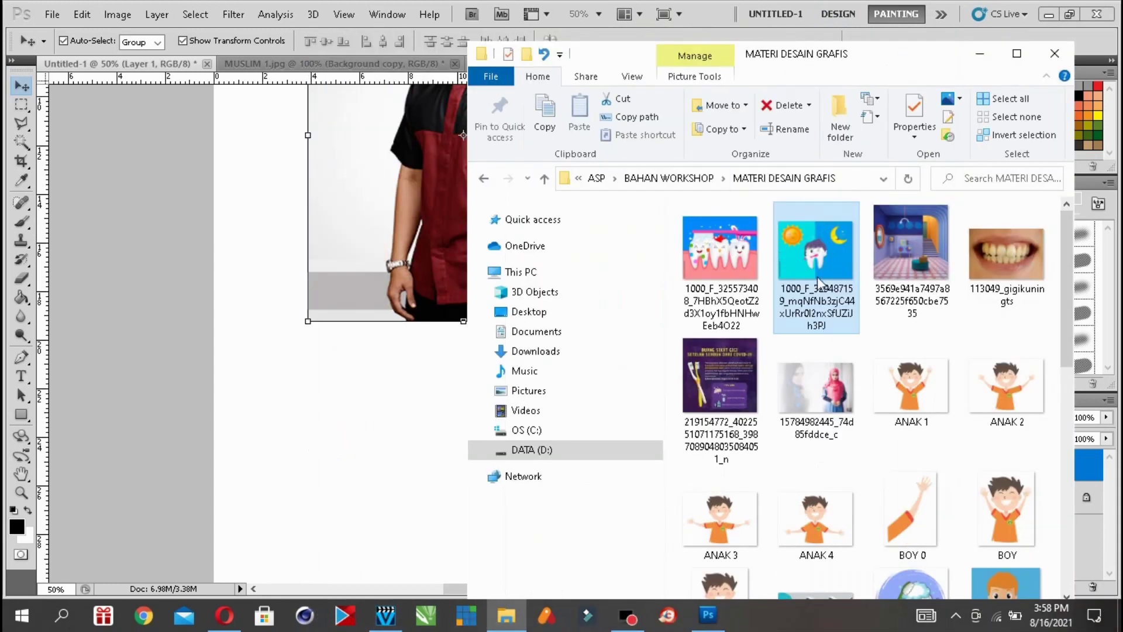
left_click_drag(816, 255, 358, 453)
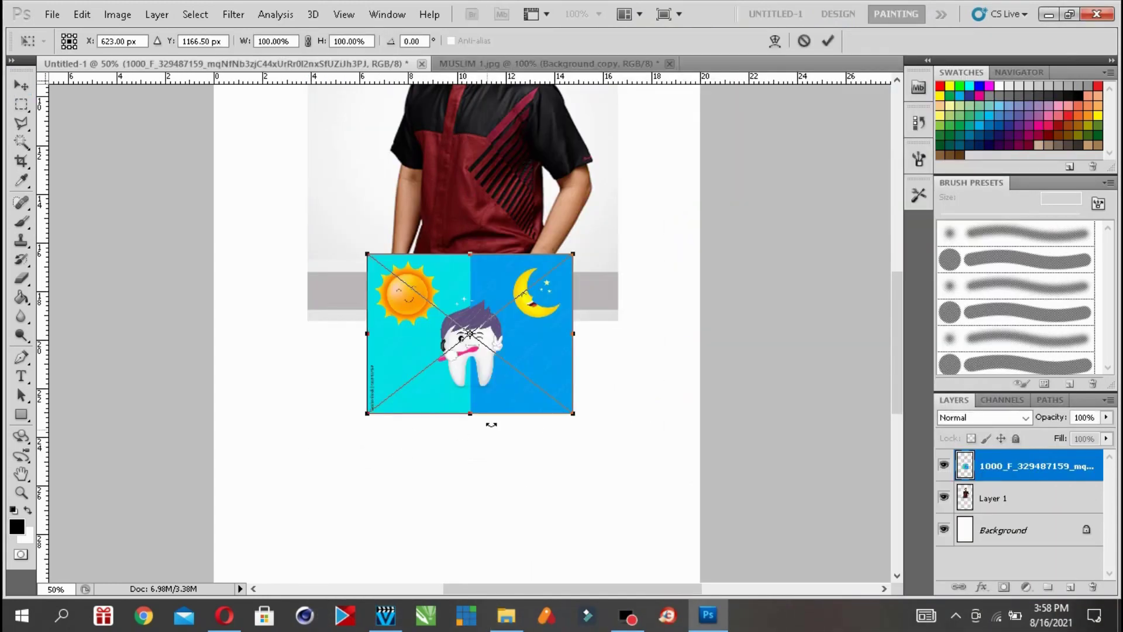
left_click_drag(483, 381, 457, 466)
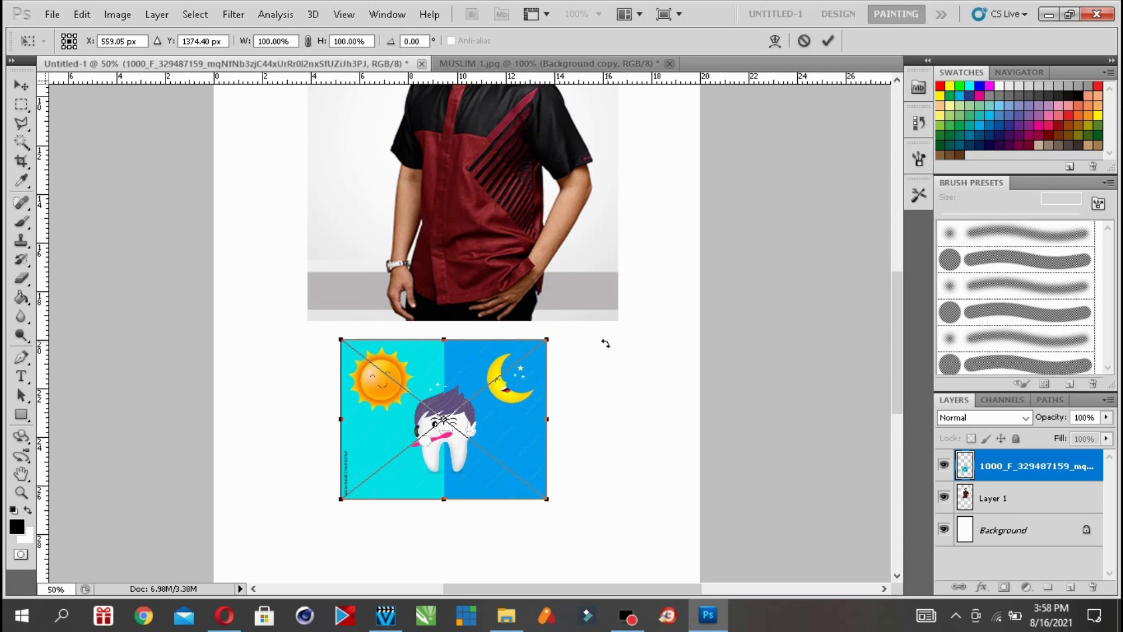
key("Return")
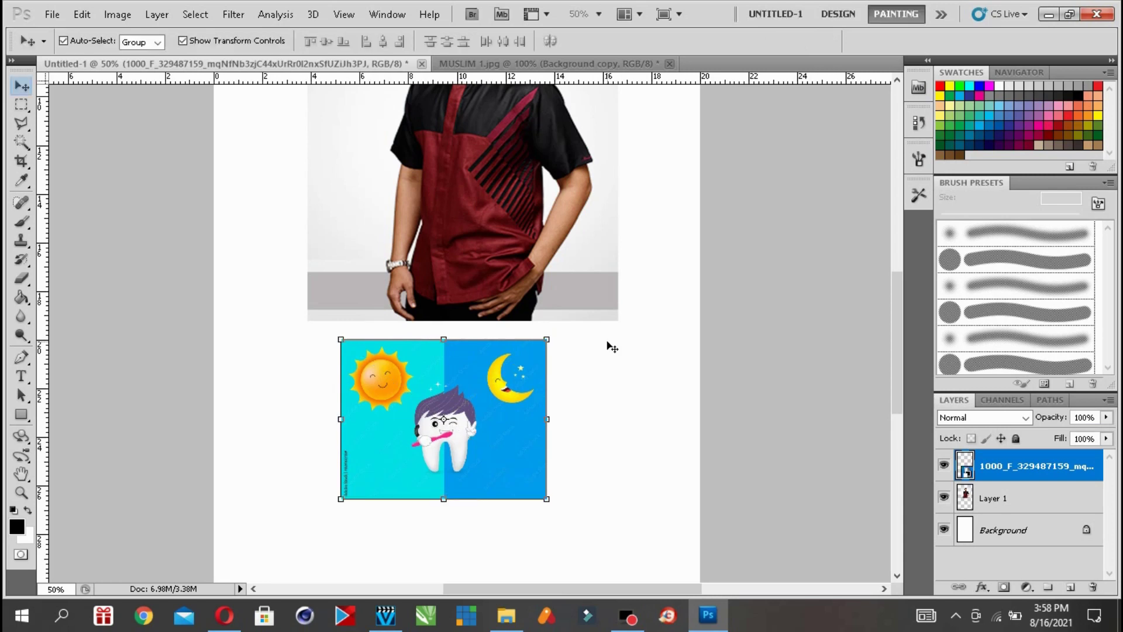
- Shift the shirt photo slightly to the left and reposition the tooth illustration a little lower and further left beneath it
right_click(583, 280)
left_click(590, 289)
left_click_drag(587, 280, 579, 279)
left_click(522, 402)
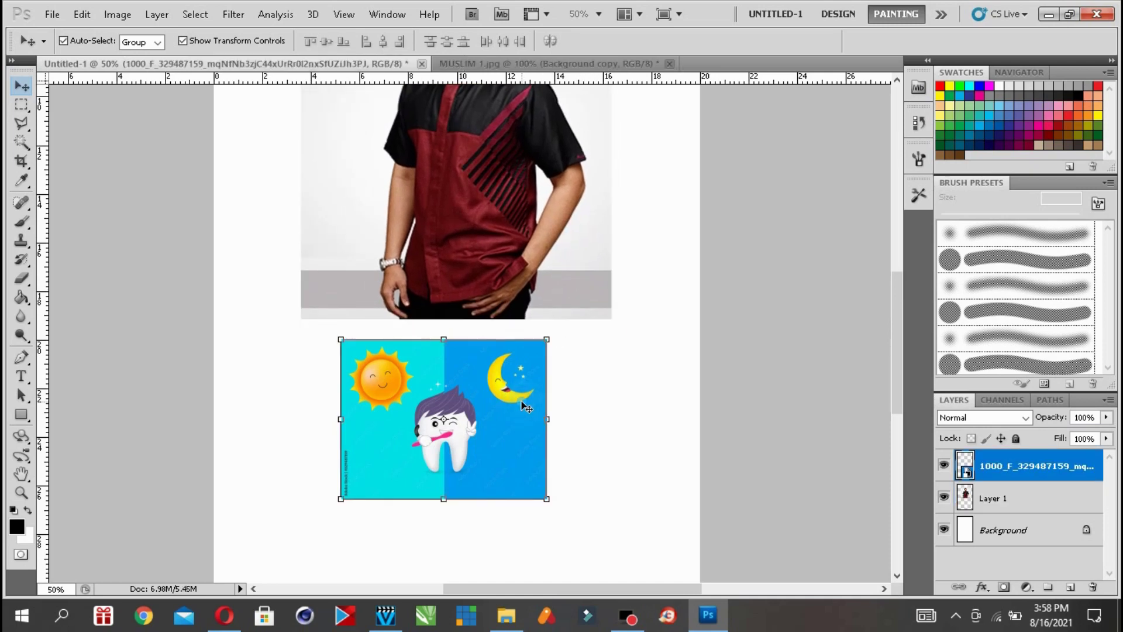
left_click(547, 308)
left_click(521, 401)
left_click_drag(488, 432, 500, 446)
left_click_drag(480, 399, 469, 382)
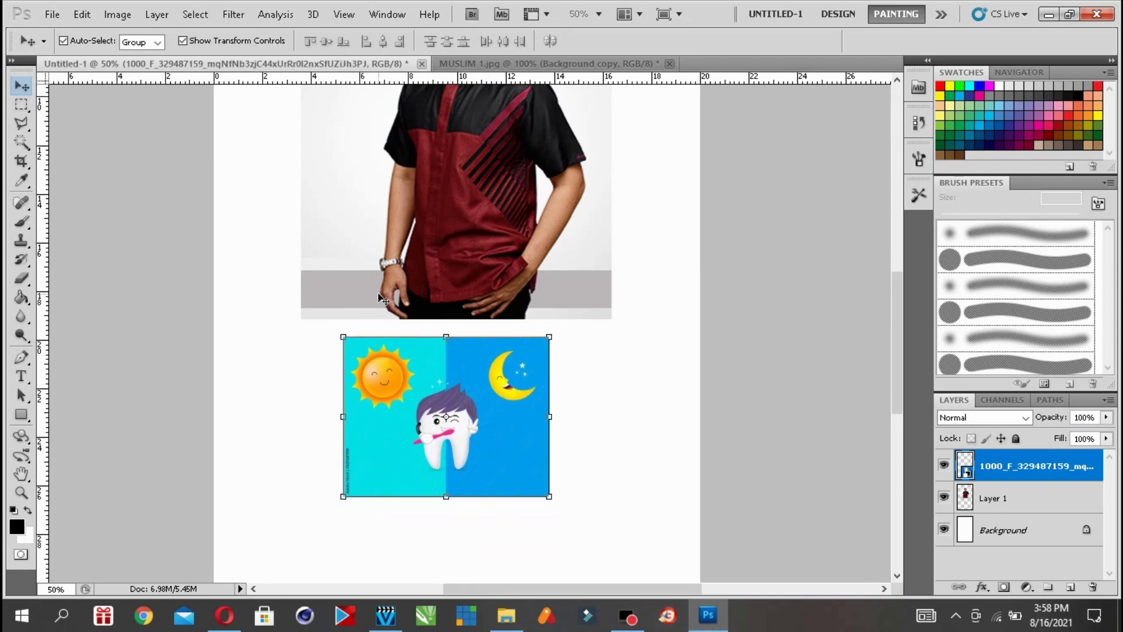
left_click_drag(403, 402, 361, 403)
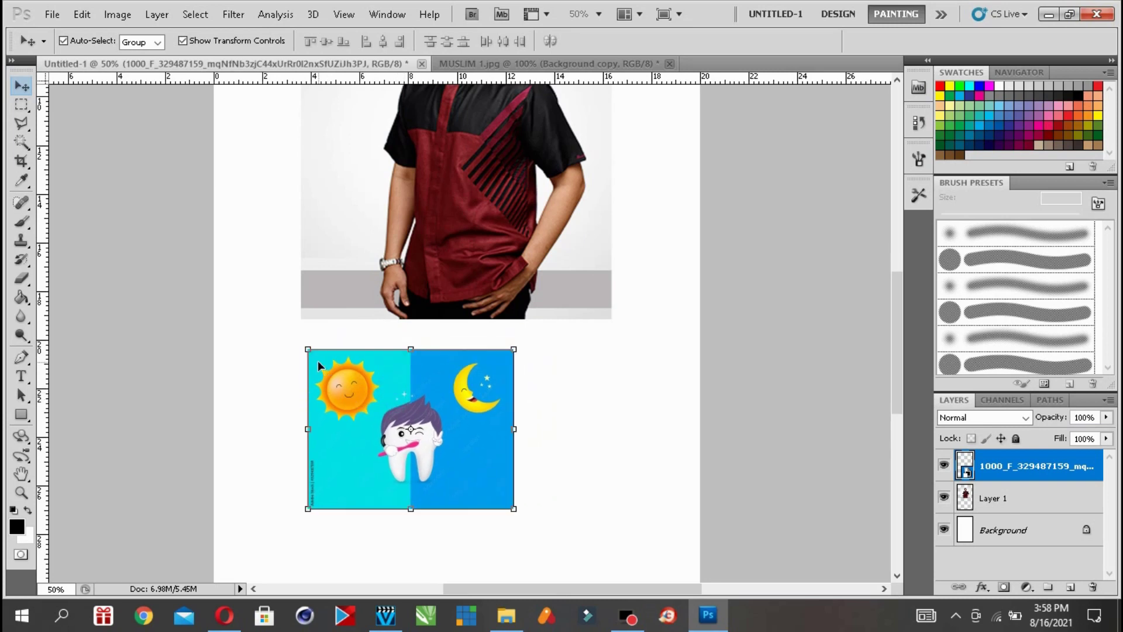
- Scale the tooth illustration to about 89% width and 96% height and apply the transformation
mouse_move(308, 429)
left_mouse_down()
mouse_move(261, 429)
mouse_move(330, 428)
left_mouse_up()
mouse_move(425, 345)
left_mouse_down()
mouse_move(425, 374)
mouse_move(425, 355)
left_mouse_up()
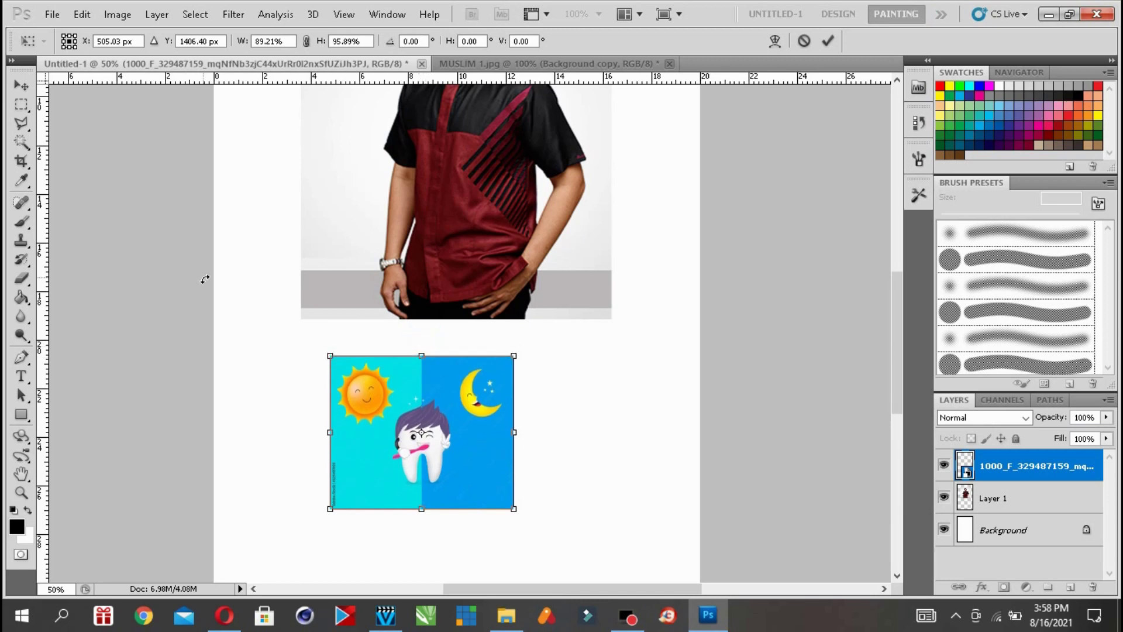
left_click(21, 86)
left_click(504, 241)
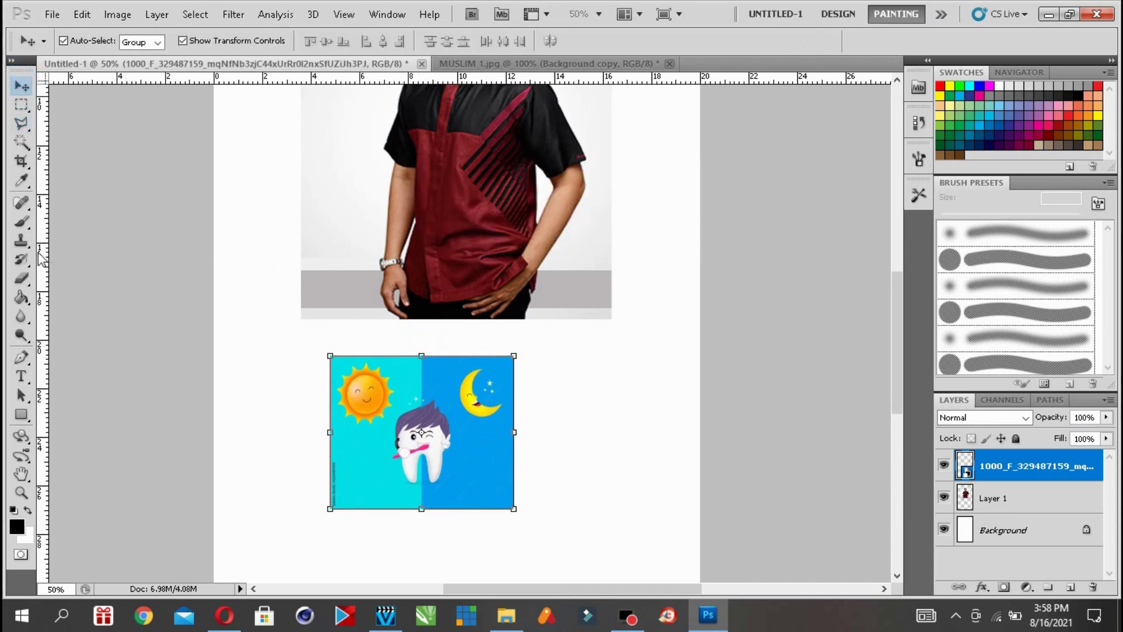
- Erase the lower right part of the shirt photo on Layer 1 with the 112 px Eraser and undo the erasing
left_click(21, 278)
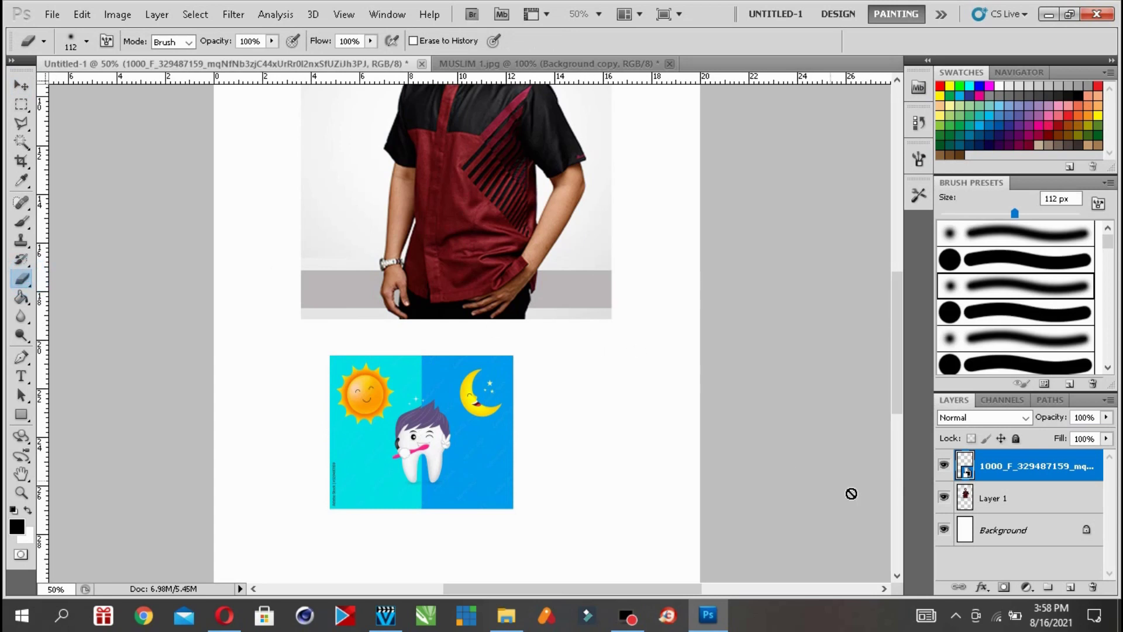
left_click(993, 495)
mouse_move(562, 313)
left_mouse_down()
mouse_move(577, 259)
mouse_move(568, 317)
mouse_move(606, 252)
mouse_move(588, 319)
mouse_move(594, 214)
mouse_move(533, 241)
mouse_move(447, 307)
mouse_move(513, 219)
mouse_move(485, 318)
mouse_move(541, 313)
left_mouse_up()
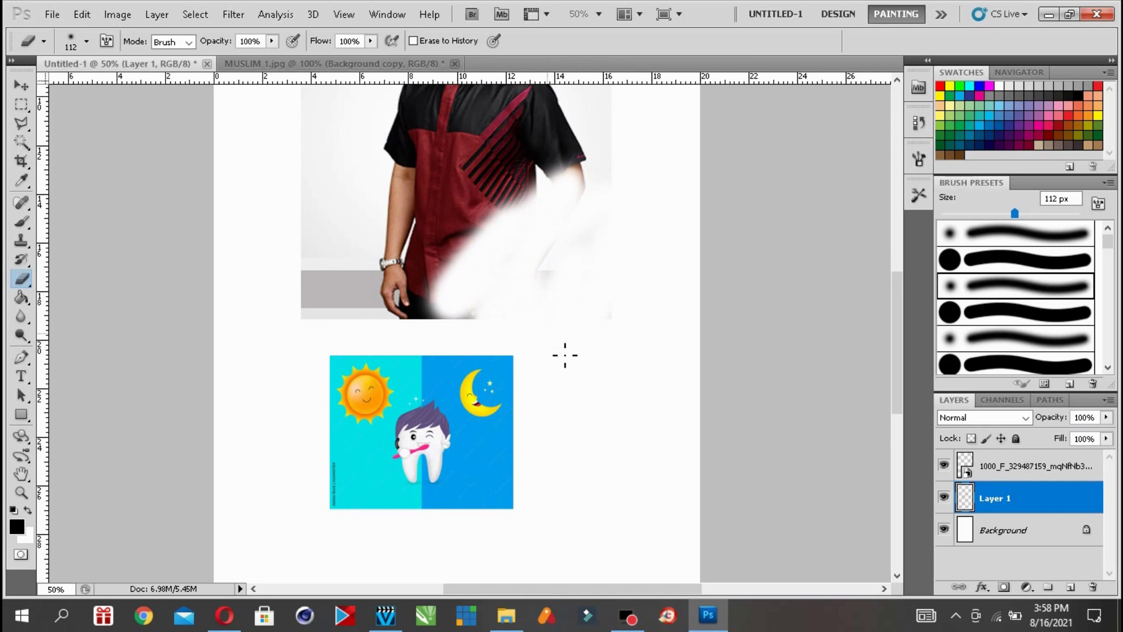
left_click(997, 467)
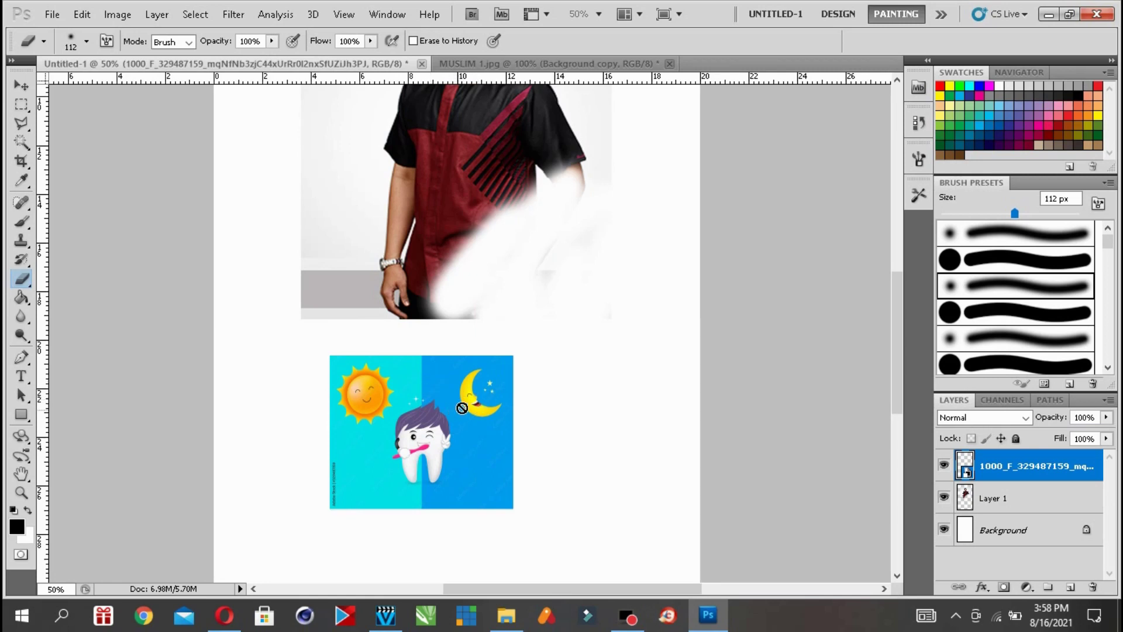
left_click(82, 14)
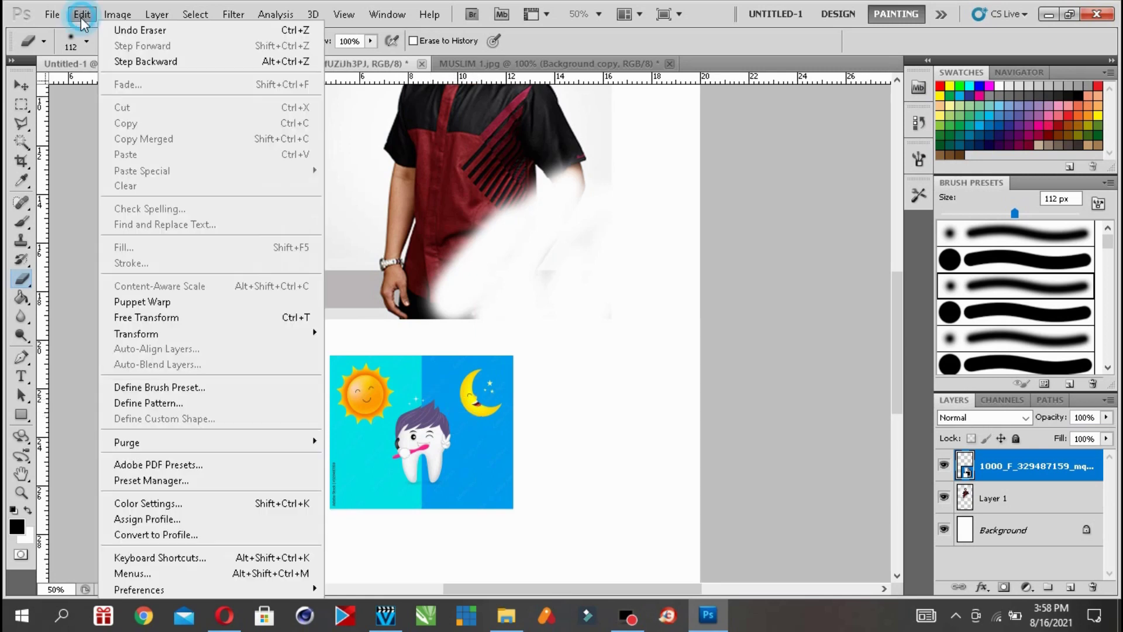
left_click(114, 35)
left_click(21, 86)
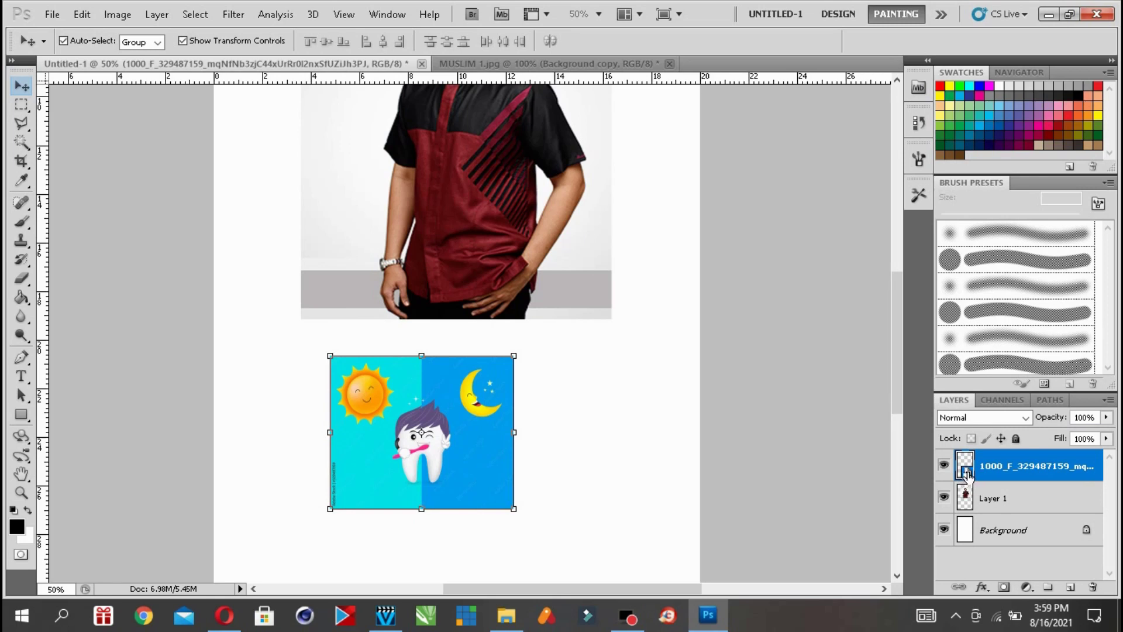
- Open the tooth illustration's smart object contents and copy the whole picture using a rectangular marquee selection
double_click(966, 473)
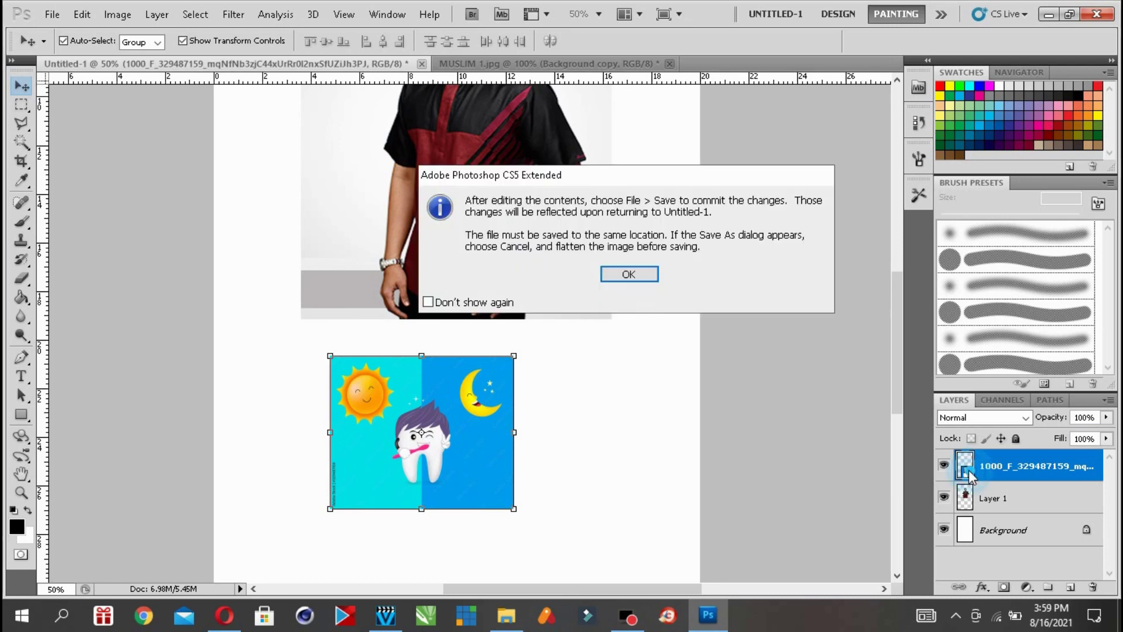
left_click(640, 275)
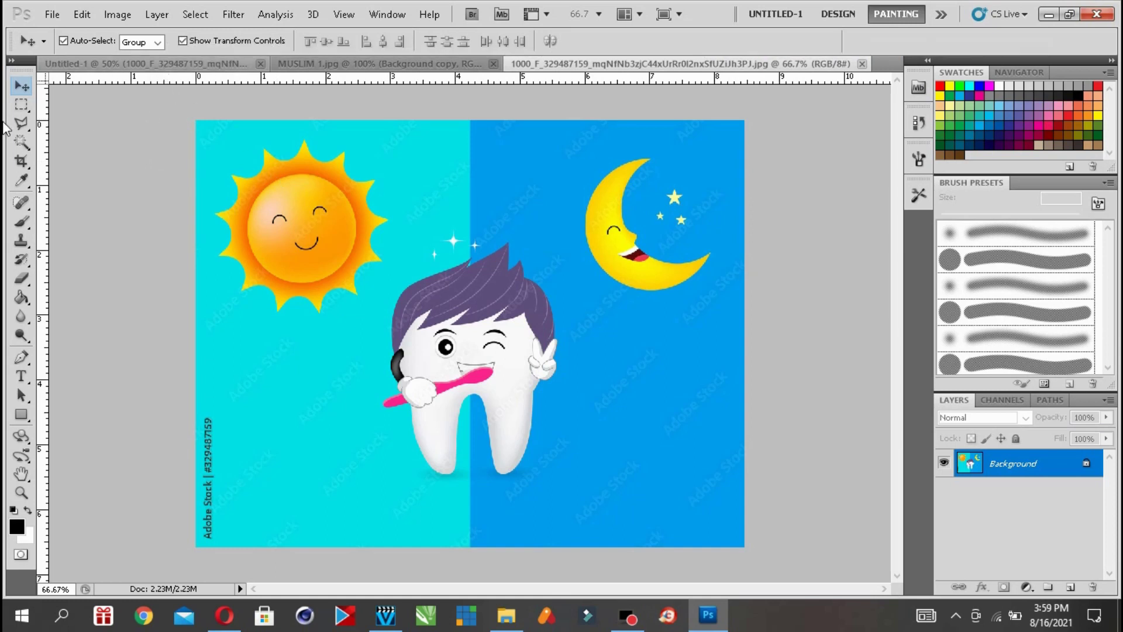
left_click(22, 105)
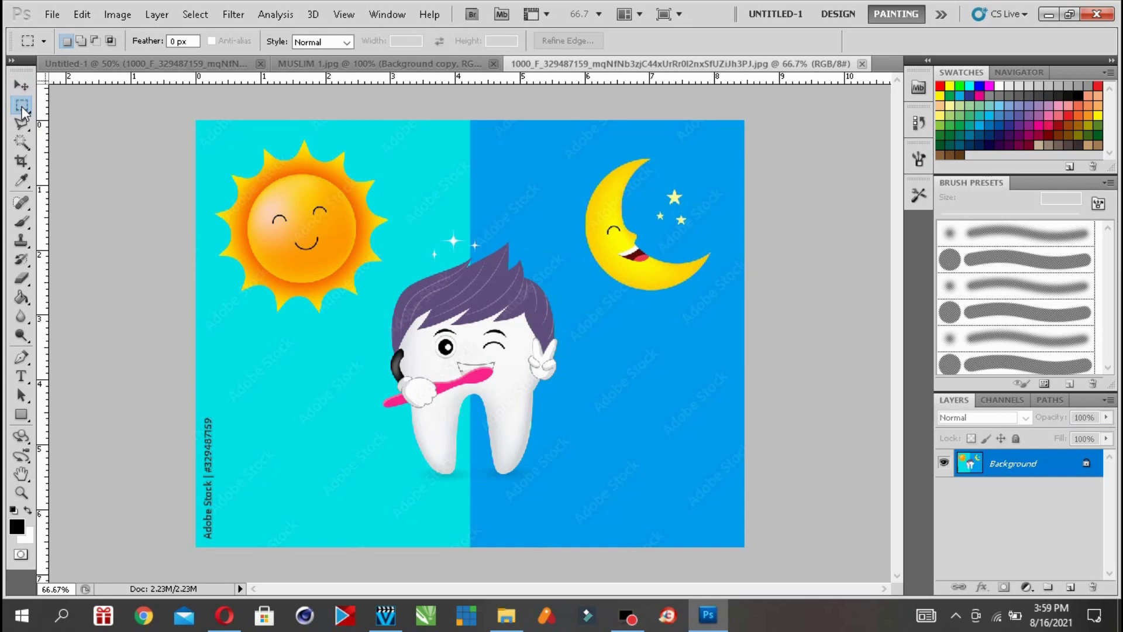
left_click_drag(183, 113, 618, 423)
left_click_drag(749, 562, 745, 549)
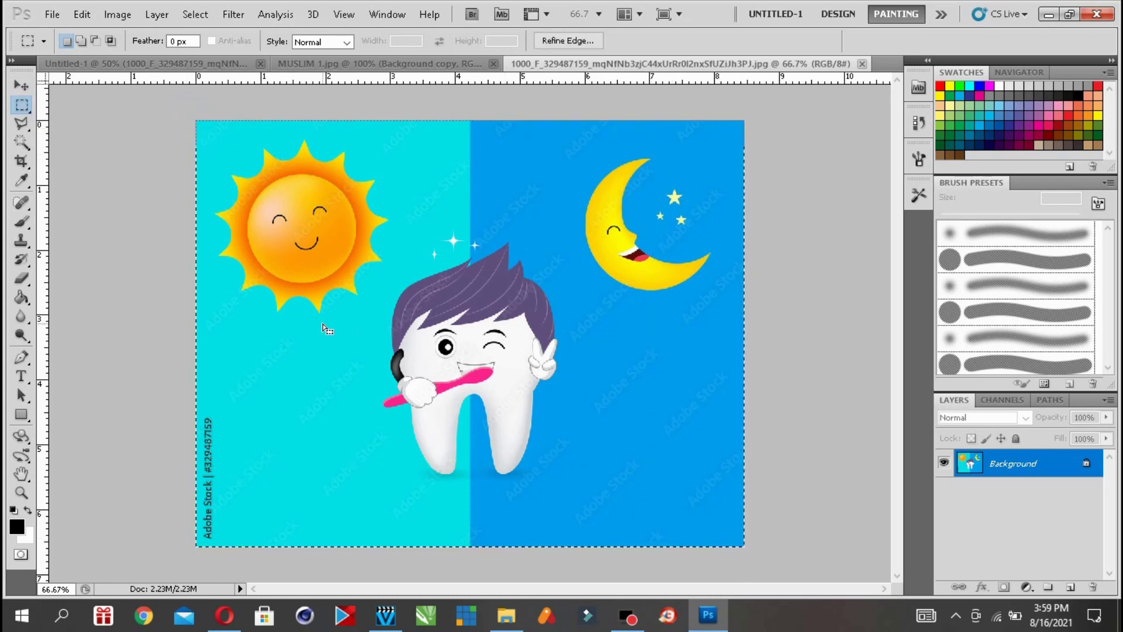
left_click(82, 15)
left_click(120, 121)
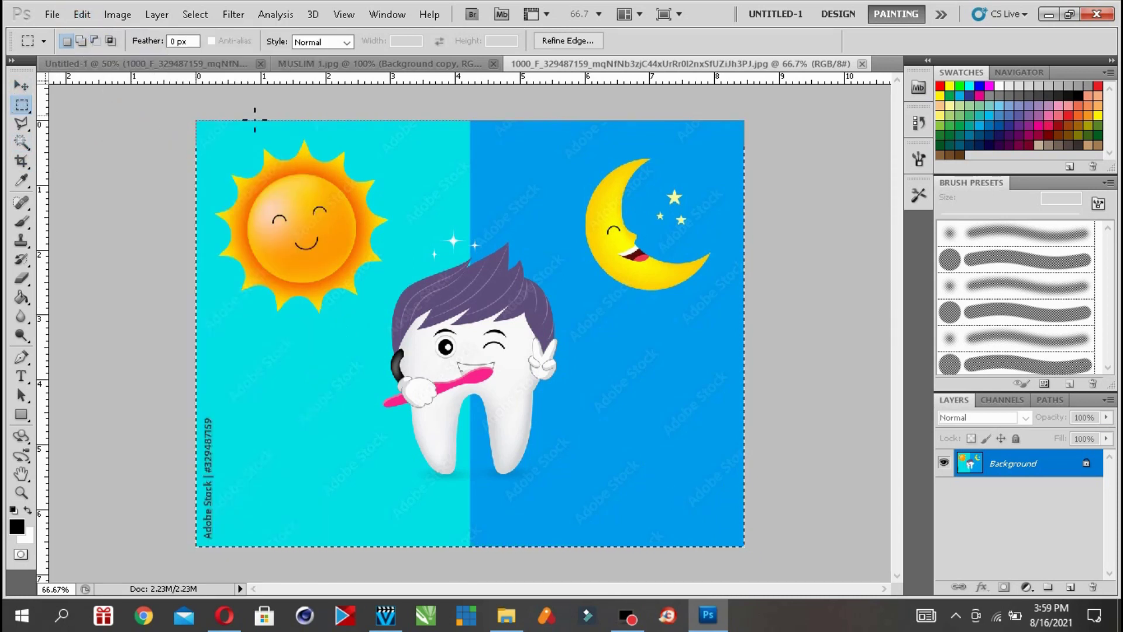
- Return to the Untitled-1 document and paste the copied tooth picture as a new layer
left_click(320, 65)
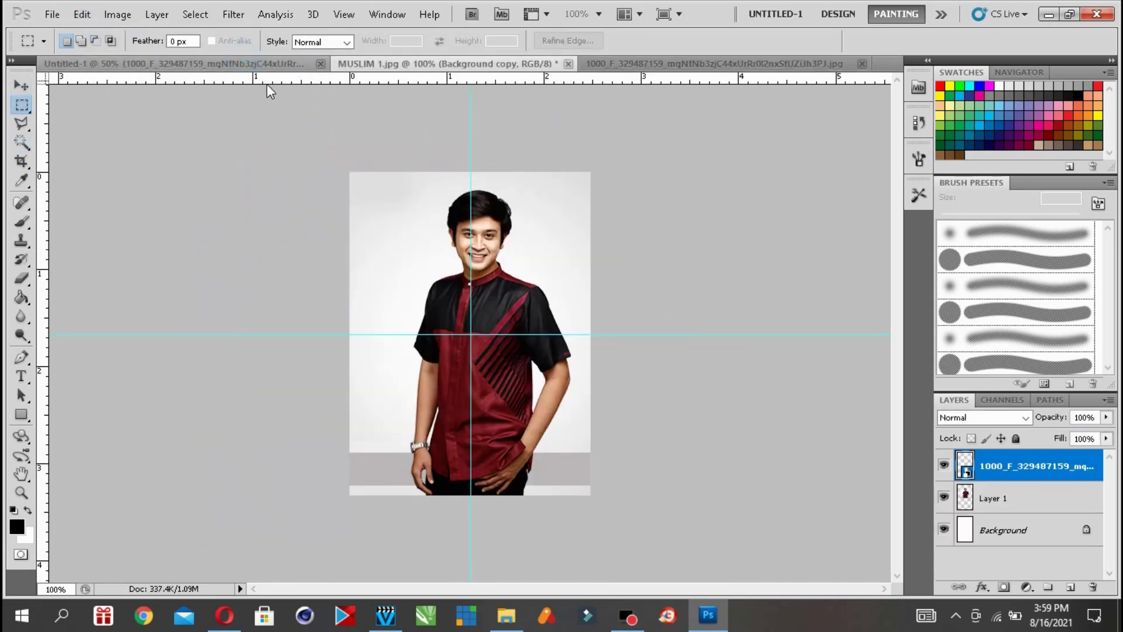
left_click(267, 64)
left_click(82, 15)
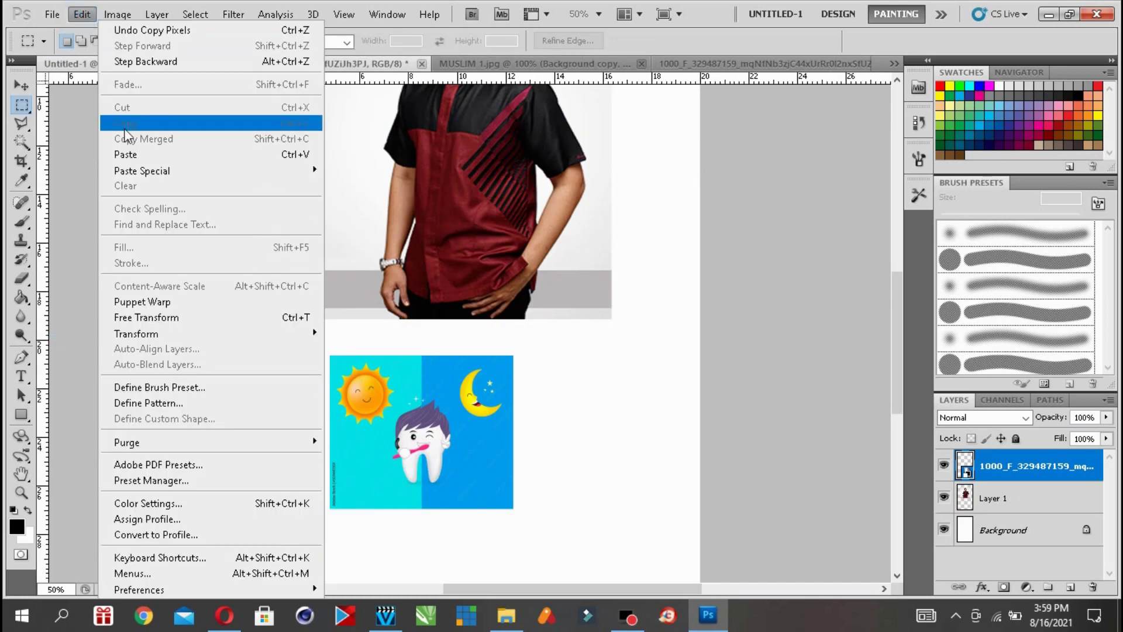
left_click(141, 154)
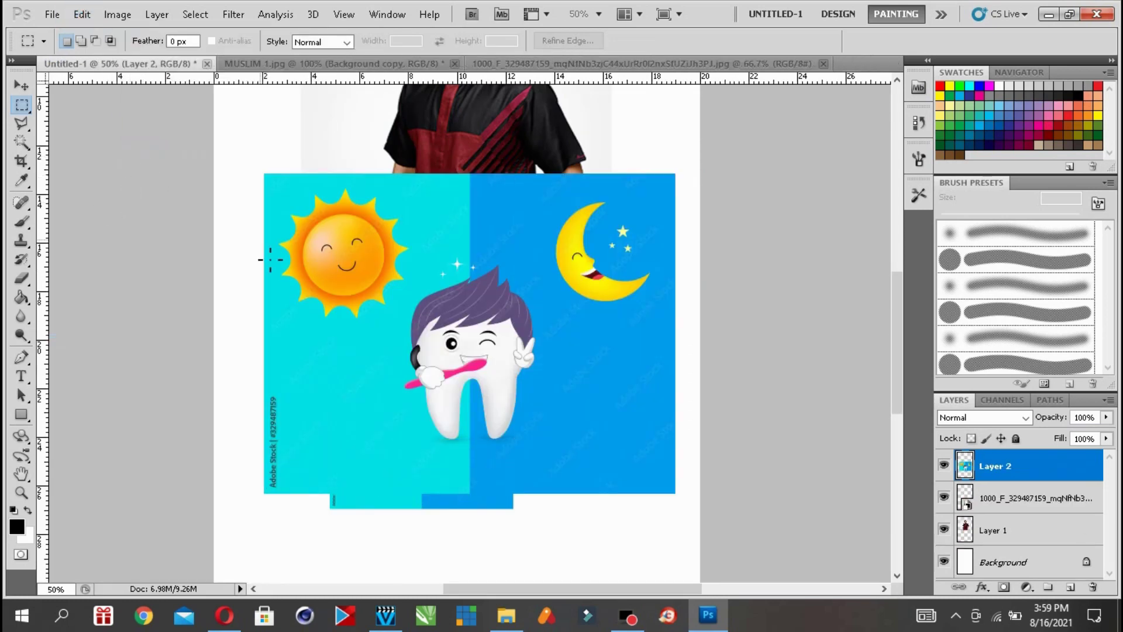
- Erase the upper left corner of the pasted tooth picture on Layer 2 with the soft 112 px Eraser
left_click(22, 279)
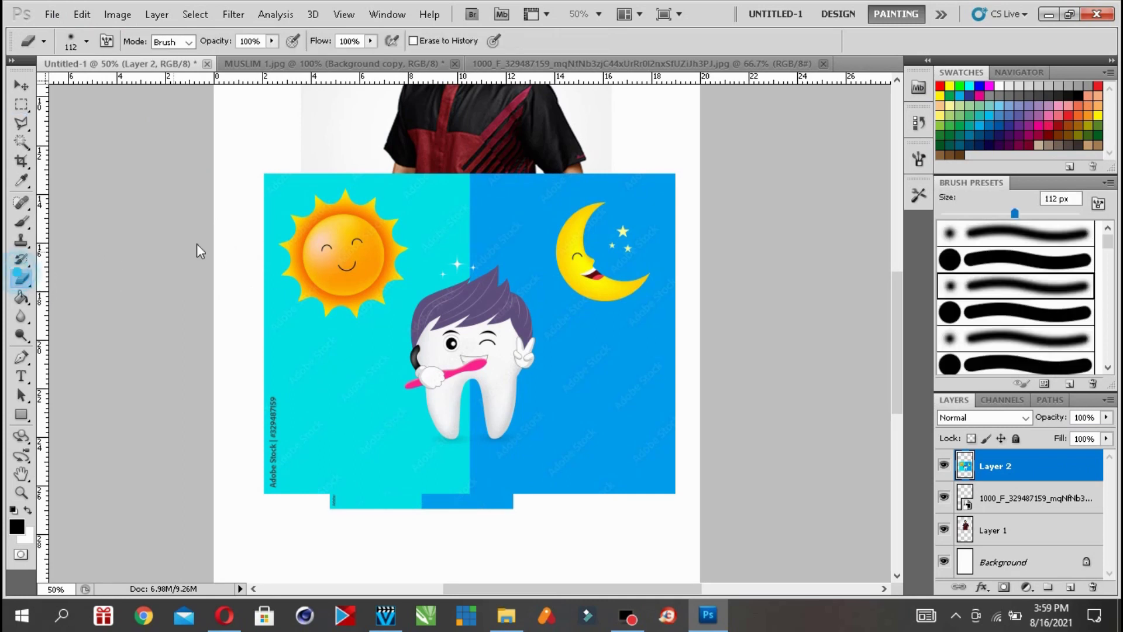
mouse_move(288, 176)
left_mouse_down()
mouse_move(304, 193)
mouse_move(256, 197)
left_mouse_up()
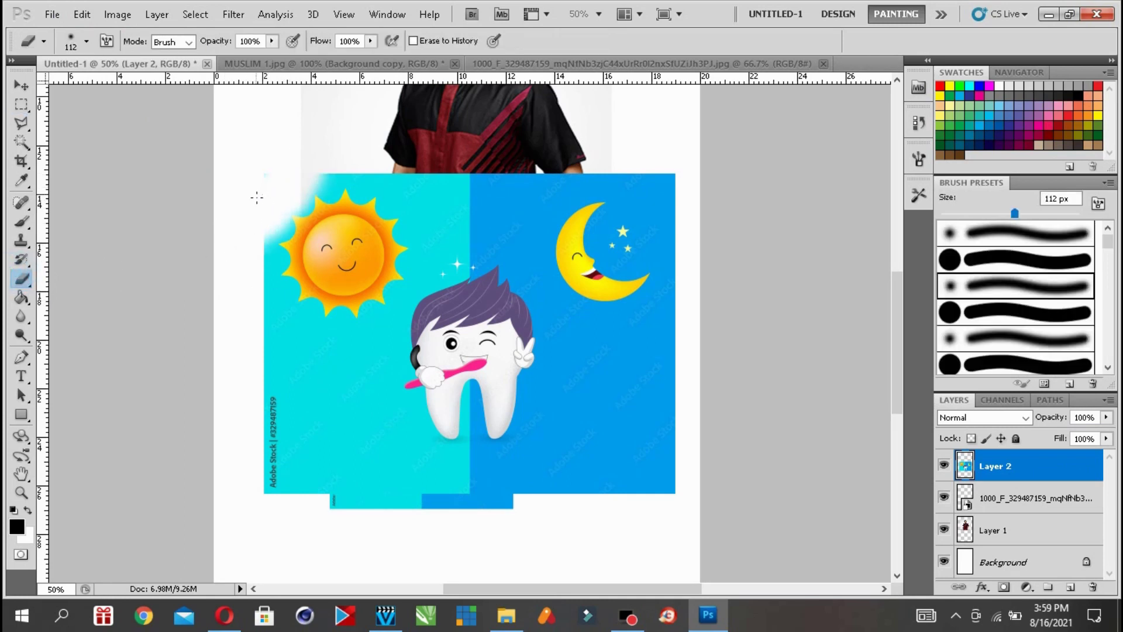
left_click(22, 86)
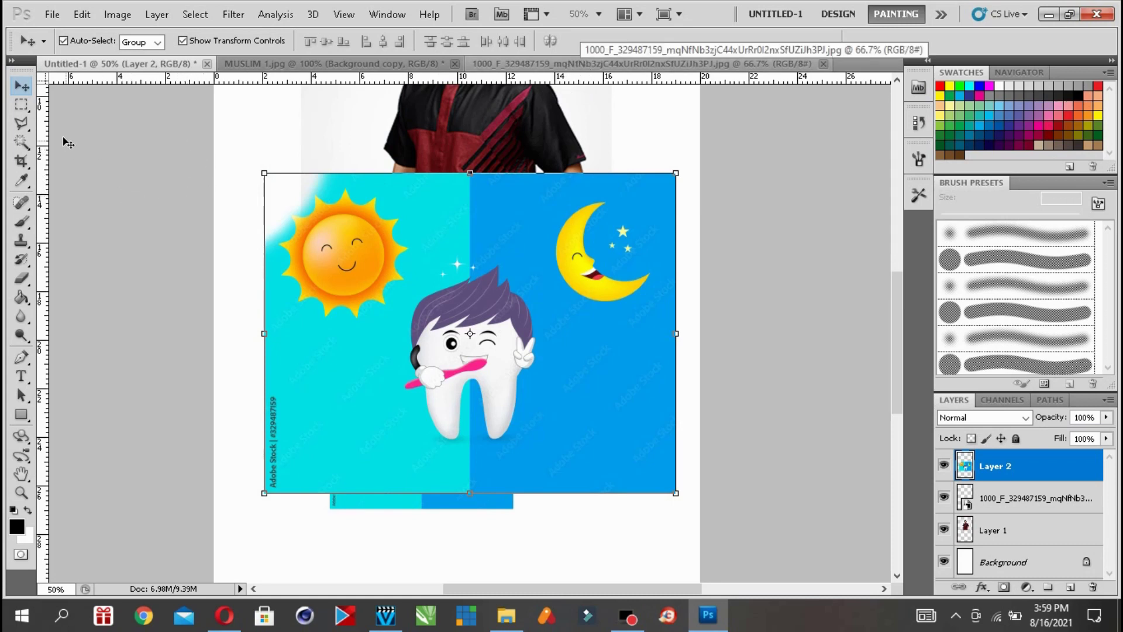
- Draw a rectangular marquee selection over the sun and the upper half of the tooth picture, and shift its outline
left_click(22, 109)
left_click(24, 109)
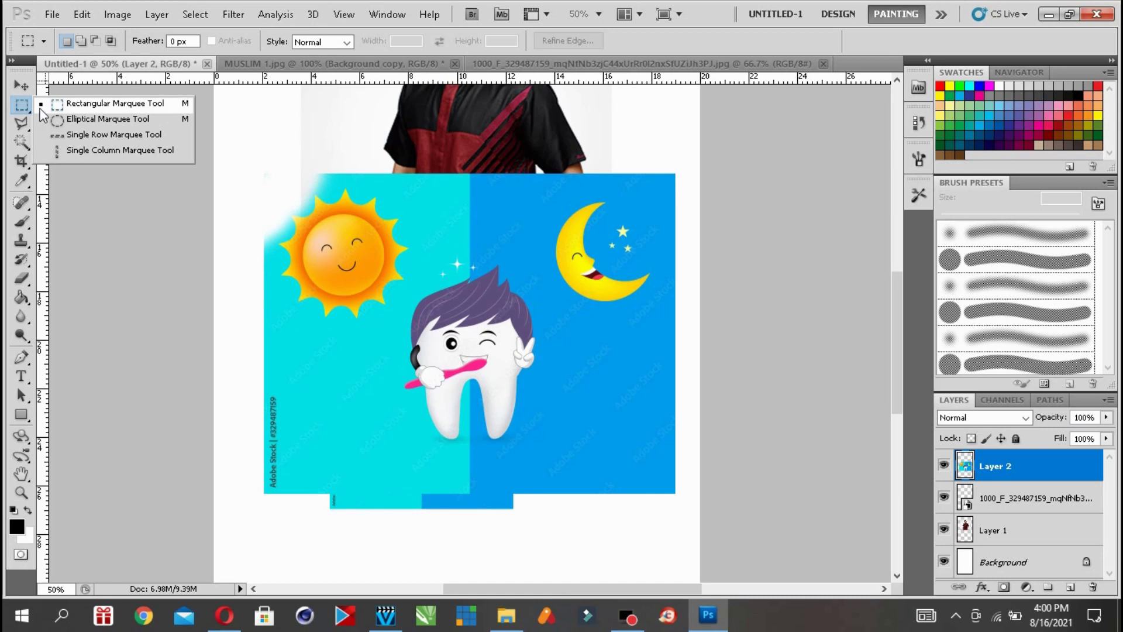
left_click(89, 105)
left_click_drag(243, 136, 576, 368)
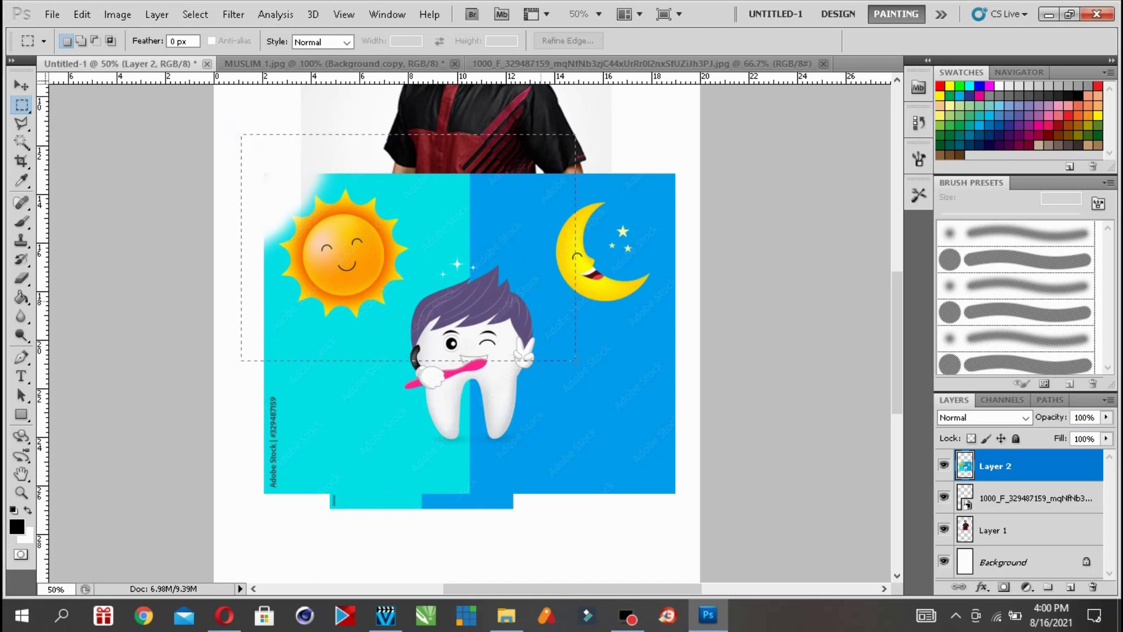
left_click(266, 136)
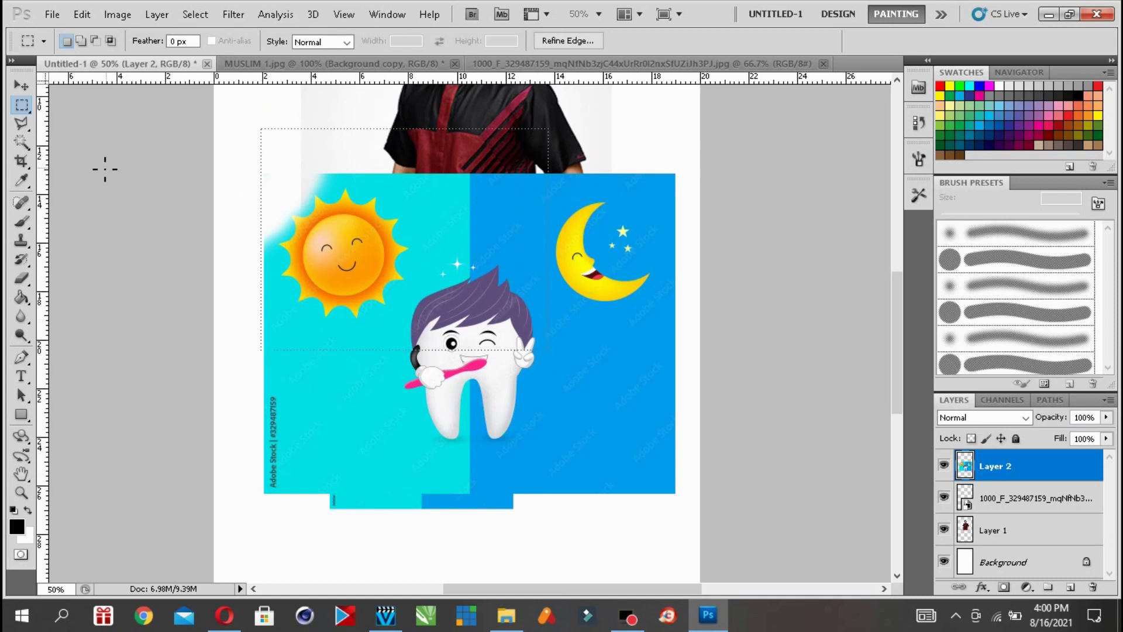
- Draw a large elliptical marquee selection around the sun and the tooth's hair, and clear it
left_click(19, 108)
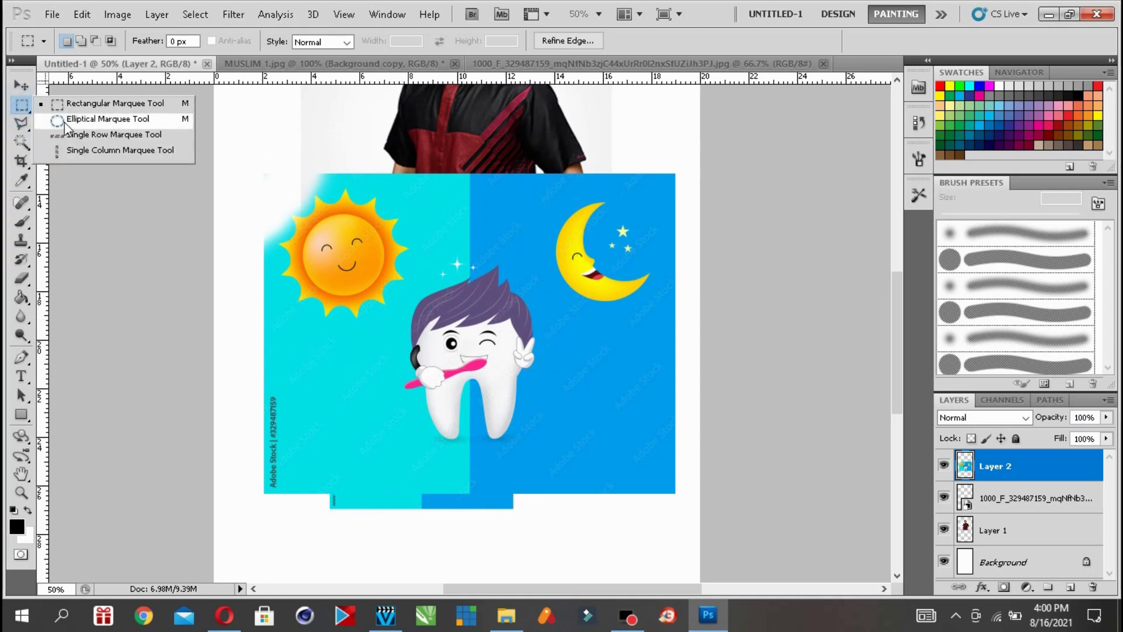
left_click(64, 120)
left_click_drag(290, 141, 383, 217)
left_click_drag(282, 122, 540, 364)
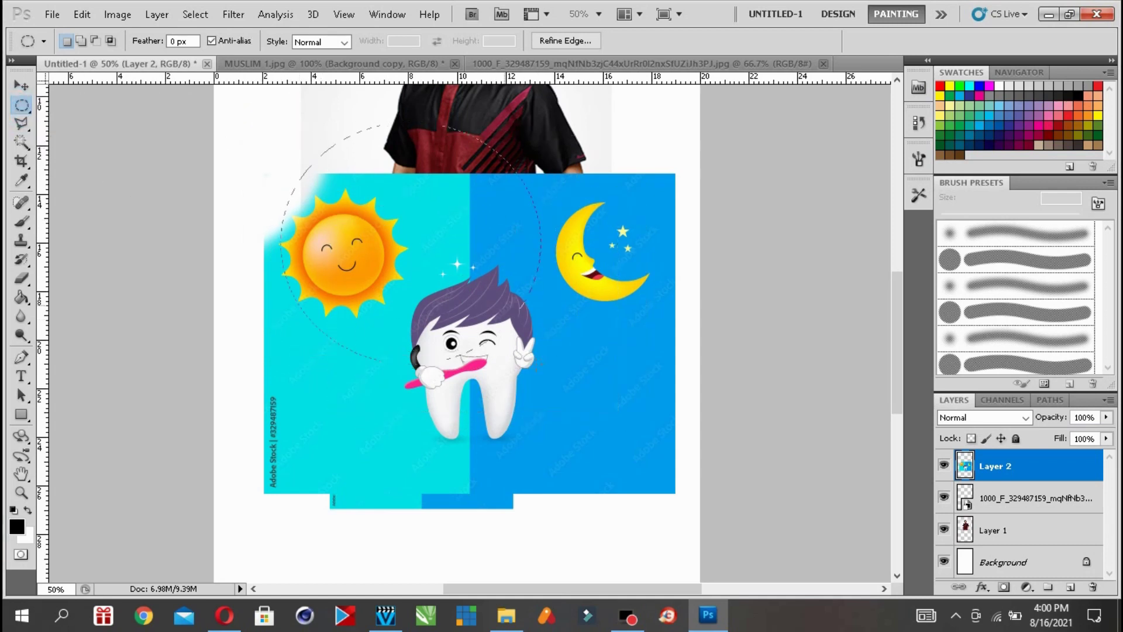
left_click(284, 156)
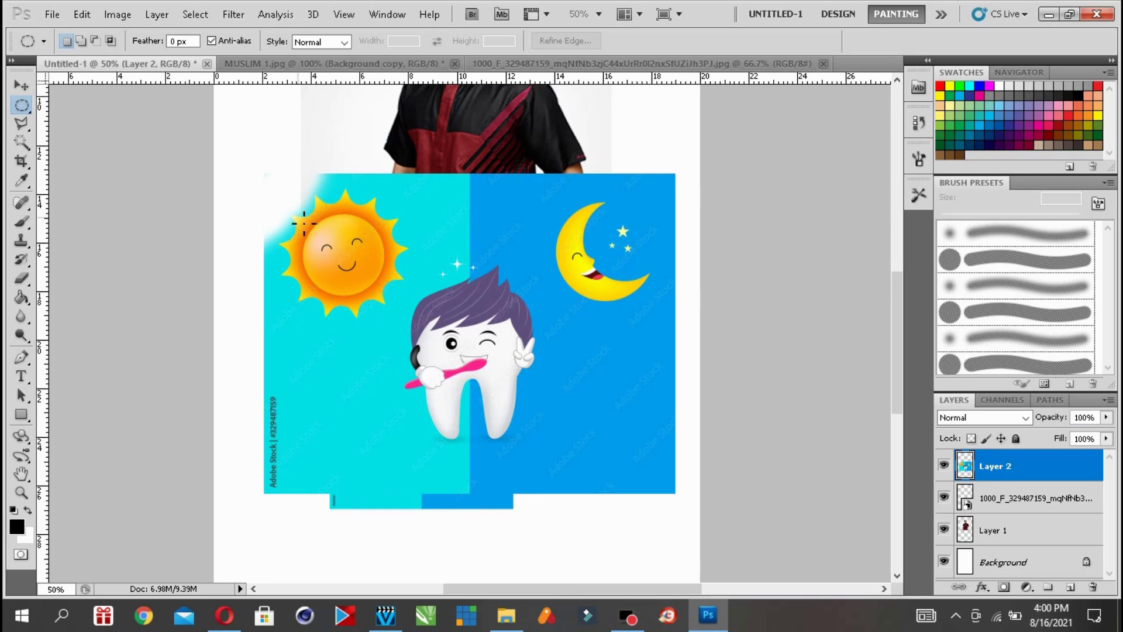
- Select the sun's round face with the Elliptical Marquee tool and add a second elliptical selection around the moon and stars
left_click_drag(341, 234, 384, 294)
left_click(318, 223)
left_click_drag(307, 222, 320, 235)
left_click_drag(405, 294, 404, 291)
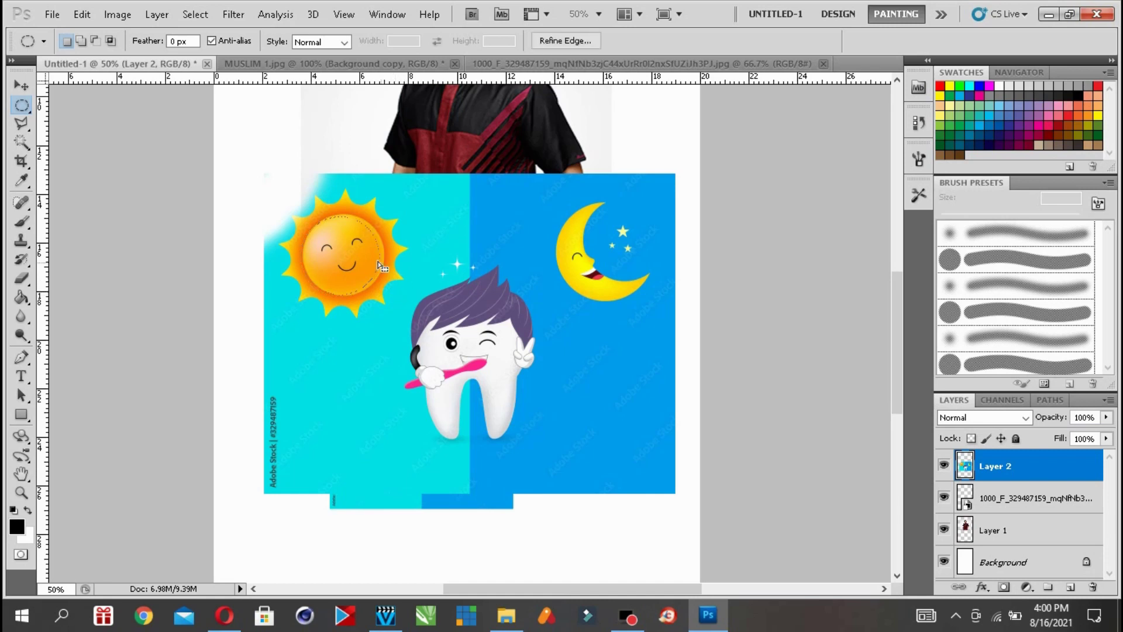
left_click_drag(356, 254, 361, 252)
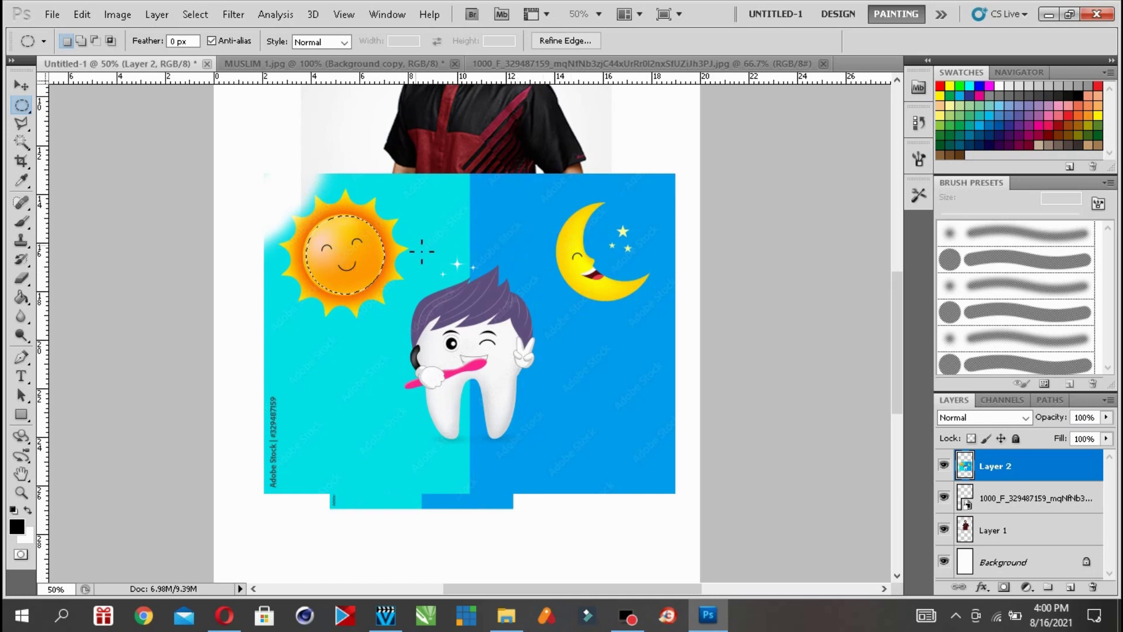
left_click(80, 45)
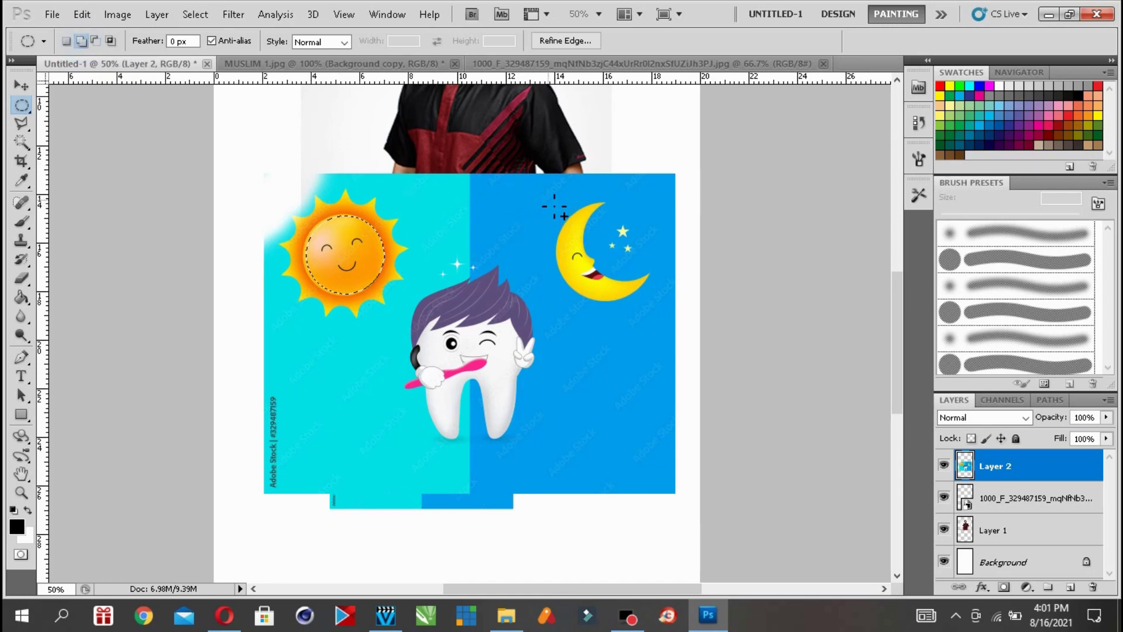
left_click_drag(536, 191, 665, 311)
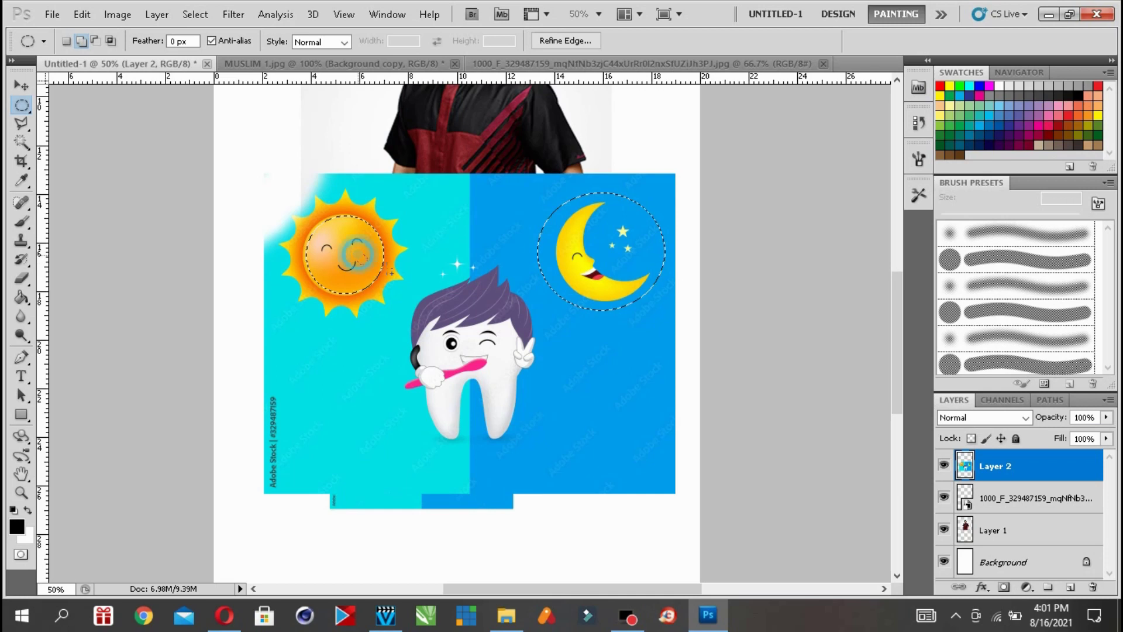
left_click_drag(473, 331, 505, 356)
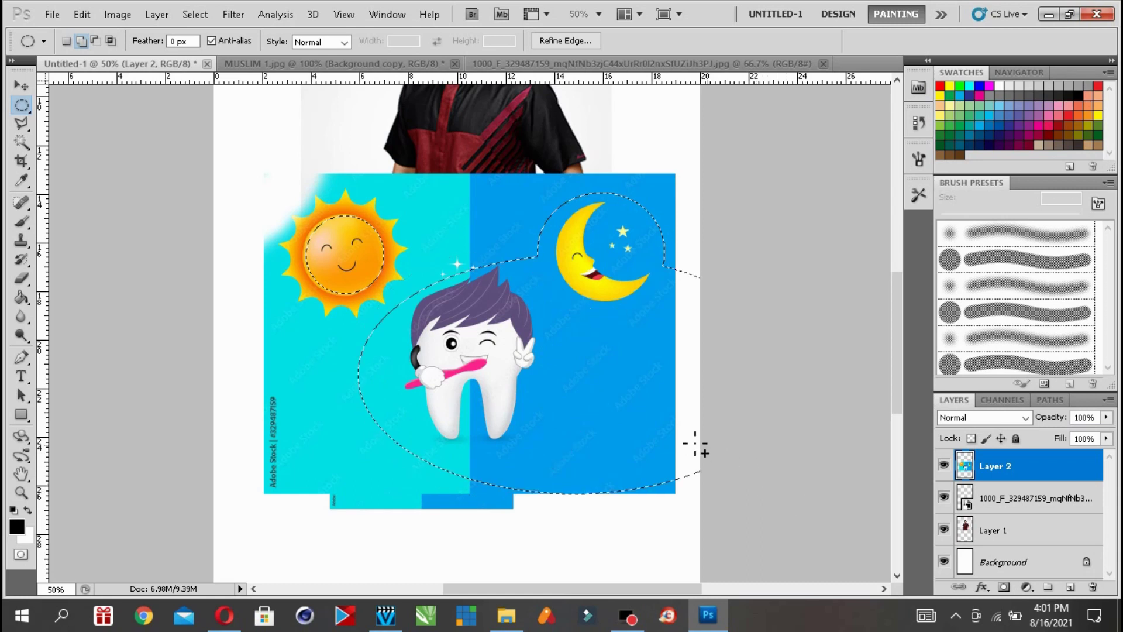
left_click(82, 14)
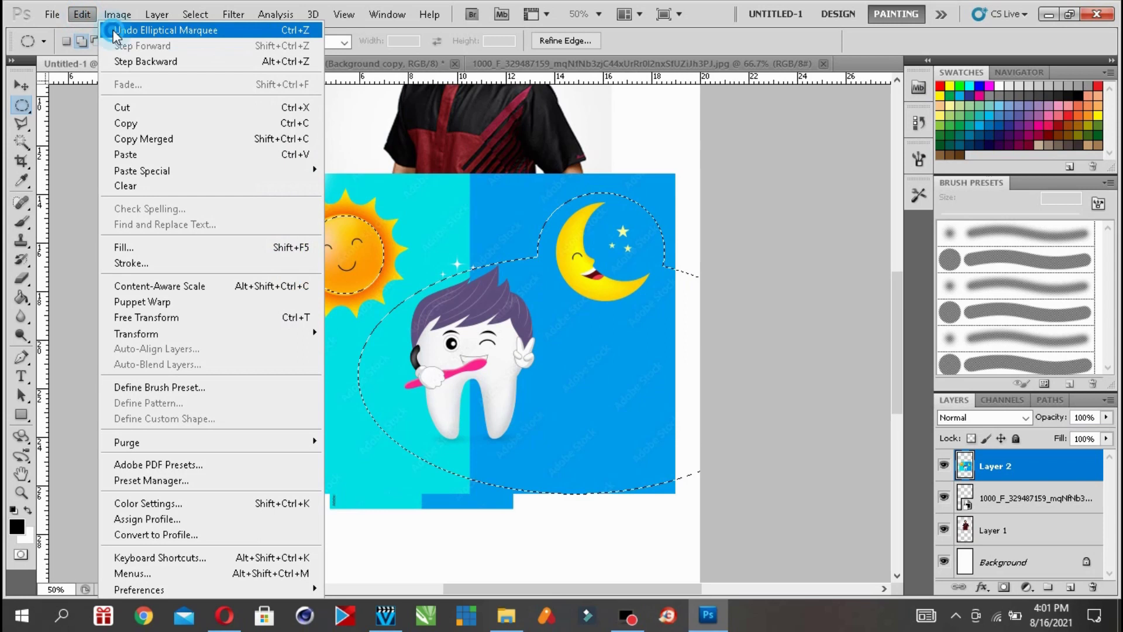
left_click(140, 32)
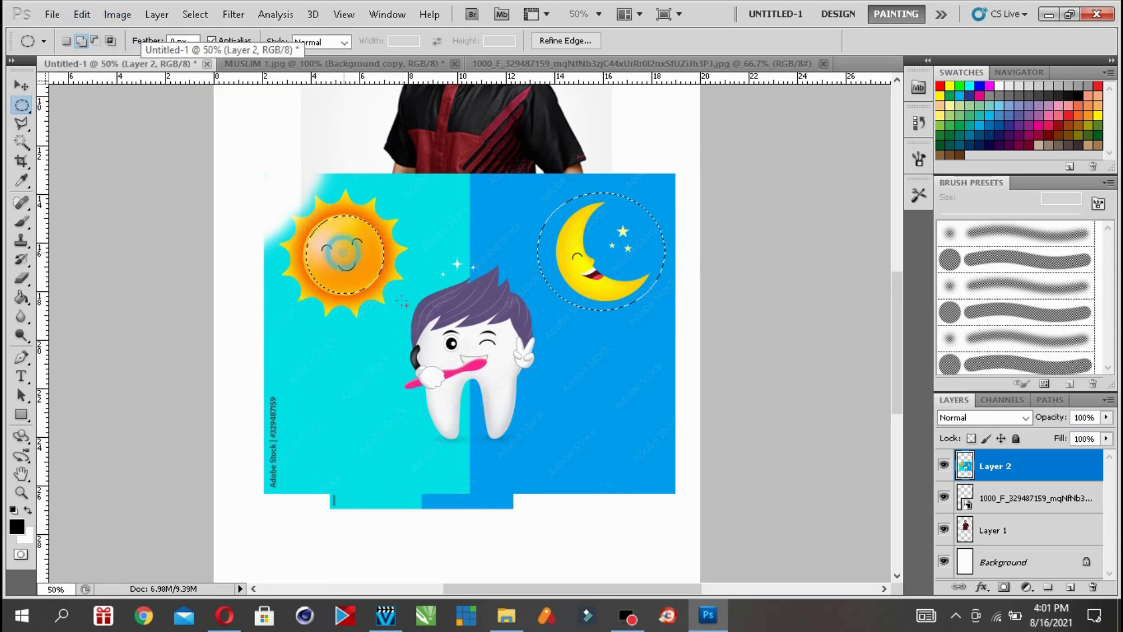
- Add an elliptical selection around the tooth character to the sun and moon selections, and clear the whole selection
left_click_drag(607, 466, 619, 472)
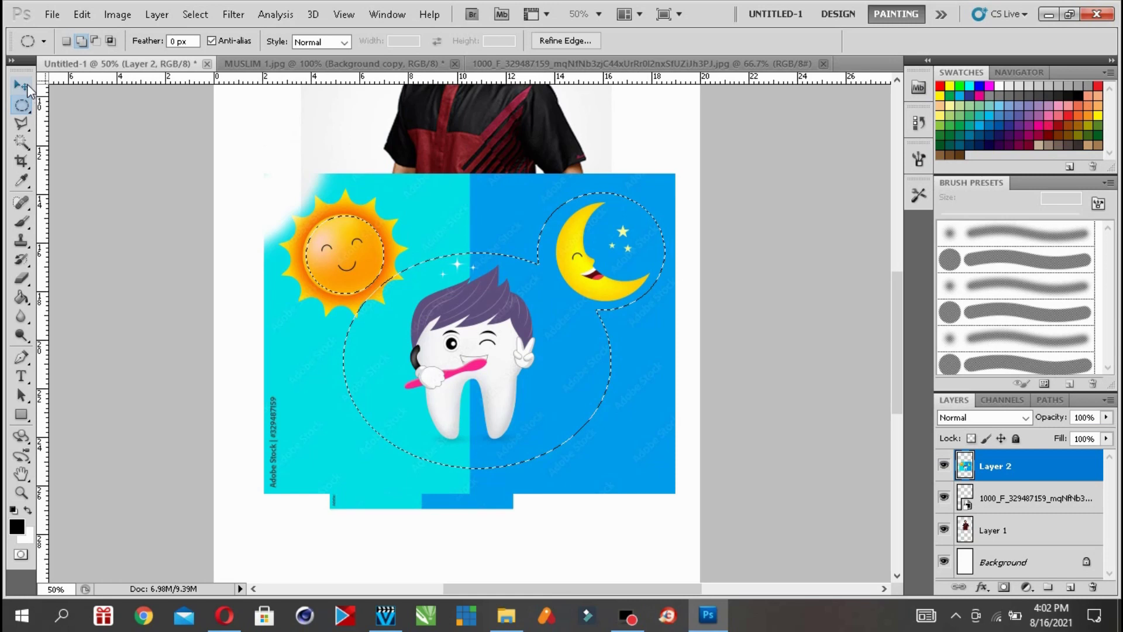
left_click(283, 125)
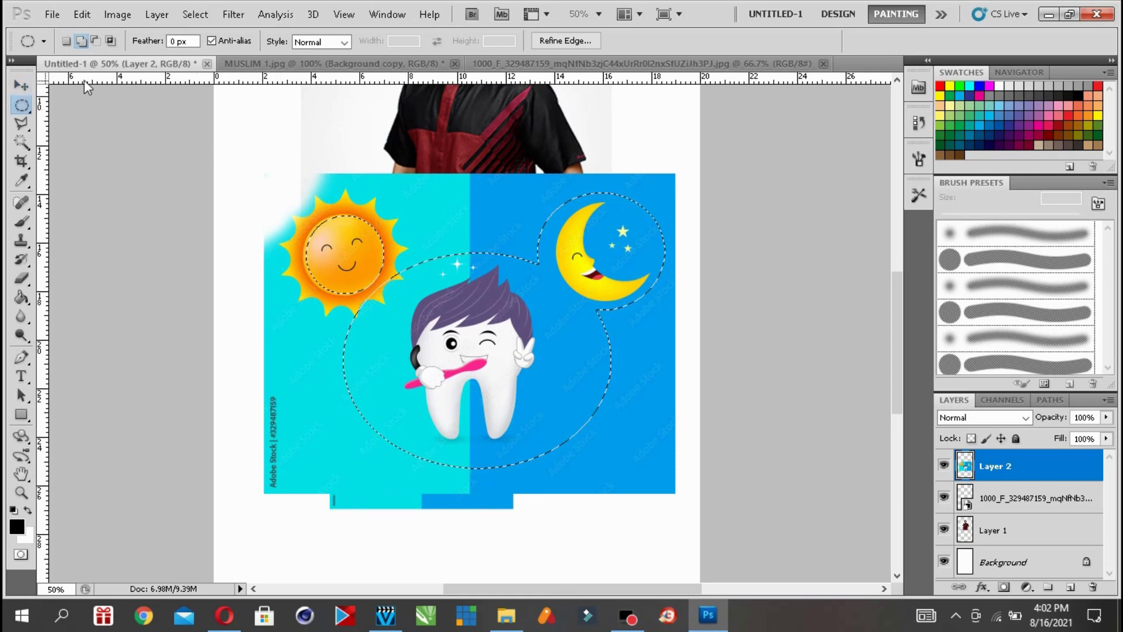
left_click(303, 140)
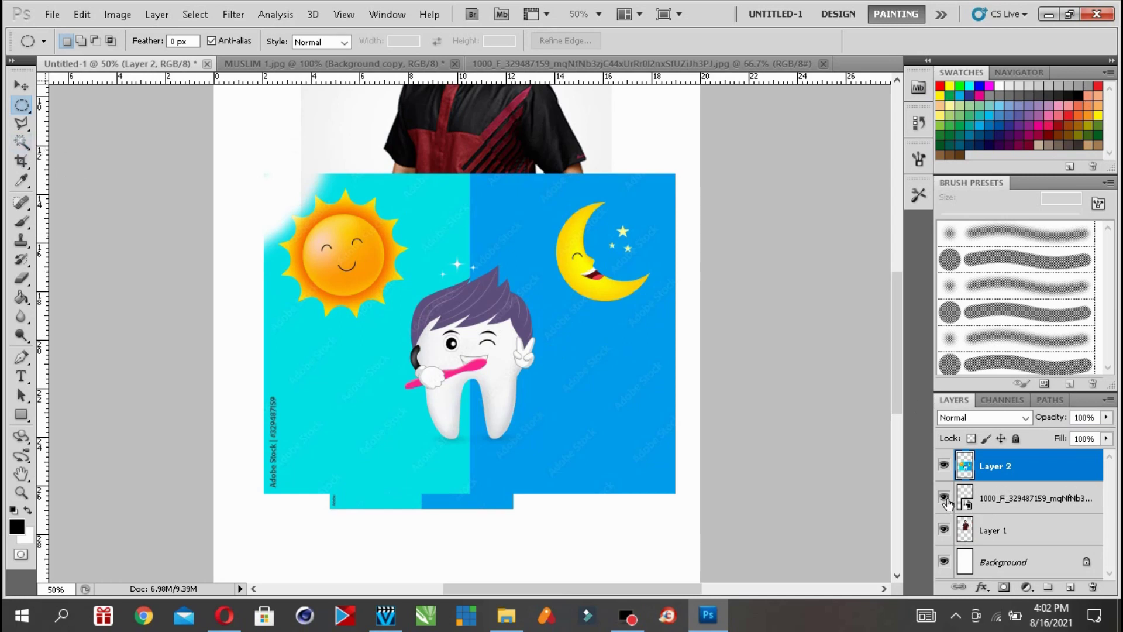
- Hide Layer 2 and magnify the smaller tooth picture beneath it to 200%
left_click(944, 465)
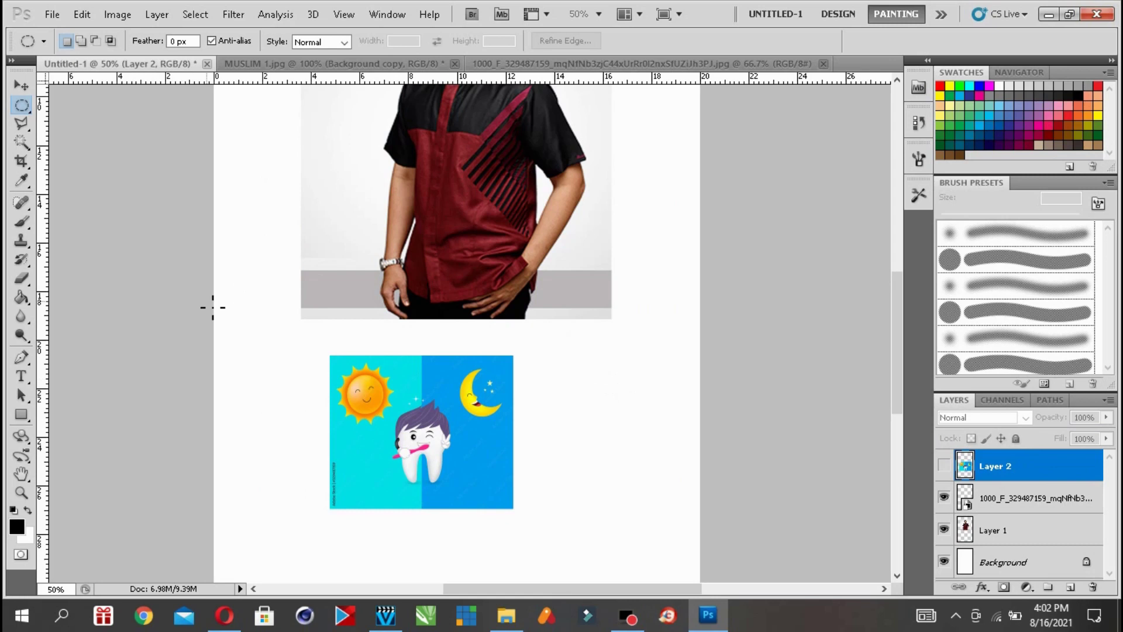
right_click(21, 105)
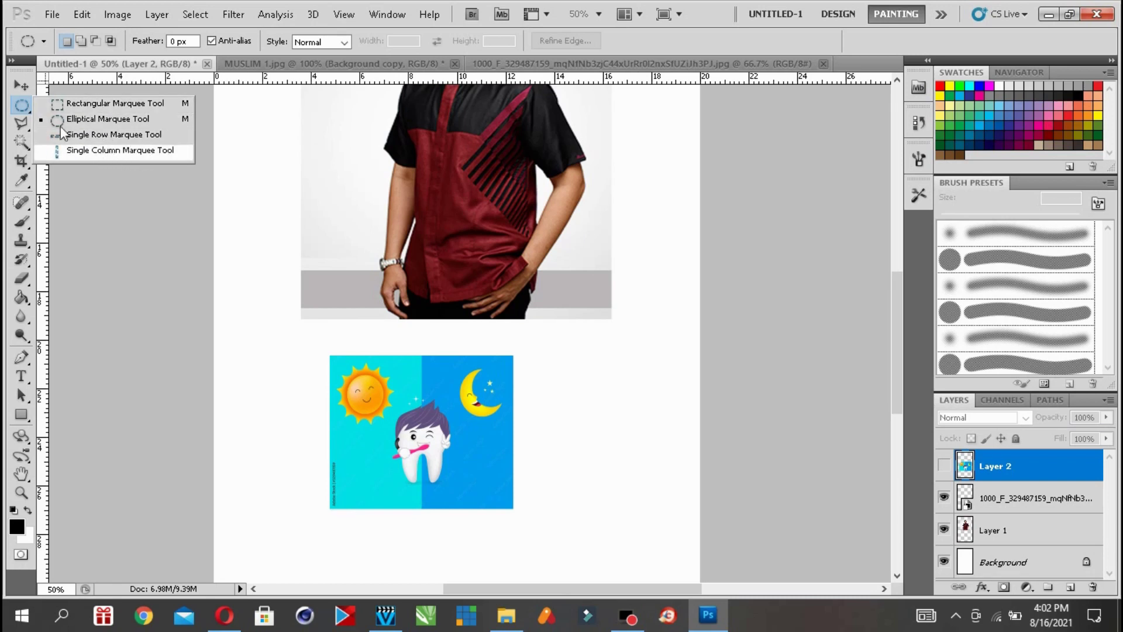
left_click(18, 126)
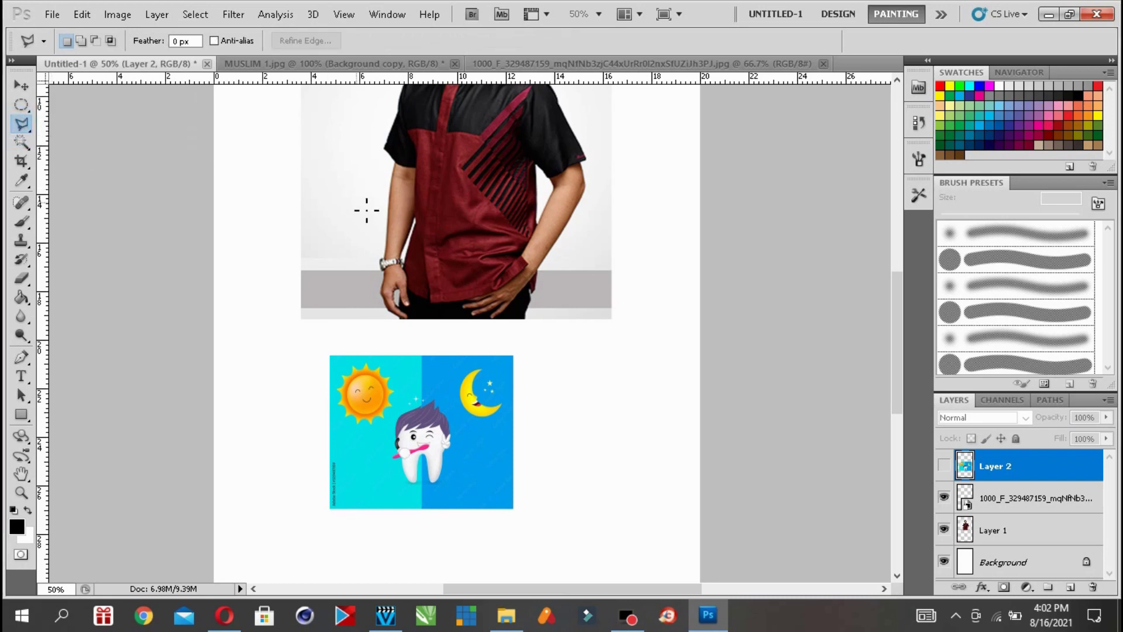
left_click(23, 494)
left_click(403, 418)
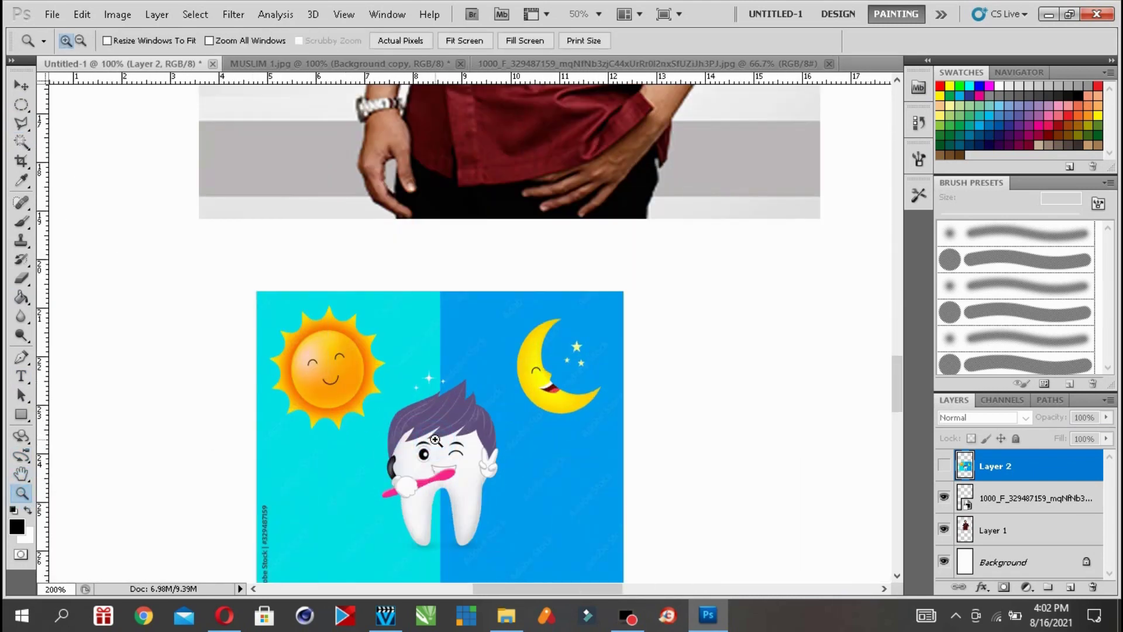
left_click(435, 440)
left_click(22, 124)
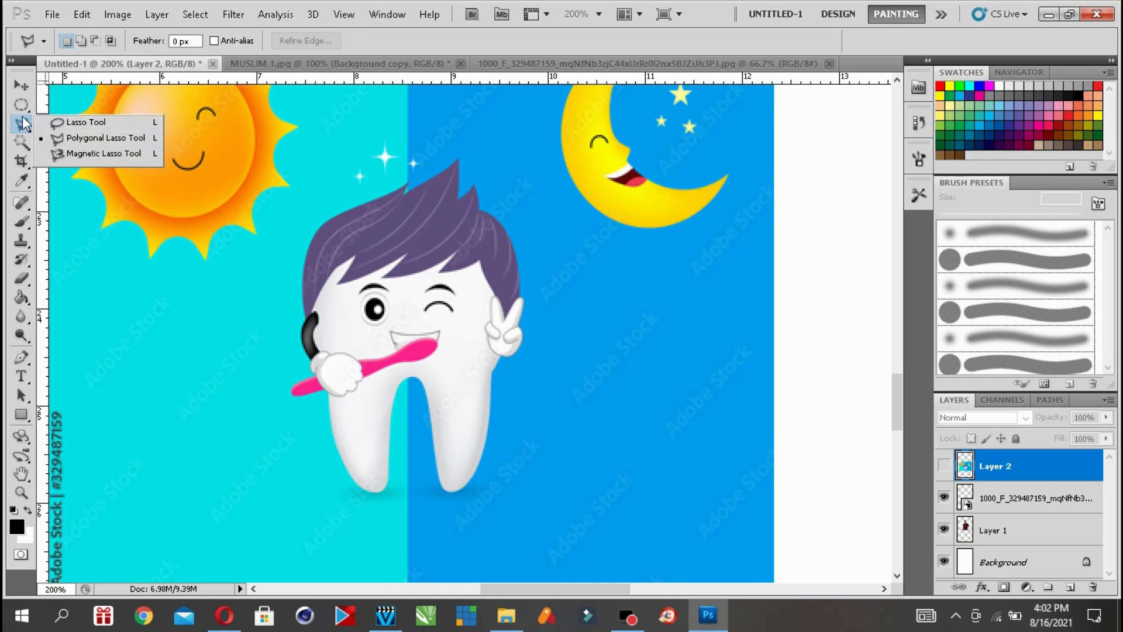
left_click(25, 131)
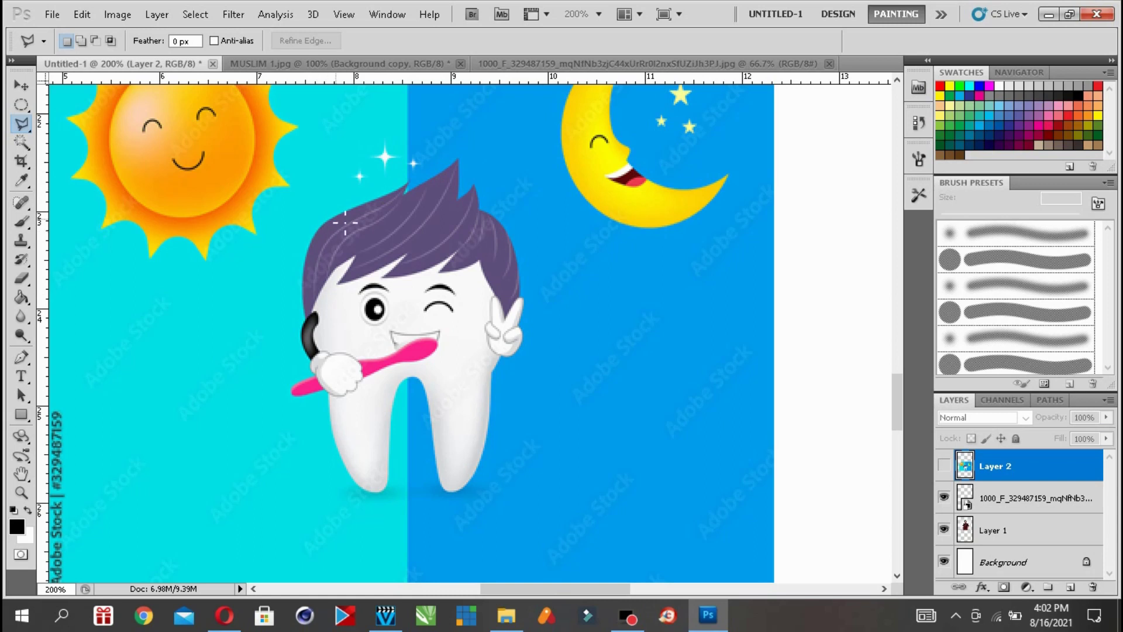
left_click(22, 124)
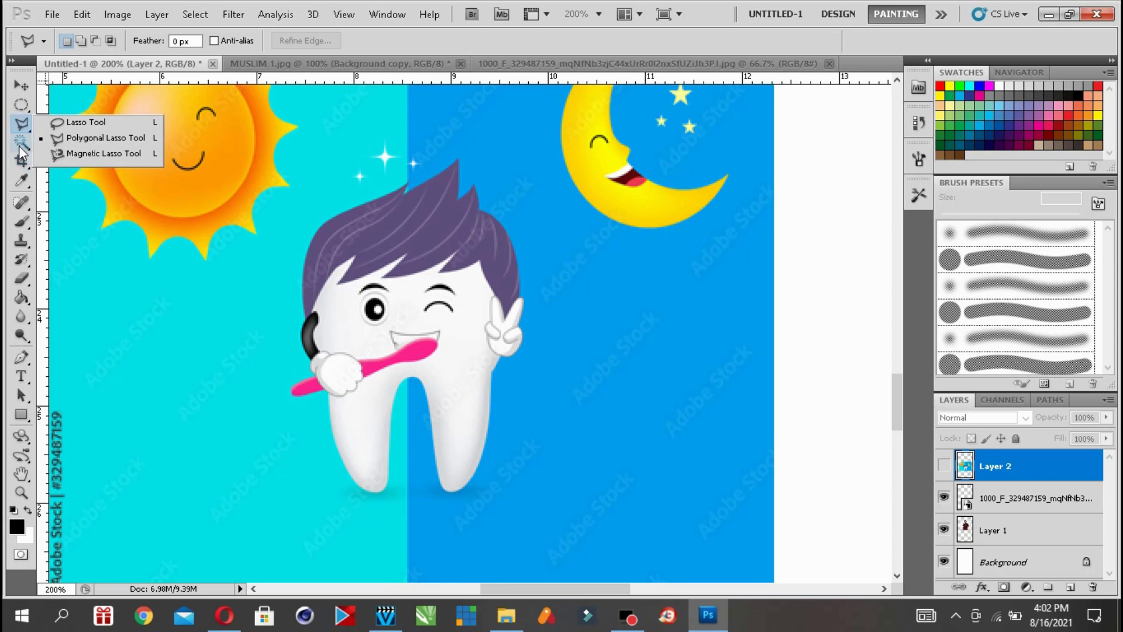
- Select the blue and turquoise backgrounds of Layer 2 in turn with the Magic Wand, and reselect the turquoise one at tolerance 50
left_click(21, 147)
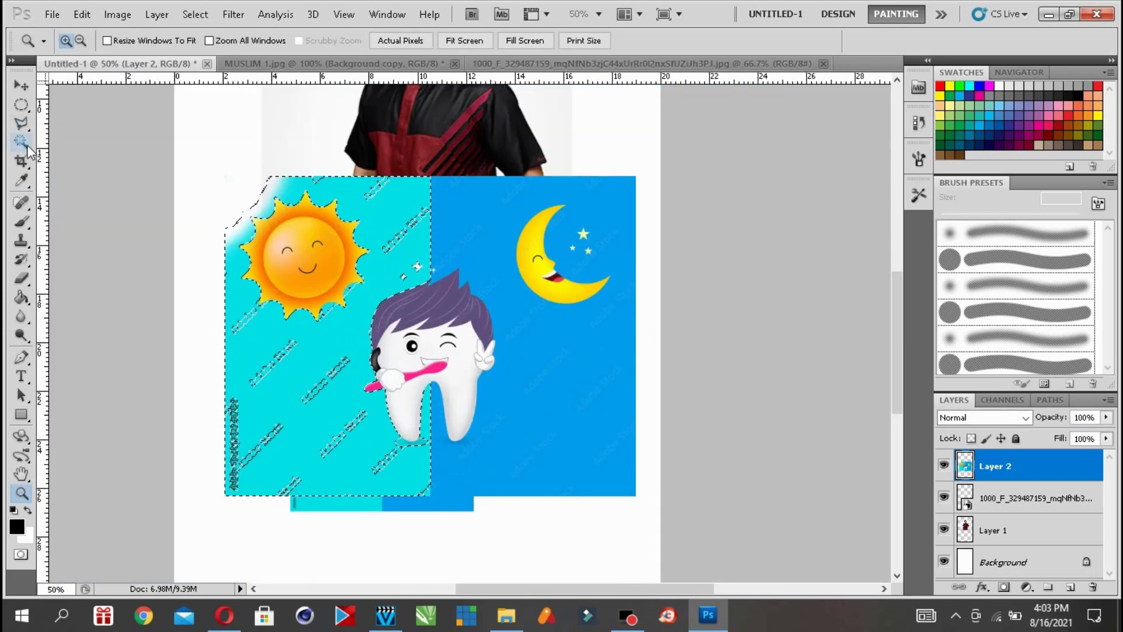
left_click(21, 143)
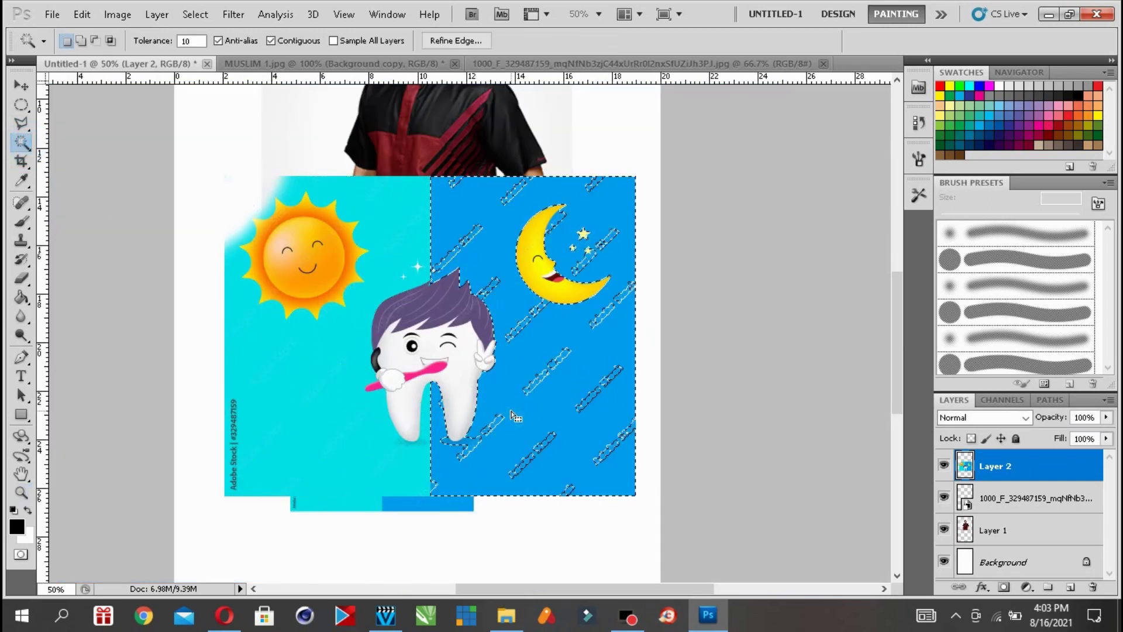
left_click(334, 410)
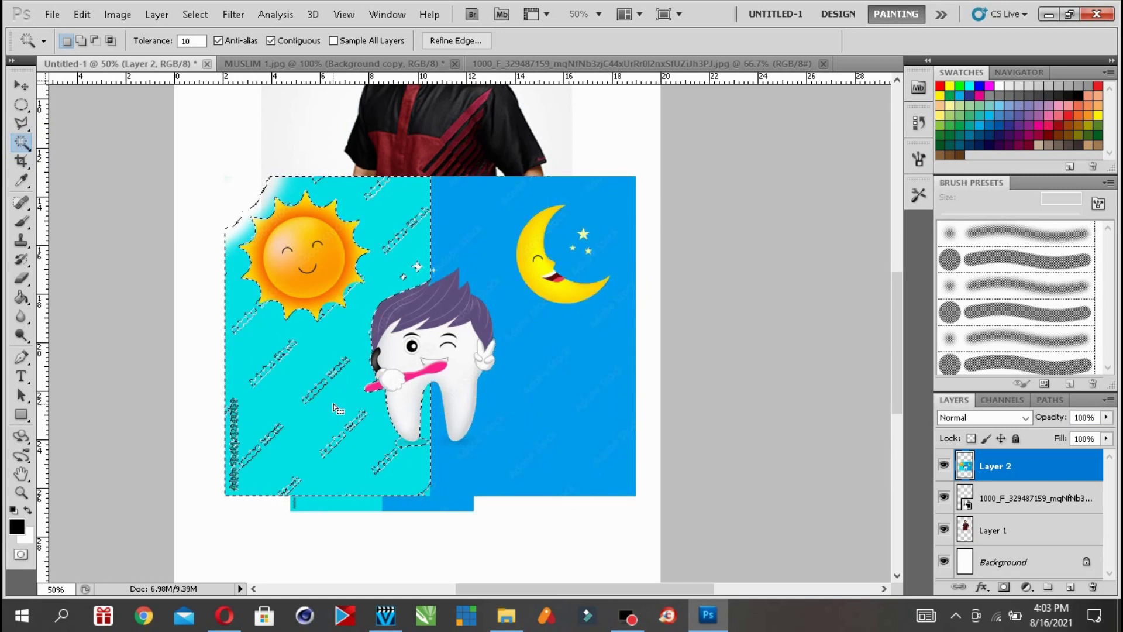
left_click(193, 40)
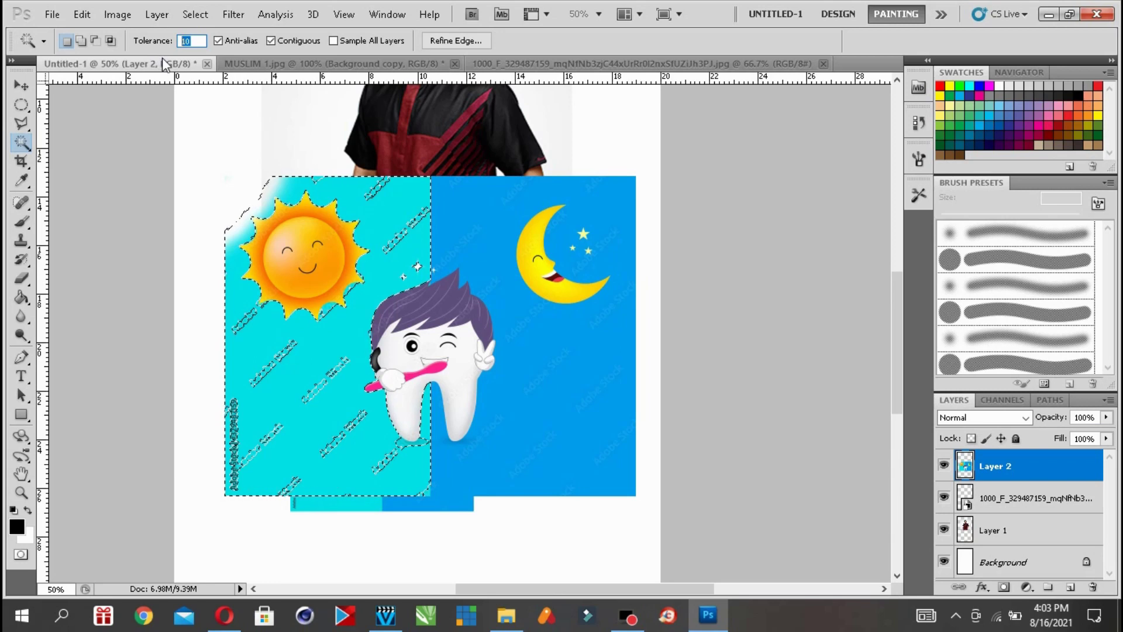
left_click(352, 424)
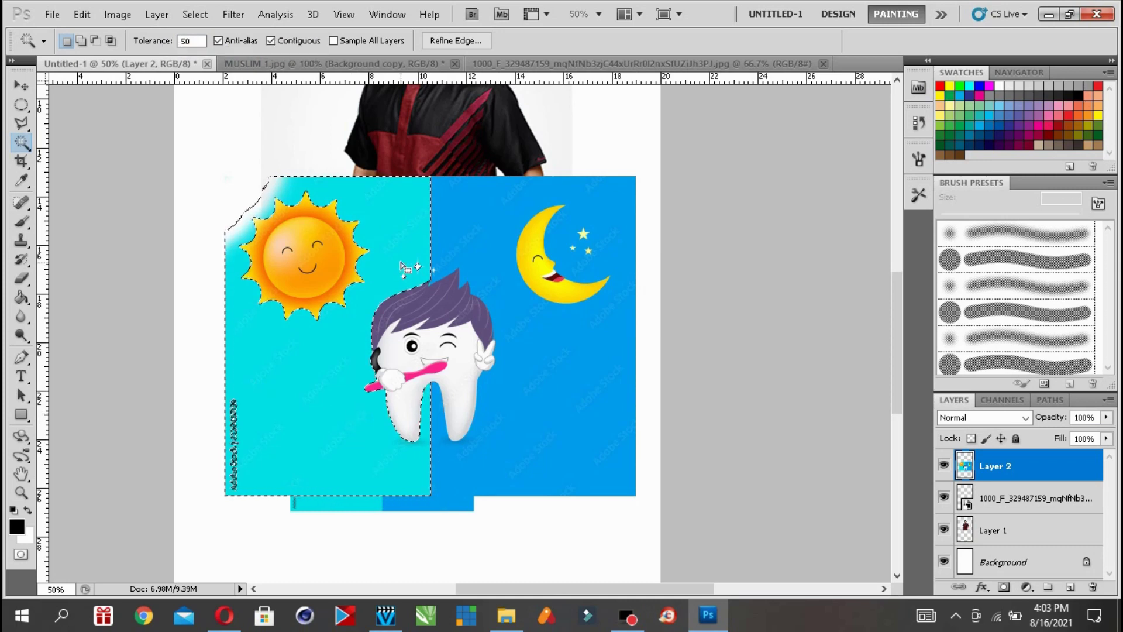
- Clear the turquoise background selection and draw a freehand Lasso selection around the tooth and the moon
left_click(24, 127)
left_click(24, 127)
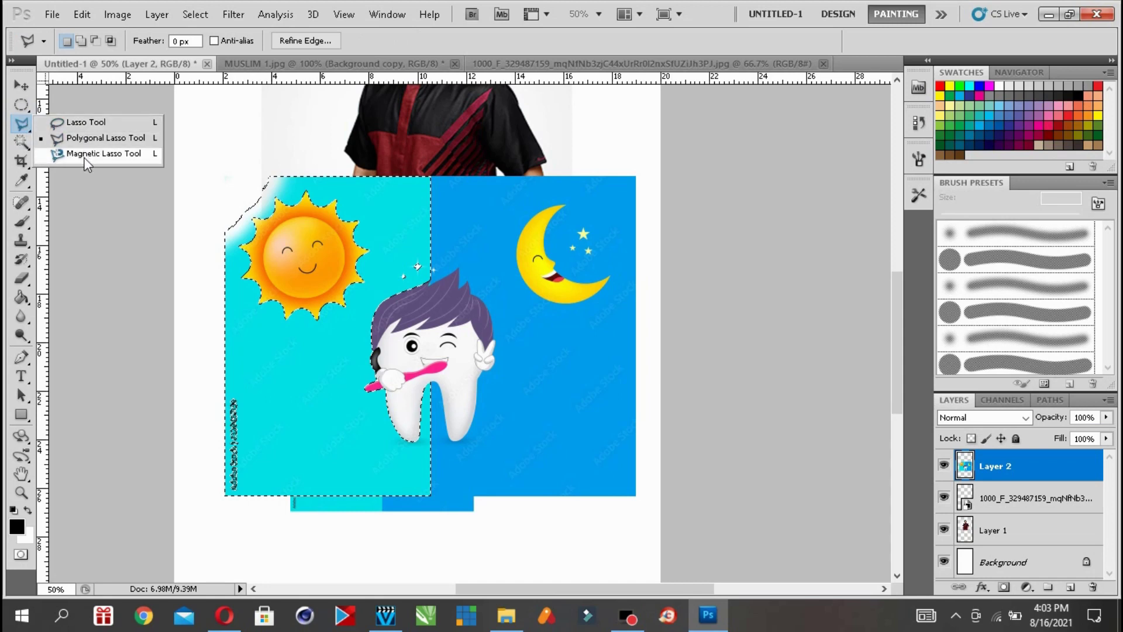
left_click(90, 124)
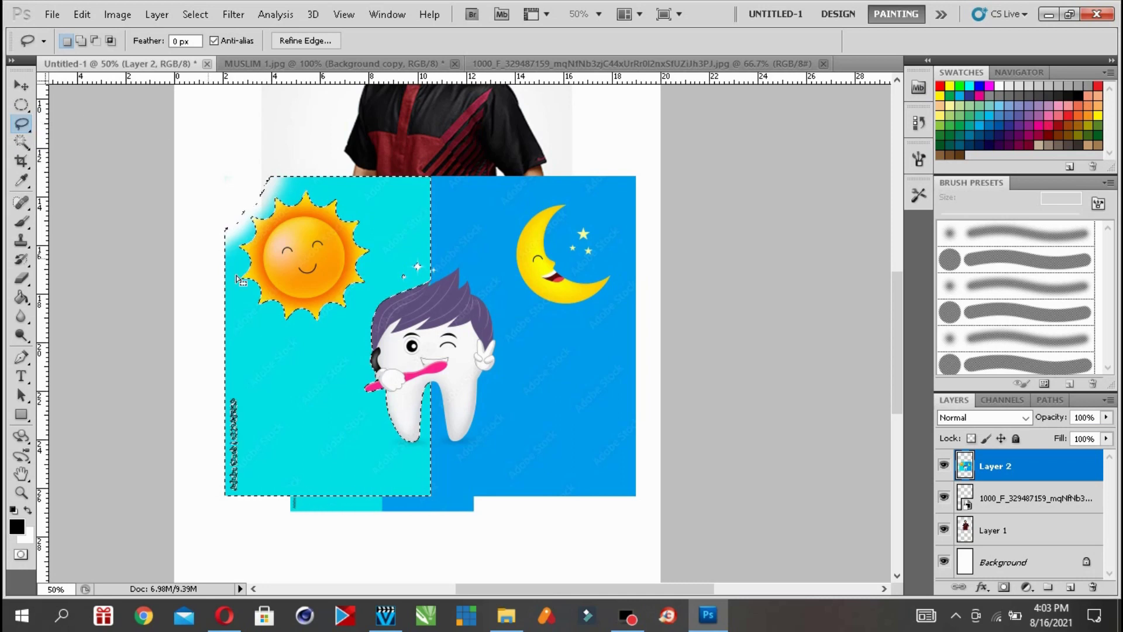
left_click_drag(419, 470, 391, 453)
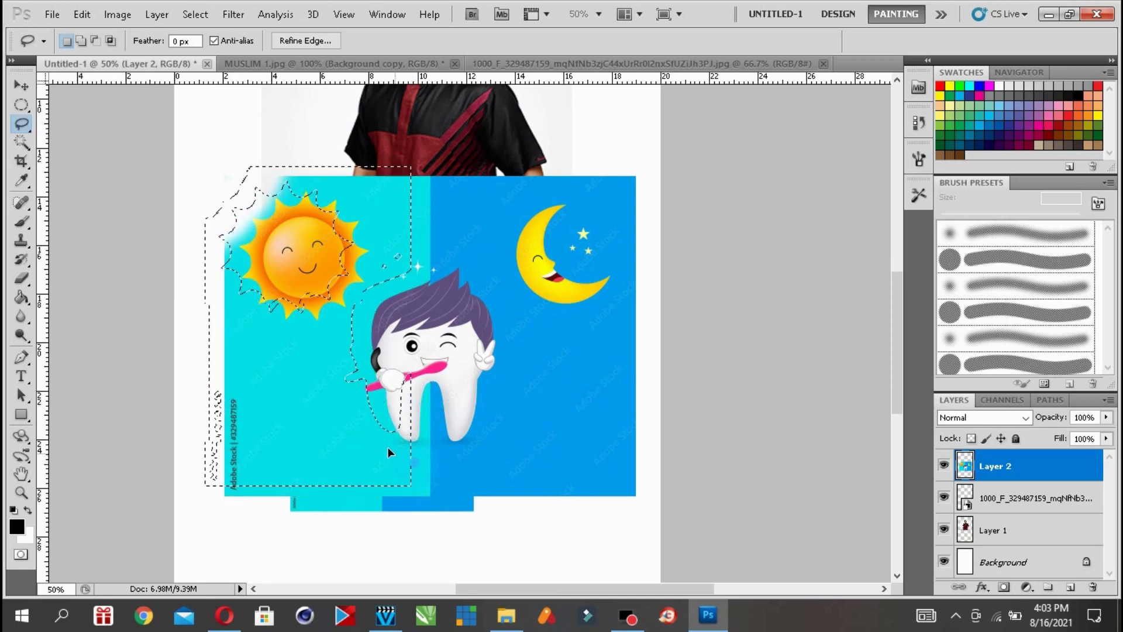
left_click(176, 151)
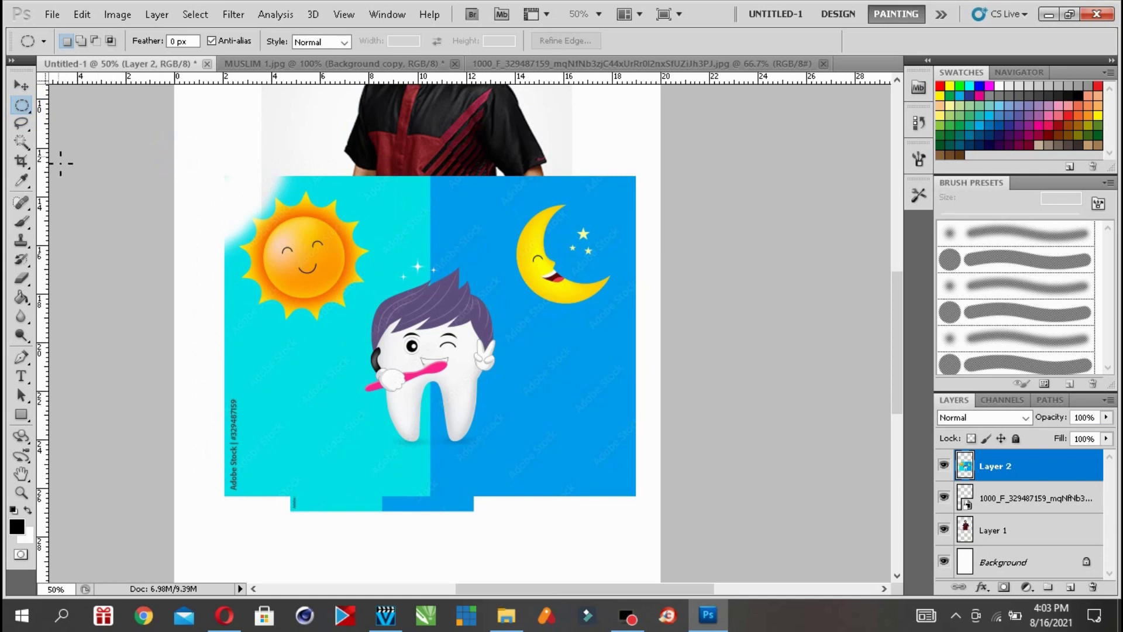
left_click(21, 124)
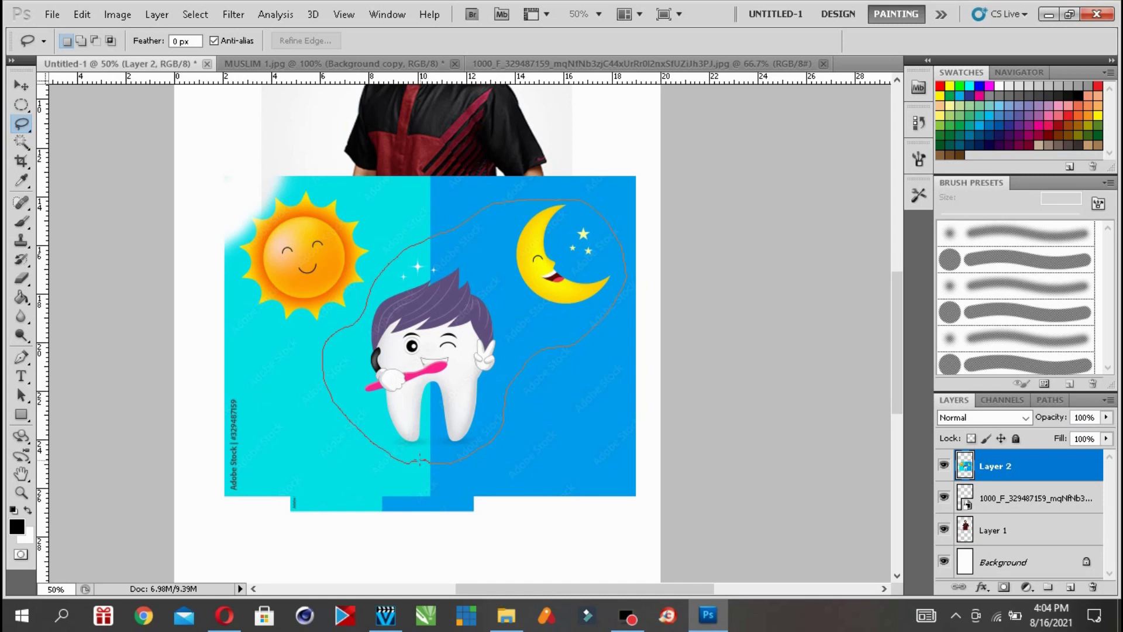
left_click_drag(418, 460, 419, 460)
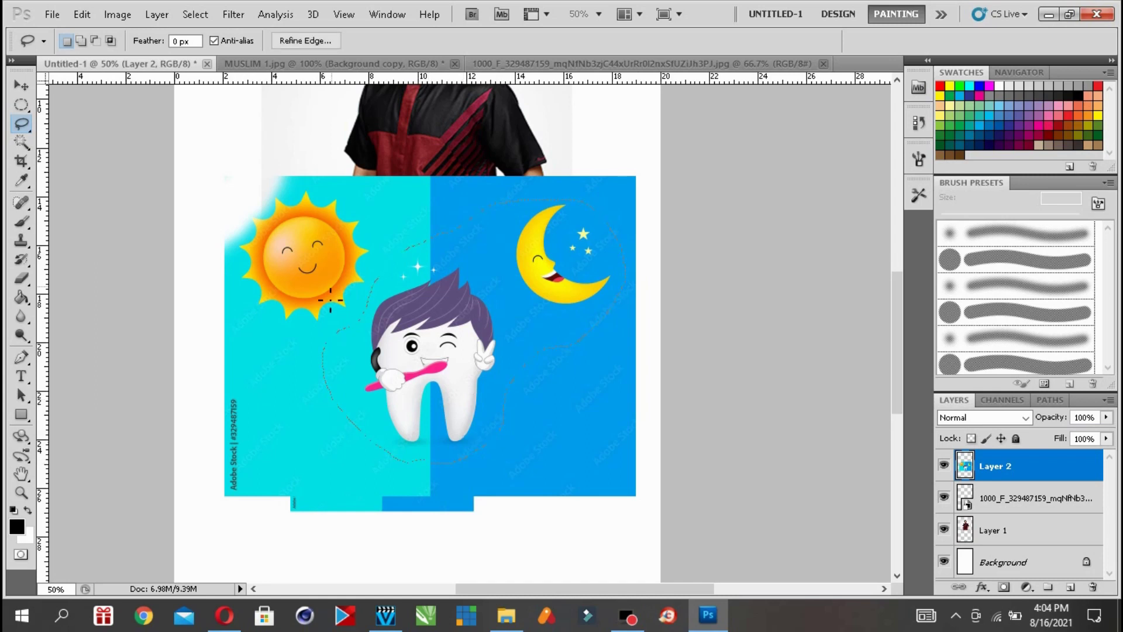
- Draw a Polygonal Lasso selection in the turquoise area, tracing the outer edge of the tooth's hair beside the sun, and shift its outline slightly
right_click(21, 123)
left_click(49, 143)
left_click(21, 492)
left_click(418, 387)
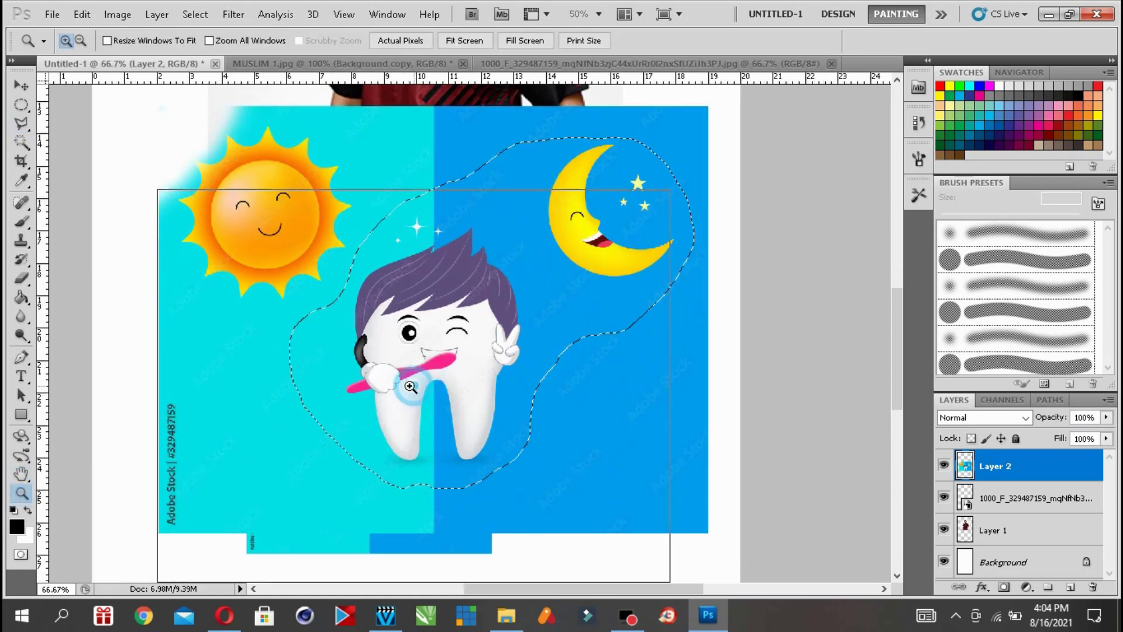
left_click(295, 260)
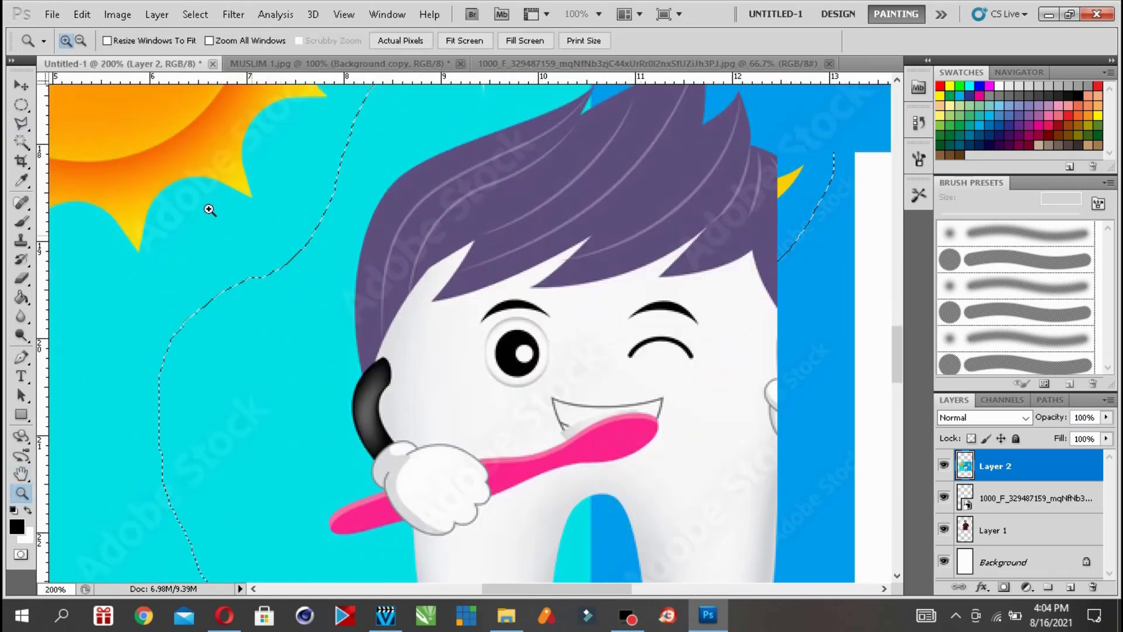
left_click(21, 124)
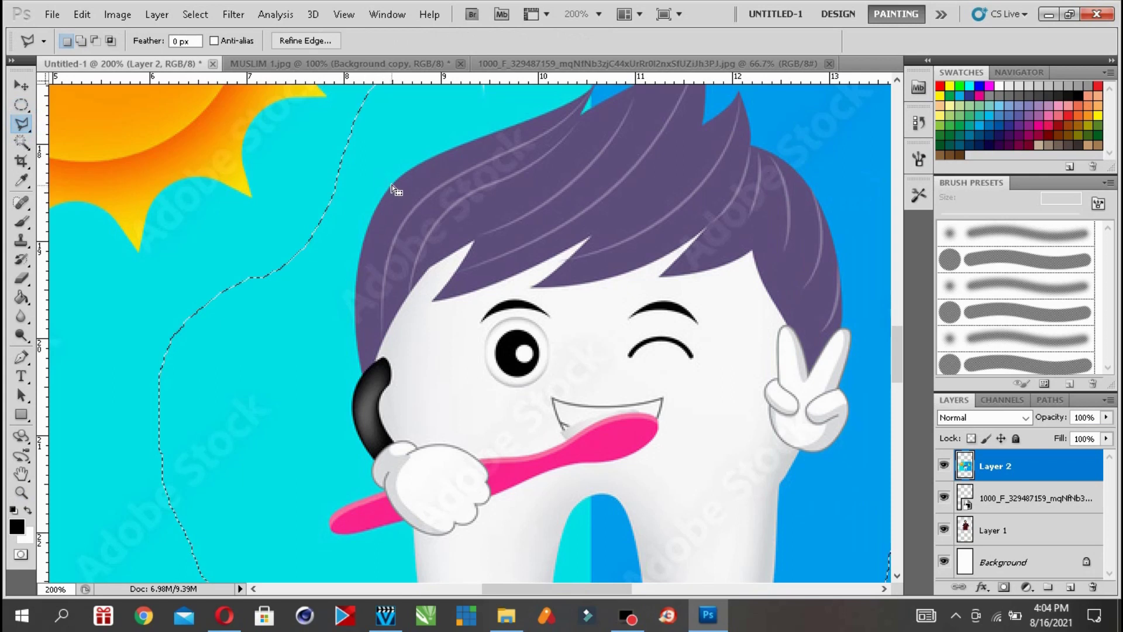
left_click(306, 159)
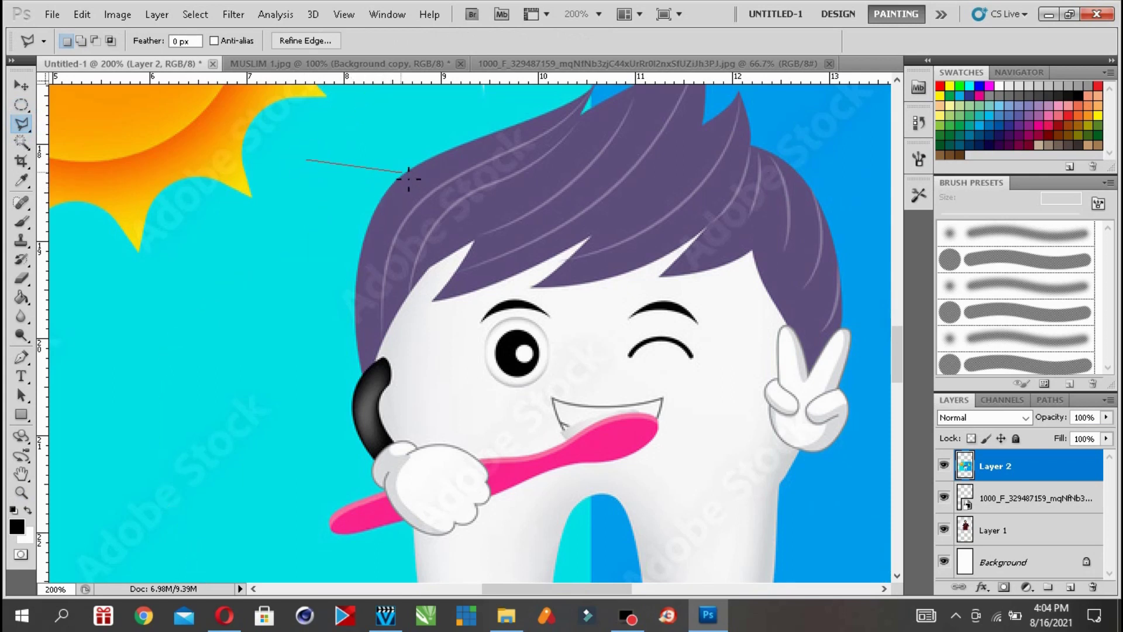
left_click(397, 179)
left_click(379, 206)
left_click(367, 235)
left_click(358, 265)
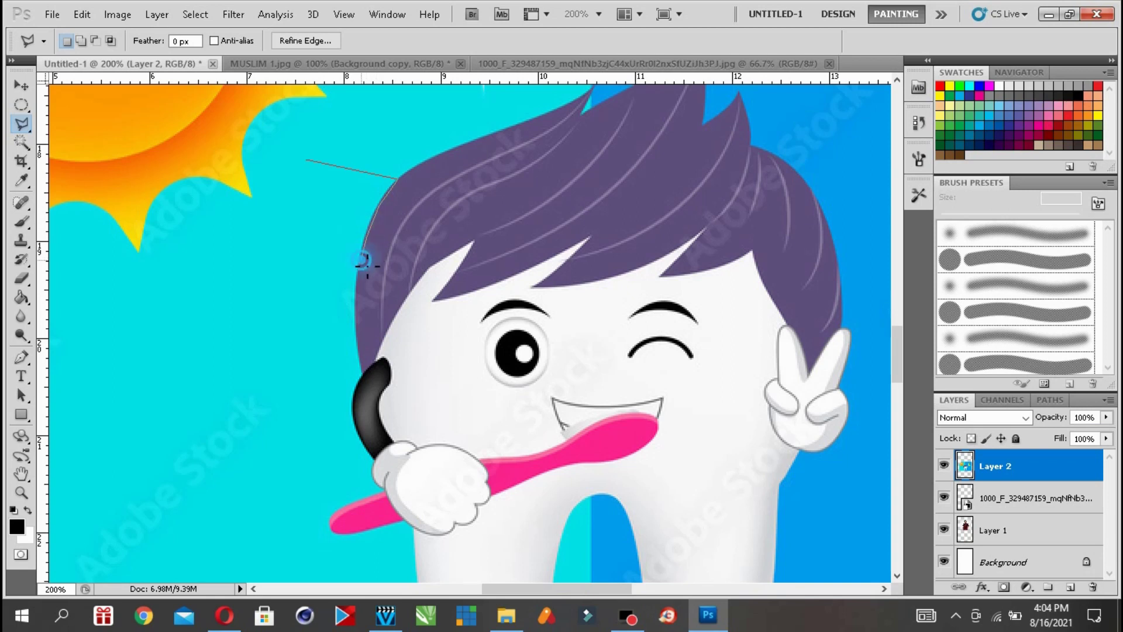
left_click(355, 317)
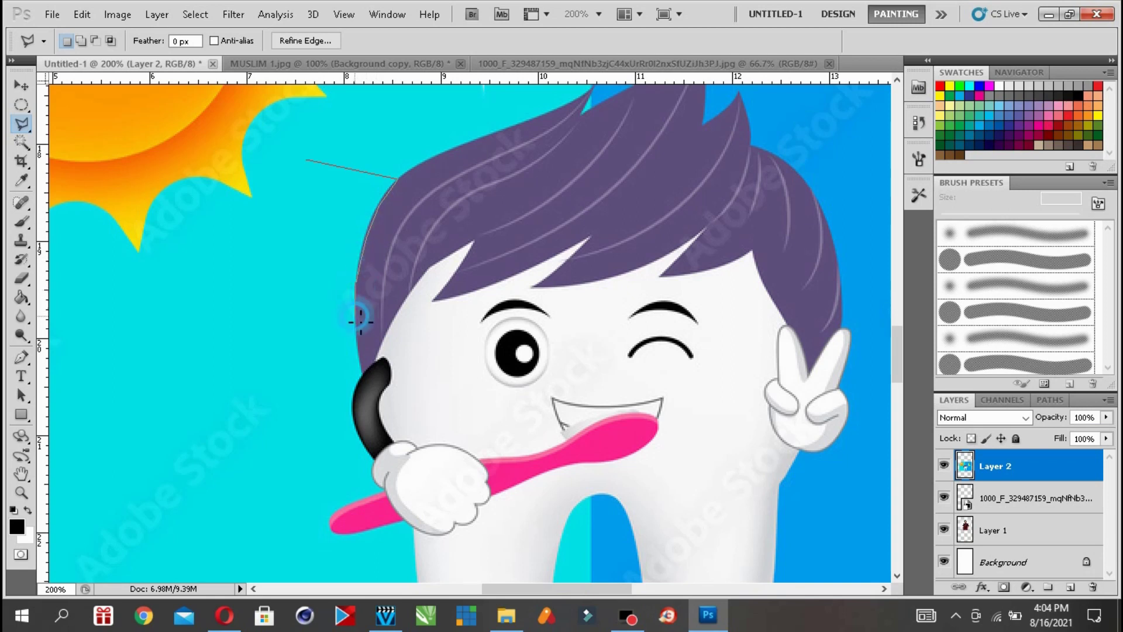
left_click(358, 362)
left_click(228, 280)
double_click(258, 233)
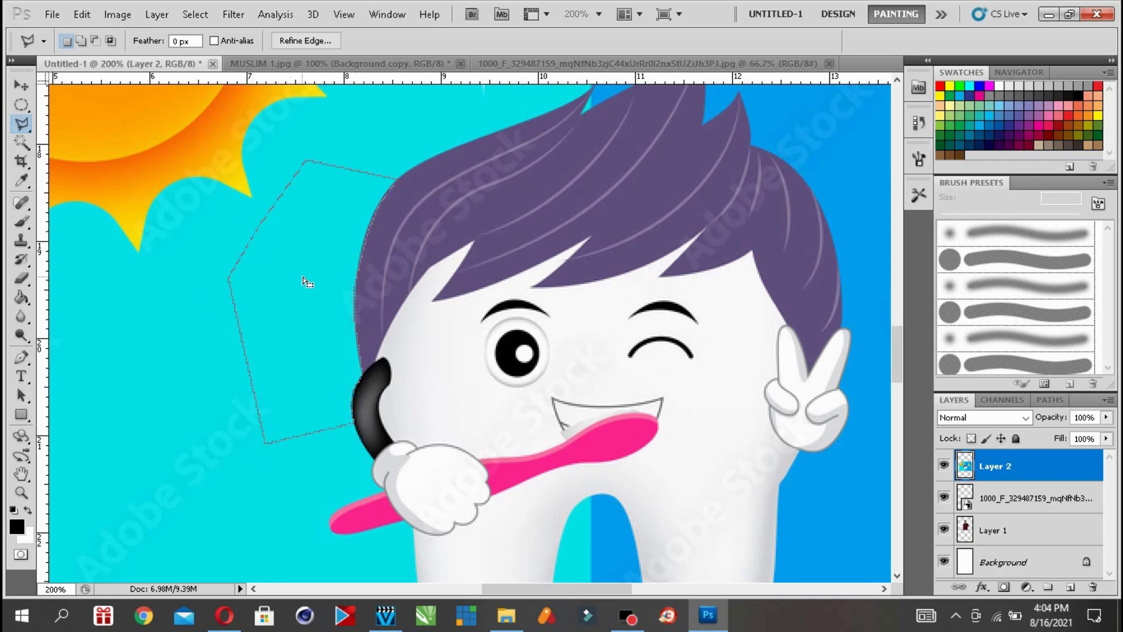
mouse_move(317, 257)
left_mouse_down()
mouse_move(255, 288)
mouse_move(303, 250)
left_mouse_up()
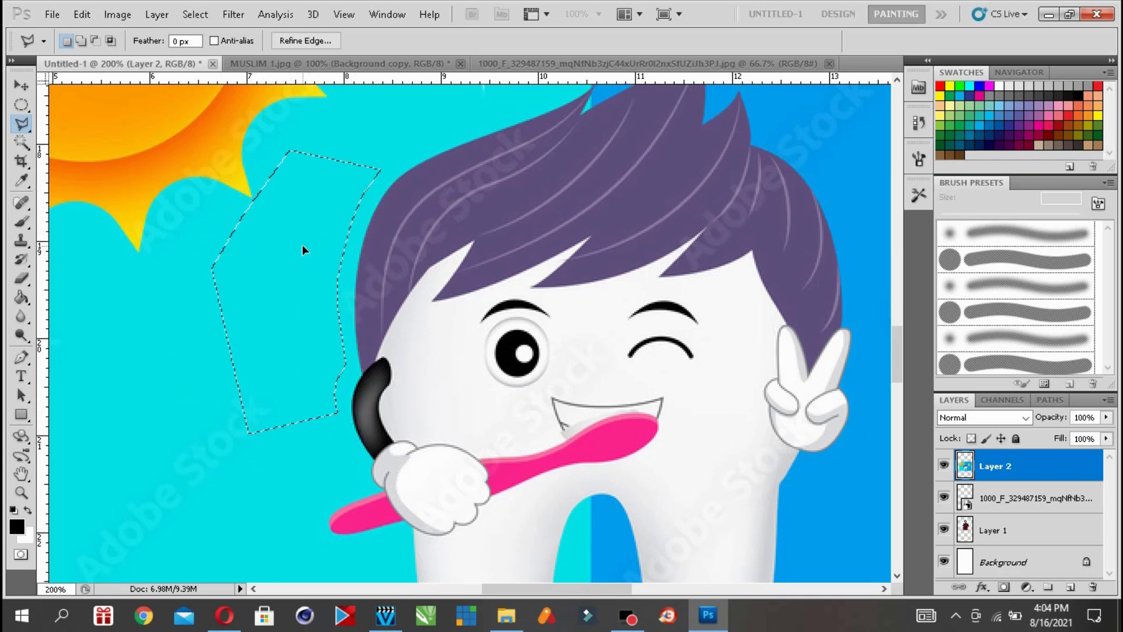
- Draw a new closed Polygonal Lasso selection in the turquoise area between the sun and the tooth's hair
left_click(22, 125)
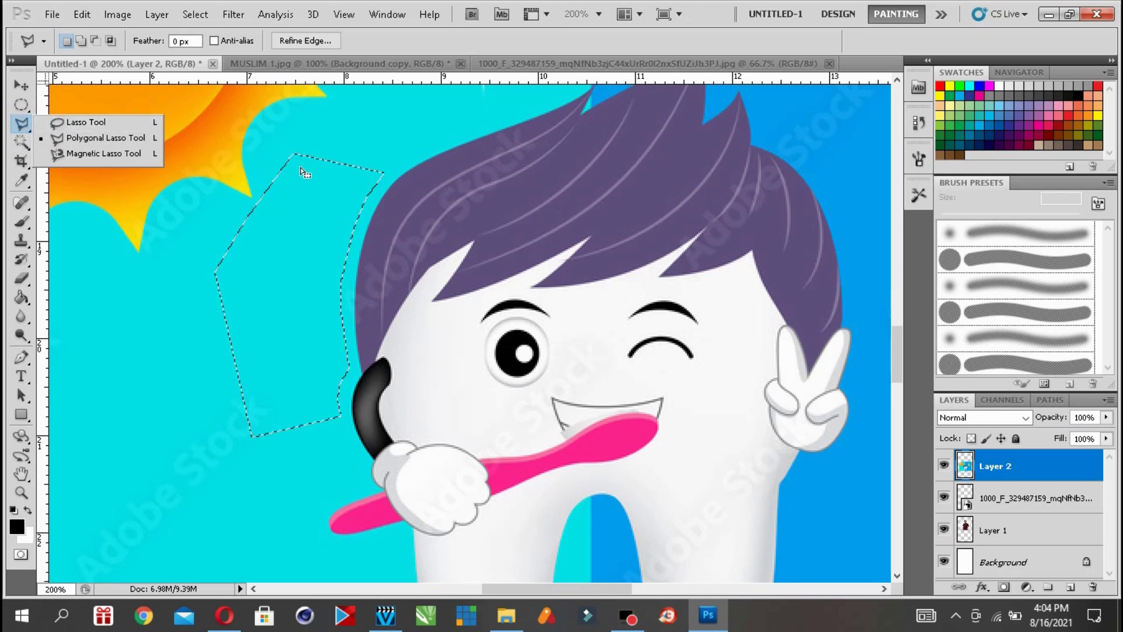
left_click(294, 133)
left_click(238, 231)
left_click(234, 319)
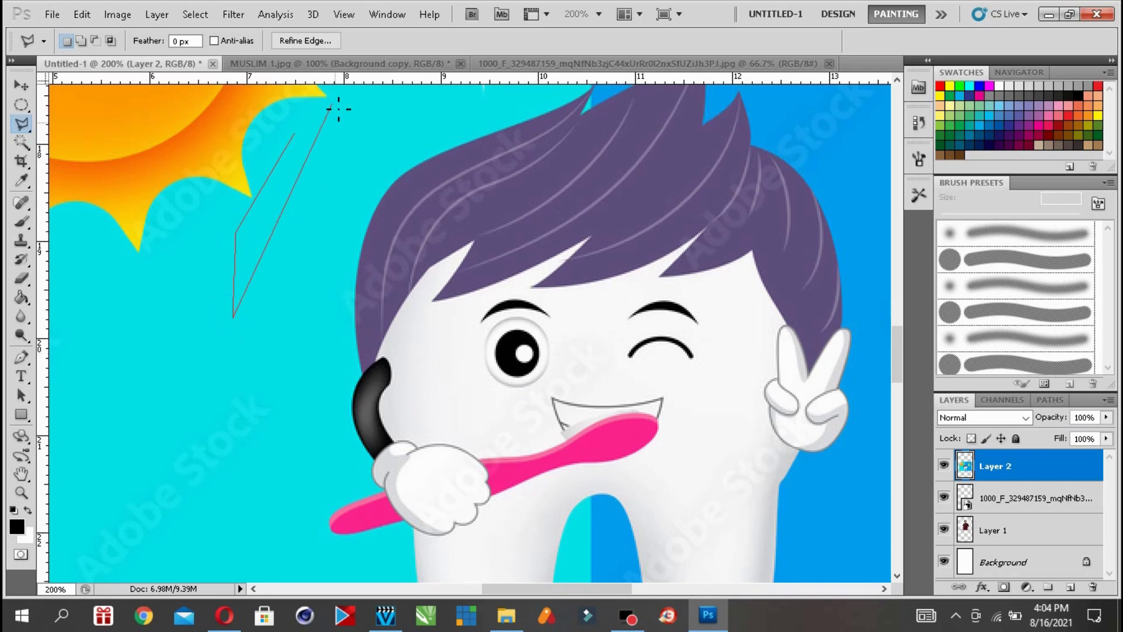
left_click(264, 388)
left_click(326, 359)
left_click(349, 269)
left_click(343, 164)
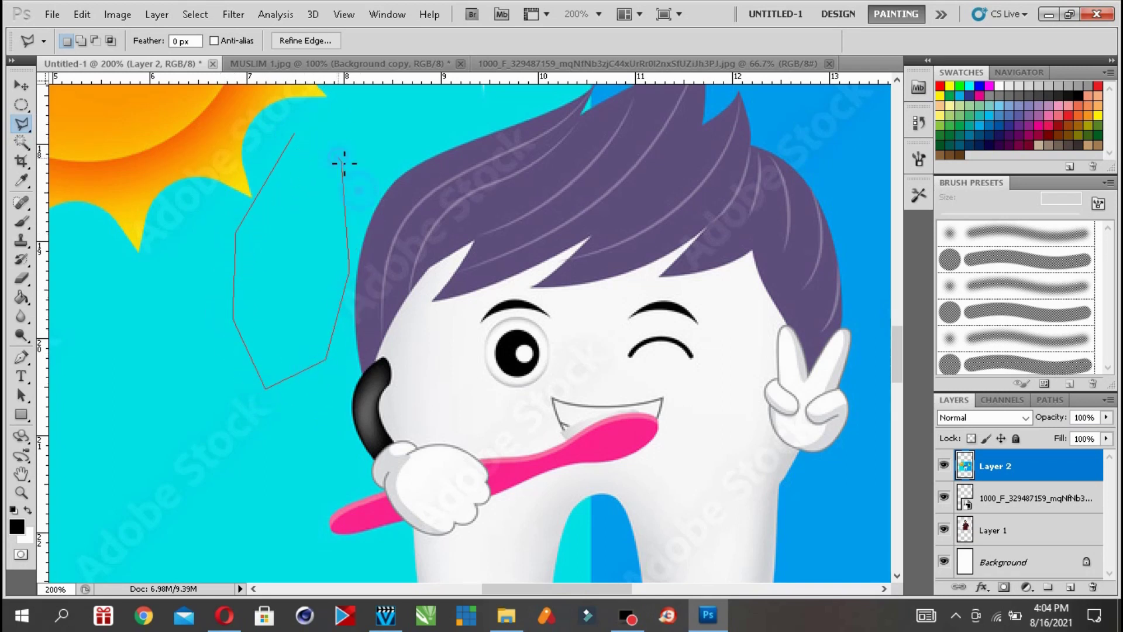
left_click(294, 135)
- Clear the selection and use the Magnetic Lasso to trace the hair, ear and toothbrush edge, closing the outline through the turquoise background
left_click(25, 128)
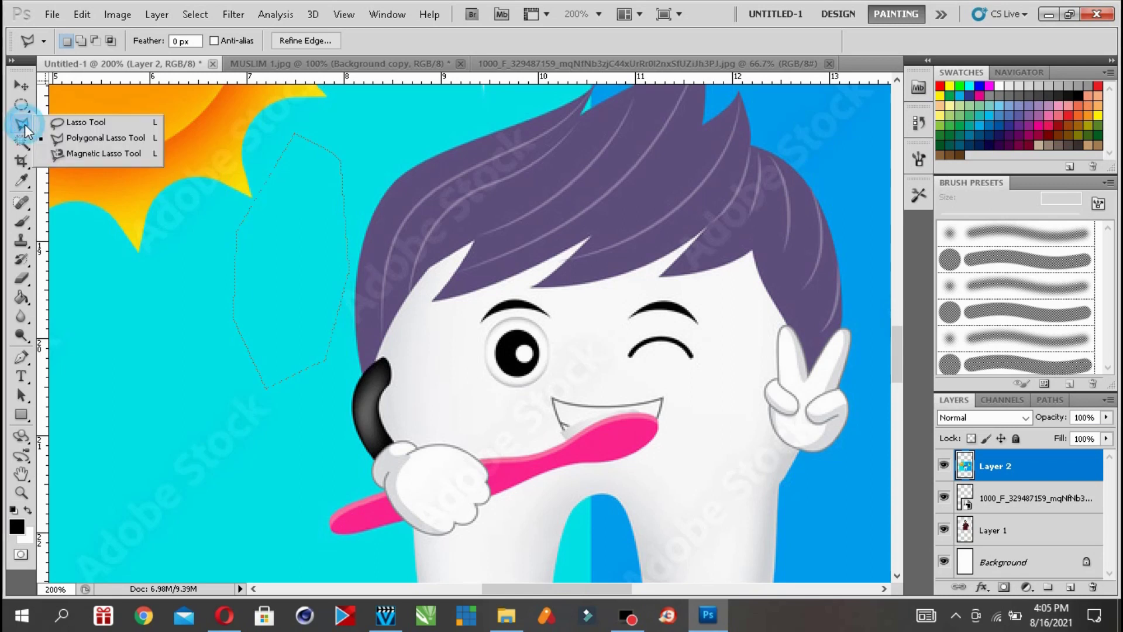
left_click(71, 155)
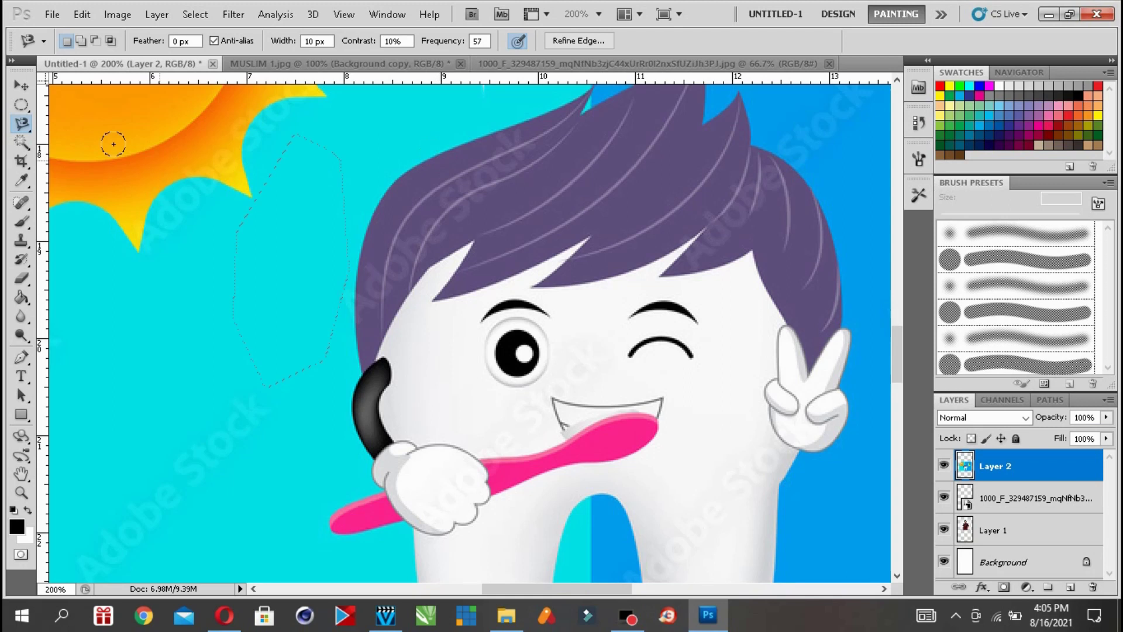
left_click(21, 105)
left_click(68, 138)
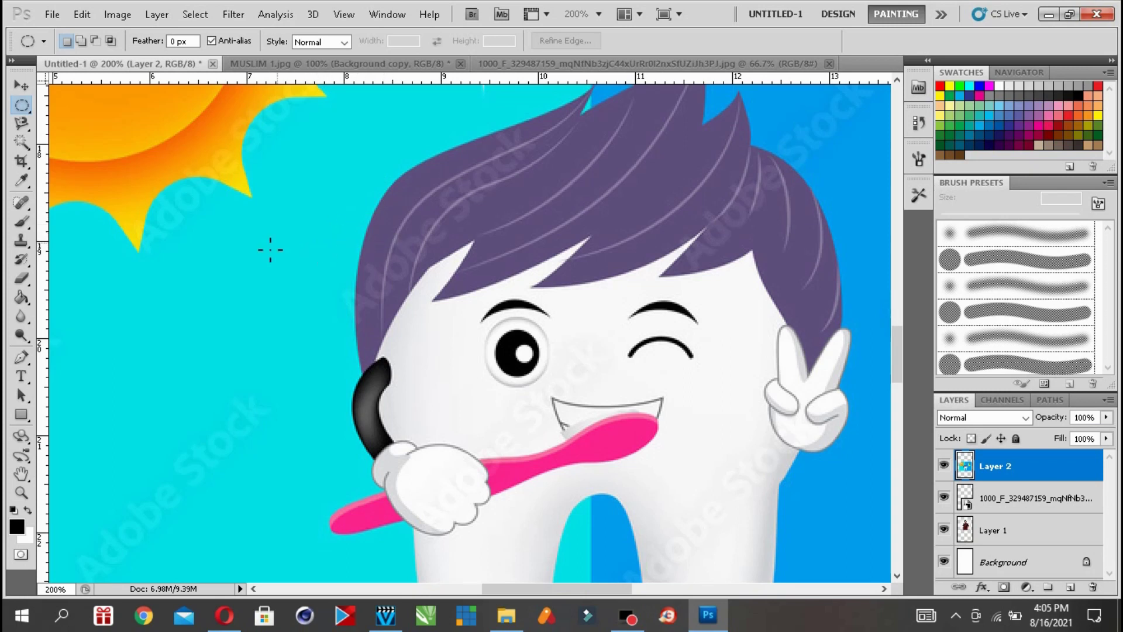
left_click(21, 123)
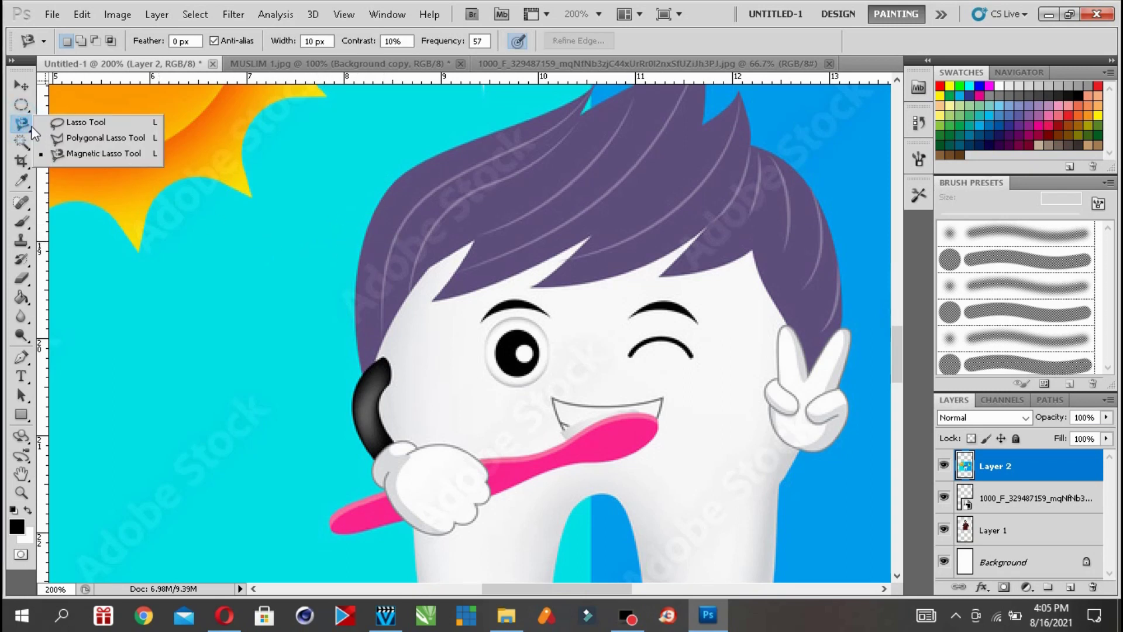
left_click(72, 154)
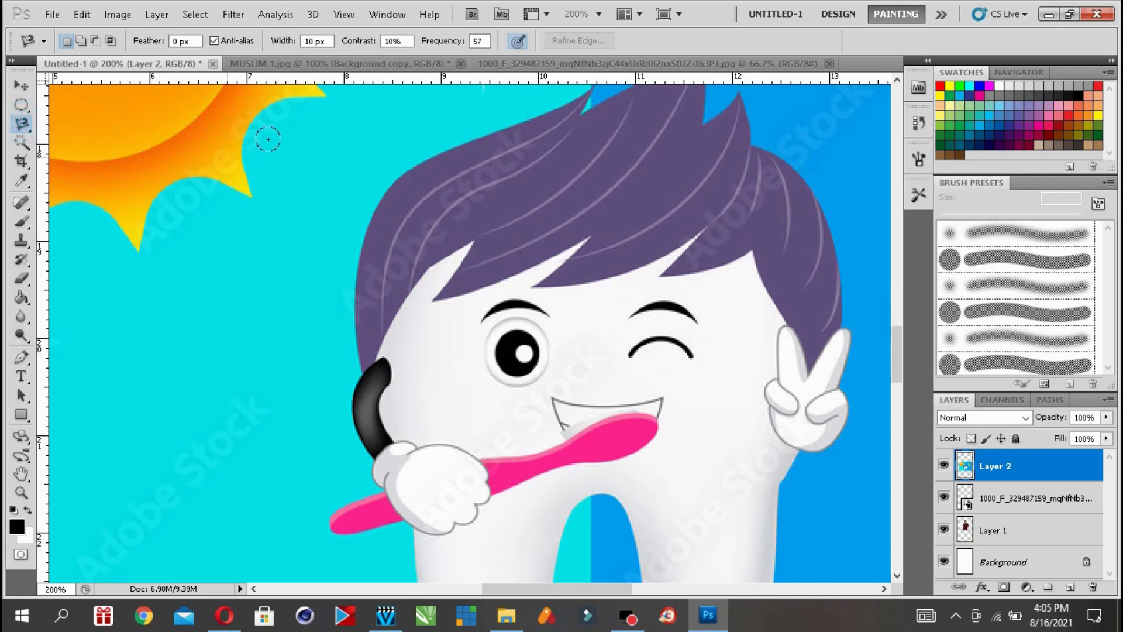
left_click(586, 86)
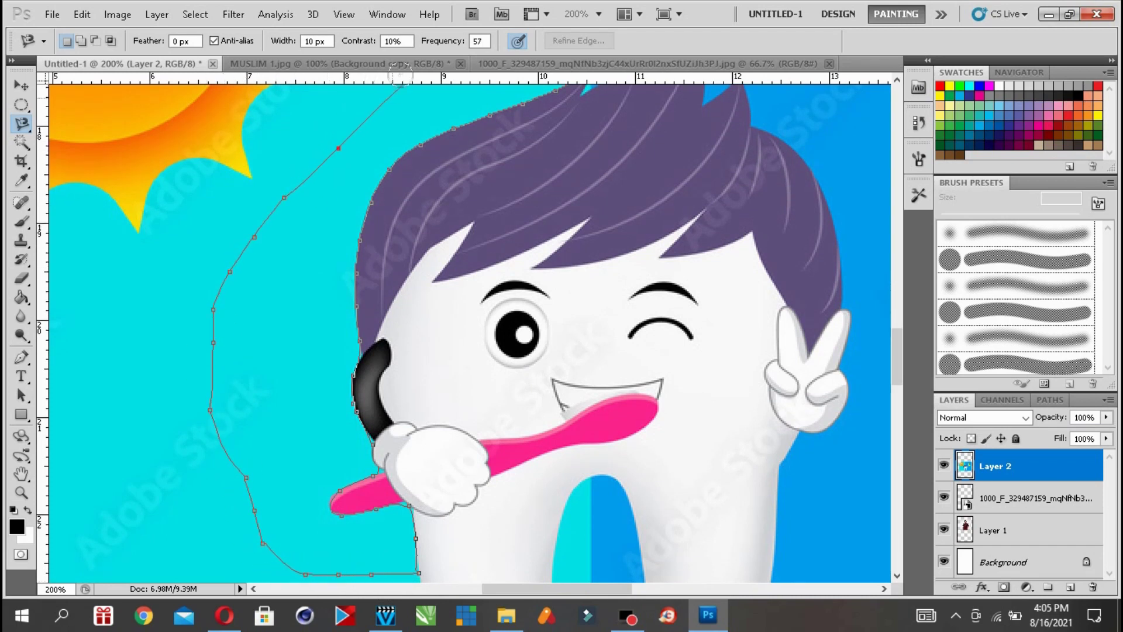
left_click(592, 111)
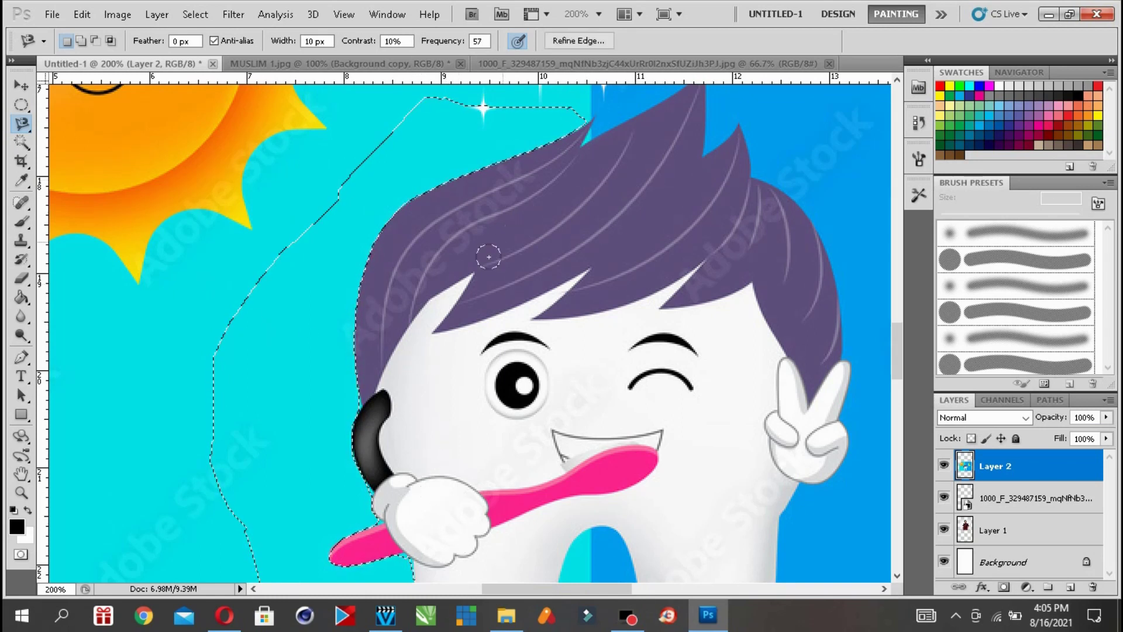
left_click(23, 142)
right_click(24, 143)
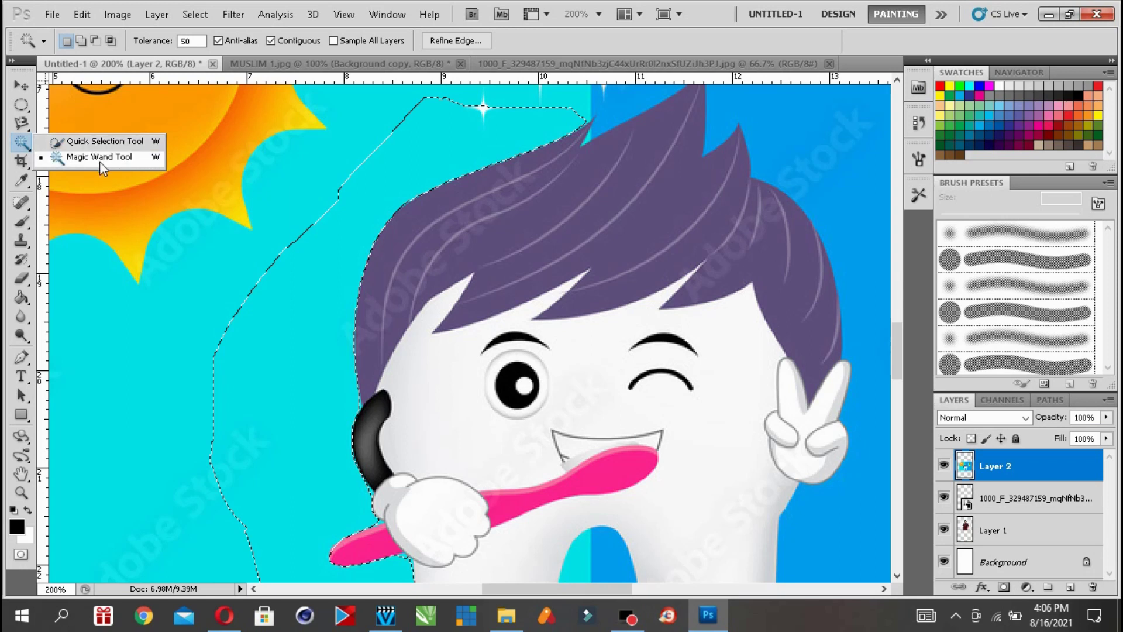
left_click(21, 169)
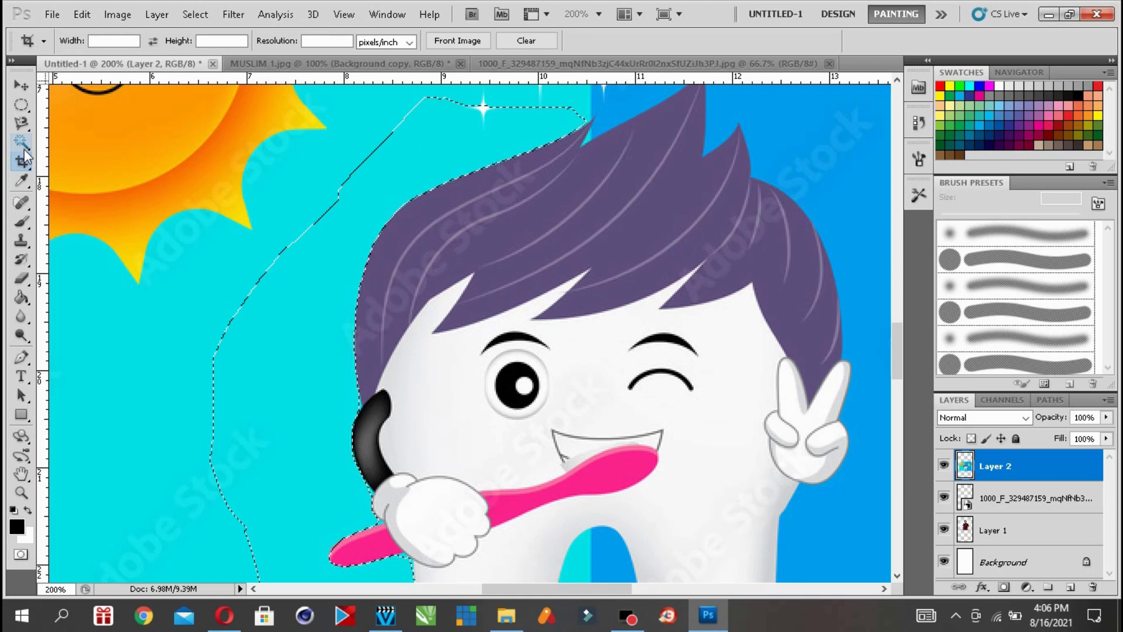
left_click(22, 146)
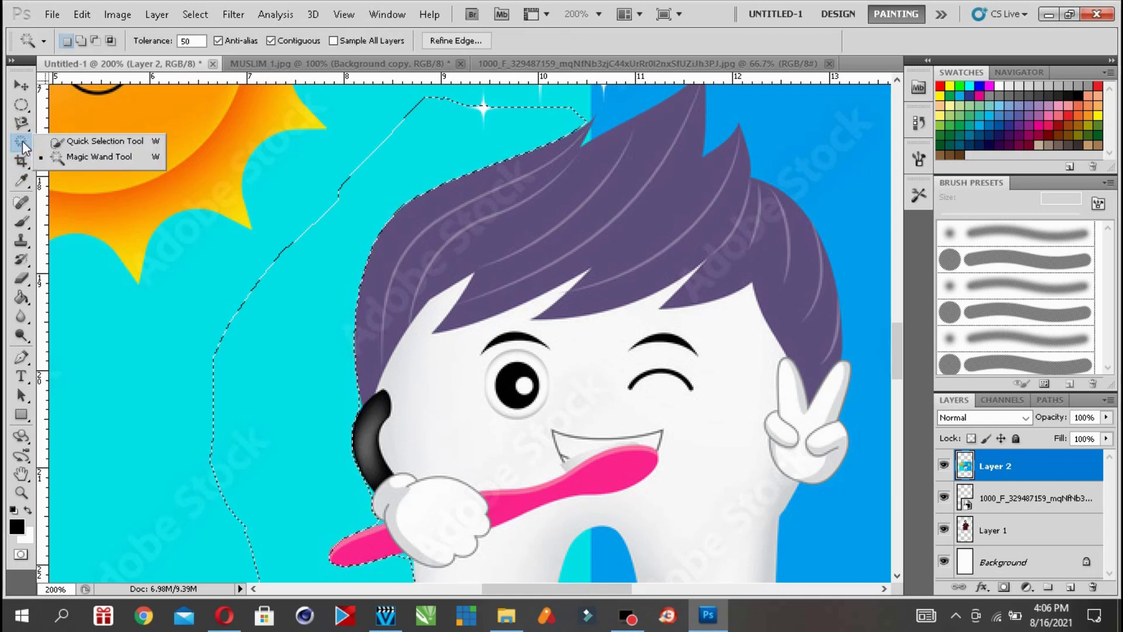
left_click(24, 167)
left_click(24, 168)
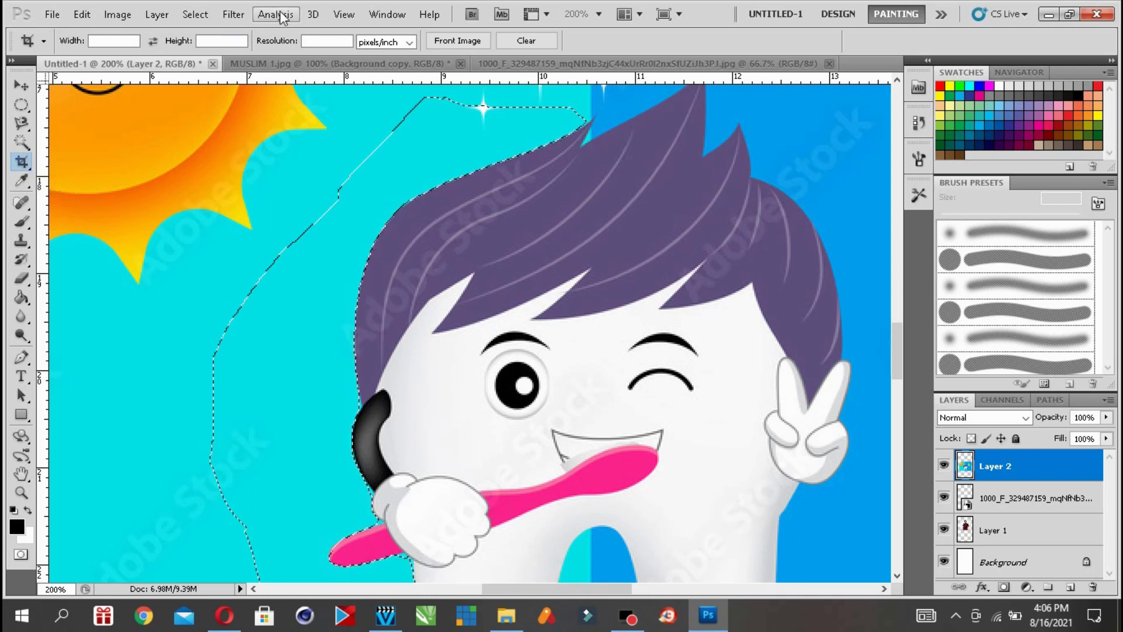
- Hide Layer 2 and the tooth smart object layer below it, and clear the selection
left_click(344, 14)
left_click(345, 164)
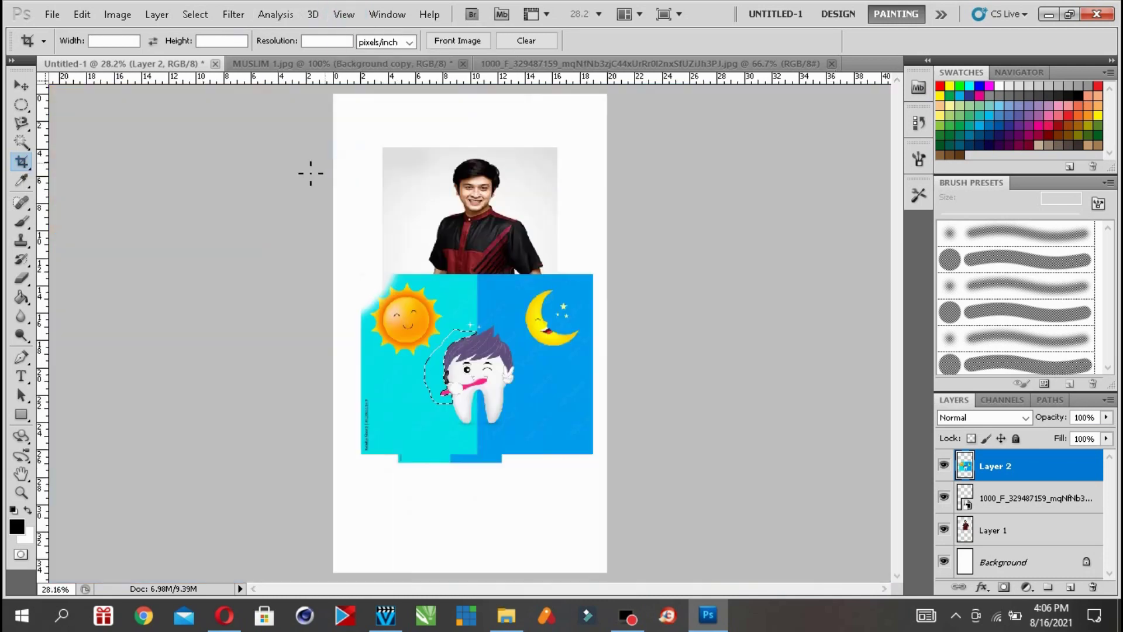
left_click(21, 492)
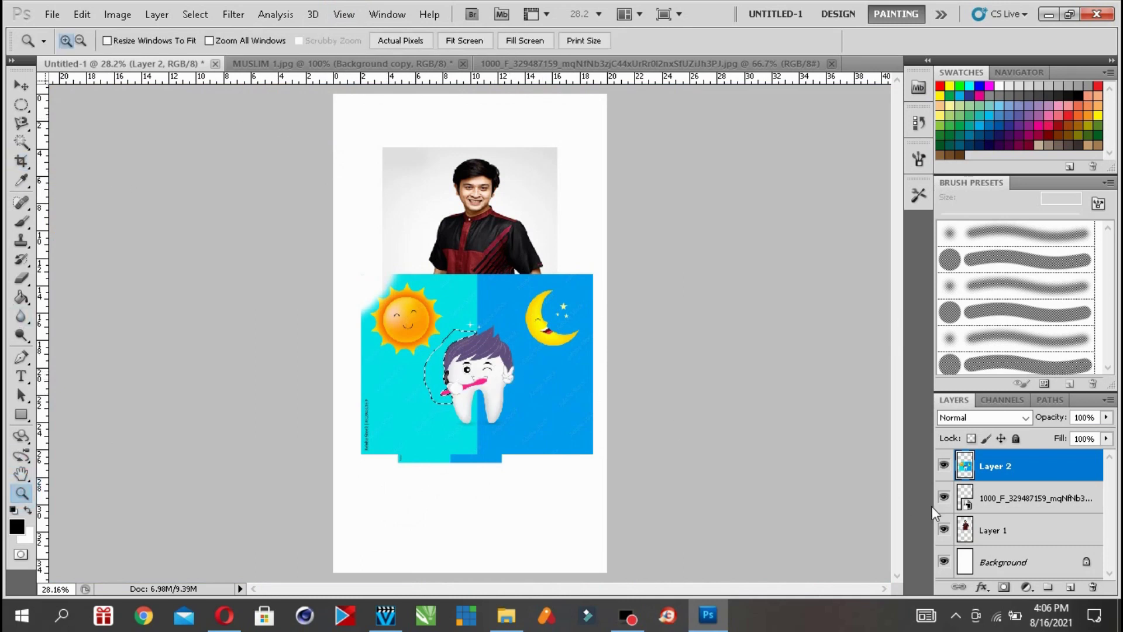
left_click(943, 466)
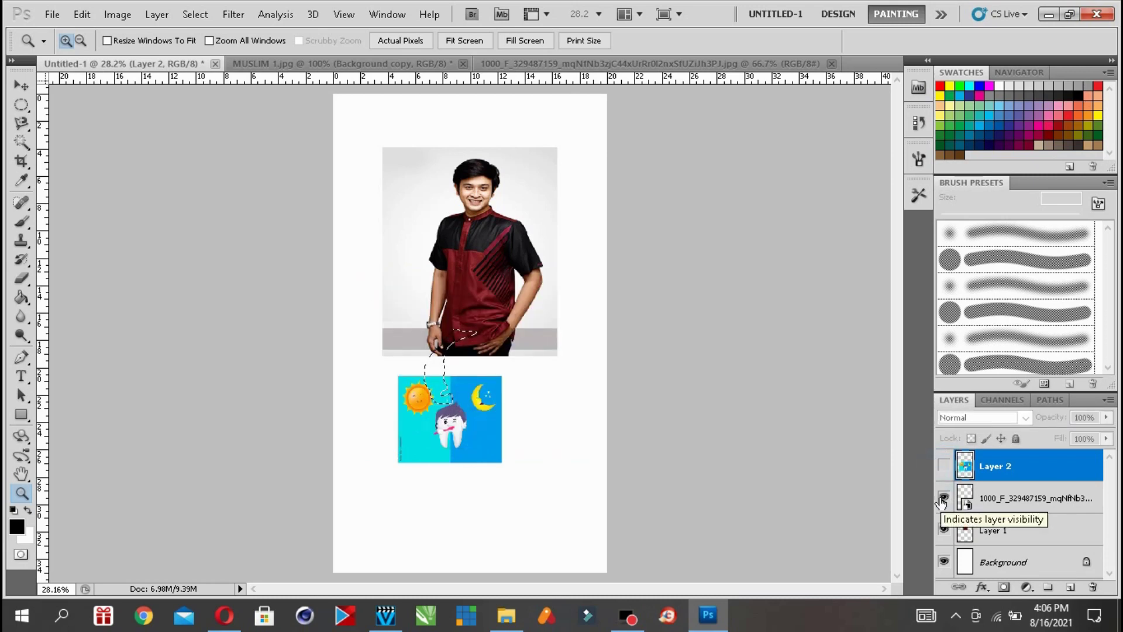
left_click(942, 499)
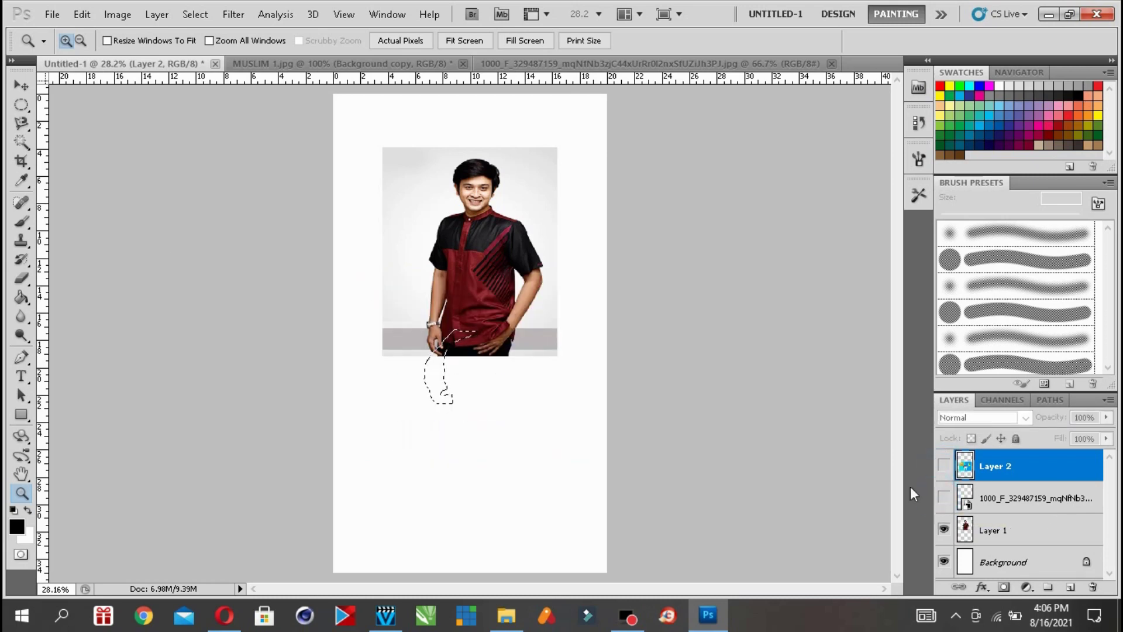
left_click(21, 105)
left_click(190, 177)
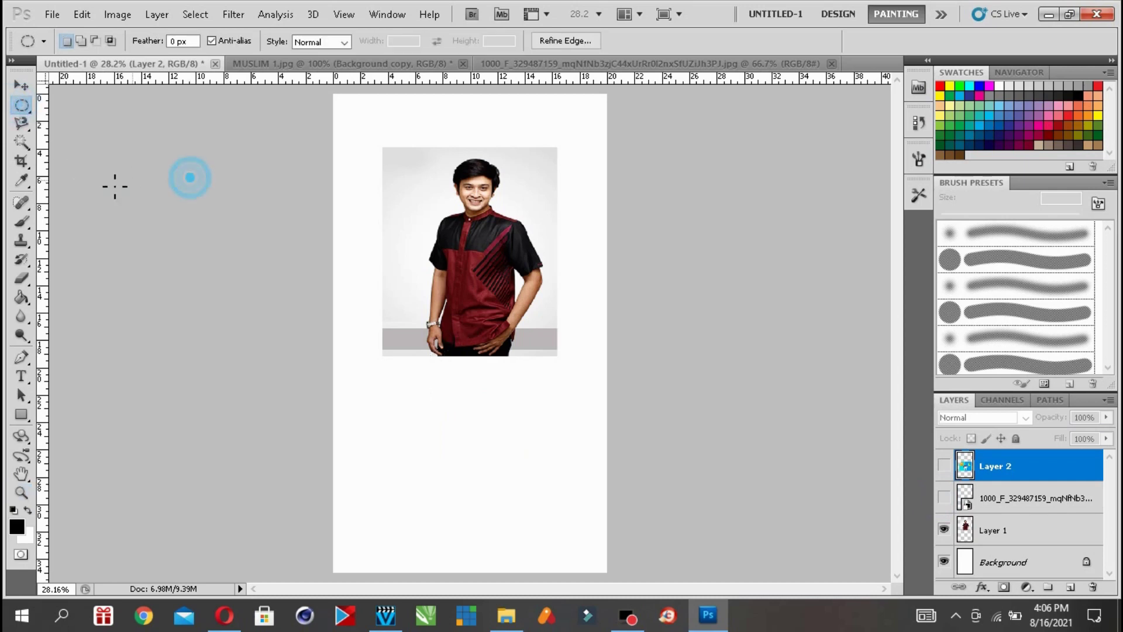
- Move the man's photo so that it sits flush in the upper-left corner of the white canvas
left_click(23, 165)
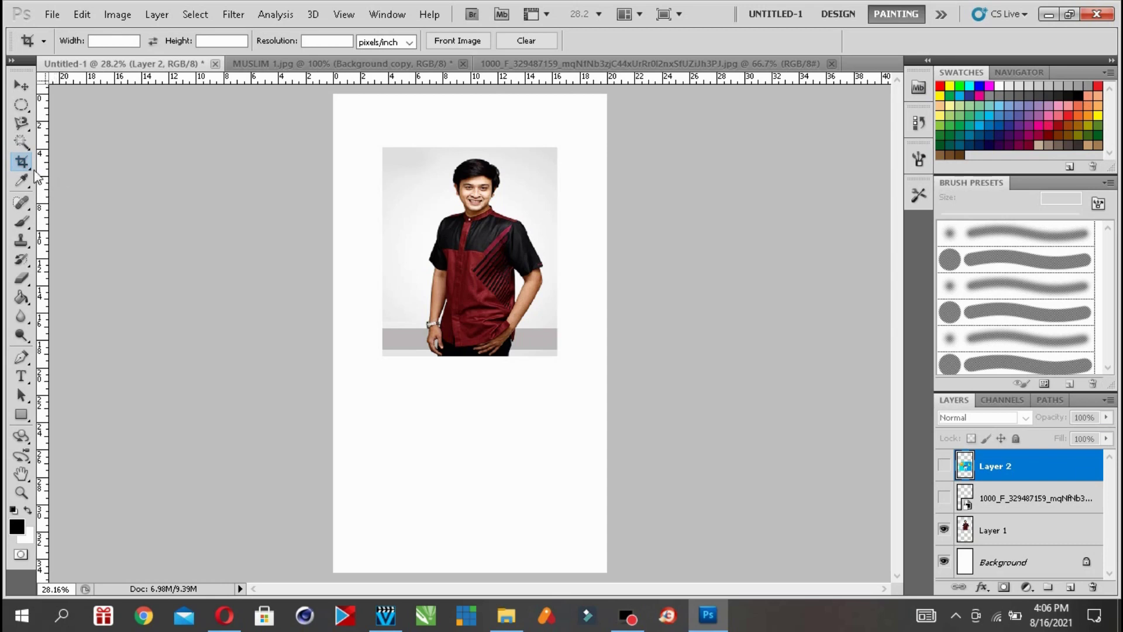
left_click_drag(22, 161, 84, 170)
left_click(21, 492)
left_click(460, 253)
left_click(491, 221)
left_click_drag(895, 278, 892, 266)
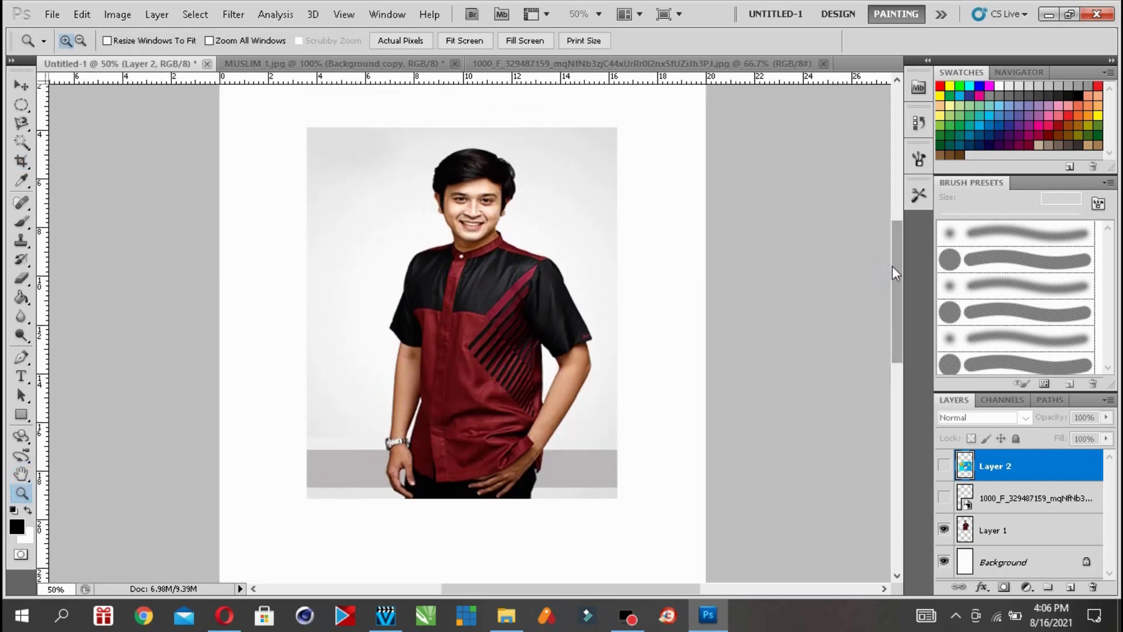
left_click(24, 165)
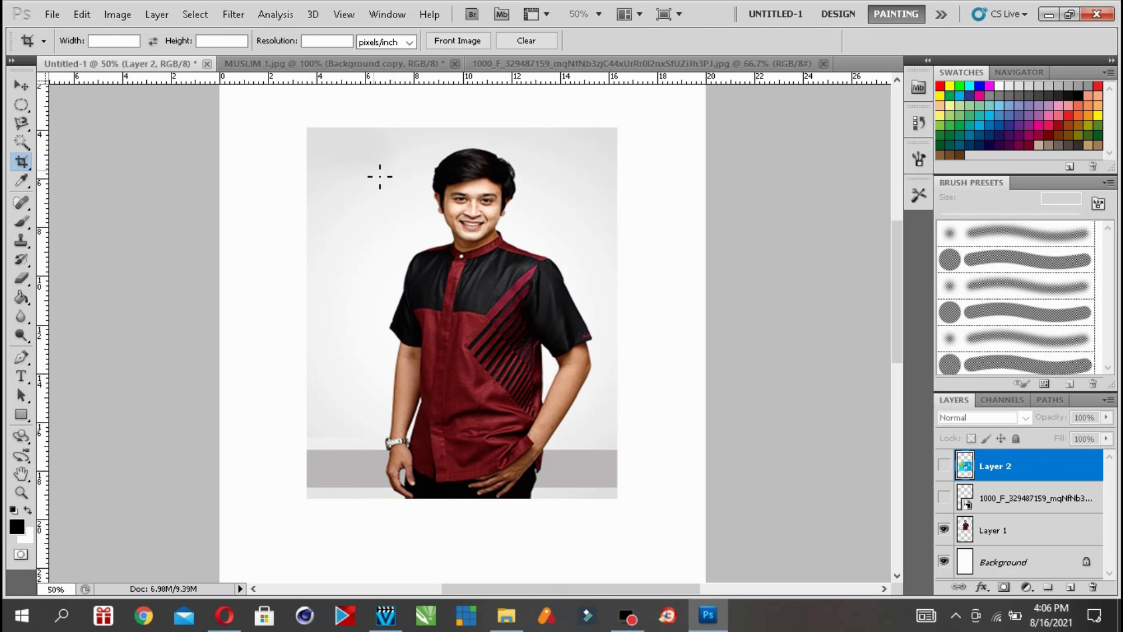
left_click_drag(896, 303, 889, 268)
key("v")
left_click_drag(419, 306, 353, 273)
left_click_drag(322, 230, 316, 238)
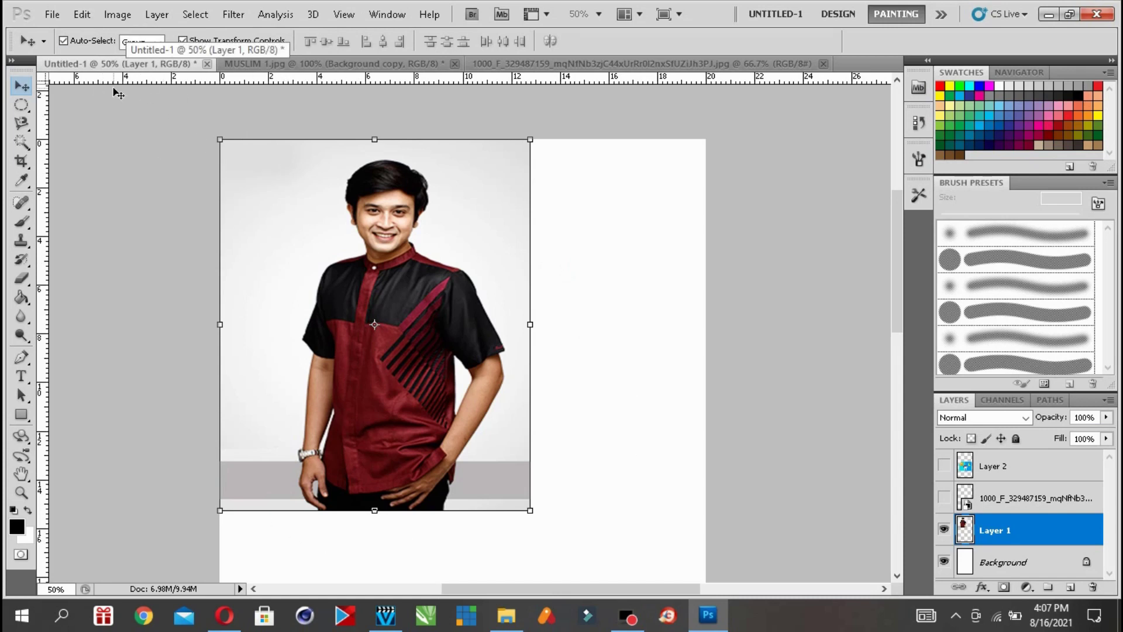
- Check the document's dimensions in the Canvas Size dialog and close it without changing anything
left_click(88, 15)
mouse_move(124, 15)
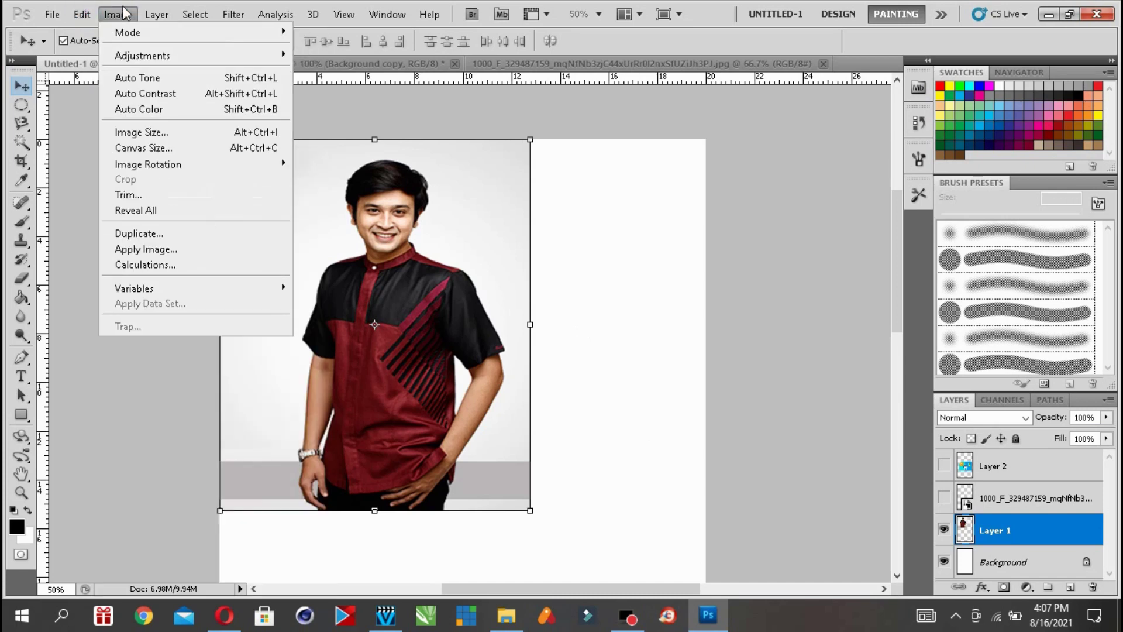
left_click(162, 149)
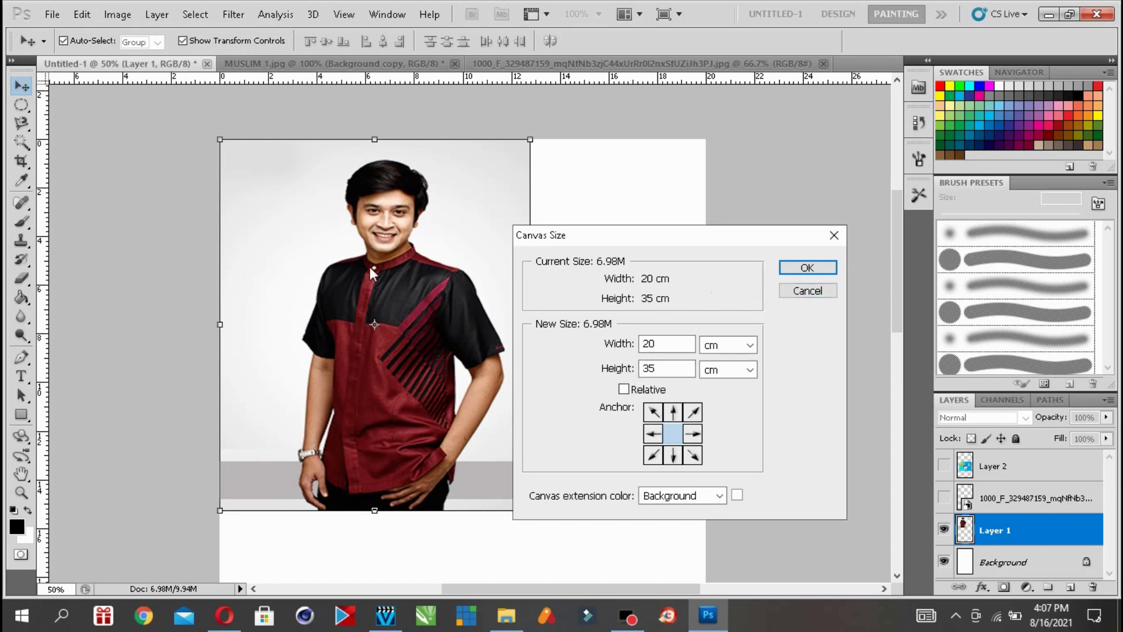
left_click(789, 293)
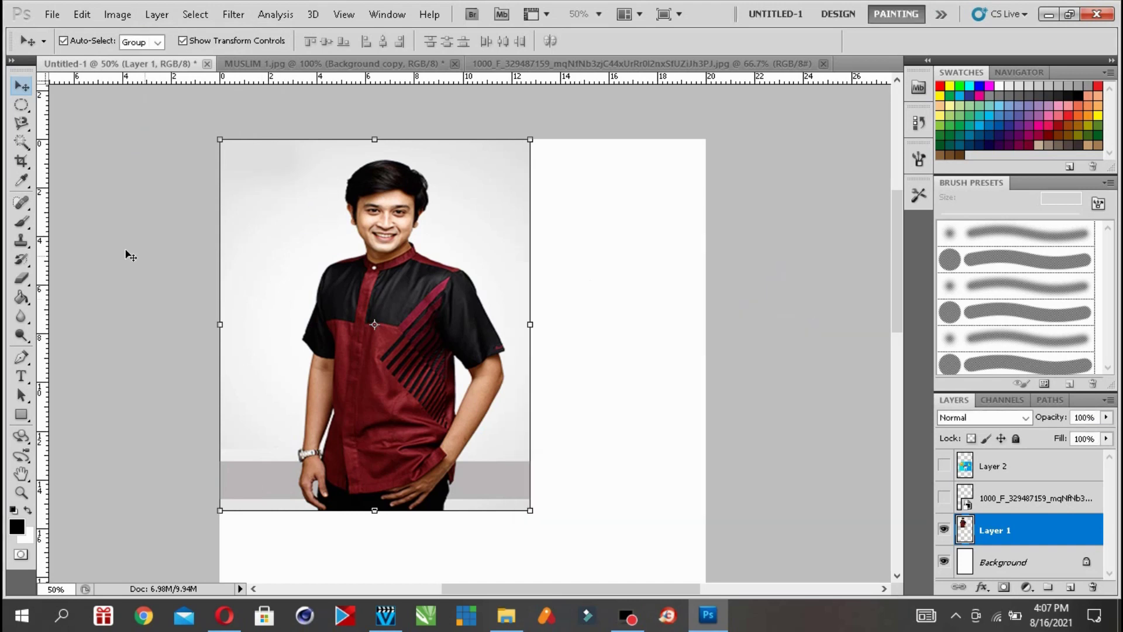
- Crop the document to the edges of the man's photo, removing the white canvas around it
left_click(26, 164)
left_click_drag(222, 141, 255, 169)
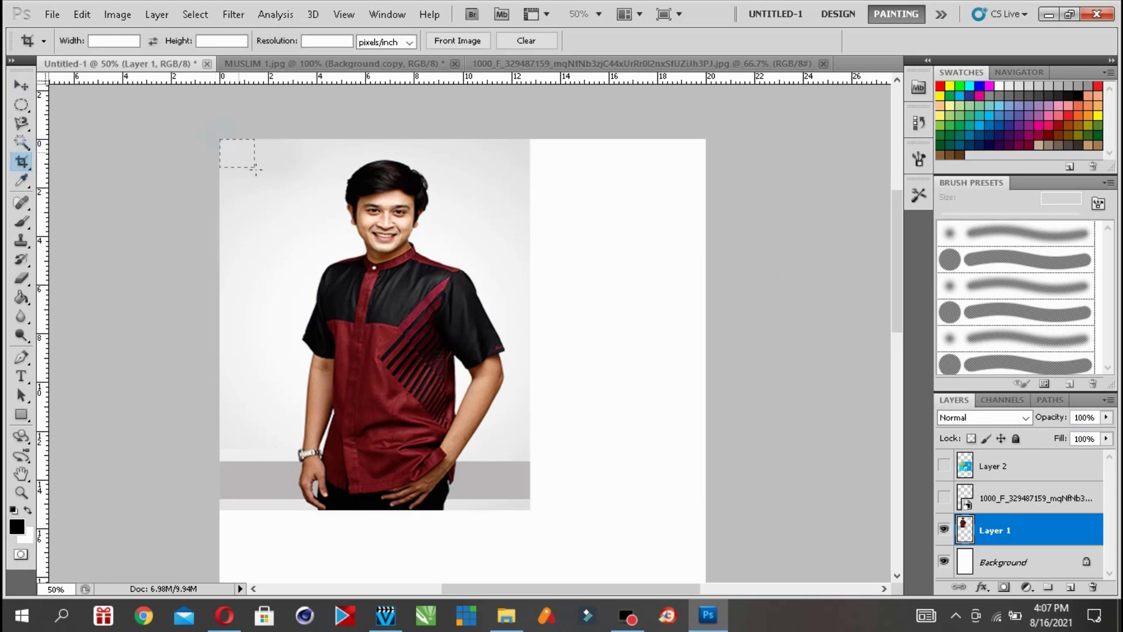
left_click_drag(296, 207, 523, 505)
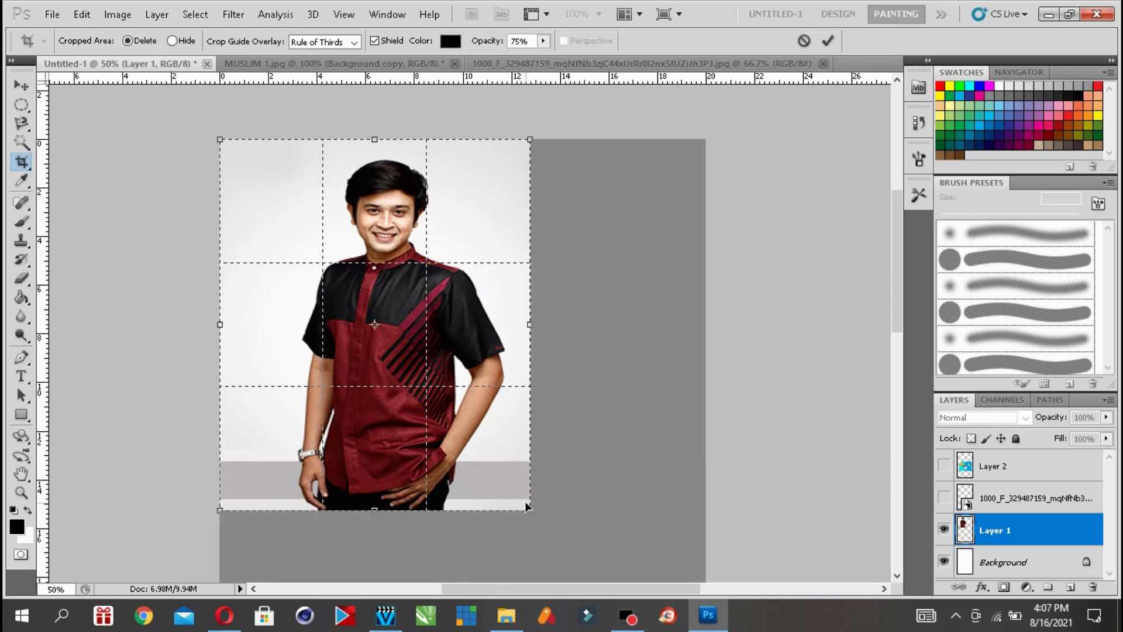
key("Return")
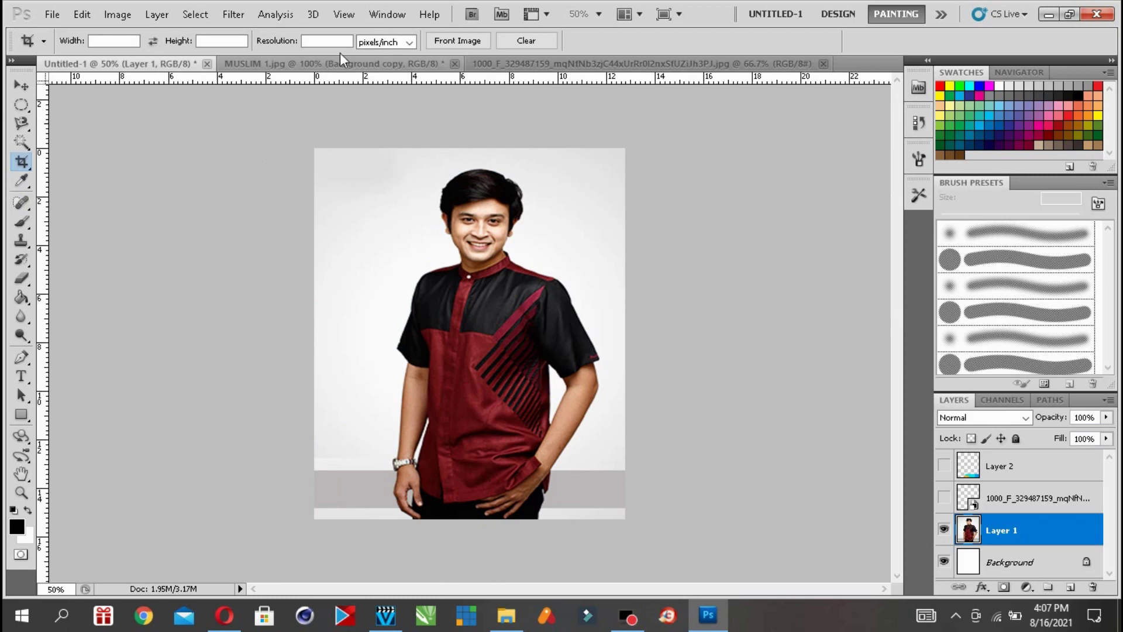
left_click(345, 14)
left_click(375, 165)
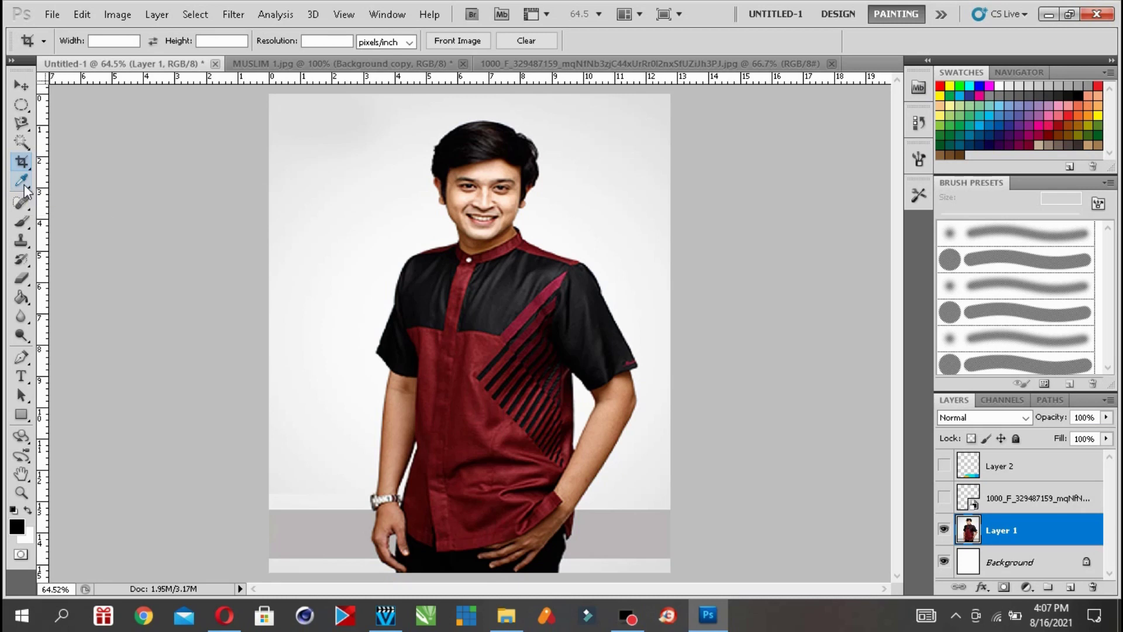
- Set the foreground color to dark red #4c0404 to match the shirt's collar
left_click(21, 85)
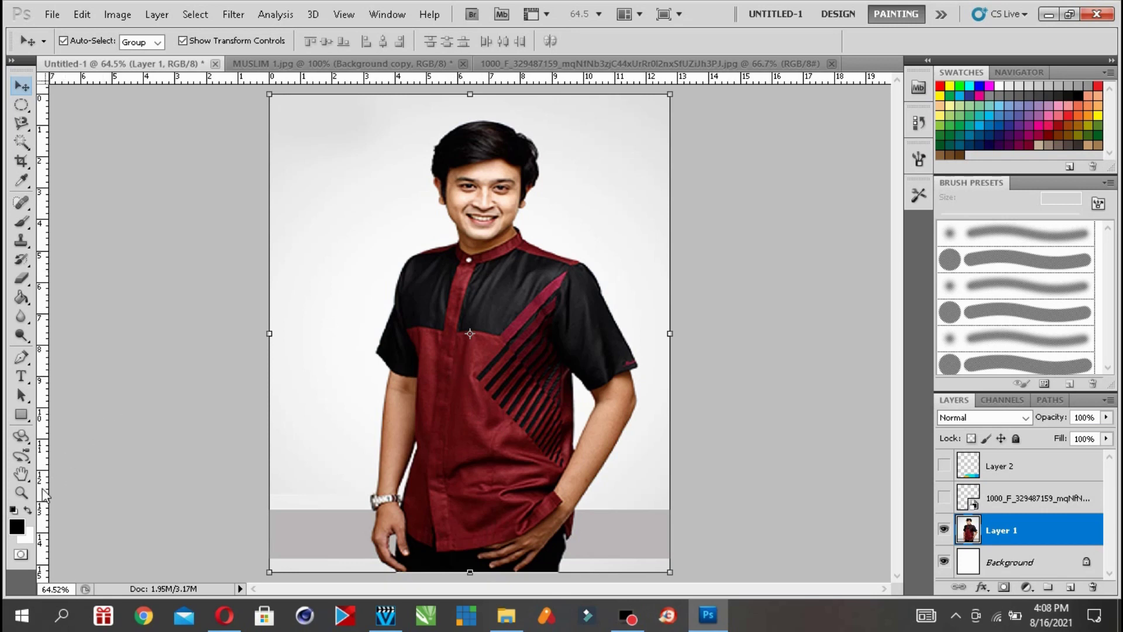
left_click(21, 492)
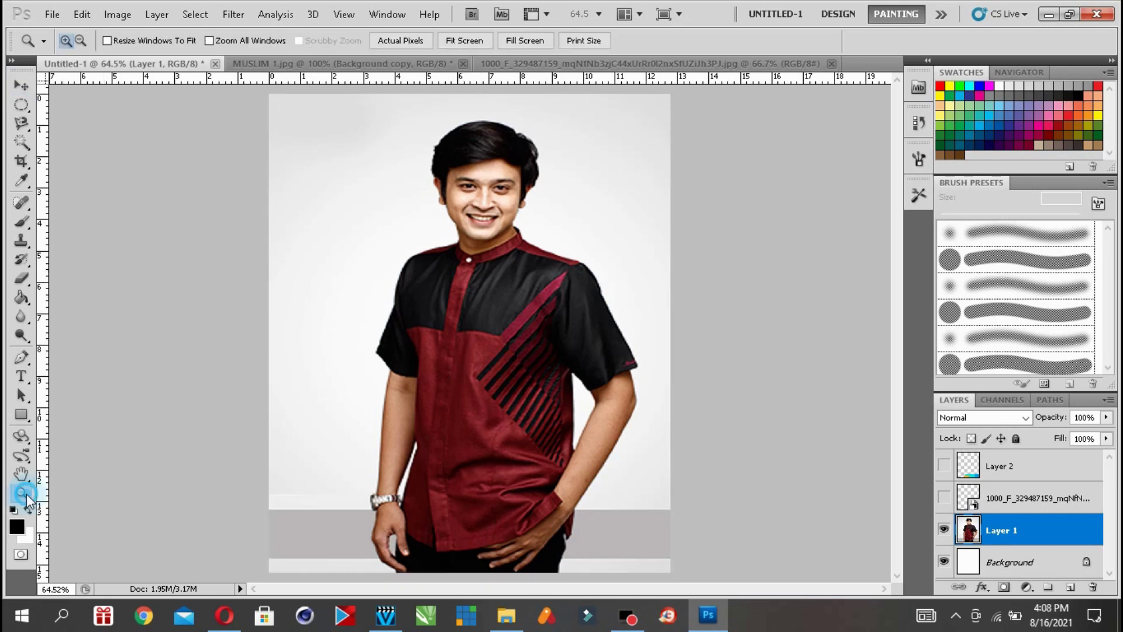
left_click(492, 257)
left_click(478, 258)
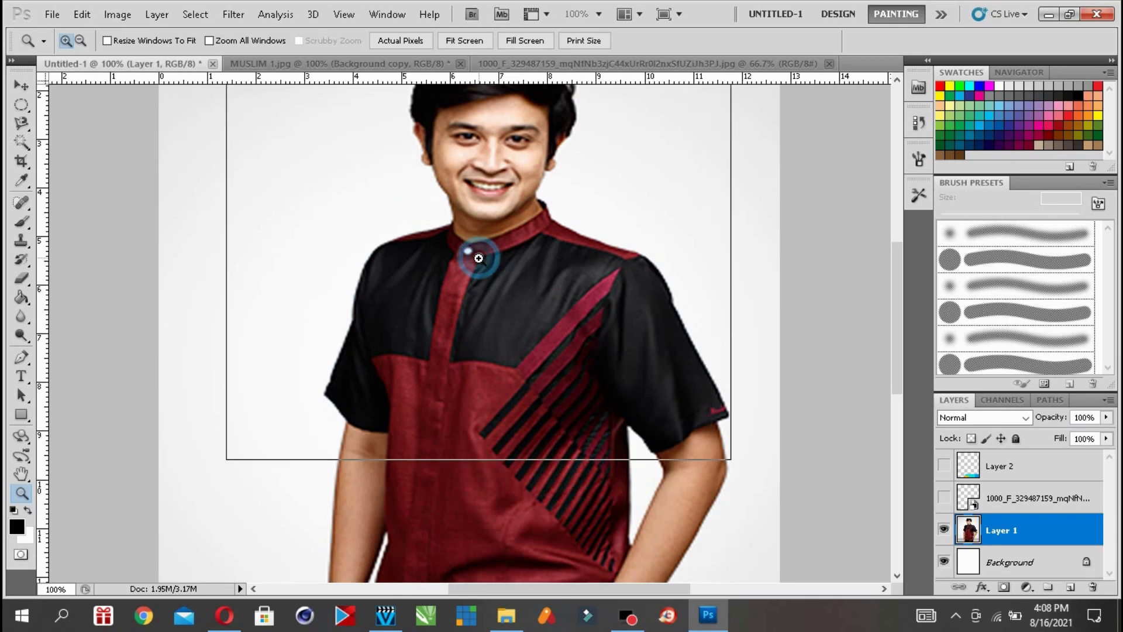
left_click(465, 247)
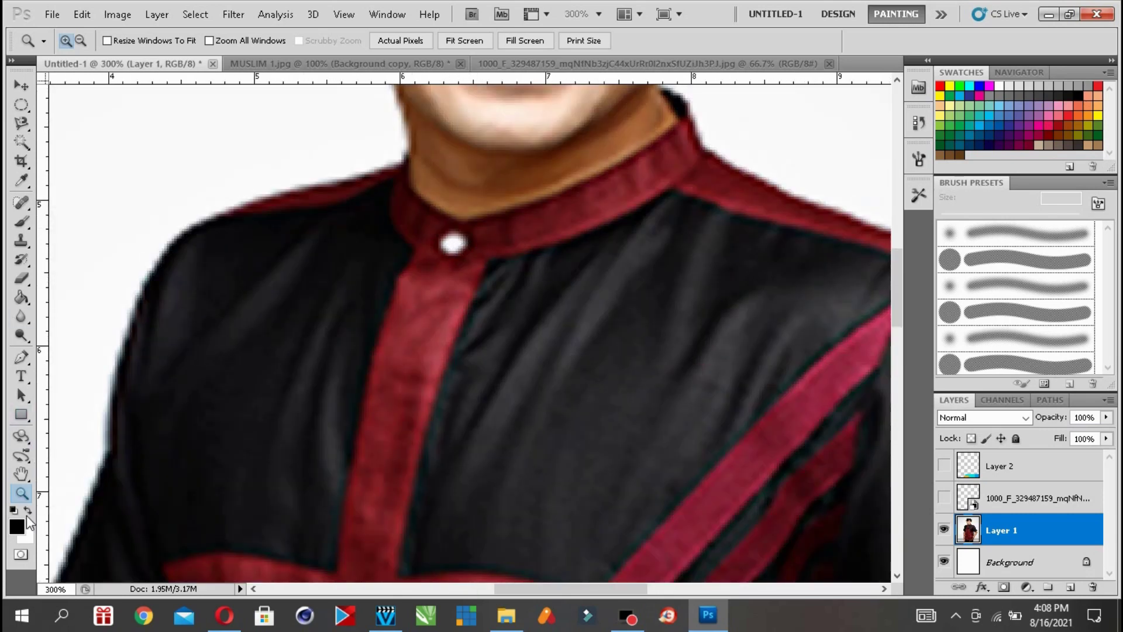
left_click(17, 527)
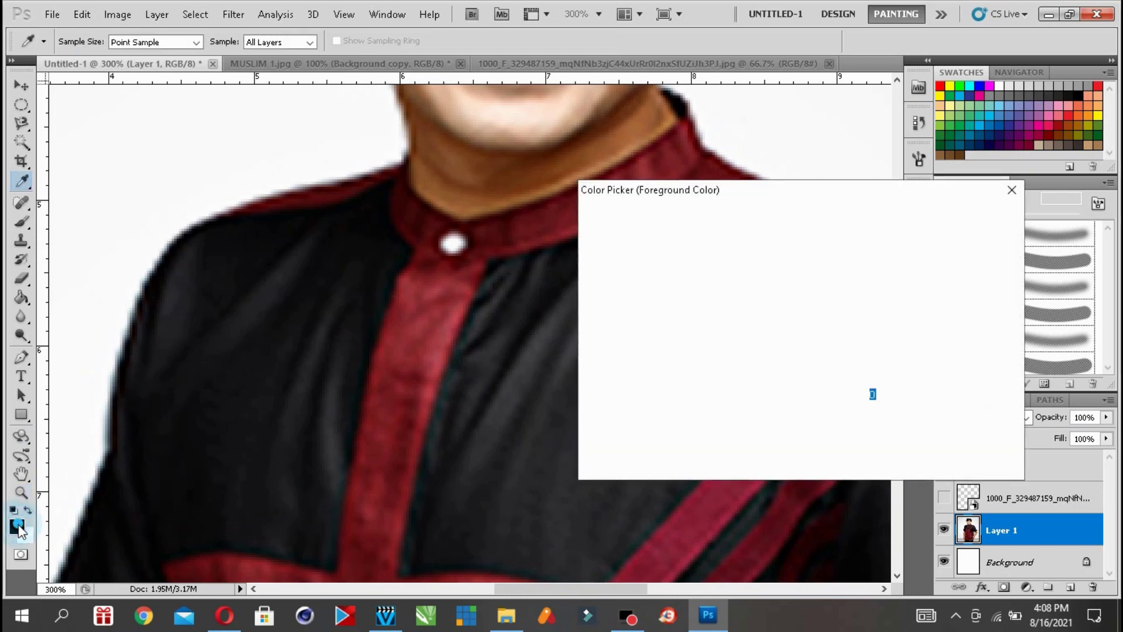
left_click_drag(772, 340, 787, 374)
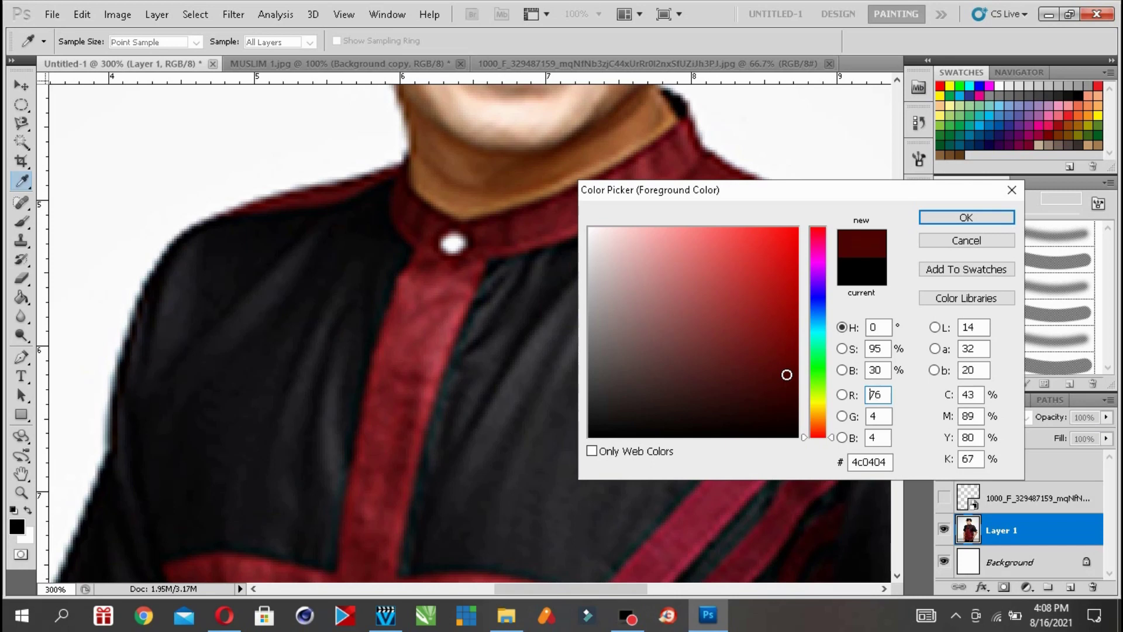
left_click(938, 216)
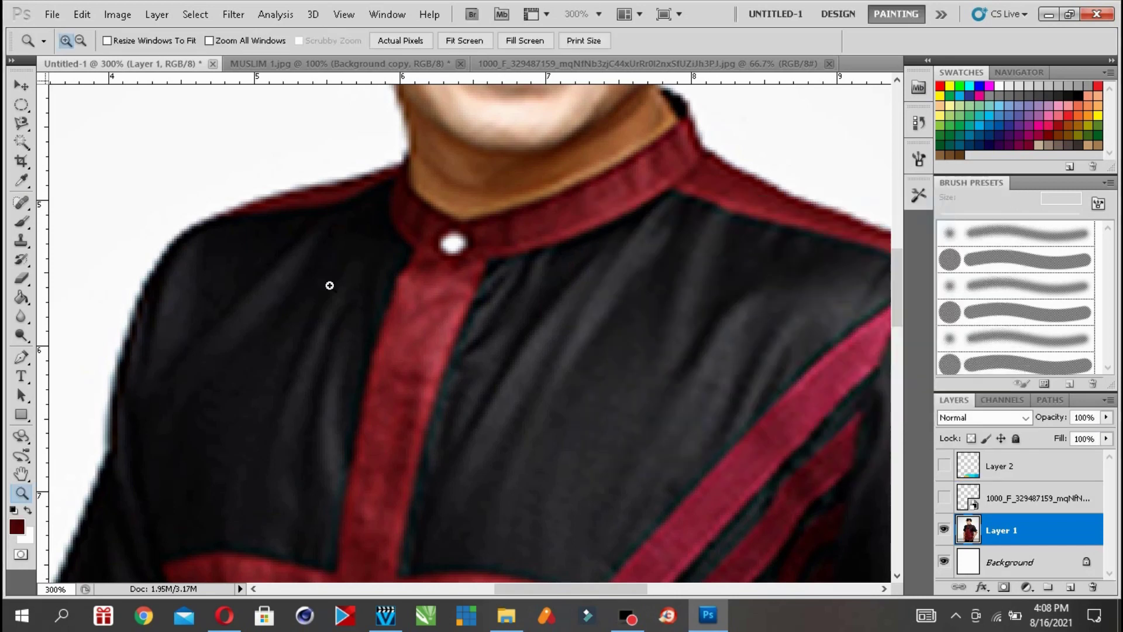
- Try to paint over the white collar button with a soft 25 px brush
left_click(21, 222)
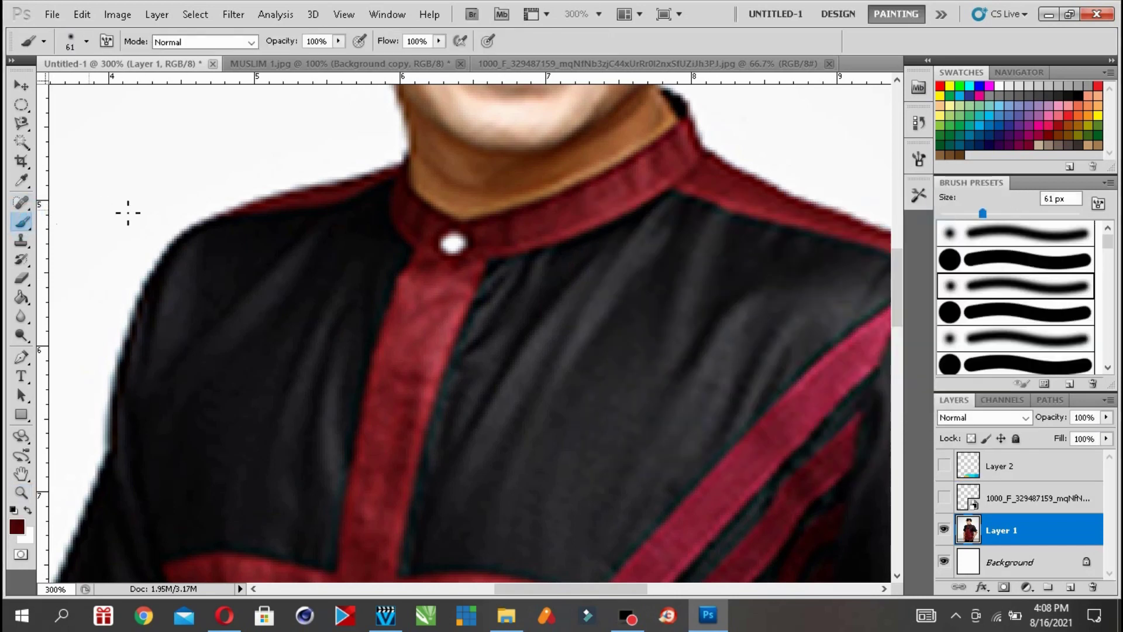
left_click(86, 42)
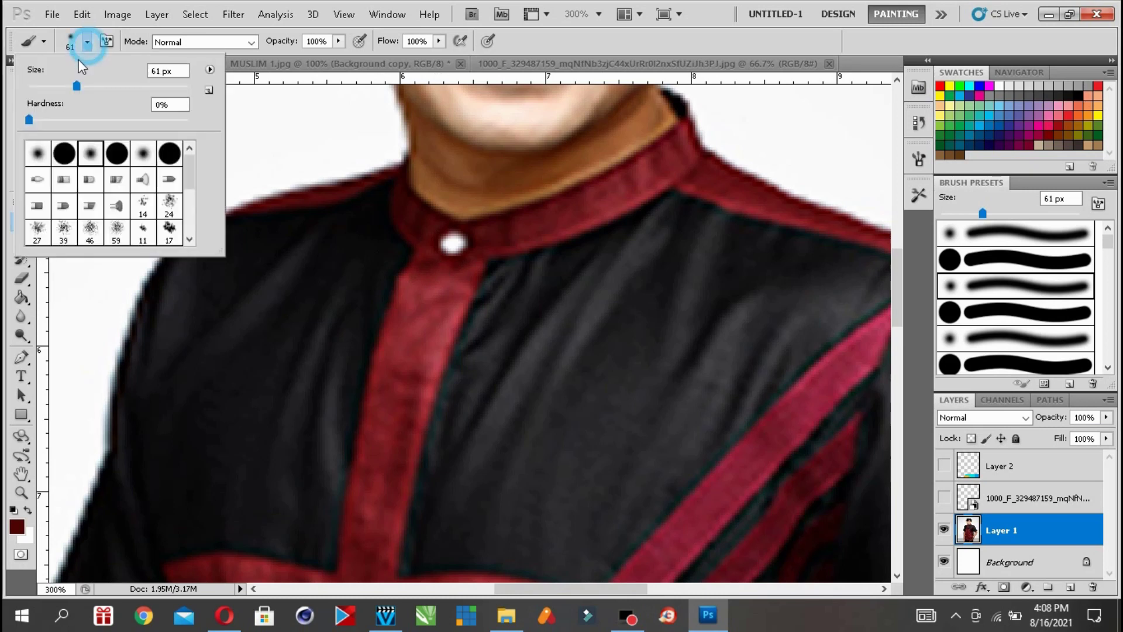
left_click(51, 85)
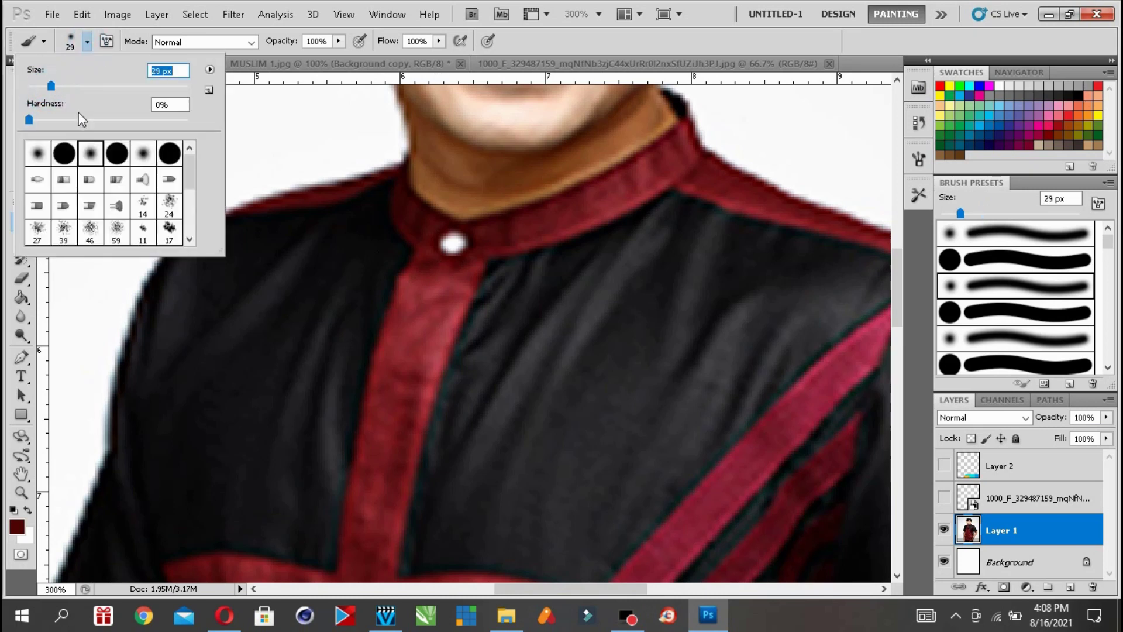
left_click_drag(51, 86, 48, 86)
left_click(475, 249)
left_click_drag(457, 240, 437, 247)
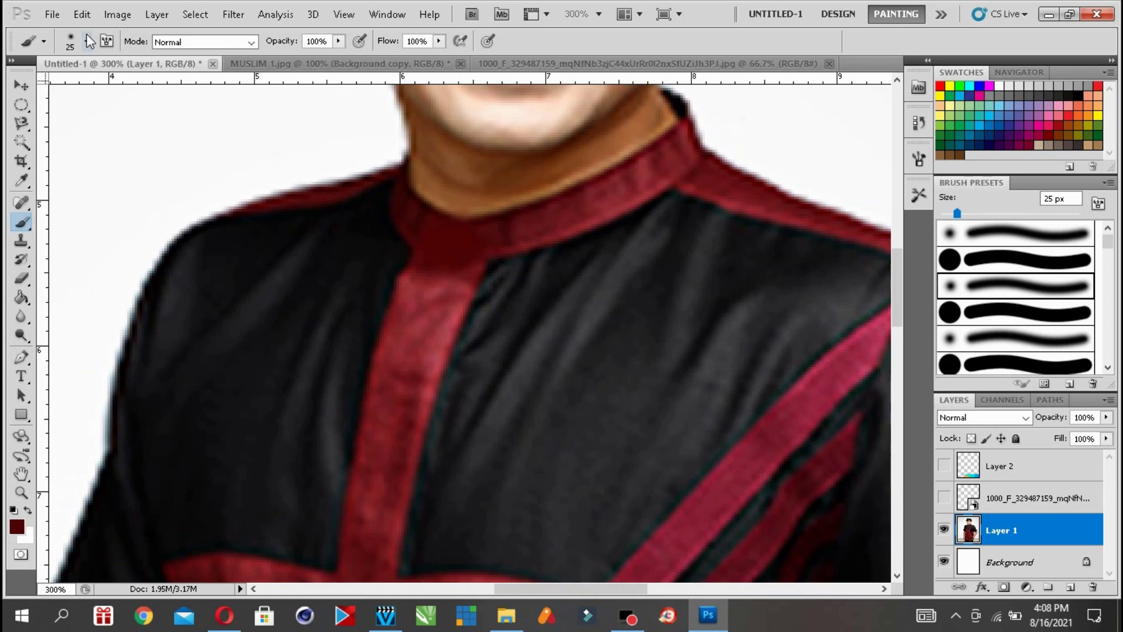
left_click(81, 14)
left_click(111, 33)
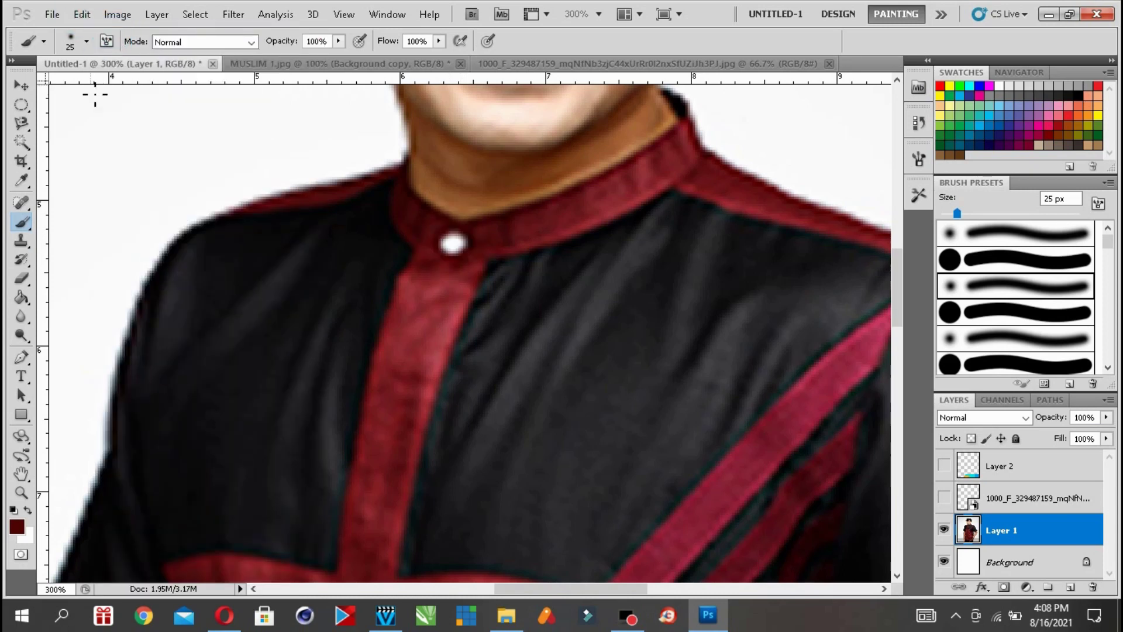
- Cover the white collar button with the dark red foreground color using a soft 11 px brush
left_click(23, 182)
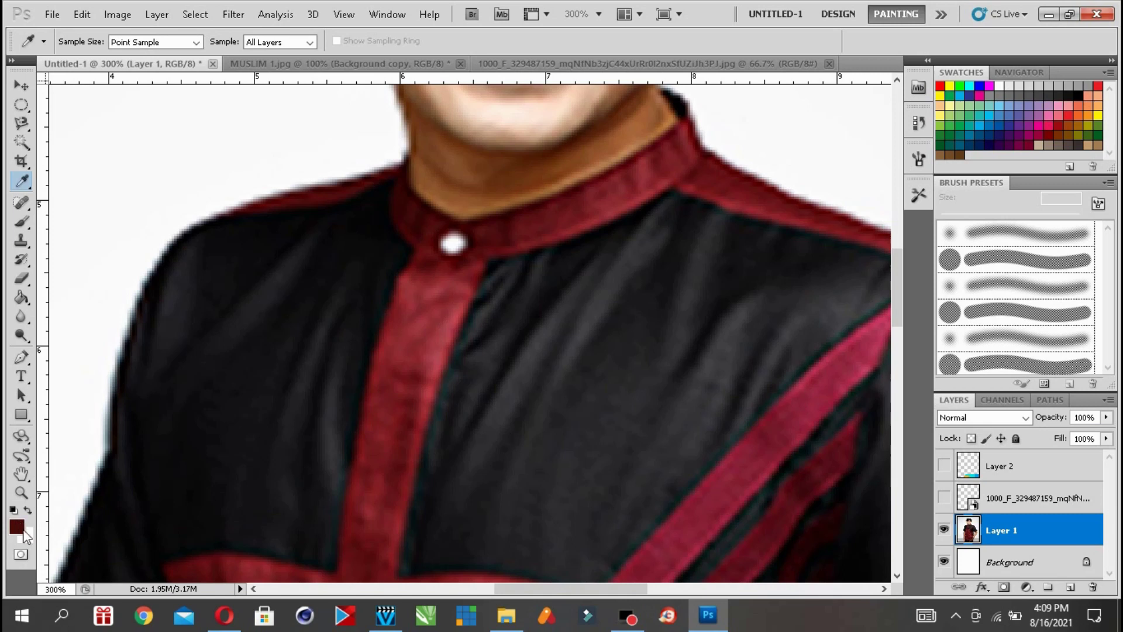
left_click(21, 221)
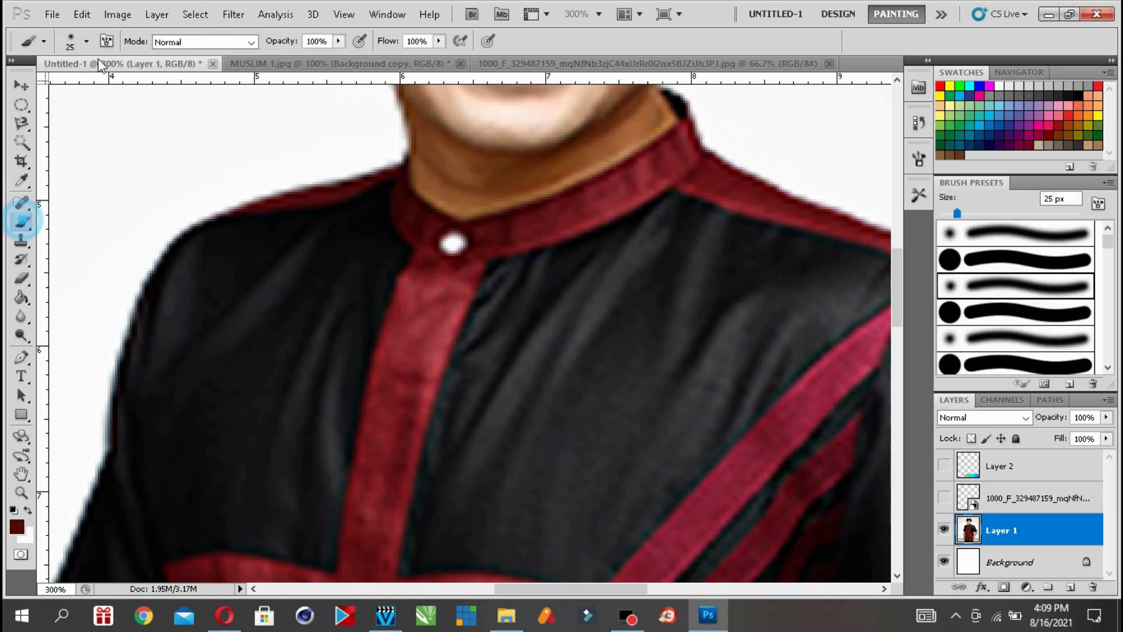
left_click(87, 42)
left_click_drag(46, 85, 37, 86)
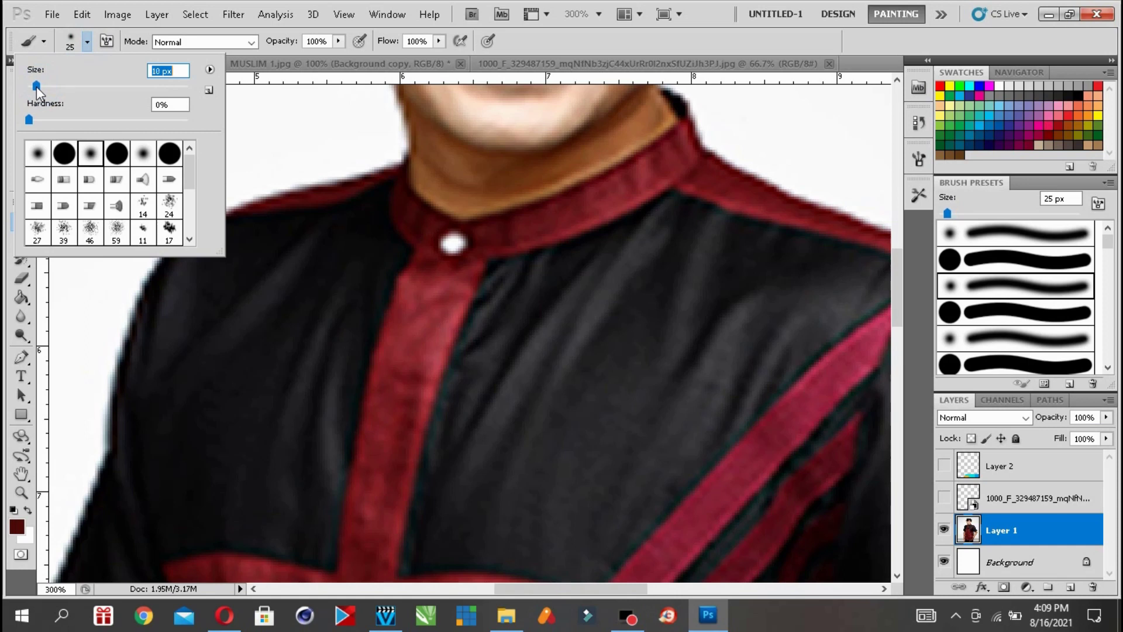
left_click(455, 246)
left_click_drag(456, 245, 456, 245)
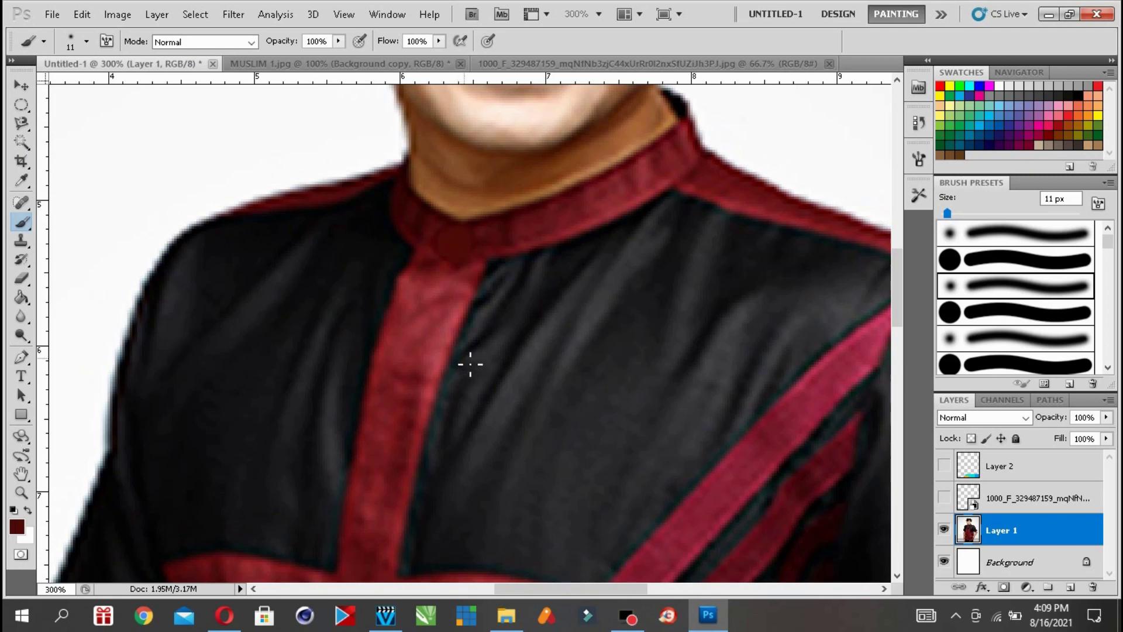
key("i")
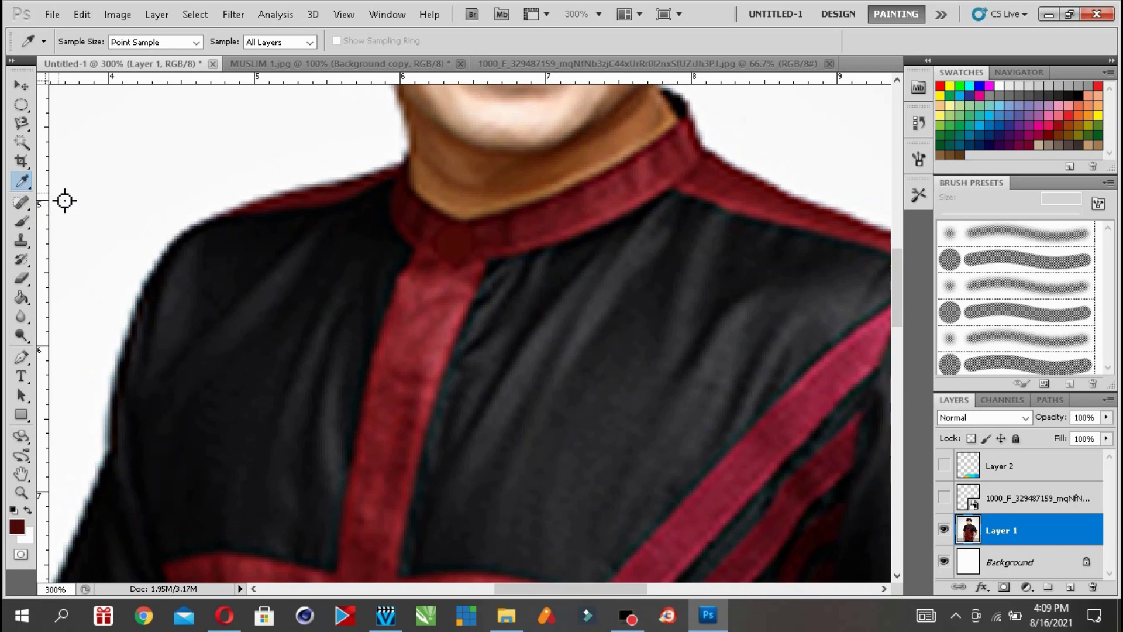
- Activate the Spot Healing Brush Tool and open the JERAWAT image from the MATERI DESAIN GRAFIS folder
left_click(29, 210)
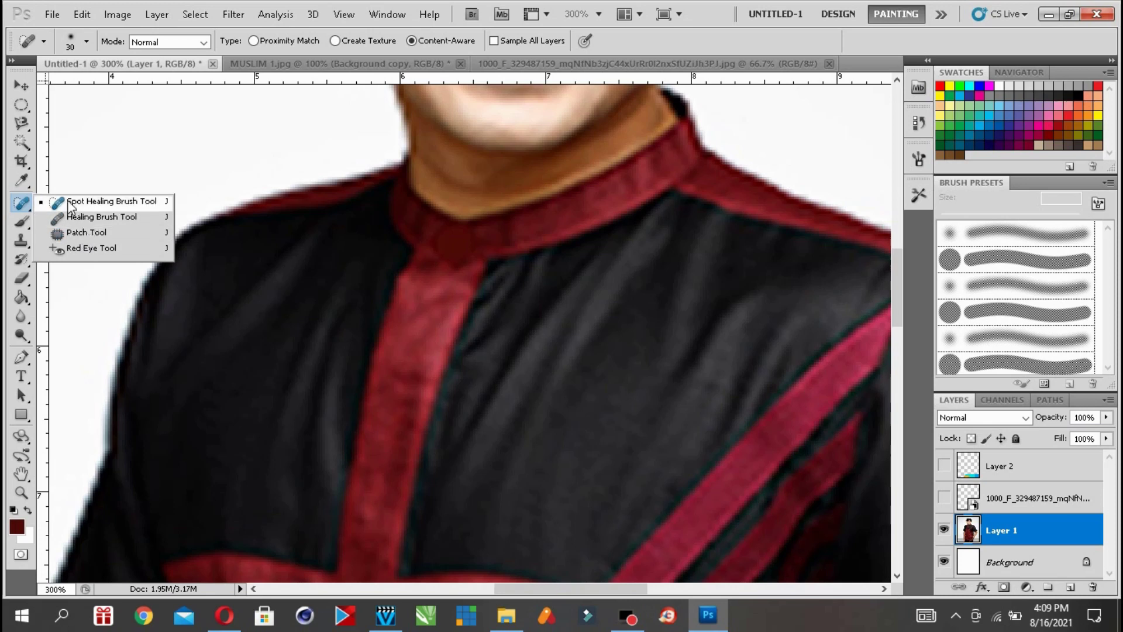
left_click(21, 201)
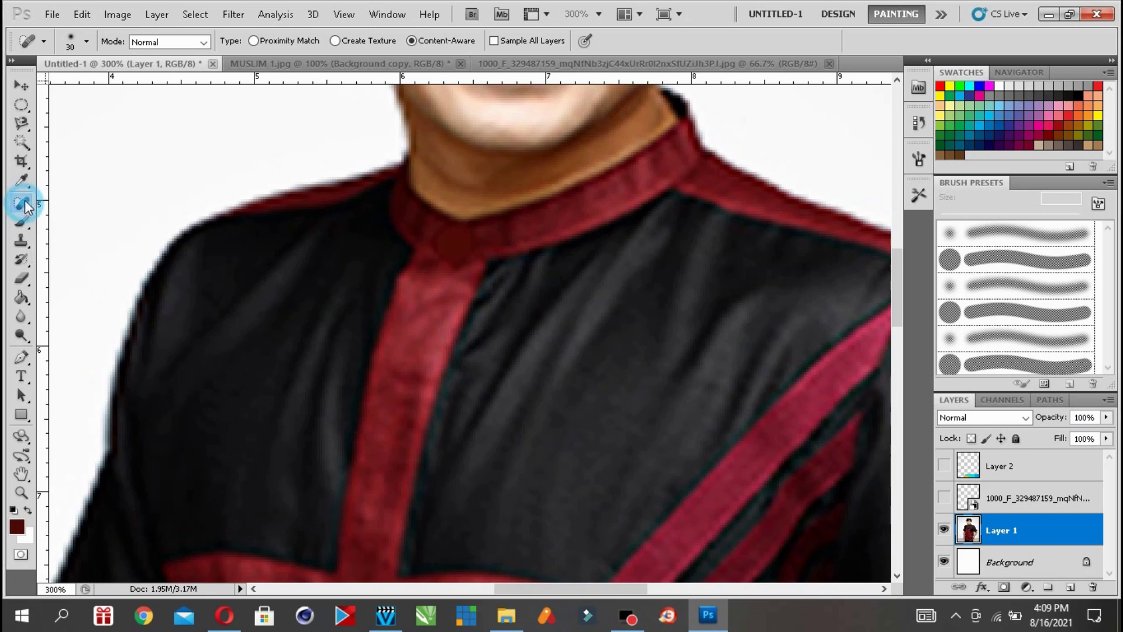
left_click(52, 15)
left_click(55, 48)
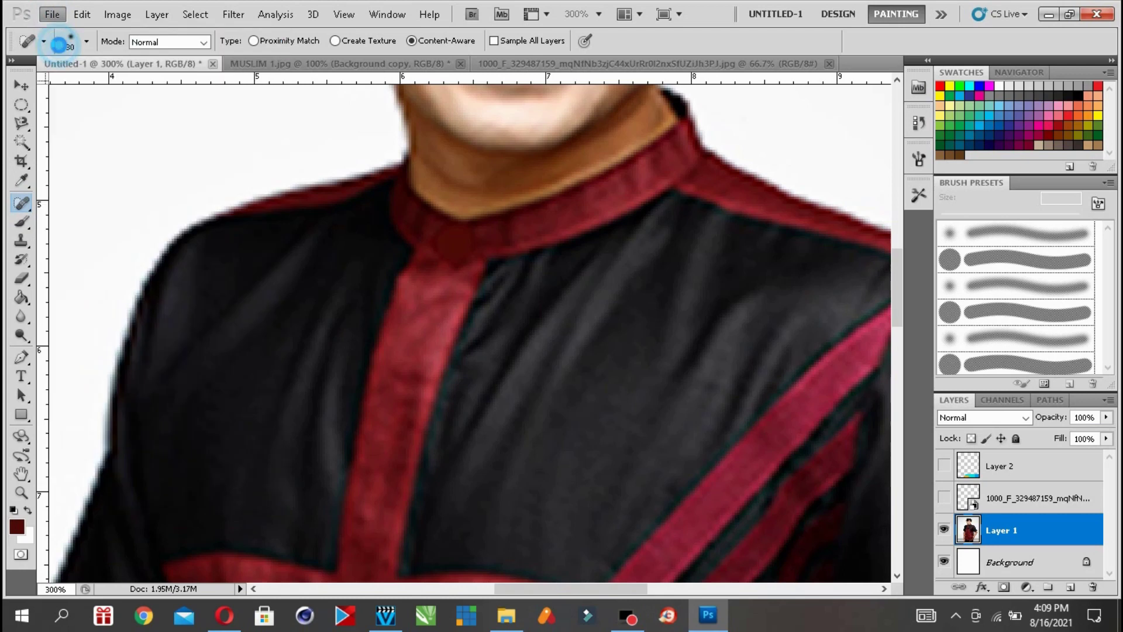
left_click_drag(458, 105, 446, 196)
scroll(406, 167, "down", 2)
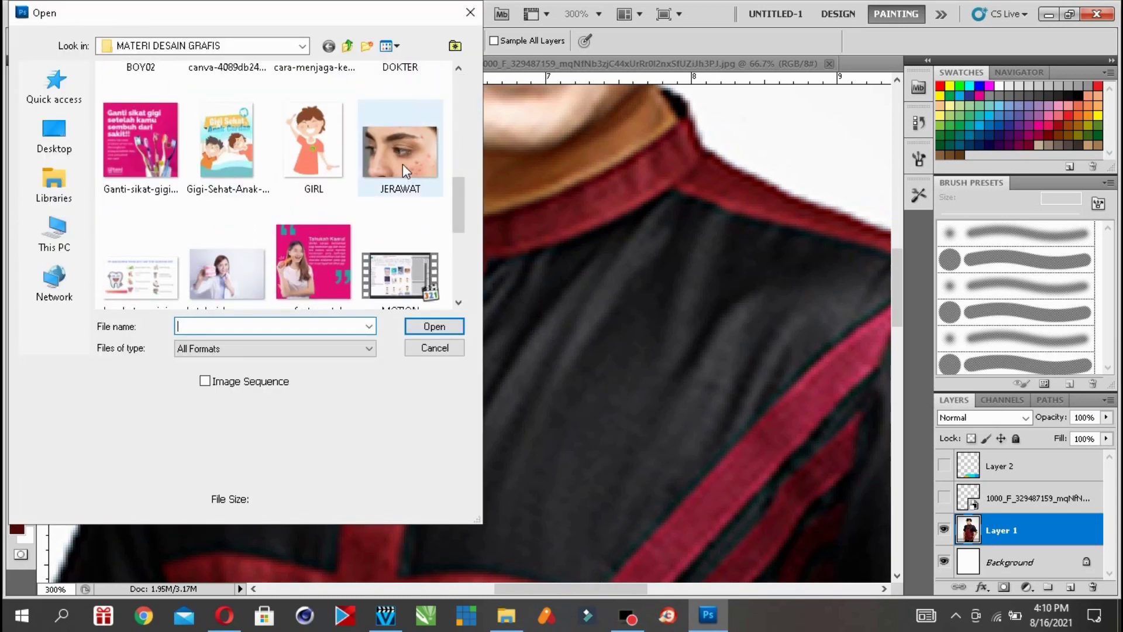
double_click(402, 164)
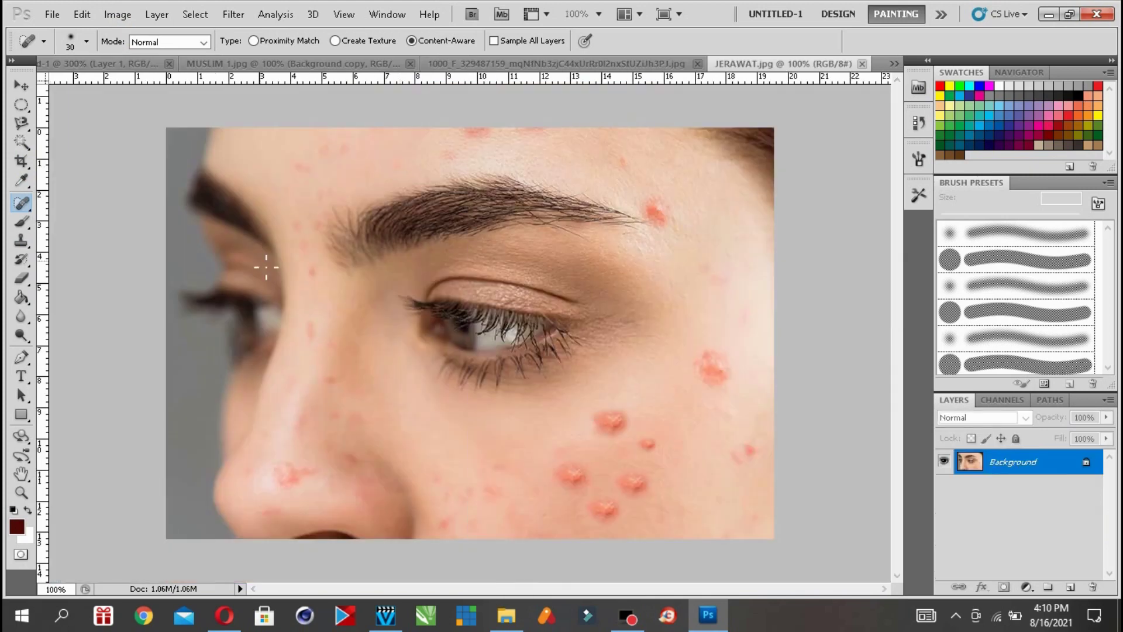
- Remove the large red acne spots on the woman's cheek with the 30 px Content-Aware Spot Healing Brush
left_click(28, 209)
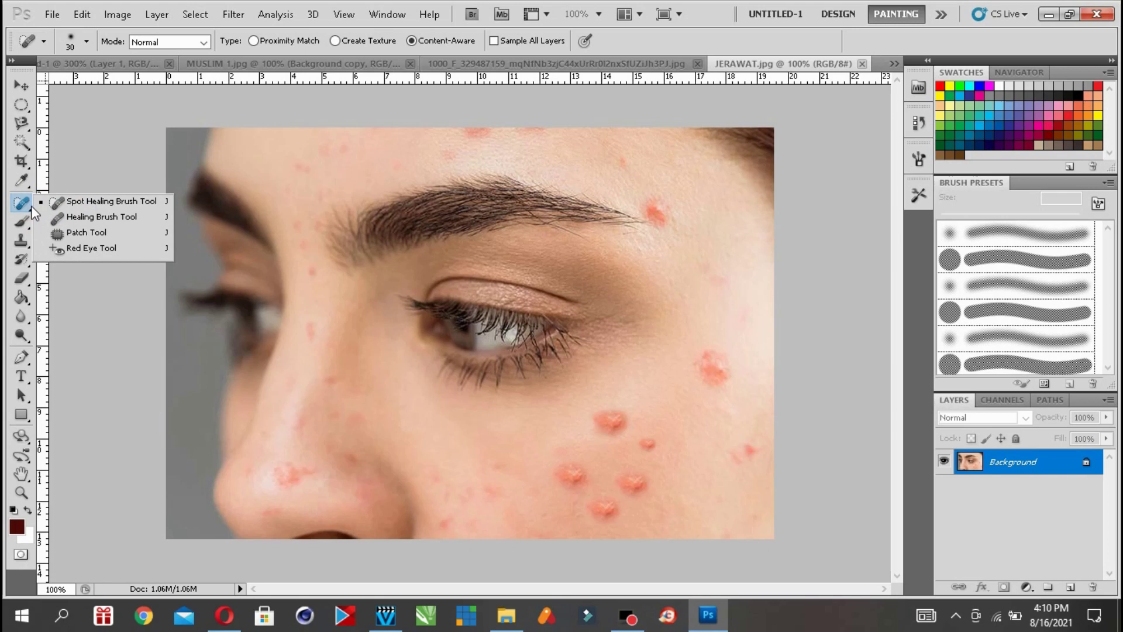
left_click(93, 203)
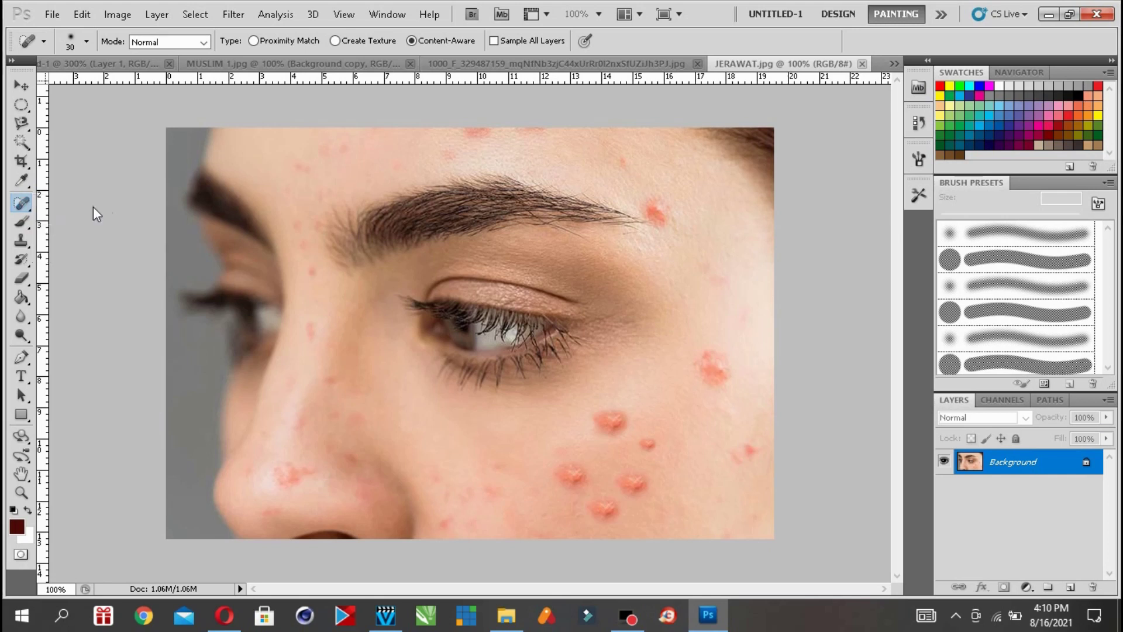
left_click(21, 491)
left_click(635, 487)
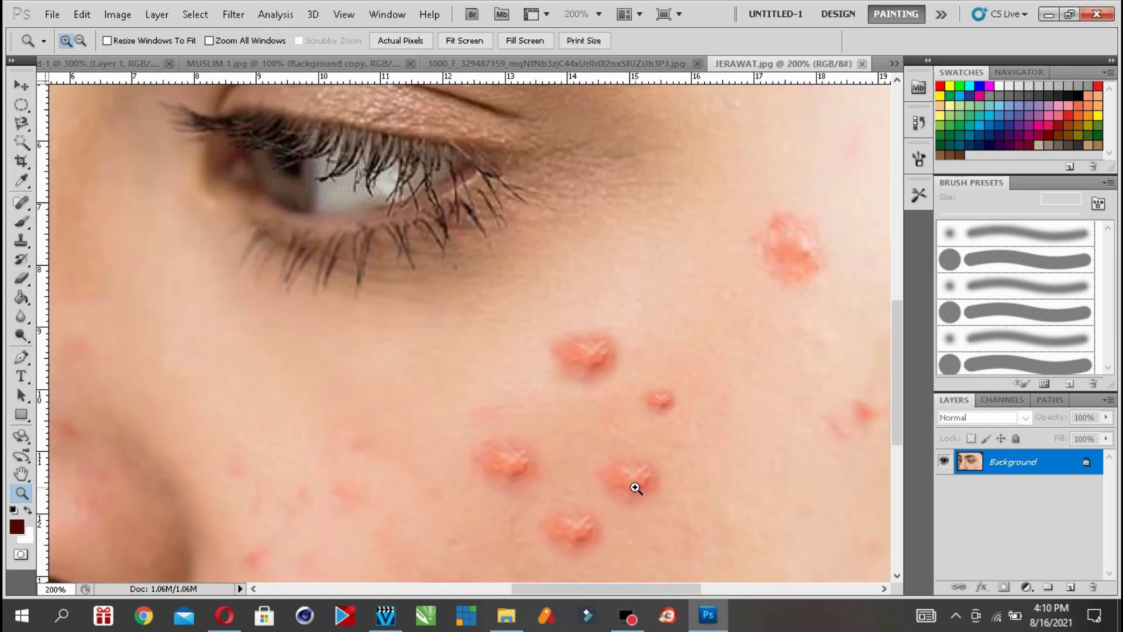
left_click_drag(893, 345, 904, 377)
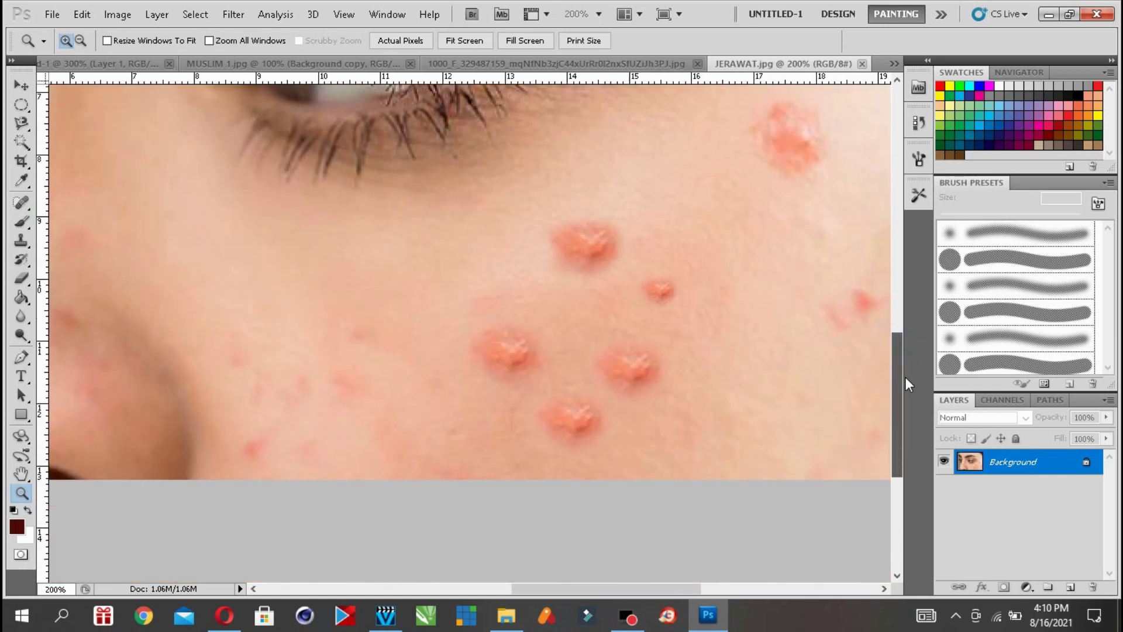
left_click_drag(29, 204, 64, 201)
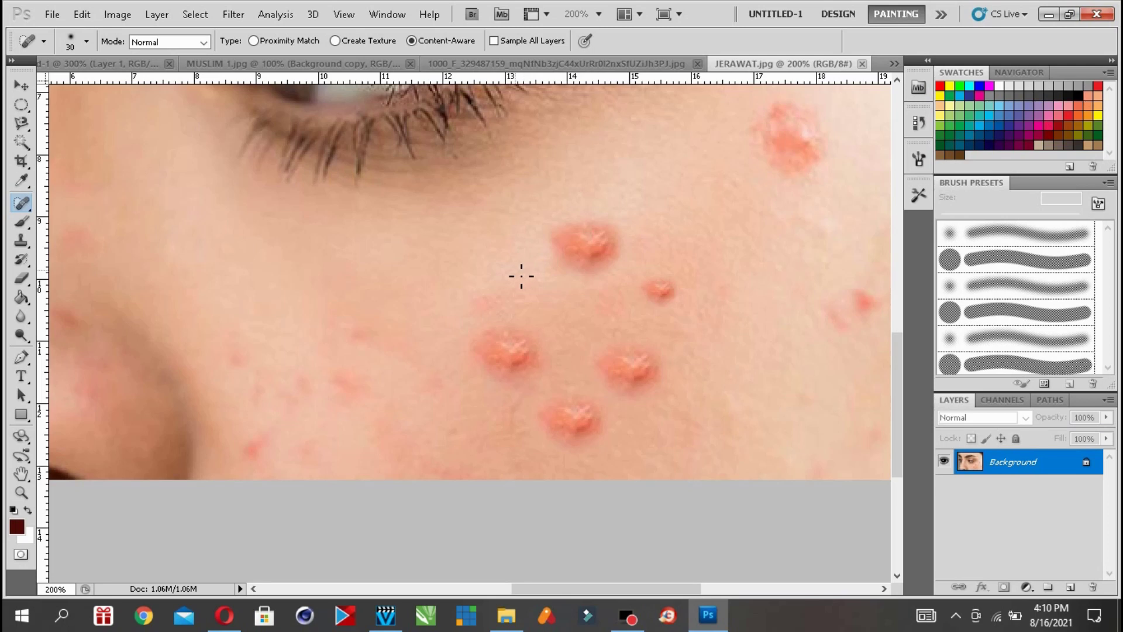
left_click_drag(510, 268, 607, 241)
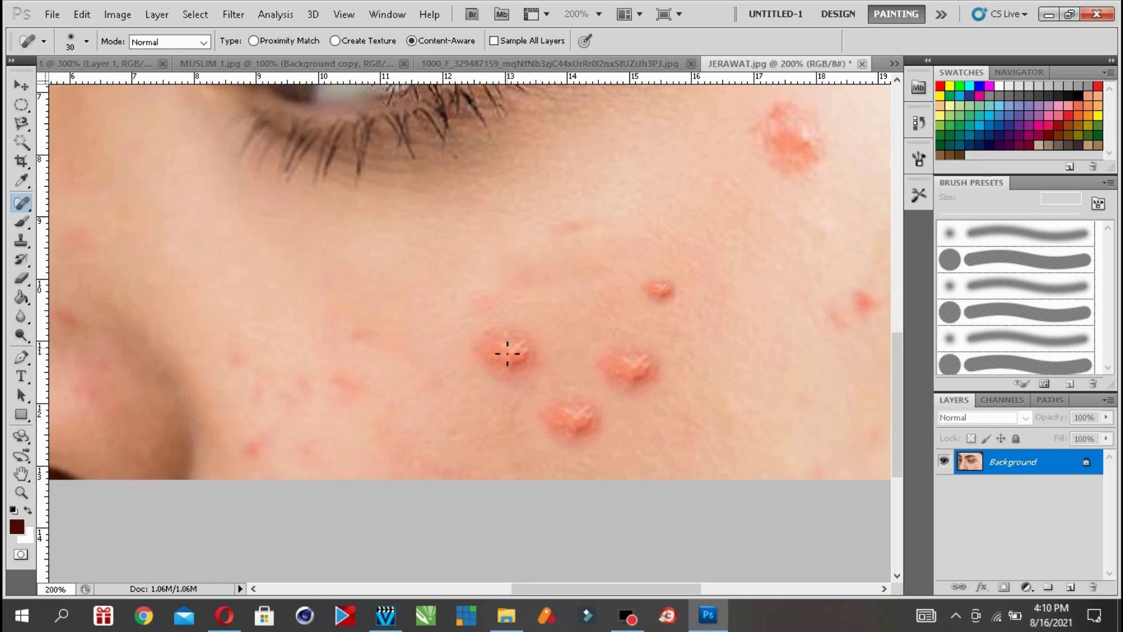
left_click_drag(452, 311, 526, 358)
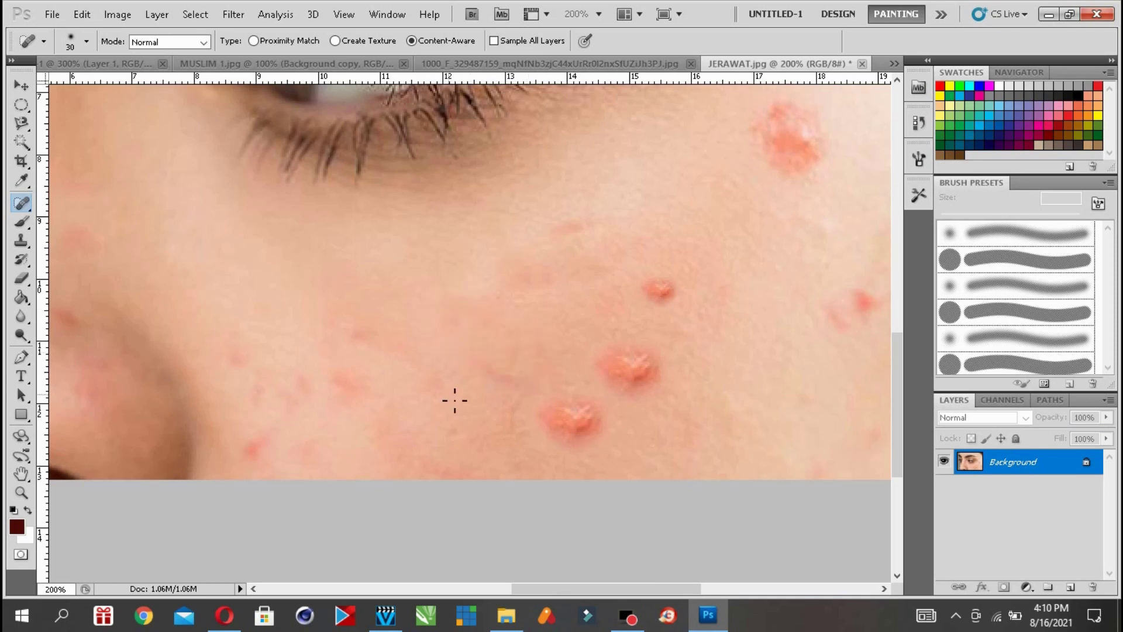
mouse_move(535, 457)
left_mouse_down()
mouse_move(529, 448)
mouse_move(643, 357)
mouse_move(659, 274)
left_mouse_up()
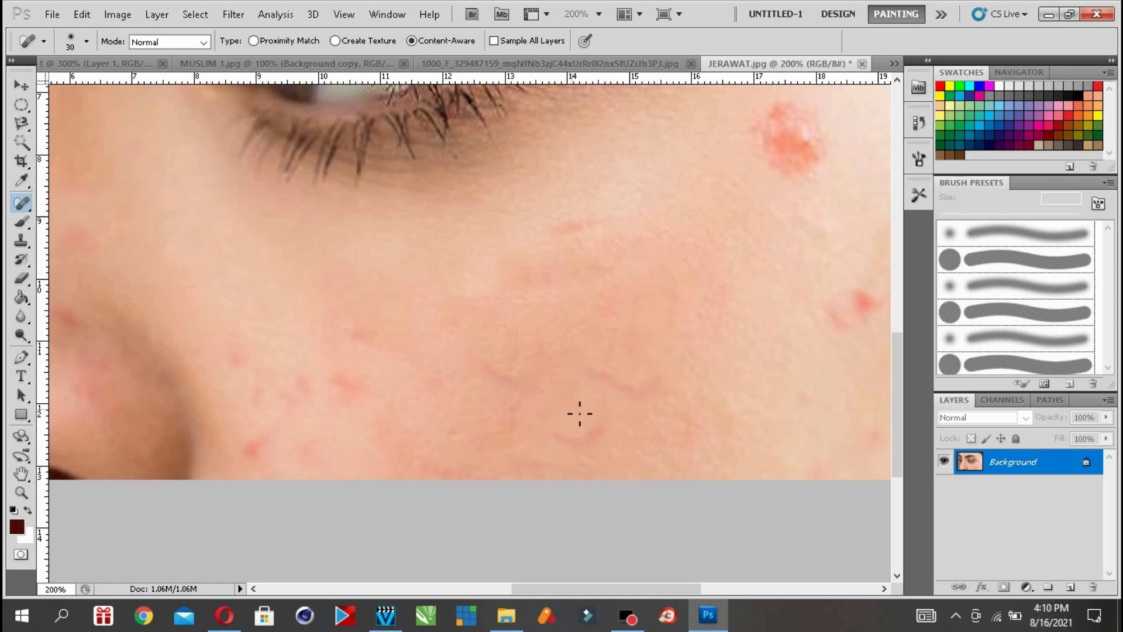
mouse_move(850, 198)
left_mouse_down()
mouse_move(782, 146)
mouse_move(778, 123)
mouse_move(819, 138)
left_mouse_up()
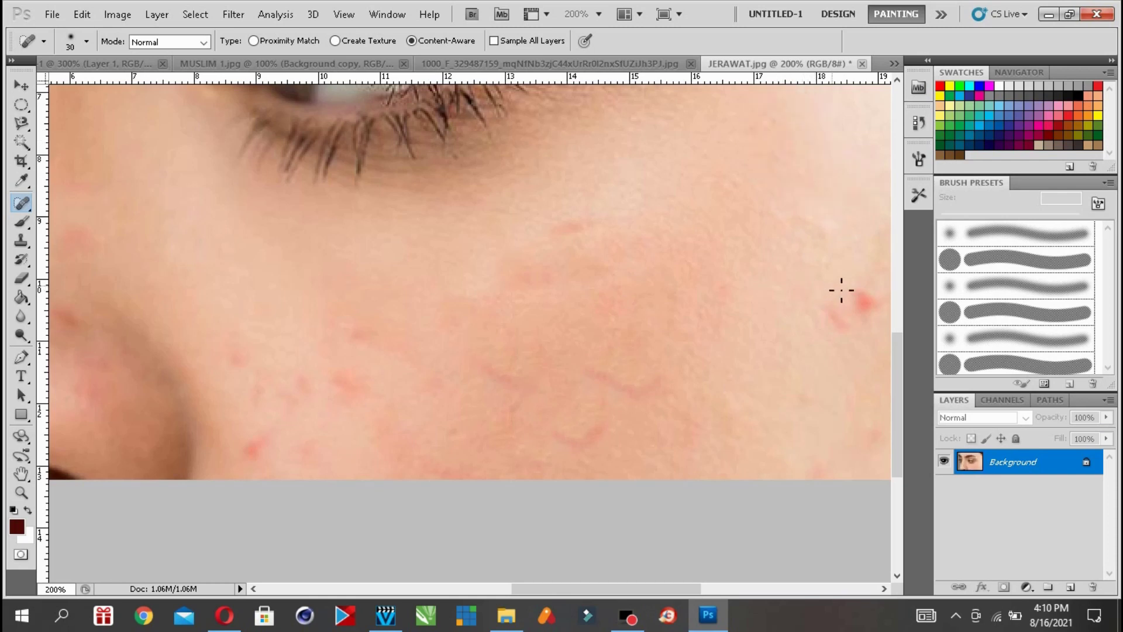
left_click_drag(870, 264, 847, 316)
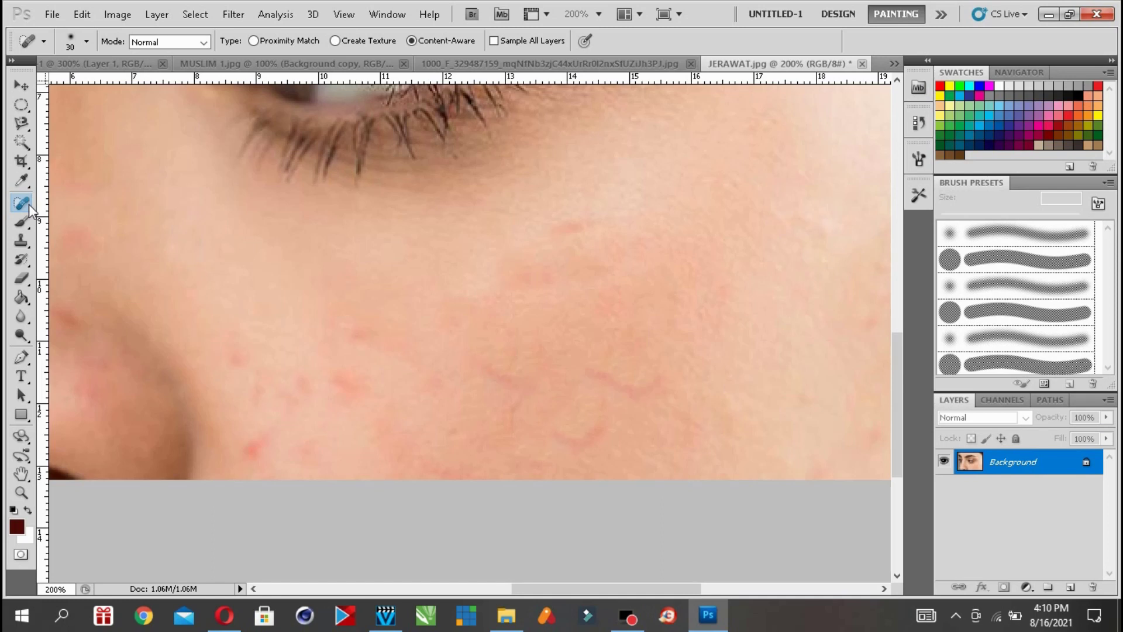
- Switch to the Patch Tool and close JERAWAT.jpg without saving the retouching
left_click(30, 205)
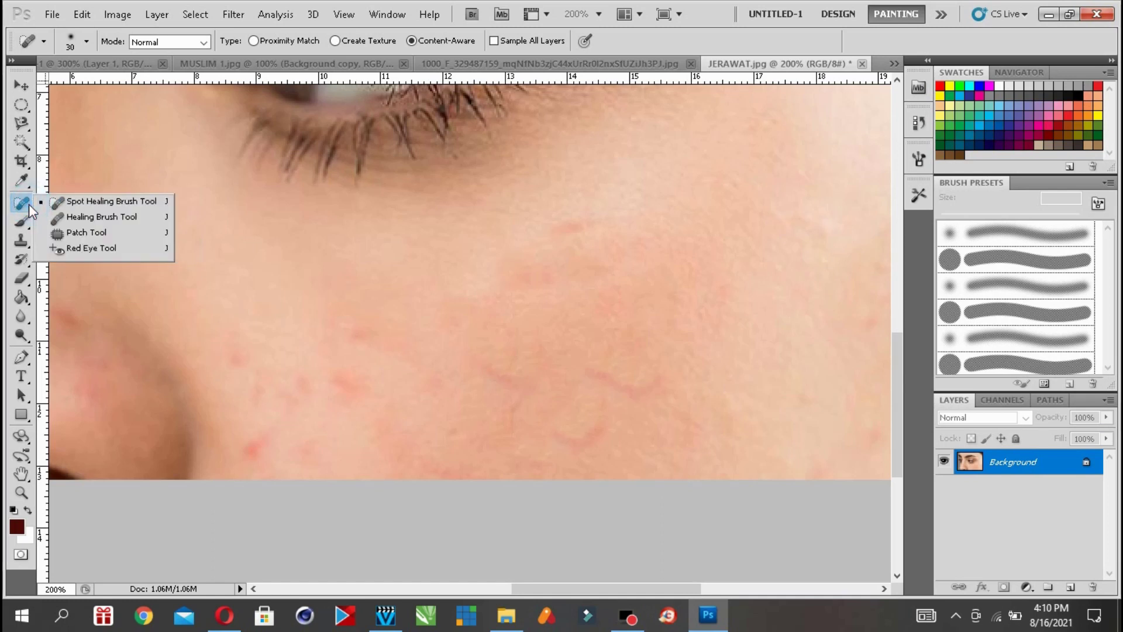
left_click(94, 234)
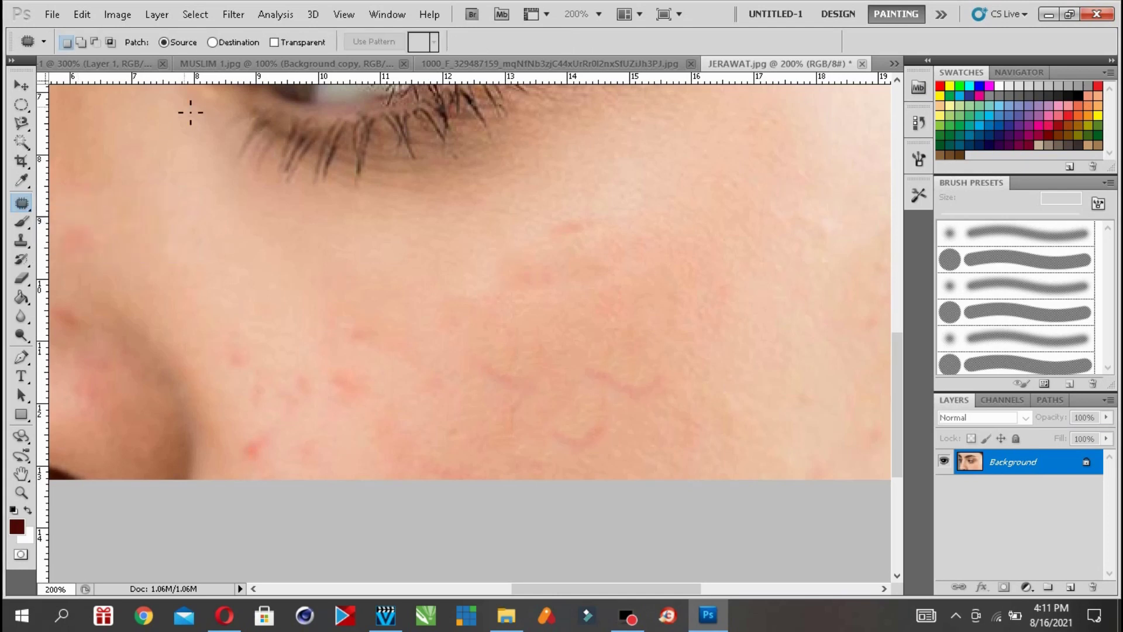
left_click(861, 63)
left_click(581, 241)
- Open the JERAWAT image again from the MATERI DESAIN GRAFIS folder
left_click(48, 15)
left_click(65, 44)
left_click_drag(459, 99, 462, 205)
left_click(423, 134)
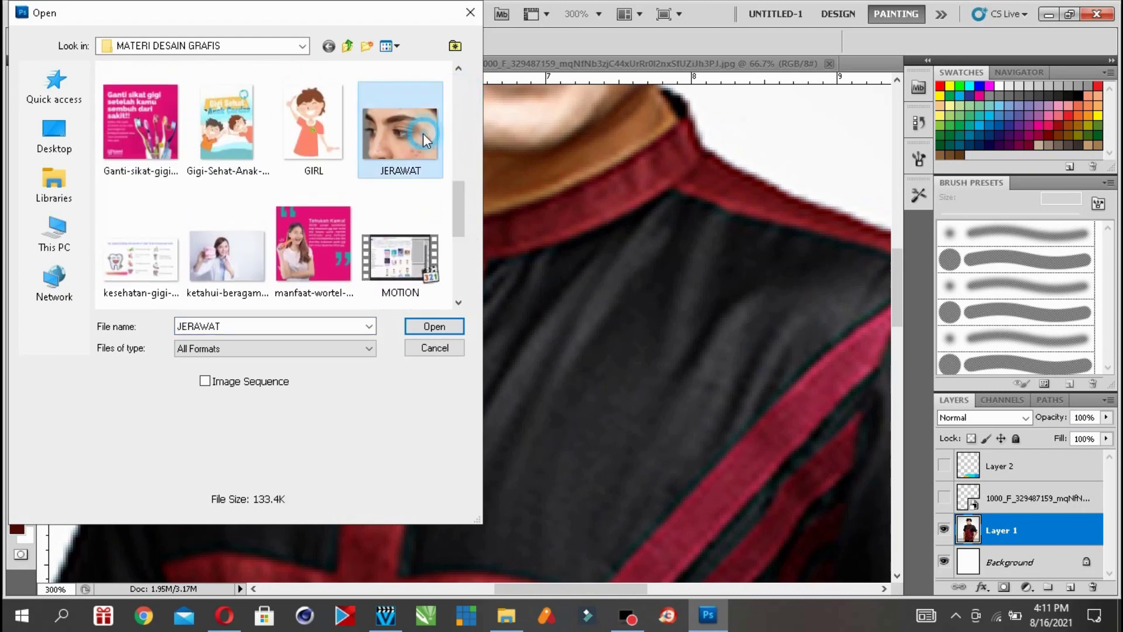
double_click(423, 133)
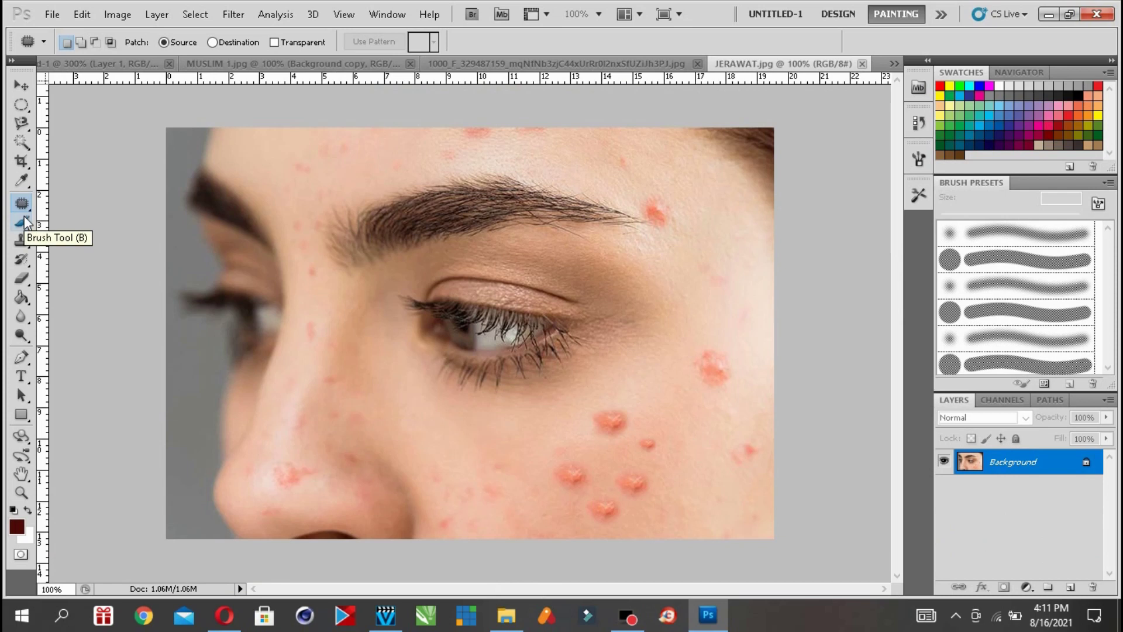
- Patch the large acne spot below the outer eye corner with clean cheek skin, using the Patch Tool in Source mode
left_click(21, 492)
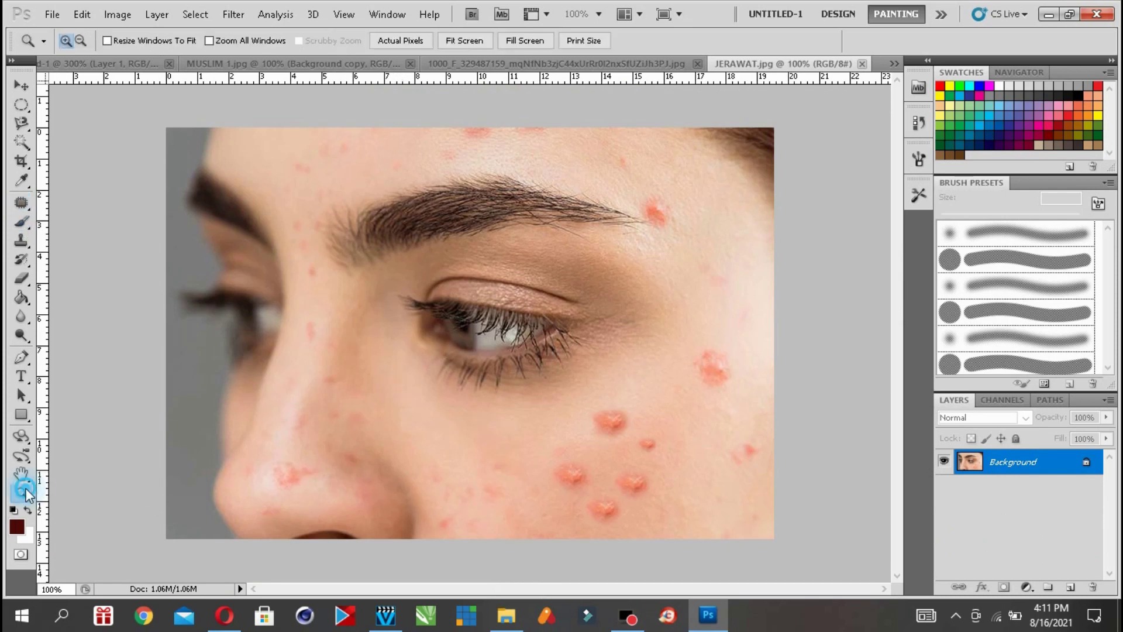
left_click(613, 520)
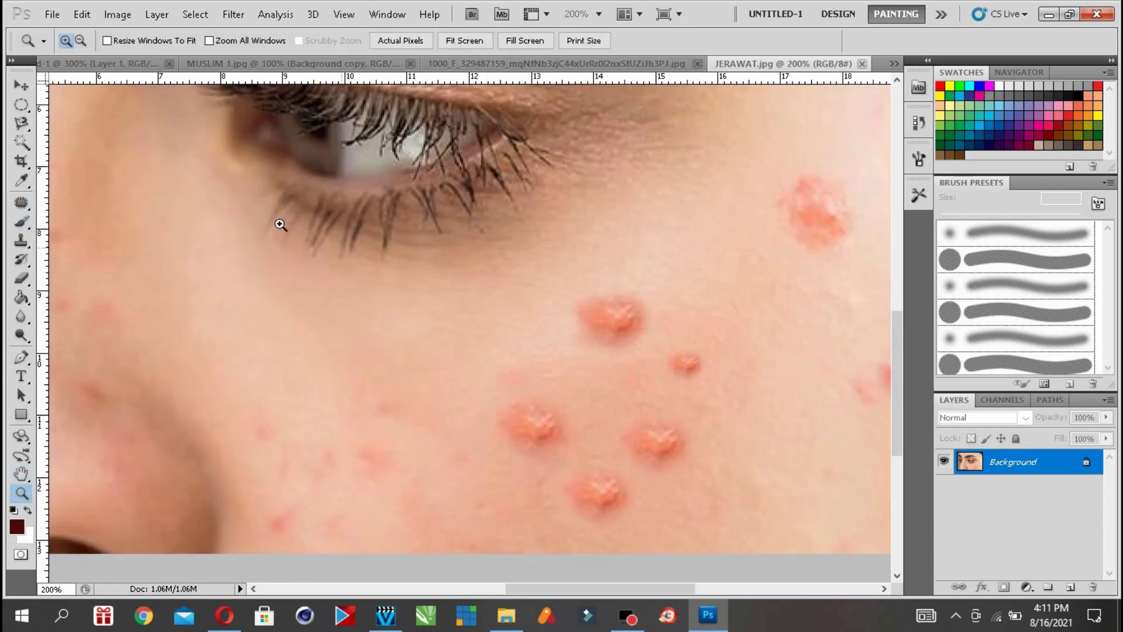
left_click(21, 203)
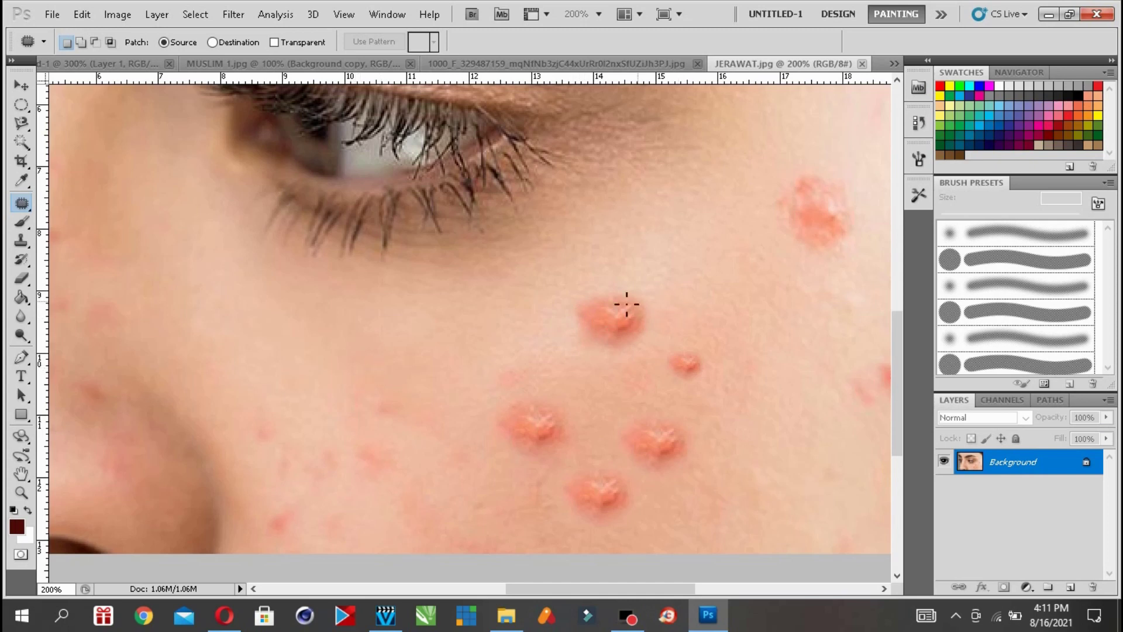
right_click(21, 202)
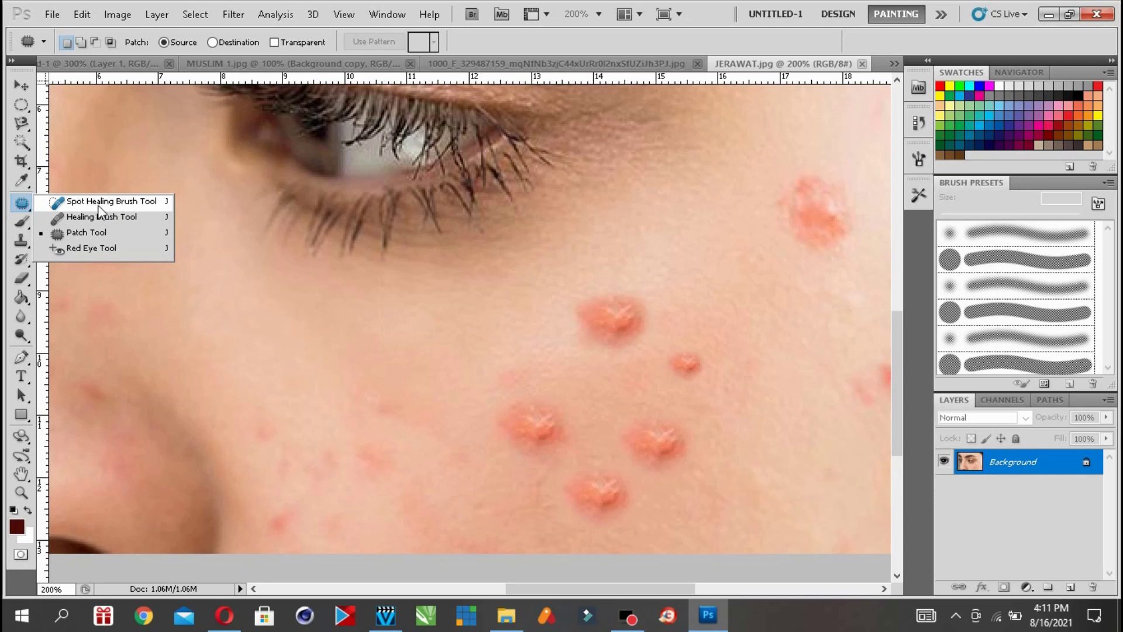
left_click(88, 232)
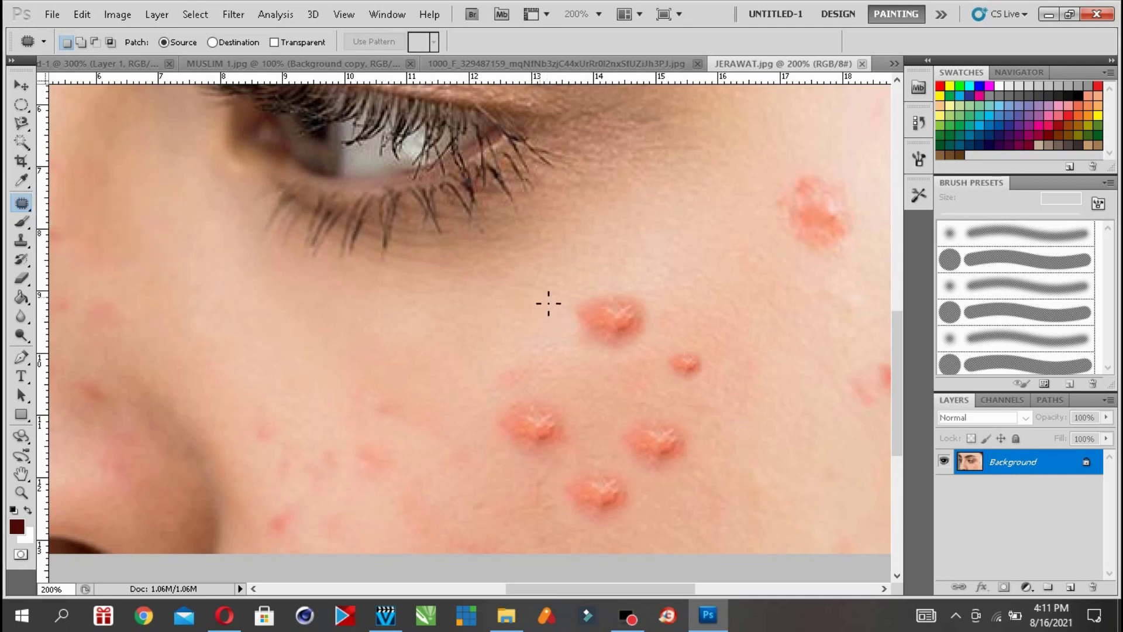
left_click_drag(548, 294, 642, 285)
left_click_drag(547, 335, 545, 294)
left_click_drag(605, 322, 355, 376)
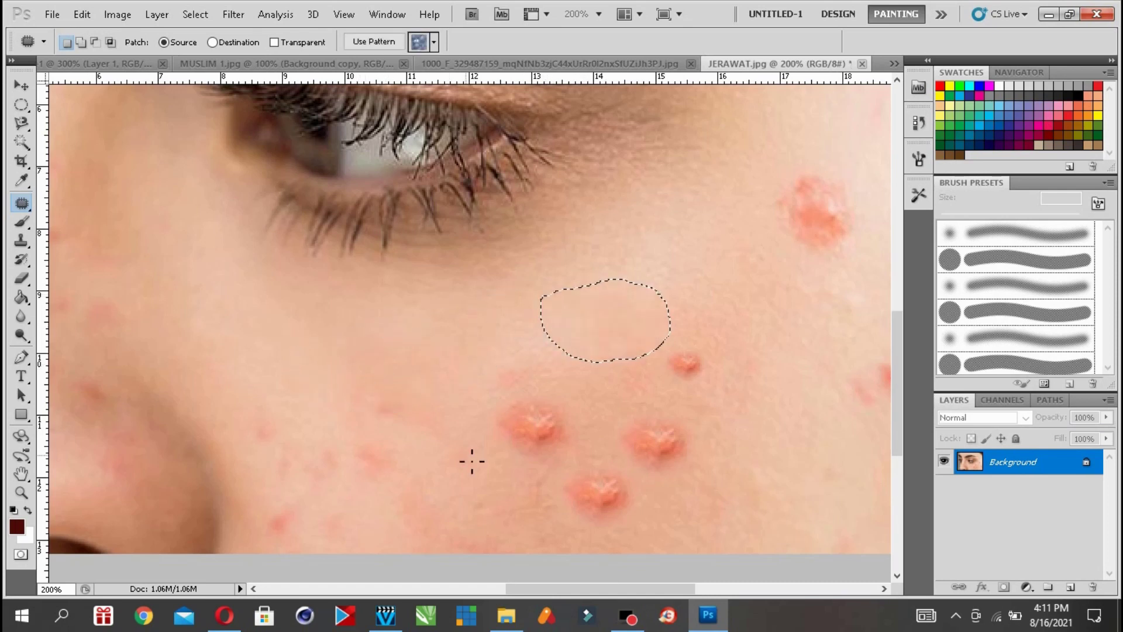
- Patch the remaining cluster of acne spots on the lower cheek with neighbouring skin and clear the selection
left_click(479, 386)
left_click_drag(479, 387, 547, 388)
mouse_move(591, 434)
left_mouse_down()
mouse_move(567, 463)
mouse_move(529, 472)
mouse_move(491, 441)
mouse_move(485, 387)
mouse_move(470, 416)
mouse_move(380, 424)
left_mouse_up()
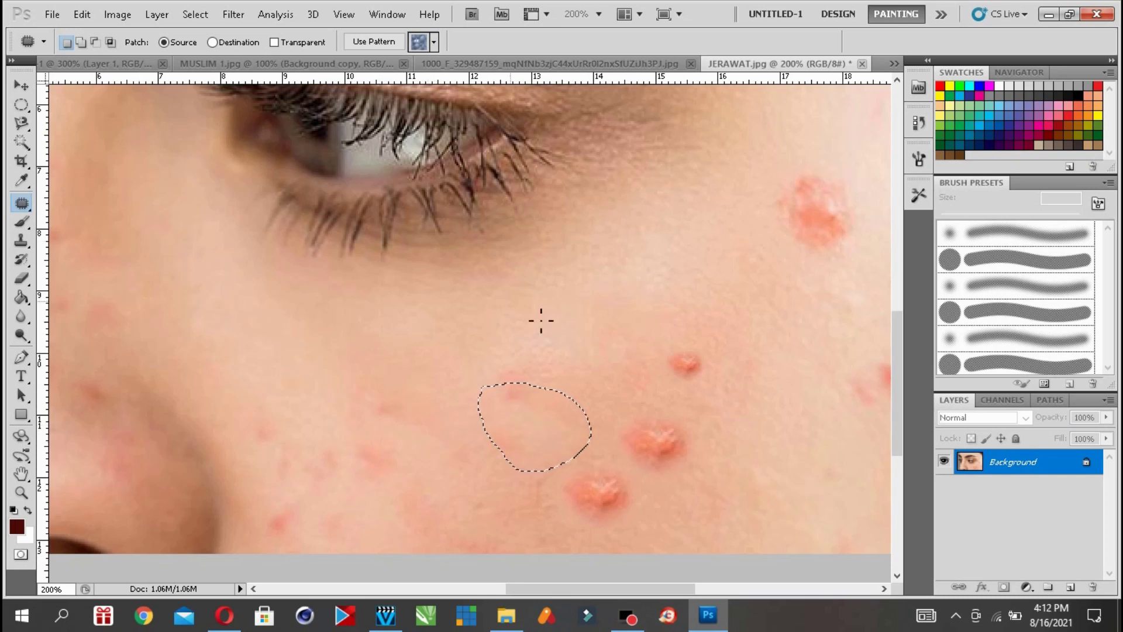
left_click(687, 308)
left_click_drag(687, 309, 607, 408)
mouse_move(557, 471)
left_mouse_down()
mouse_move(601, 531)
mouse_move(661, 526)
mouse_move(741, 446)
mouse_move(720, 335)
mouse_move(688, 310)
left_mouse_up()
left_click_drag(672, 421, 519, 446)
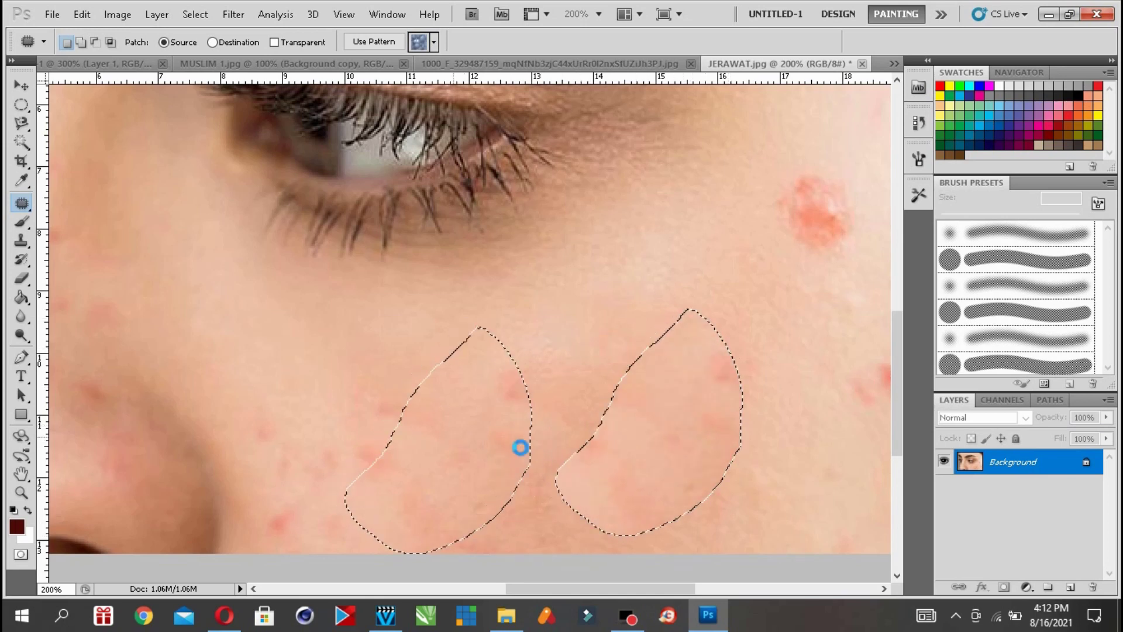
left_click(21, 105)
left_click(135, 160)
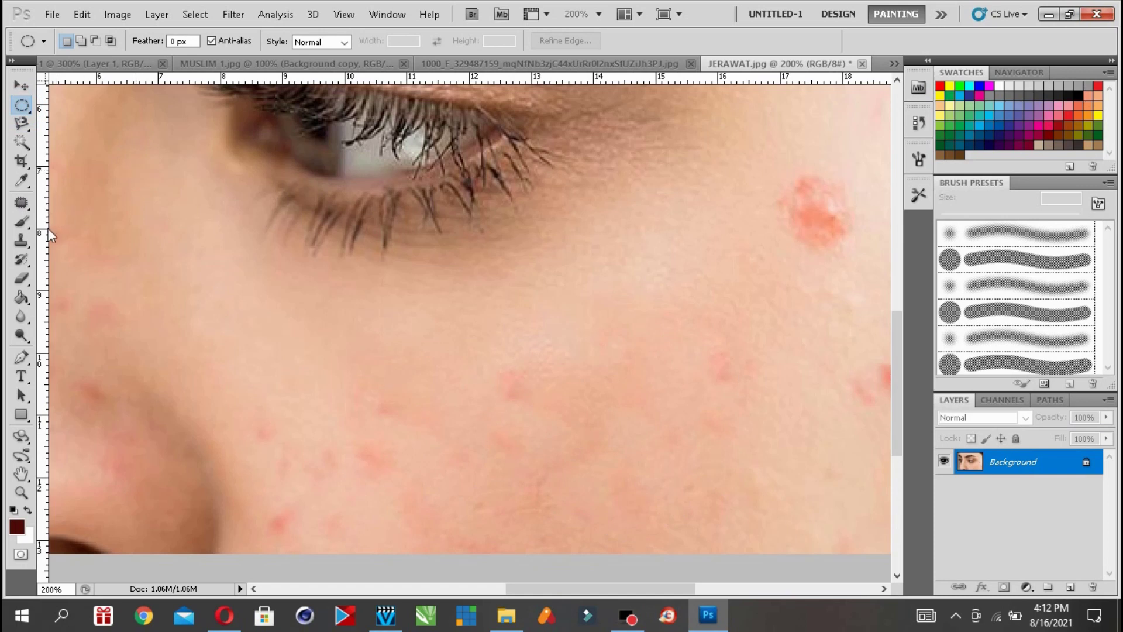
- Remove the red spots on the outer cheek and nose with the 30 px Content-Aware Spot Healing Brush
left_click(22, 203)
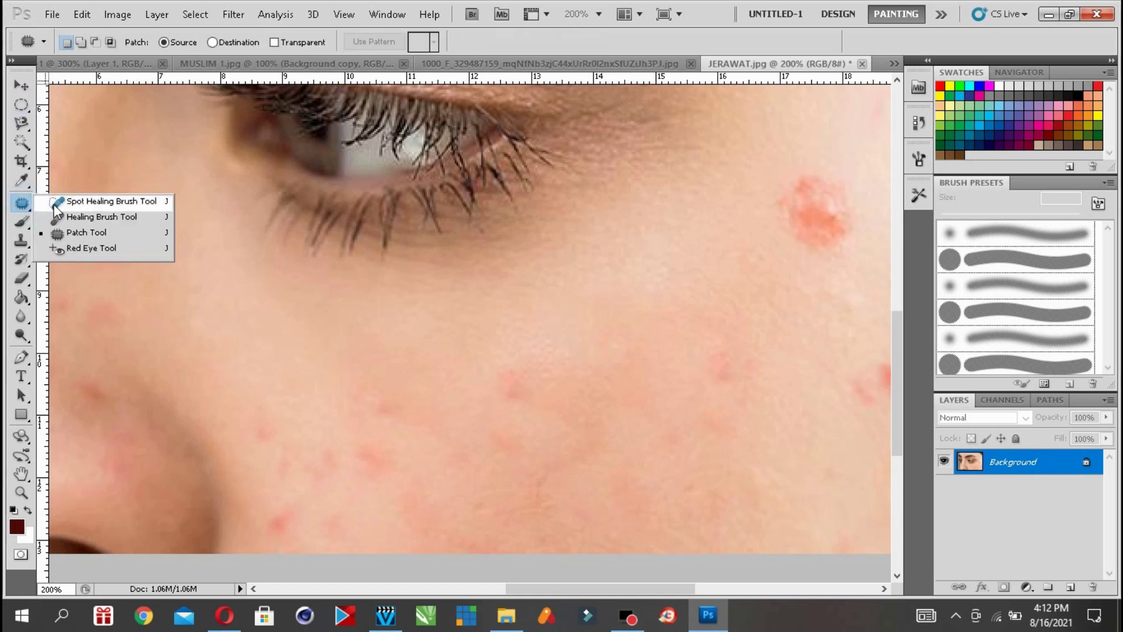
left_click(100, 201)
mouse_move(827, 268)
left_mouse_down()
mouse_move(808, 233)
mouse_move(817, 184)
mouse_move(837, 213)
mouse_move(824, 243)
left_mouse_up()
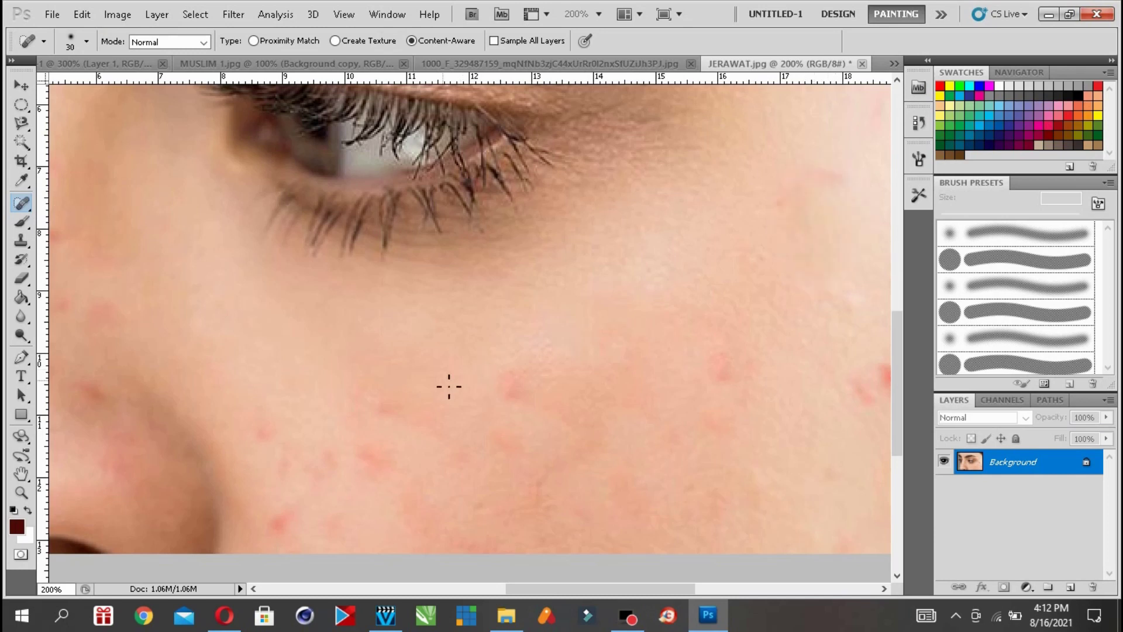
mouse_move(872, 375)
left_mouse_down()
mouse_move(869, 421)
mouse_move(851, 327)
left_mouse_up()
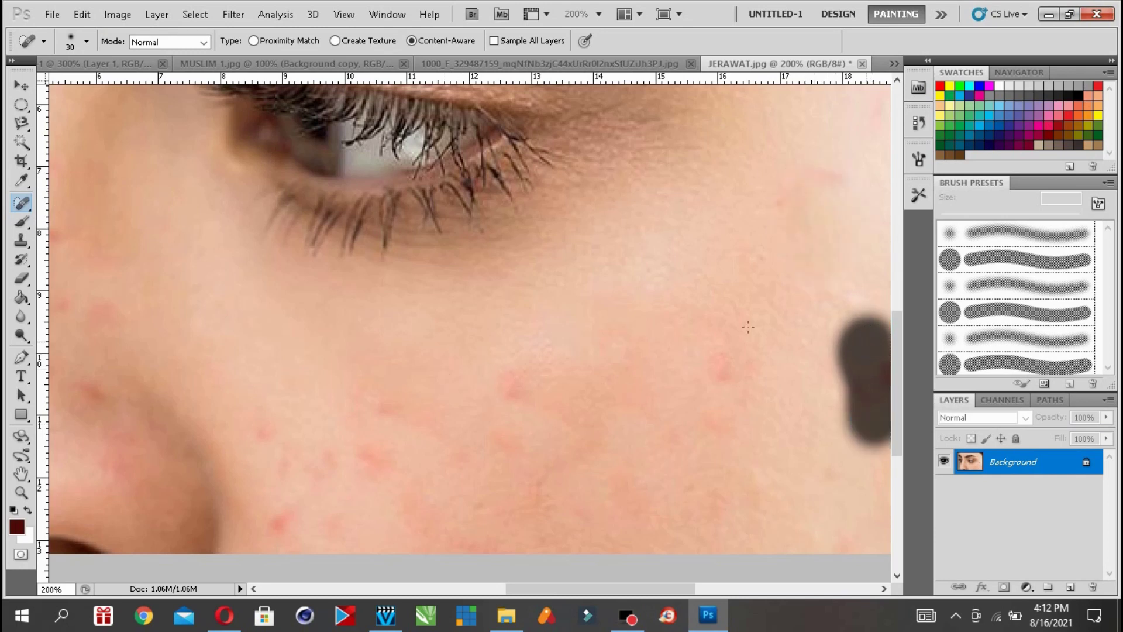
left_click_drag(835, 227, 830, 195)
left_click_drag(86, 372, 108, 427)
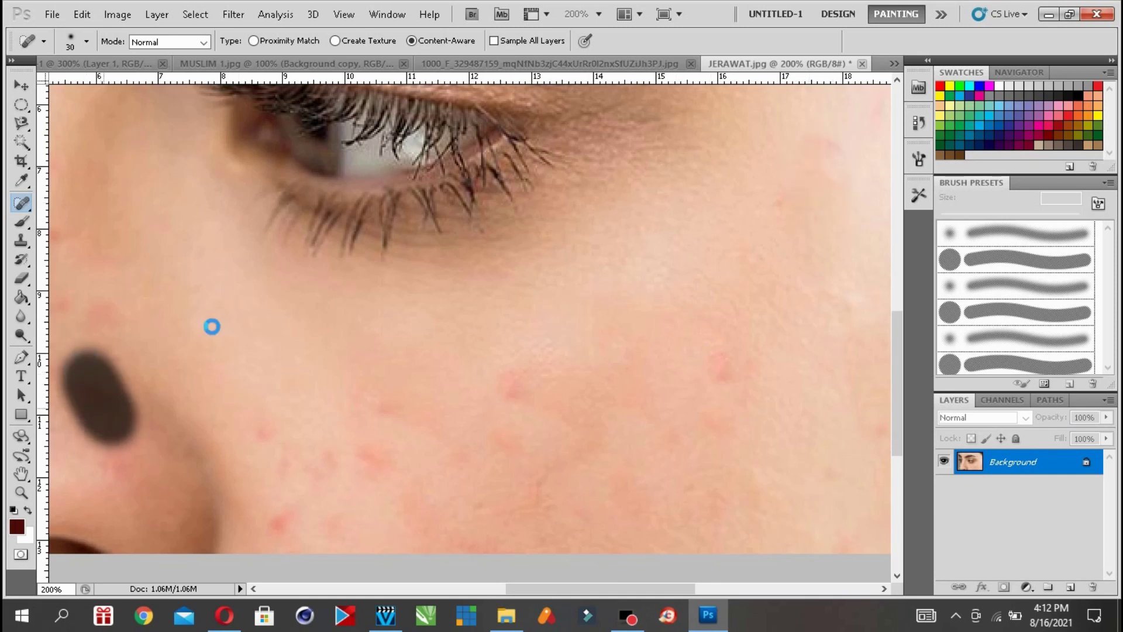
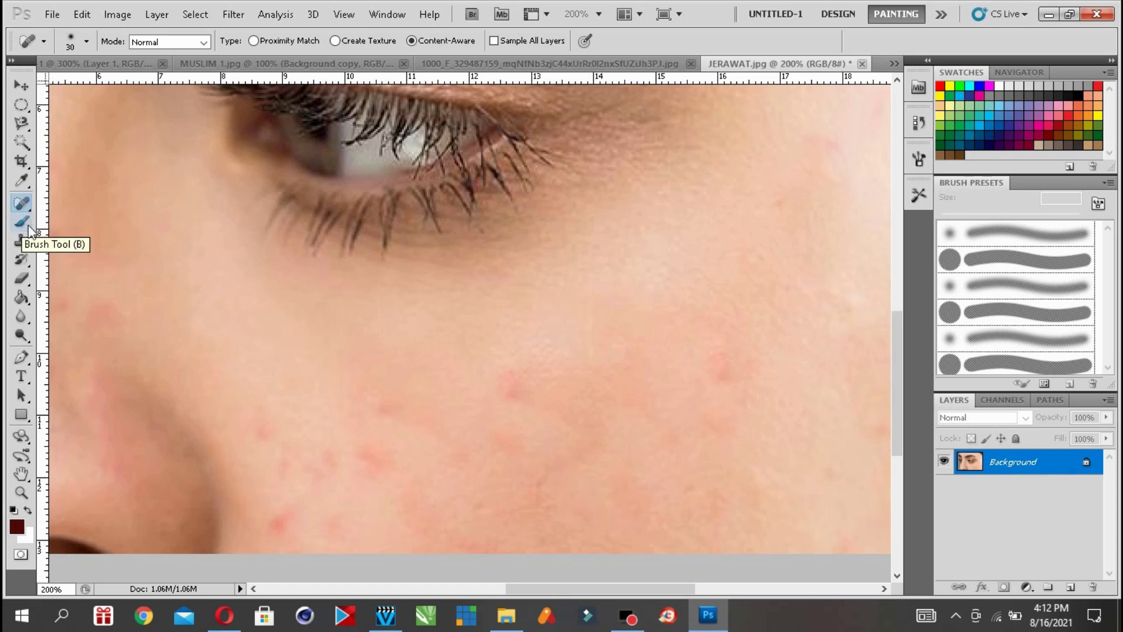
- Try the Brush Tool by painting a dark red 11 px swirl below the eye, and undo the stroke
left_click(25, 227)
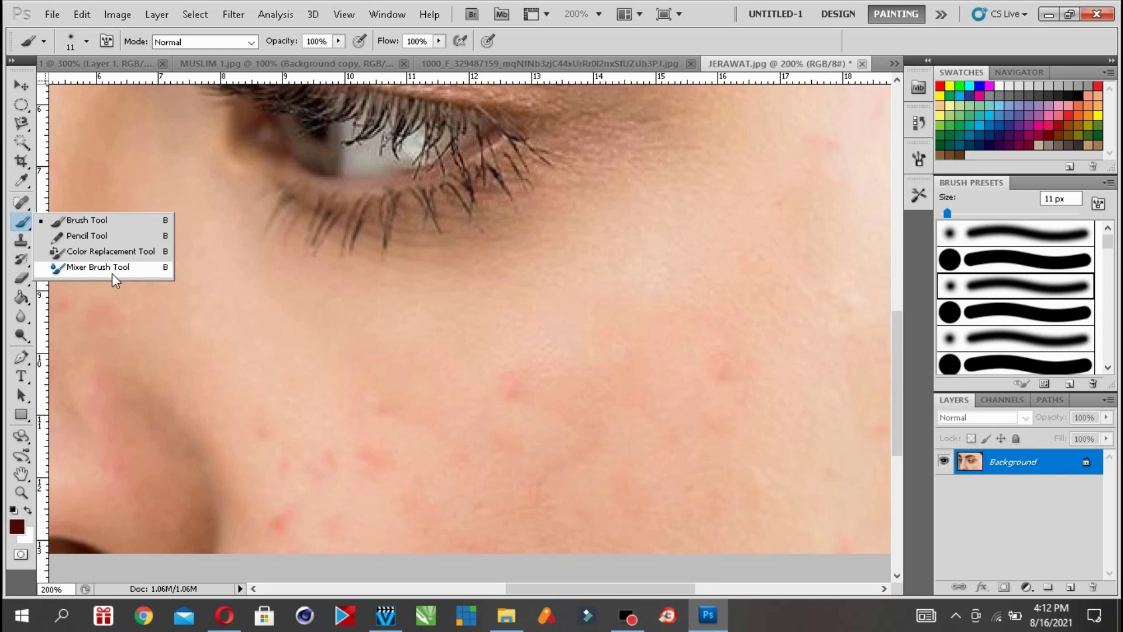
left_click(103, 227)
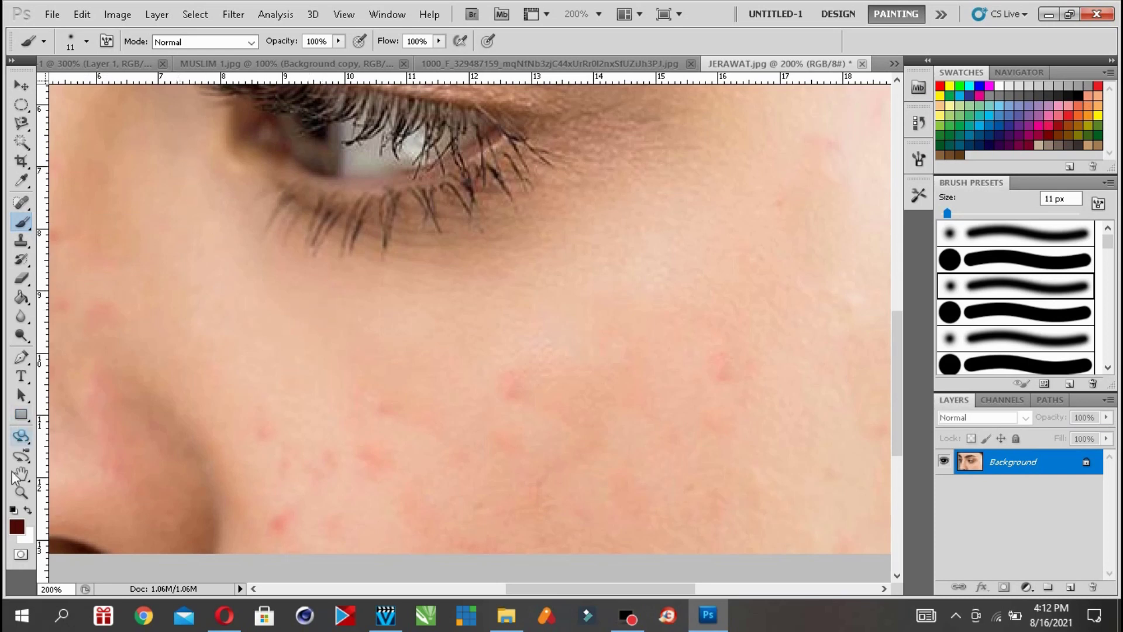
mouse_move(165, 290)
left_mouse_down()
mouse_move(372, 409)
mouse_move(434, 277)
mouse_move(360, 347)
mouse_move(358, 292)
mouse_move(358, 357)
left_mouse_up()
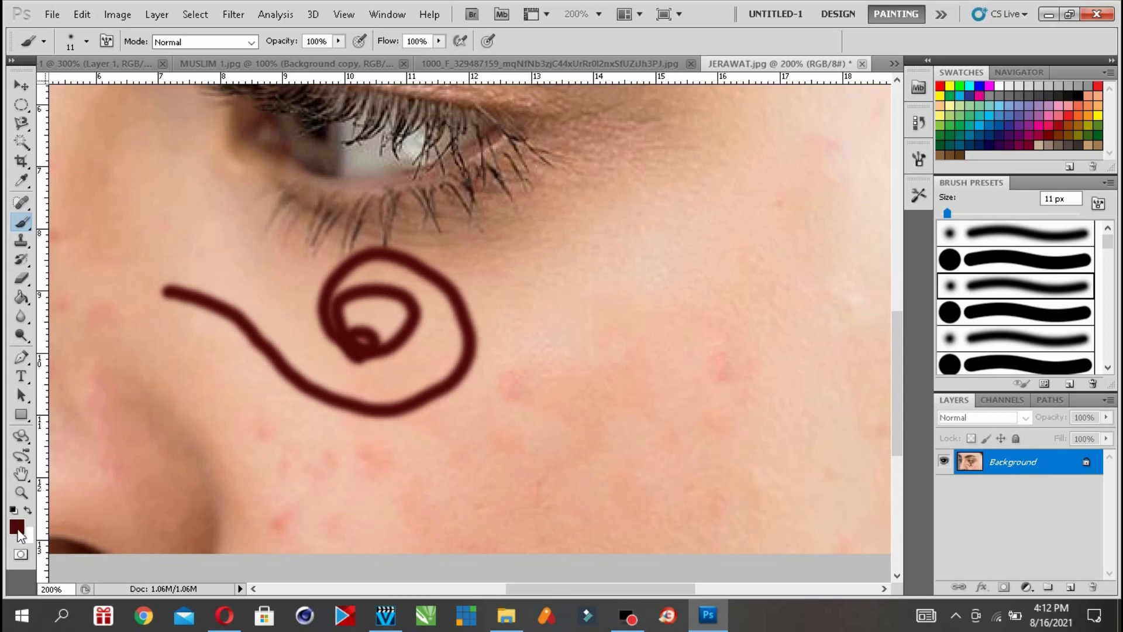
left_click(87, 16)
left_click(128, 30)
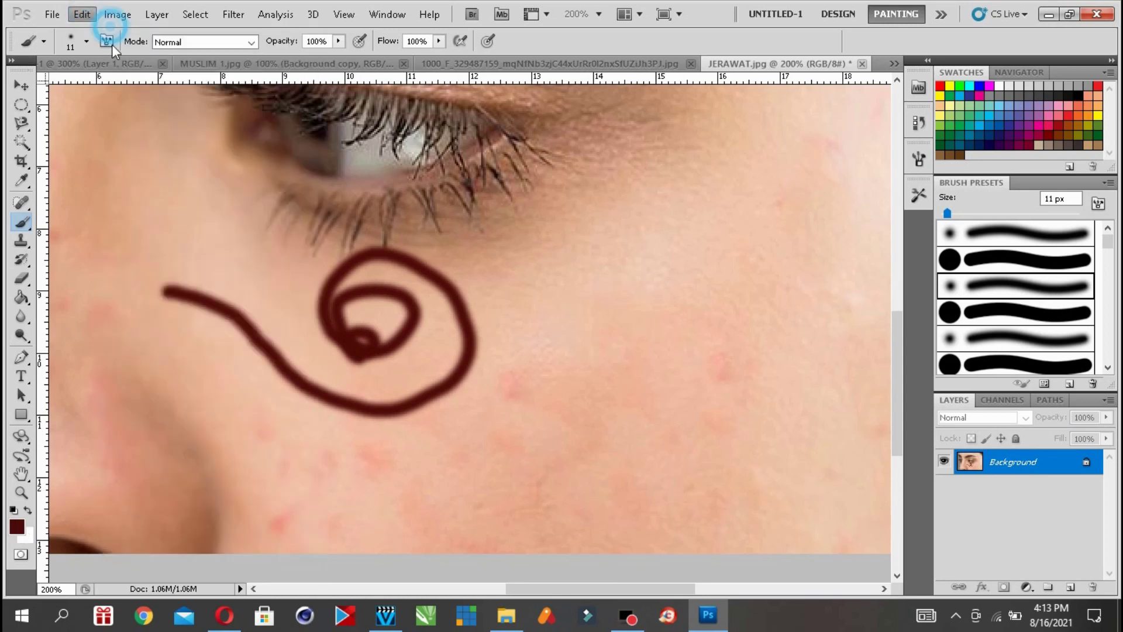
- Set the brush size to 32 px and its hardness to 10%
left_click(87, 43)
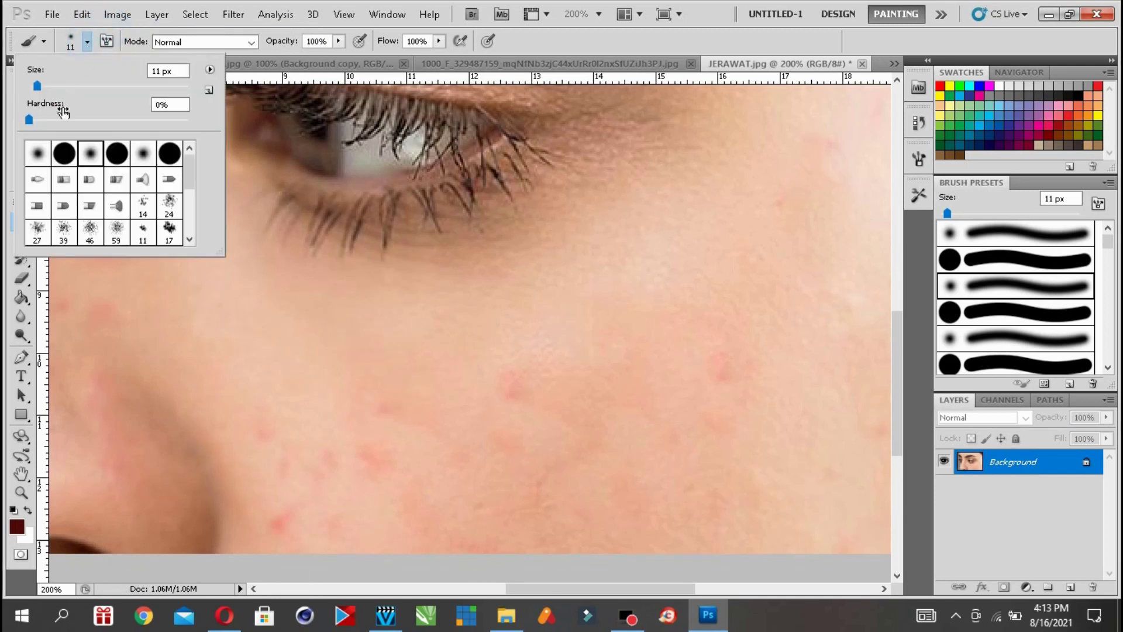
left_click(87, 42)
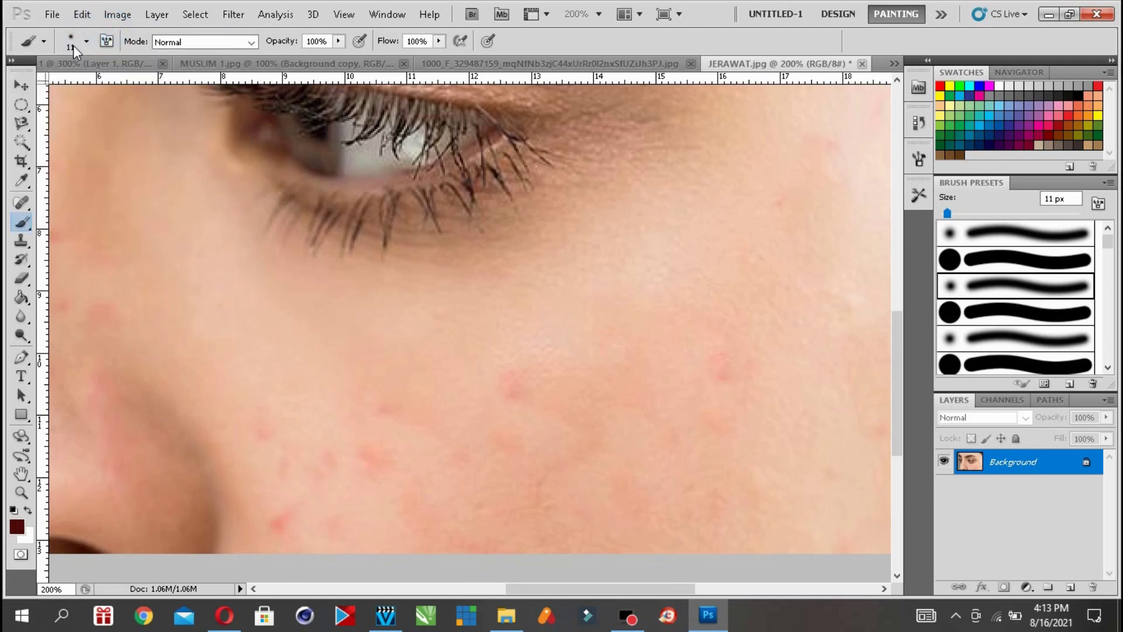
left_click(86, 43)
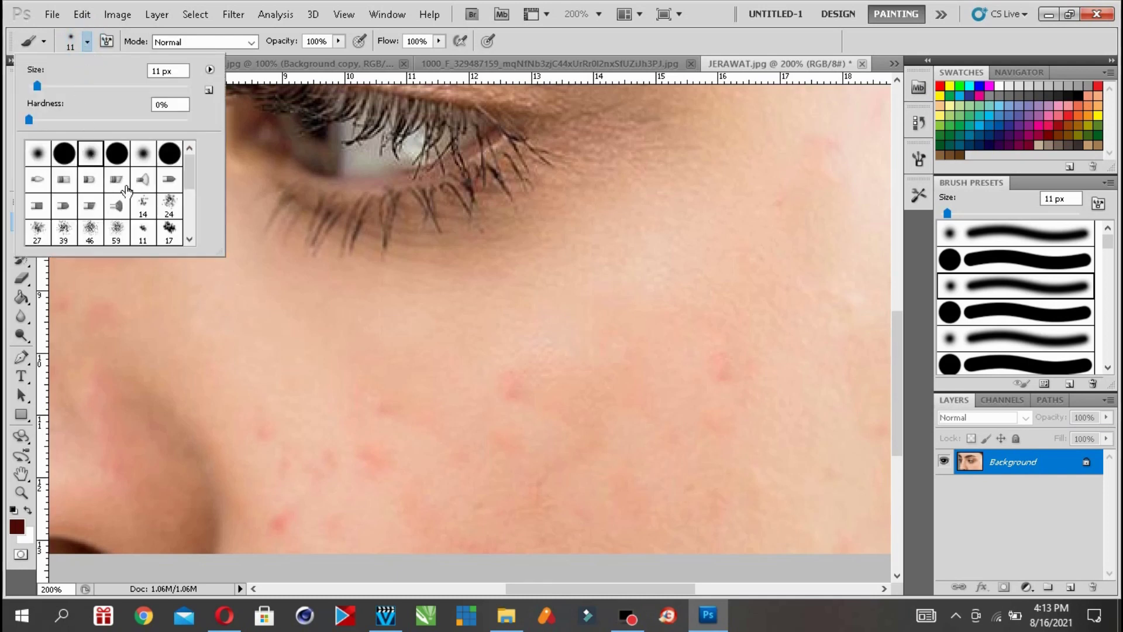
left_click_drag(39, 86, 49, 120)
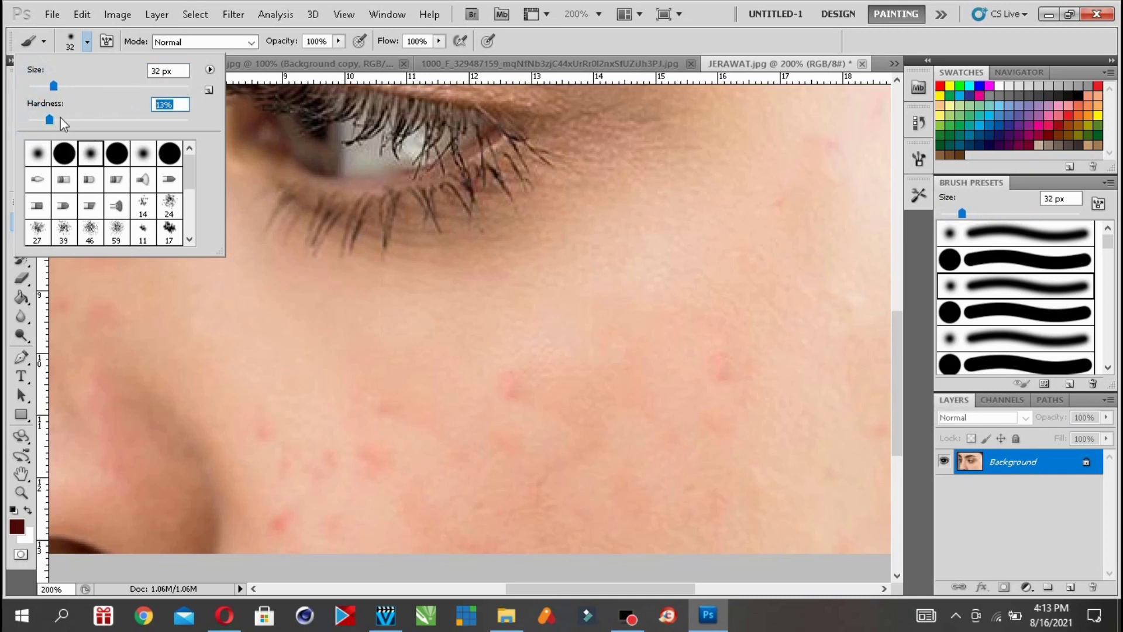
mouse_move(50, 121)
left_mouse_down()
mouse_move(114, 121)
mouse_move(45, 121)
left_mouse_up()
- Choose the 29 px star brush tip and set the foreground color to bright yellow
left_click_drag(192, 173, 185, 215)
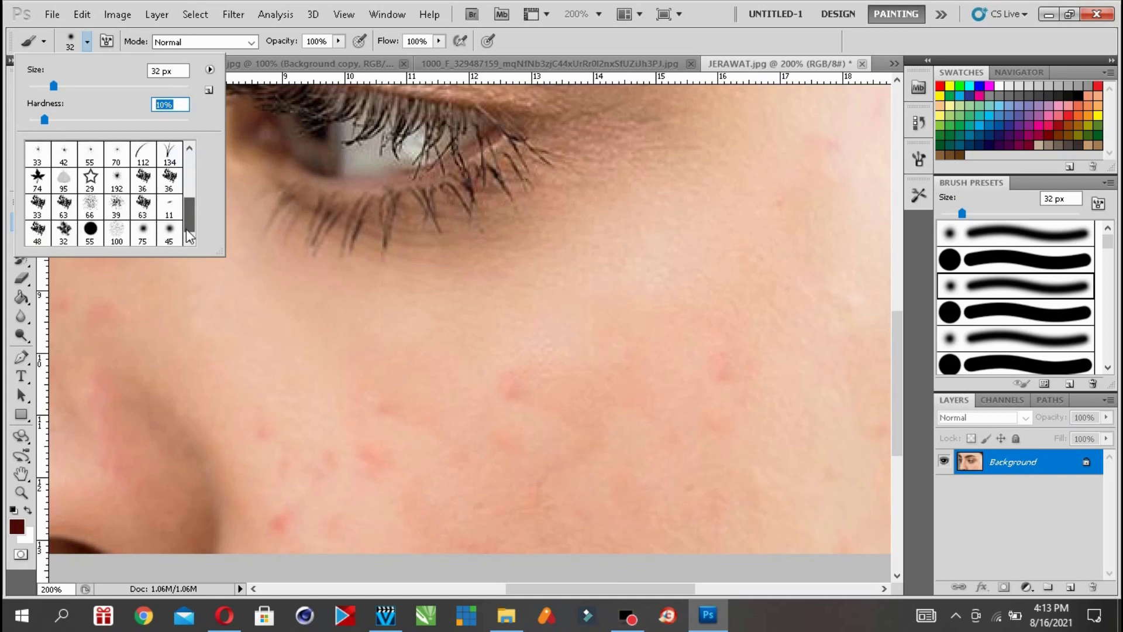
left_click(91, 178)
left_click(21, 525)
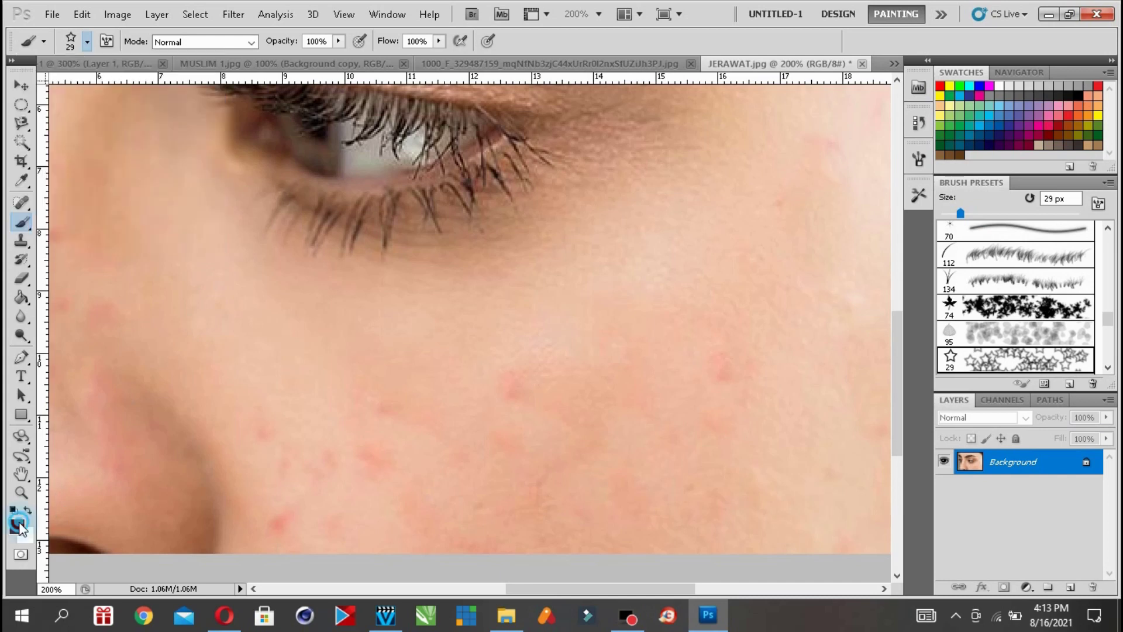
left_click(21, 526)
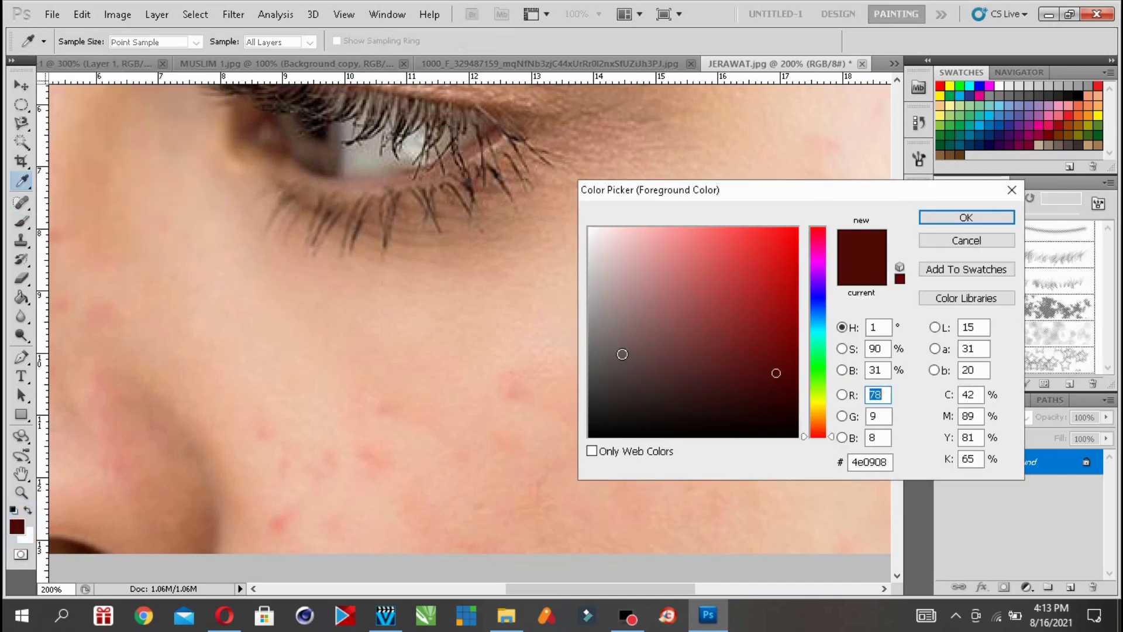
left_click(818, 405)
left_click(781, 243)
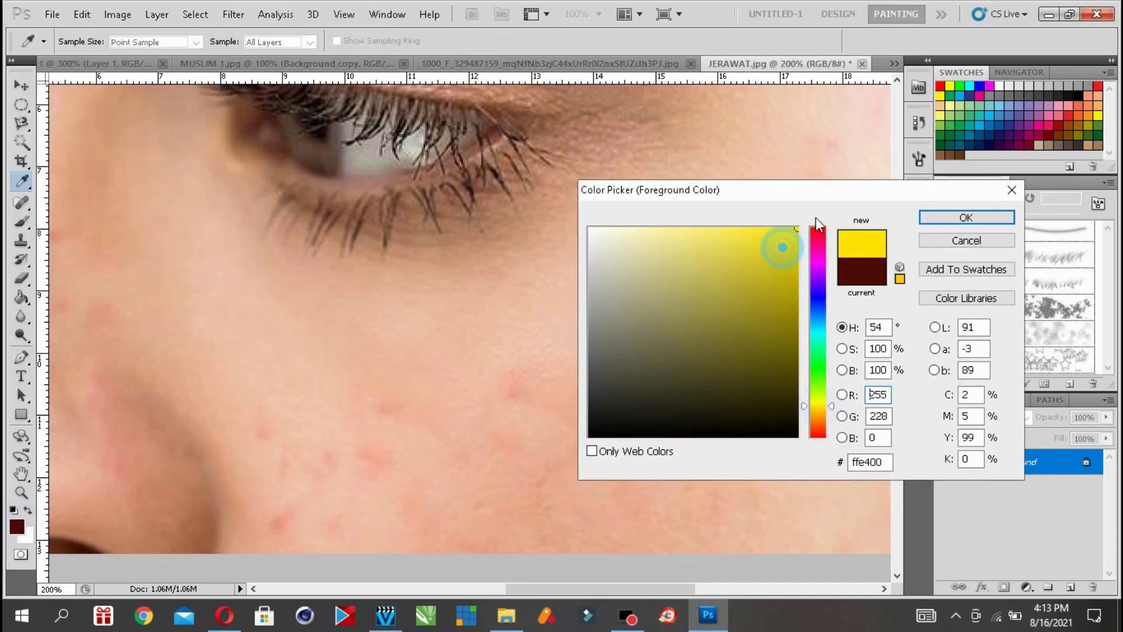
left_click(934, 220)
- Try the star brush by scattering yellow stars across the cheek, and undo the strokes
mouse_move(274, 297)
left_mouse_down()
mouse_move(344, 358)
mouse_move(403, 367)
mouse_move(567, 320)
mouse_move(686, 236)
left_mouse_up()
mouse_move(755, 286)
left_mouse_down()
mouse_move(614, 503)
mouse_move(433, 527)
left_mouse_up()
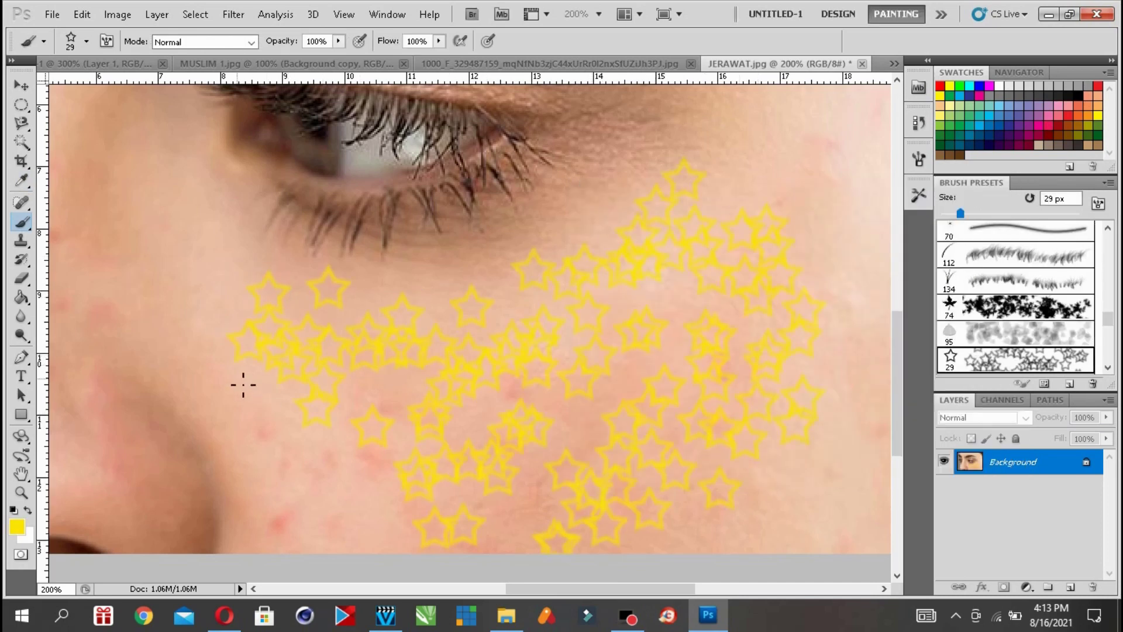
left_click(83, 15)
left_click(114, 33)
key("ctrl+alt+z")
key("ctrl+alt+z")
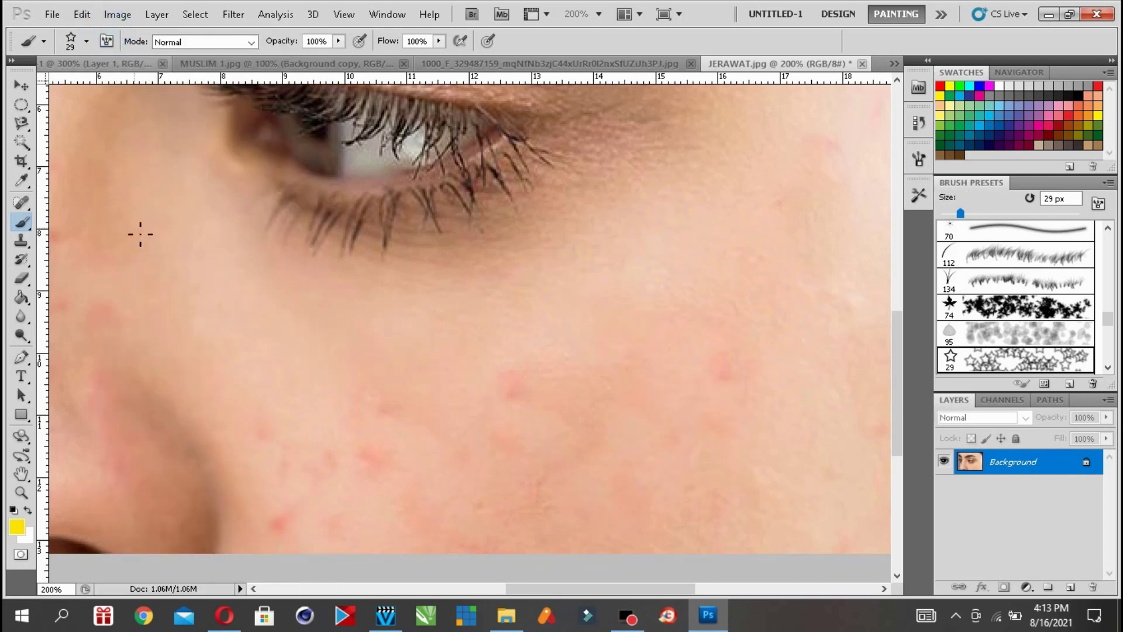
- Activate the Pencil Tool and paint a large solid yellow blob on the middle of the cheek
right_click(22, 228)
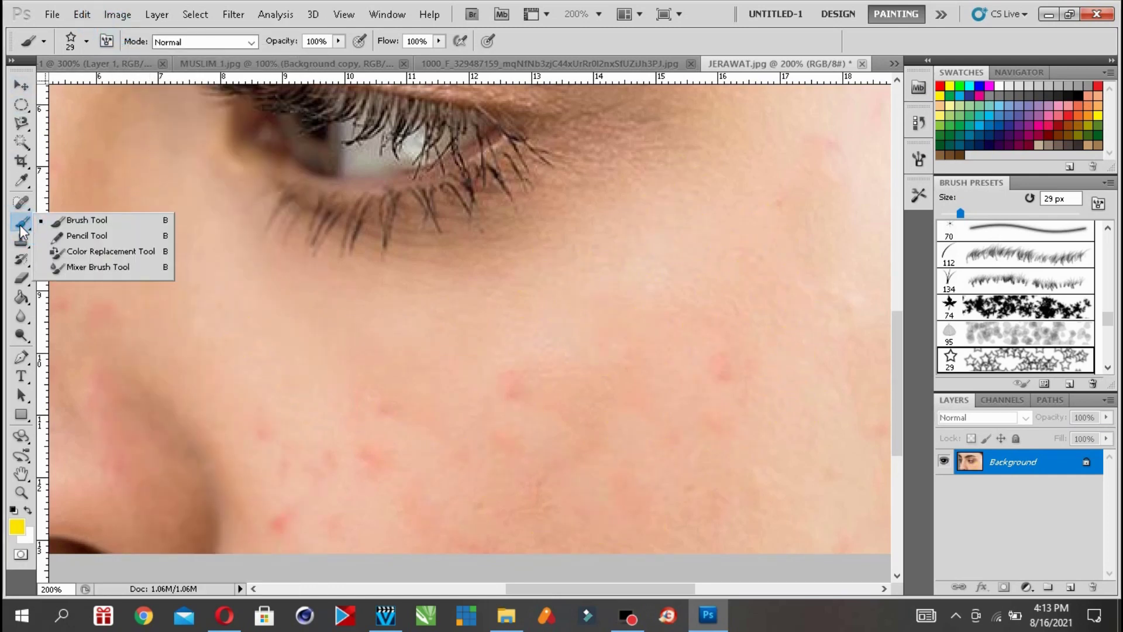
left_click(77, 236)
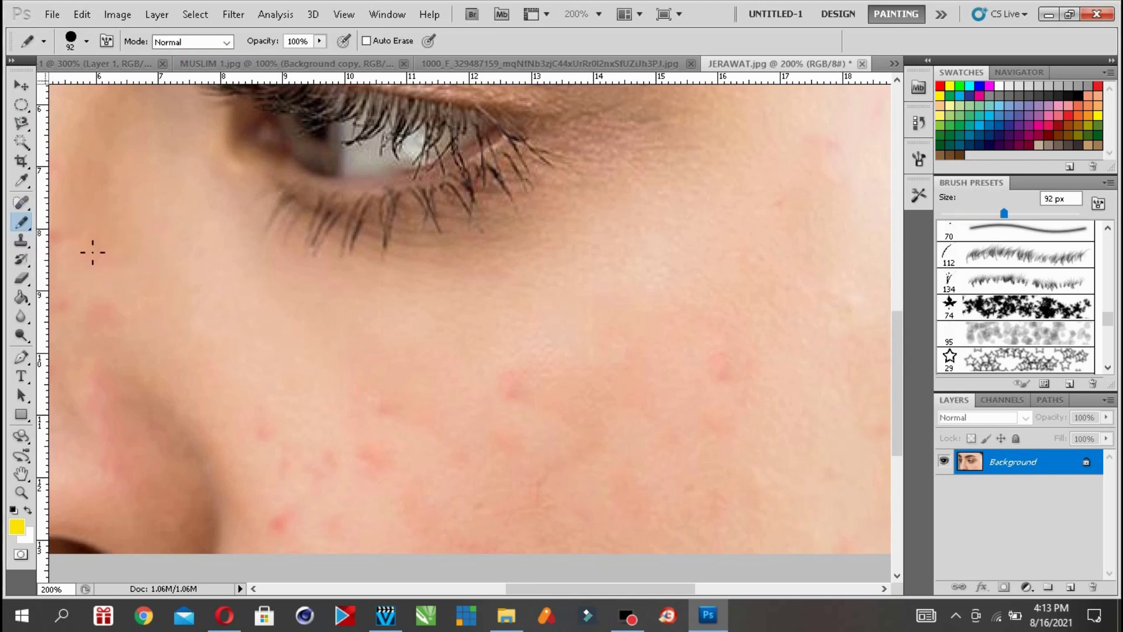
left_click(87, 41)
left_click_drag(101, 85, 91, 86)
mouse_move(509, 375)
left_mouse_down()
mouse_move(539, 308)
mouse_move(546, 409)
mouse_move(515, 453)
left_mouse_up()
- Reduce the pencil size to 13 px and draw a yellow arch between the nose and the blob
left_click(87, 41)
left_click_drag(93, 87, 38, 86)
mouse_move(217, 393)
left_mouse_down()
mouse_move(247, 297)
mouse_move(285, 278)
mouse_move(321, 312)
mouse_move(342, 393)
left_mouse_up()
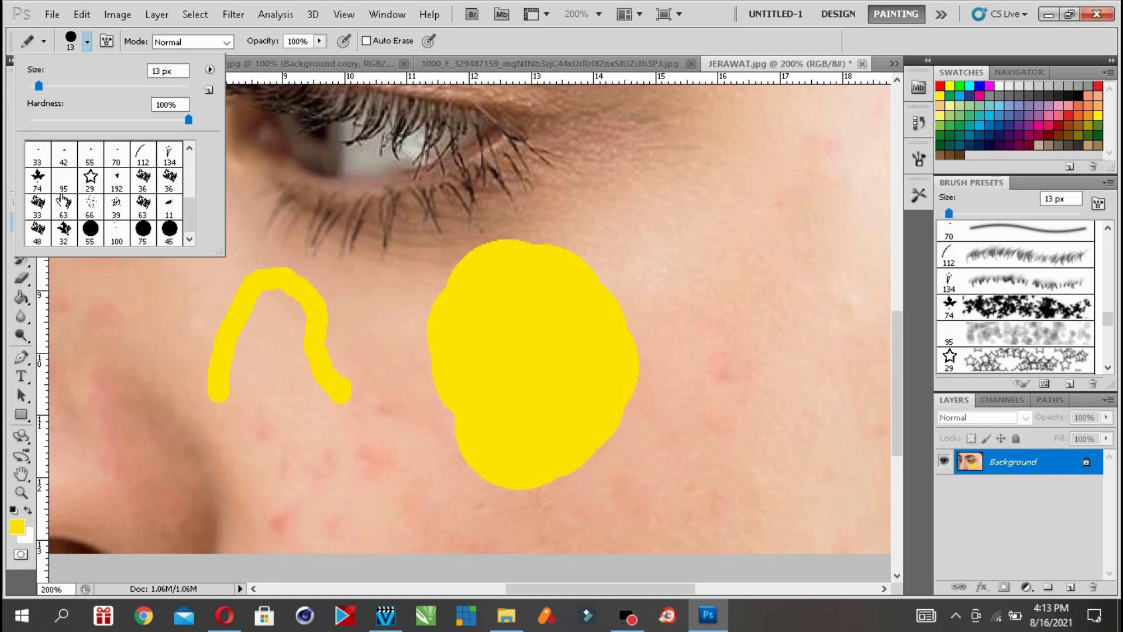
- Choose the pencil tip labelled 55, reduce it to 9 px, and draw a short thin yellow line on the upper cheek
left_click(91, 154)
left_click_drag(68, 88, 35, 86)
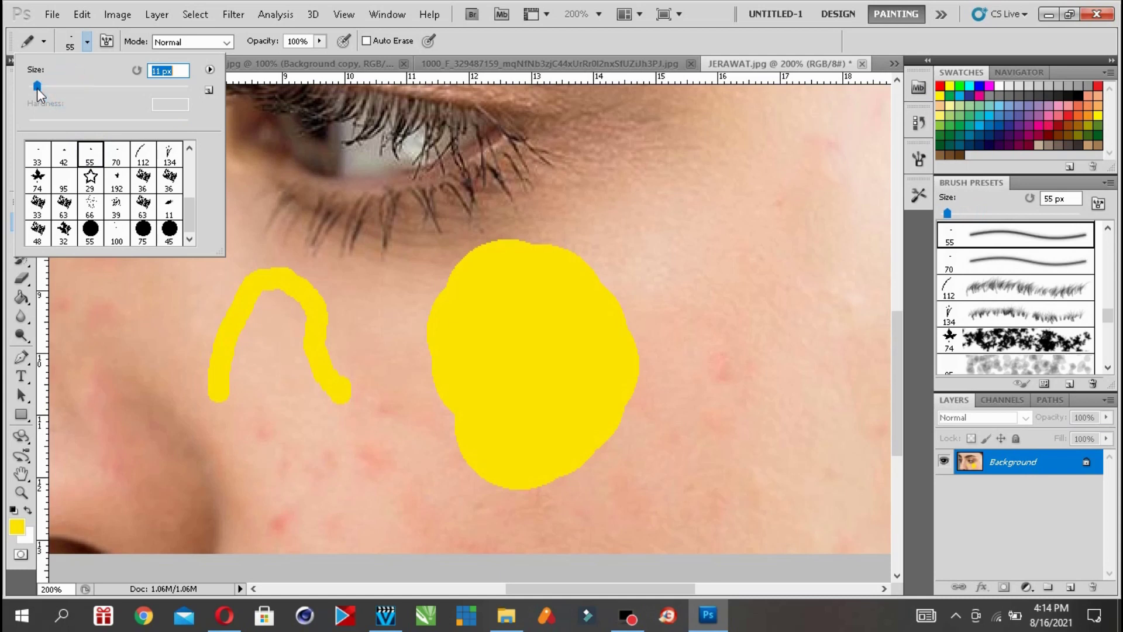
mouse_move(673, 245)
left_mouse_down()
mouse_move(677, 205)
mouse_move(751, 214)
left_mouse_up()
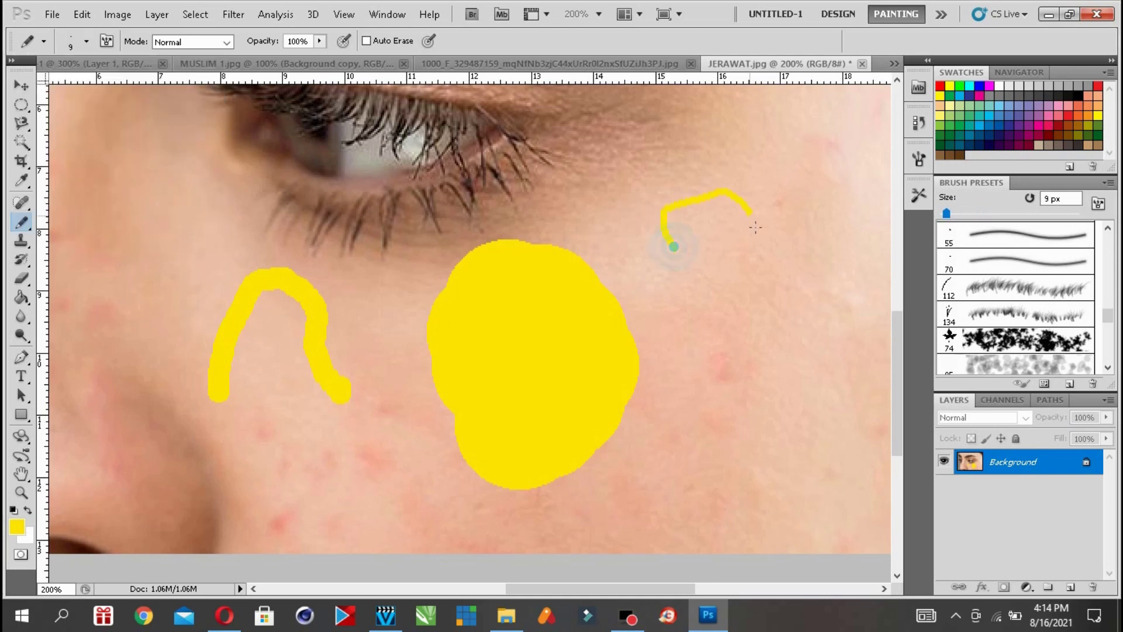
- Extend the thin yellow pencil line from the upper cheek down around the blob to just below it
mouse_move(695, 438)
left_mouse_down()
mouse_move(677, 468)
mouse_move(572, 500)
left_mouse_up()
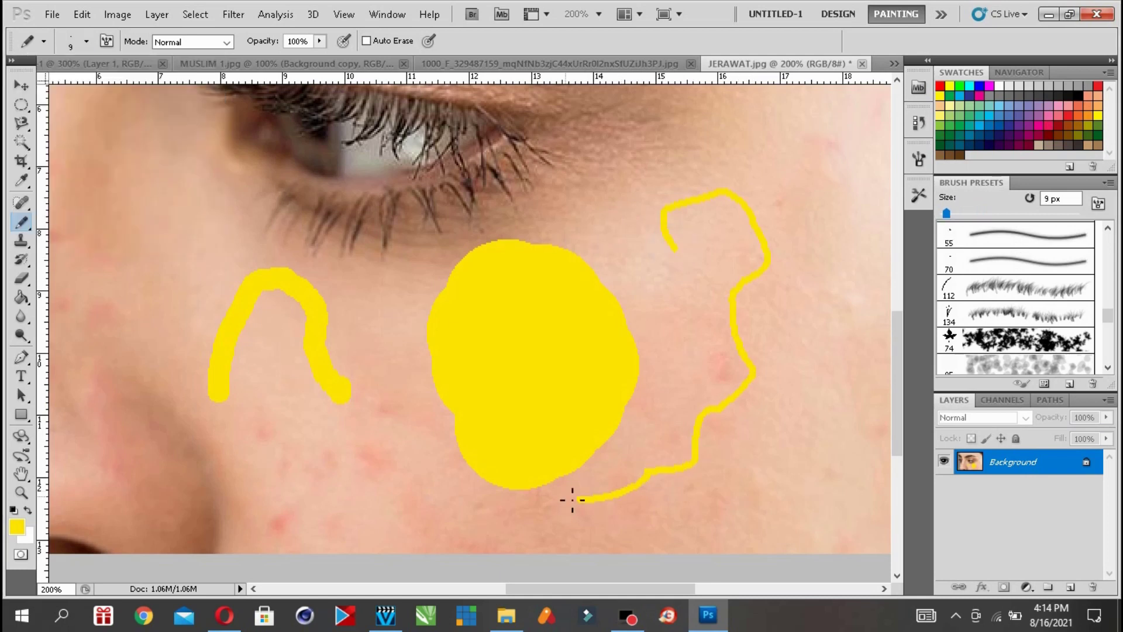
left_click(87, 41)
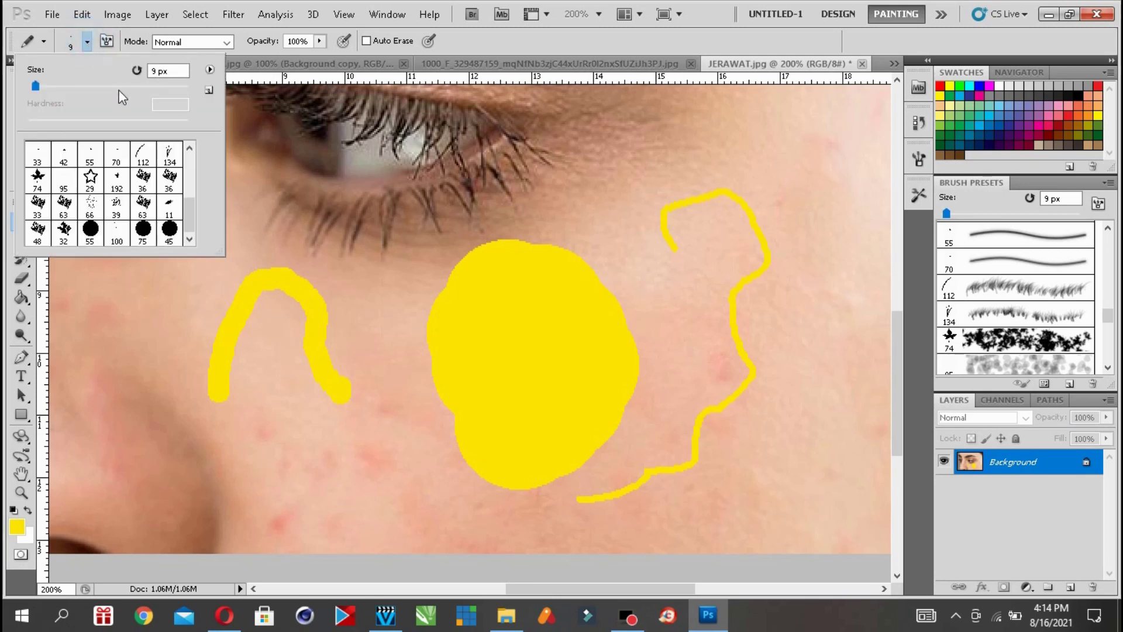
left_click(21, 279)
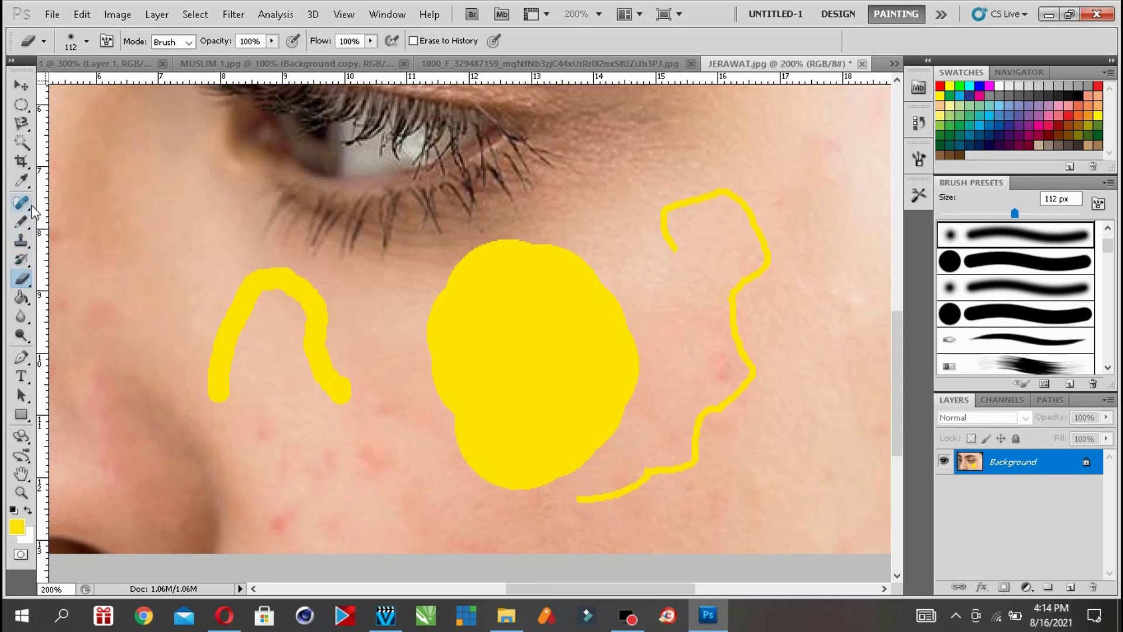
- With the Brush Tool, choose a soft round tip, enlarge it to 83 px, and paint yellow over the cheek between the arch and the blob
left_click(24, 221)
left_click(70, 221)
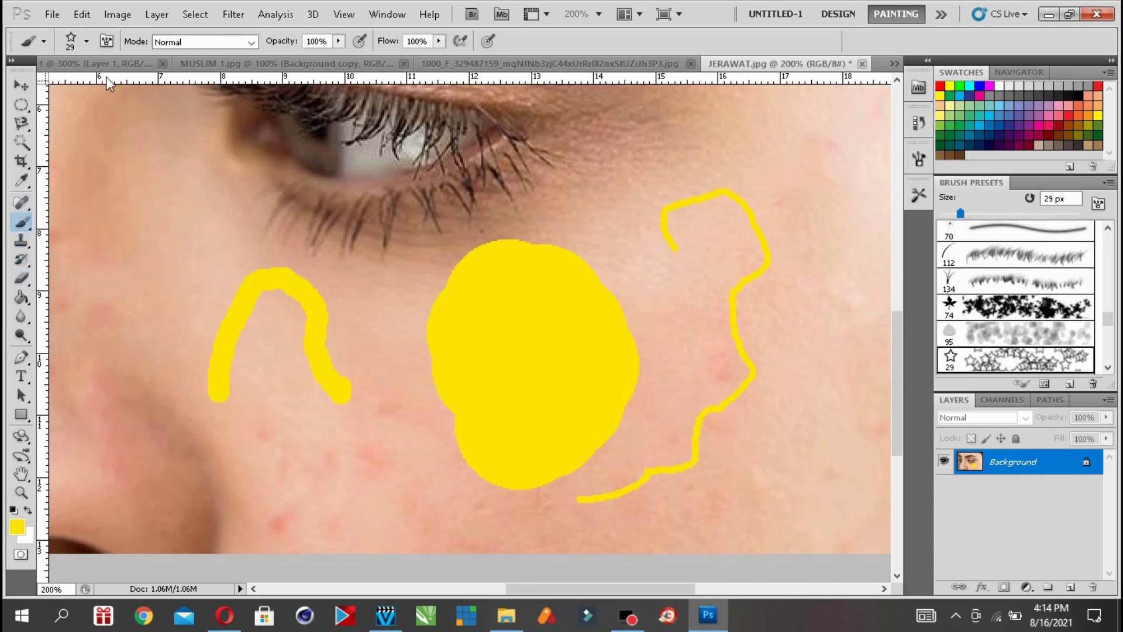
left_click(88, 42)
left_click_drag(192, 199, 189, 163)
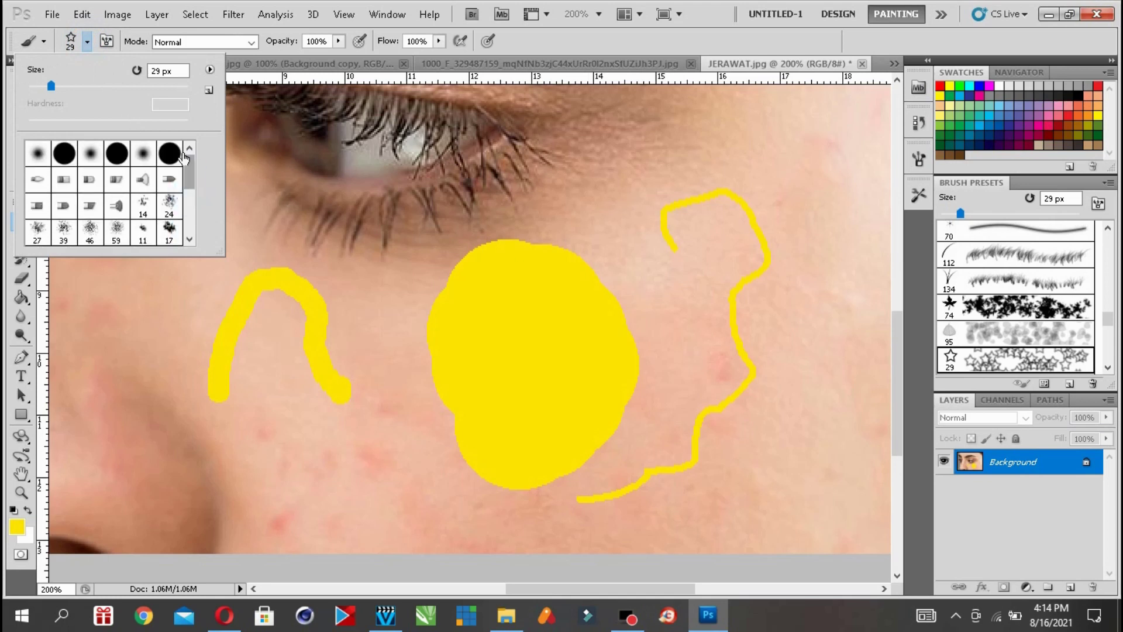
left_click(96, 151)
left_click_drag(51, 85, 94, 85)
left_click_drag(30, 122, 55, 123)
mouse_move(345, 295)
left_mouse_down()
mouse_move(386, 260)
mouse_move(468, 247)
mouse_move(529, 265)
mouse_move(585, 340)
mouse_move(582, 405)
mouse_move(547, 442)
mouse_move(401, 379)
left_mouse_up()
left_click_drag(352, 349, 351, 456)
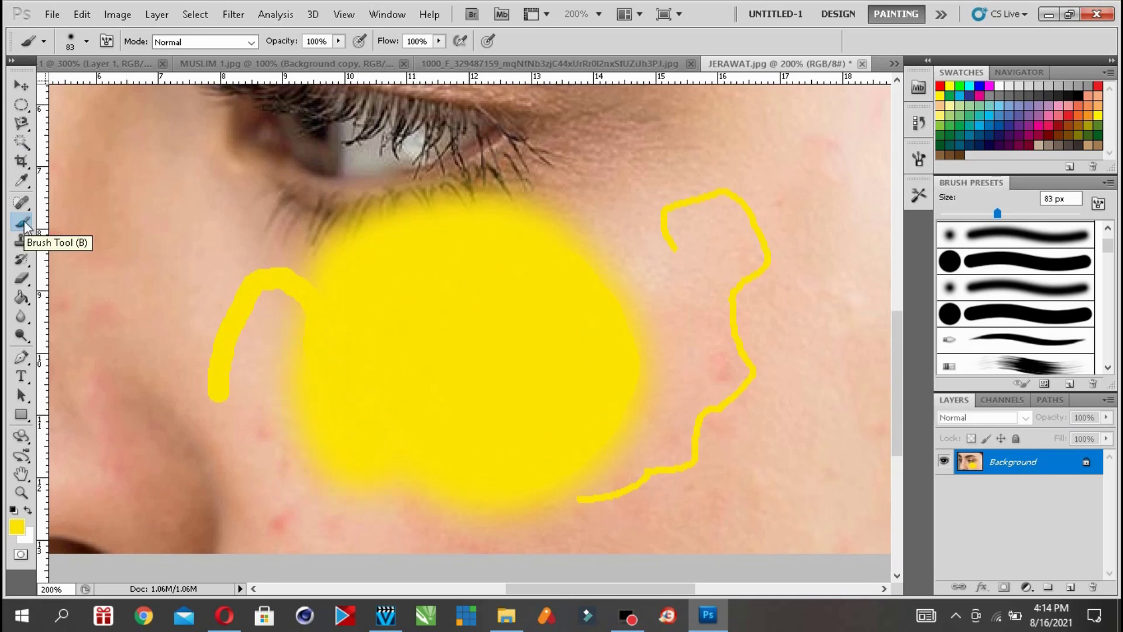
- Undo the soft brush strokes, the thin pencil line, and the yellow arch, keeping only the solid blob
left_click(82, 14)
left_click(107, 30)
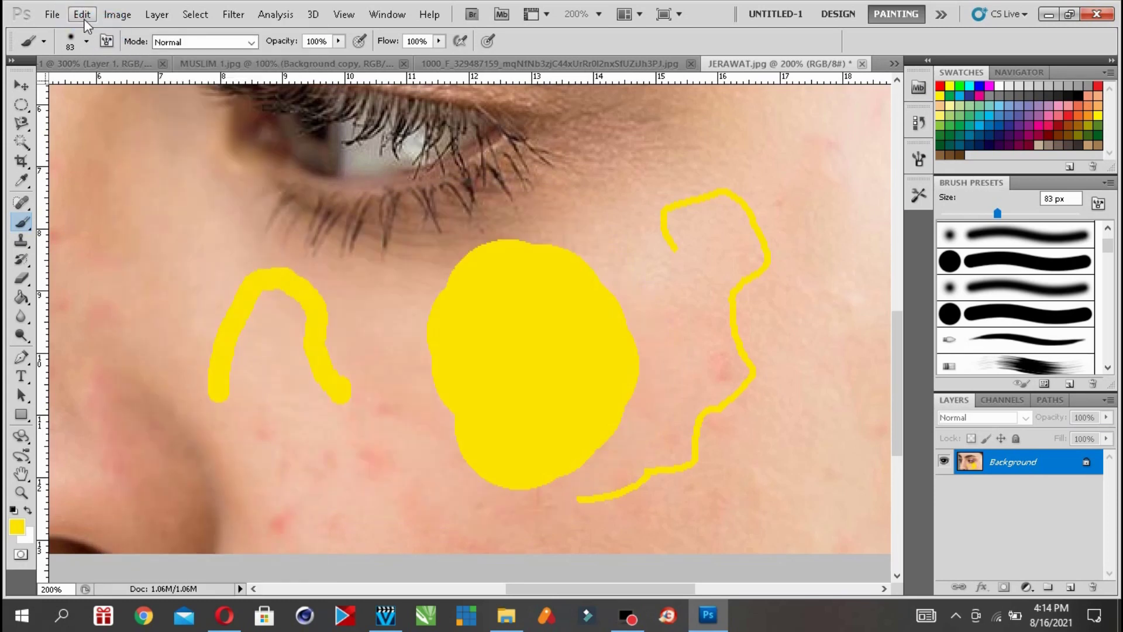
left_click(82, 14)
left_click(116, 30)
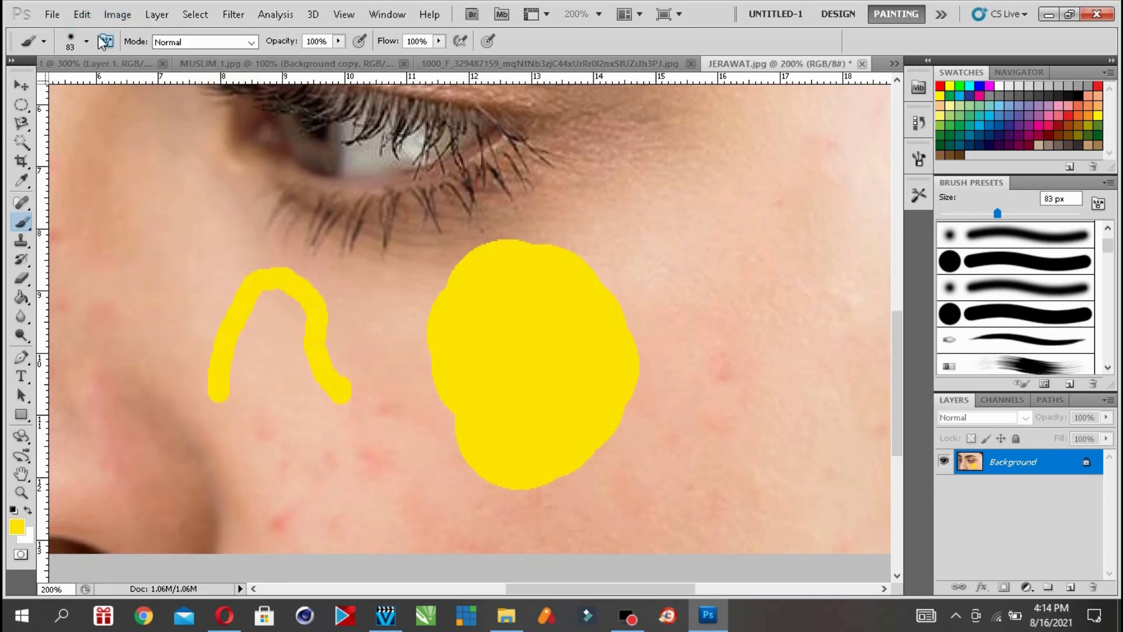
left_click(82, 14)
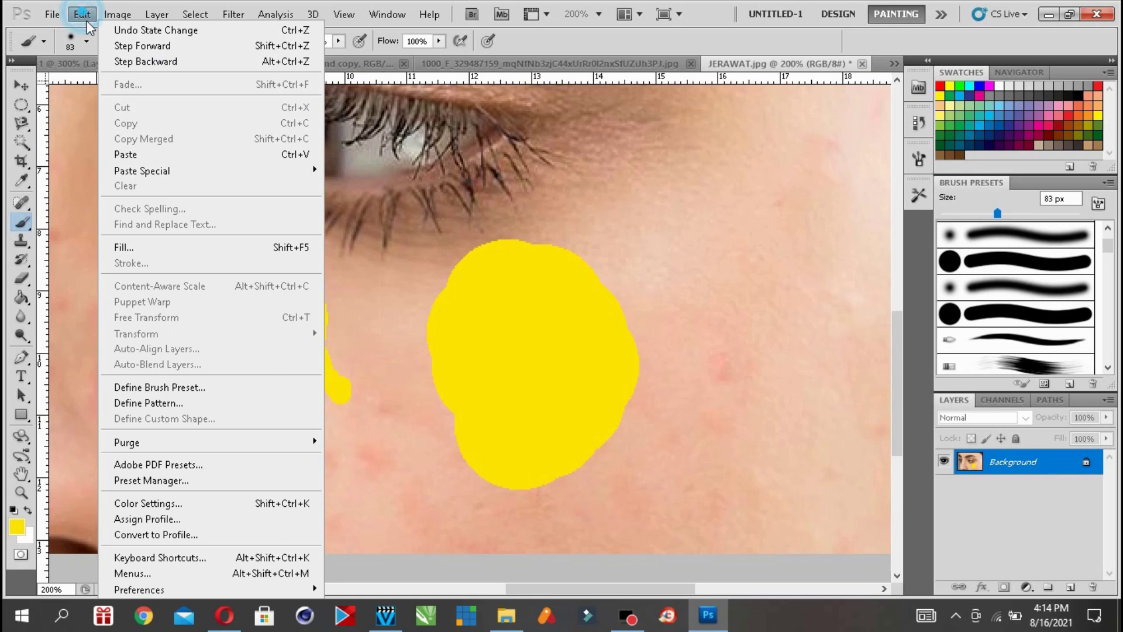
left_click(114, 60)
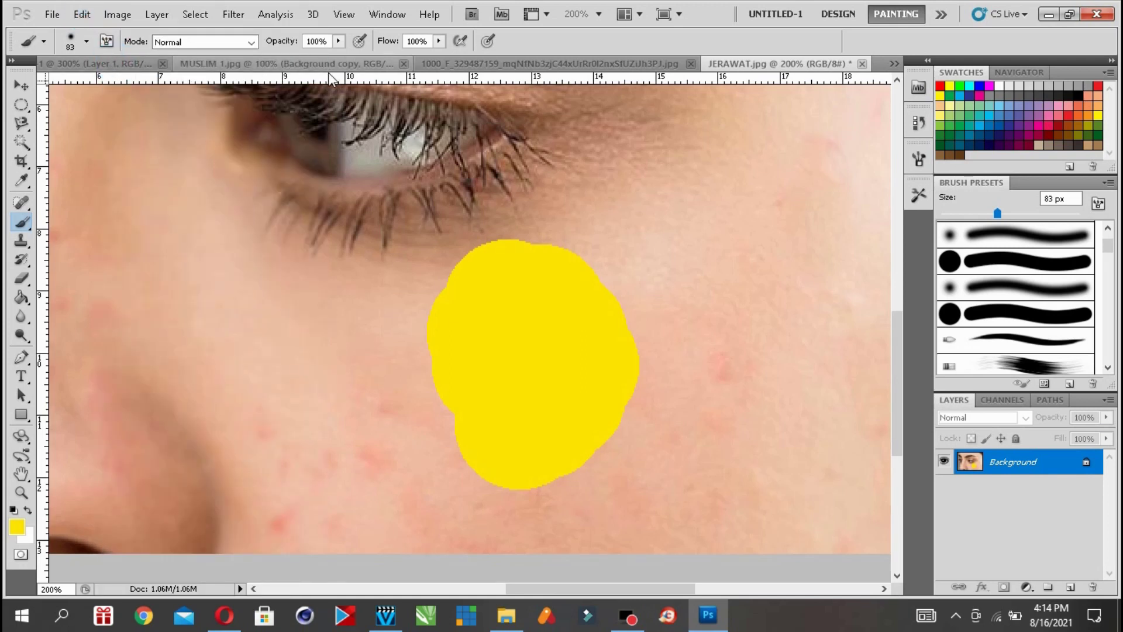
- Paint translucent yellow patches beside the blob, under the eye at 32% brush opacity and on the outer cheek at 50%
left_click(338, 42)
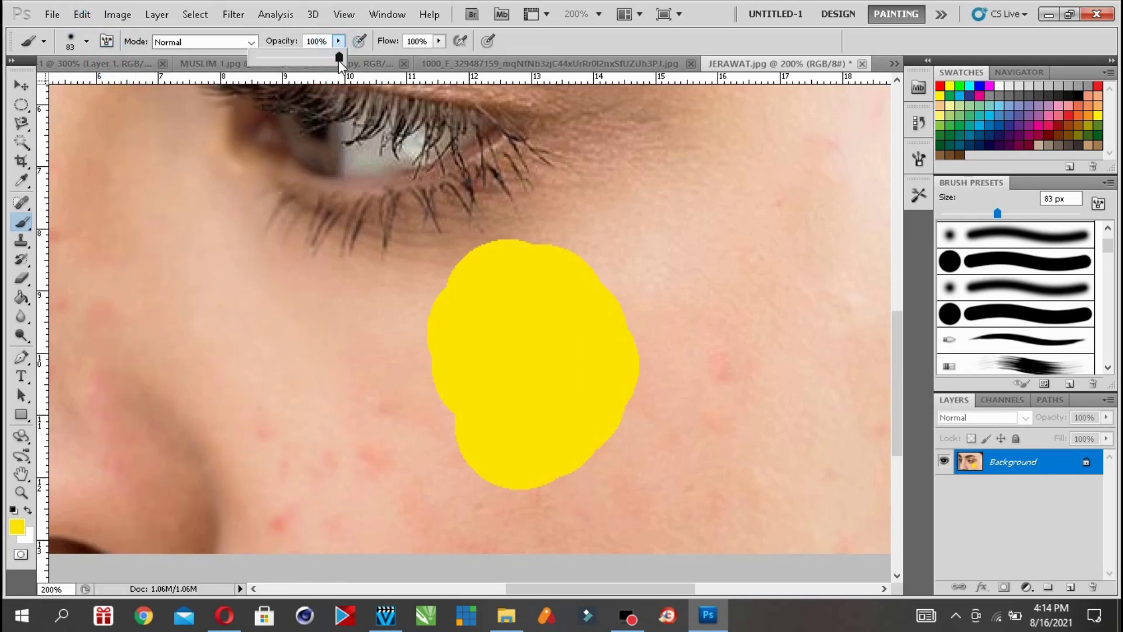
left_click_drag(333, 62, 284, 62)
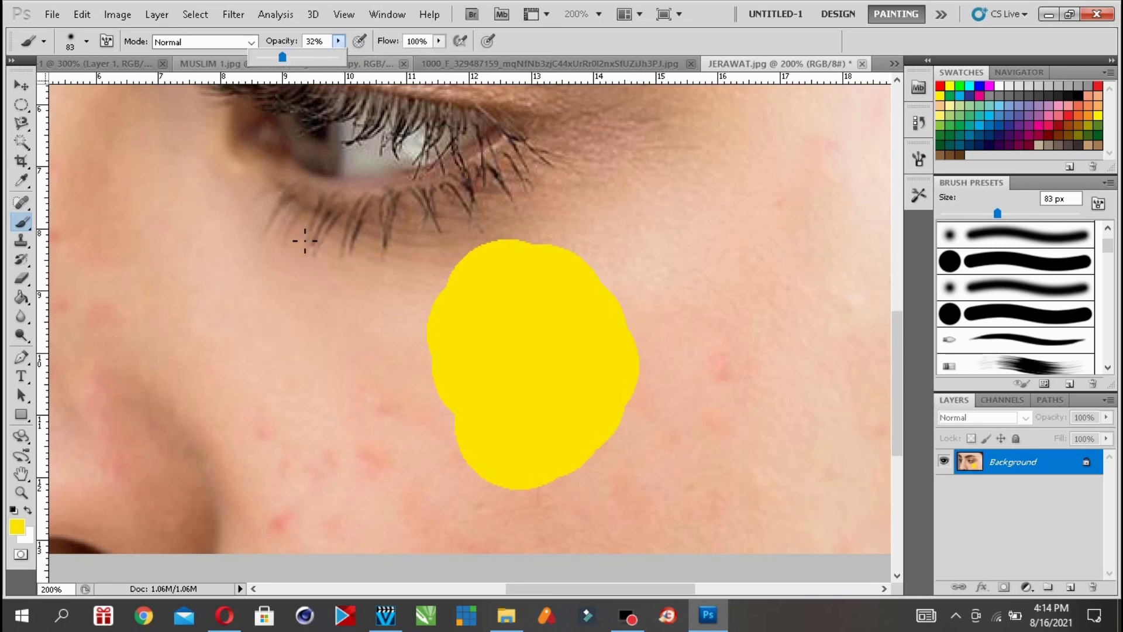
left_click(296, 407)
left_click_drag(293, 406, 227, 315)
mouse_move(254, 243)
left_mouse_down()
mouse_move(291, 218)
mouse_move(352, 248)
mouse_move(376, 279)
left_mouse_up()
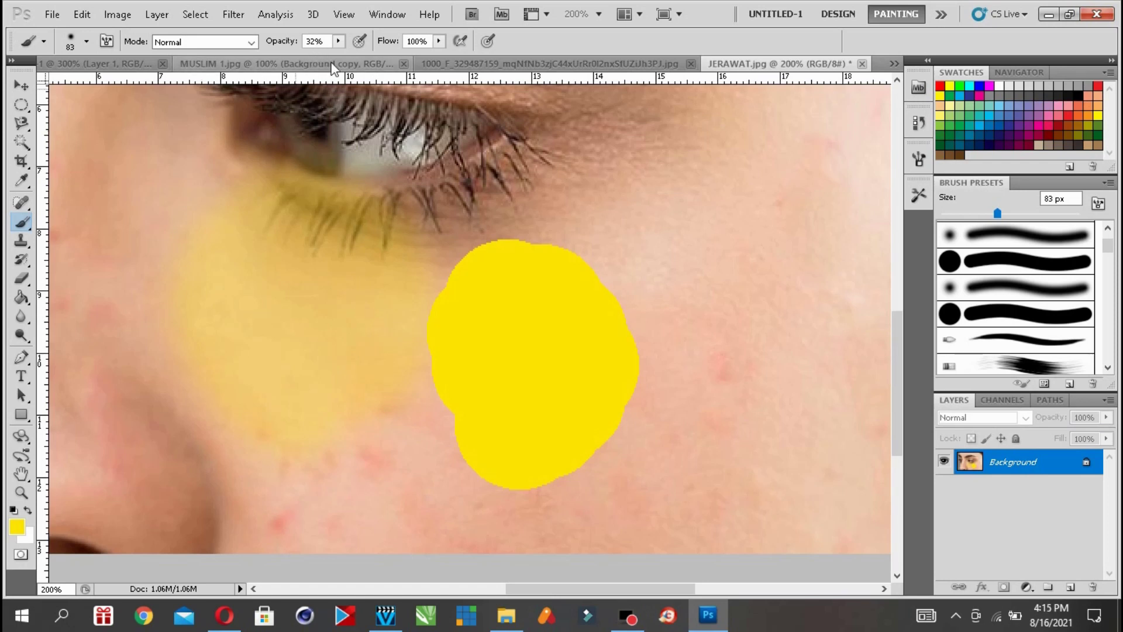
left_click(338, 41)
left_click_drag(341, 57, 356, 62)
mouse_move(727, 268)
left_mouse_down()
mouse_move(698, 241)
mouse_move(711, 189)
mouse_move(804, 213)
left_mouse_up()
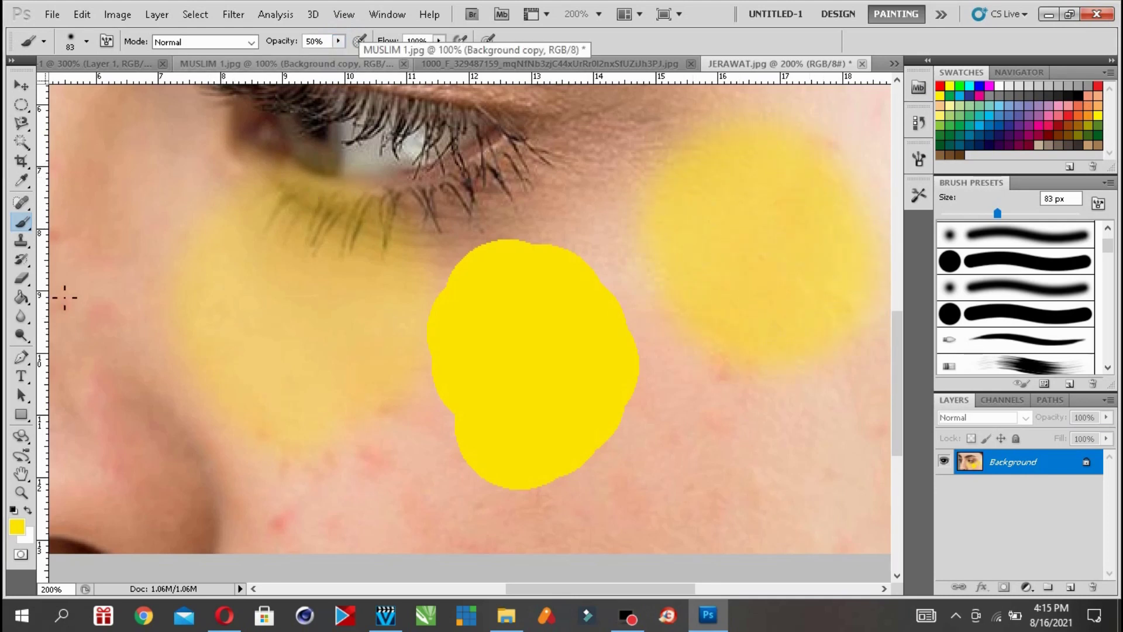
- Activate the Clone Stamp Tool
left_click(21, 223)
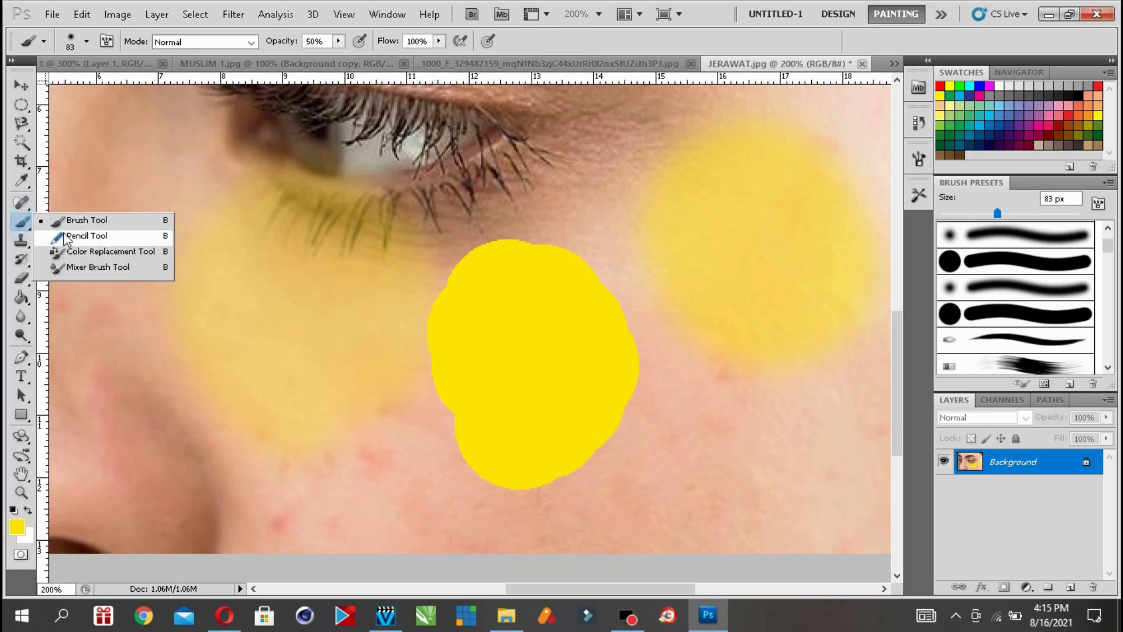
left_click(21, 225)
left_click(23, 244)
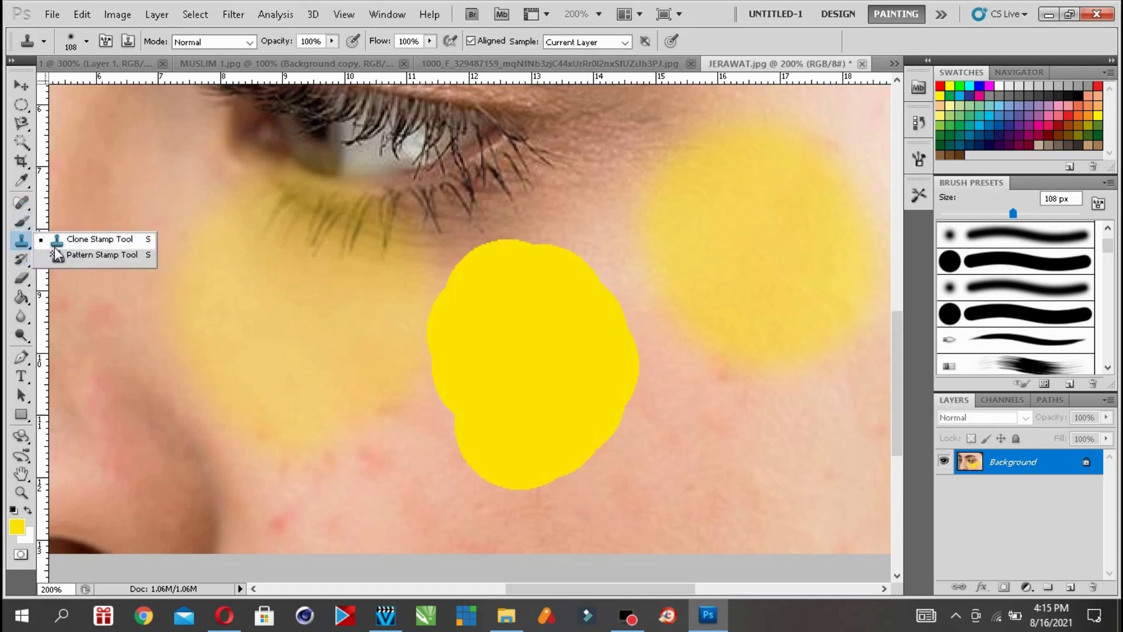
left_click(68, 239)
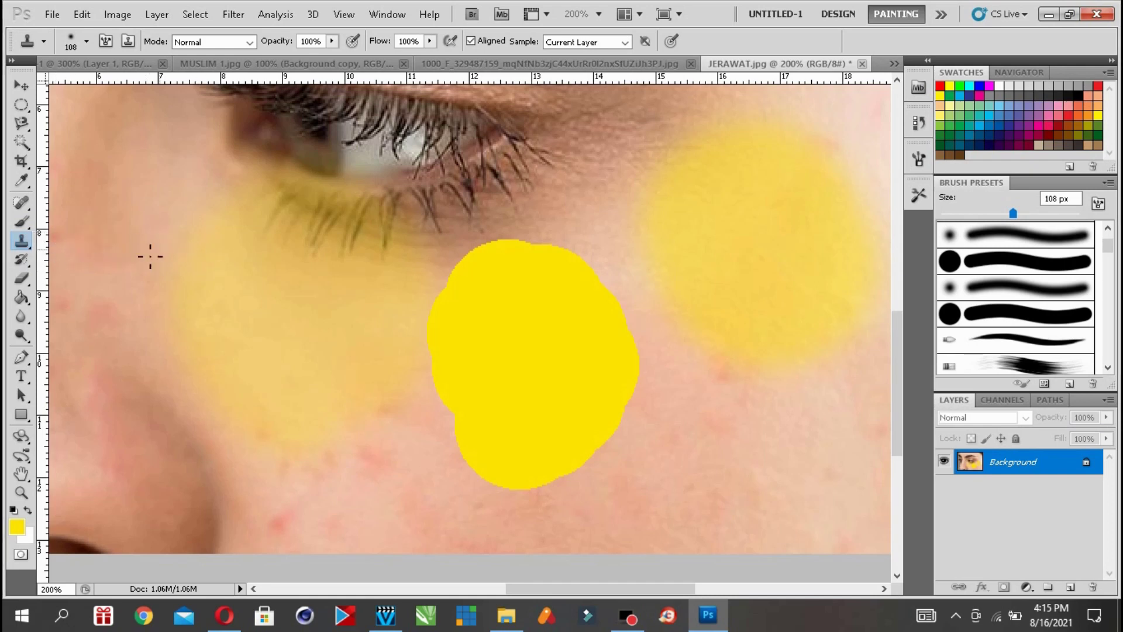
left_click(26, 205)
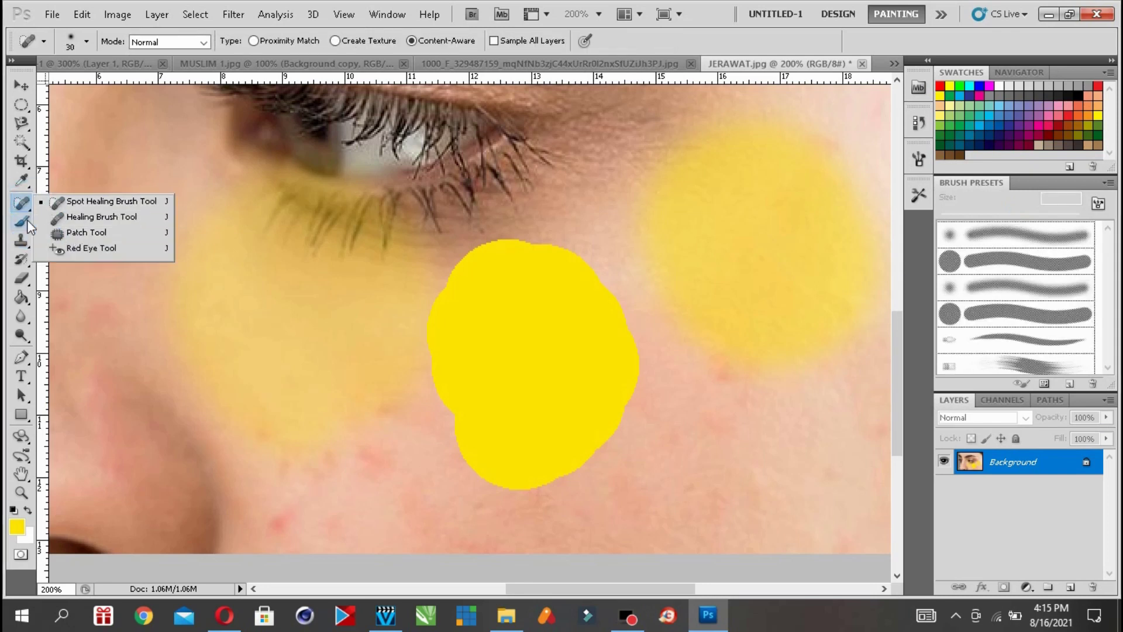
left_click(21, 240)
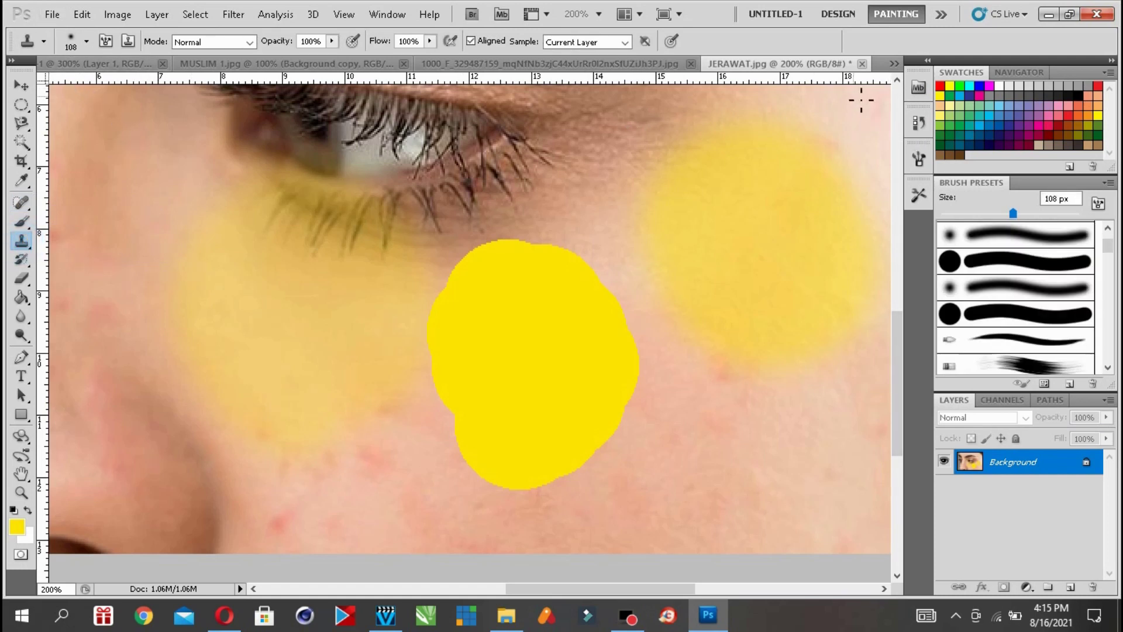
- Close JERAWAT.jpg without saving the painted changes and reopen the original file
left_click(862, 63)
left_click(563, 242)
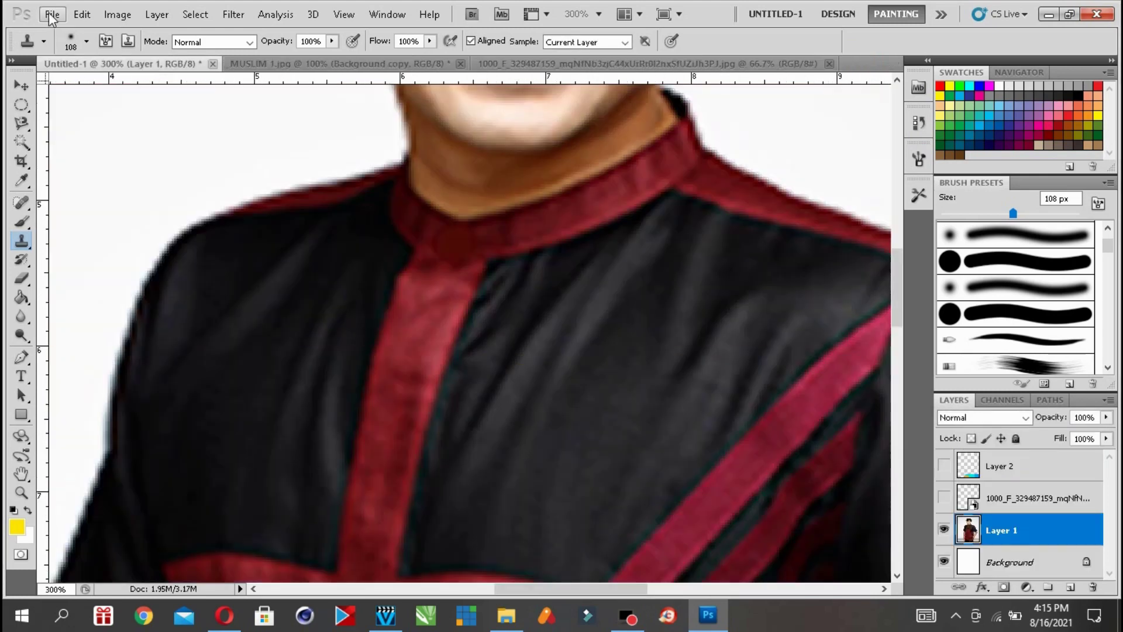
left_click(51, 14)
left_click(61, 41)
left_click_drag(462, 126, 468, 212)
left_click(414, 163)
double_click(415, 162)
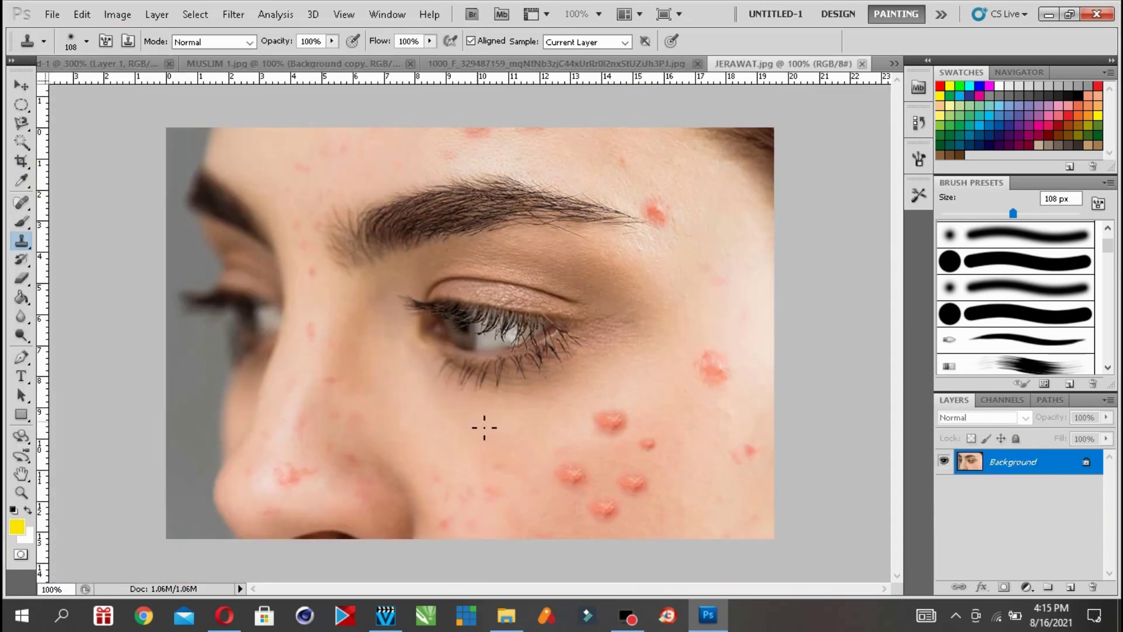
- Sample clean skin on the cheek and clone it over the cluster of pimples on the lower cheek
left_click(611, 421)
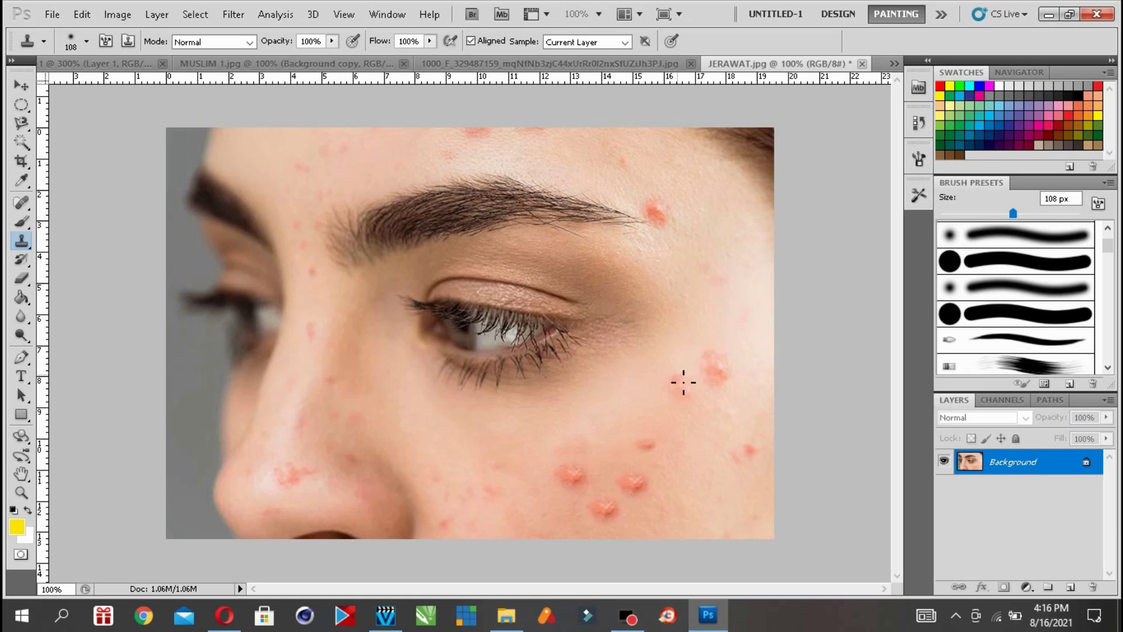
left_click(658, 397, "alt")
left_click(650, 437)
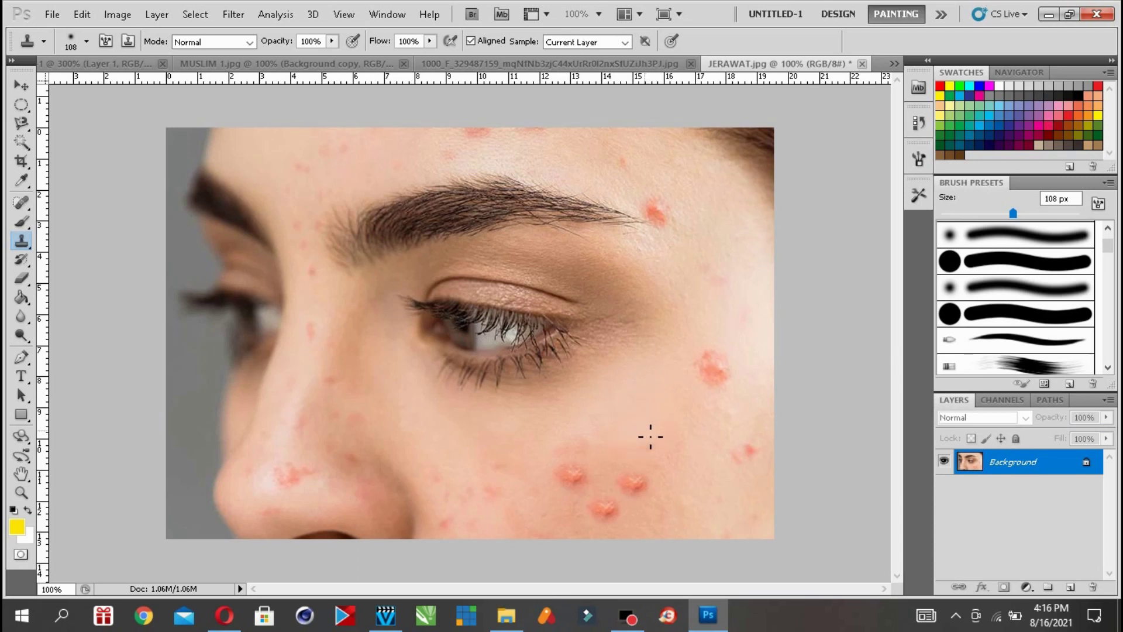
left_click(644, 436)
left_click(567, 467)
left_click(632, 482)
left_click(606, 506)
- Clone clean skin over the blemishes on the outer cheek, beside the eyebrow's tail, and on the forehead
left_click(714, 370)
left_click(723, 374)
left_click(741, 451)
left_click(682, 230)
left_click(661, 209)
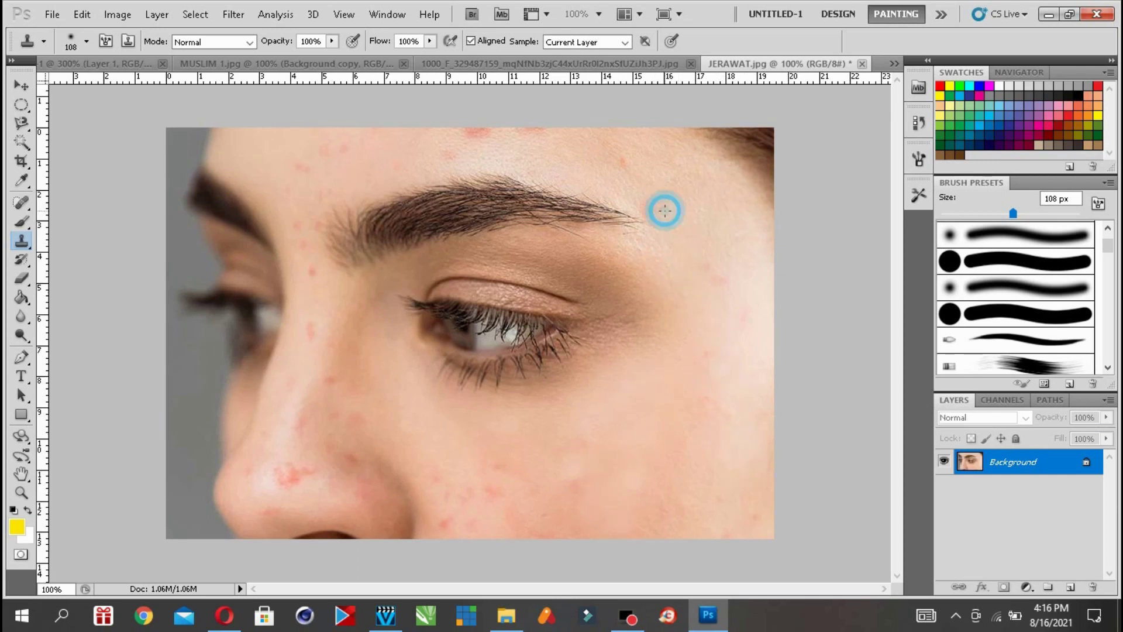
left_click(655, 196)
left_click(476, 125)
left_click(534, 138)
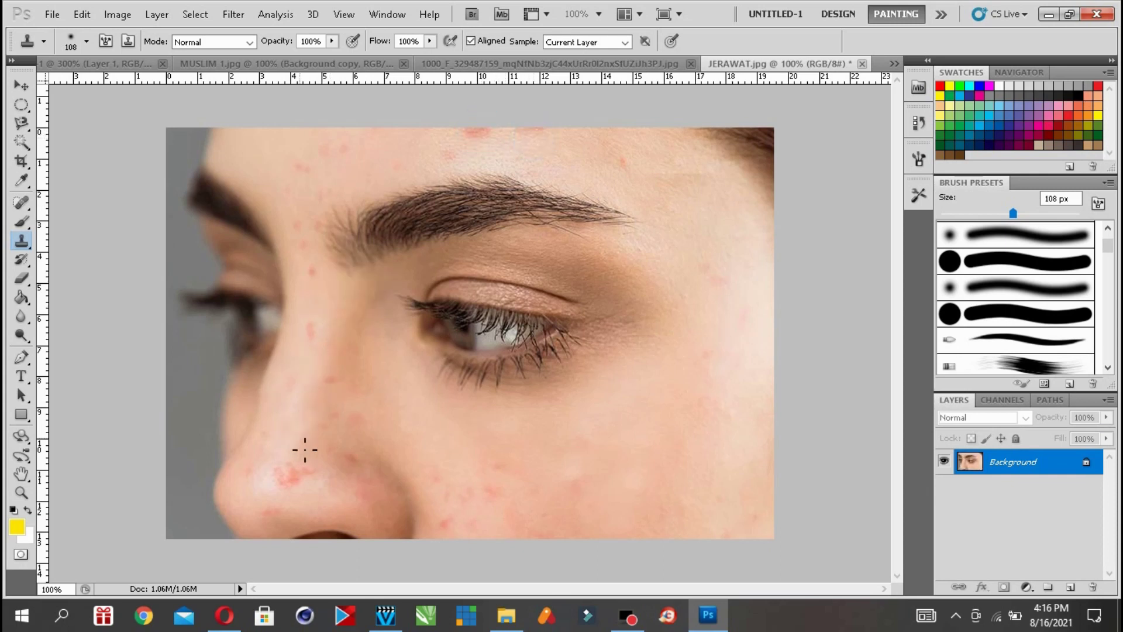
- Clone clean skin over the red spots on the nose tip, bridge, and side of the nose
left_click(287, 477)
left_click(320, 346)
left_click(346, 424)
left_click(347, 456)
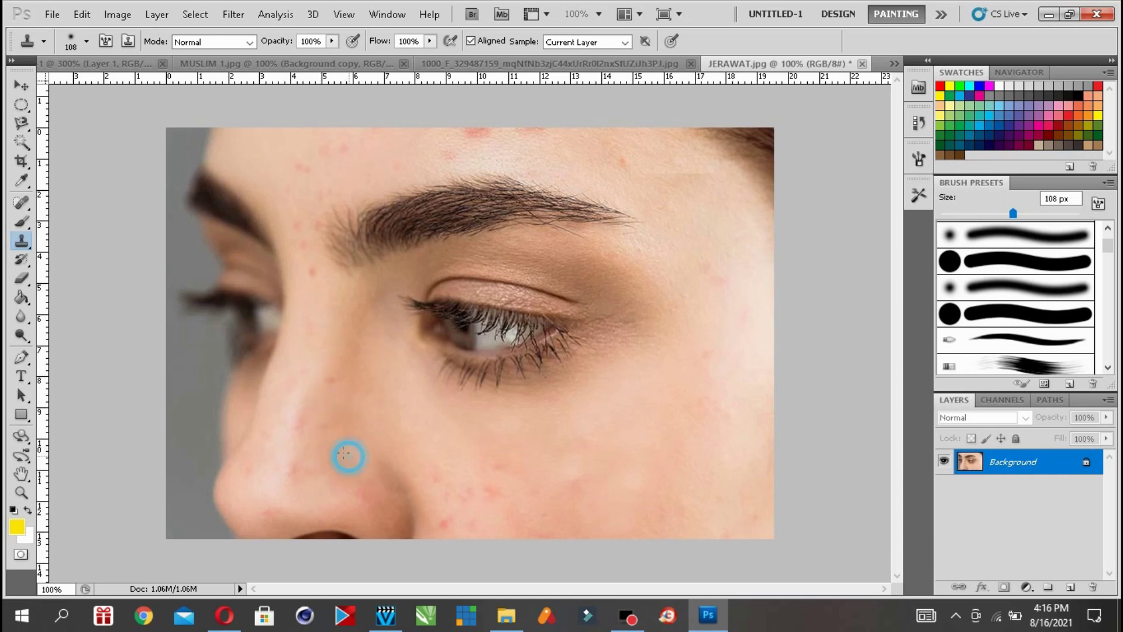
- Activate the Eraser Tool and close JERAWAT.jpg without saving the retouching
left_click(26, 248)
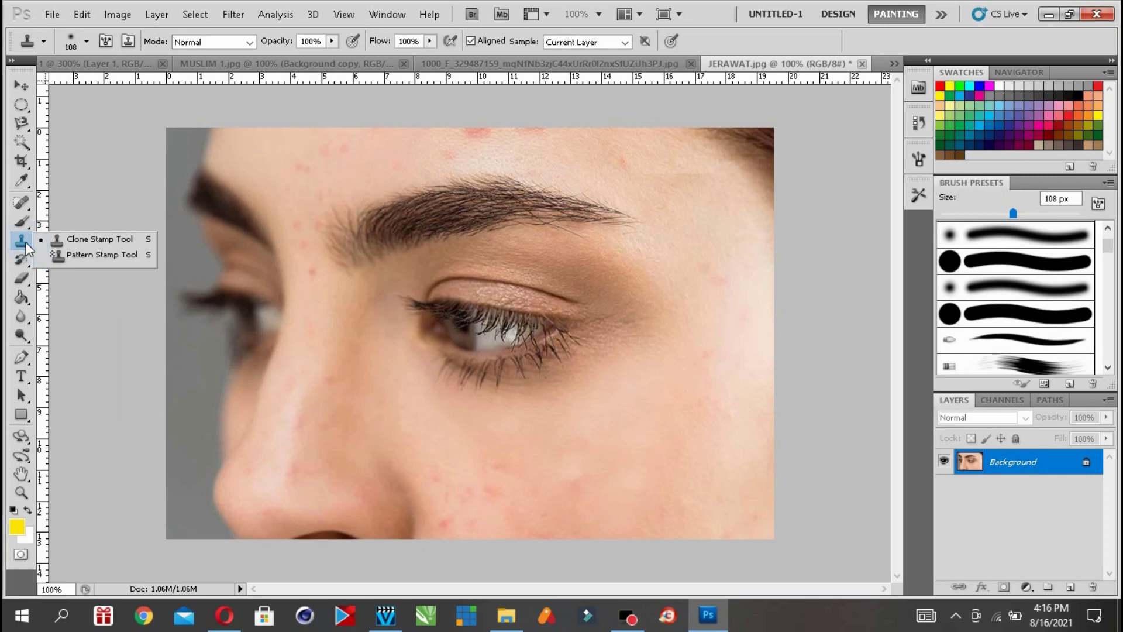
left_click(20, 262)
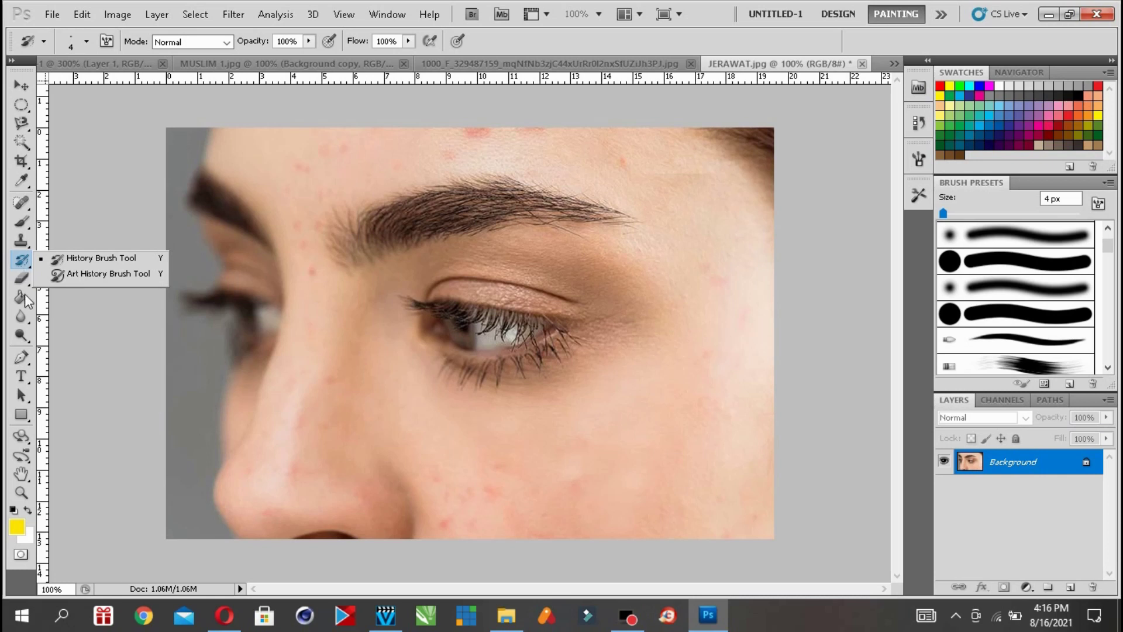
left_click(25, 283)
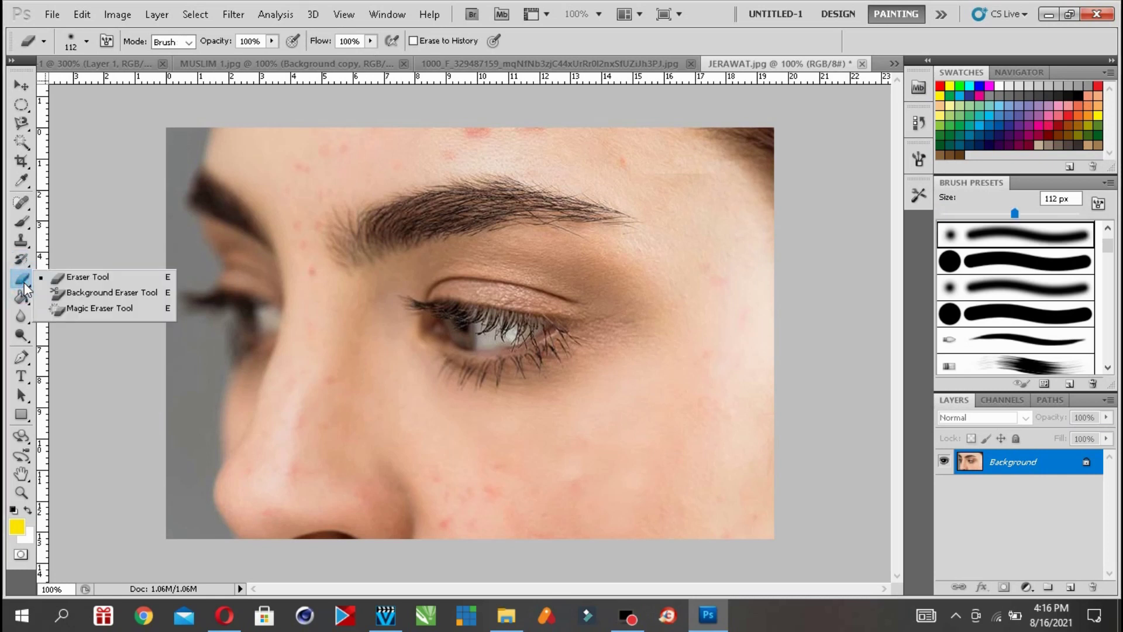
left_click(57, 283)
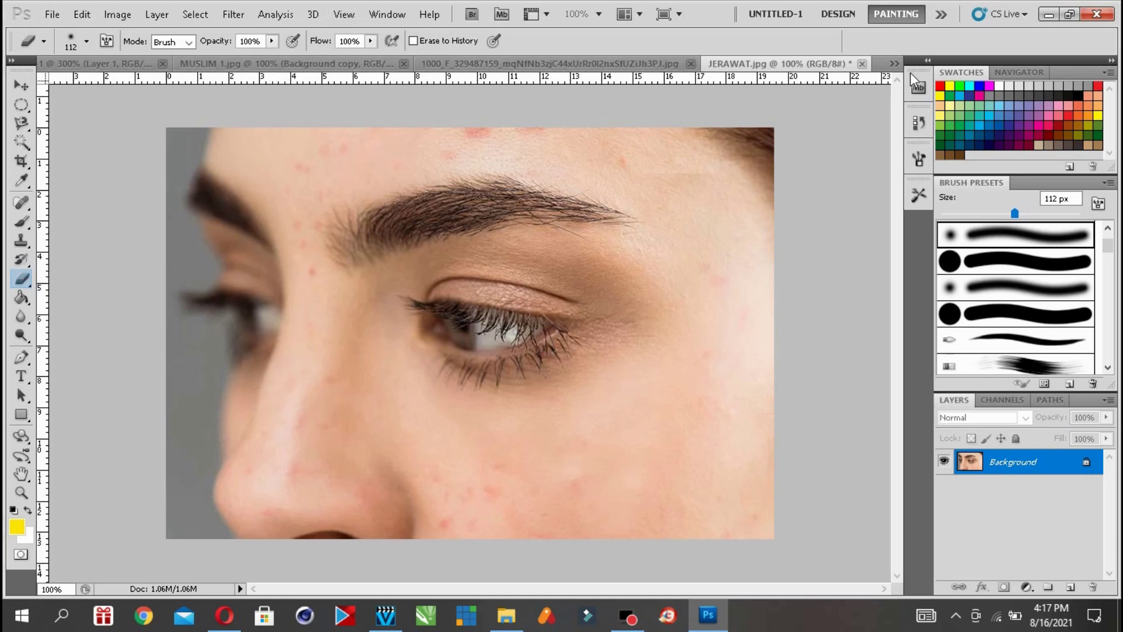
left_click(862, 63)
left_click(566, 240)
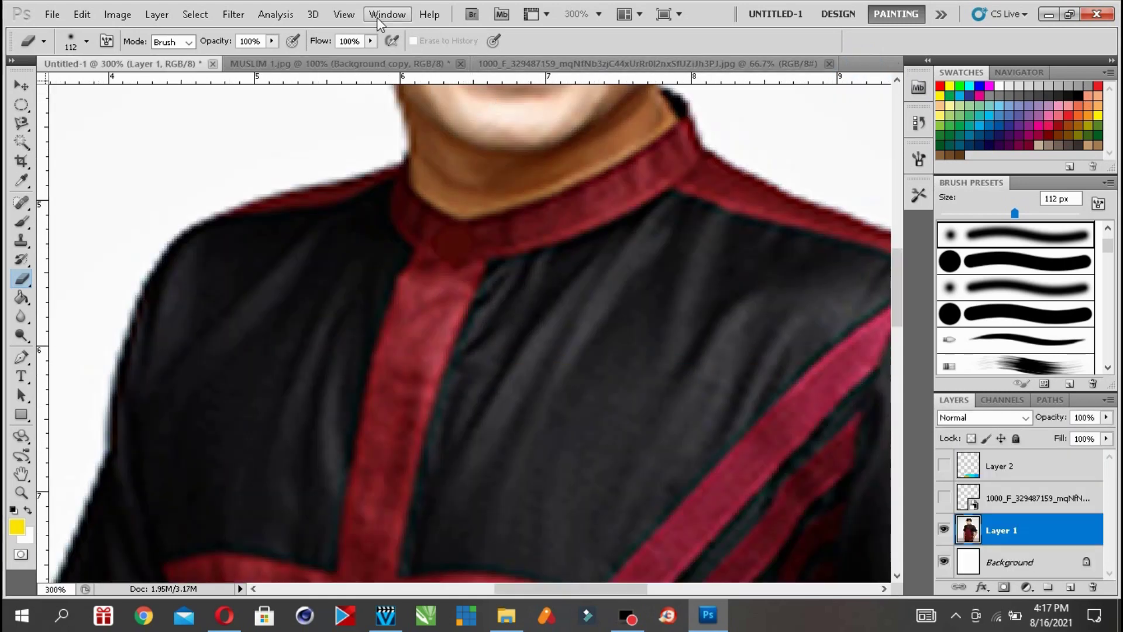
- Set the eraser size to 133 px and softly erase Layer 1 along the side of the man wearing the watch, from shoulder to hand
left_click(344, 14)
left_click(383, 165)
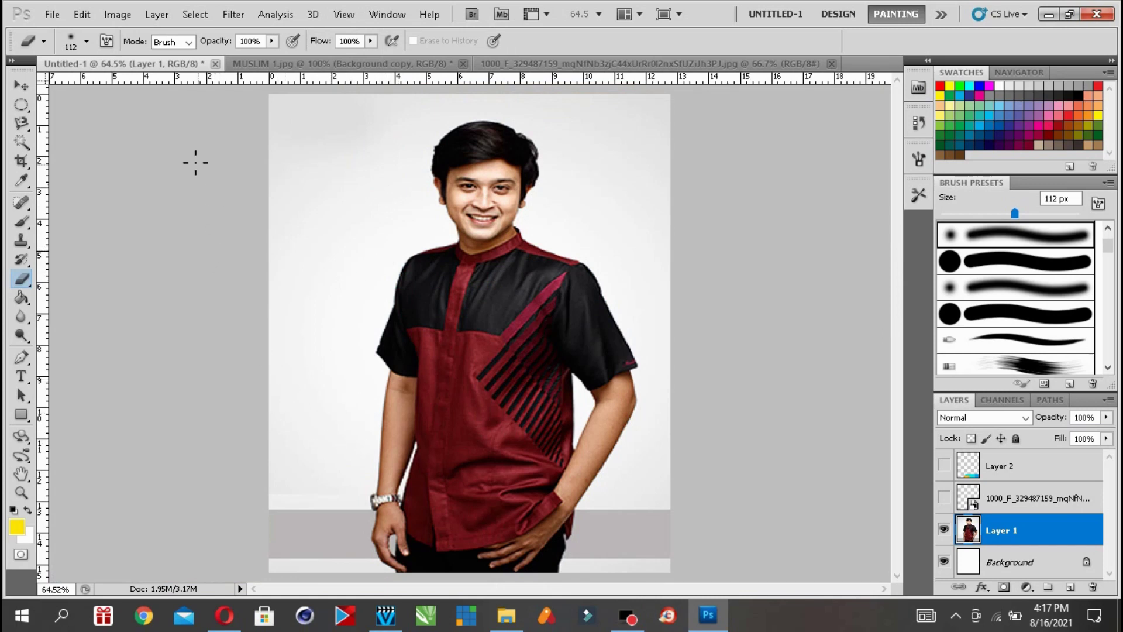
left_click(86, 41)
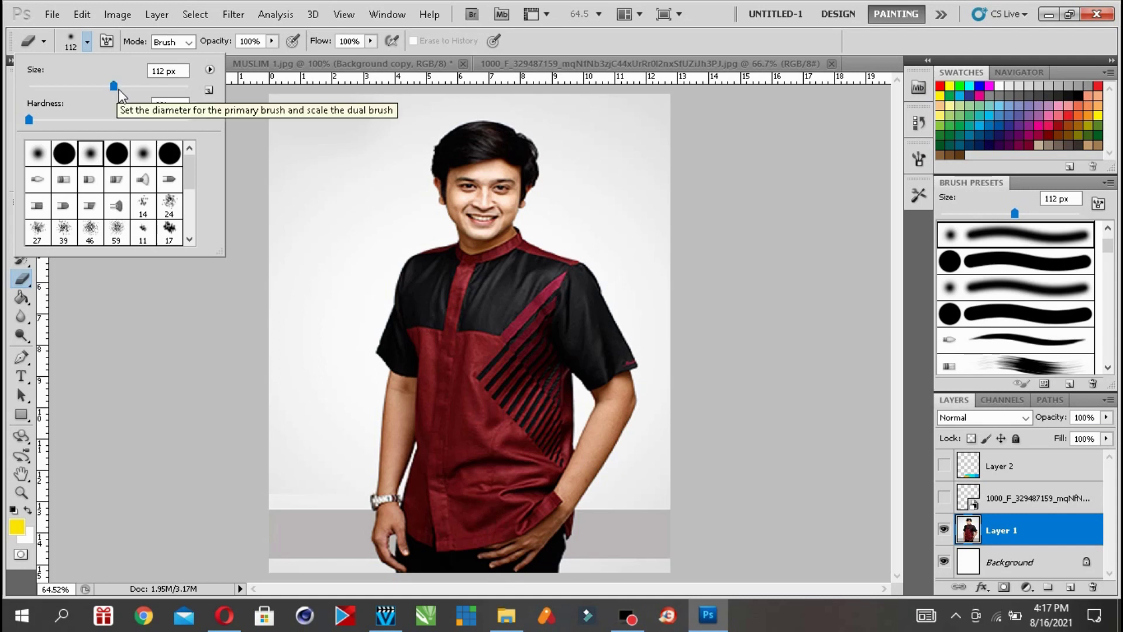
mouse_move(113, 87)
left_mouse_down()
mouse_move(97, 87)
mouse_move(122, 87)
left_mouse_up()
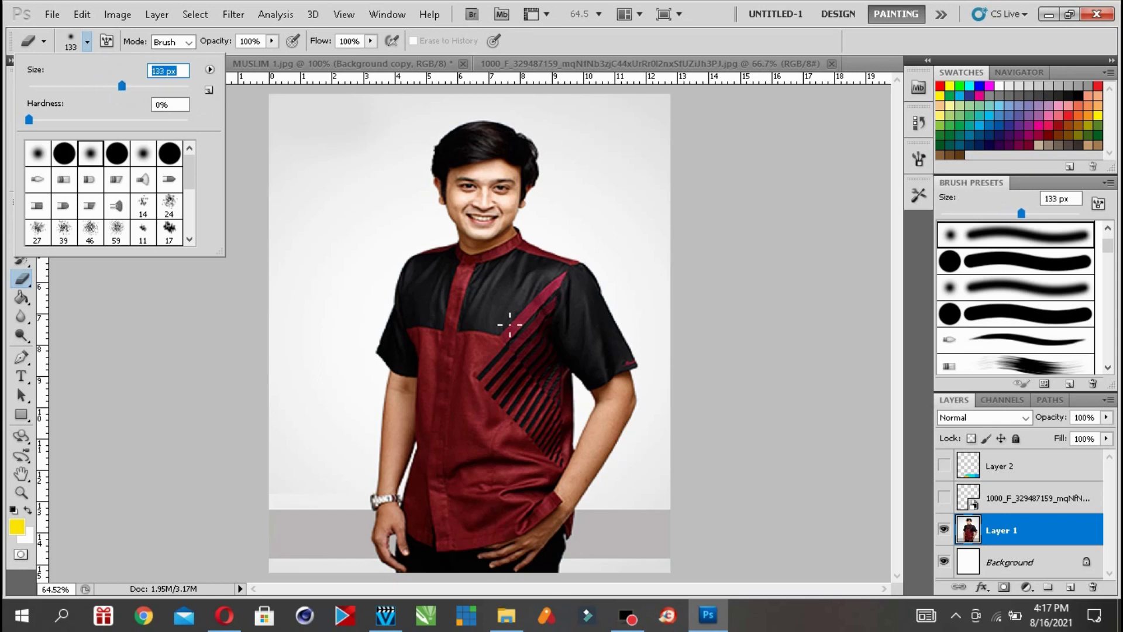
mouse_move(402, 247)
left_mouse_down()
mouse_move(353, 346)
mouse_move(374, 261)
mouse_move(359, 335)
mouse_move(373, 406)
mouse_move(354, 341)
mouse_move(350, 516)
mouse_move(366, 548)
mouse_move(350, 536)
mouse_move(366, 358)
mouse_move(387, 255)
mouse_move(423, 231)
left_mouse_up()
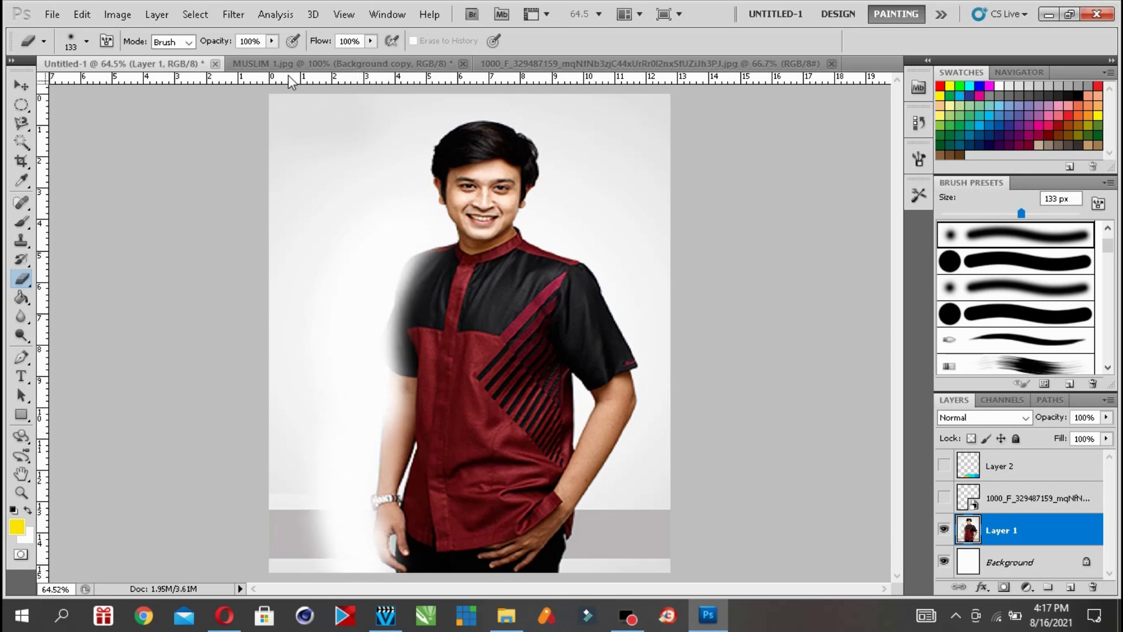
- Lower the eraser opacity to 30% and partially erase the watch-side half of the man's shirt from chest to hem
left_click(272, 41)
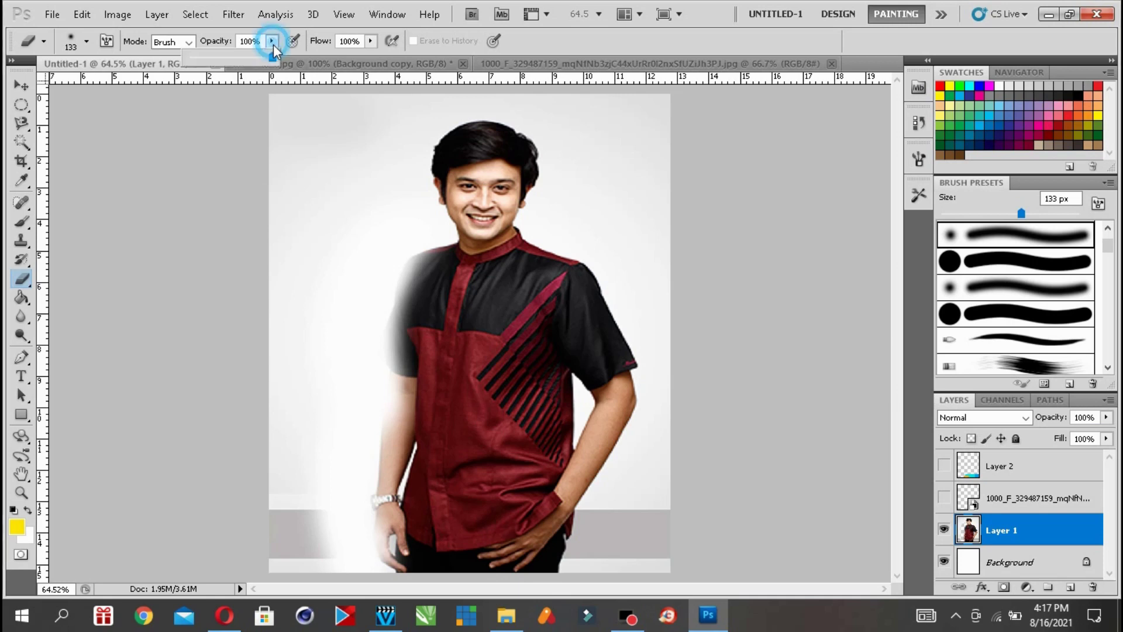
left_click_drag(261, 55, 215, 60)
left_click(405, 290)
mouse_move(406, 275)
left_mouse_down()
mouse_move(394, 325)
mouse_move(397, 497)
mouse_move(406, 570)
left_mouse_up()
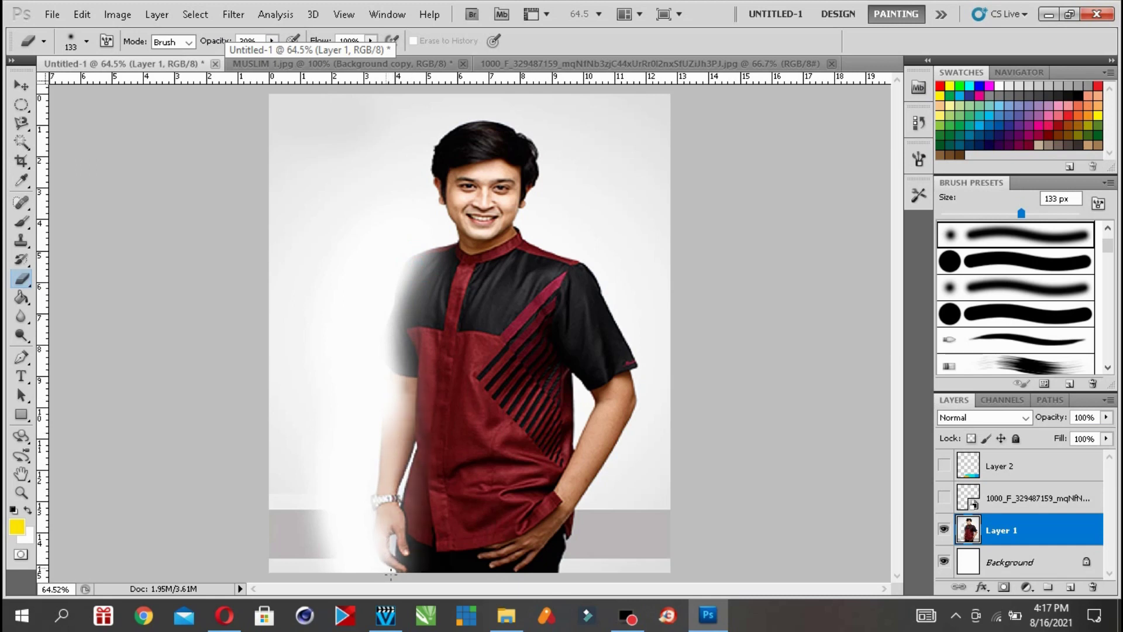
left_click_drag(436, 286, 424, 583)
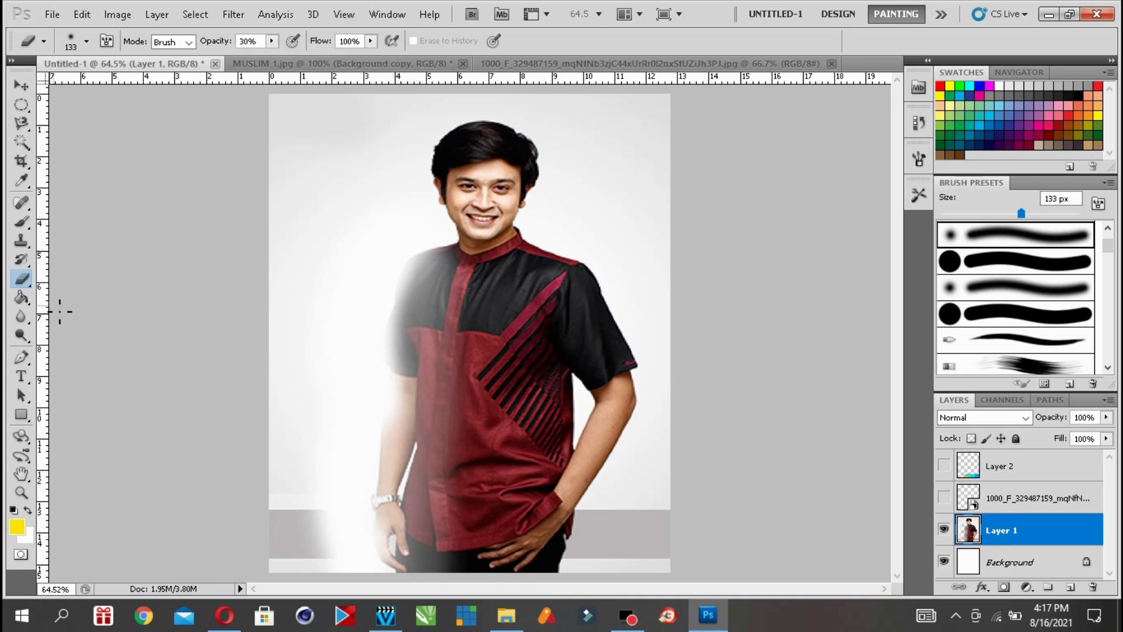
- Activate the Paint Bucket Tool with the yellow foreground color as its fill
left_click(23, 279)
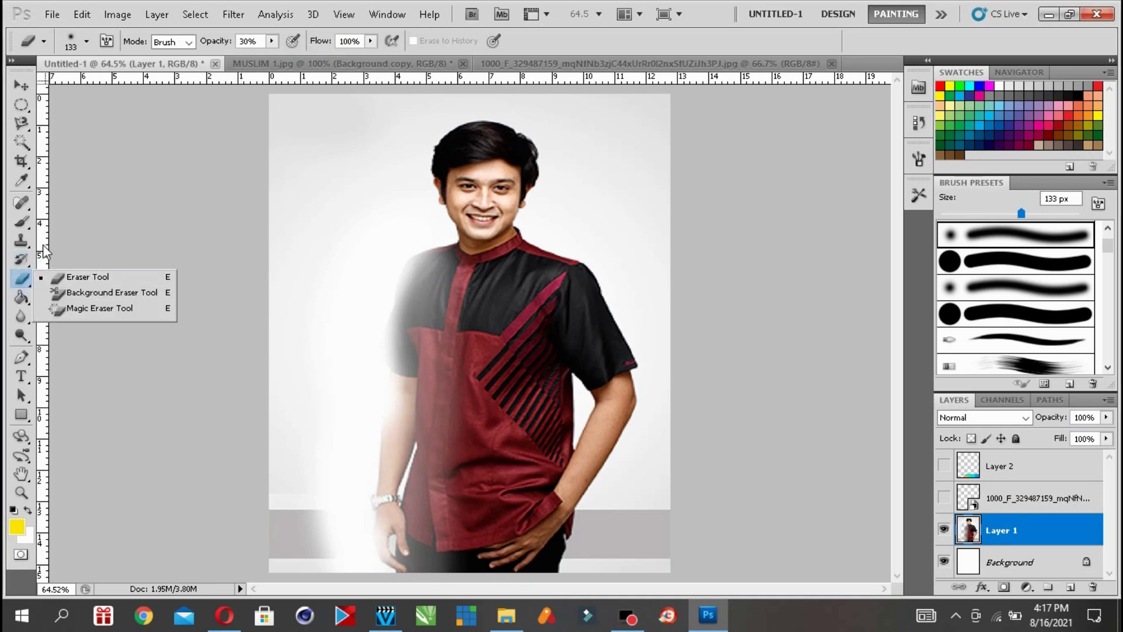
left_click(22, 299)
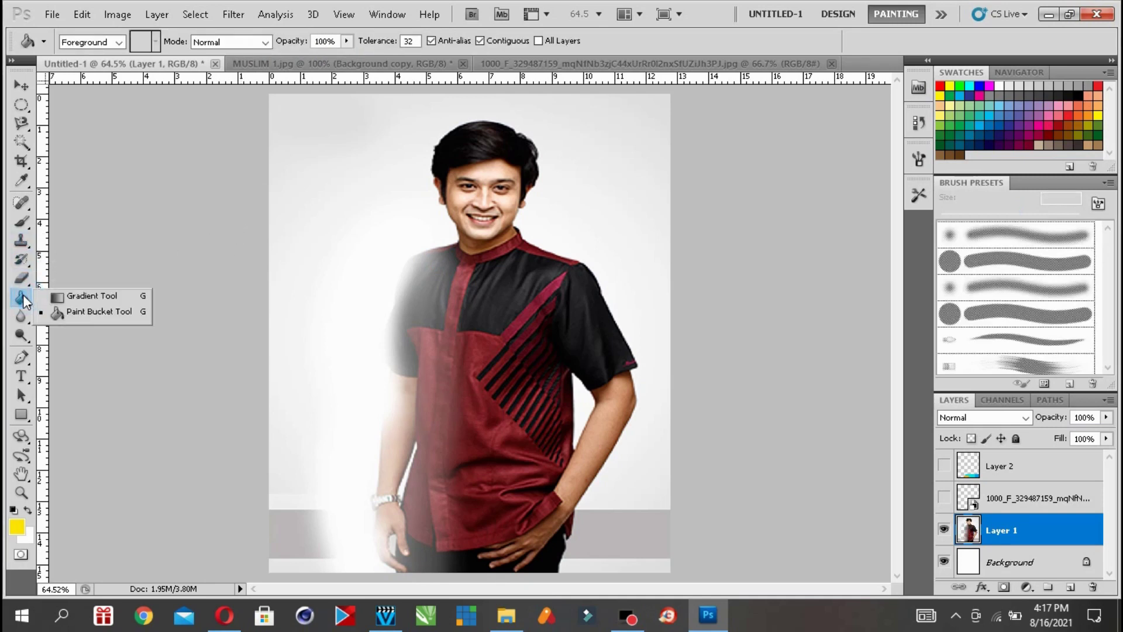
left_click(22, 300)
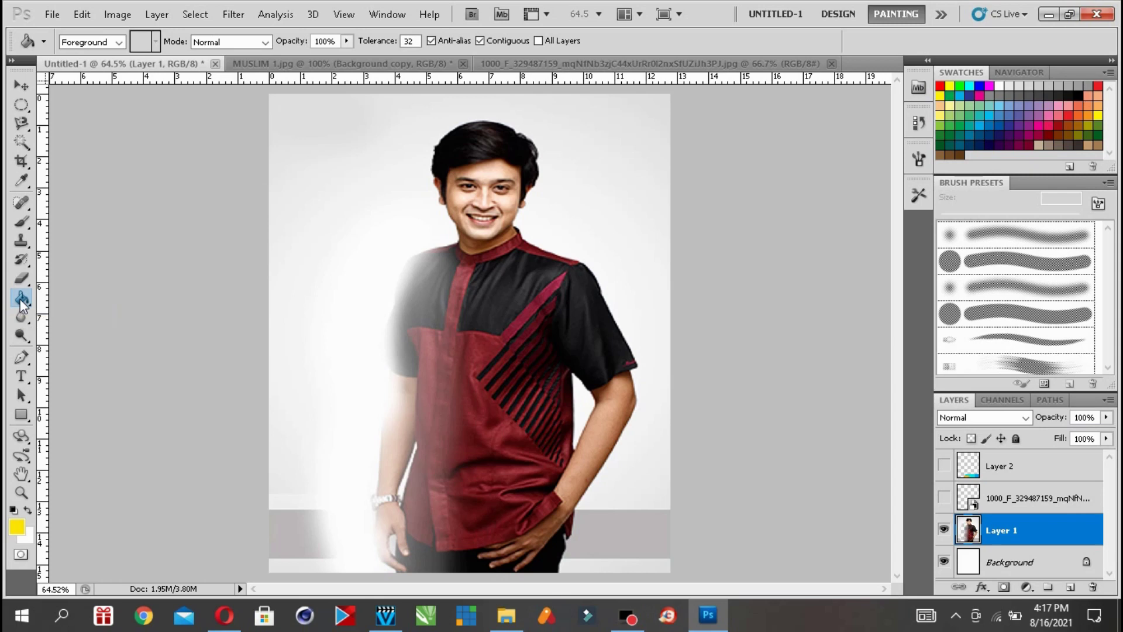
left_click(22, 300)
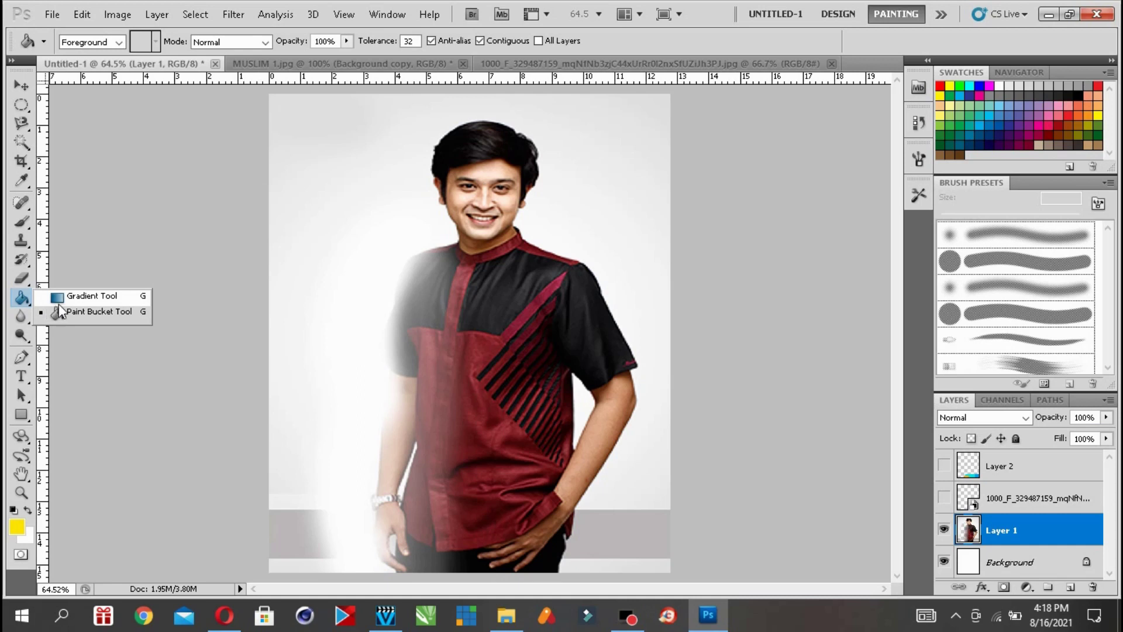
left_click(22, 301)
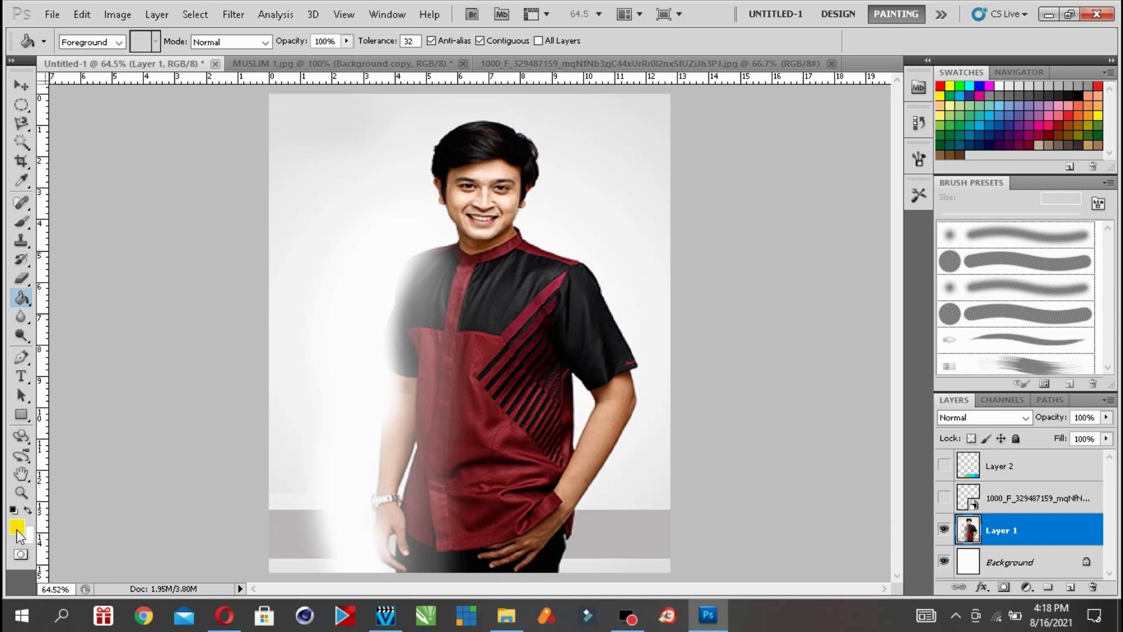
- Try filling the pale backdrop around the man on Layer 1 with yellow, and undo the fill
left_click(384, 230)
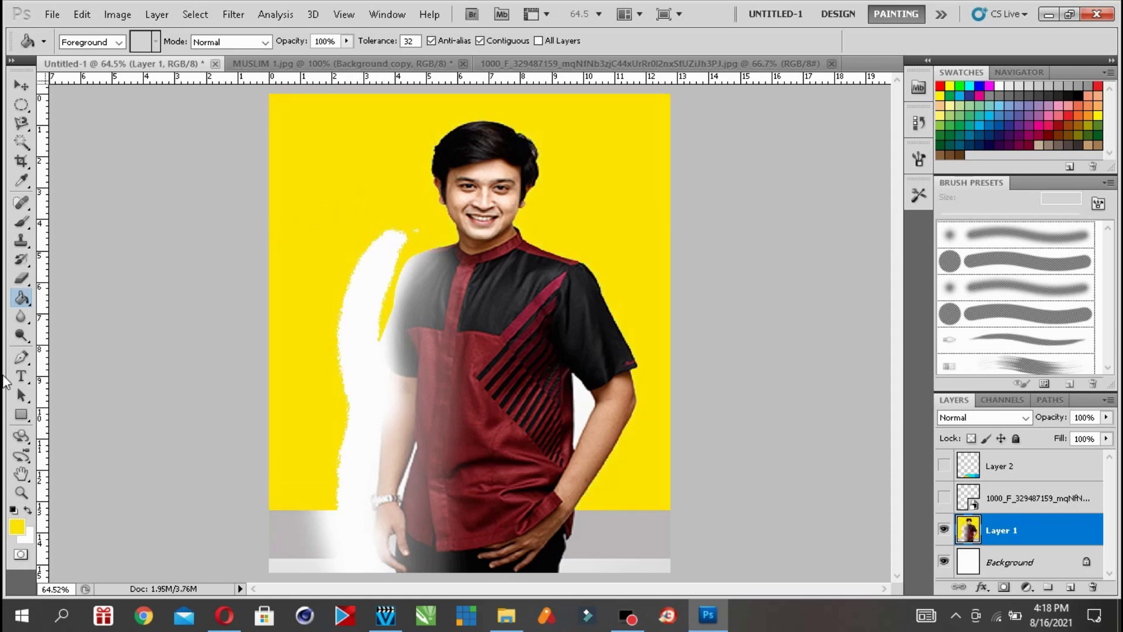
left_click(28, 298)
left_click(82, 15)
left_click(126, 27)
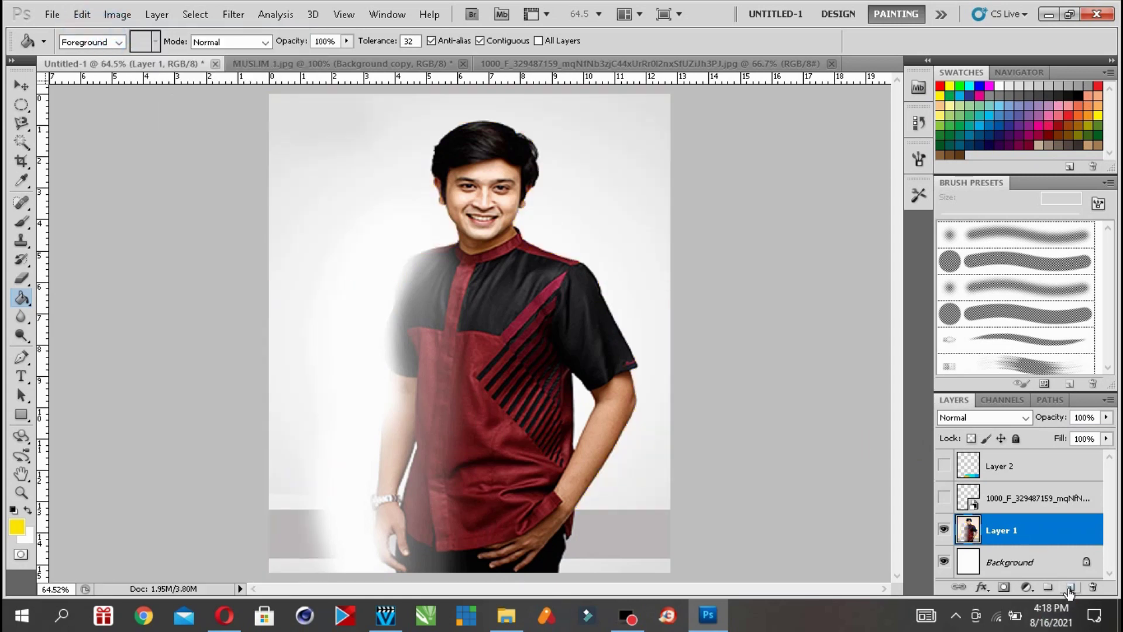
- Add a new layer above Layer 1 and fill it entirely with the yellow foreground color
left_click(1069, 587)
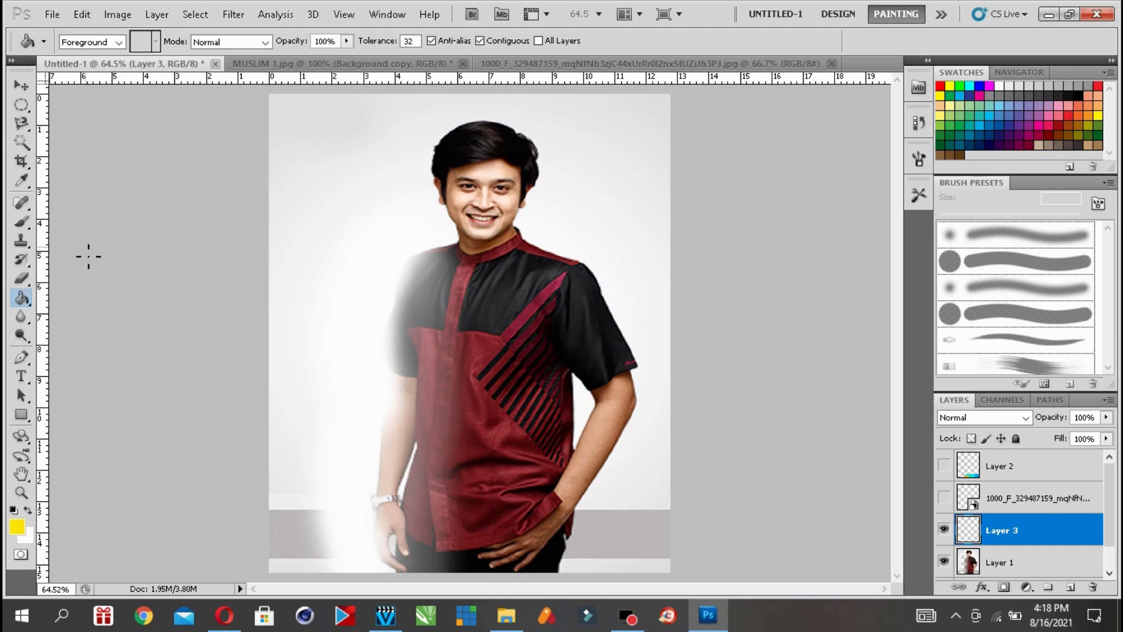
left_click(356, 220)
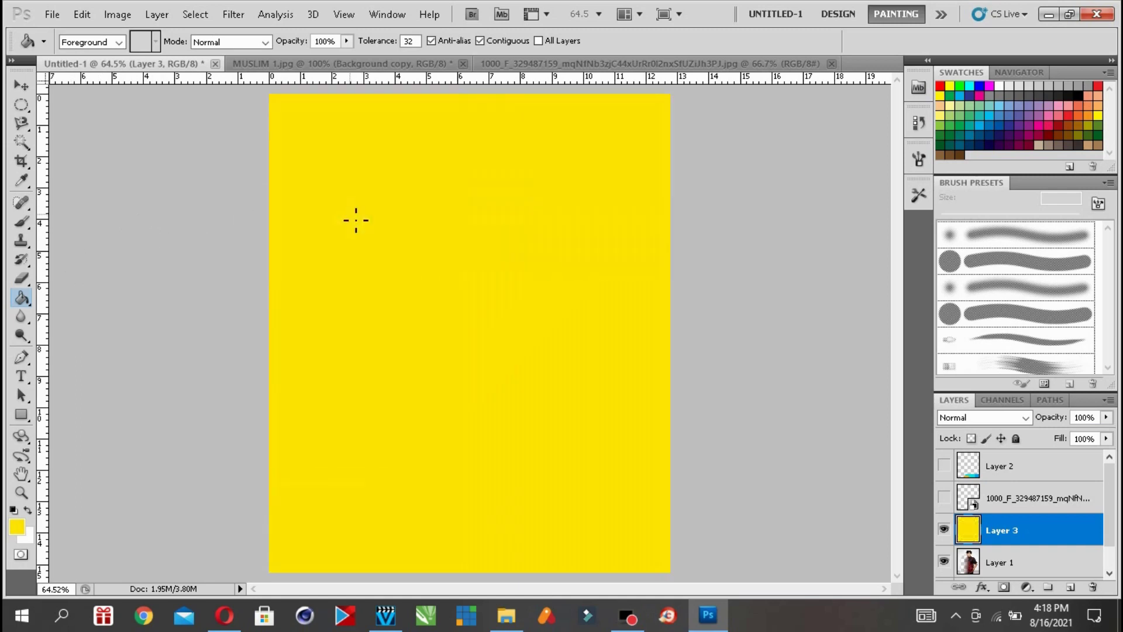
left_click(18, 529)
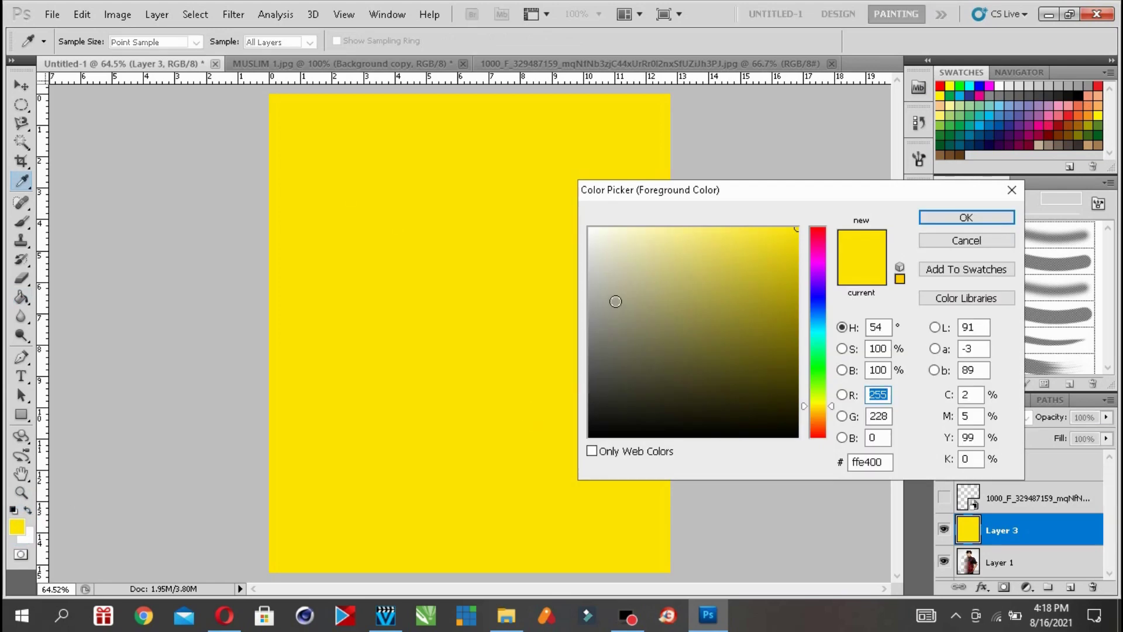
left_click_drag(825, 257, 820, 376)
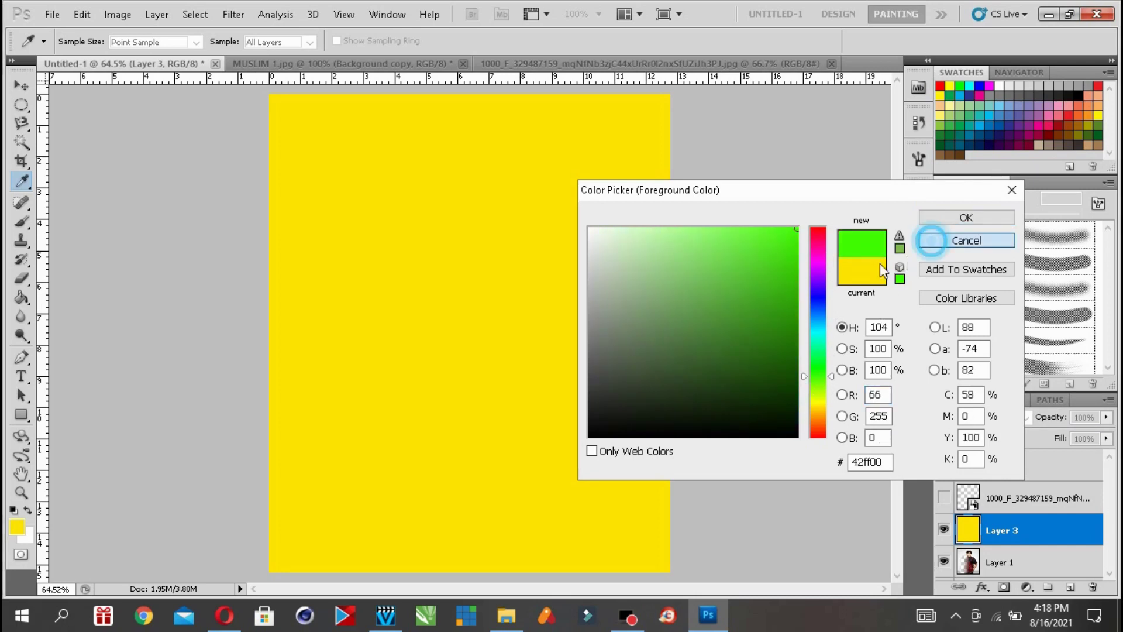
left_click(935, 240)
- Set the foreground color to red c90505 and fill Layer 3 with it
left_click(16, 526)
left_click(779, 258)
mouse_move(789, 251)
left_mouse_down()
mouse_move(817, 227)
mouse_move(787, 251)
mouse_move(794, 272)
left_mouse_up()
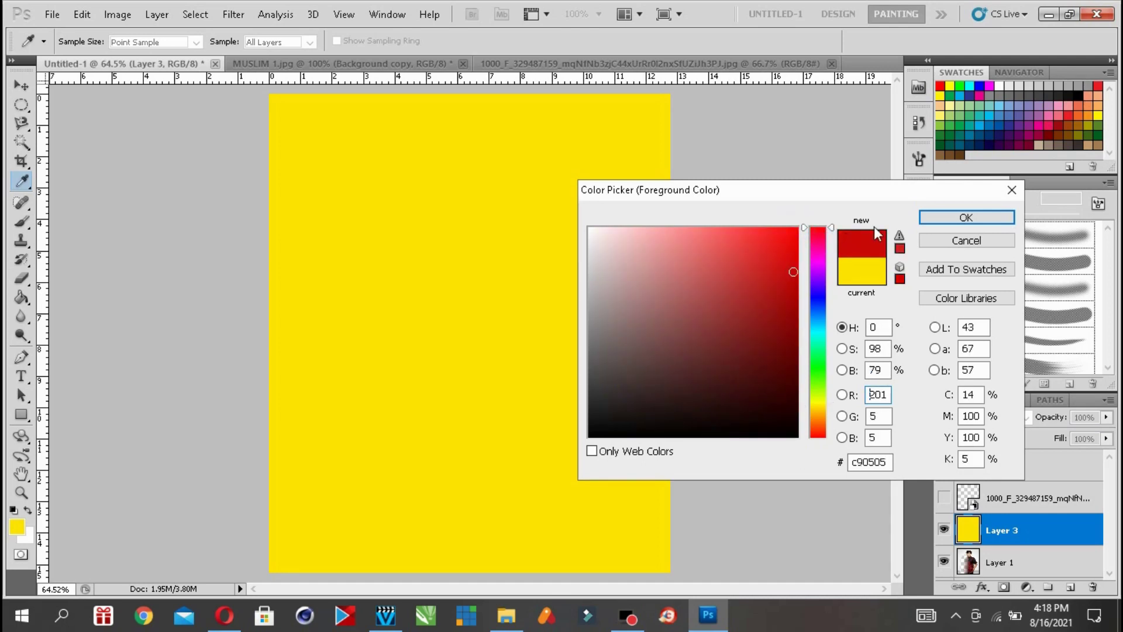
left_click(940, 219)
left_click(370, 295)
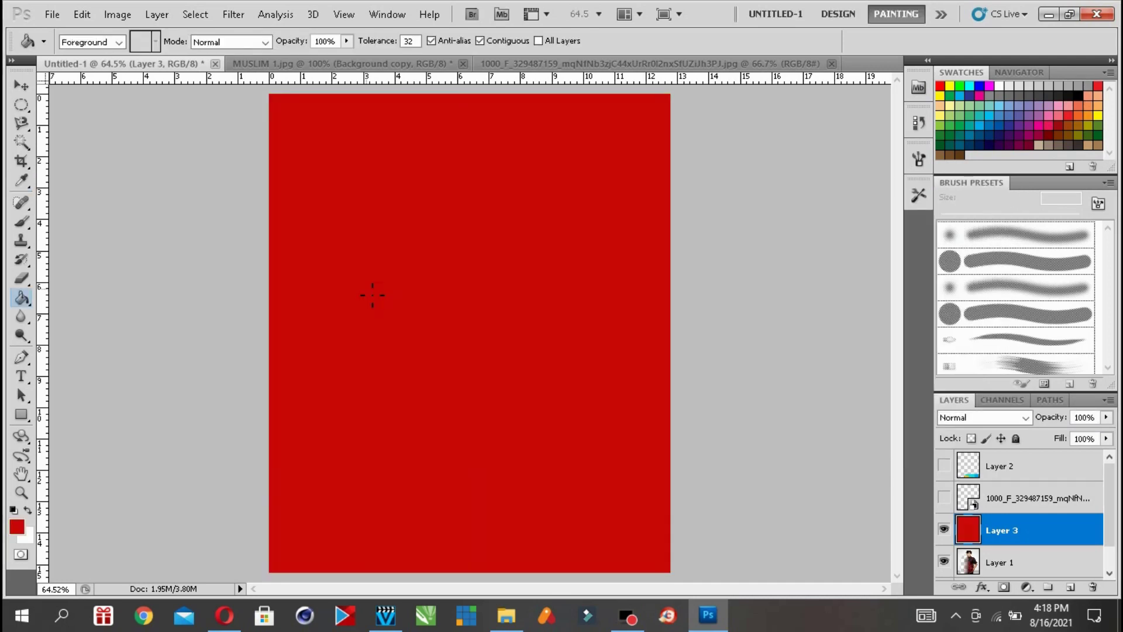
- Switch to the Gradient Tool and choose the Foreground to Background preset in the Gradient Editor
left_click(22, 297)
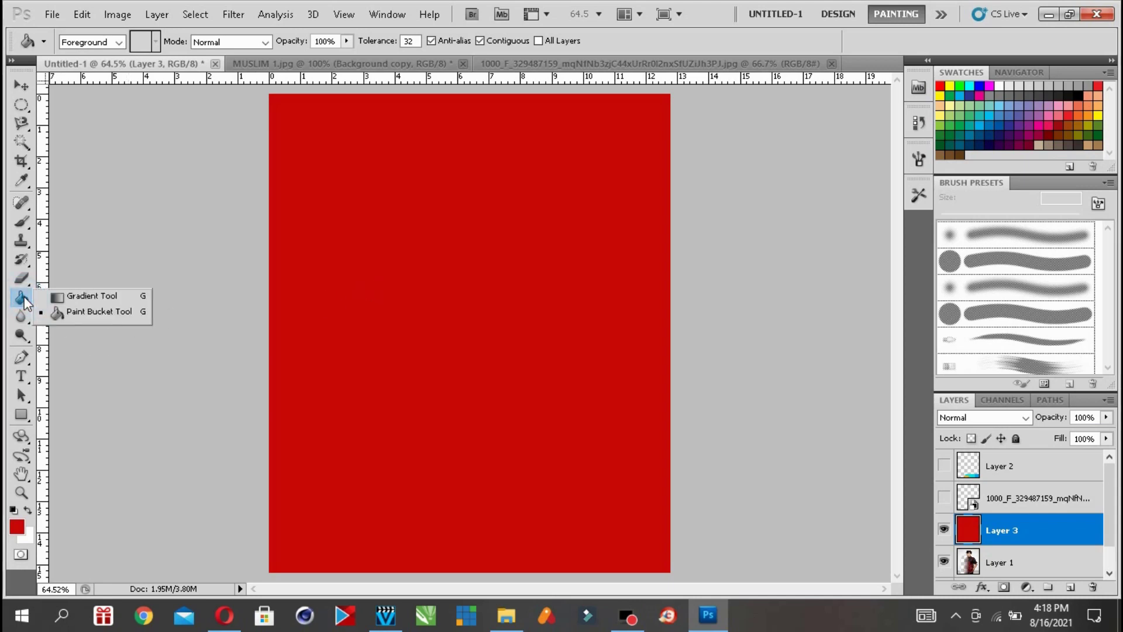
left_click(77, 298)
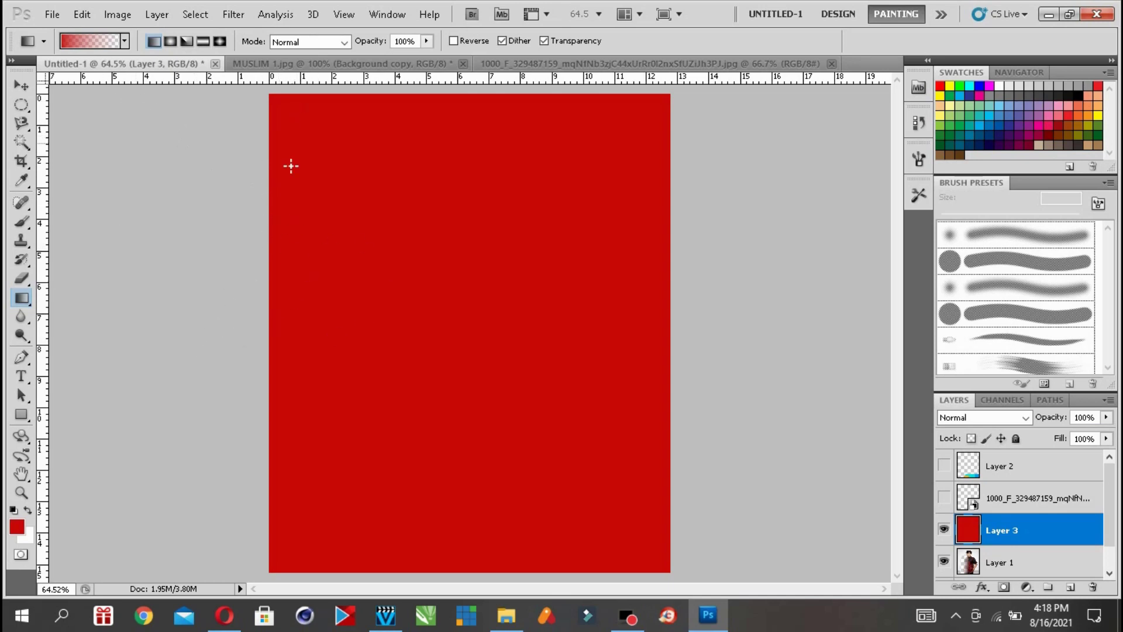
left_click(94, 41)
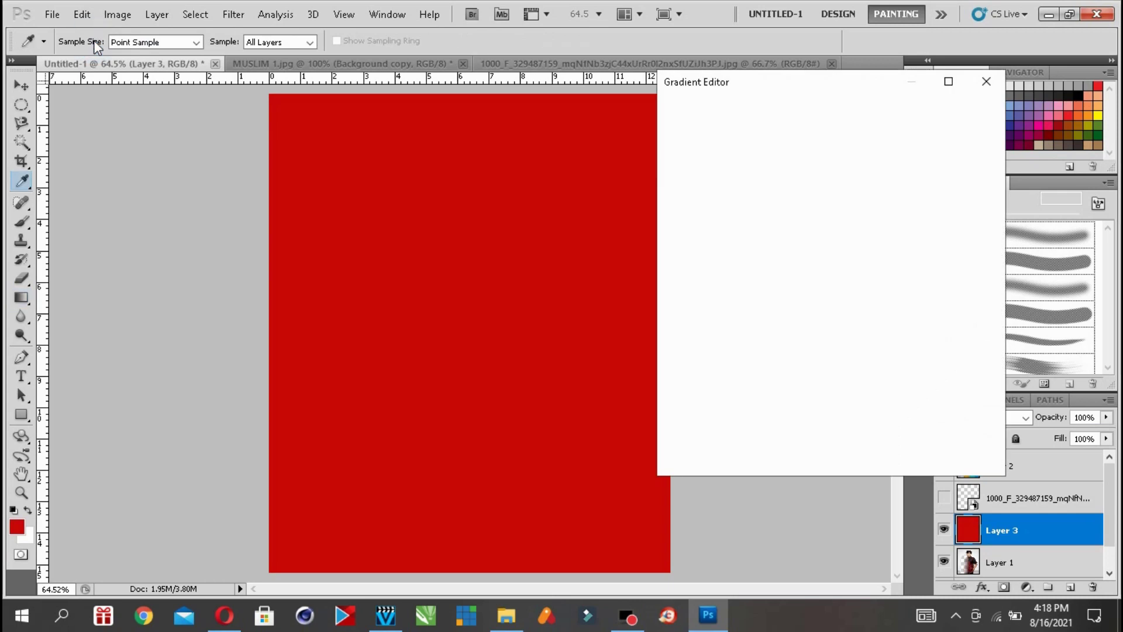
left_click(767, 135)
left_click(793, 135)
left_click(822, 135)
left_click(690, 138)
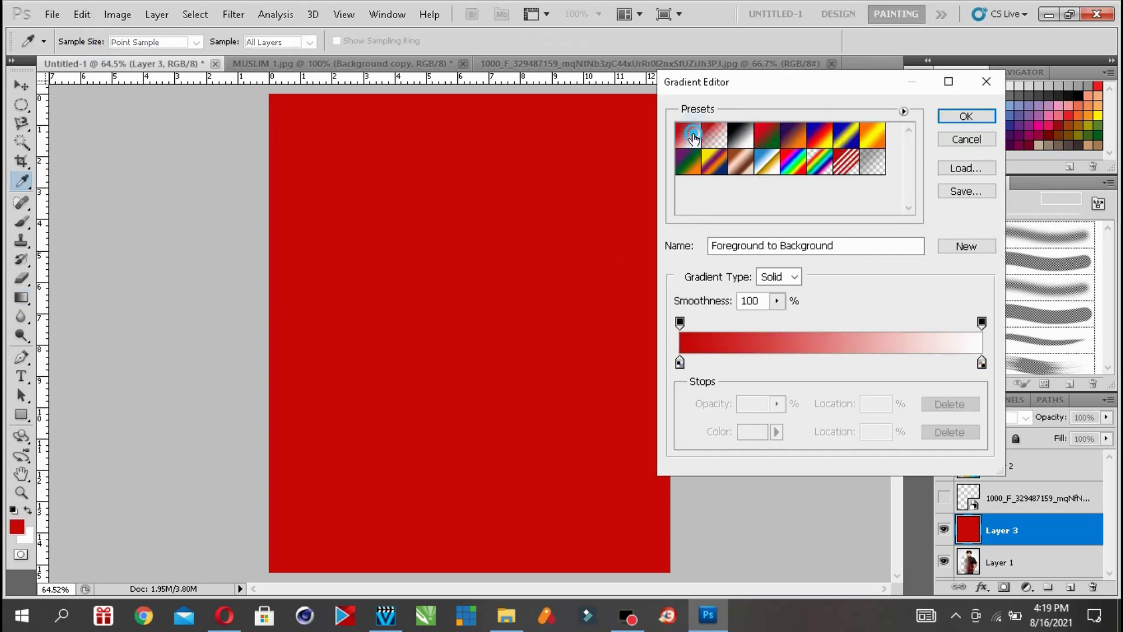
- Change the gradient's starting color stop, at location 0%, to green
left_click(680, 362)
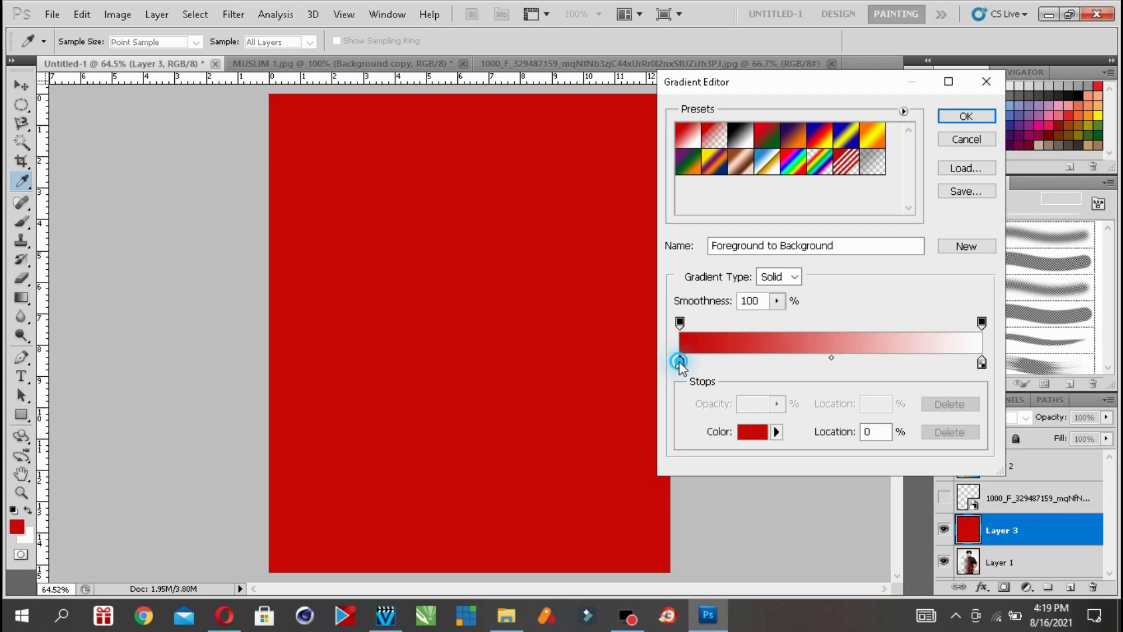
left_click(751, 431)
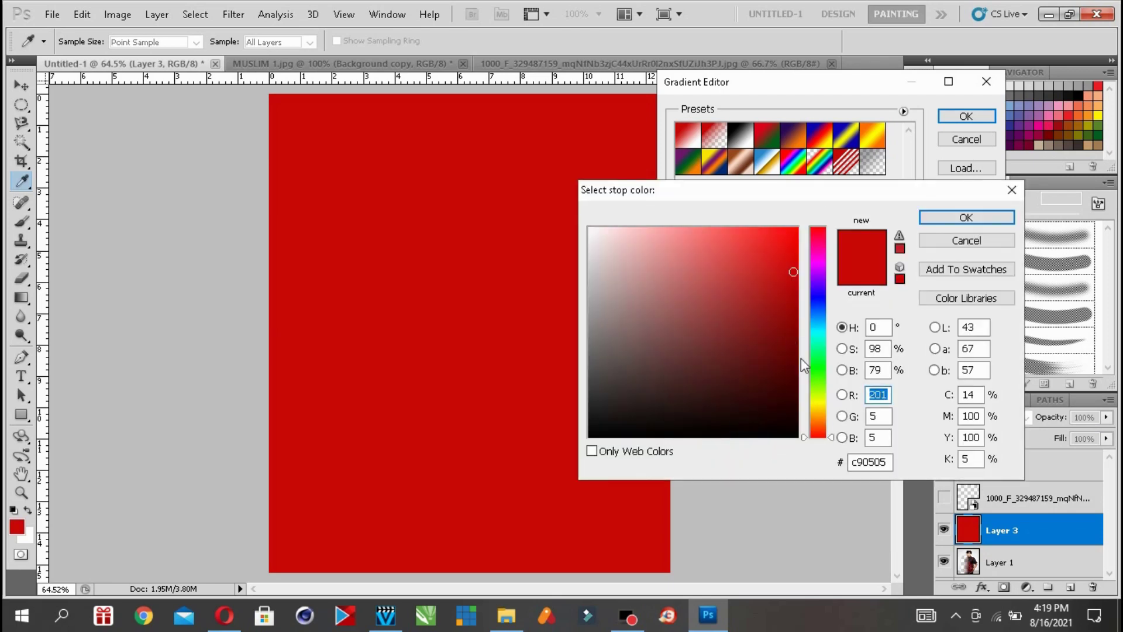
left_click(818, 380)
left_click_drag(792, 275, 793, 225)
left_click(784, 263)
left_click(965, 217)
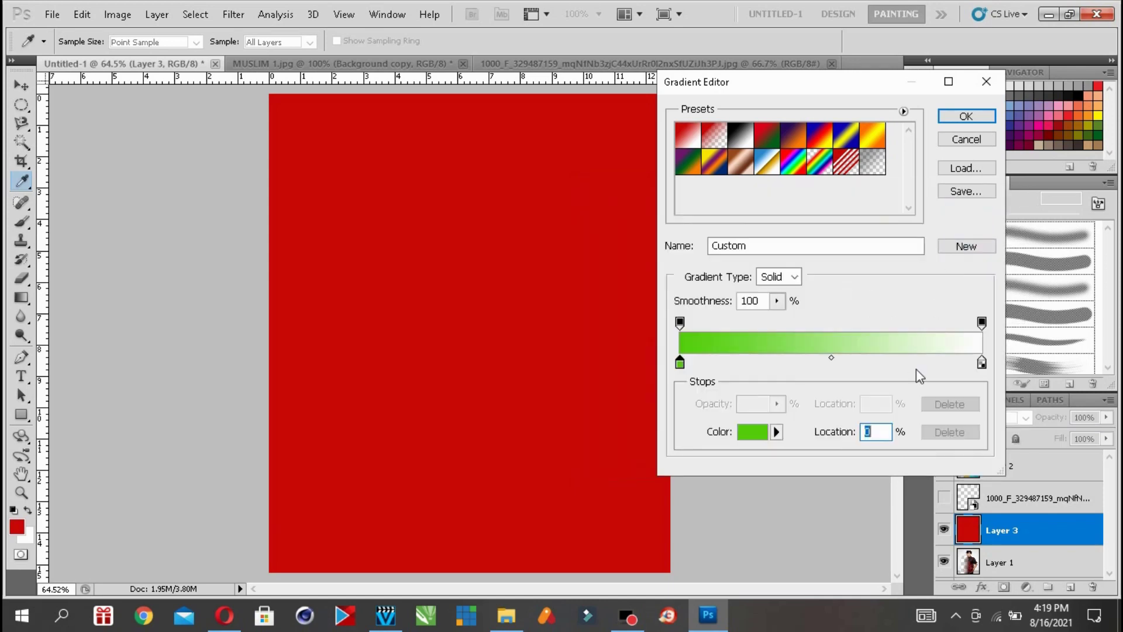
- Change the gradient's end color stop, at location 100%, to yellow fff600
left_click(983, 364)
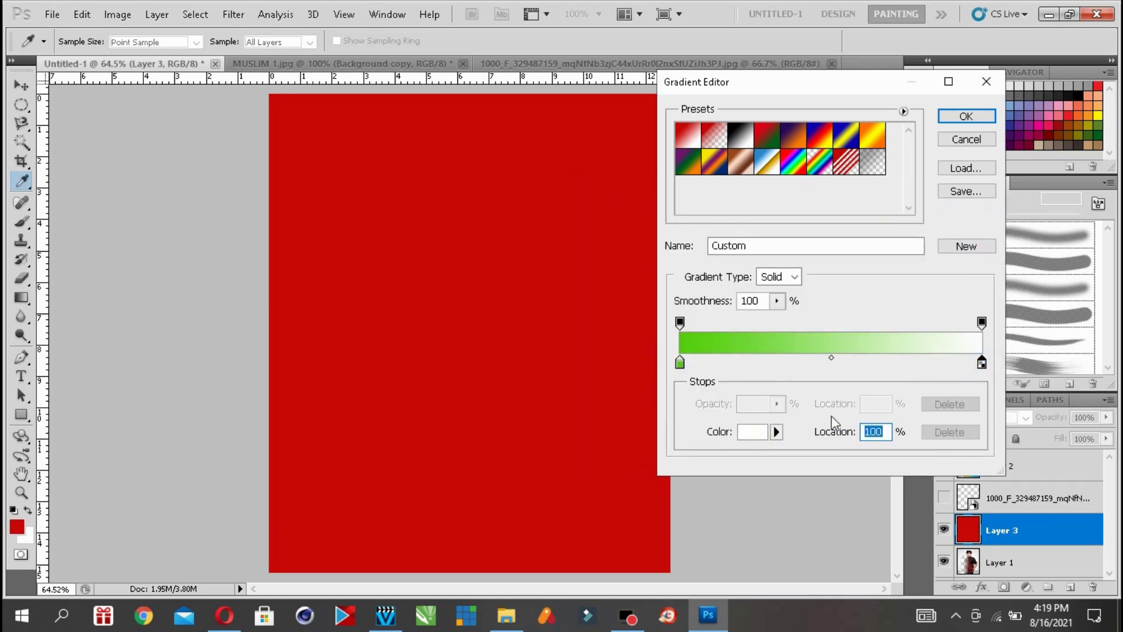
left_click(753, 431)
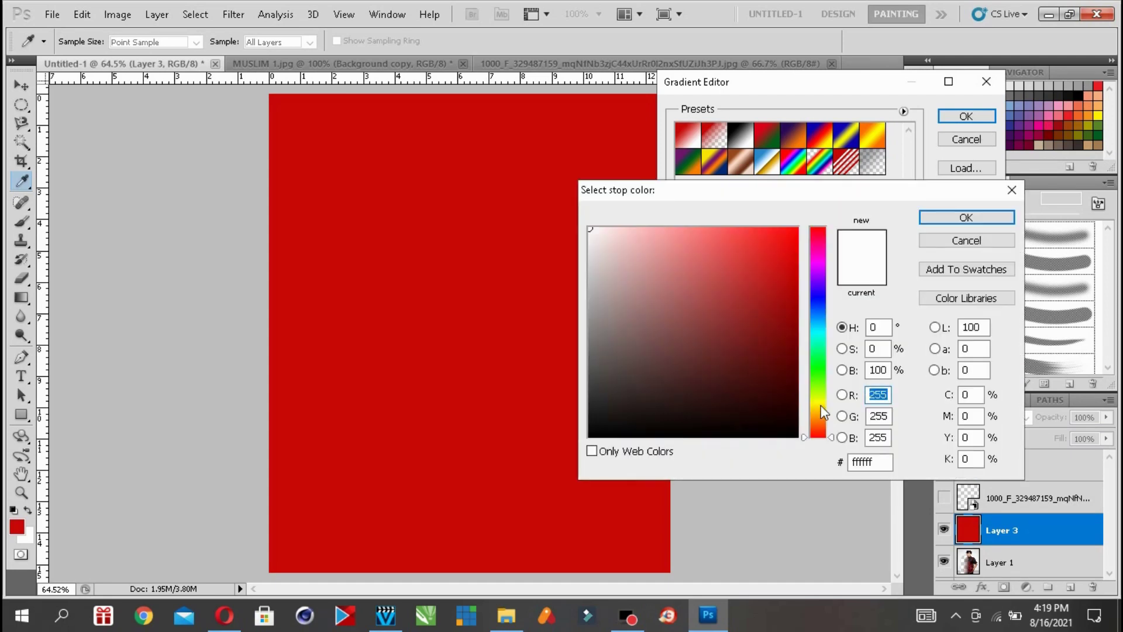
left_click(817, 403)
left_click(797, 228)
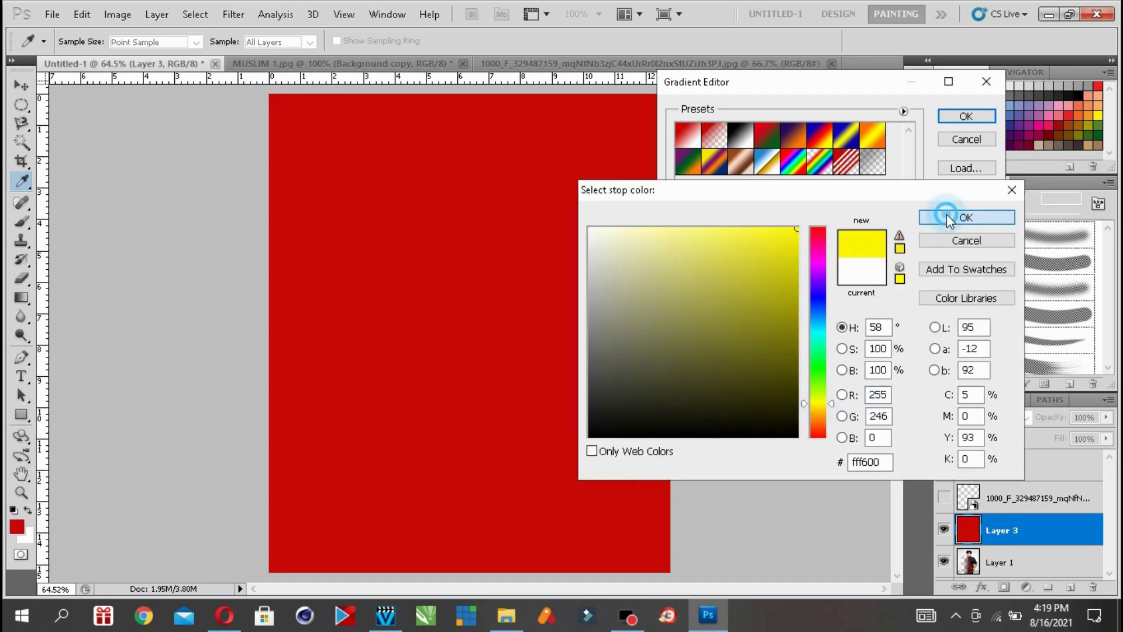
left_click(932, 218)
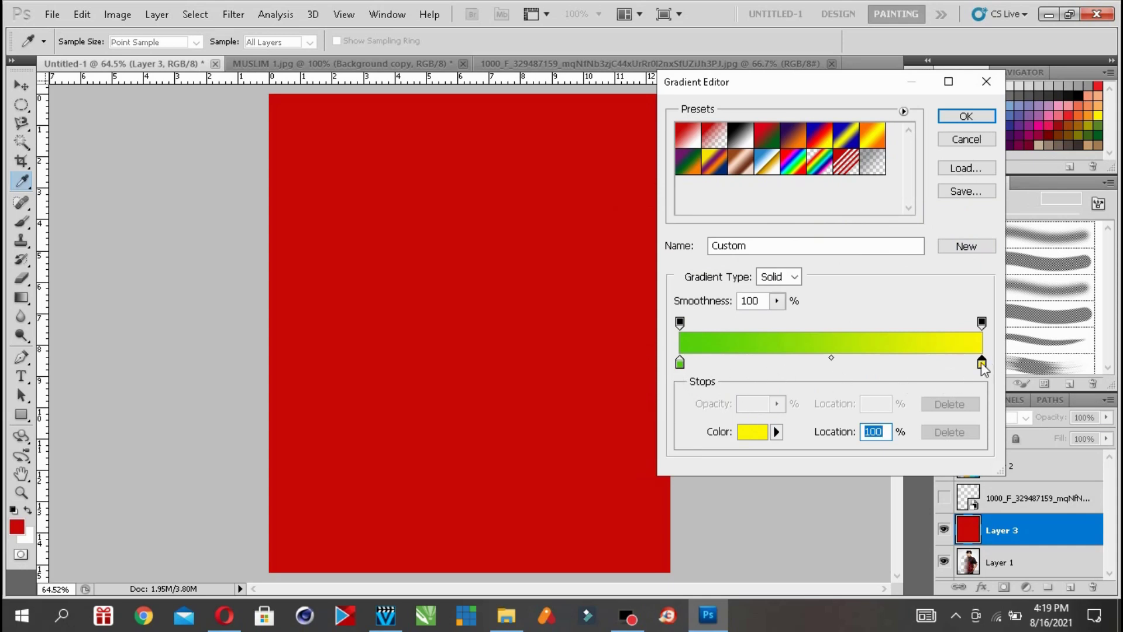
- Add three white color stops to the gradient: at 29%, at 53%, and about three-quarters of the way along
left_click(766, 362)
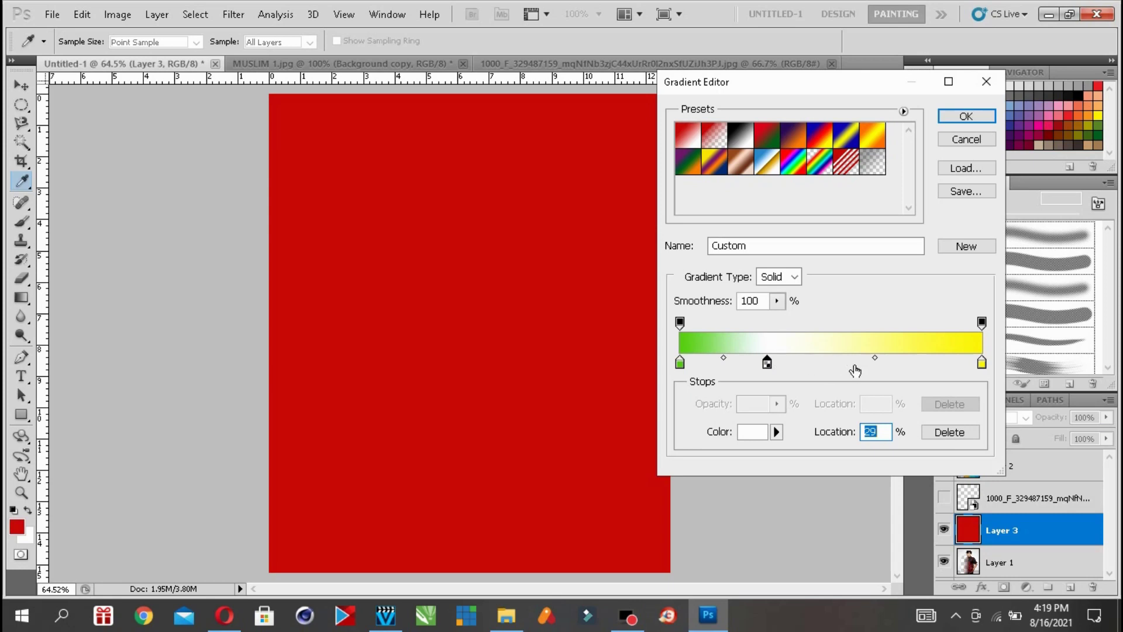
left_click(908, 362)
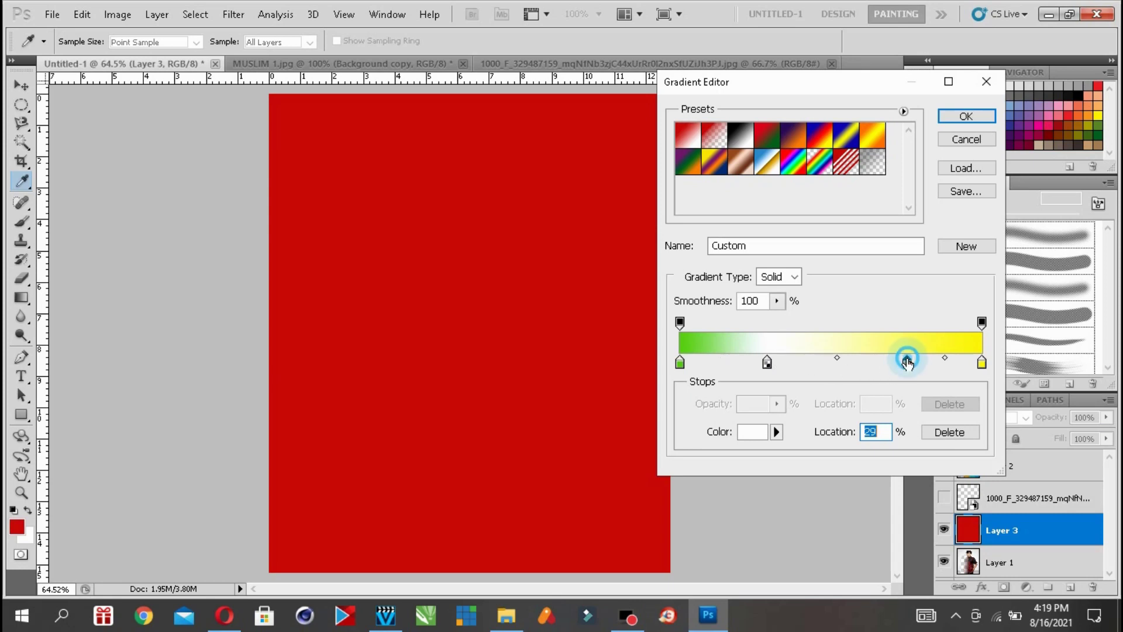
left_click(856, 363)
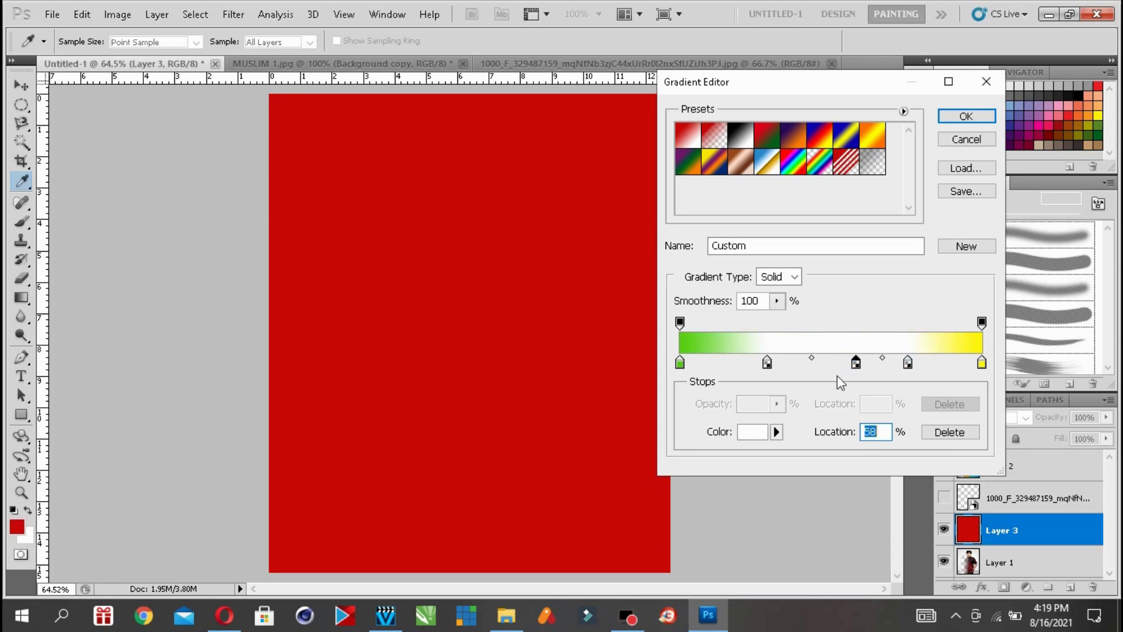
left_click_drag(855, 364, 839, 365)
- Recolor the middle stop at 53% to teal green and accept the custom gradient
double_click(839, 362)
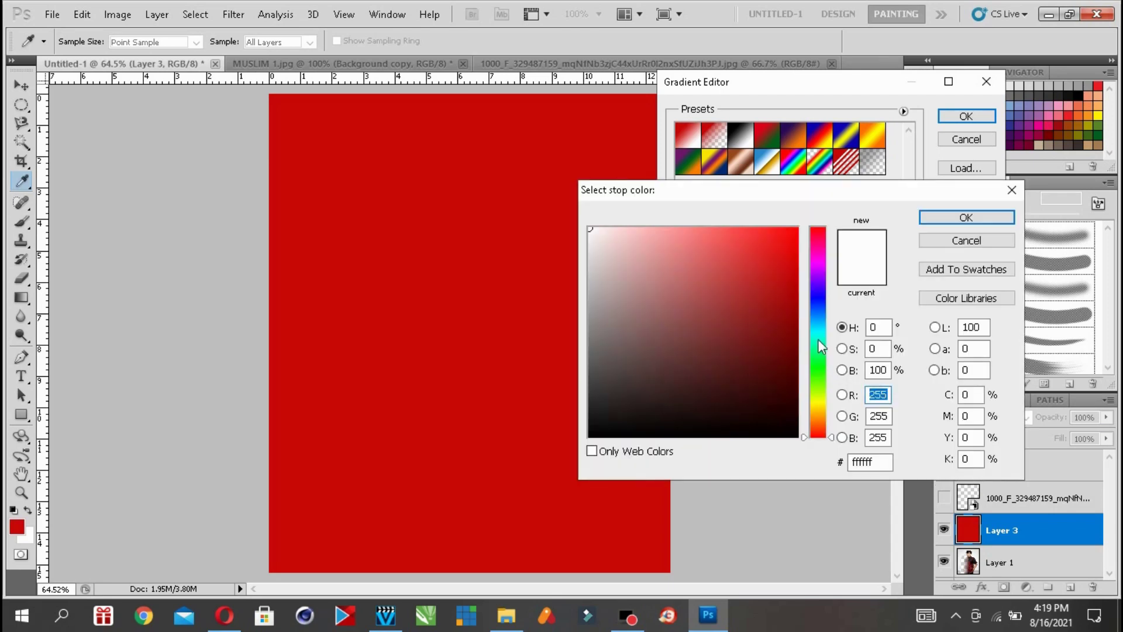
left_click(819, 342)
left_click(791, 269)
left_click(955, 217)
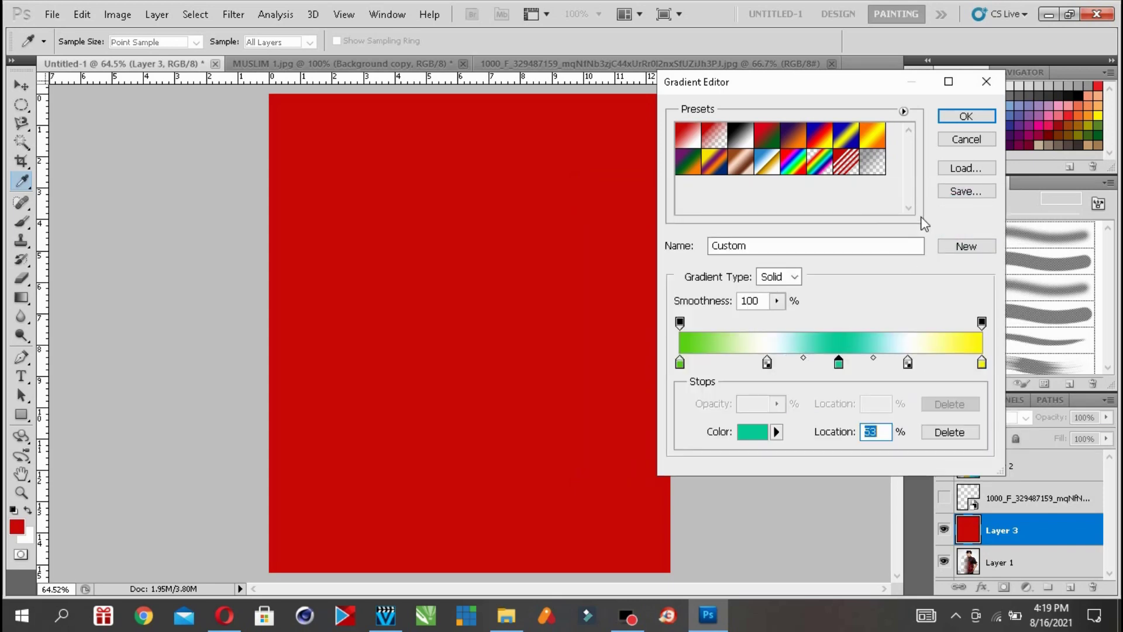
left_click(966, 115)
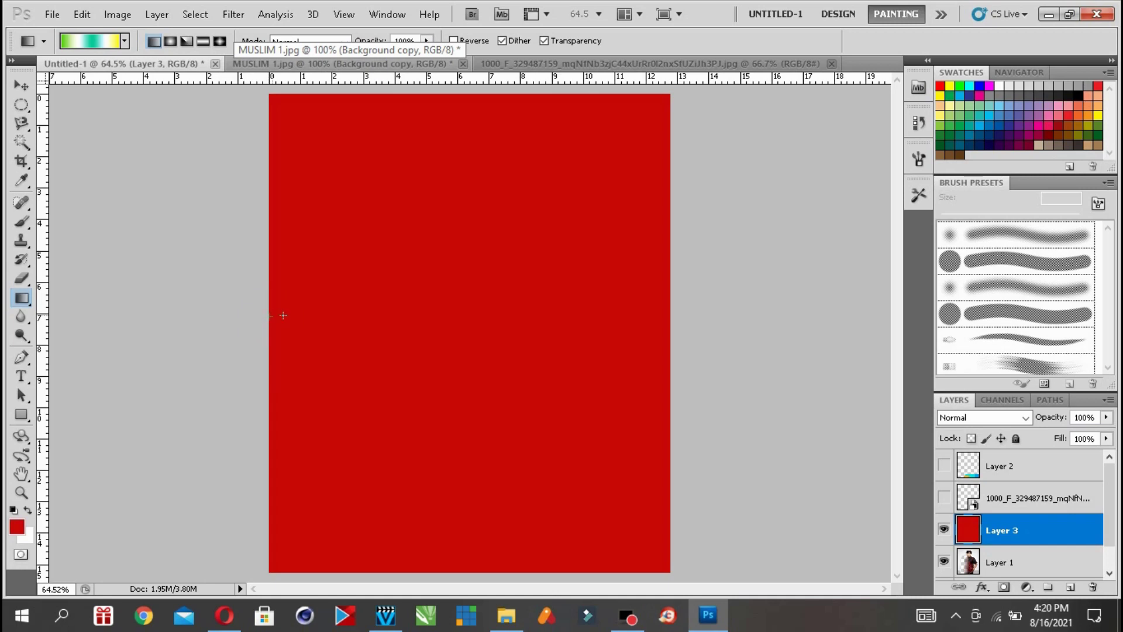
- Apply the linear gradient across Layer 3 from side to side, and redraw it vertically from the canvas's upper edge to its lower edge
left_click_drag(563, 321, 679, 318)
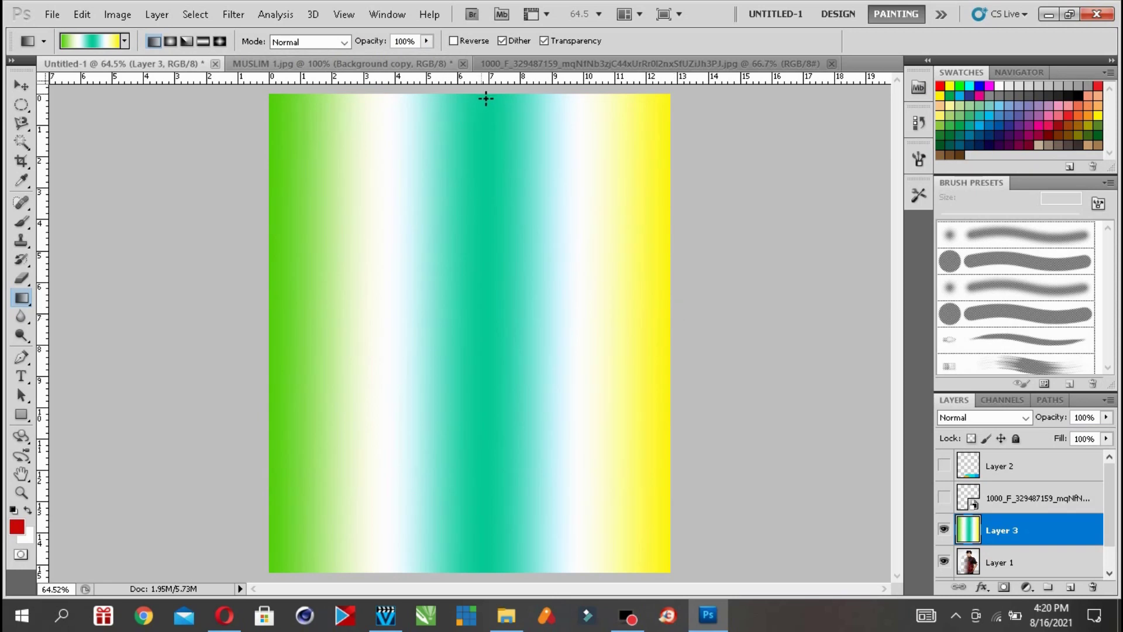
left_click_drag(484, 97, 489, 577)
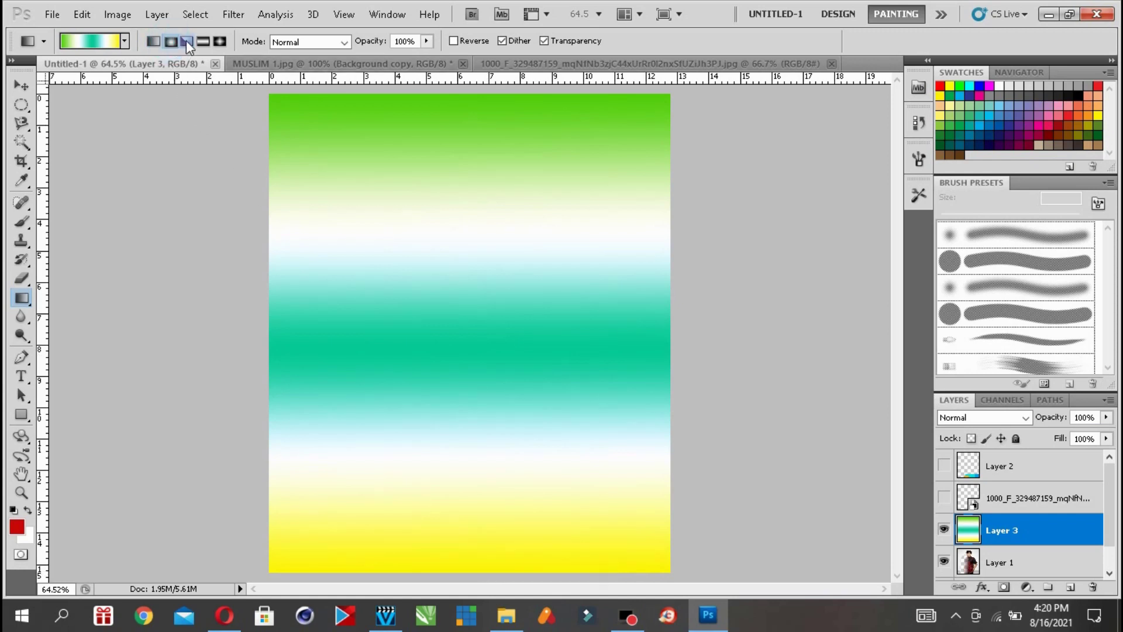
- Fill Layer 3 with the custom gradient in Radial style, redrawing it from the upper corner, mid-canvas and near the upper edge
left_click(171, 41)
left_click_drag(275, 97, 604, 503)
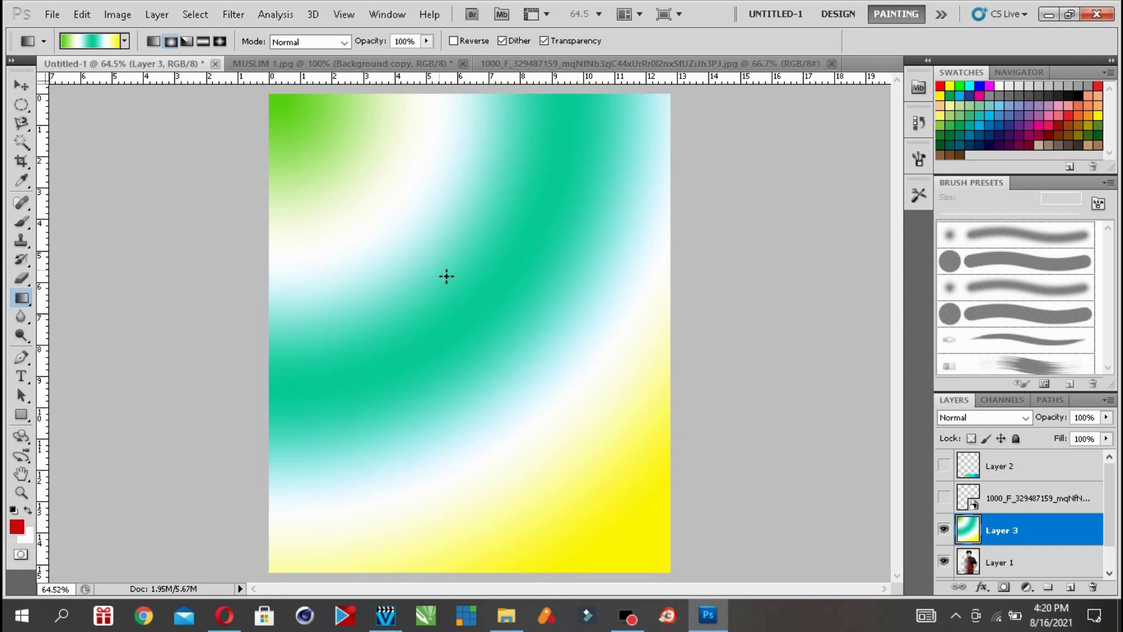
left_click_drag(443, 271, 476, 391)
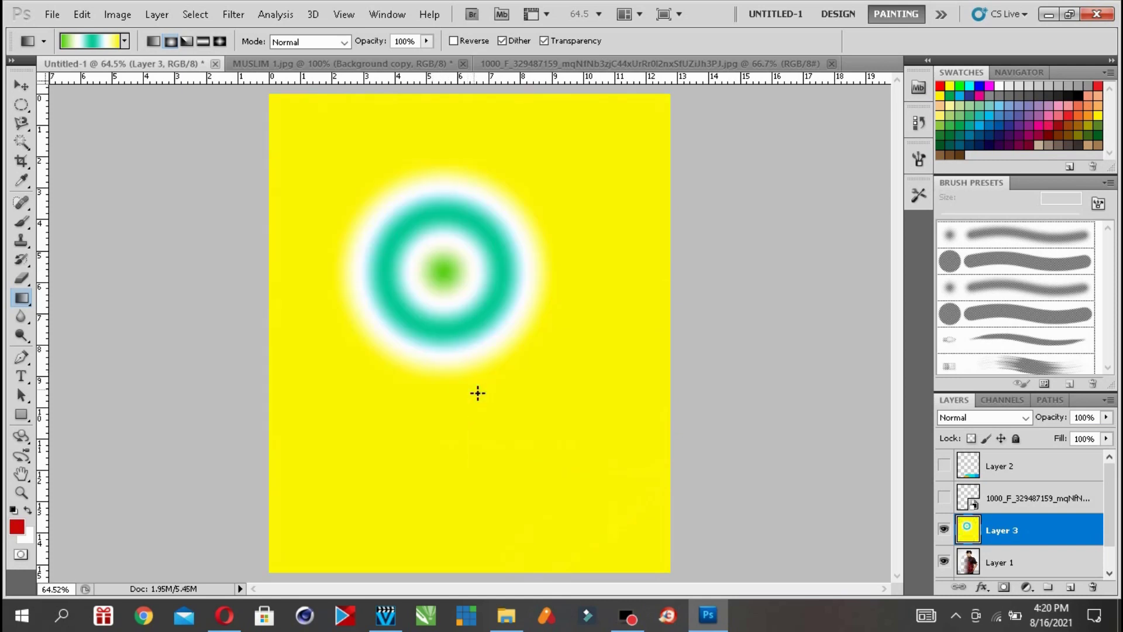
left_click_drag(436, 148, 464, 426)
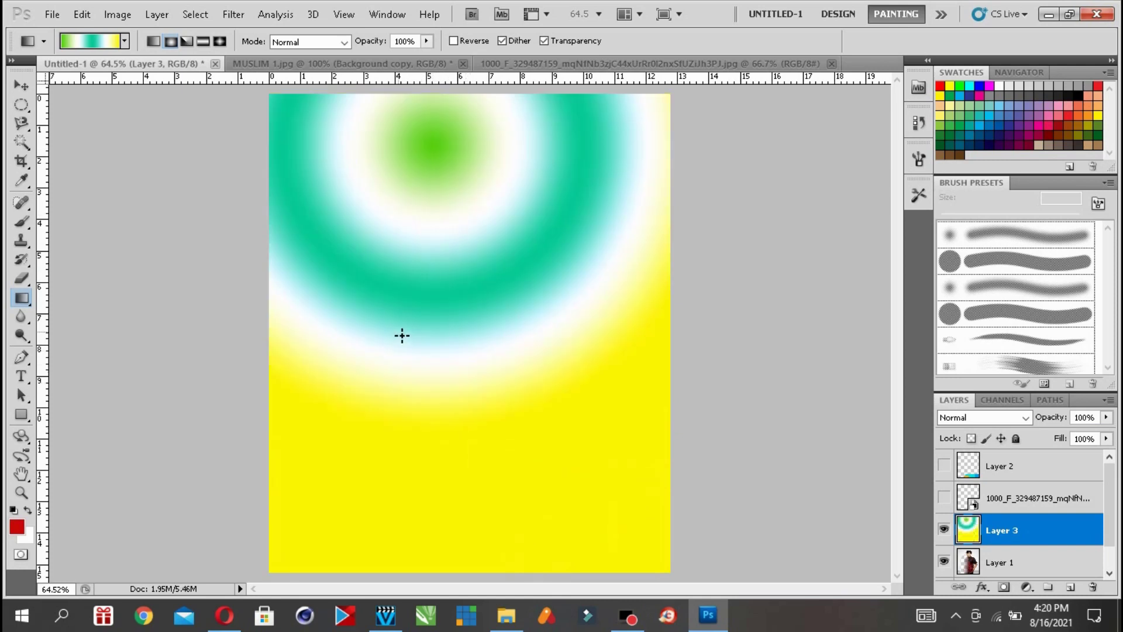
- Switch to the Diamond gradient style and redraw the gradient on Layer 3 repeatedly with different centers, lengths and angles
left_click(220, 41)
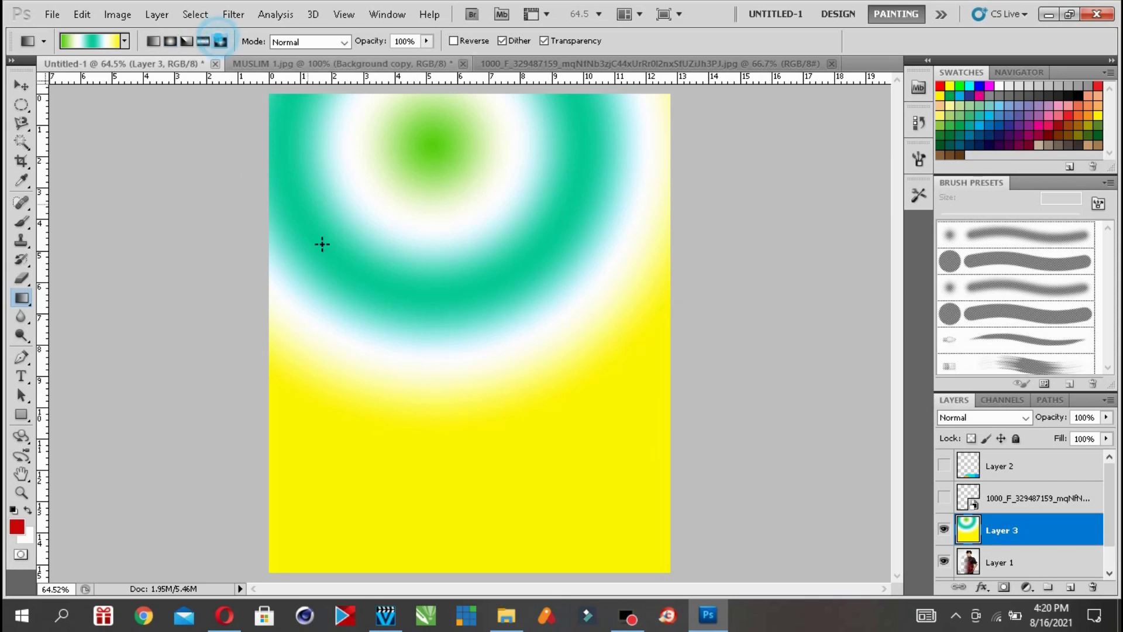
left_click_drag(342, 448, 496, 219)
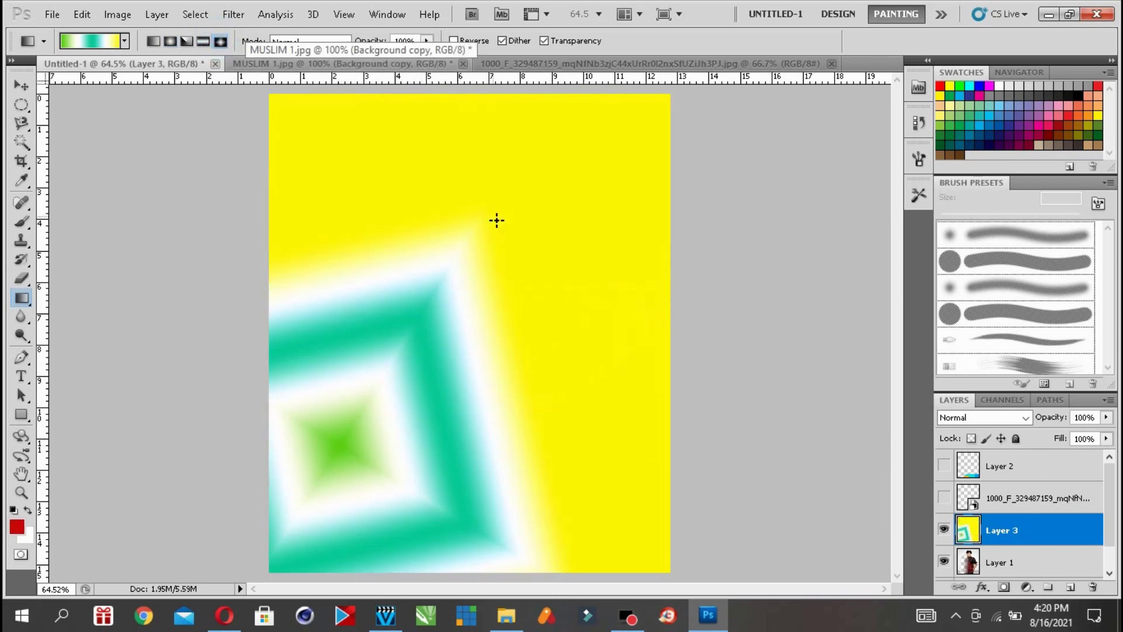
left_click_drag(512, 136, 459, 410)
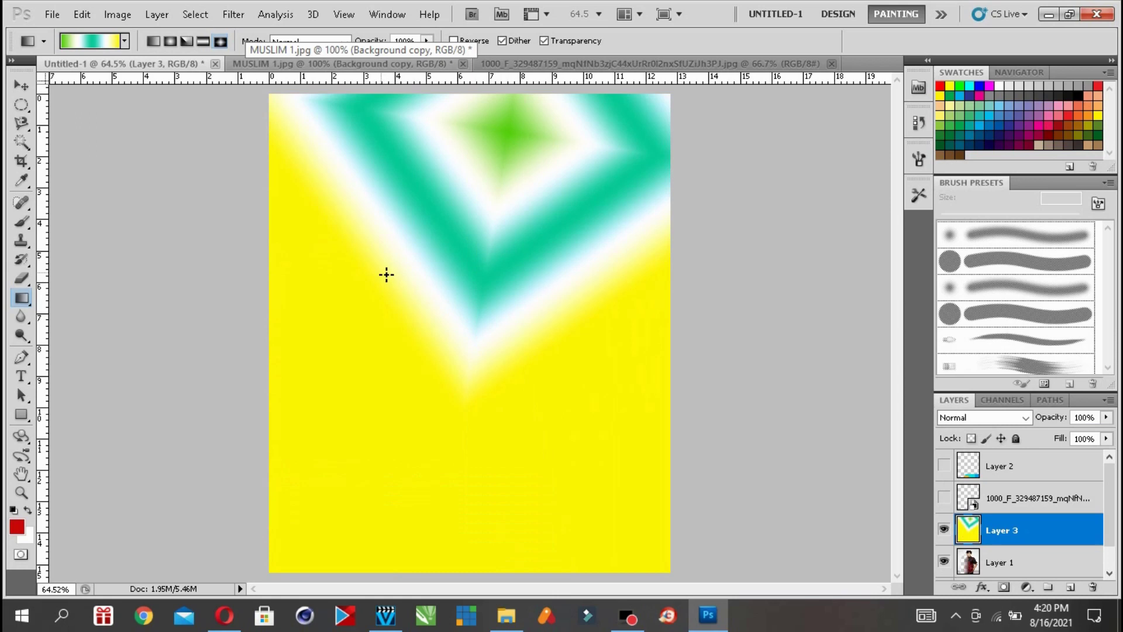
left_click_drag(449, 345, 553, 448)
left_click_drag(496, 237, 411, 376)
left_click_drag(410, 242, 512, 431)
left_click(551, 276)
left_click_drag(400, 475, 400, 475)
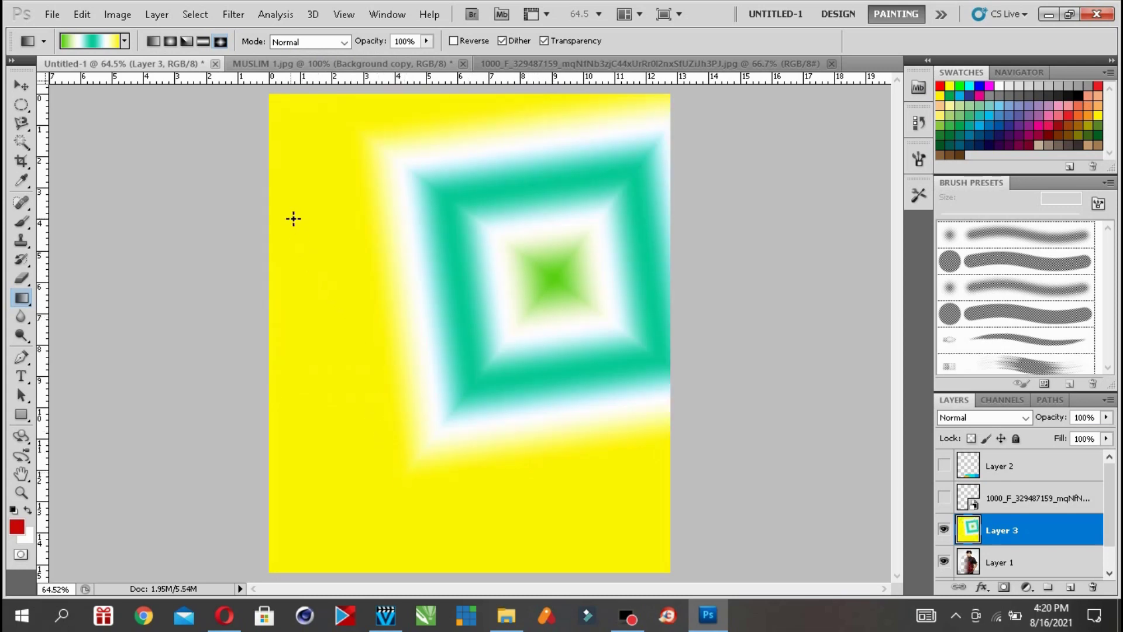
left_click_drag(422, 127, 432, 544)
left_click_drag(319, 386, 587, 381)
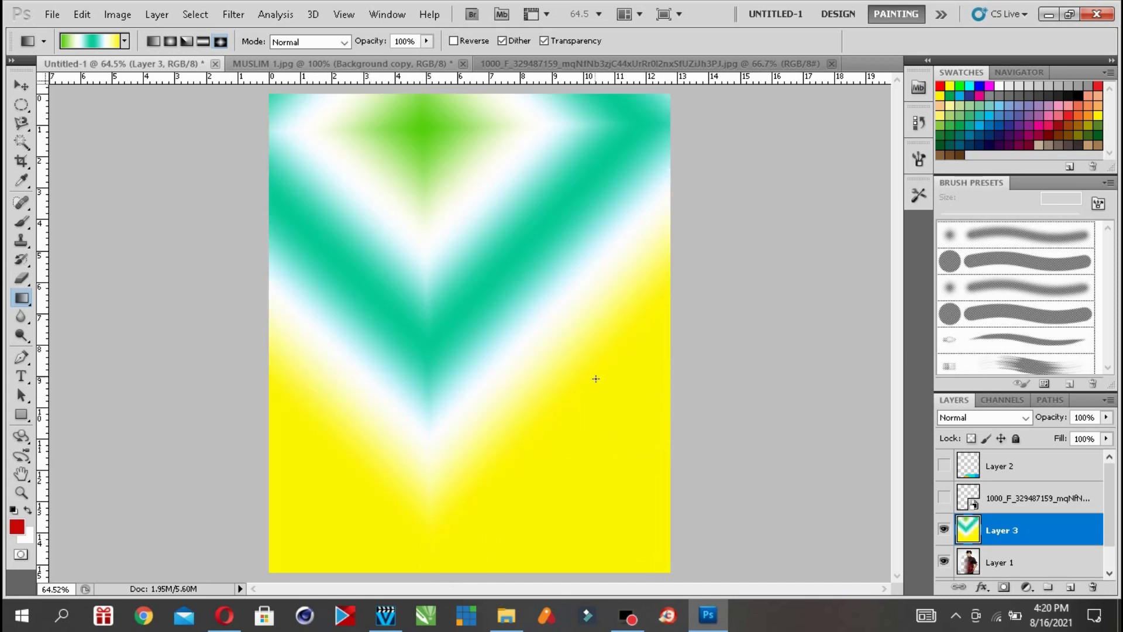
left_click_drag(624, 123, 363, 470)
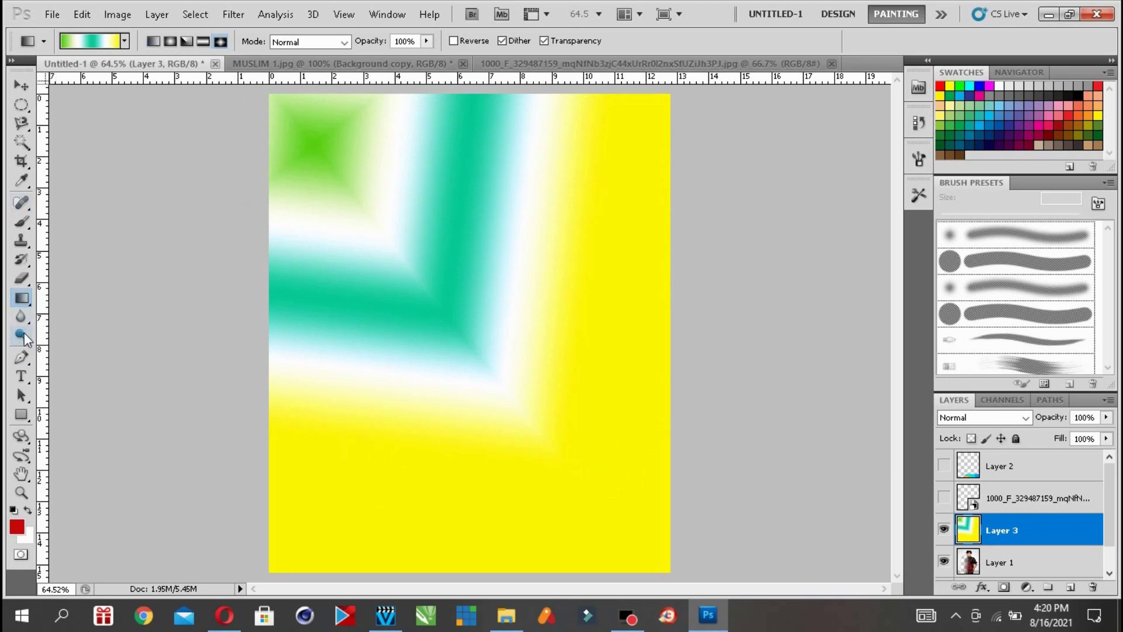
- Activate the Pen tool and close the Untitled-1 document without saving it
left_click(21, 357)
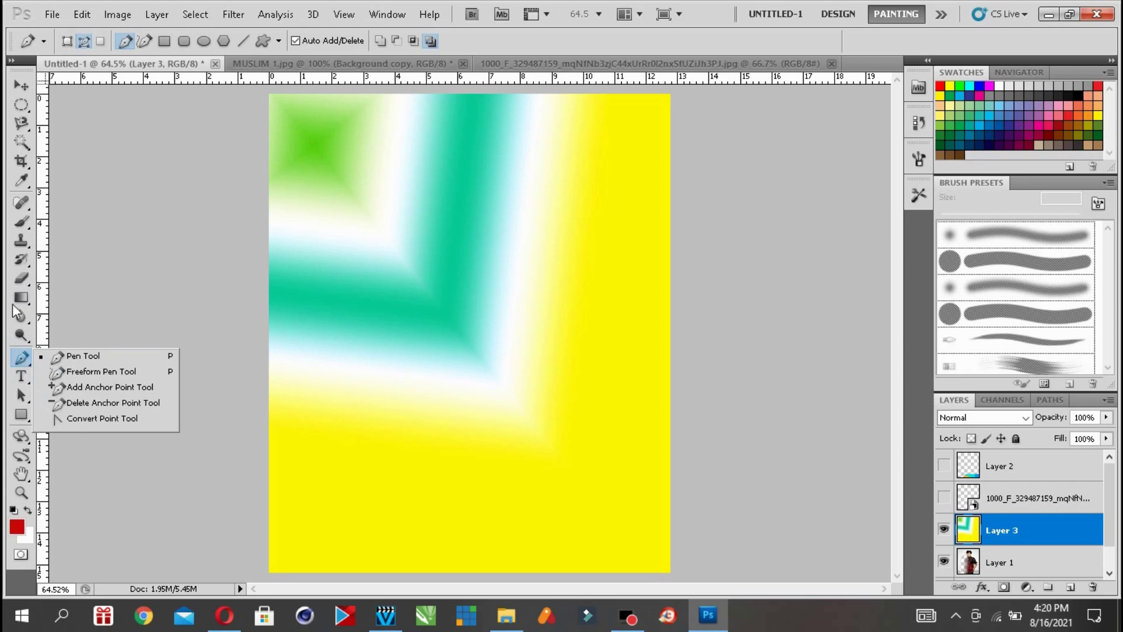
left_click(65, 358)
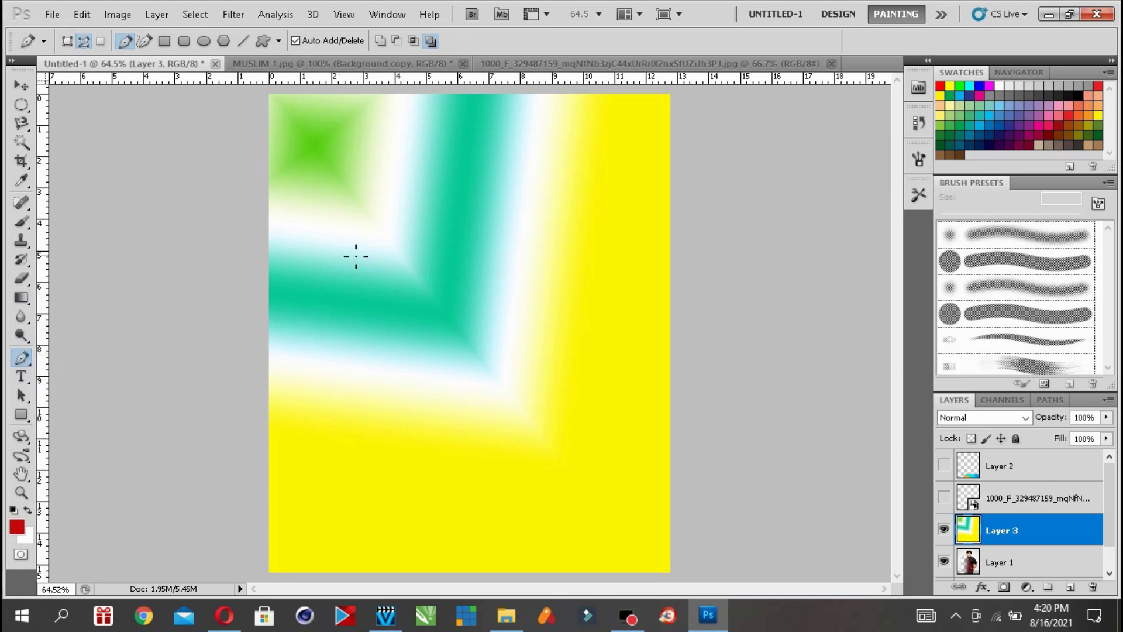
left_click(215, 63)
left_click(562, 245)
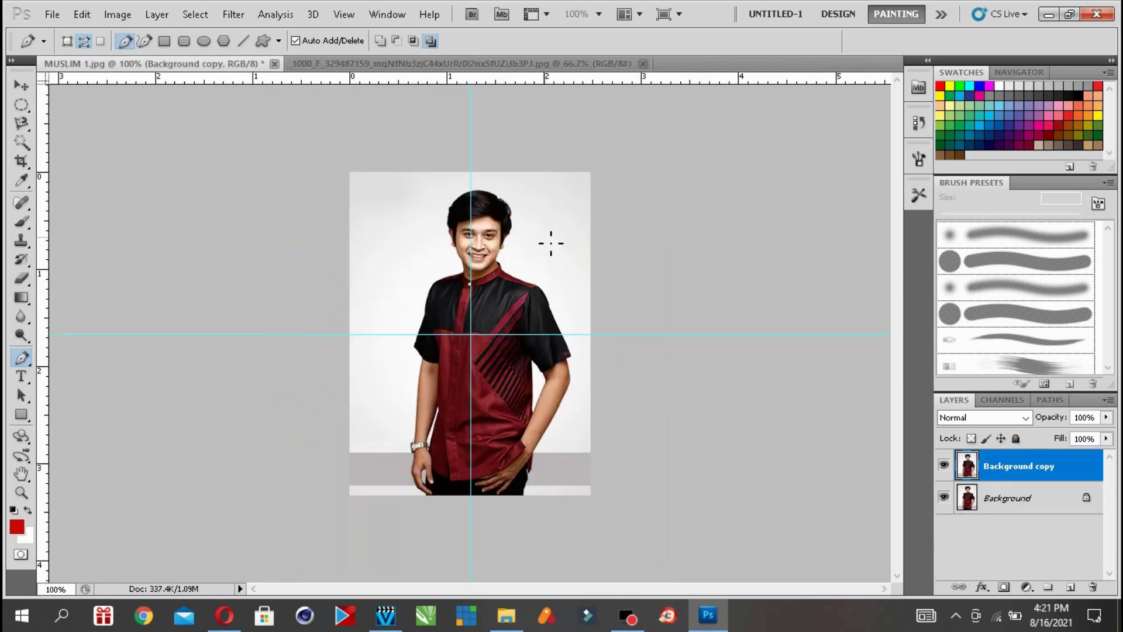
- Zoom MUSLIM 1.jpg to 200% on the man's head and torso, and activate the Move tool
left_click(22, 493)
left_click(467, 382)
left_click_drag(893, 290, 893, 265)
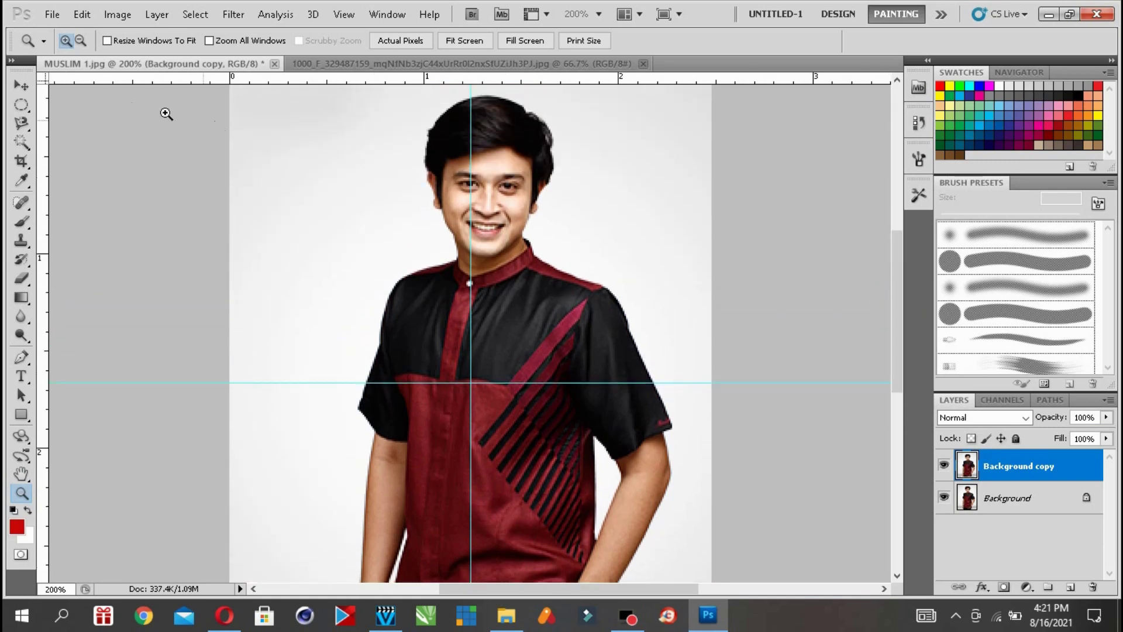
left_click(22, 85)
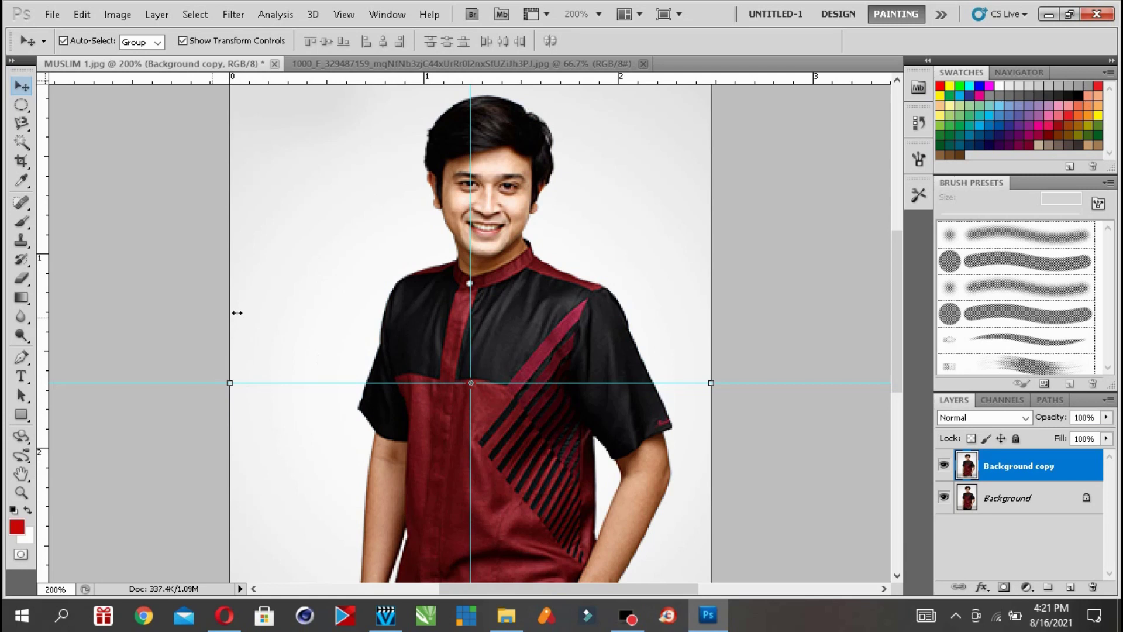
- Select the white backdrop around the man with the Magic Wand, hide the Background layer and delete the selected area from Background copy
left_click(21, 141)
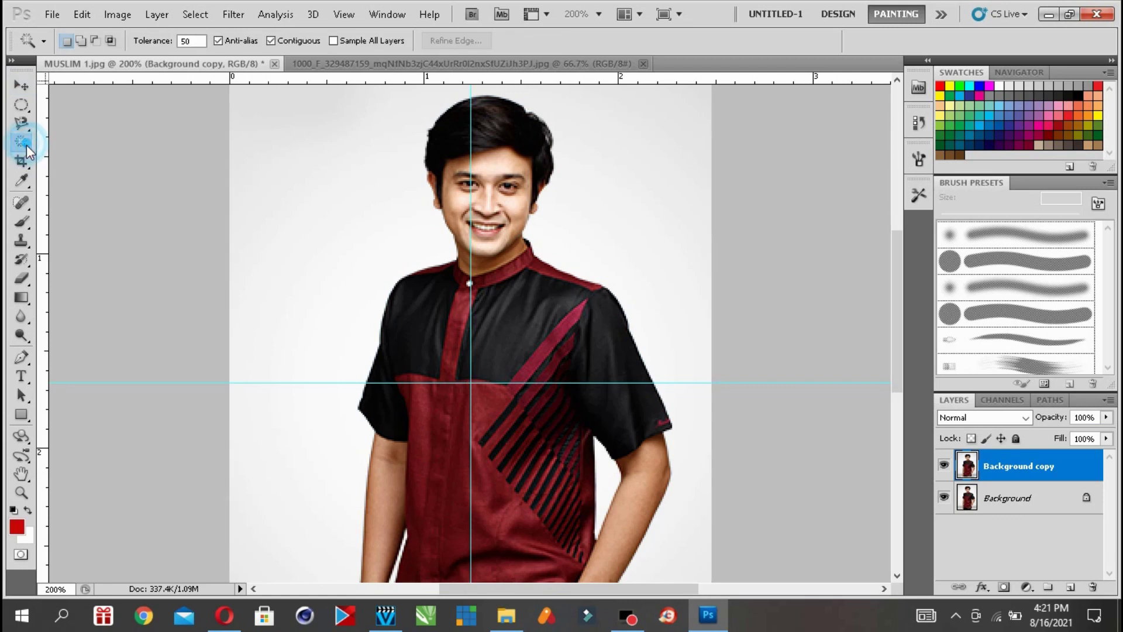
left_click(352, 267)
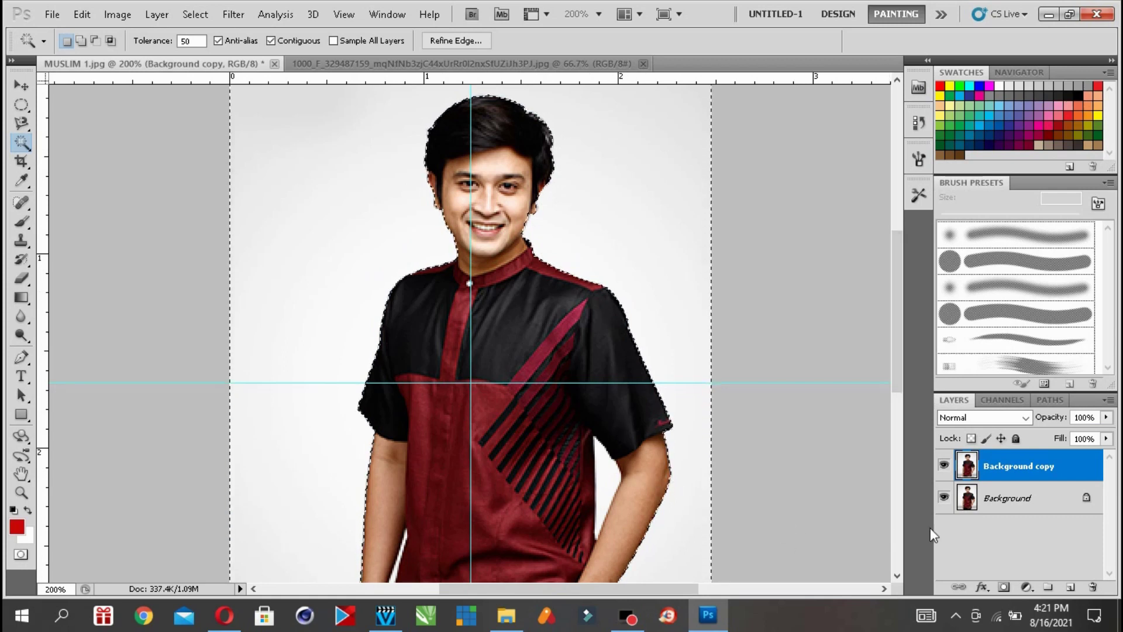
left_click(943, 498)
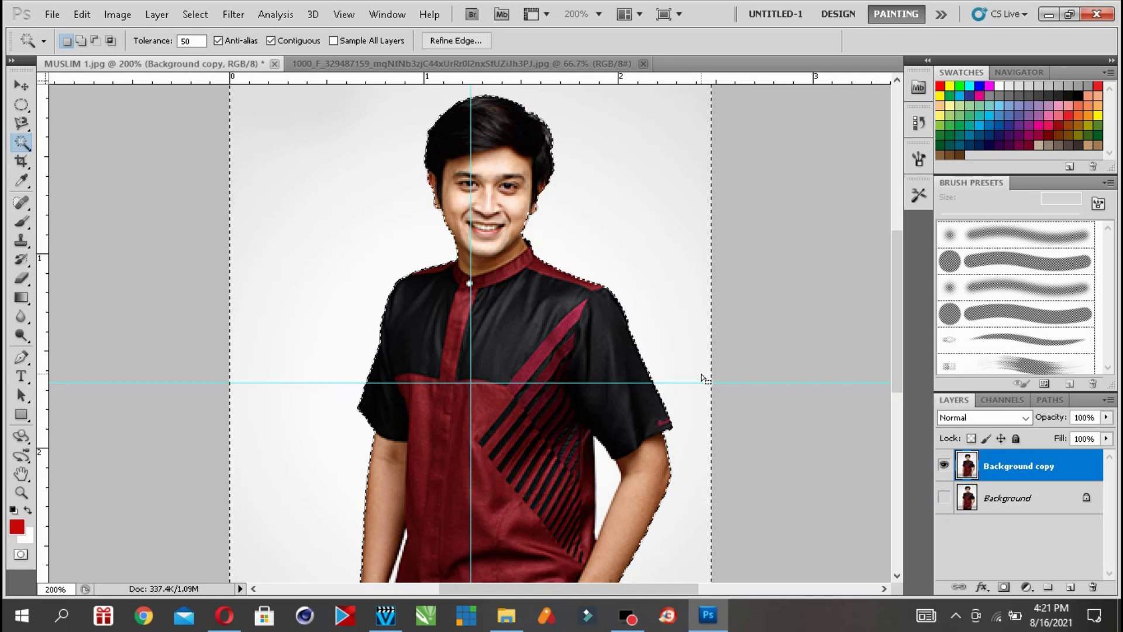
key("Delete")
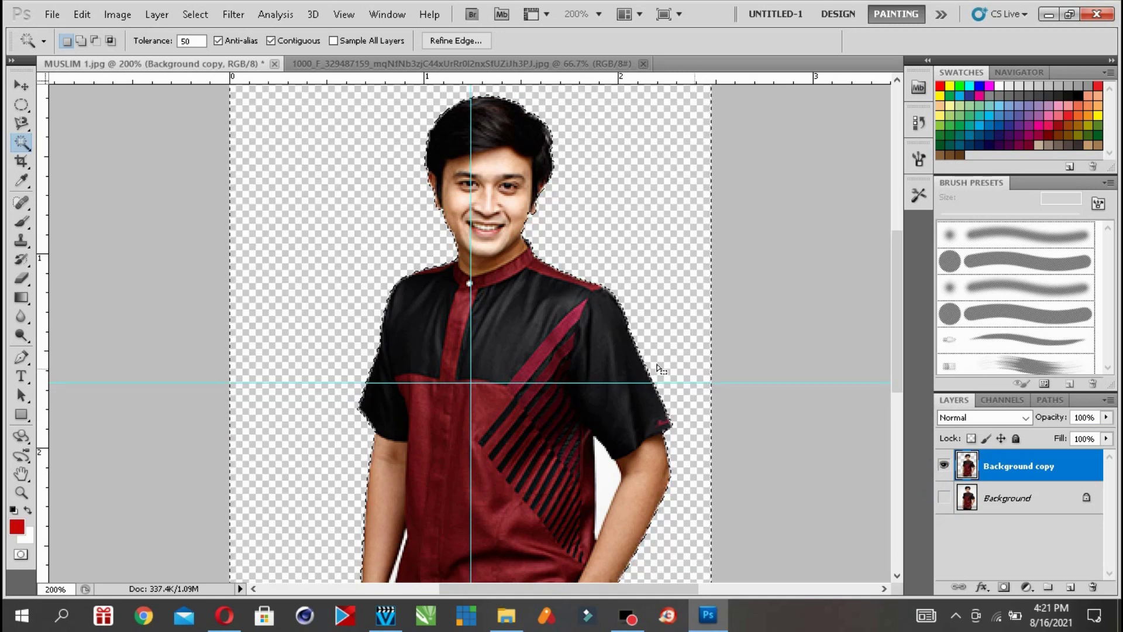
left_click(52, 14)
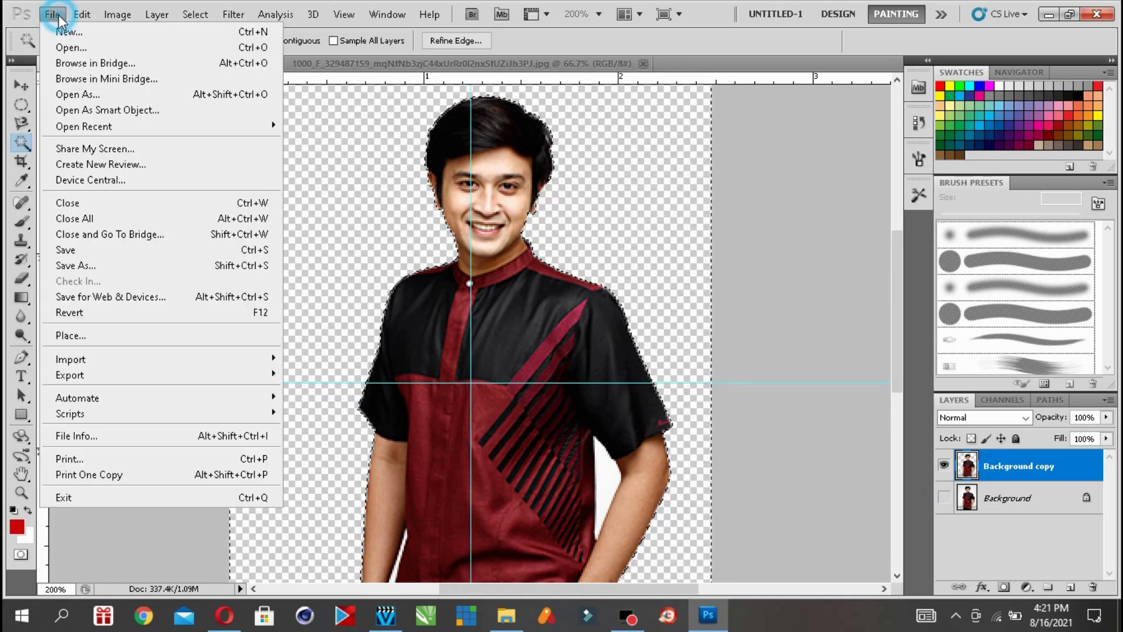
left_click(61, 47)
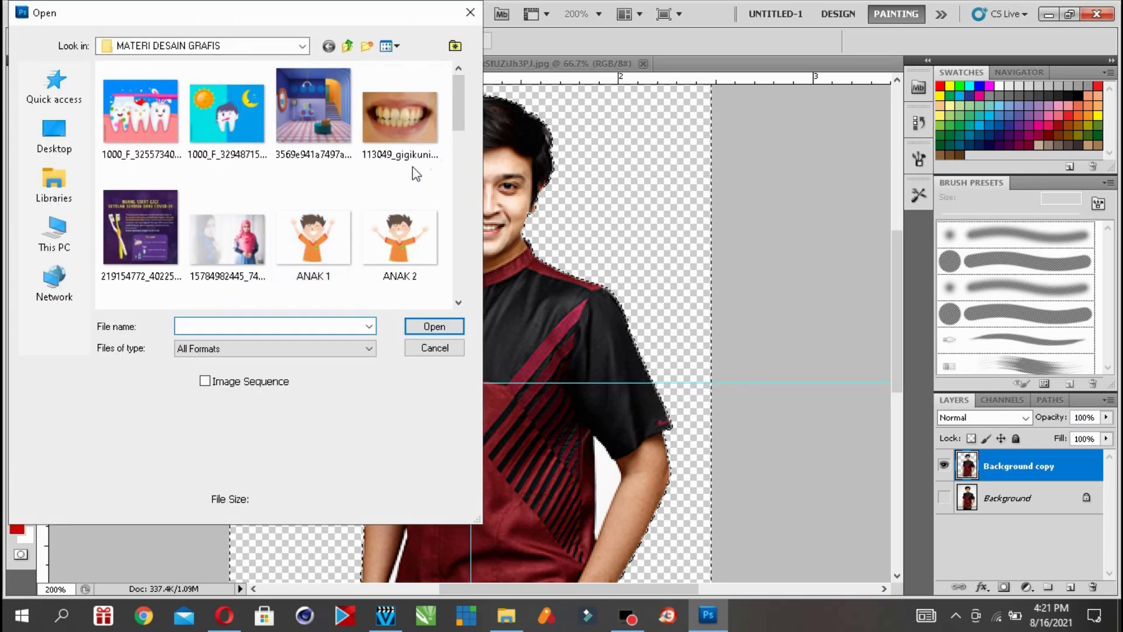
left_click(250, 244)
left_click(432, 325)
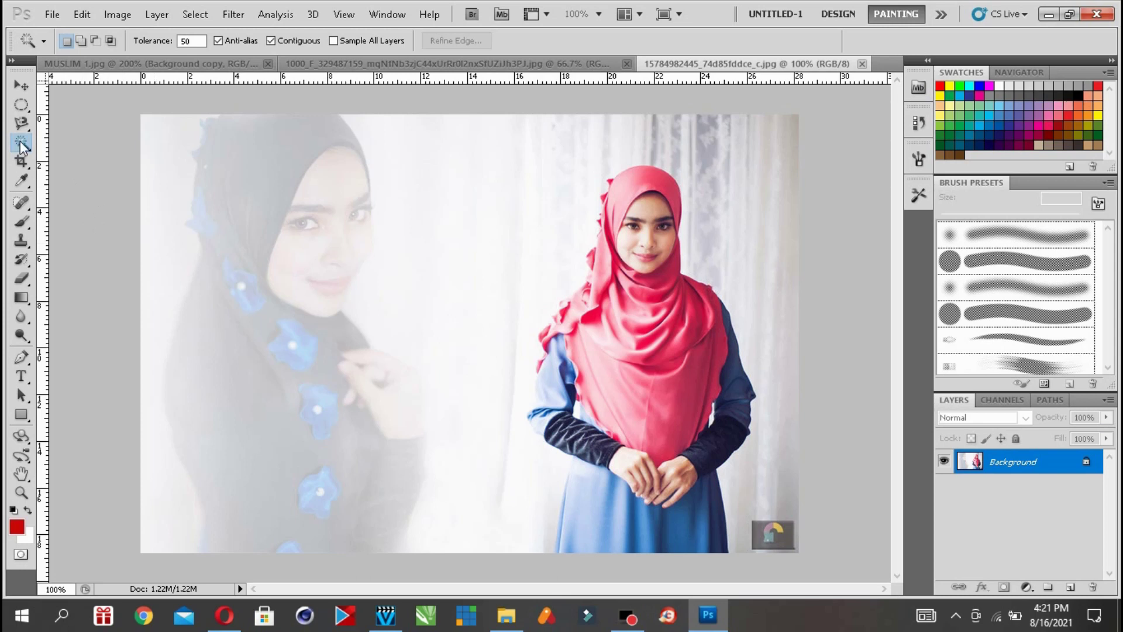
- Try to select the pale curtain backdrop beside the woman in the red hijab with the Magic Wand at a tolerance of 10
left_click(506, 406)
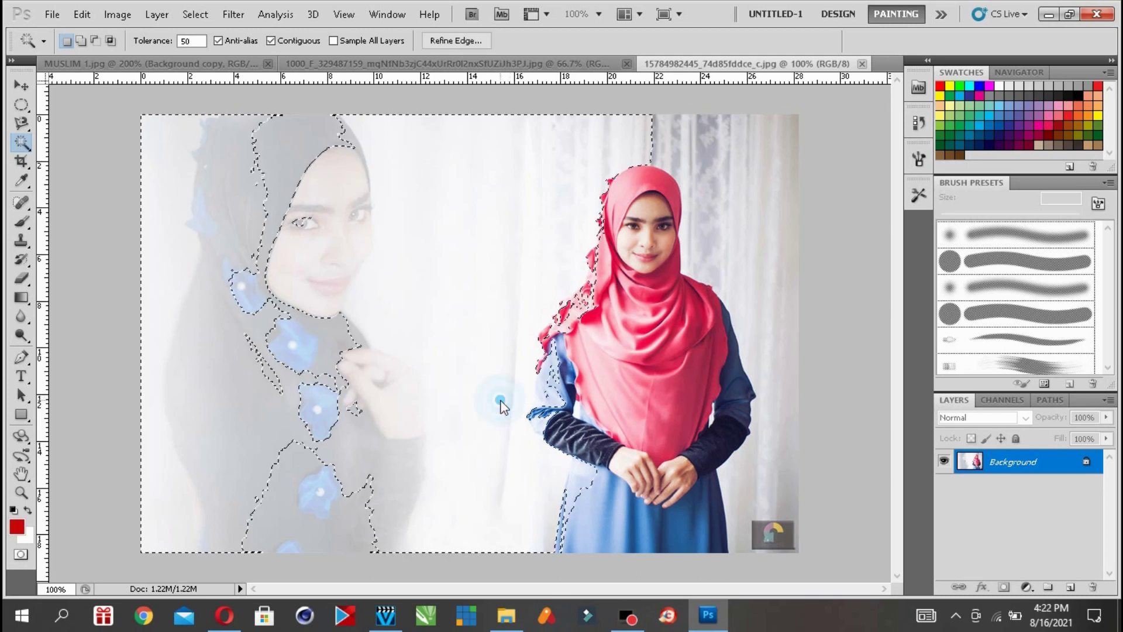
left_click(23, 492)
left_click(509, 366)
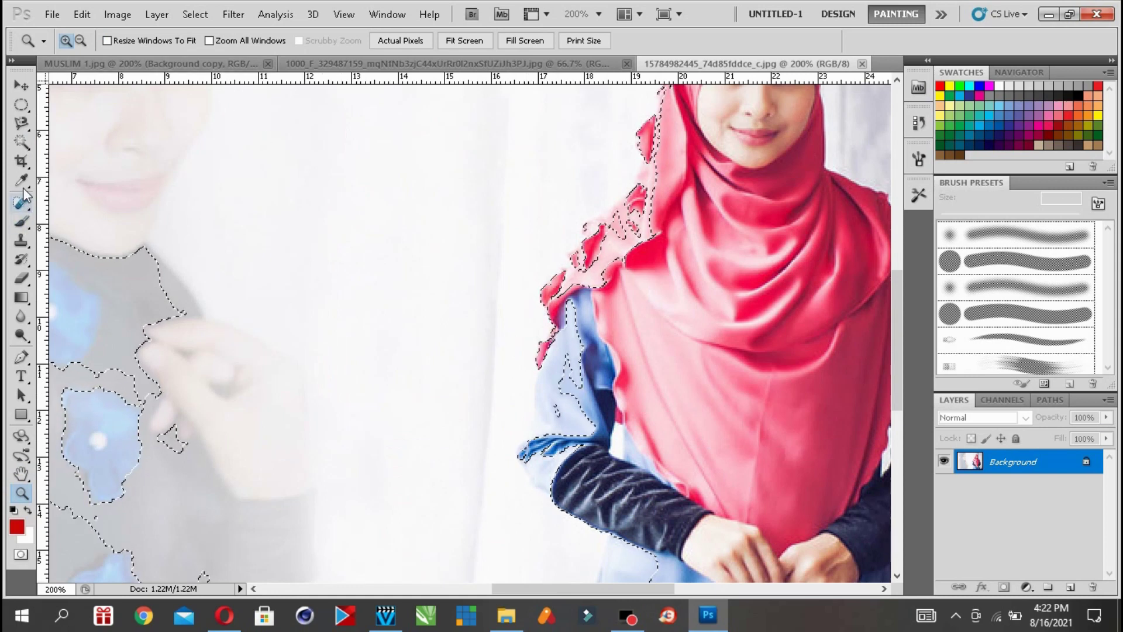
left_click(22, 142)
left_click(179, 39)
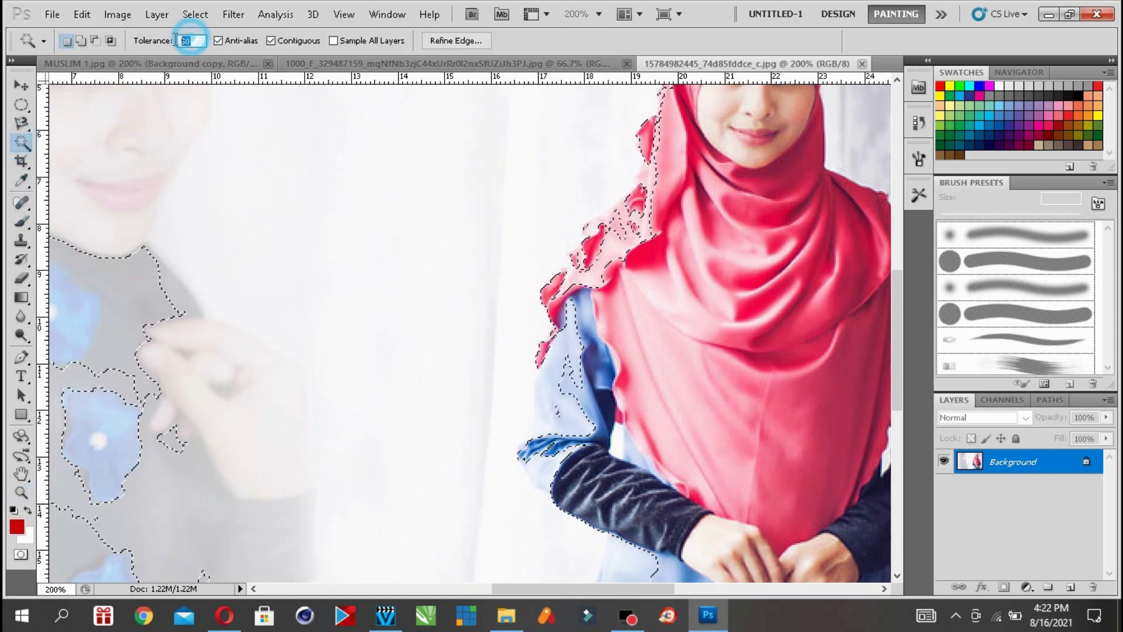
type("50")
key("Return")
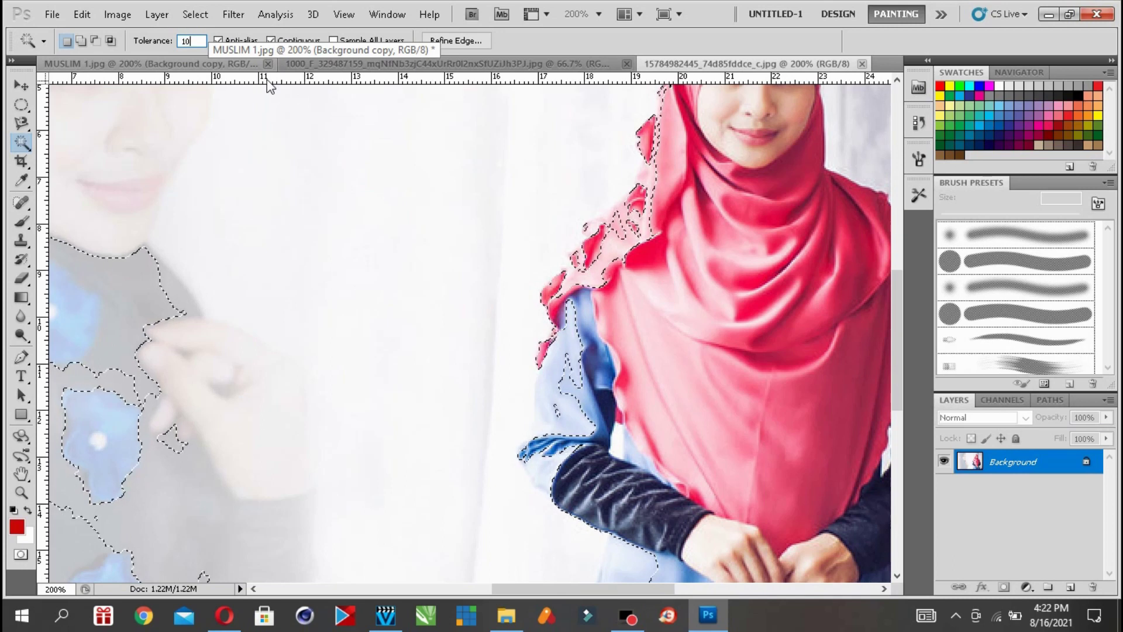
left_click(436, 257)
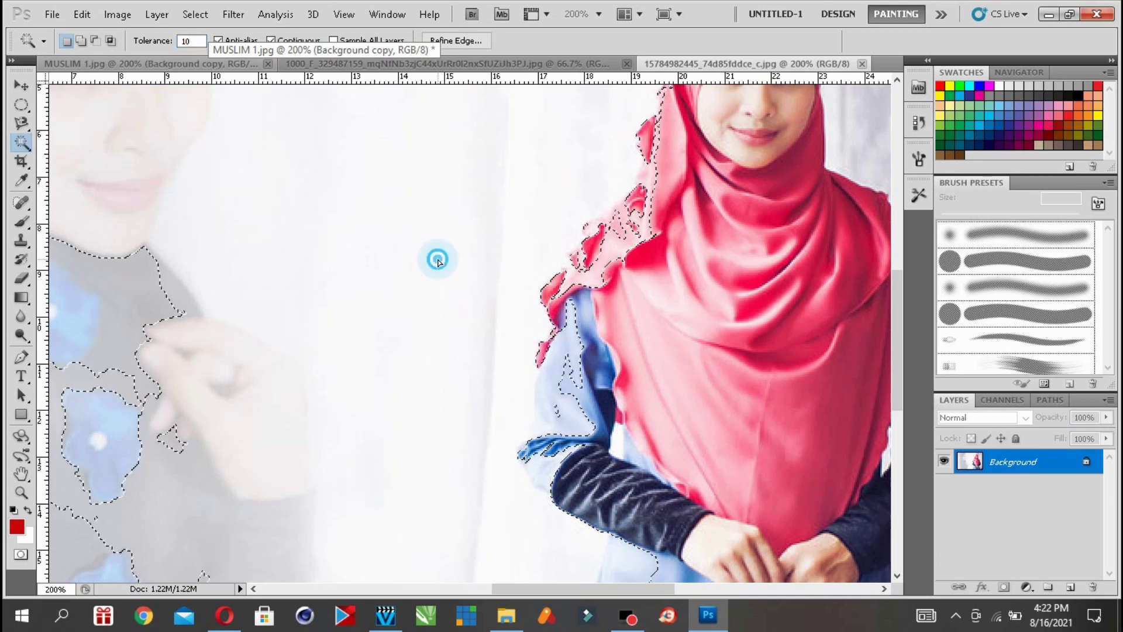
left_click(438, 256)
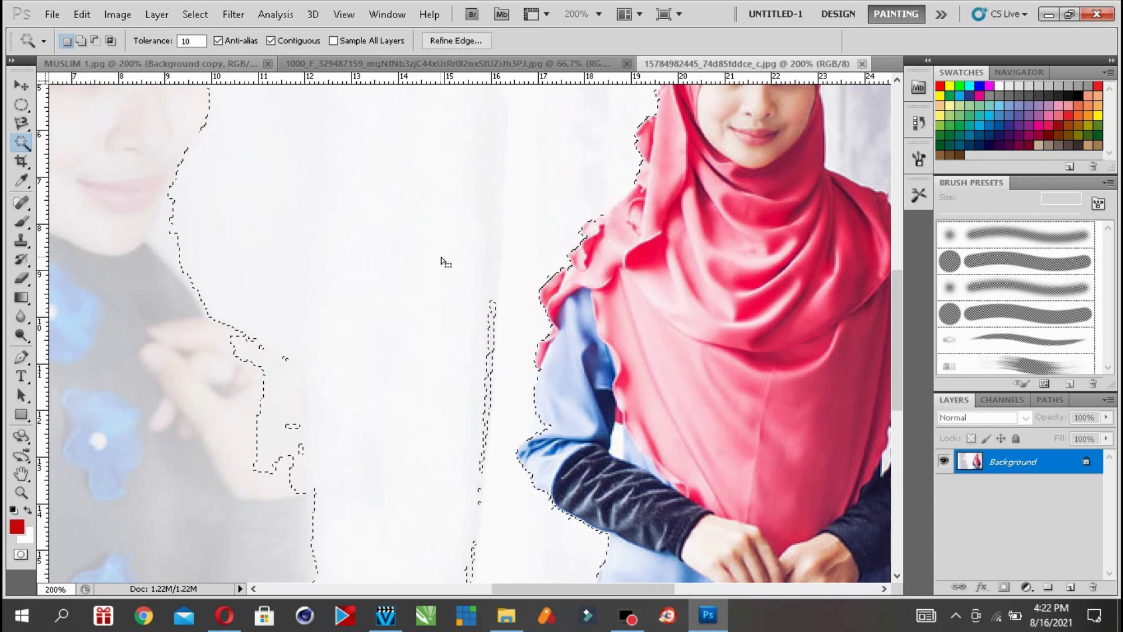
left_click_drag(896, 290, 917, 335)
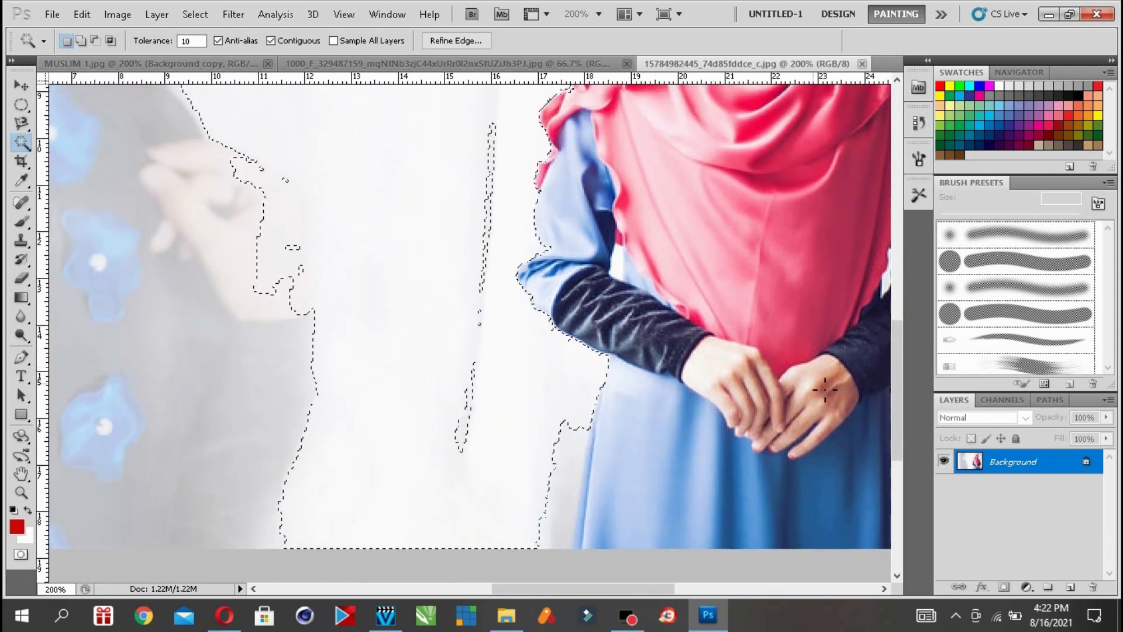
left_click_drag(902, 387, 902, 371)
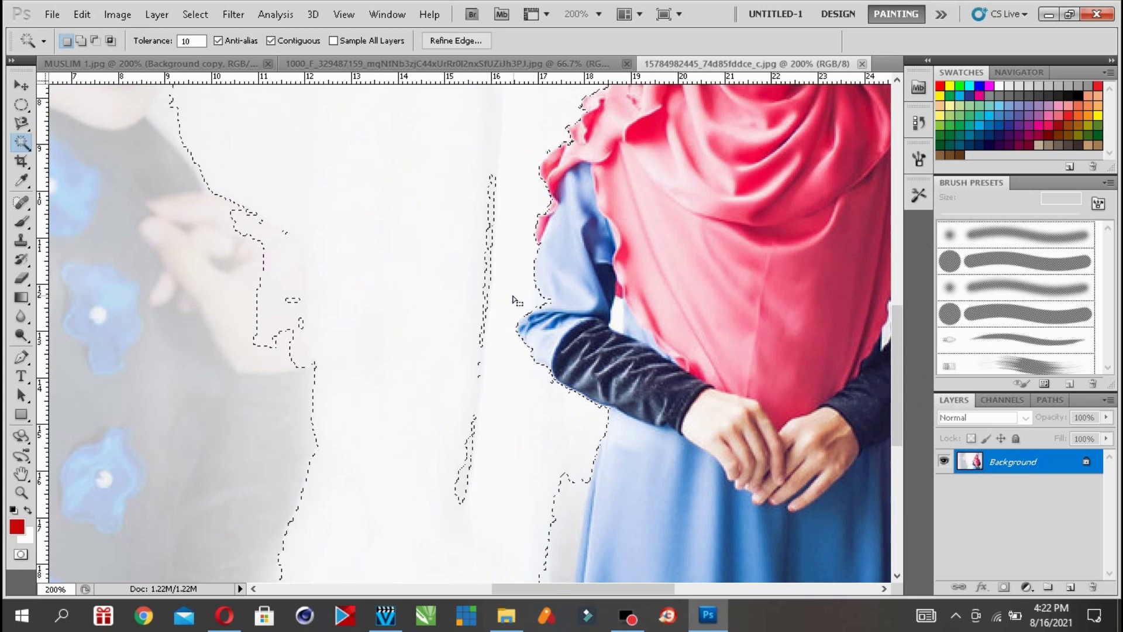
- Try to add the patterned curtain on the woman's other side to the Magic Wand selection, and deselect everything
left_click(343, 14)
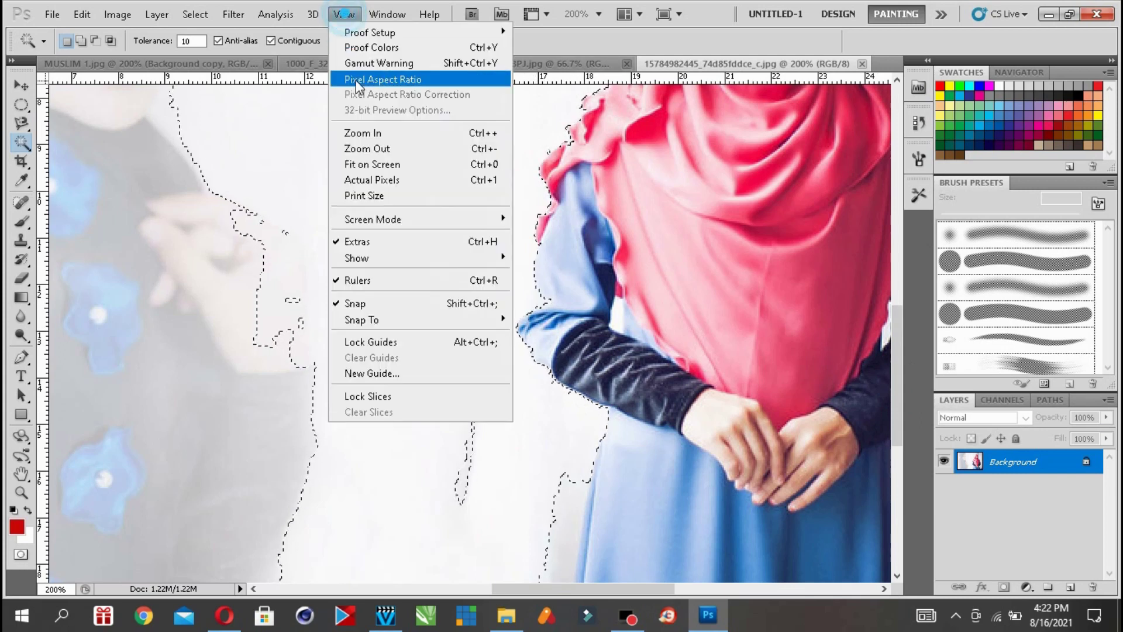
left_click(370, 163)
left_click(633, 114, "shift")
left_click(692, 144)
left_click(730, 179)
left_click(749, 222)
left_click(791, 261)
left_click(803, 297)
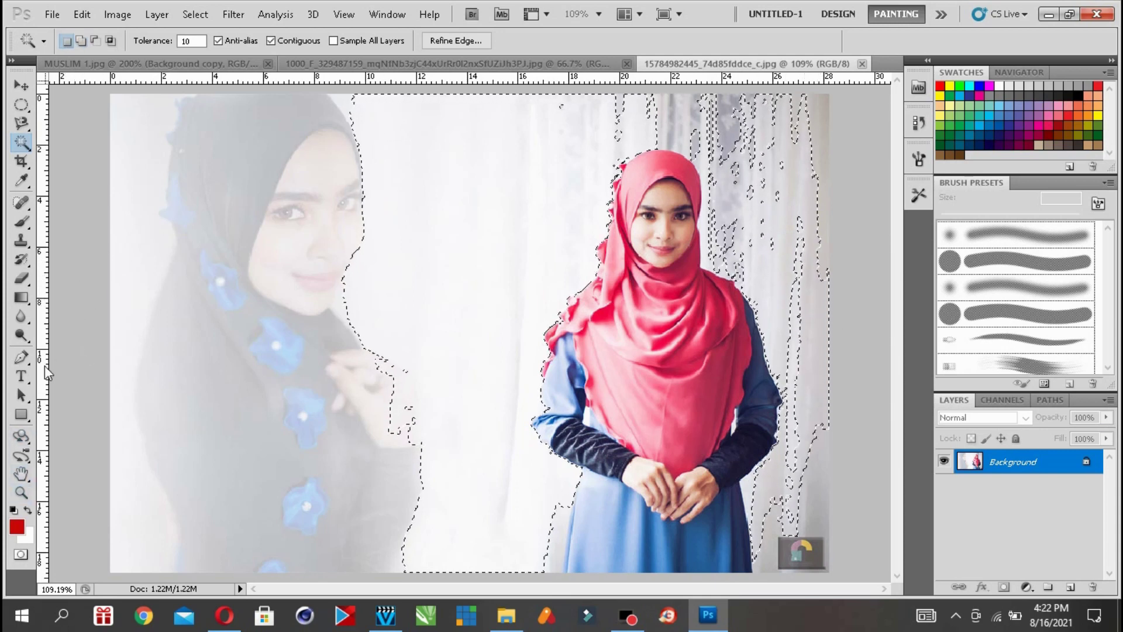
left_click(23, 359)
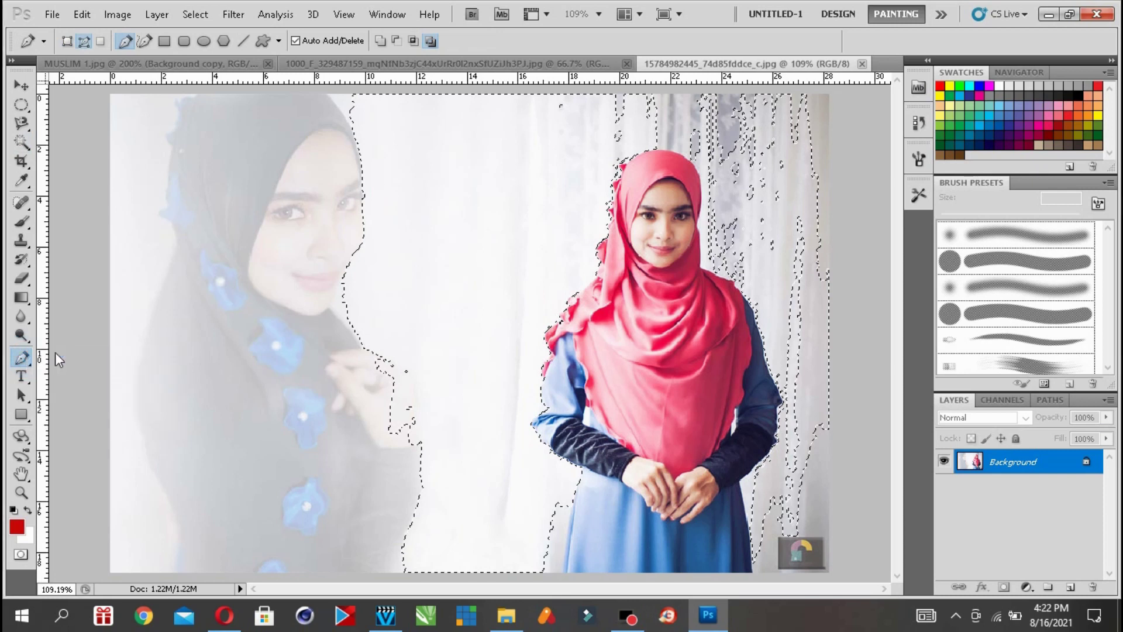
left_click(20, 105)
key("ctrl+d")
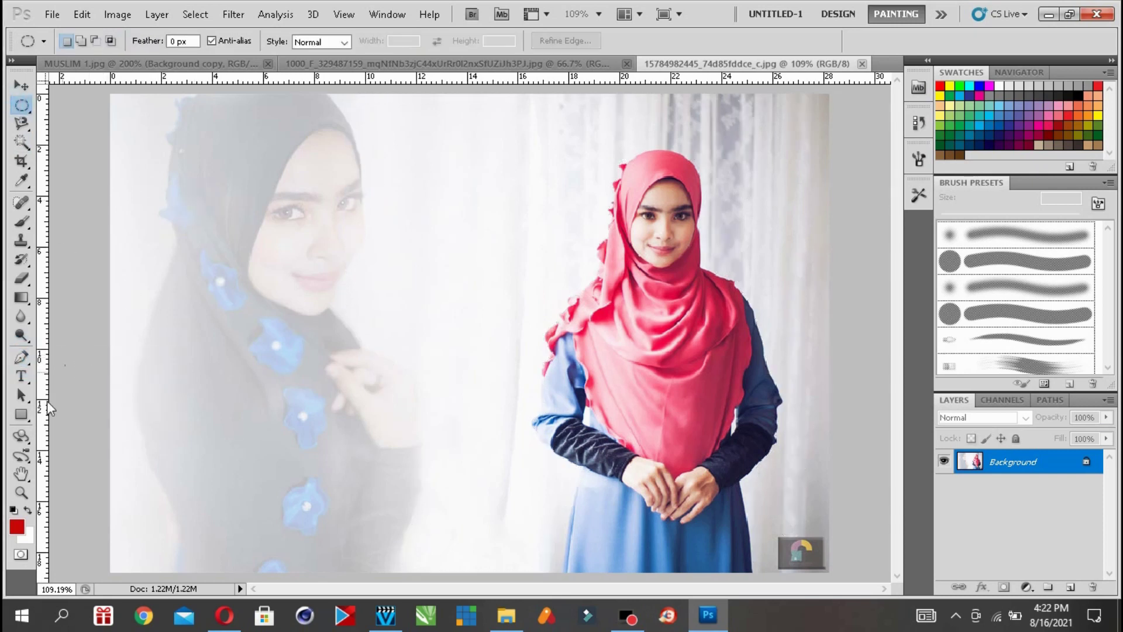
- Draw a loose closed Pen path around the woman's head, crossing the red hijab below her chin
left_click(21, 493)
left_click(553, 249)
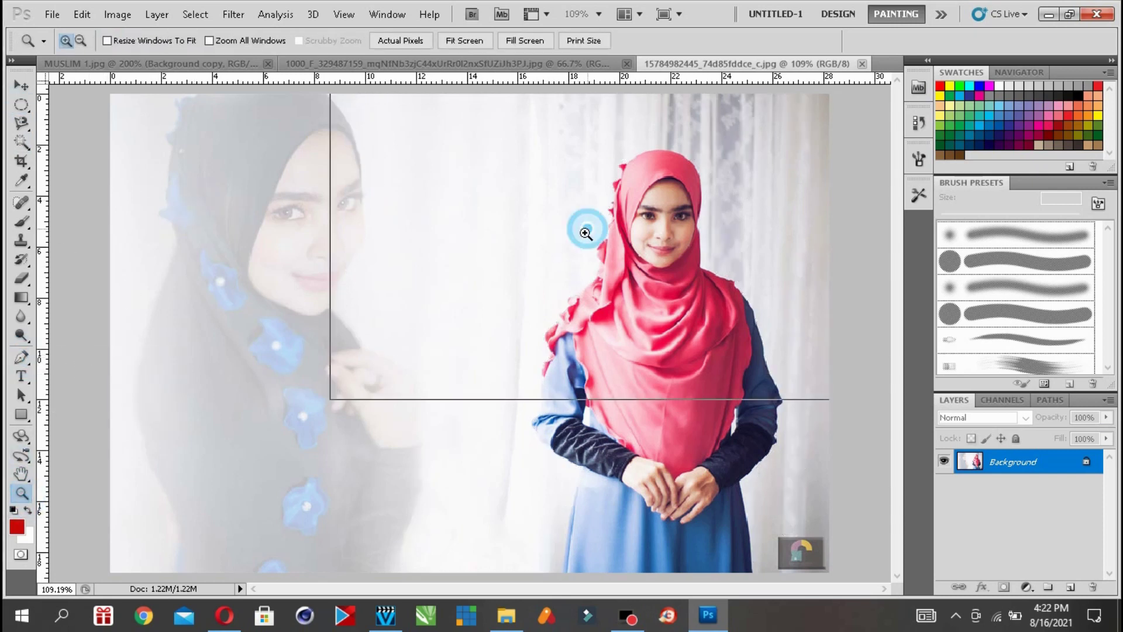
left_click_drag(604, 592, 650, 593)
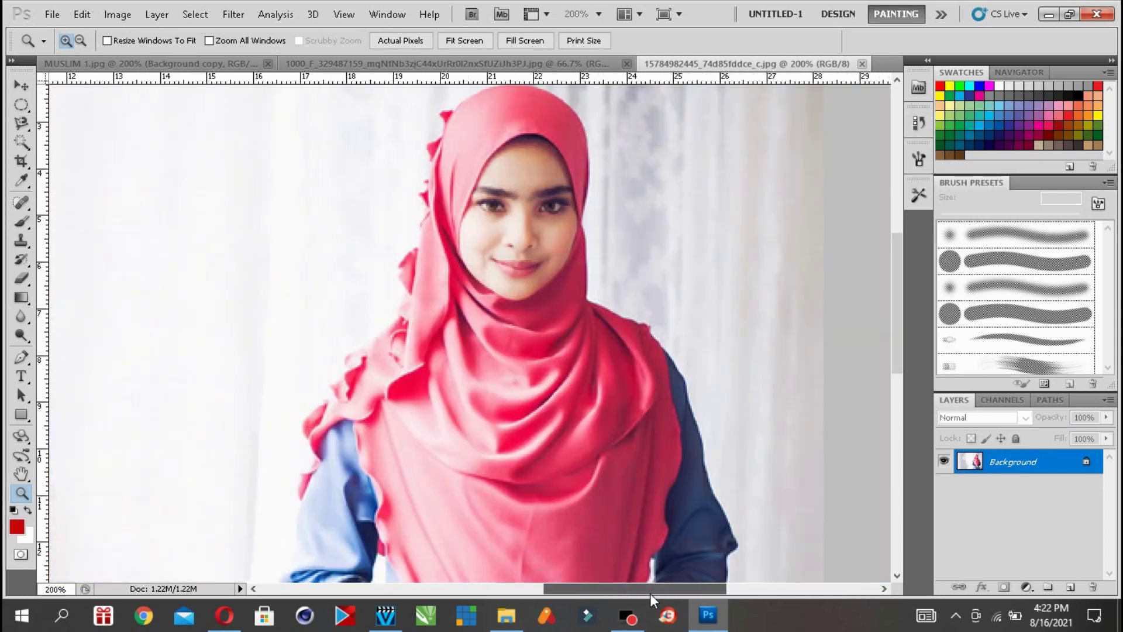
left_click_drag(899, 322, 898, 304)
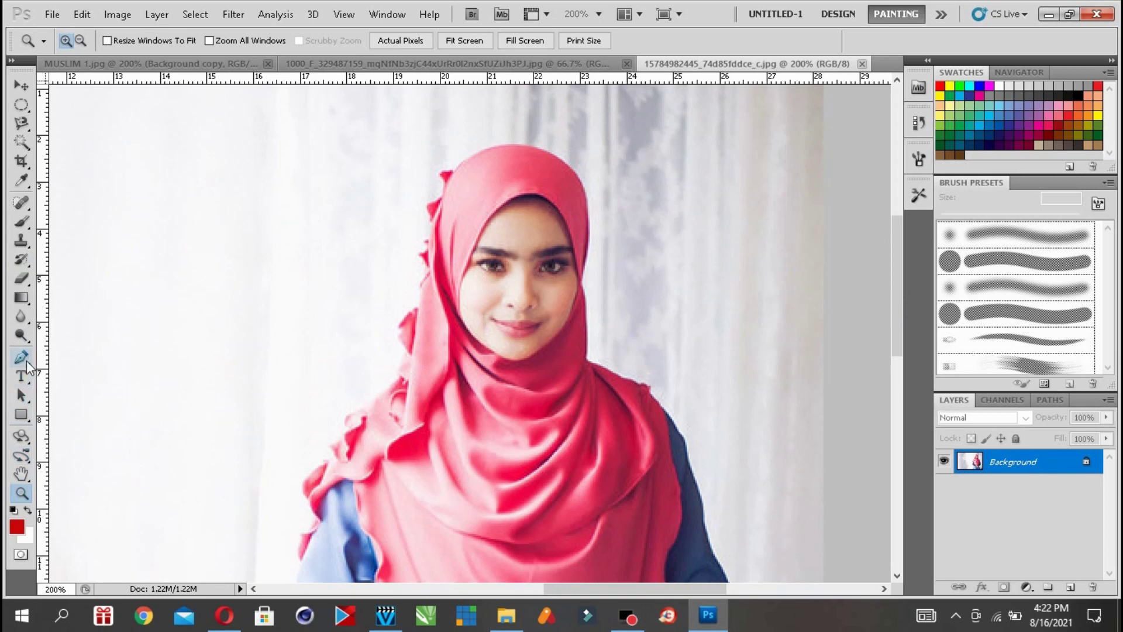
left_click(24, 362)
left_click(385, 338)
left_click(390, 288)
left_click(400, 227)
left_click_drag(413, 202, 571, 141)
left_click_drag(625, 172, 659, 246)
left_click_drag(650, 353, 415, 381)
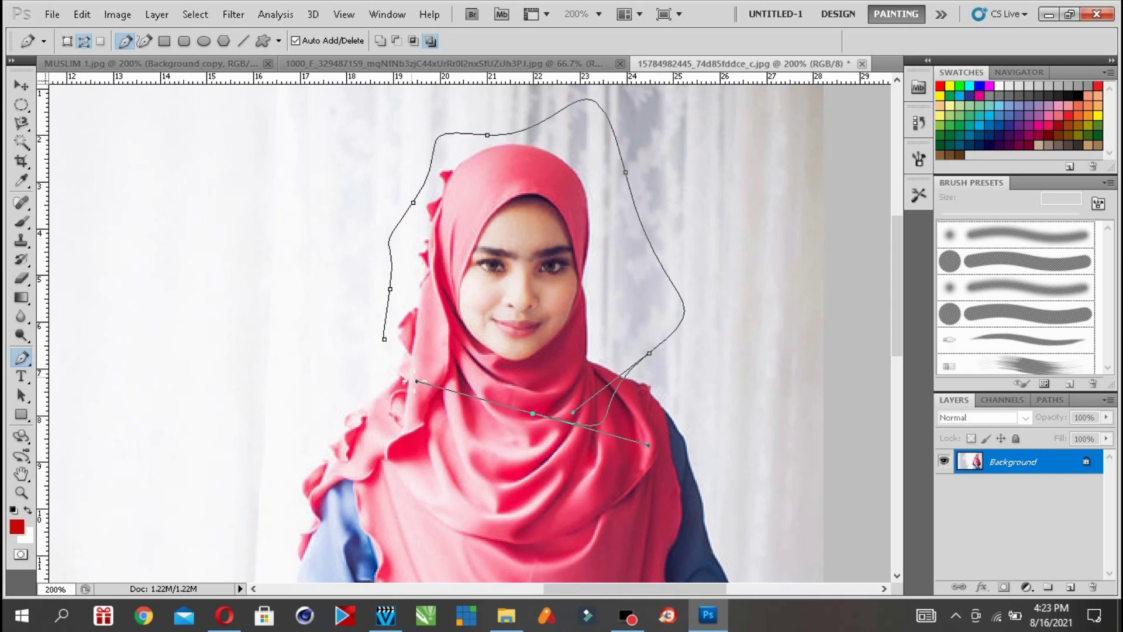
left_click(385, 341)
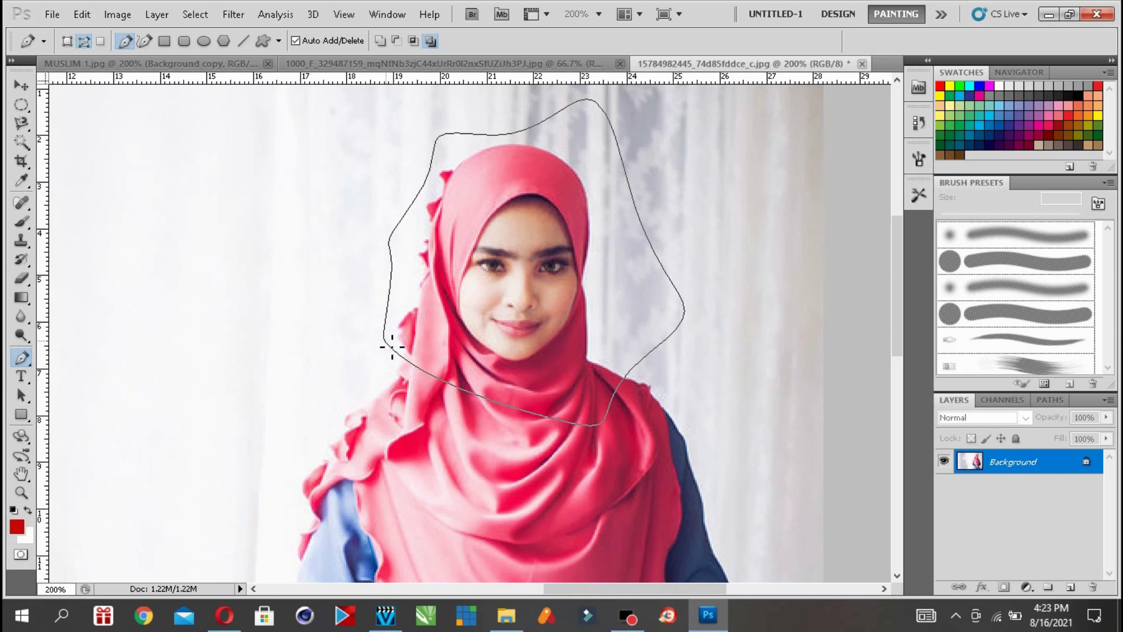
- Convert the closed path around the woman's head into a selection
right_click(391, 347)
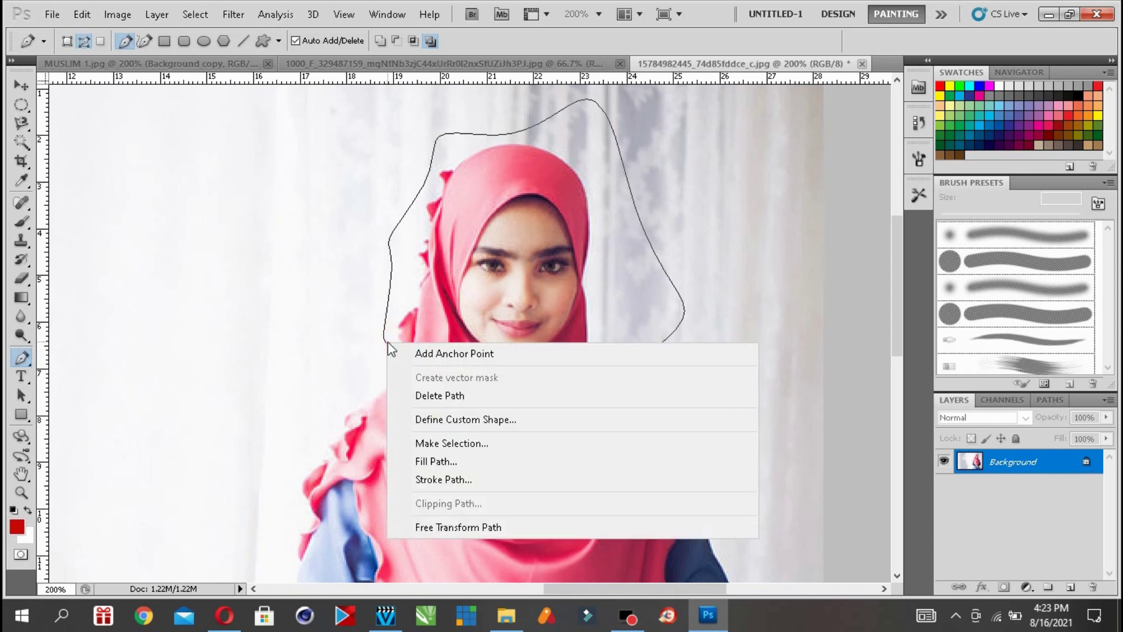
left_click(421, 443)
left_click(643, 175)
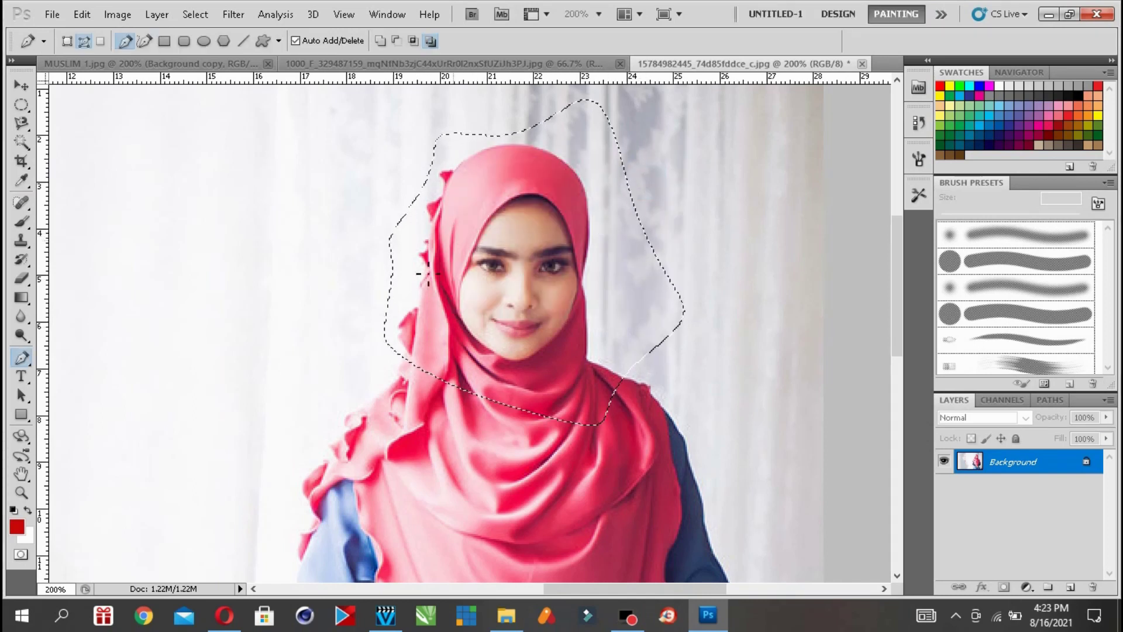
- Start a detailed Pen path along the red hijab's outer edge, from the shoulder by the blue sleeve up to cheek level
left_click(21, 492)
left_click(546, 358)
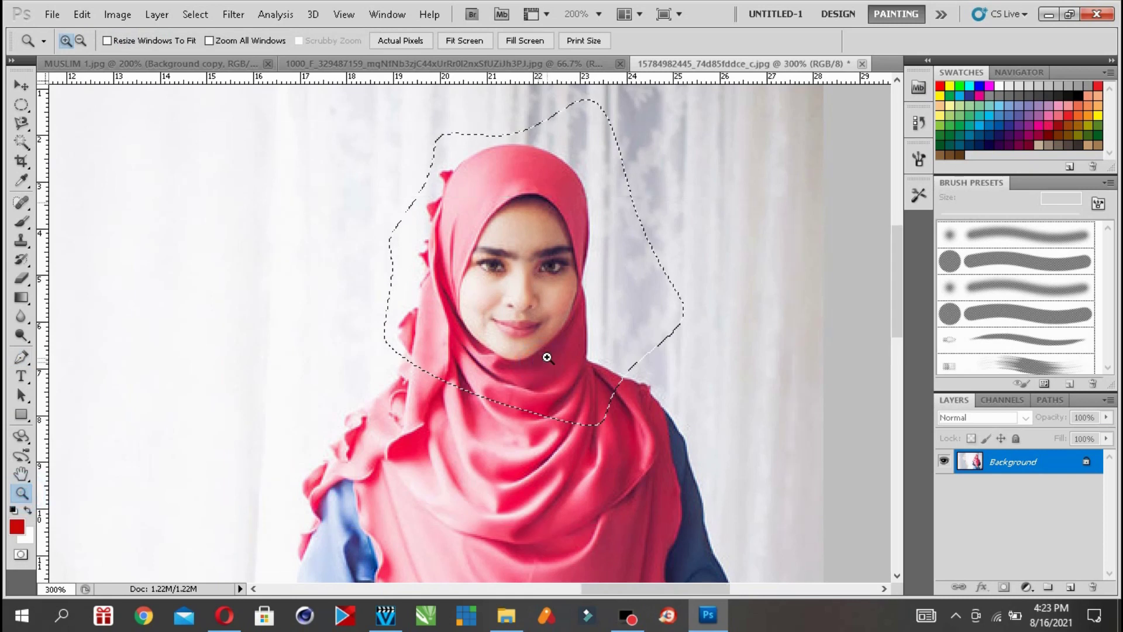
left_click(552, 328)
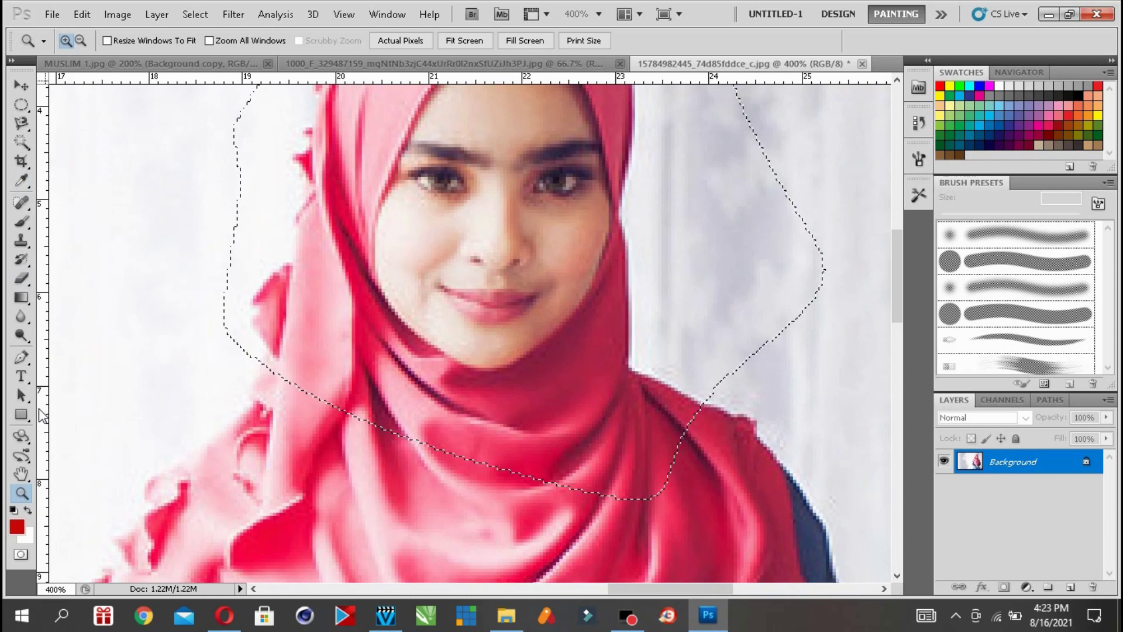
left_click(21, 358)
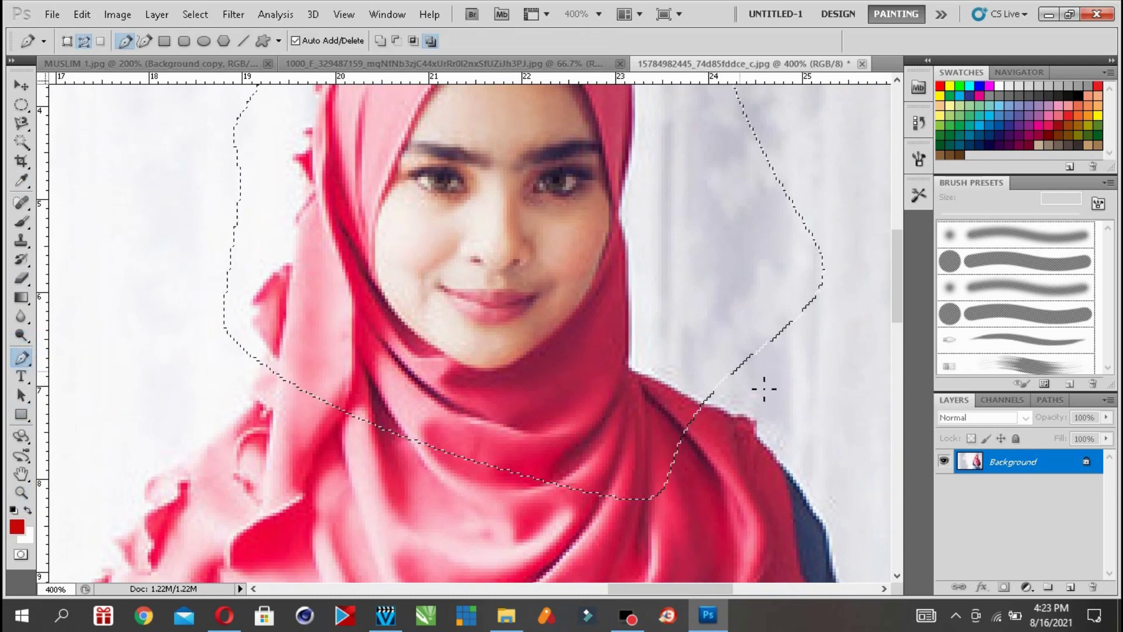
left_click(729, 417)
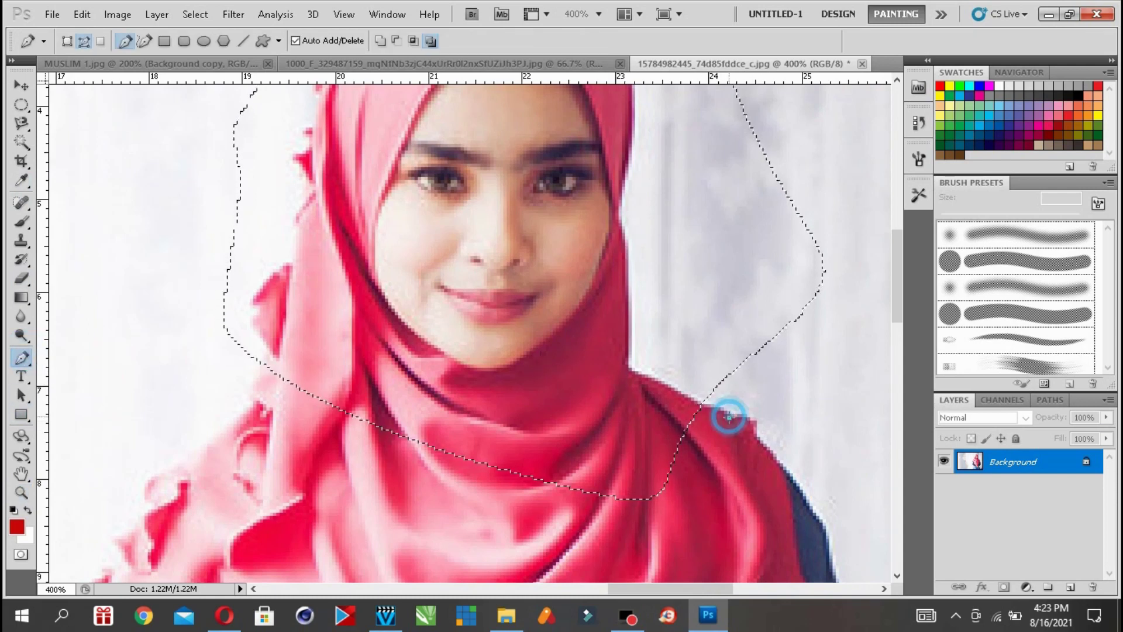
left_click(627, 369)
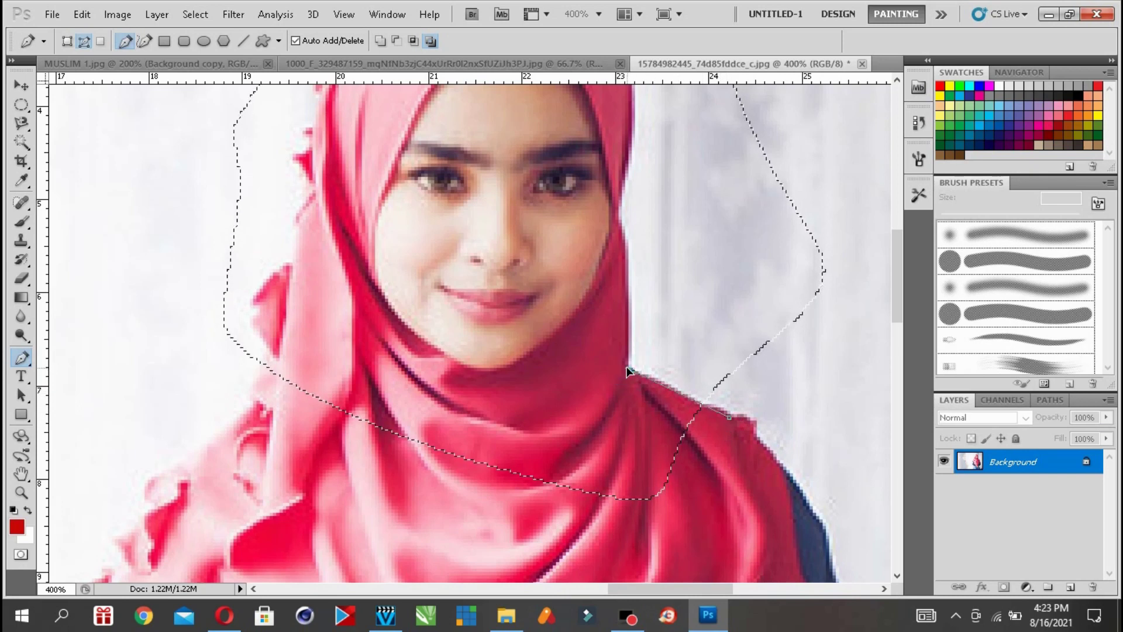
left_click(617, 220)
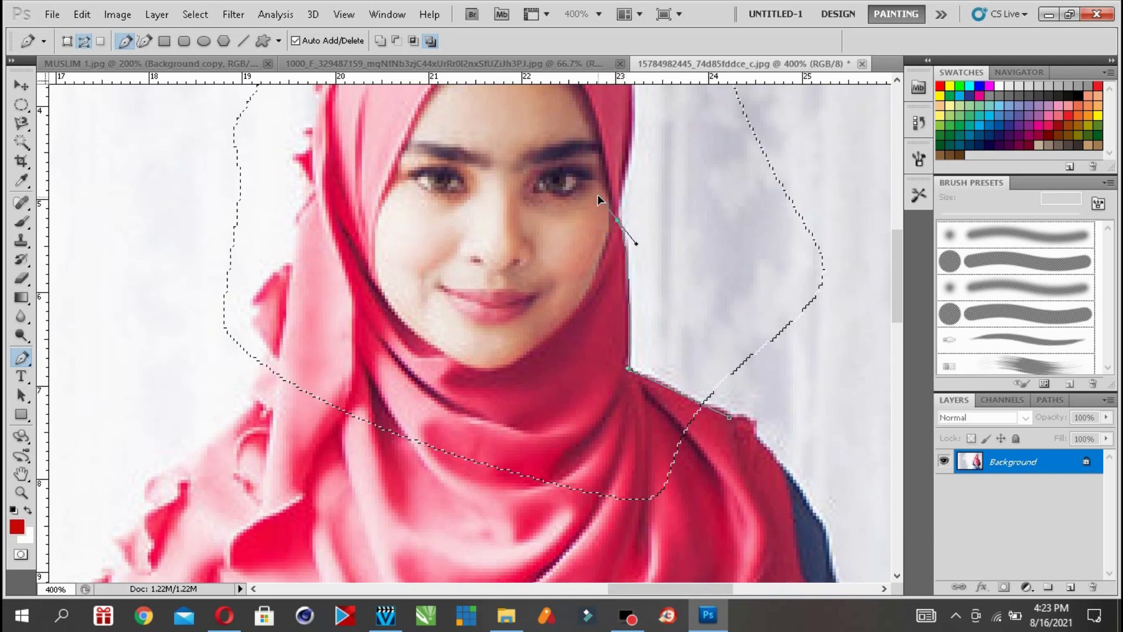
- Continue the Pen path along the red hijab's outer edge, from cheek level up past the temple to the upper side of the head
left_click(632, 137)
left_click_drag(627, 114, 612, 225)
left_click(82, 14)
left_click(120, 26)
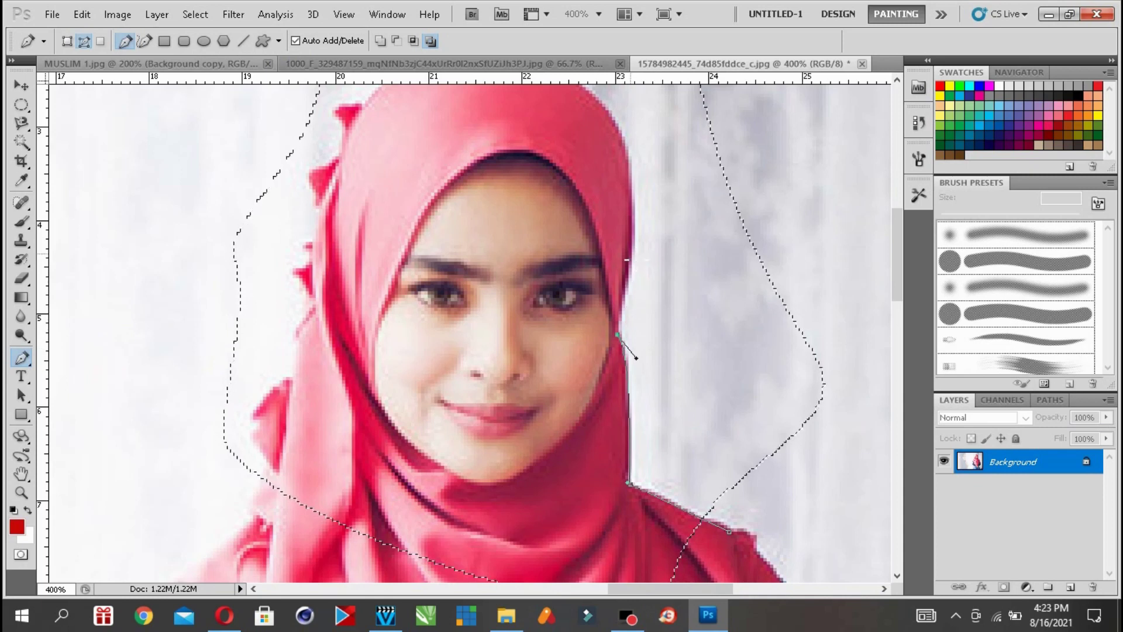
left_click(631, 252)
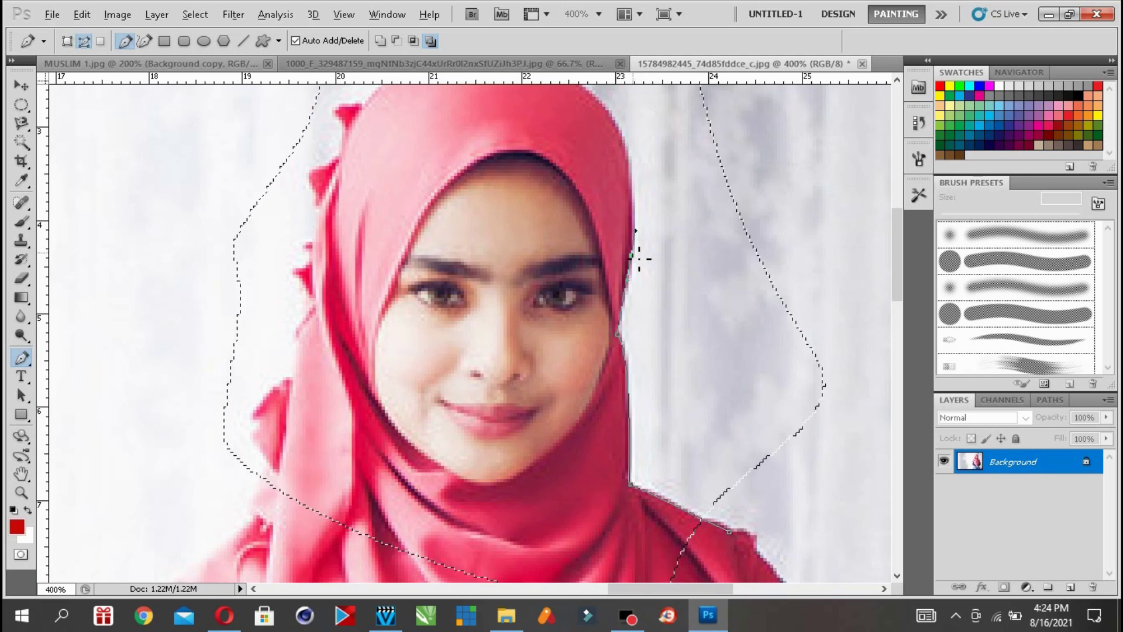
scroll(639, 259, "up", 2)
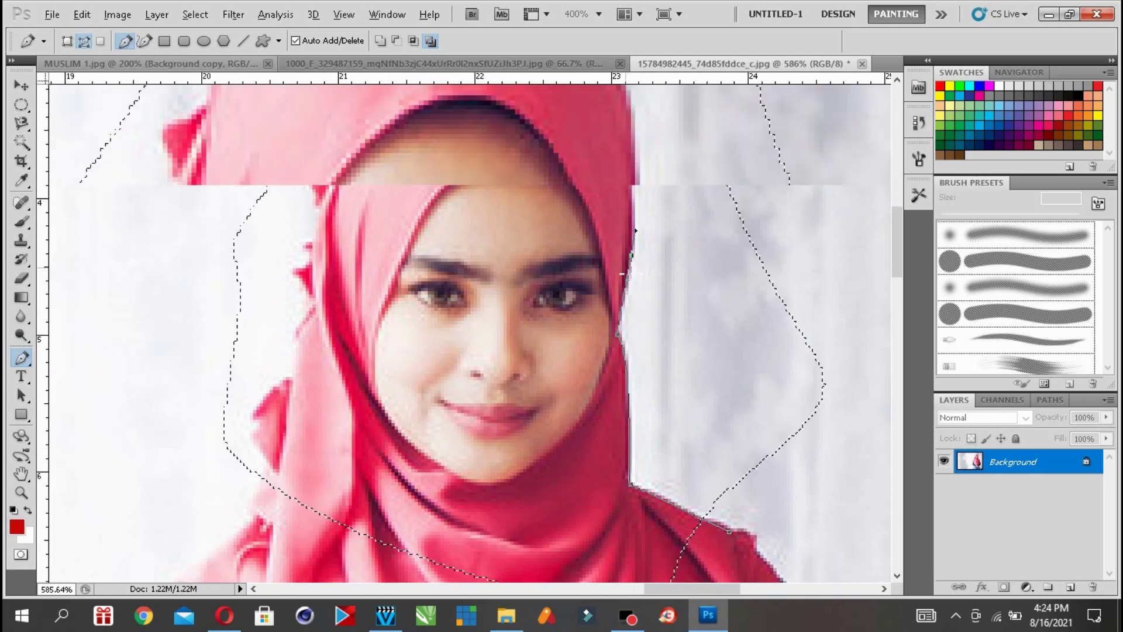
scroll(639, 257, "up", 1)
left_click(624, 164)
left_click_drag(616, 141, 603, 110)
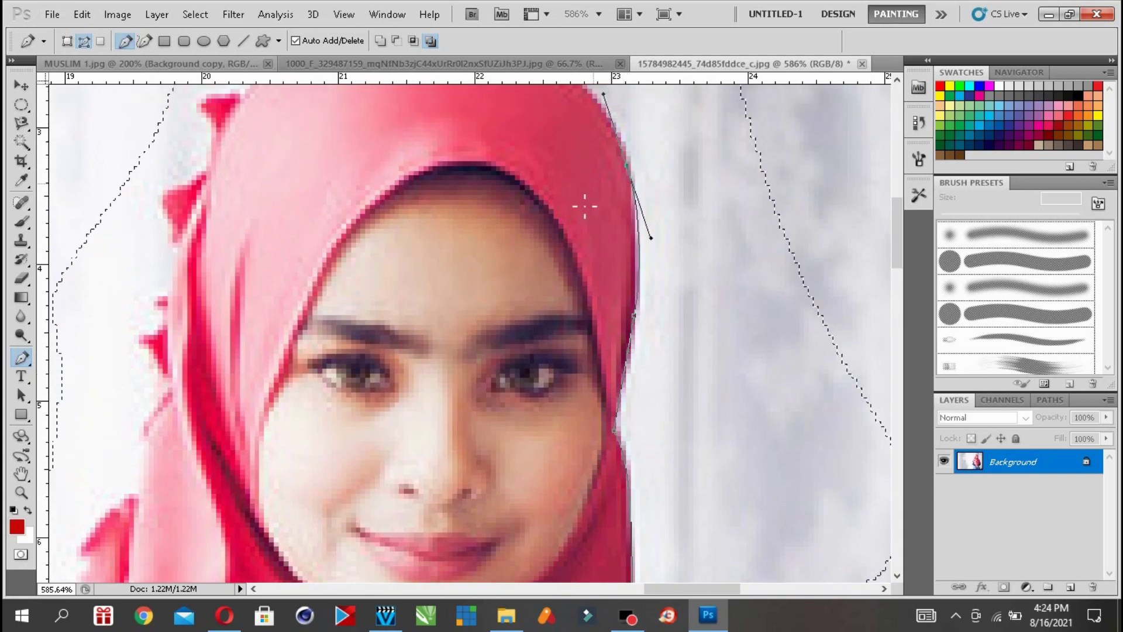
- Clear the loose selection around the woman's head
left_click(345, 14)
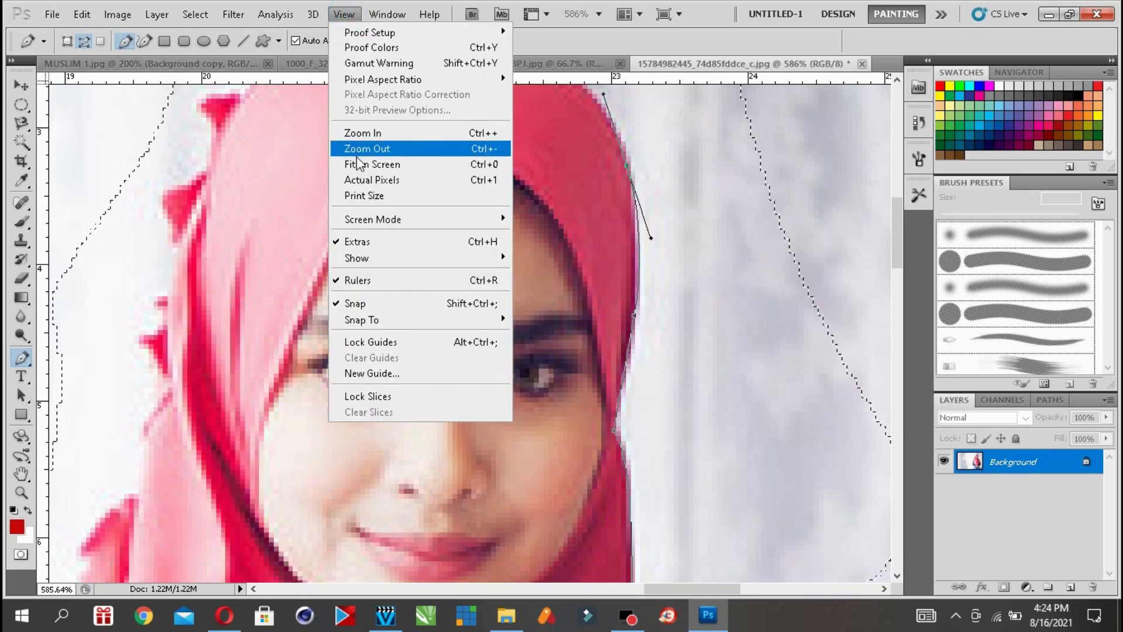
left_click(384, 167)
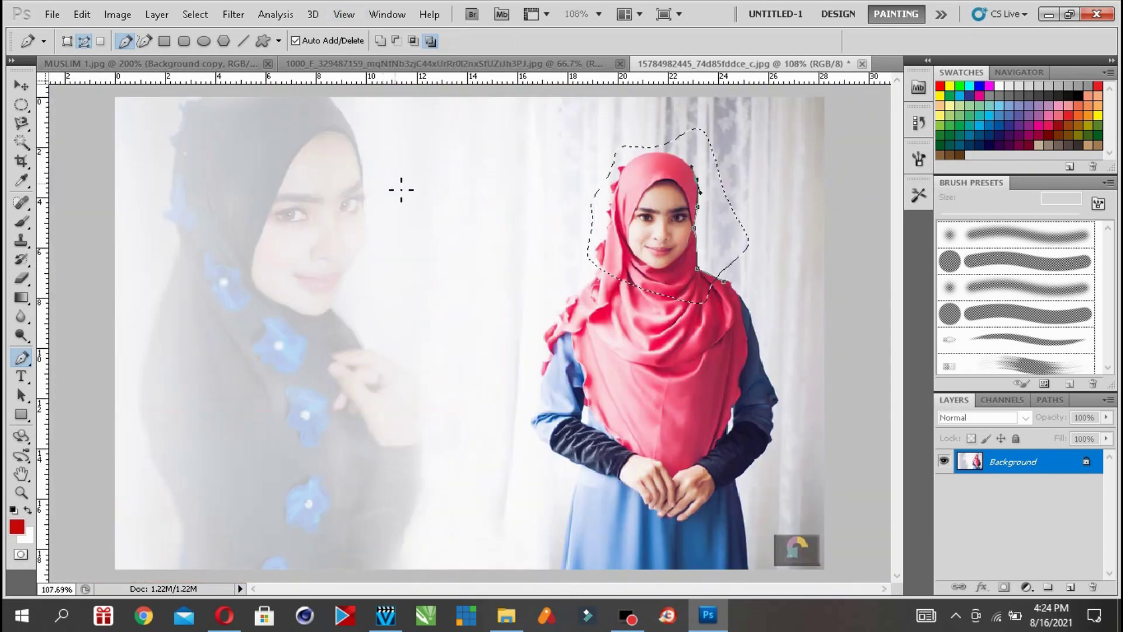
left_click(21, 105)
left_click(335, 247)
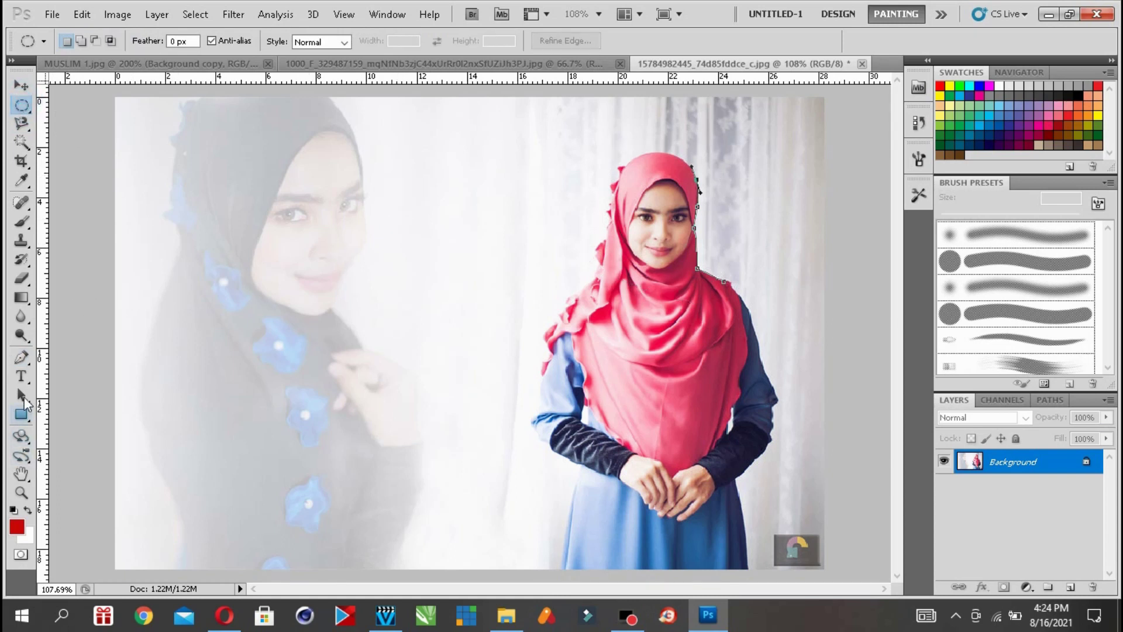
- Draw a closed red shape around the faded woman in the dark hijab using the Pen tool in Shape Layers mode
left_click(21, 357)
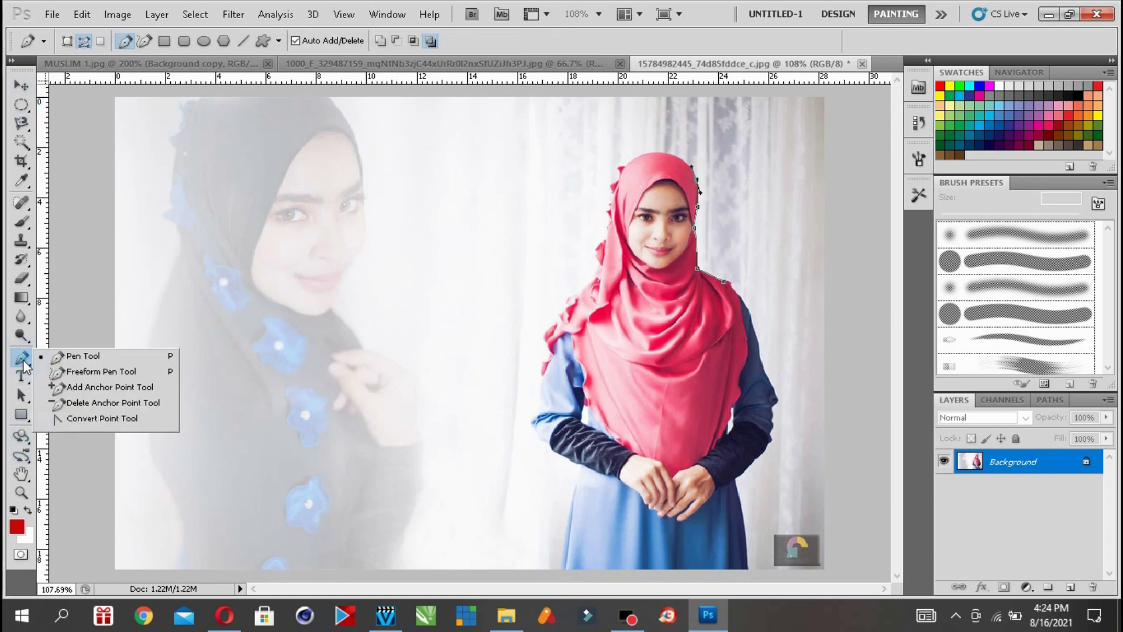
left_click(105, 356)
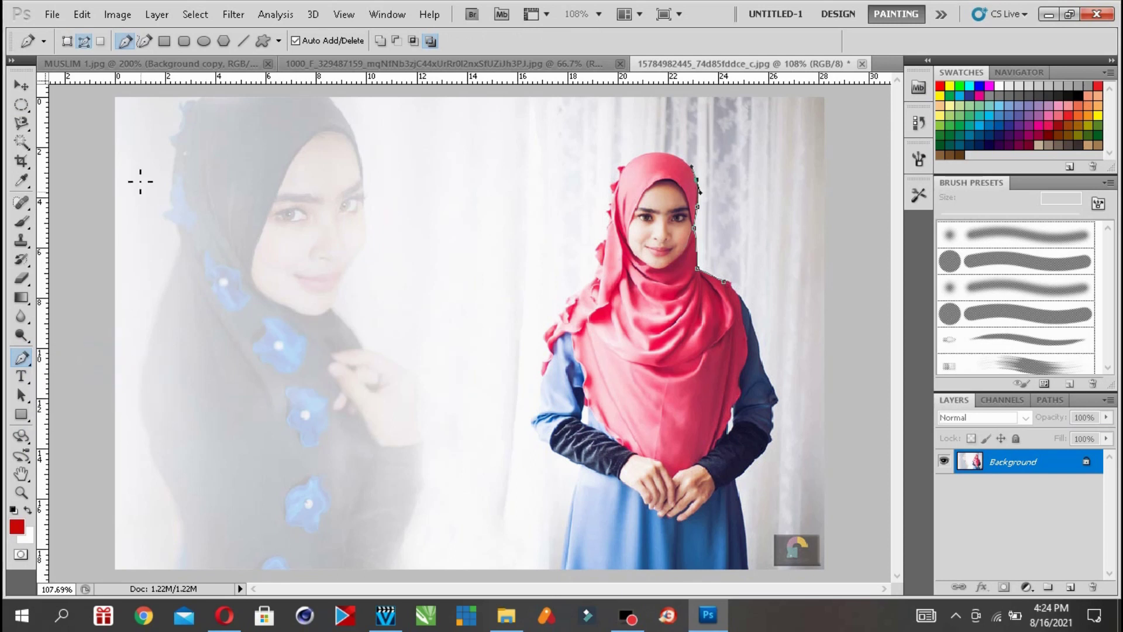
left_click(66, 41)
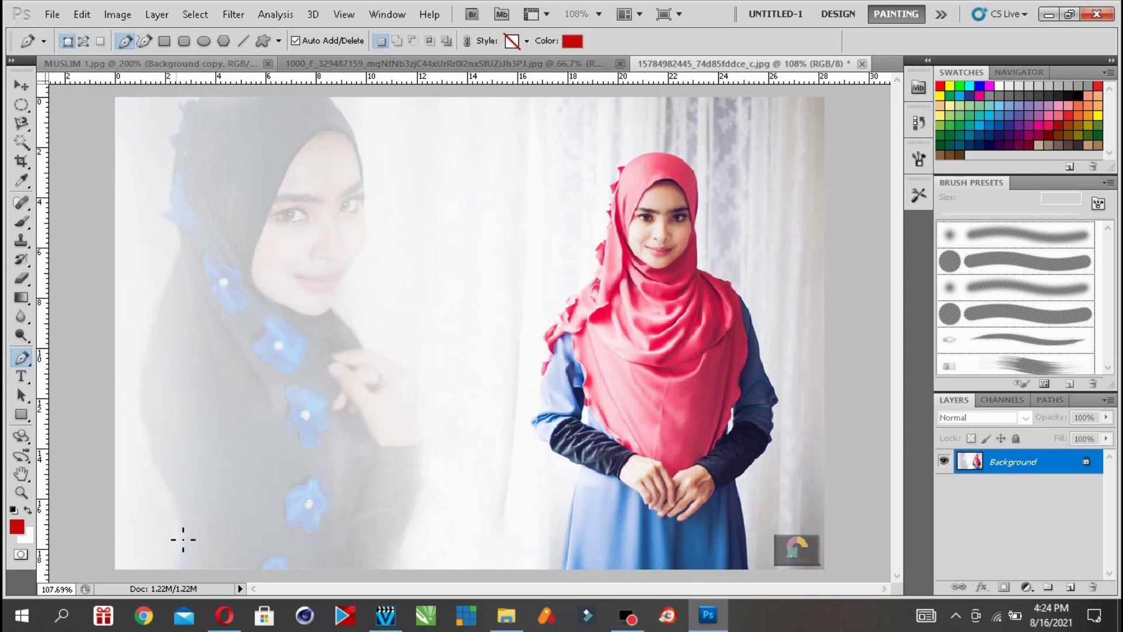
left_click(175, 566)
left_click(166, 496)
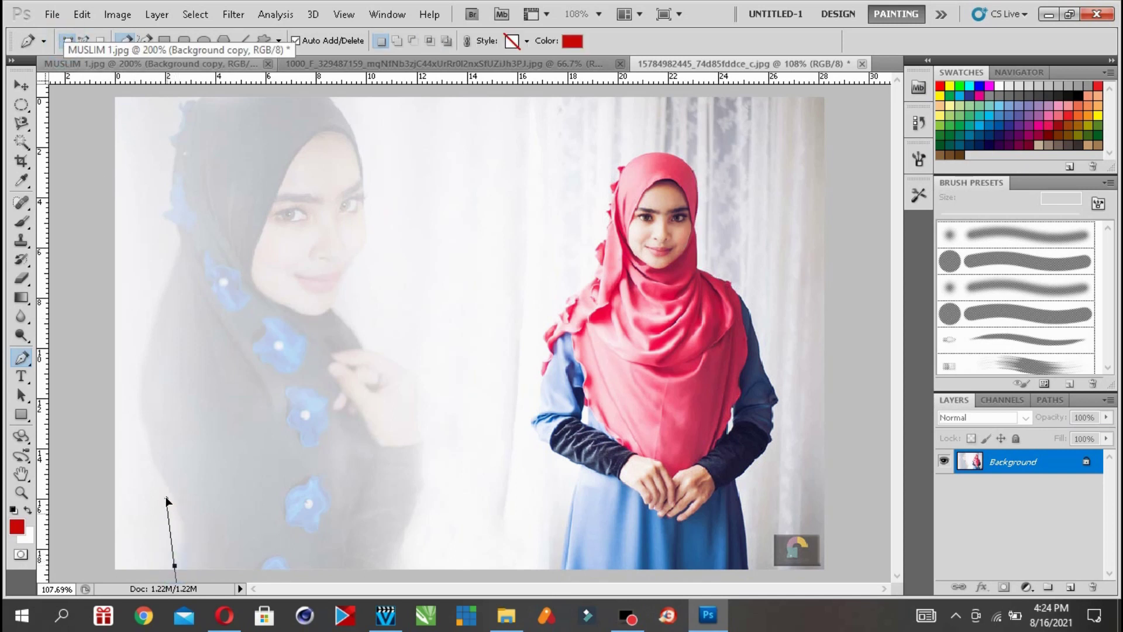
left_click_drag(155, 421, 154, 350)
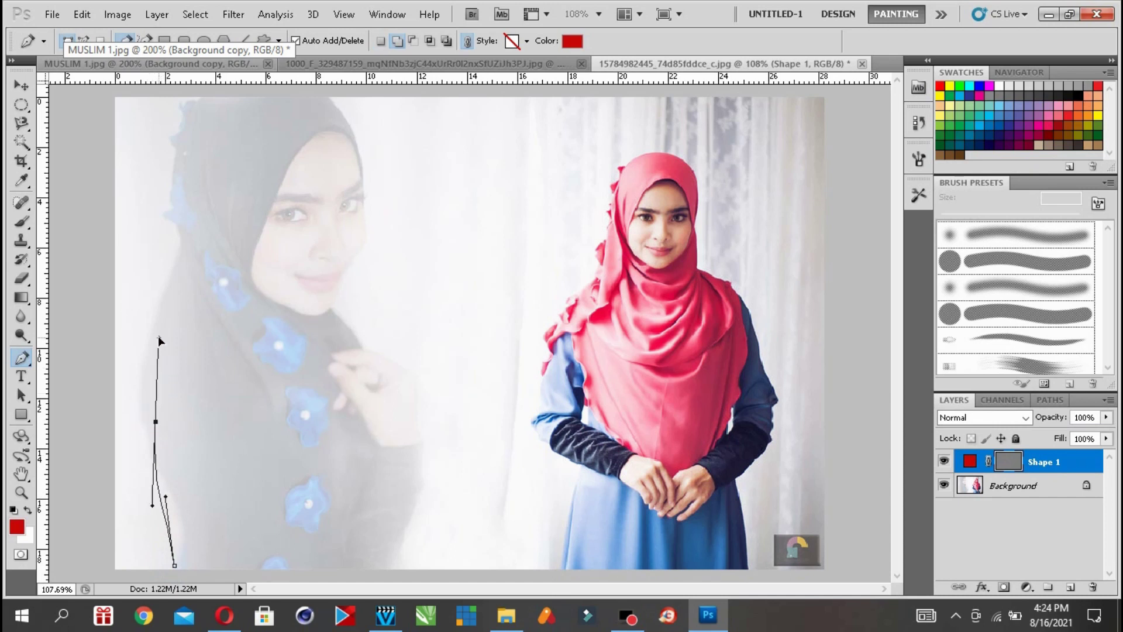
left_click_drag(173, 299, 189, 259)
left_click_drag(187, 201, 402, 398)
left_click_drag(412, 444, 371, 566)
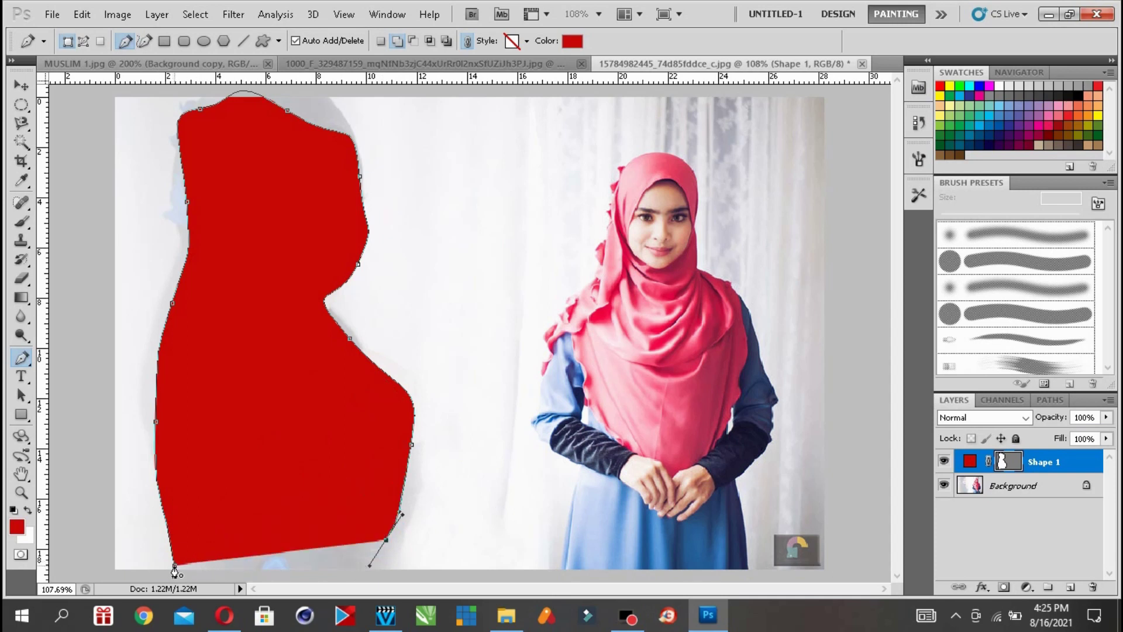
left_click(174, 566)
- Move the red shape sideways off the faded woman's outline, towards the middle of the photo
left_click(21, 85)
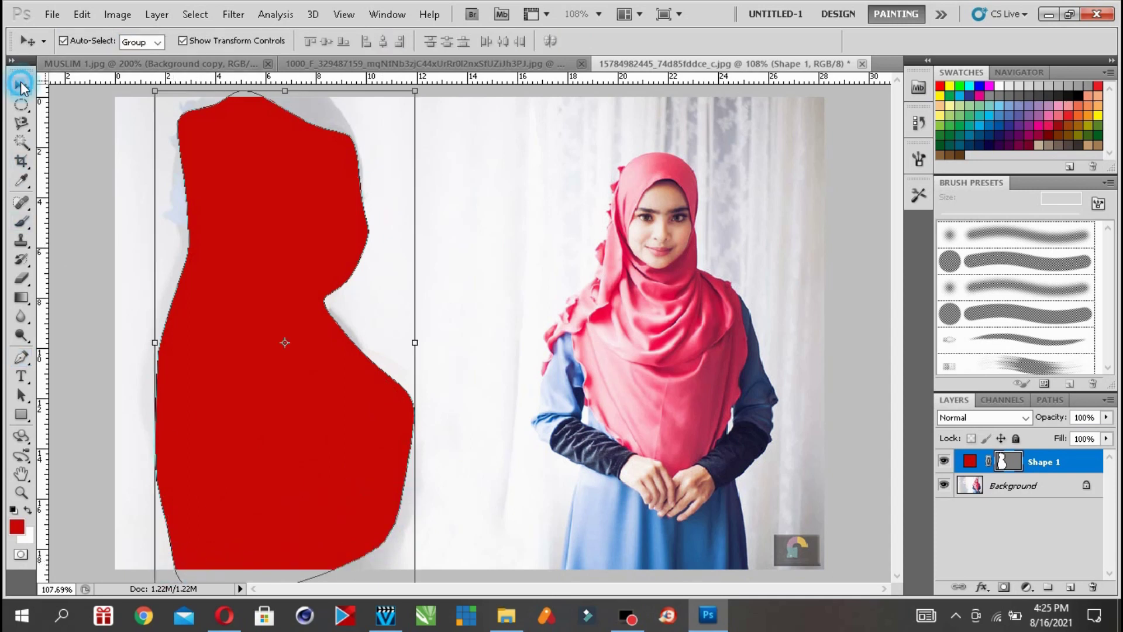
left_click_drag(250, 322, 351, 358)
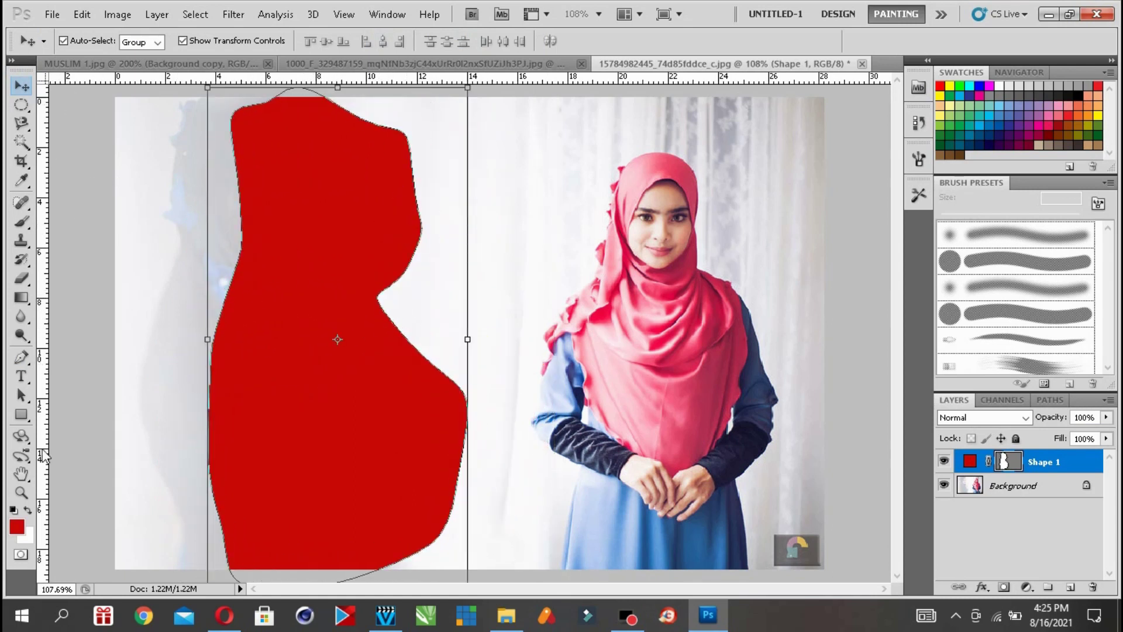
left_click(21, 357)
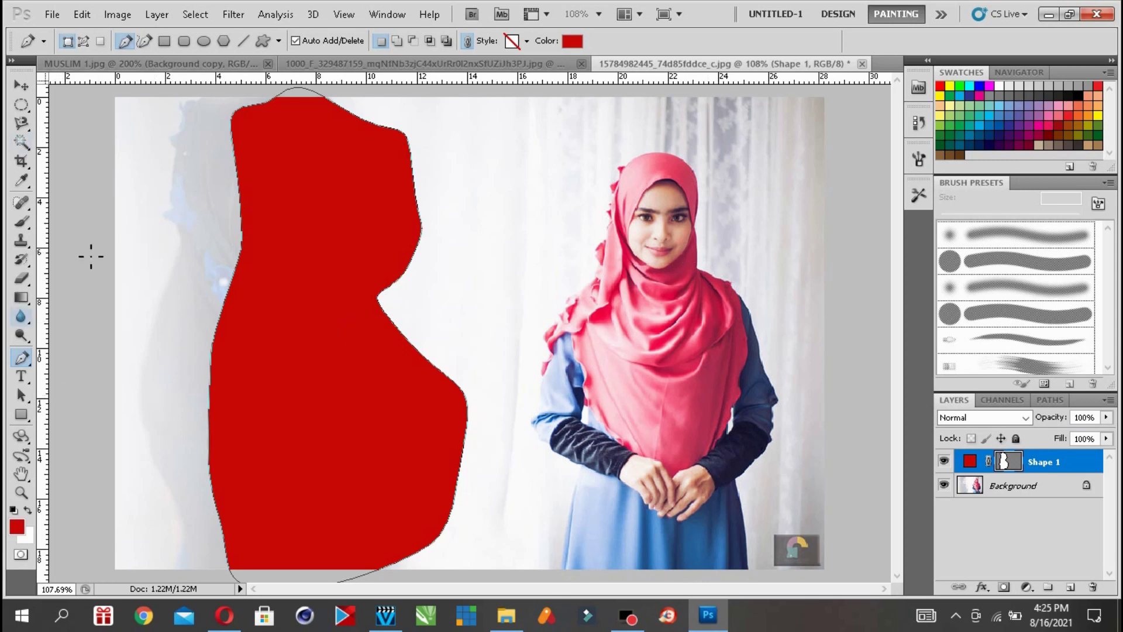
- Close the photo of the woman in the red hijab and MUSLIM 1.jpg without saving, leaving the tooth cartoon open
left_click(862, 64)
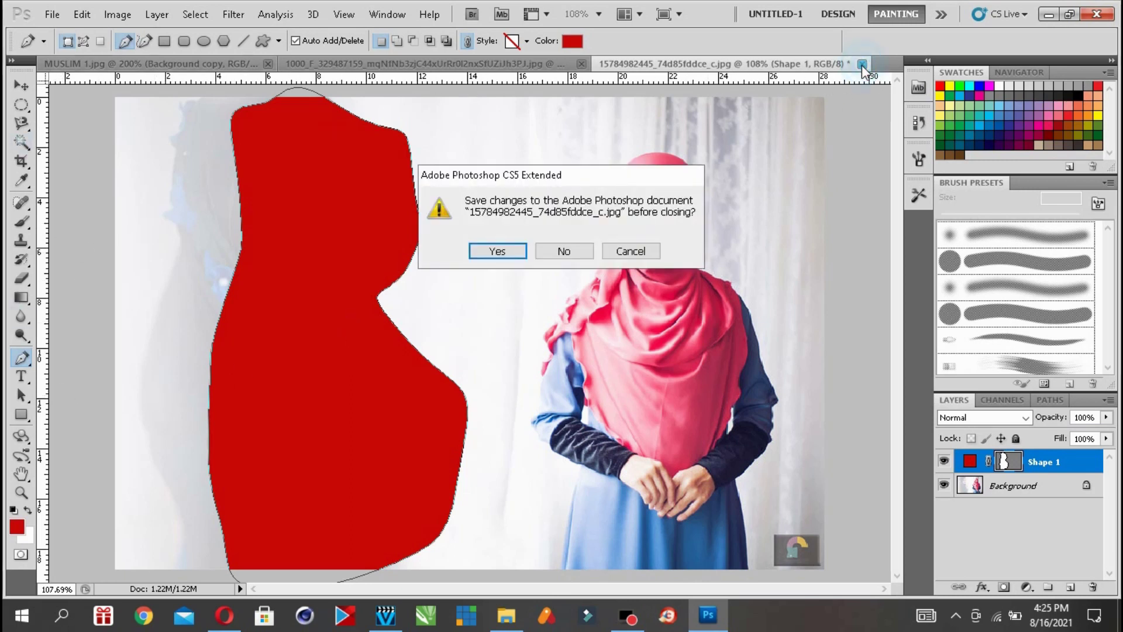
left_click(576, 254)
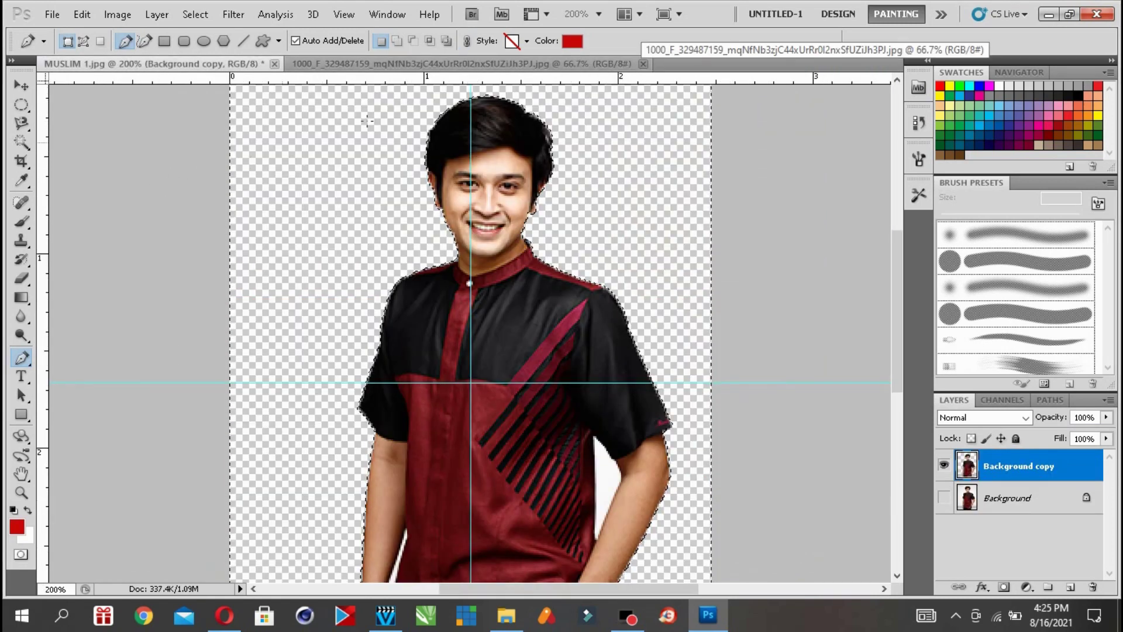
left_click(541, 69)
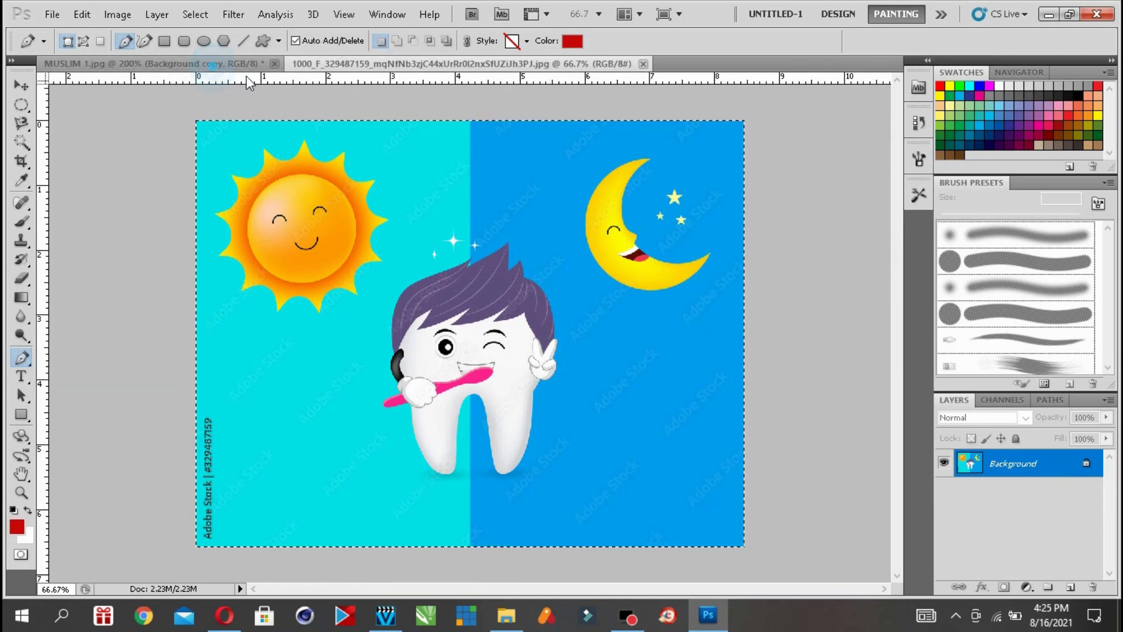
left_click(263, 64)
left_click(273, 64)
left_click(563, 242)
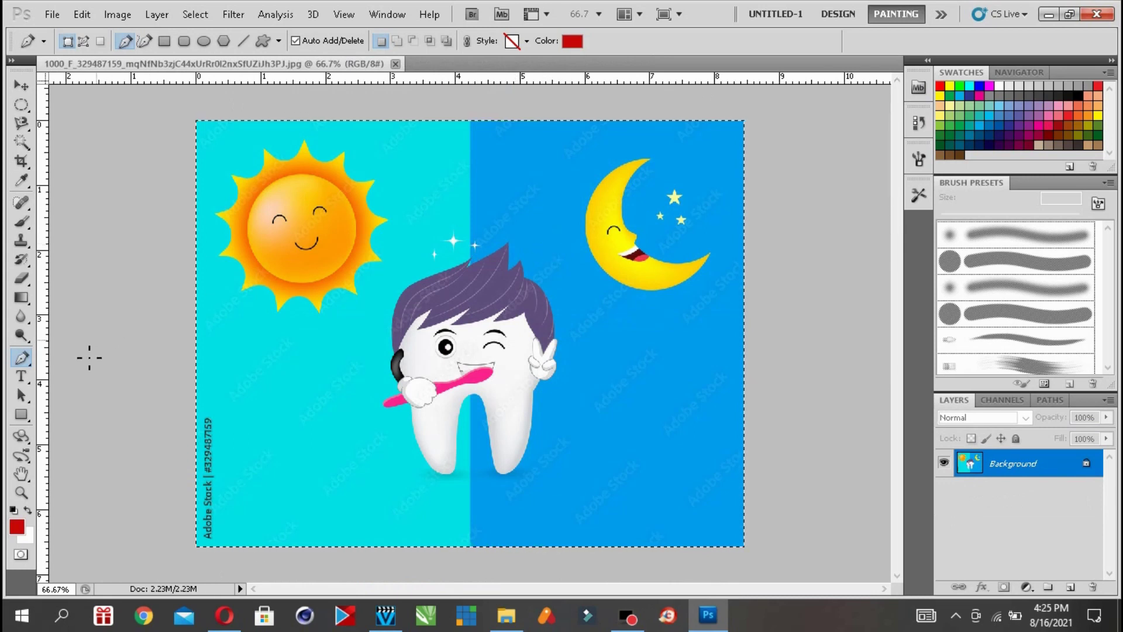
- Add the red text "MERAWAT GIGI" on the cyan side of the tooth cartoon with the Horizontal Type tool
left_click(21, 493)
left_click(598, 454)
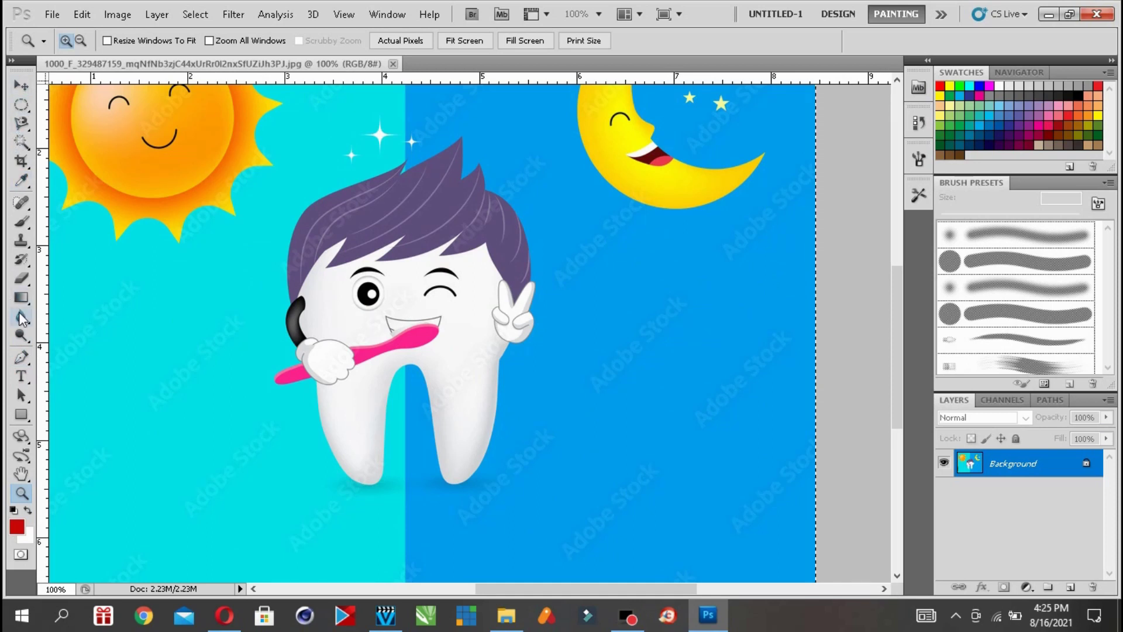
left_click(21, 378)
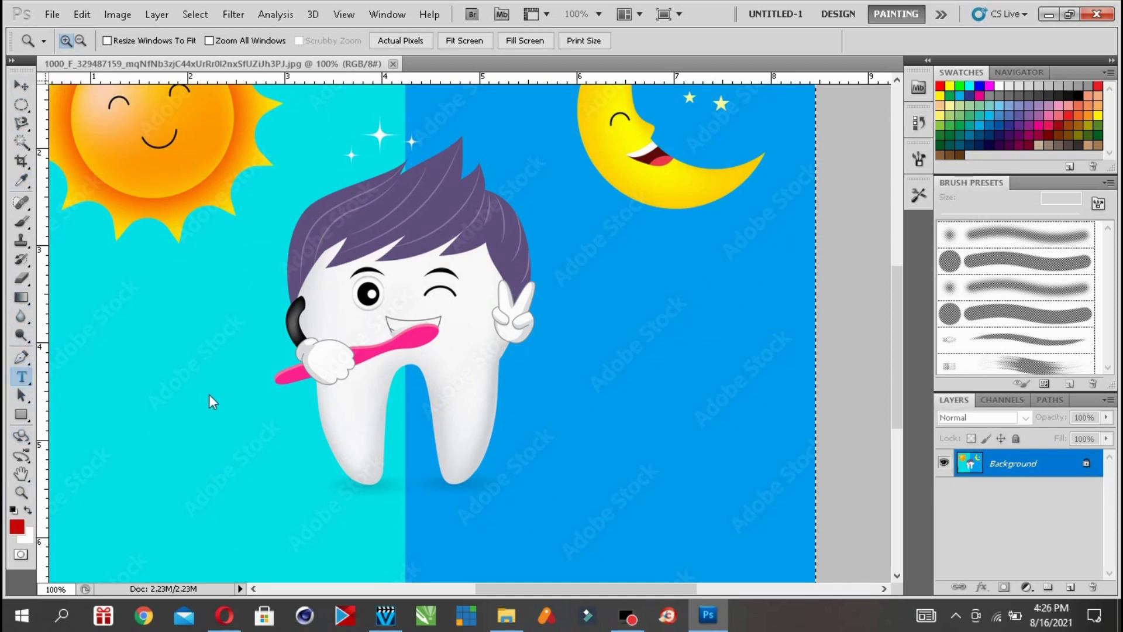
left_click(22, 381)
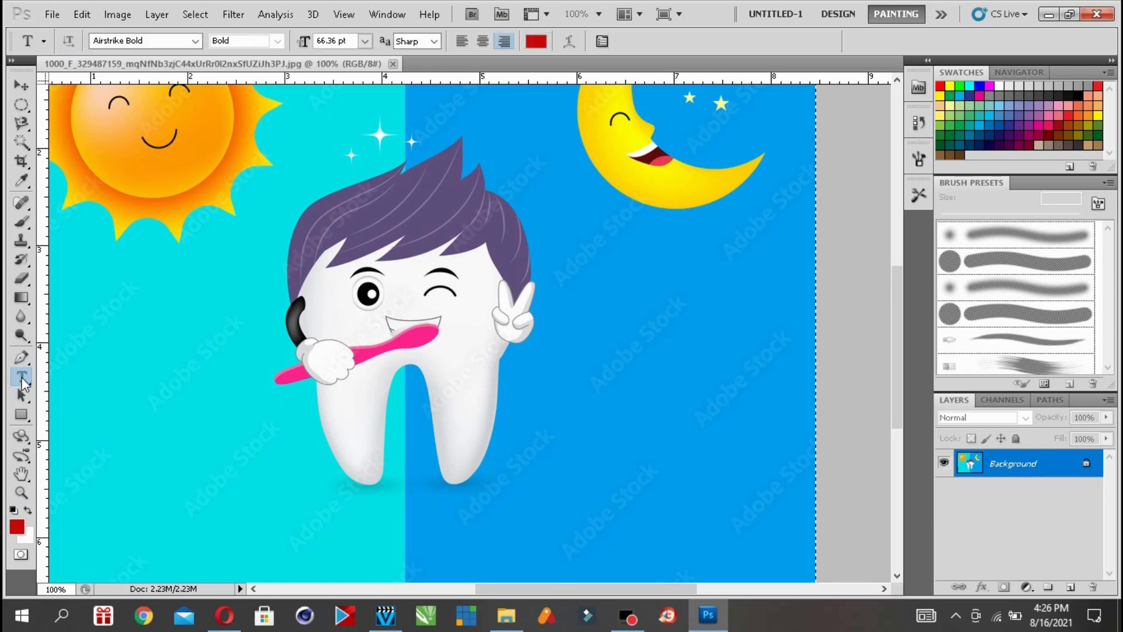
left_click_drag(23, 383, 59, 389)
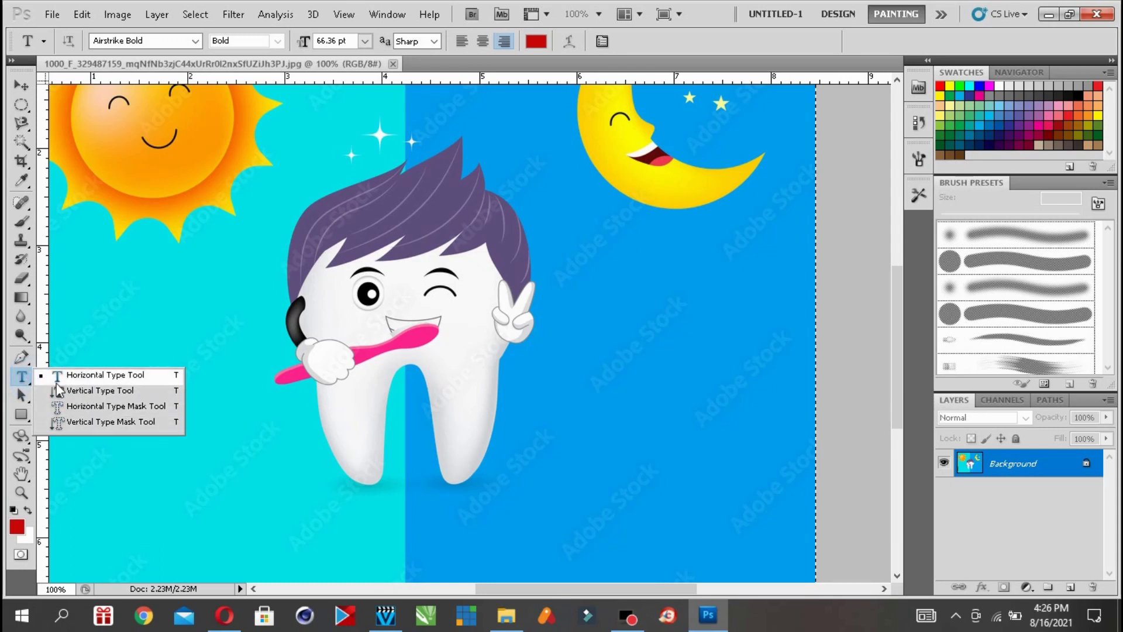
left_click(98, 377)
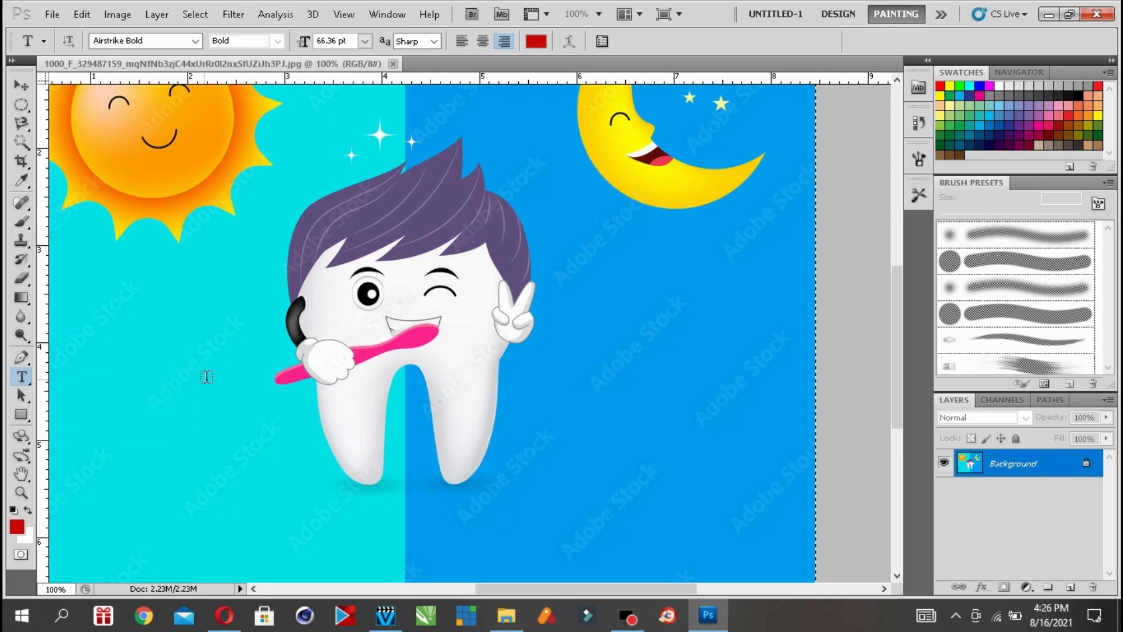
left_click(216, 379)
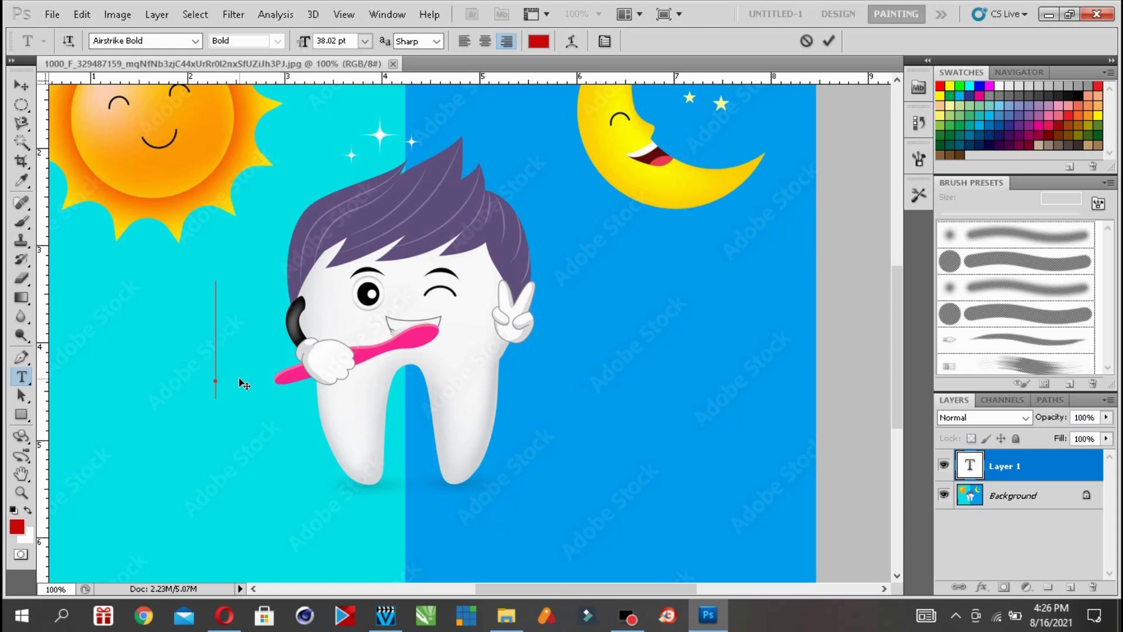
type("M")
type("ER")
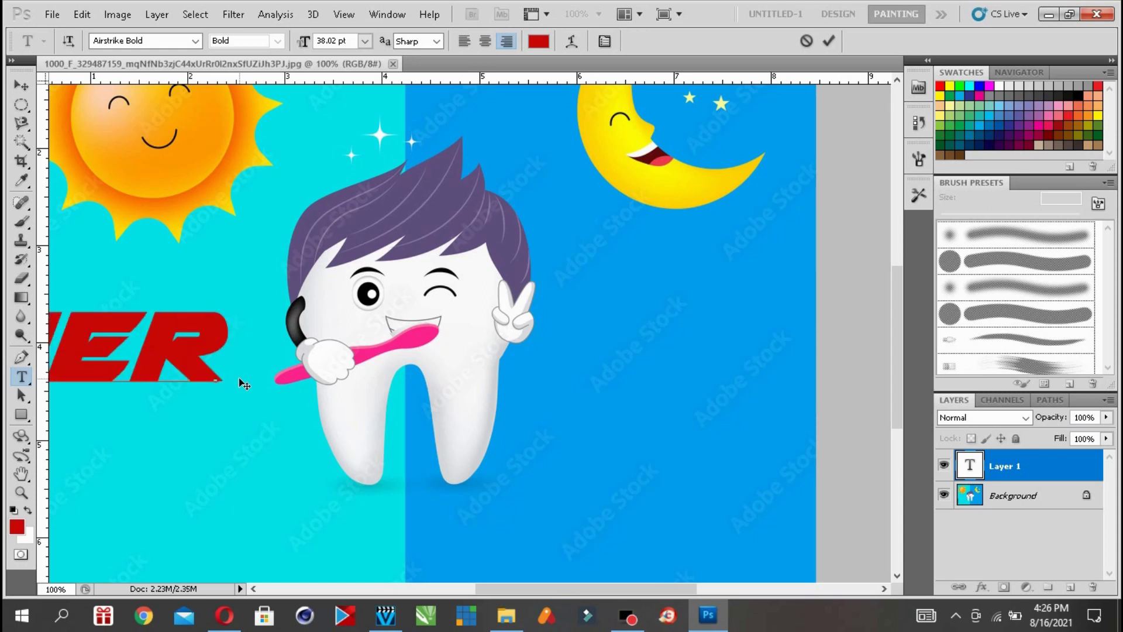
type("AWAT ")
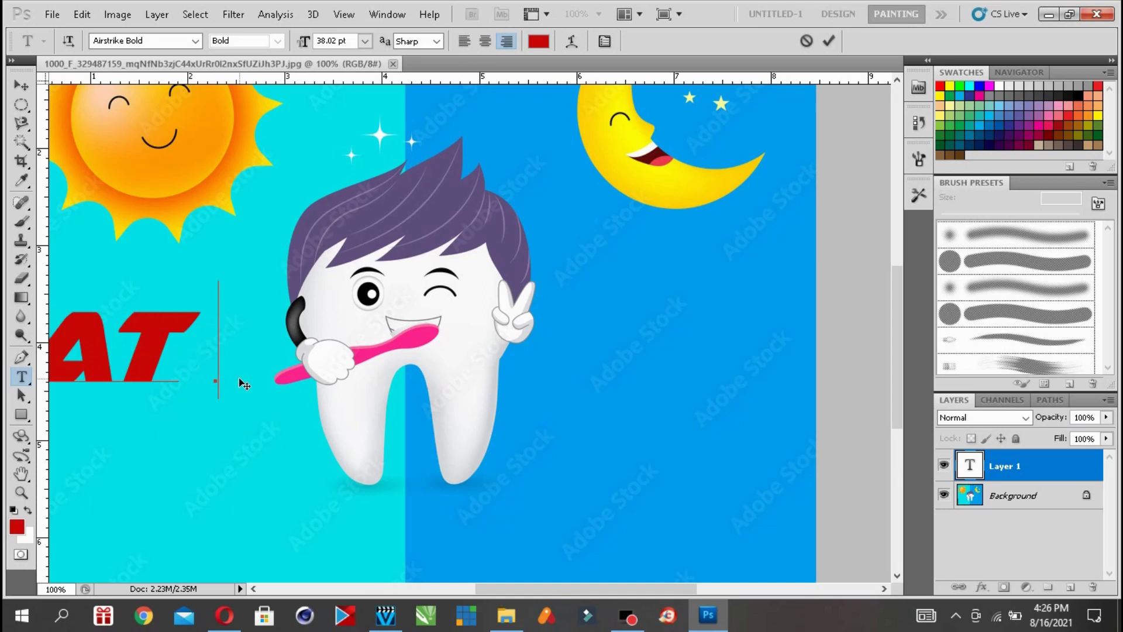
type("GI")
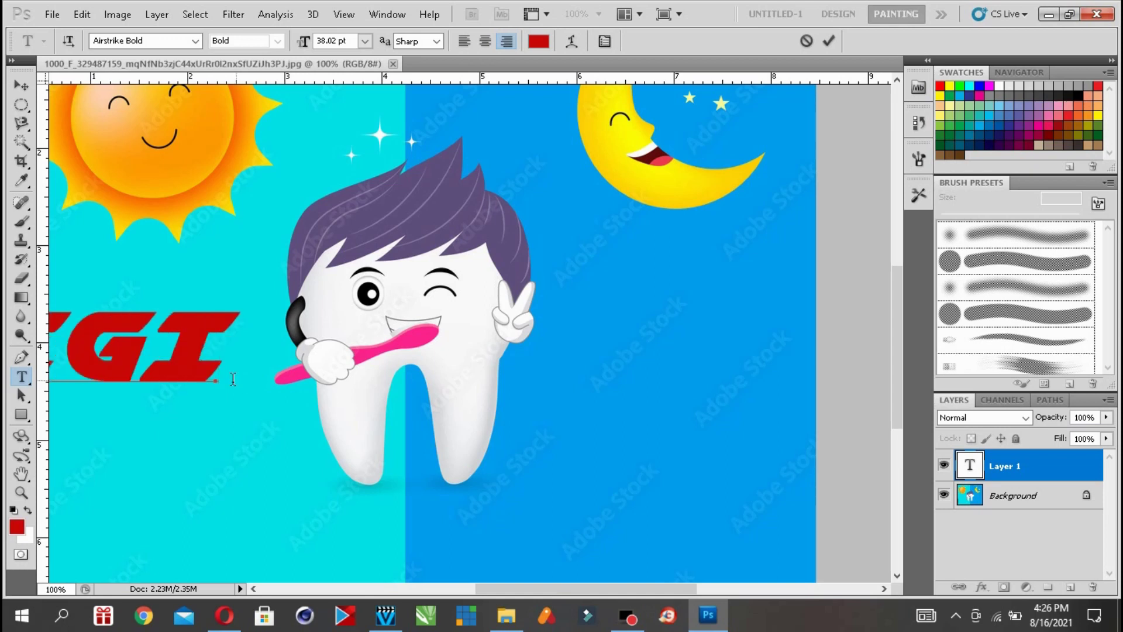
type("GI")
- Move the "MERAWAT GIGI" text across the tooth character so that it starts at the image's cyan edge
left_click_drag(263, 411, 776, 462)
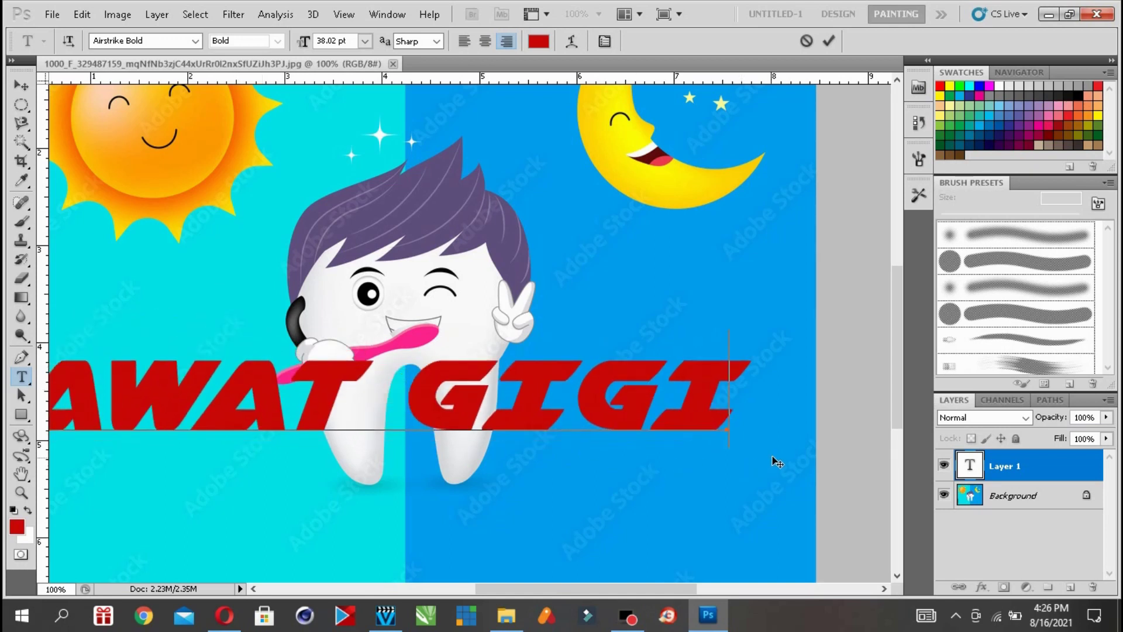
left_click(344, 14)
left_click(351, 149)
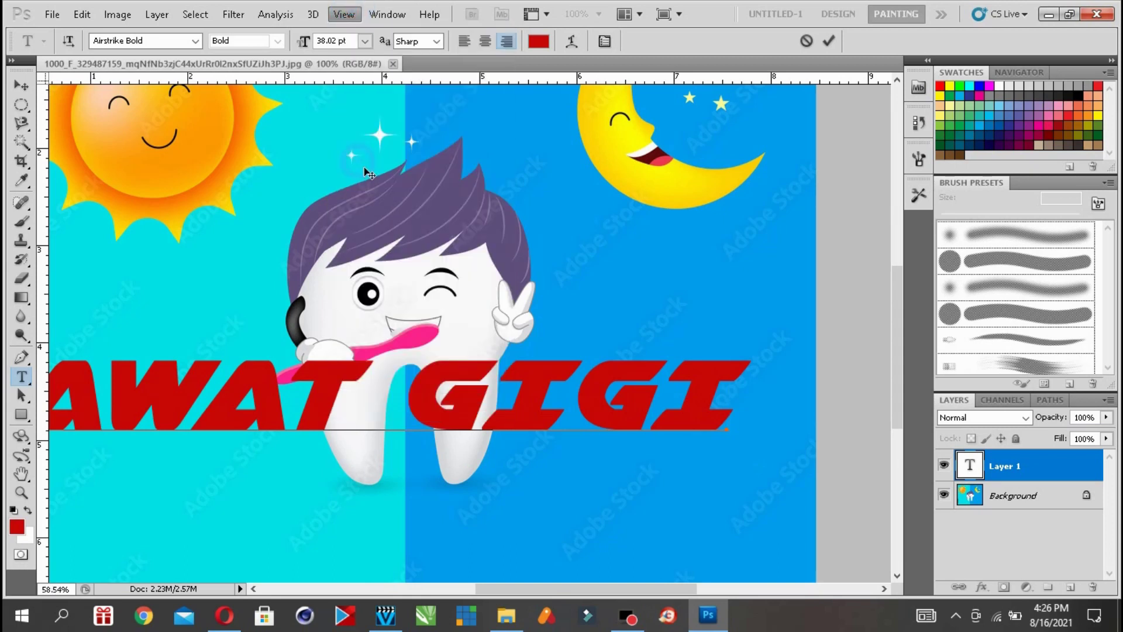
left_click_drag(629, 445, 776, 400)
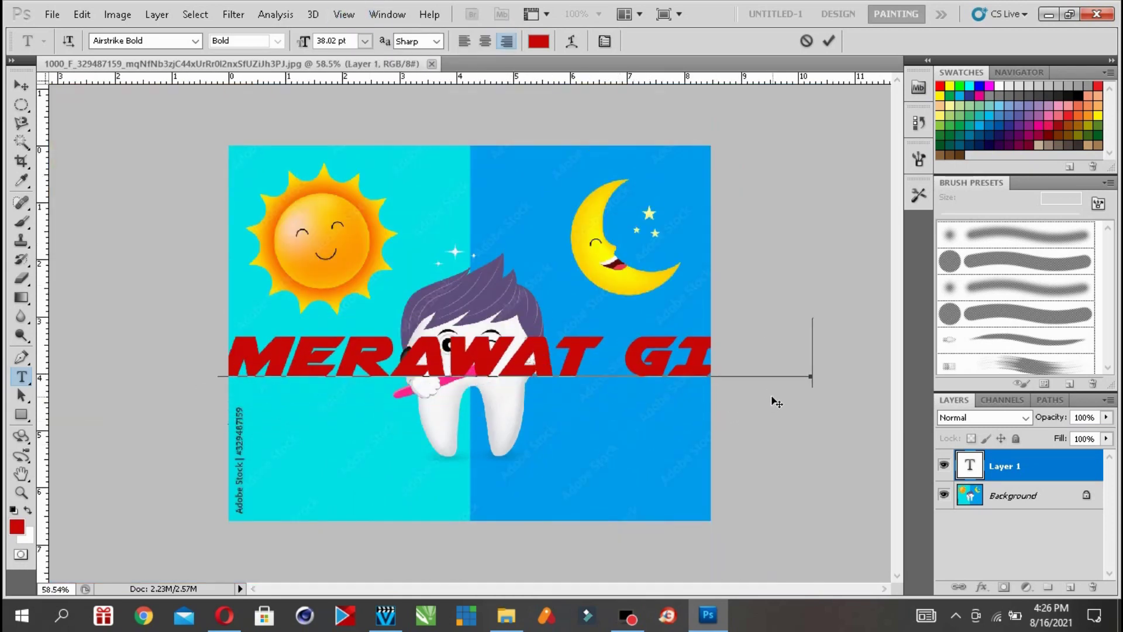
- Scale the "MERAWAT GIGI" text to about 42% width and 59% height over the tooth character and apply the transformation
left_click(21, 85)
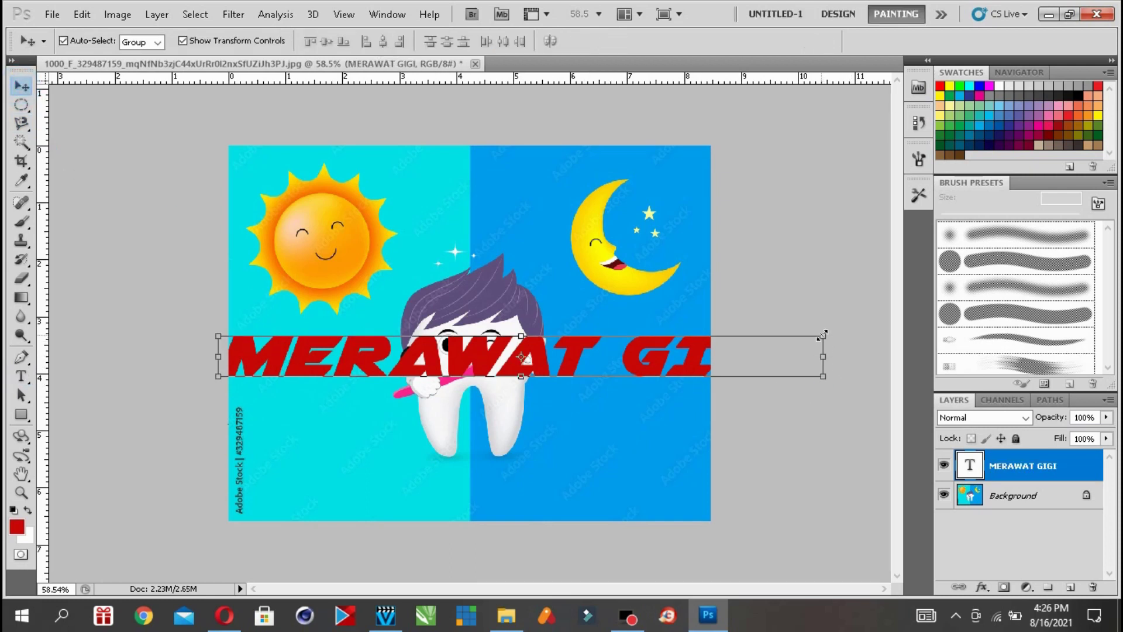
left_click_drag(820, 333, 596, 409)
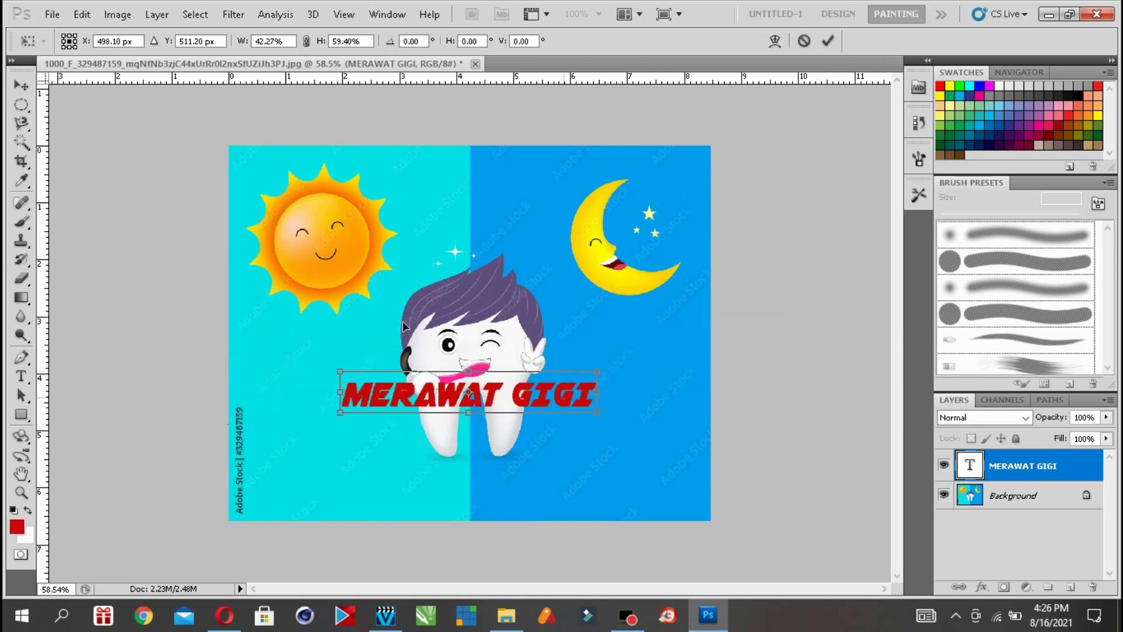
left_click(21, 85)
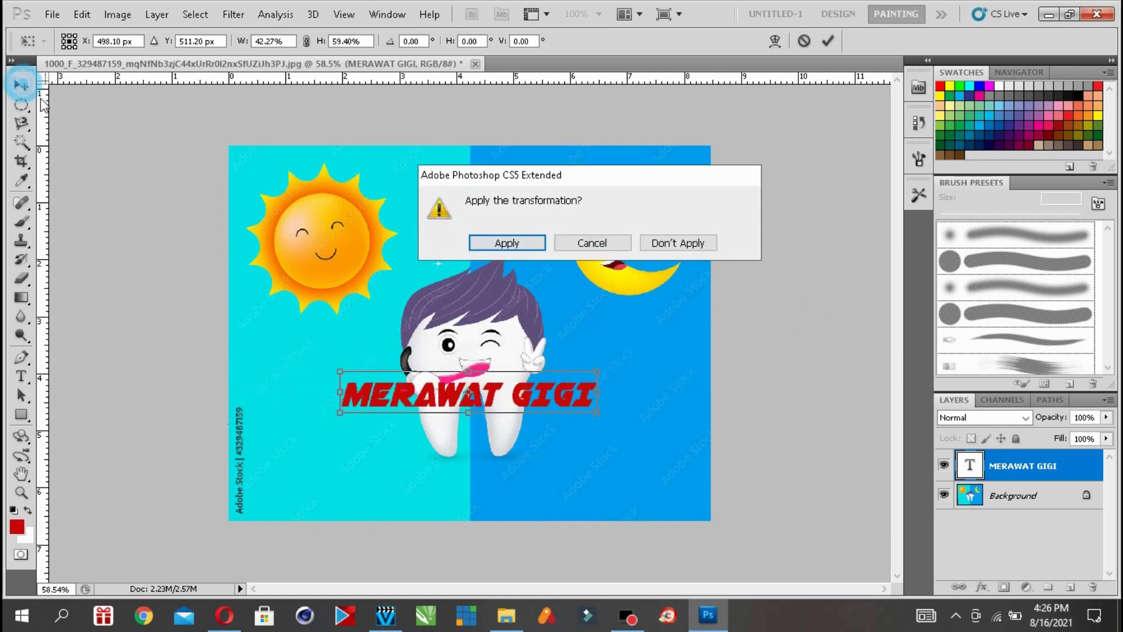
left_click(519, 242)
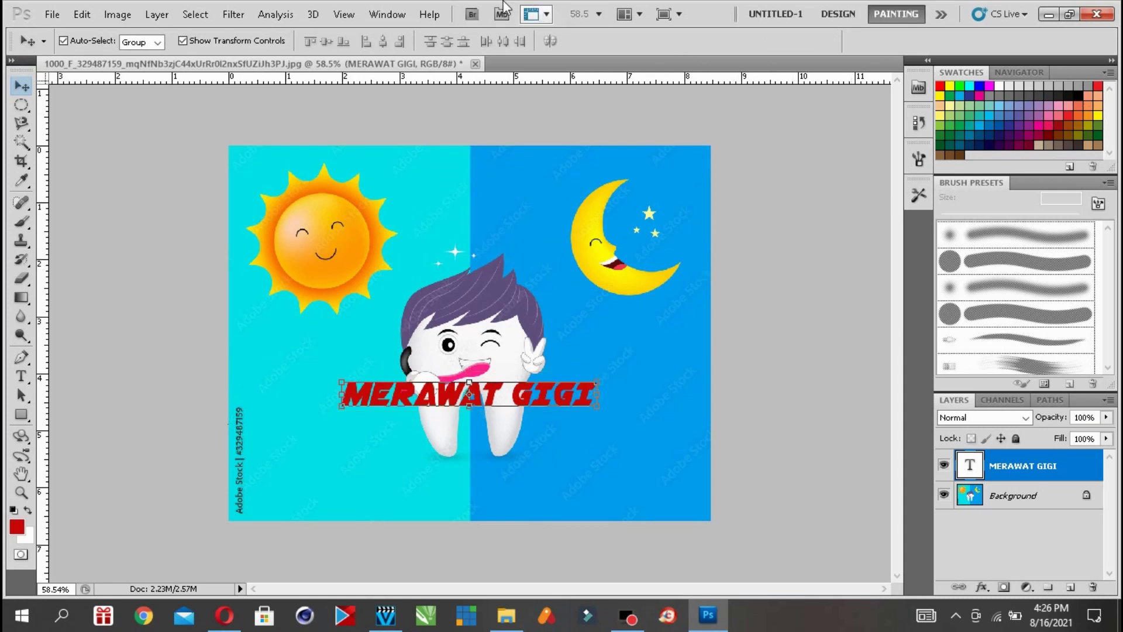
- Show the paragraph settings and switch to the character settings for the "MERAWAT GIGI" text
left_click(387, 14)
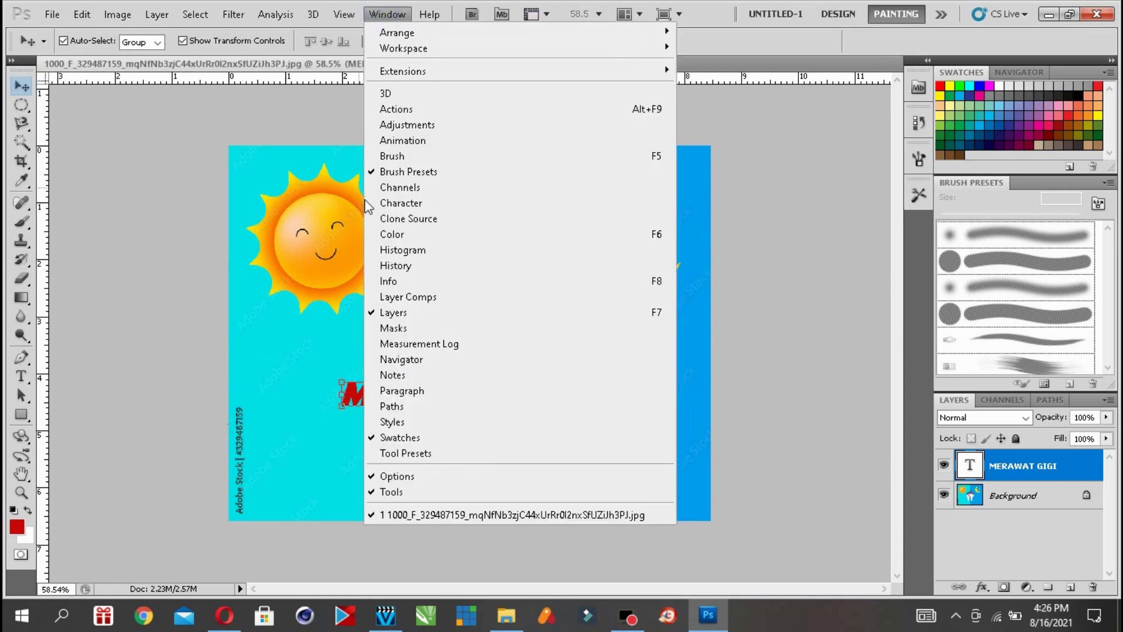
left_click(422, 391)
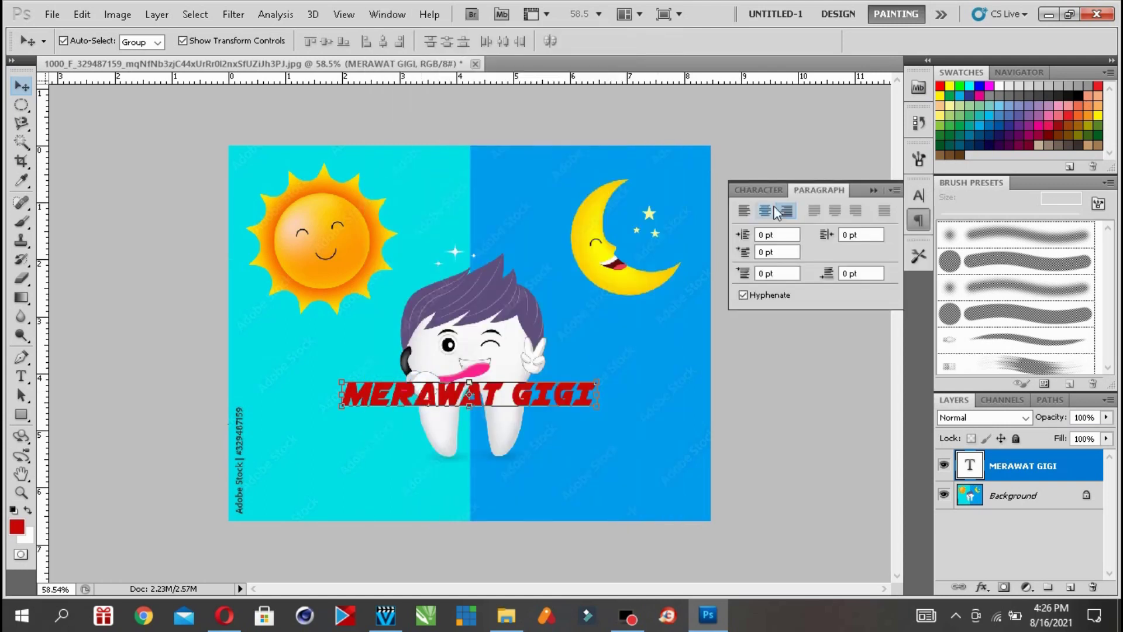
left_click(766, 189)
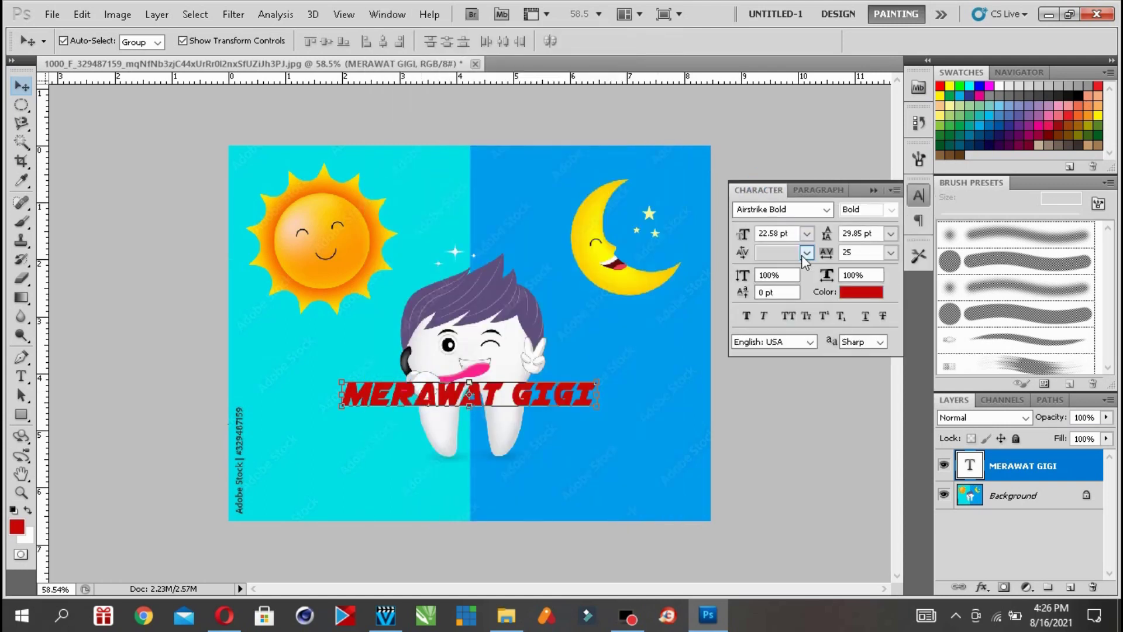
left_click(827, 209)
left_click(825, 208)
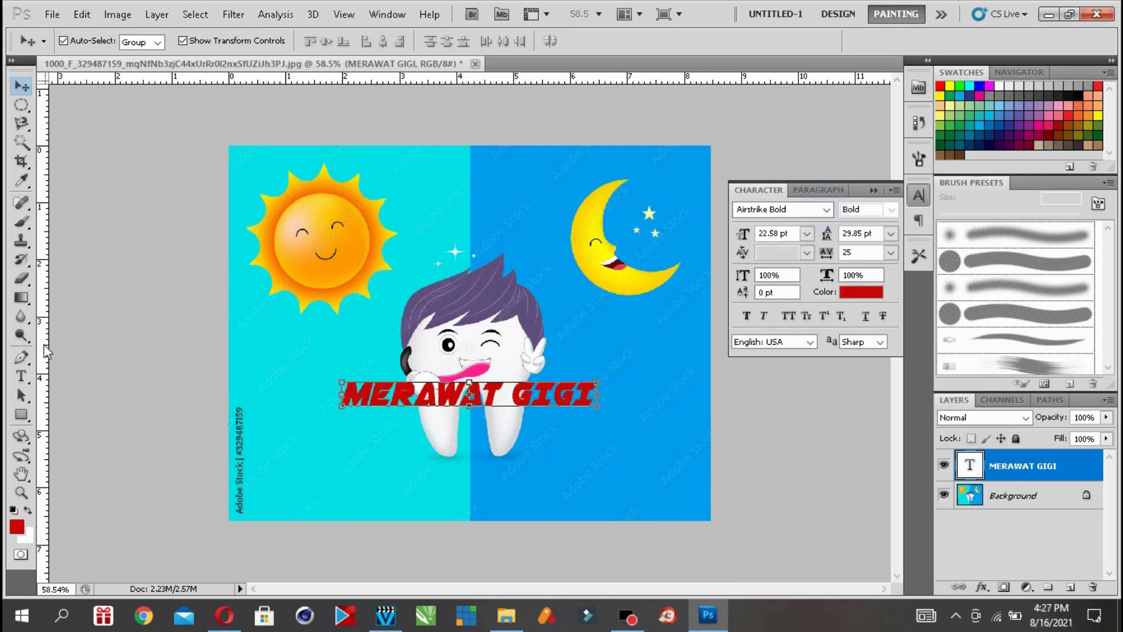
- Select the whole "MERAWAT GIGI" text, try the Anita Semi-square font, and set it to Arial Rounded MT Bold
left_click(21, 376)
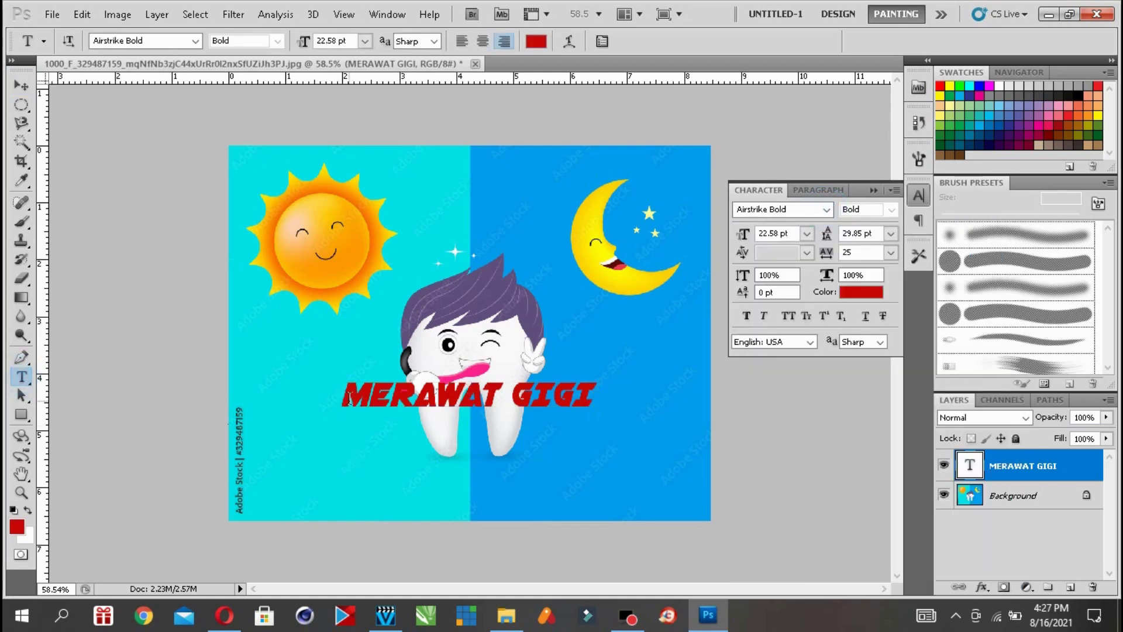
left_click_drag(348, 398, 599, 400)
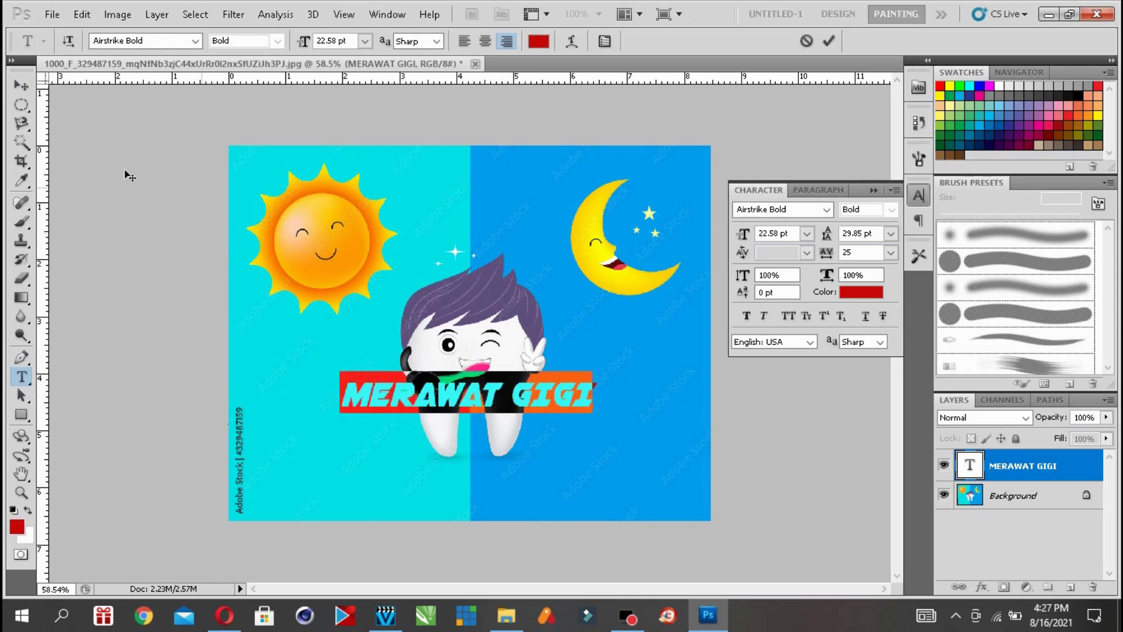
left_click(196, 41)
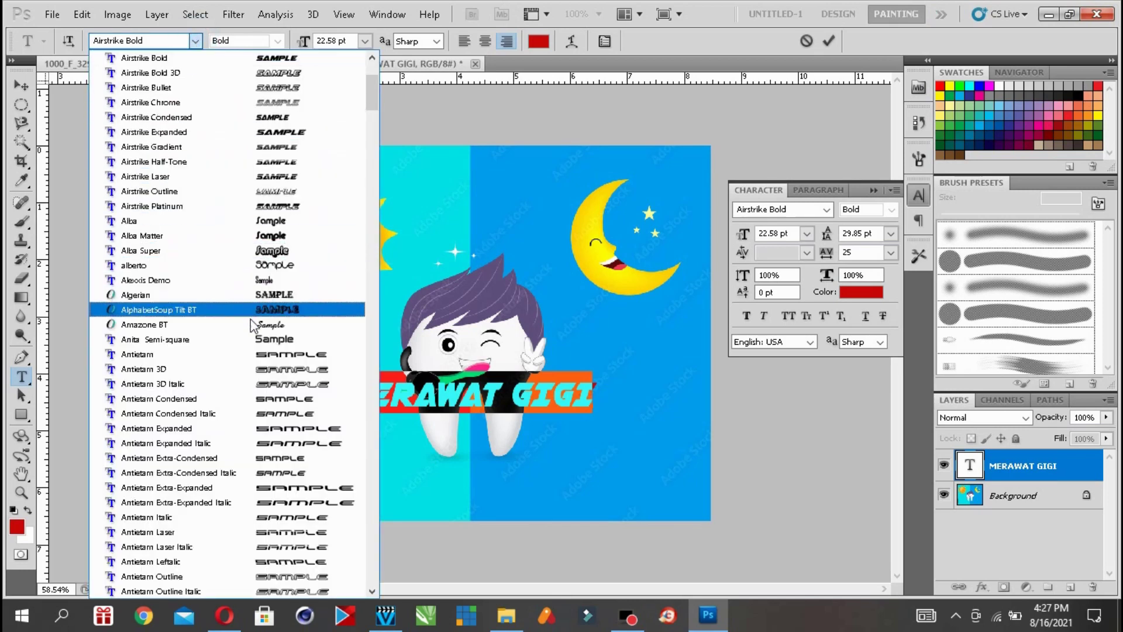
left_click(258, 339)
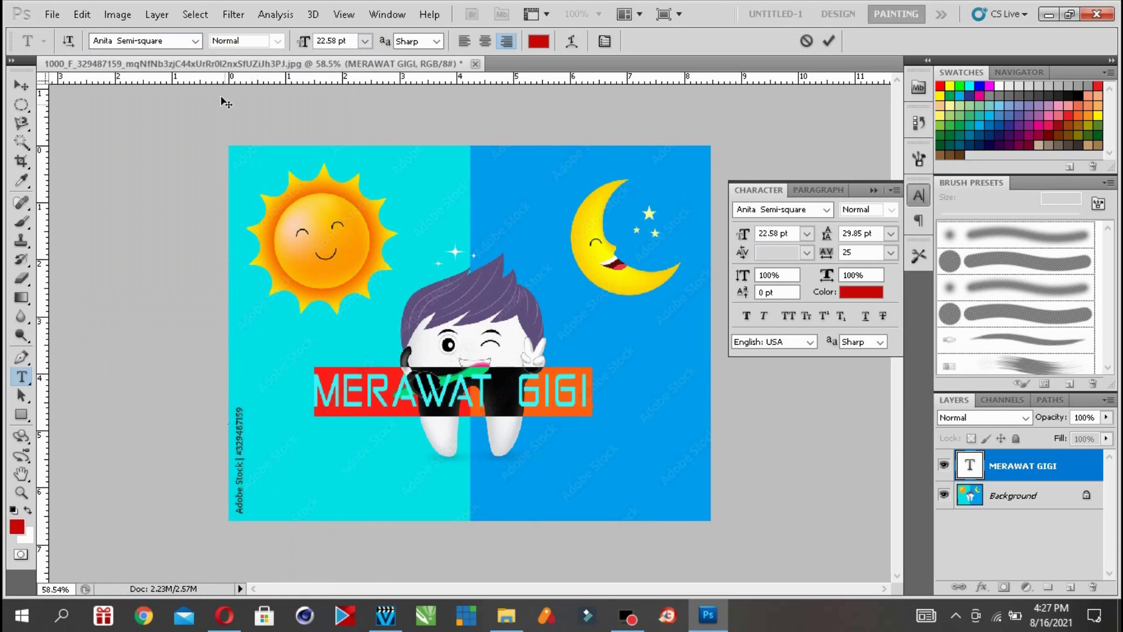
left_click(196, 41)
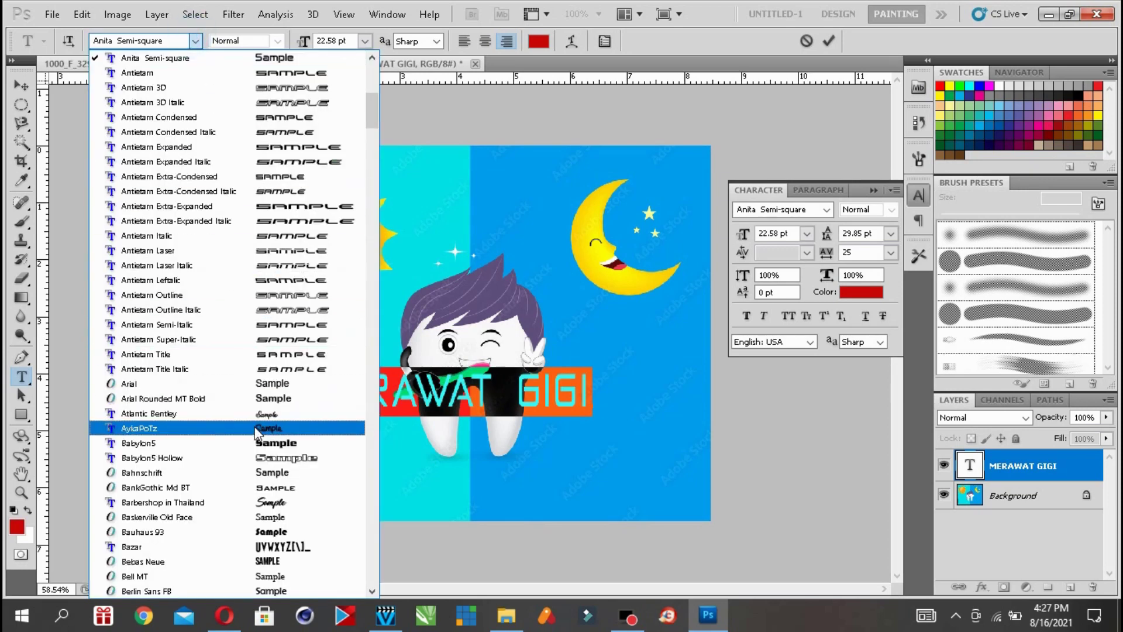
left_click(266, 398)
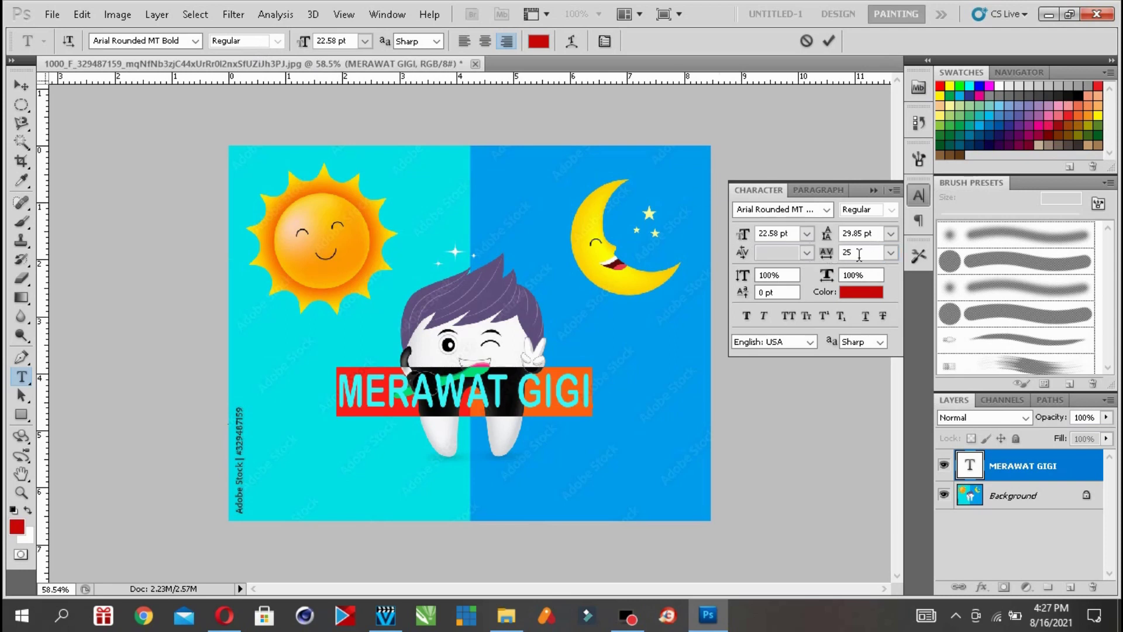
- Set the text's tracking to 200 and move it down over the tooth character's legs
left_click(889, 253)
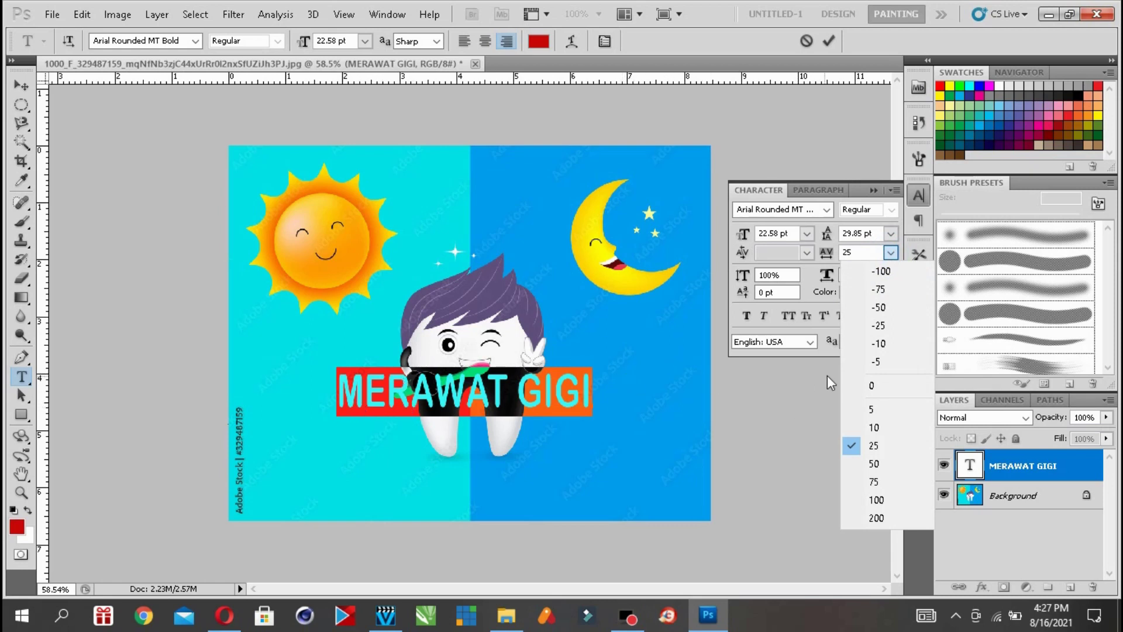
left_click(876, 517)
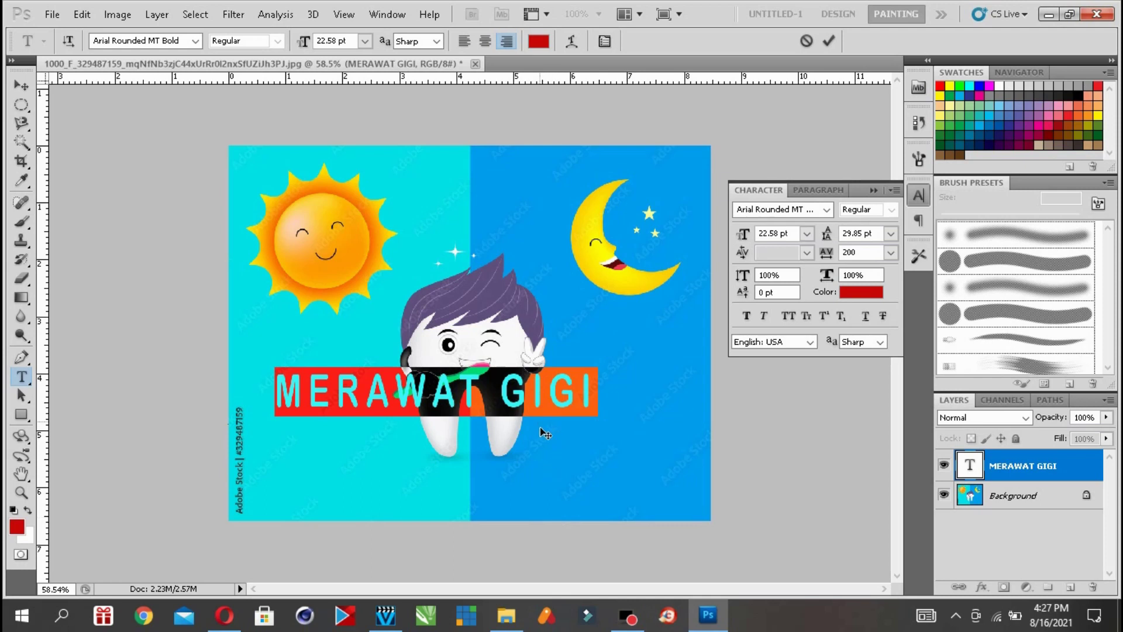
left_click_drag(311, 428, 353, 465)
- Select the letters "MERAWAT GIG", try 60 pt, set them to 14 pt, and apply faux bold
left_click_drag(626, 416, 293, 450)
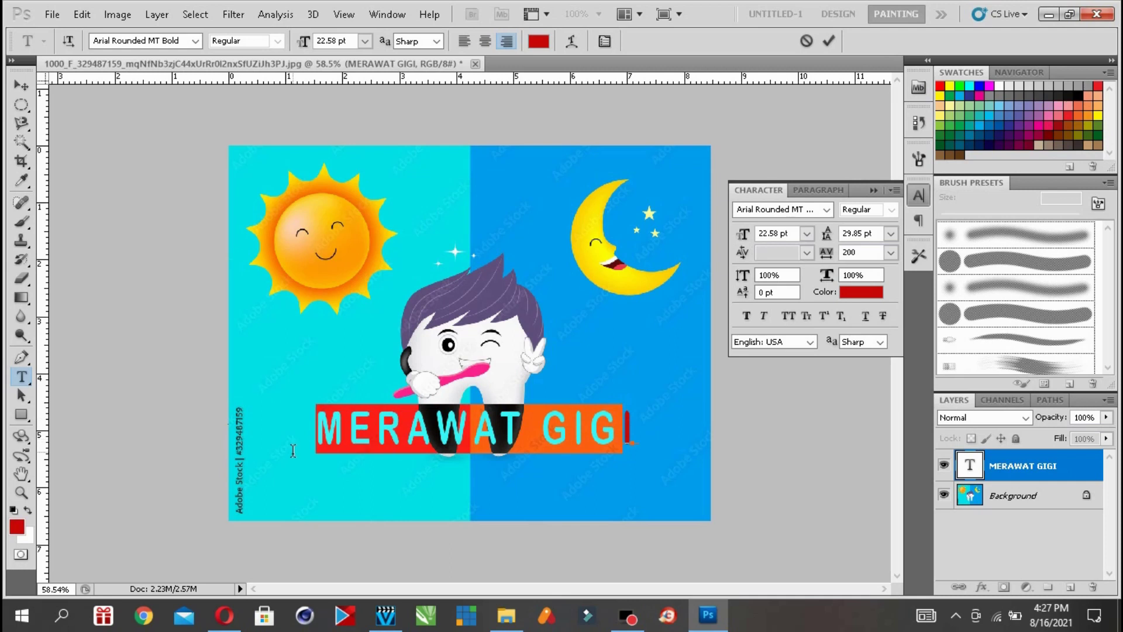
left_click(890, 233)
left_click(860, 237)
left_click_drag(874, 234, 835, 243)
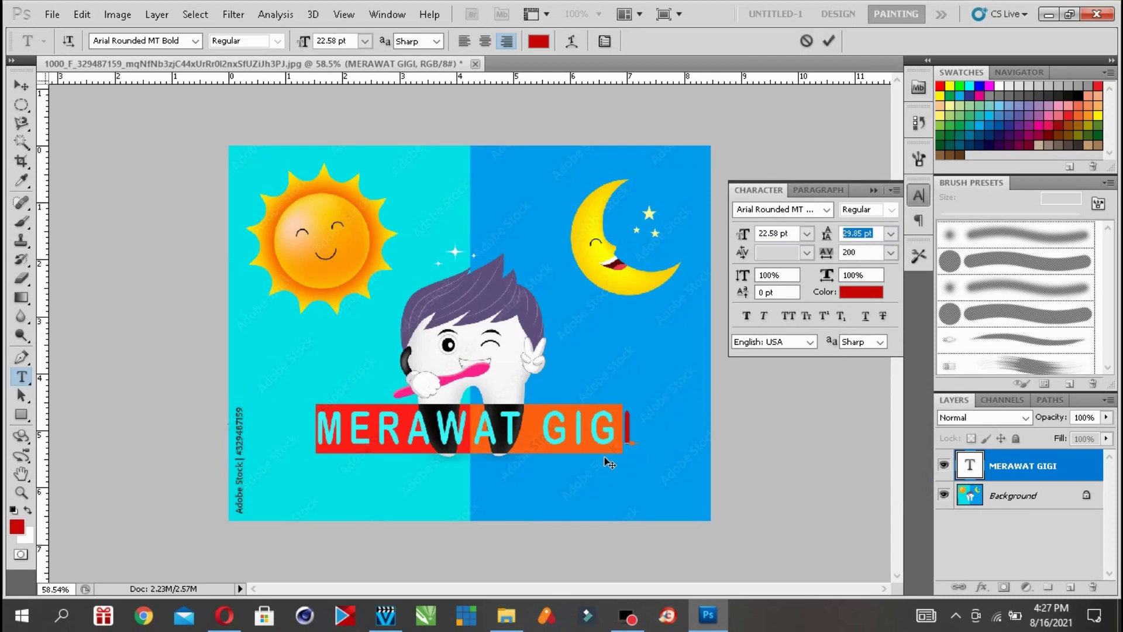
double_click(772, 232)
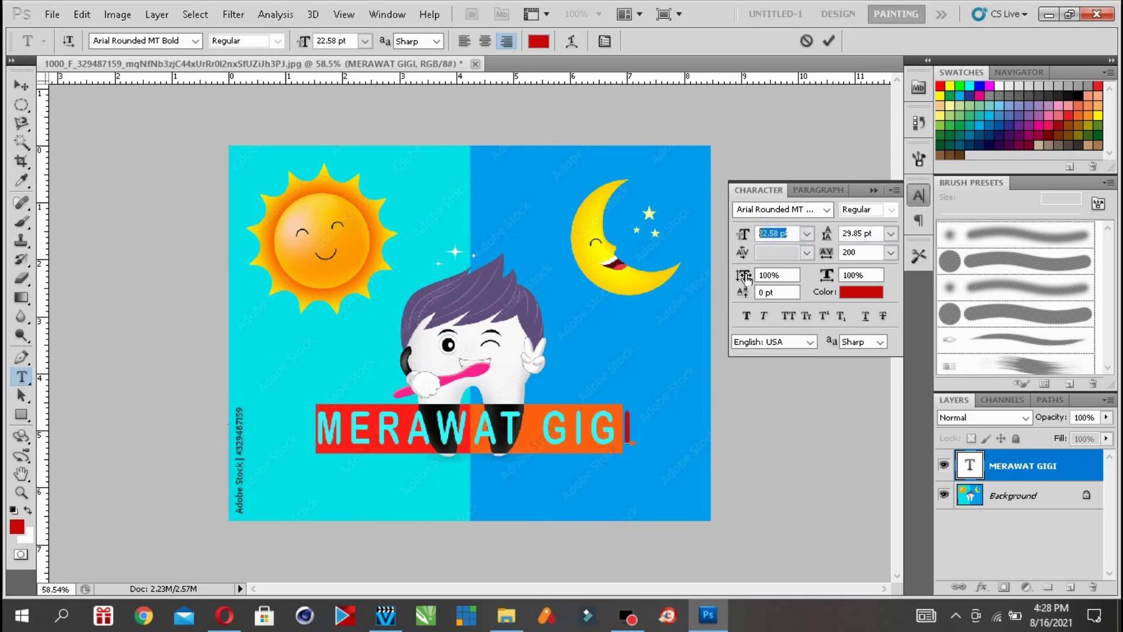
left_click(807, 234)
left_click(809, 494)
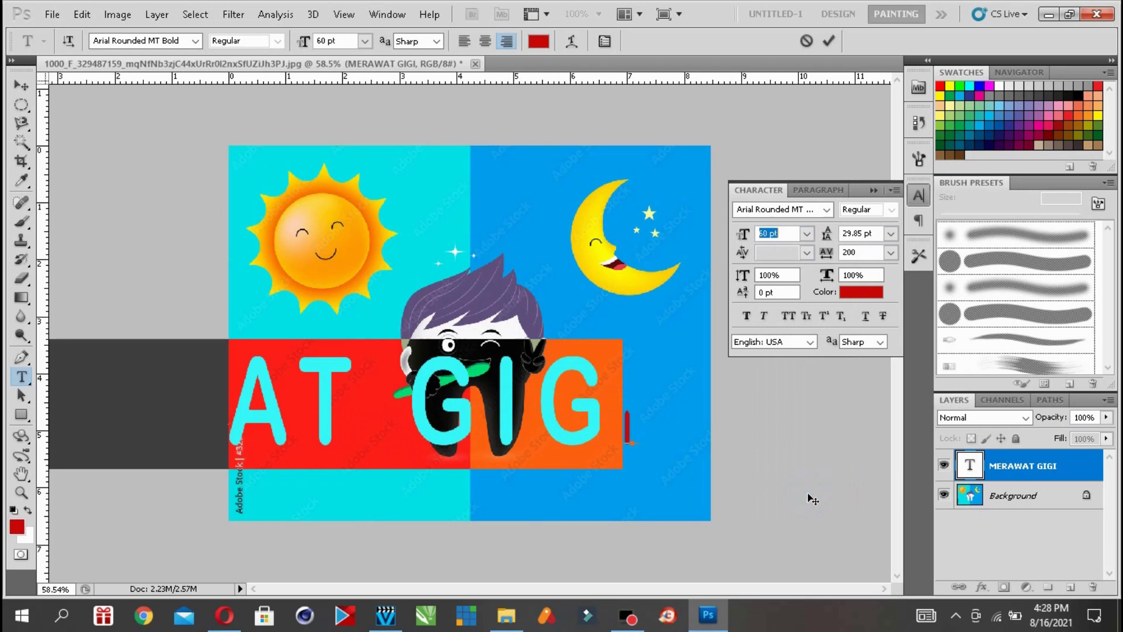
left_click(807, 234)
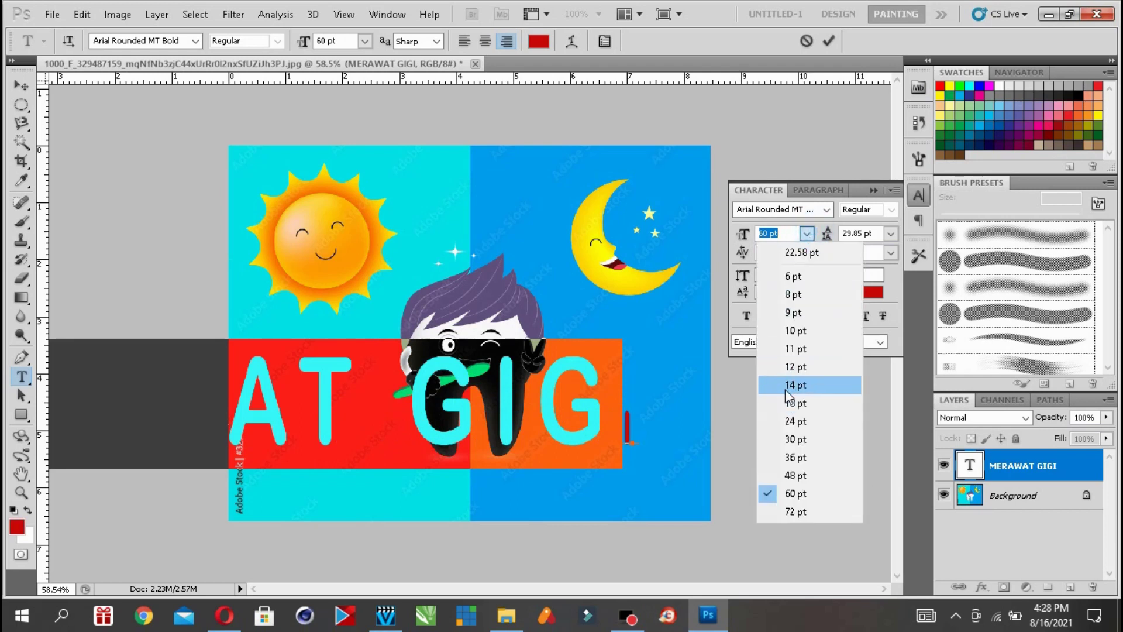
left_click(785, 385)
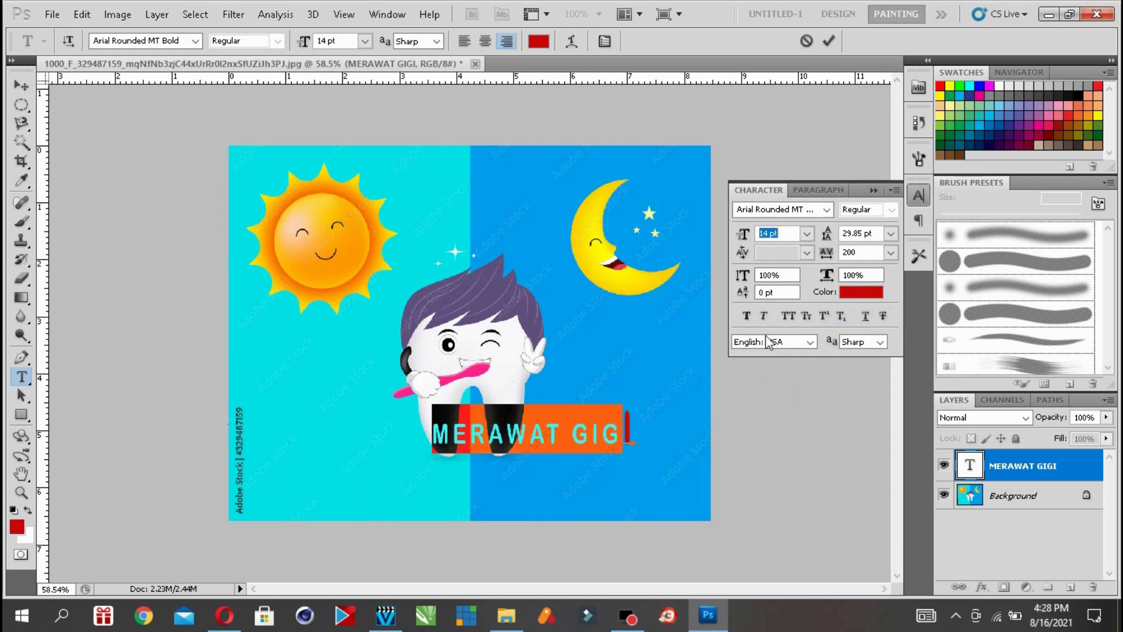
left_click(747, 317)
- Color the selected letters "MERAWAT GIG" white (ffffff), and undo that color change
left_click(860, 297)
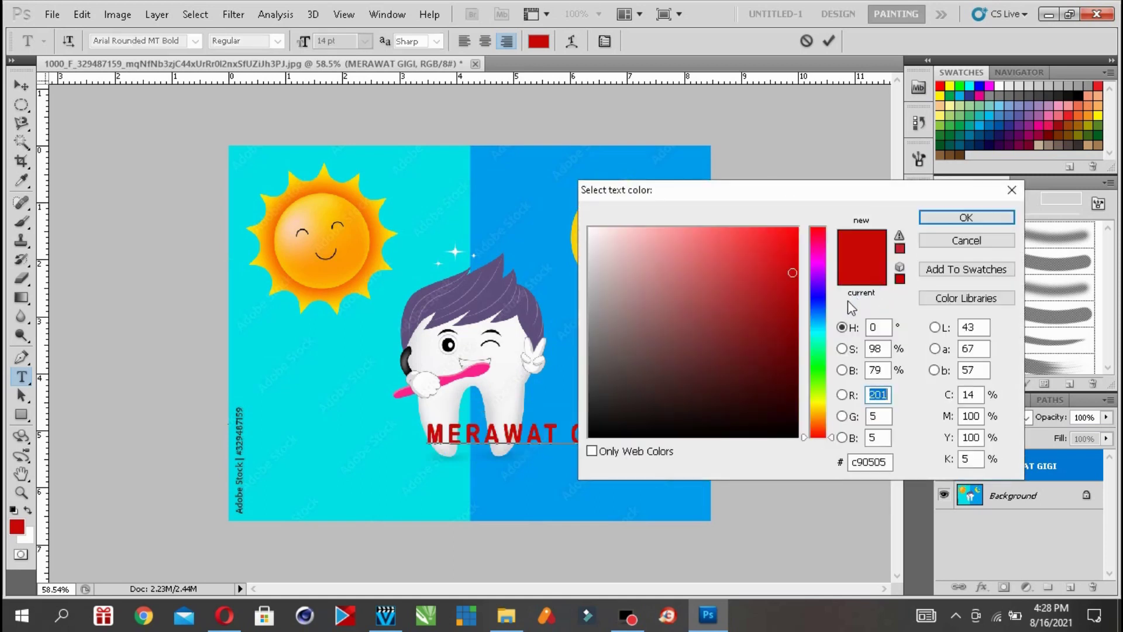
left_click(590, 229)
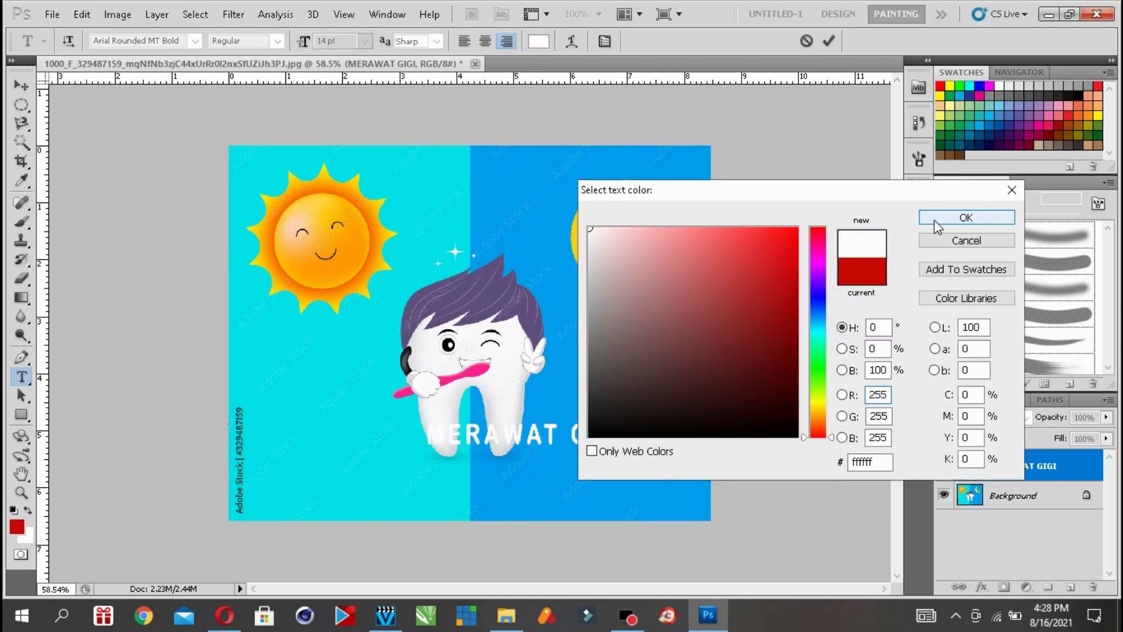
left_click(959, 217)
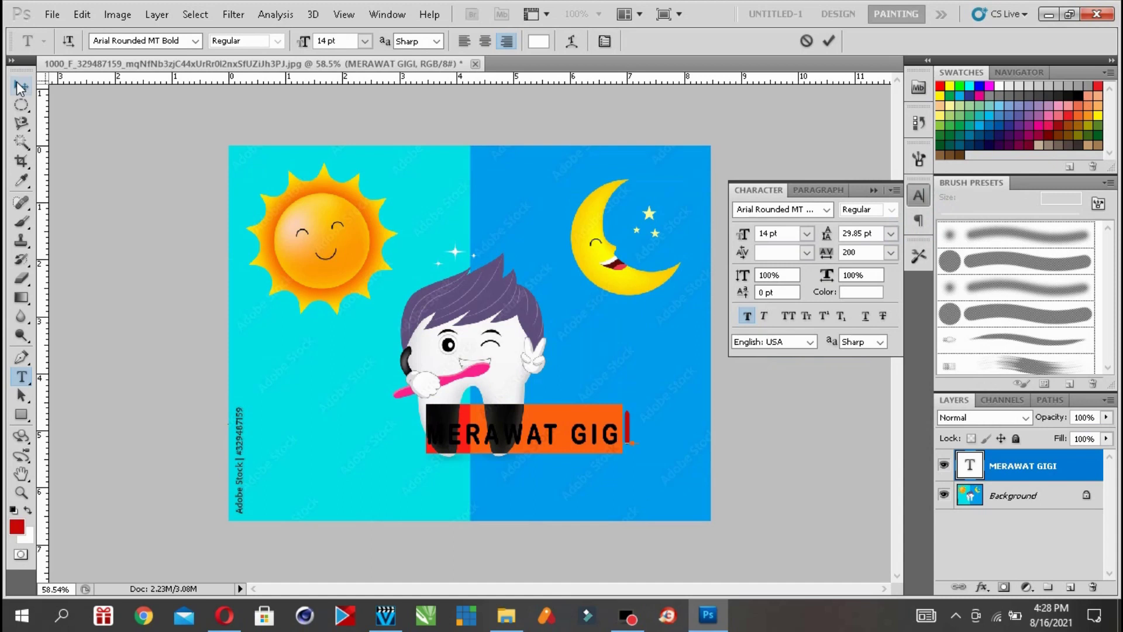
left_click(82, 14)
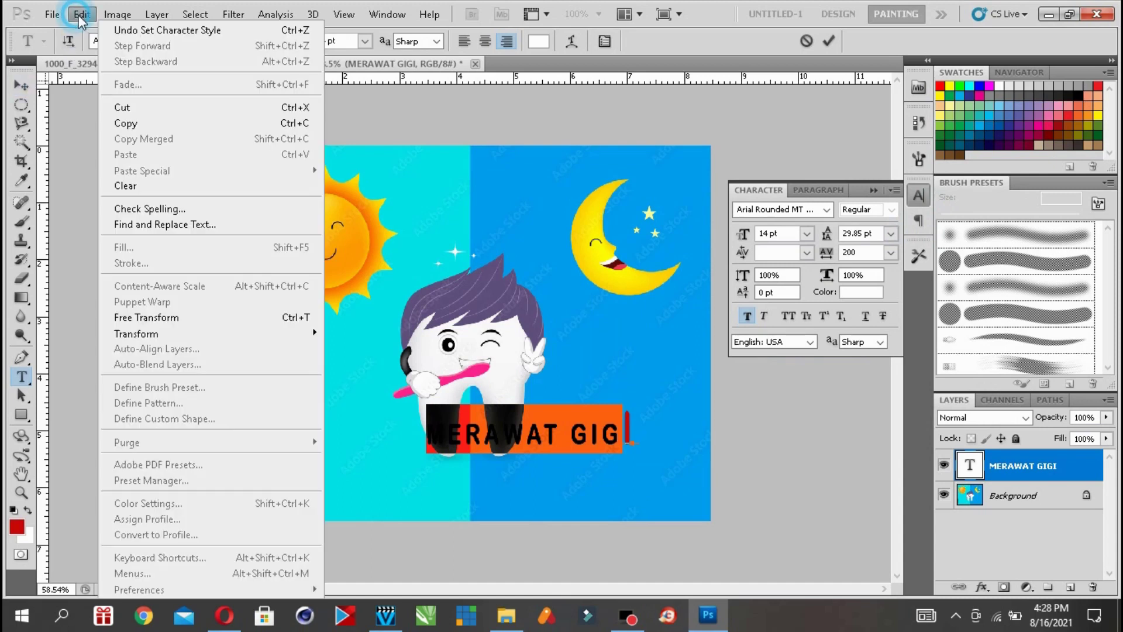
left_click(107, 27)
- Set the whole "MERAWAT GIGI" text, including its final I, to 14 pt
left_click(474, 437)
left_click_drag(431, 435, 635, 440)
left_click(807, 233)
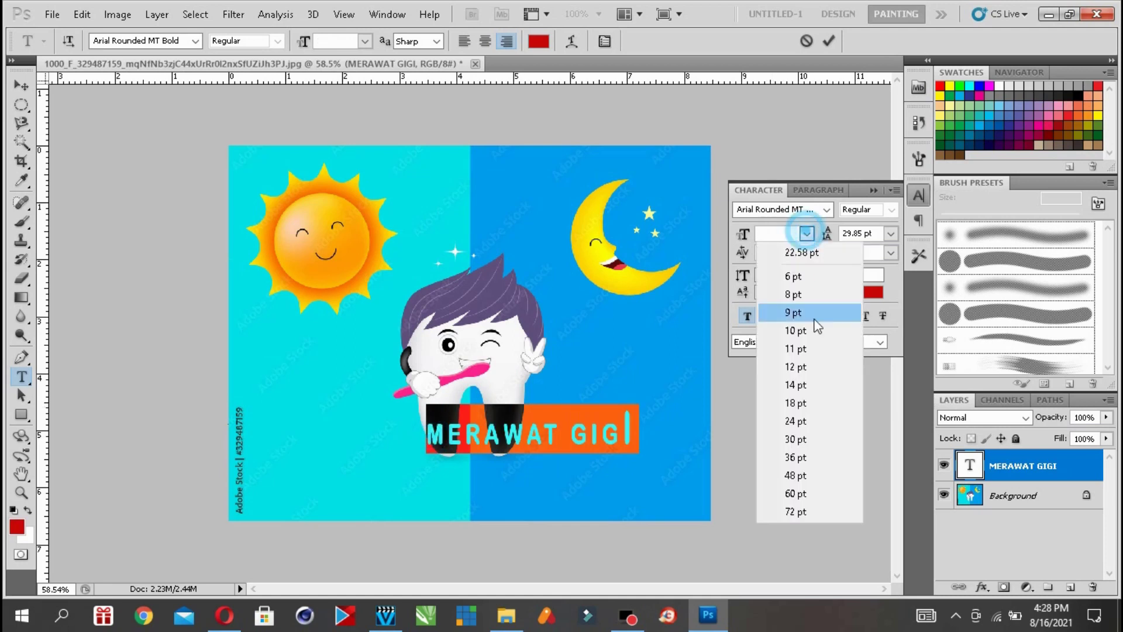
left_click(793, 386)
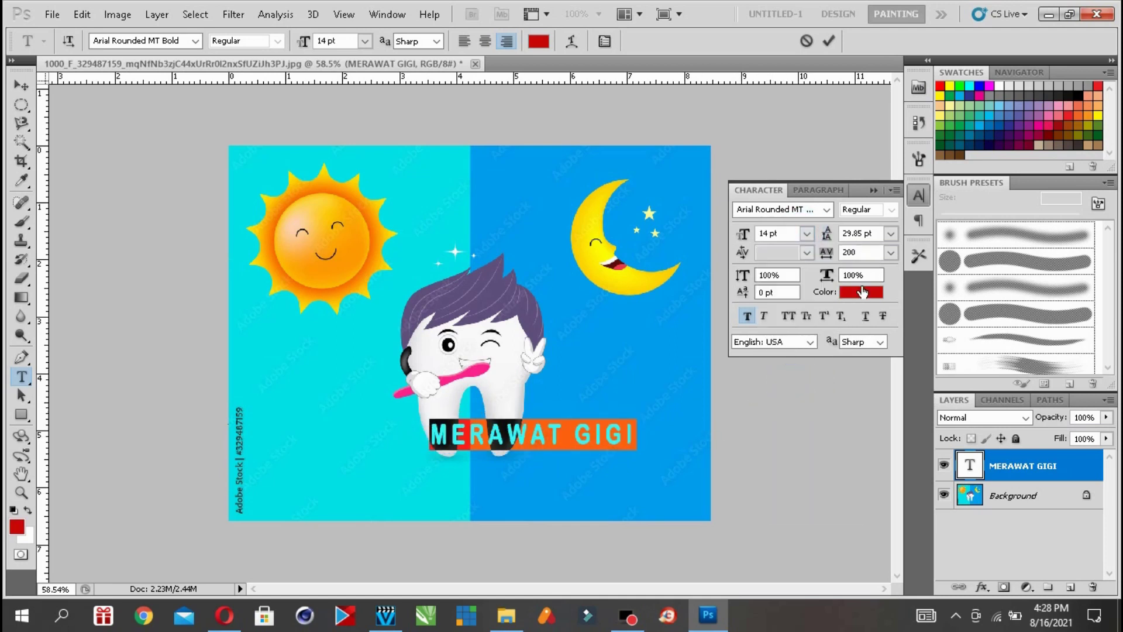
- Color the whole text white and move it just below the tooth character's feet, centered across the two-color background
left_click(856, 298)
left_click_drag(692, 321, 589, 227)
left_click(936, 215)
left_click(21, 86)
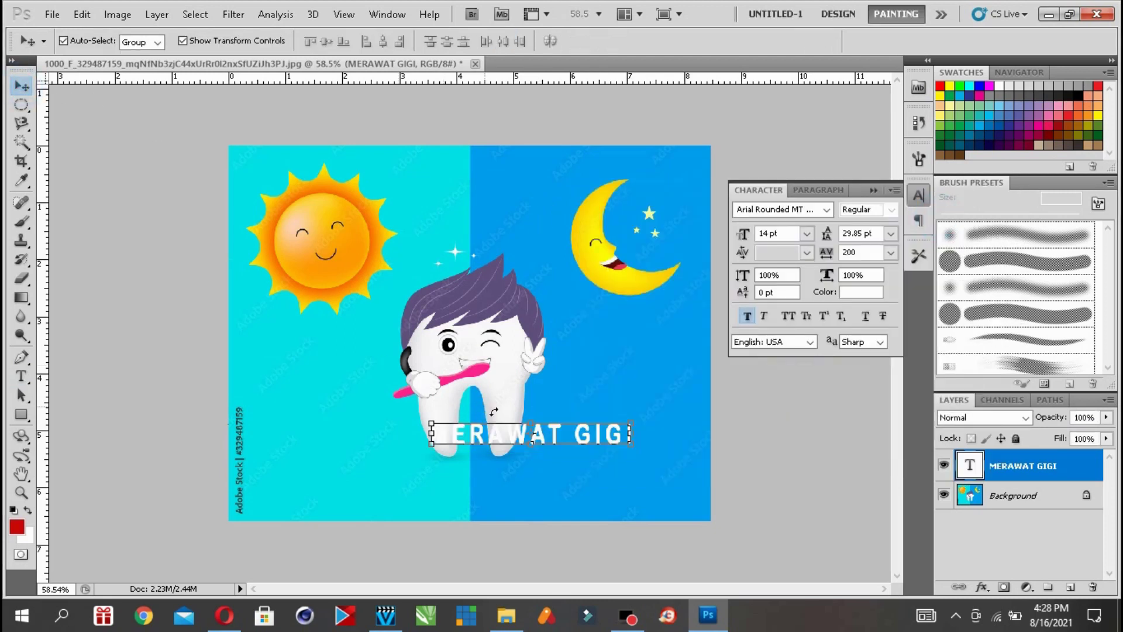
left_click_drag(556, 435, 494, 474)
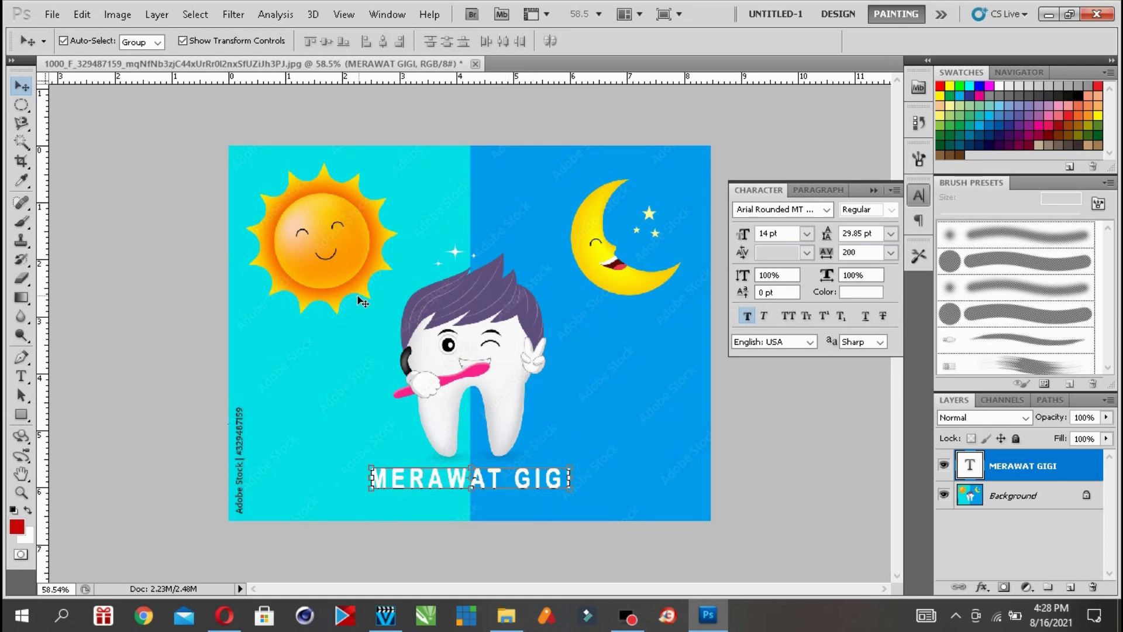
- Select the whole "MERAWAT GIGI" text, try left and right alignment, and set it to center alignment
left_click(21, 376)
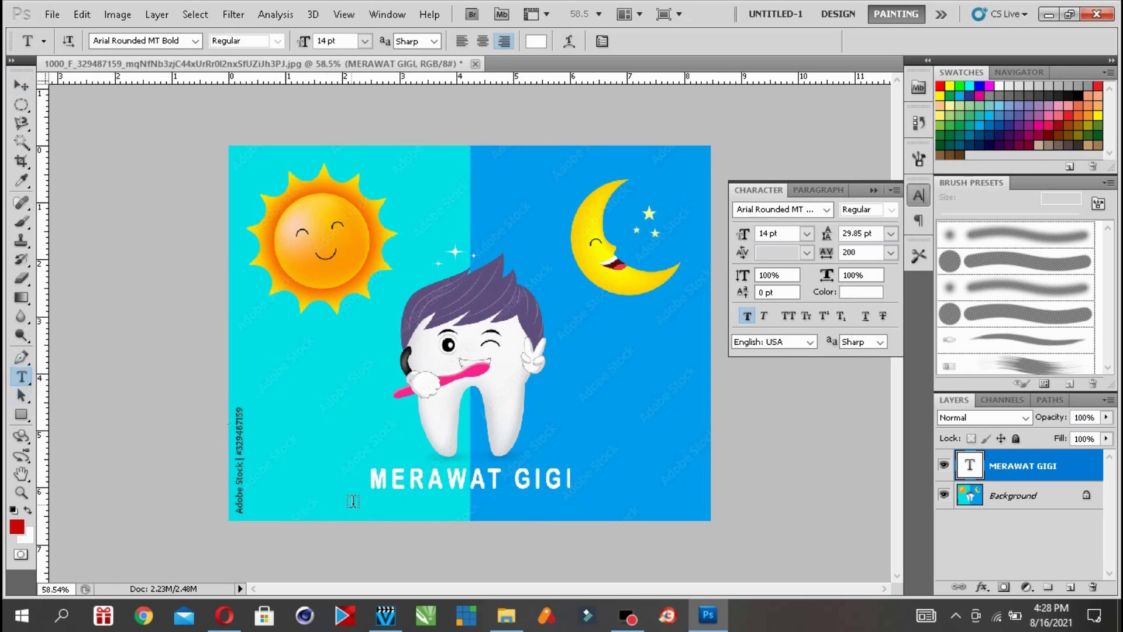
left_click(371, 479)
left_click_drag(371, 479, 591, 461)
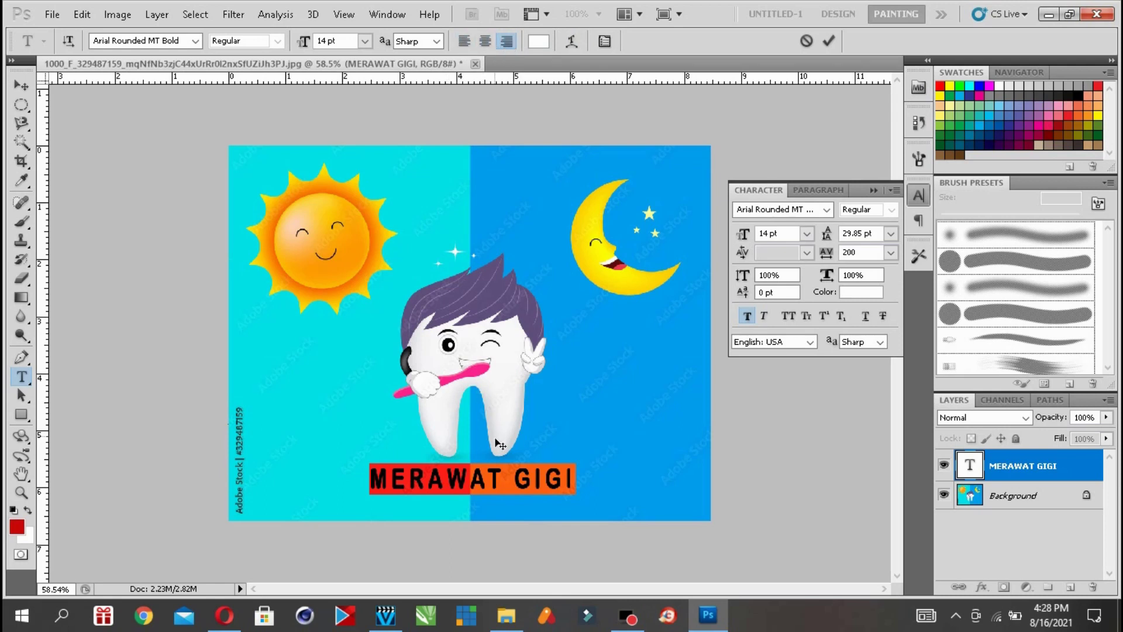
left_click(465, 41)
left_click(486, 42)
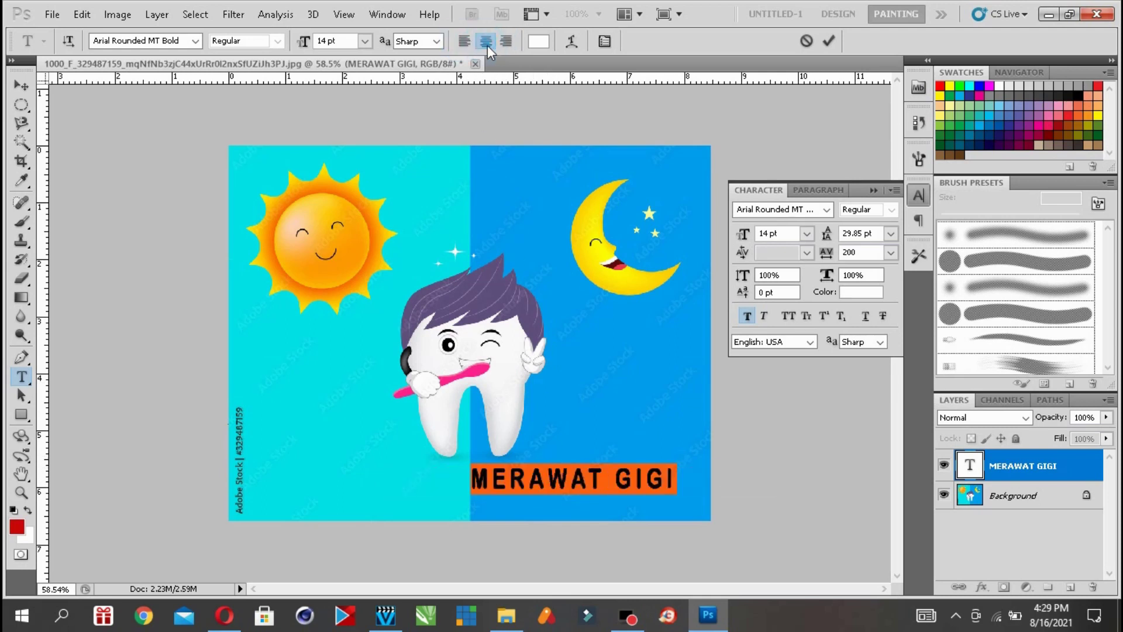
left_click(507, 41)
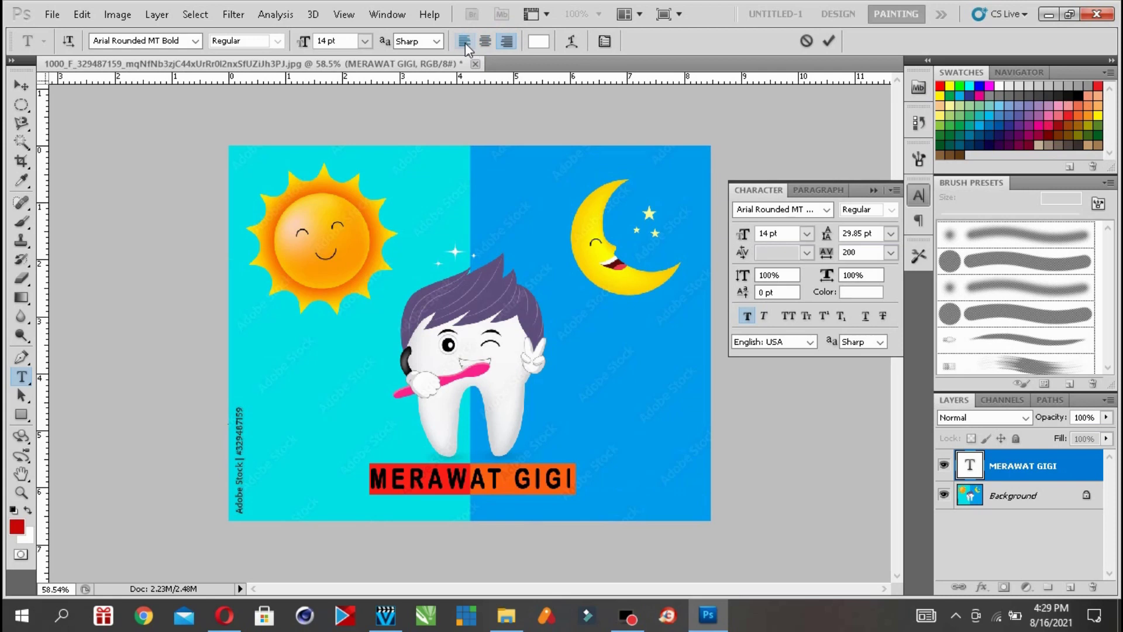
left_click(485, 41)
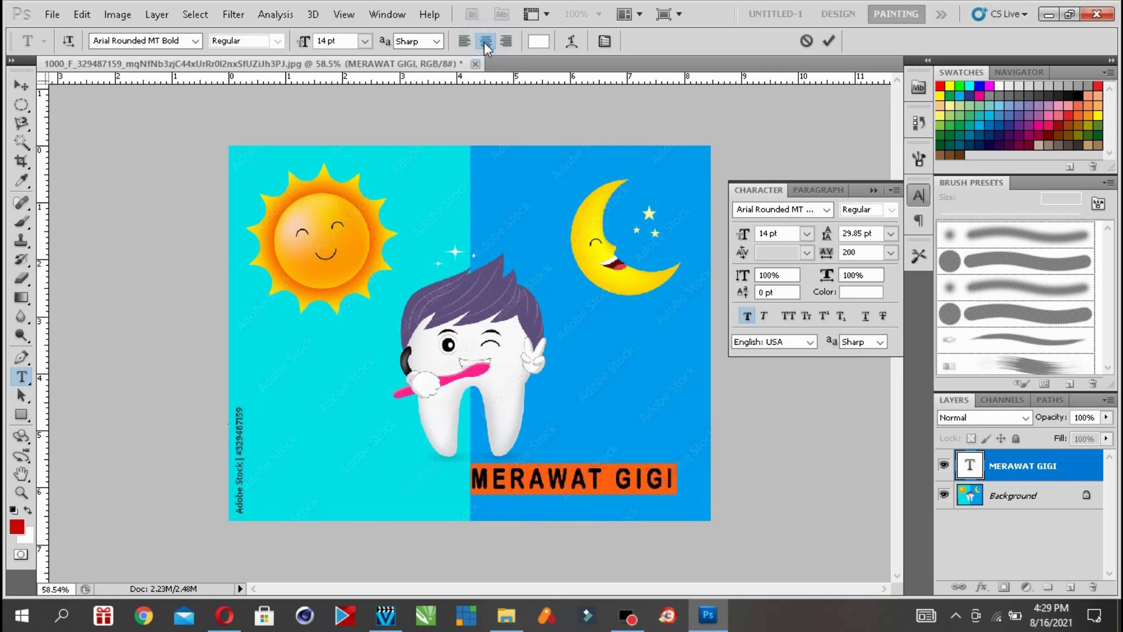
- Move the "MERAWAT GIGI" text just below the tooth character's feet, centered across the two-color background
left_click_drag(587, 519, 503, 521)
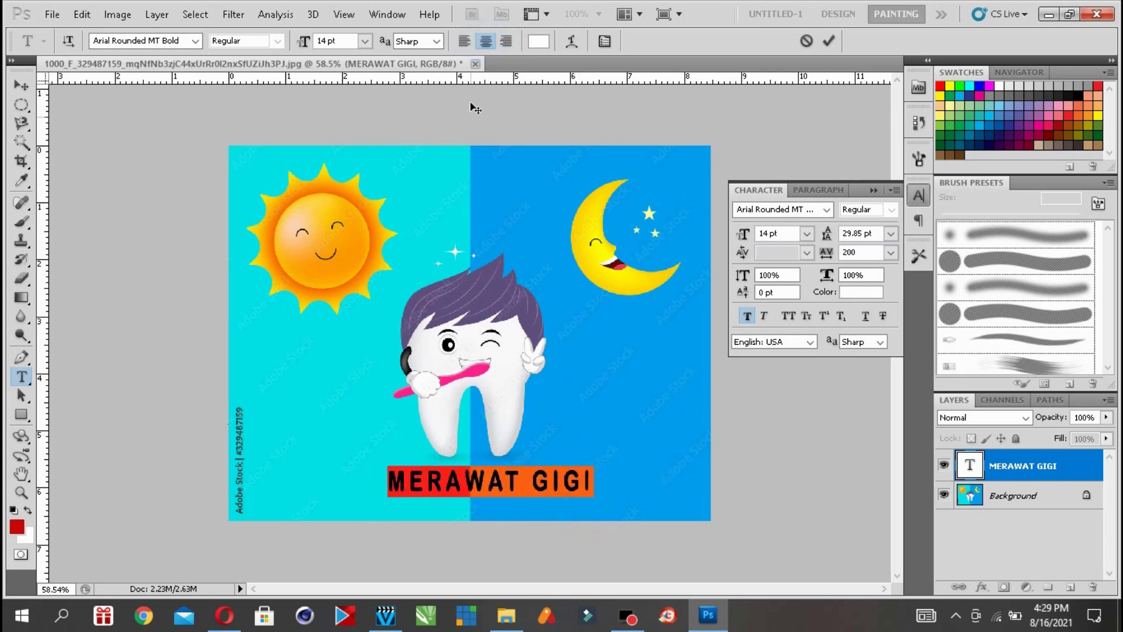
left_click(817, 190)
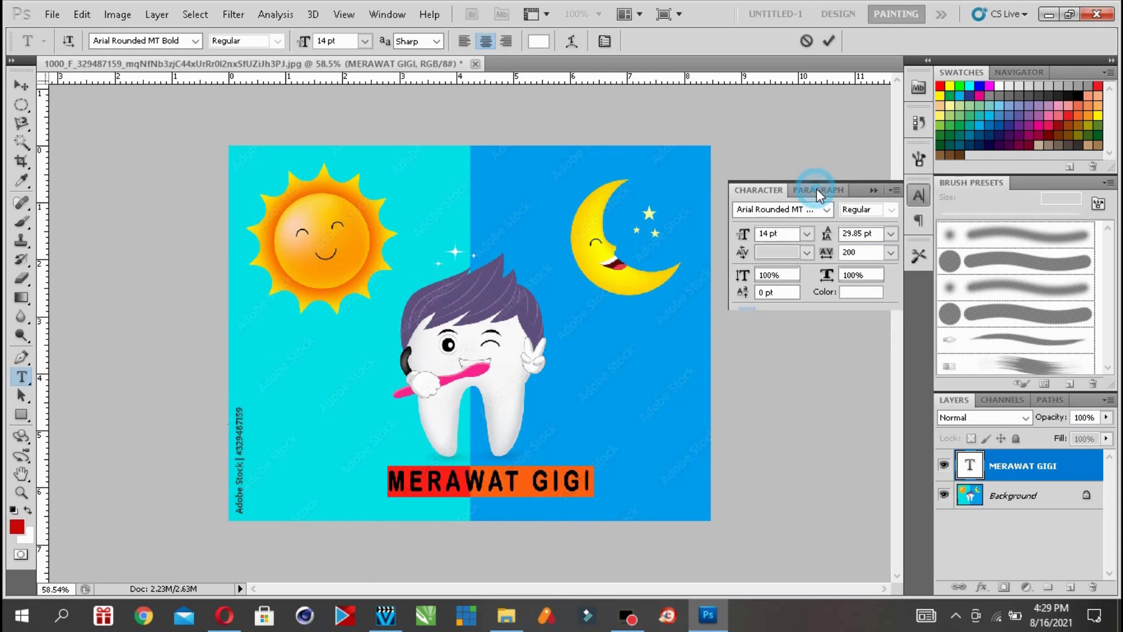
left_click(771, 190)
left_click_drag(482, 459, 472, 462)
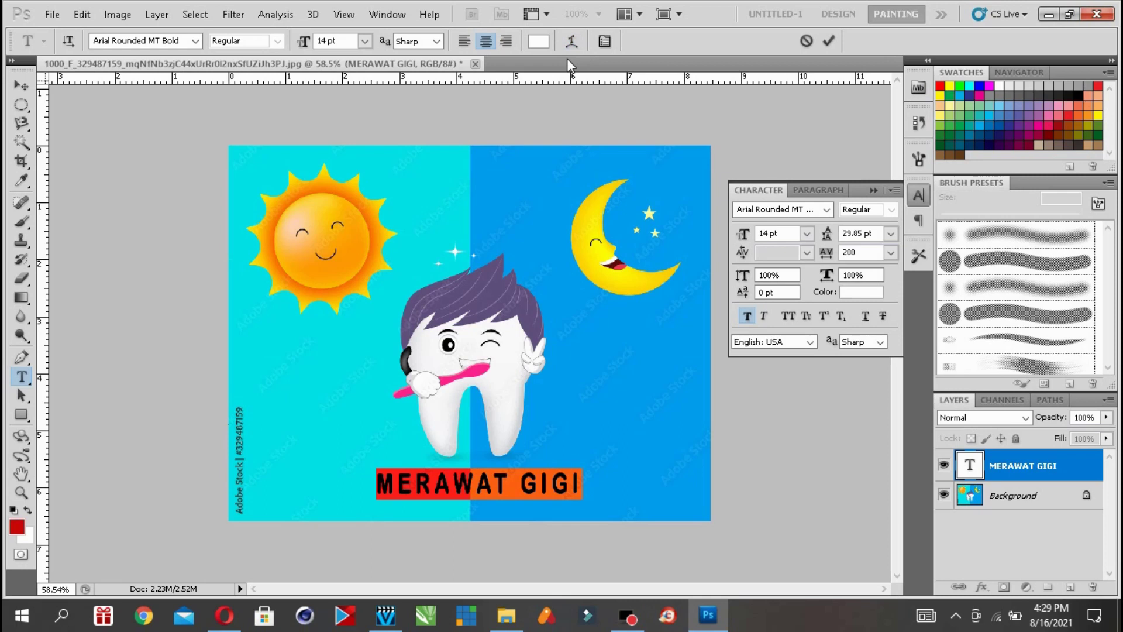
- Remove the faux bold style from the text and warp it with the horizontal Arc style at +70% bend
left_click(570, 43)
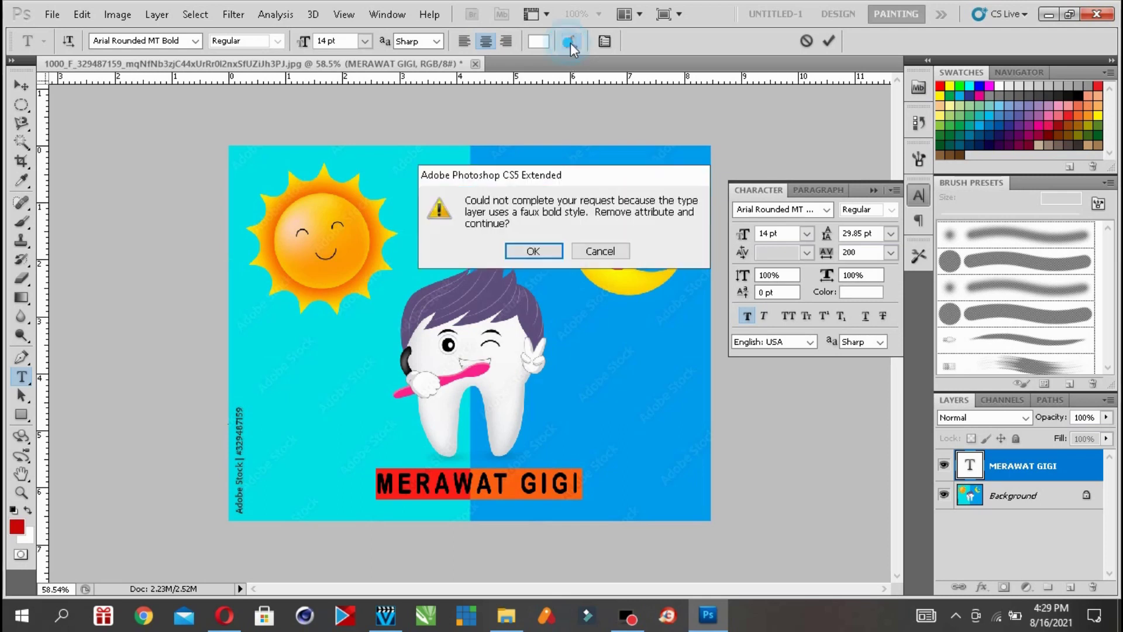
left_click(538, 249)
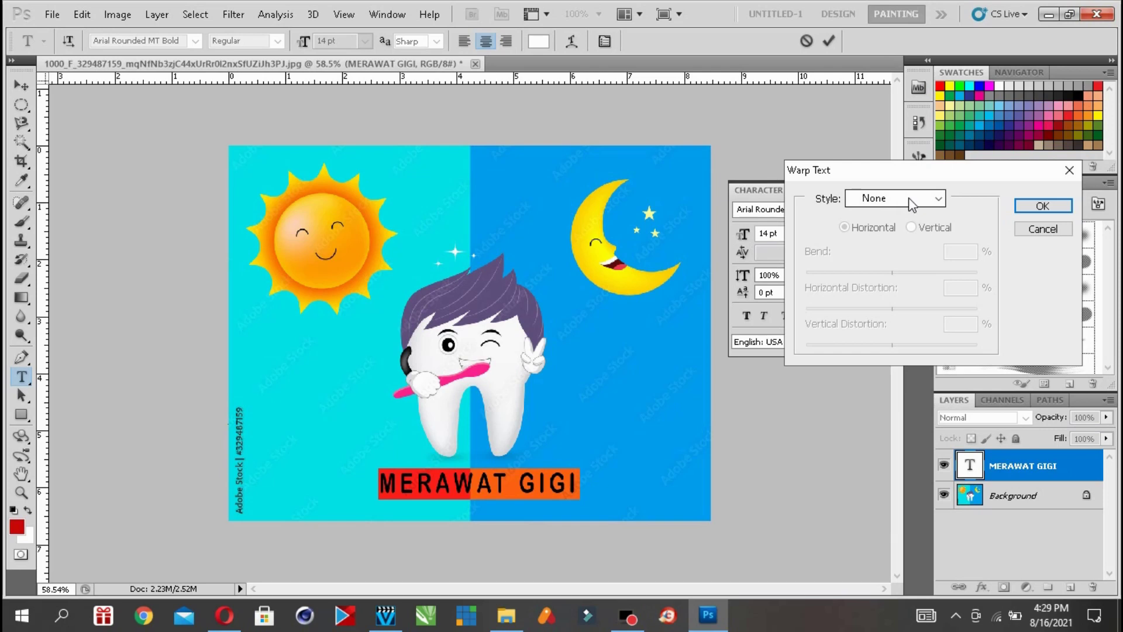
left_click(910, 202)
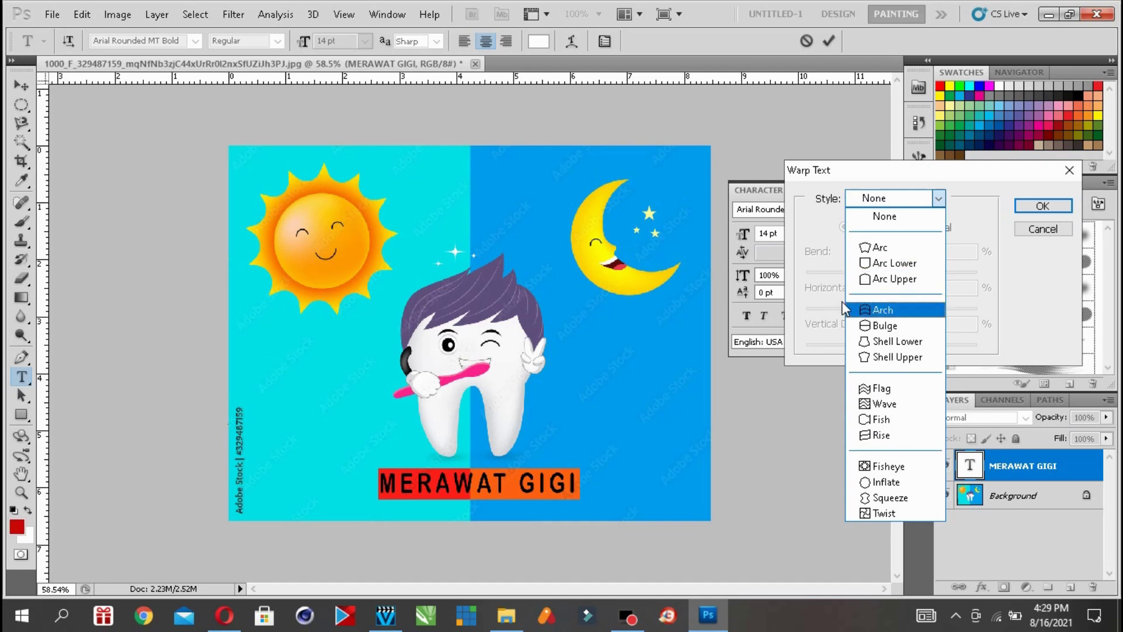
left_click(897, 250)
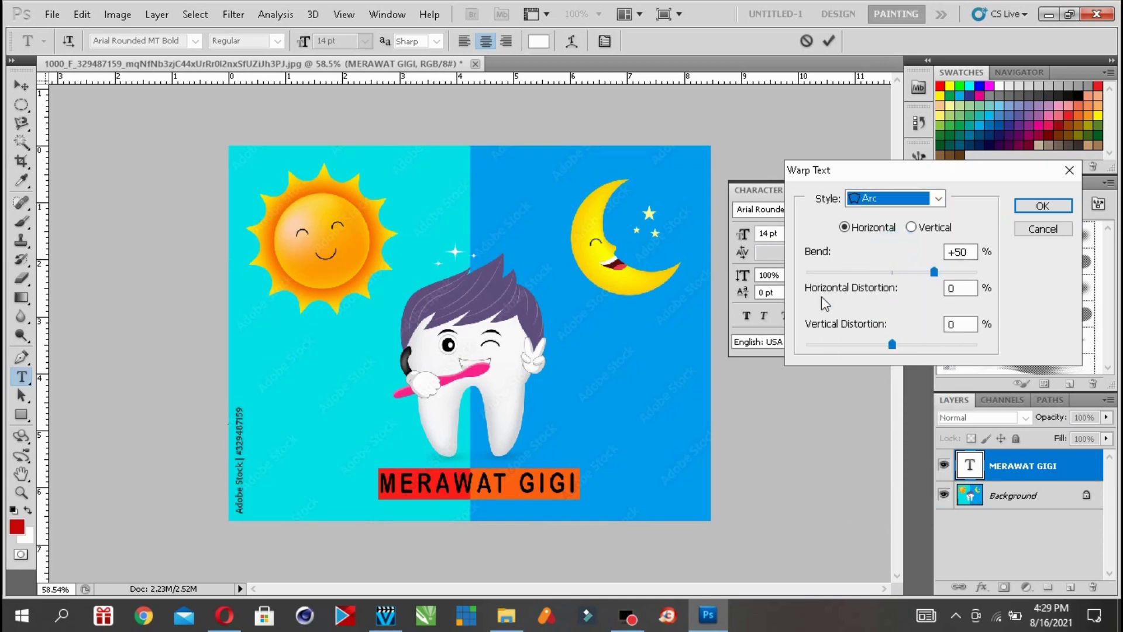
left_click_drag(936, 271, 955, 287)
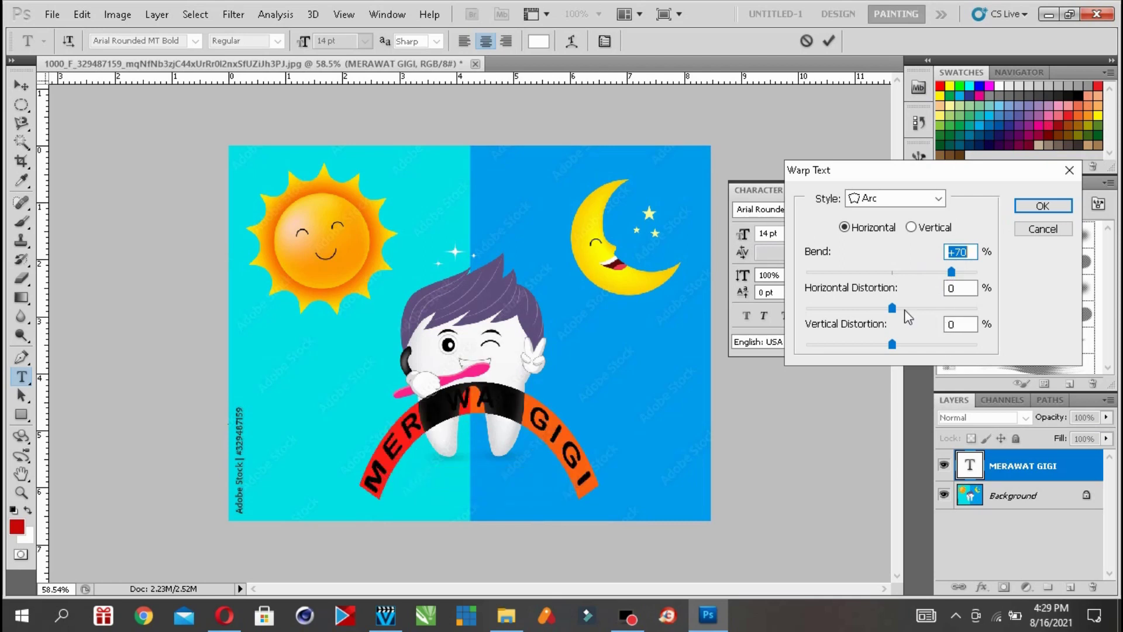
- Try horizontal distortions of -100% and +6% and vertical distortions of -32% and -23% on the arc-warped text
left_click_drag(892, 308, 753, 395)
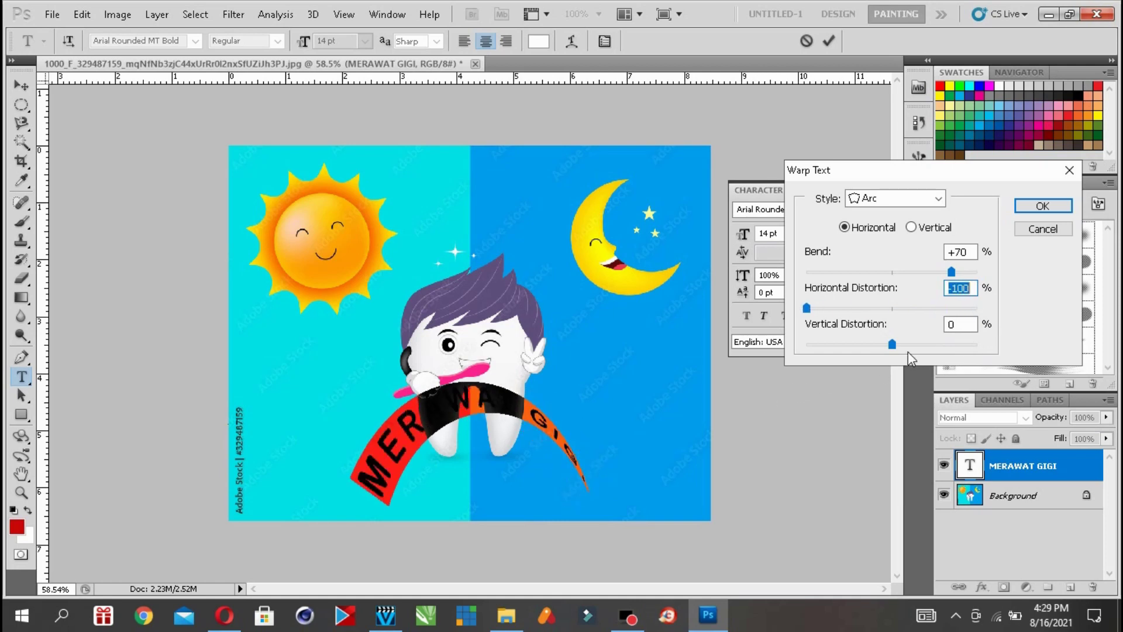
left_click_drag(892, 342, 866, 358)
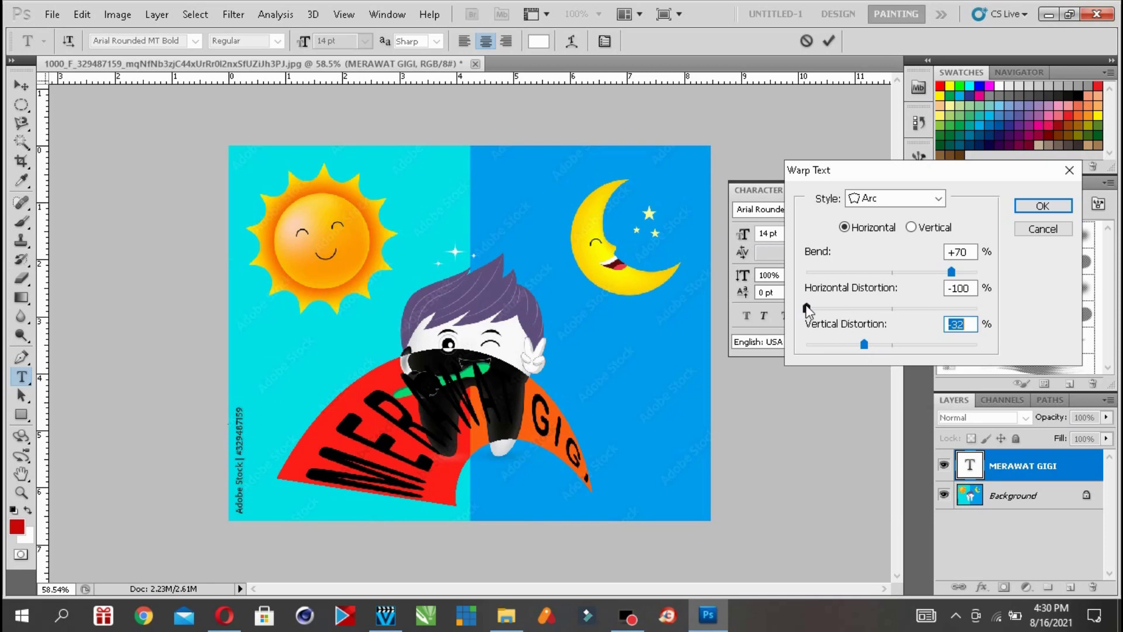
left_click_drag(804, 308, 892, 356)
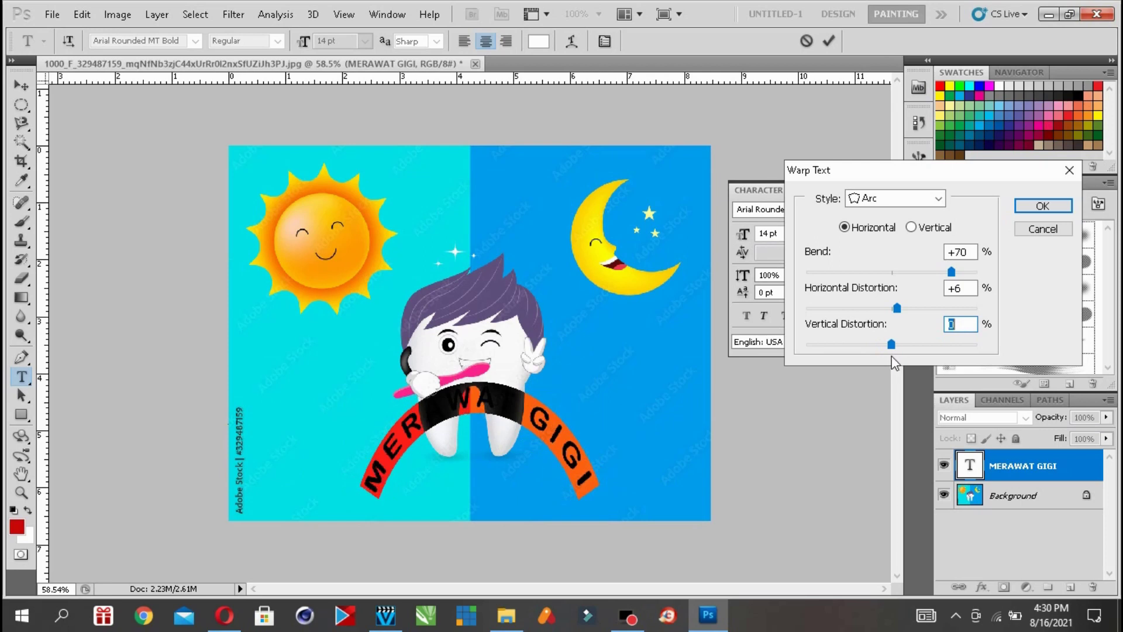
mouse_move(893, 356)
left_mouse_down()
mouse_move(904, 355)
mouse_move(855, 352)
mouse_move(873, 353)
left_mouse_up()
- Apply the Flag warp style with both distortions at 0%, and nudge the text slightly closer to the tooth's feet
left_click(937, 199)
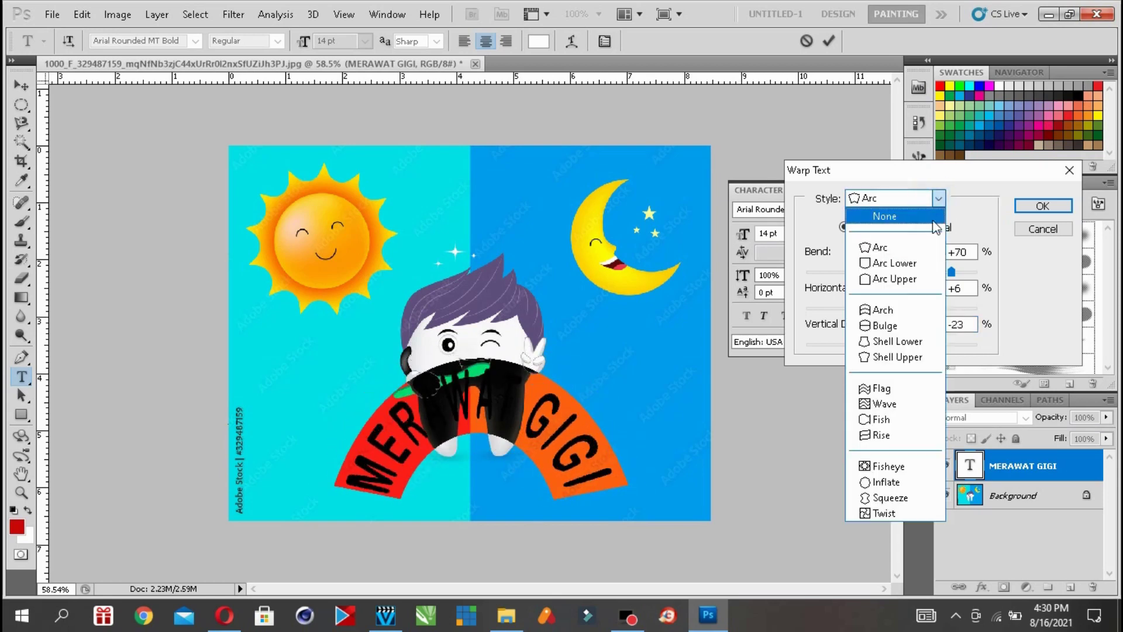
left_click(908, 389)
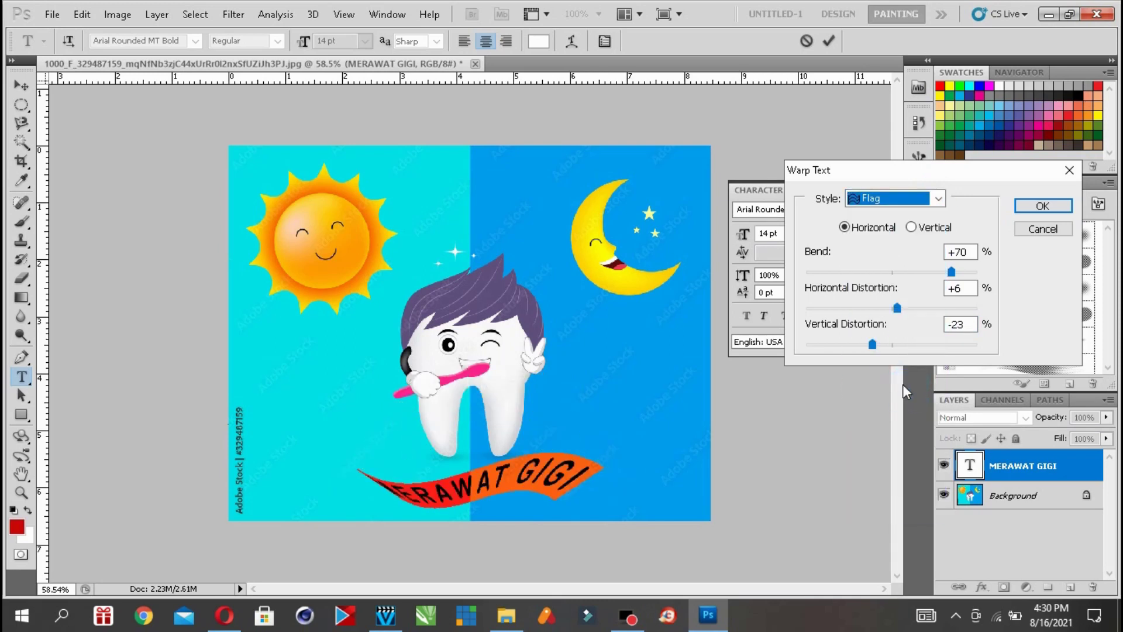
left_click_drag(900, 316, 891, 343)
type("0")
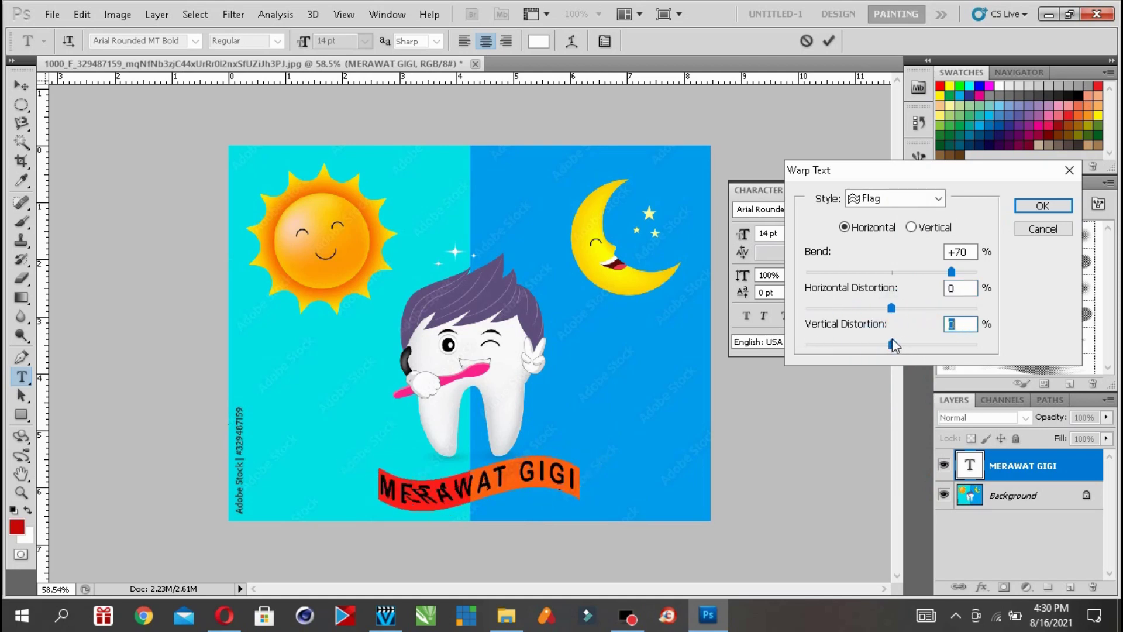
left_click(1041, 206)
left_click(21, 85)
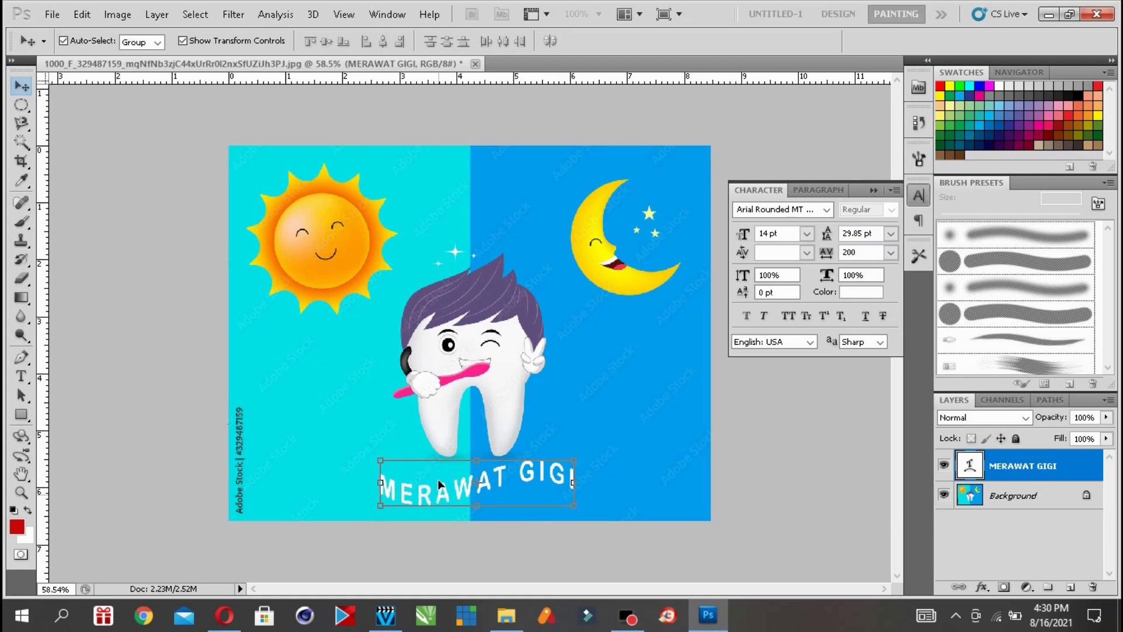
mouse_move(526, 485)
left_mouse_down()
mouse_move(526, 464)
mouse_move(521, 480)
left_mouse_up()
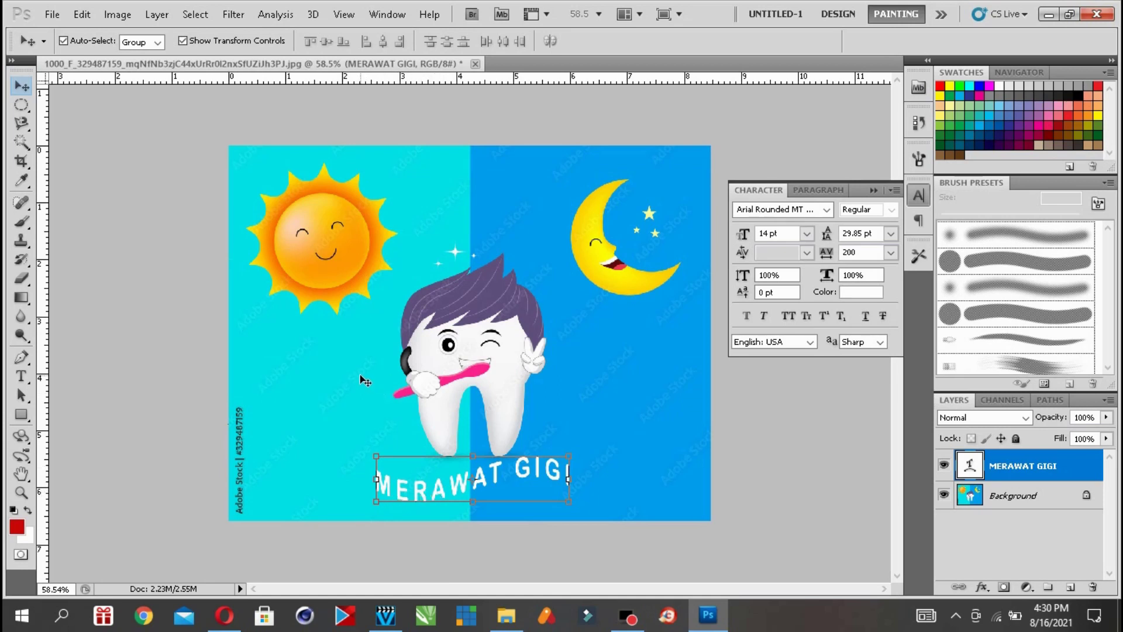
- Add a Drop Shadow layer style to the "MERAWAT GIGI" text with 100% opacity
left_click(164, 16)
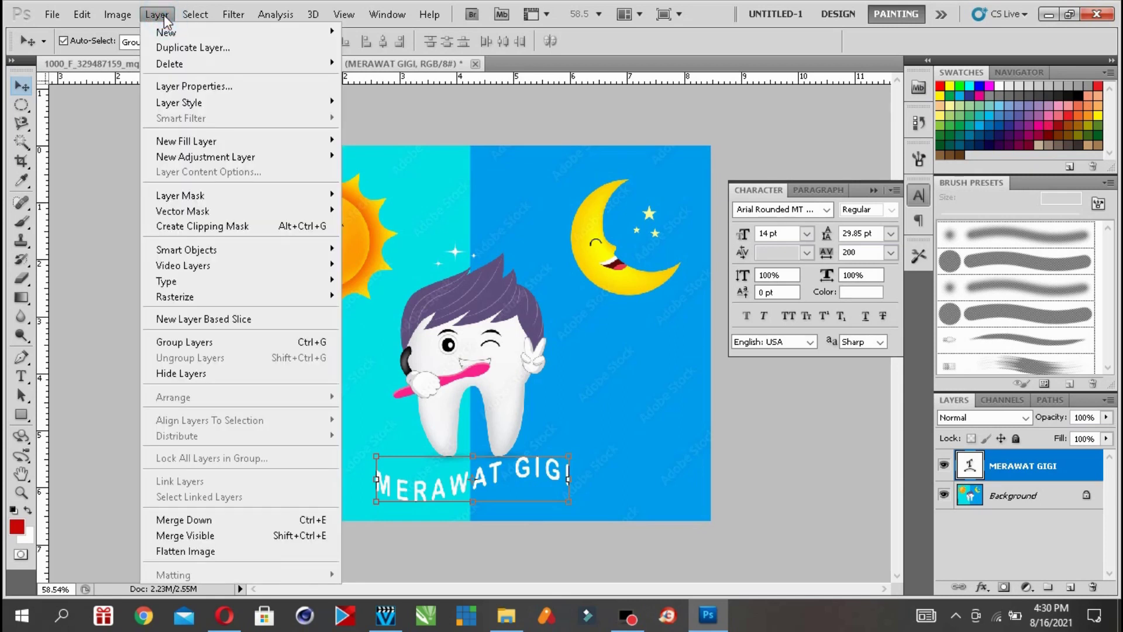
mouse_move(252, 104)
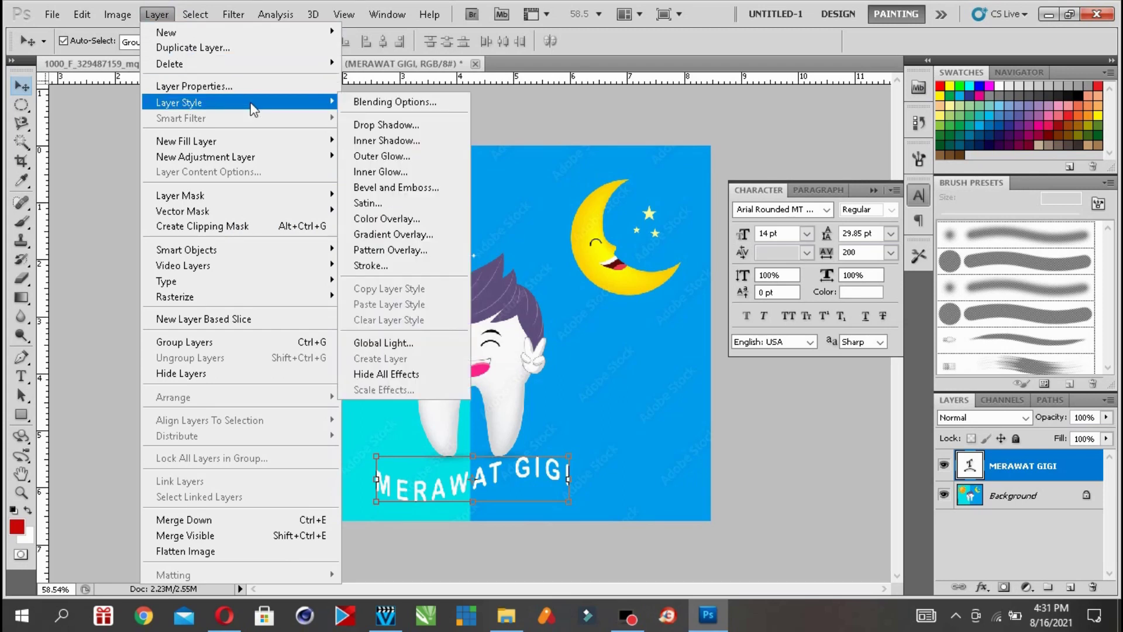
left_click(382, 125)
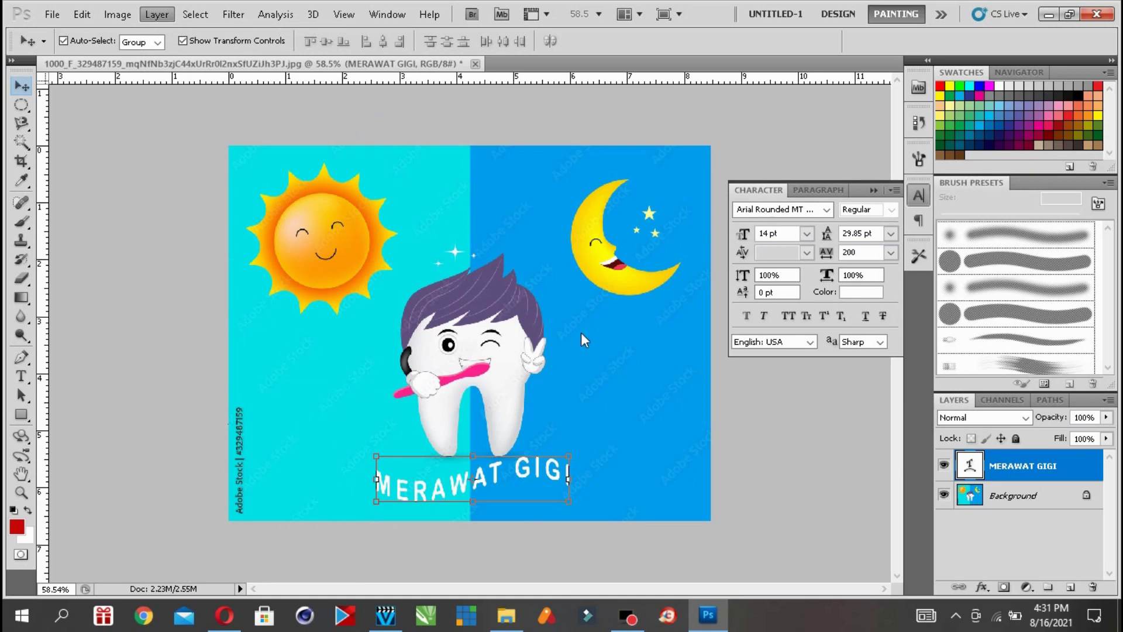
left_click_drag(724, 282, 738, 139)
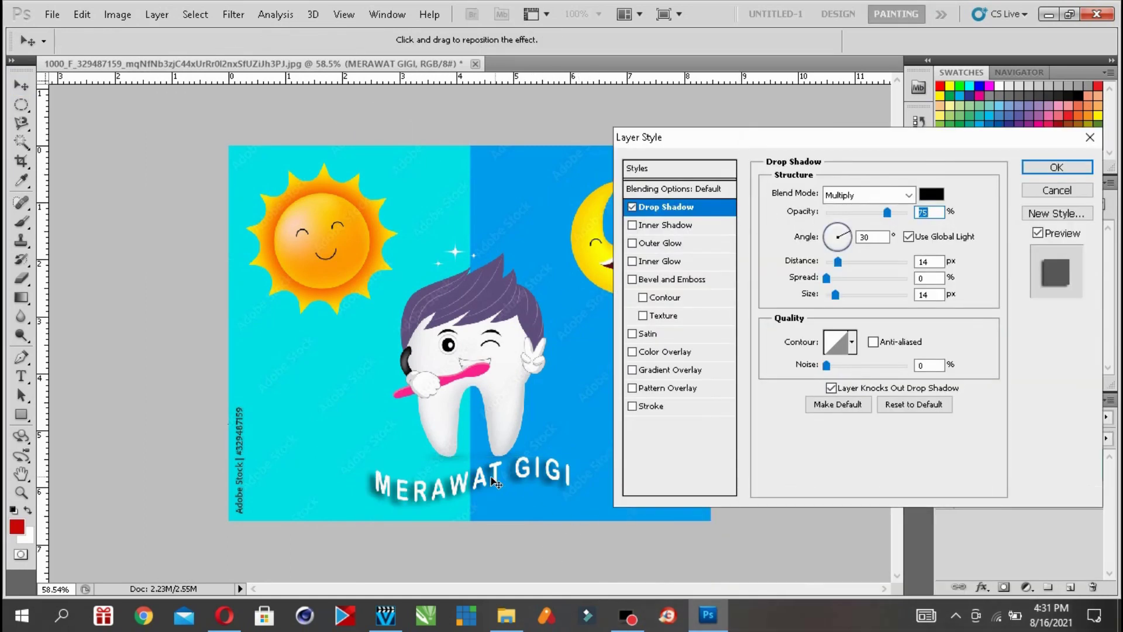
left_click(909, 212)
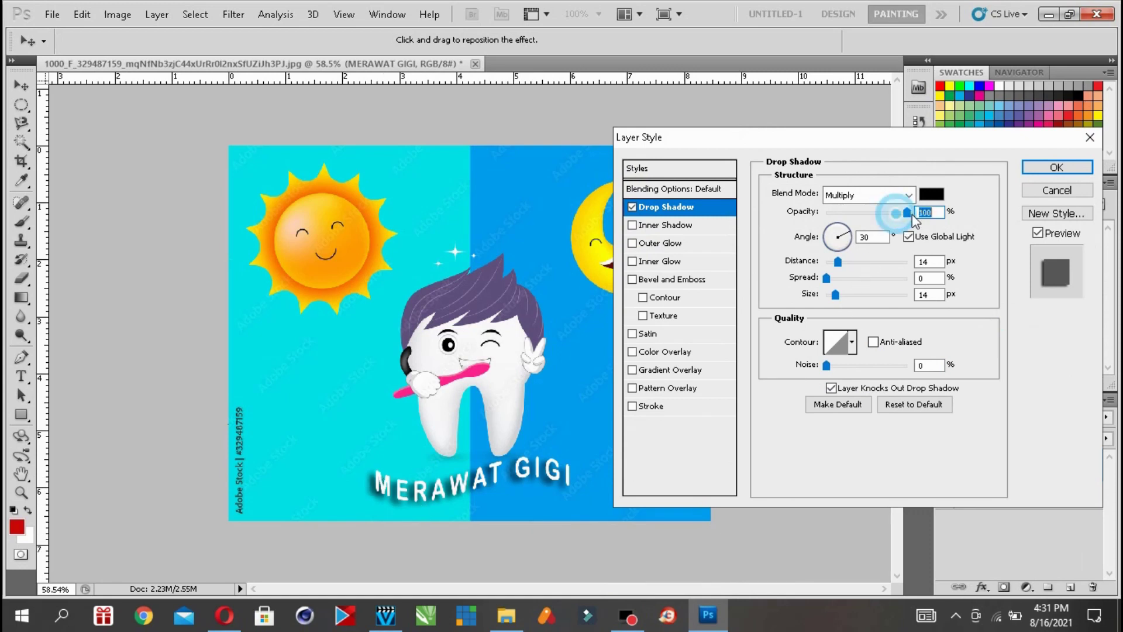
mouse_move(906, 212)
left_mouse_down()
mouse_move(853, 215)
mouse_move(908, 213)
left_mouse_up()
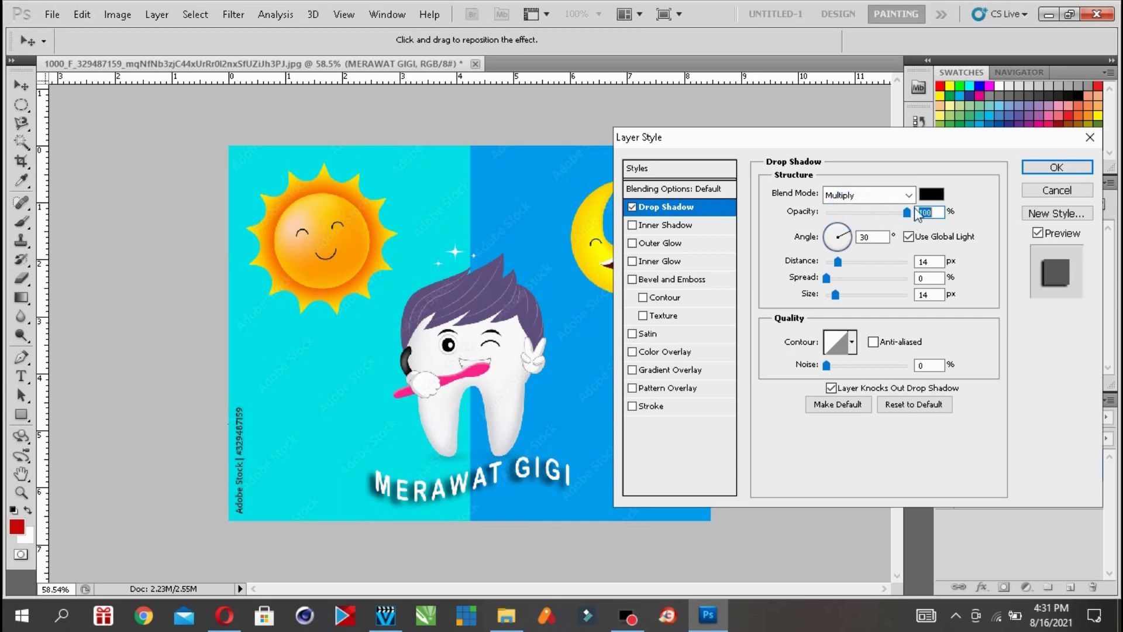
- Set the drop shadow to Normal blend mode, 15 px distance, 18% spread and 65 px size, and apply it
left_click(908, 195)
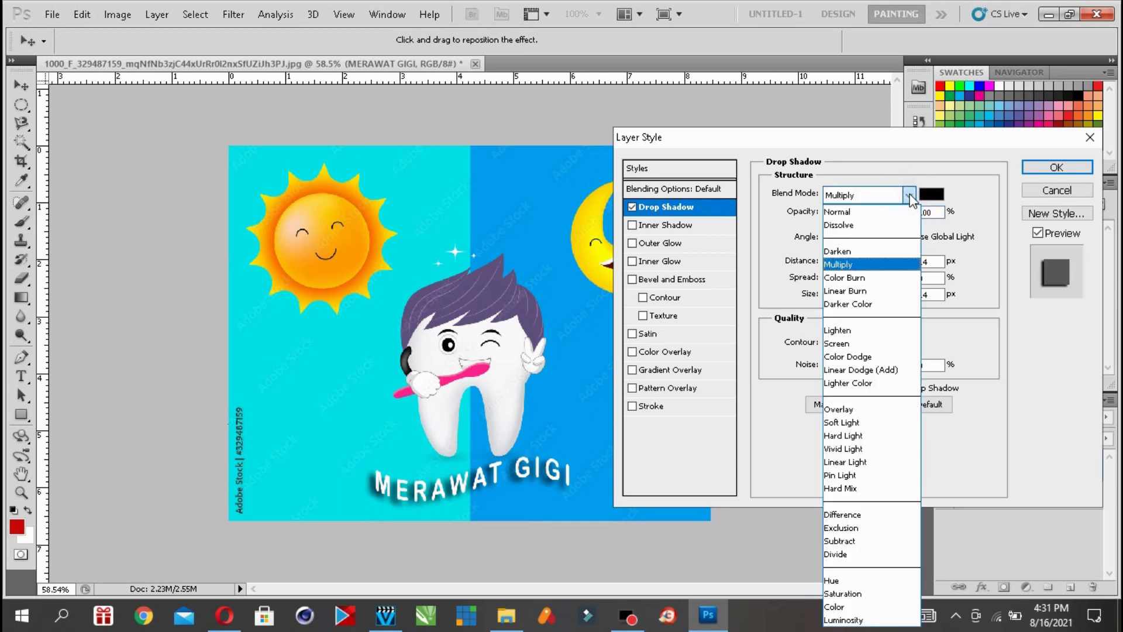
left_click(886, 211)
mouse_move(837, 262)
left_mouse_down()
mouse_move(897, 271)
mouse_move(855, 277)
left_mouse_up()
mouse_move(886, 276)
left_mouse_down()
mouse_move(839, 276)
mouse_move(927, 283)
mouse_move(857, 293)
mouse_move(887, 290)
left_mouse_up()
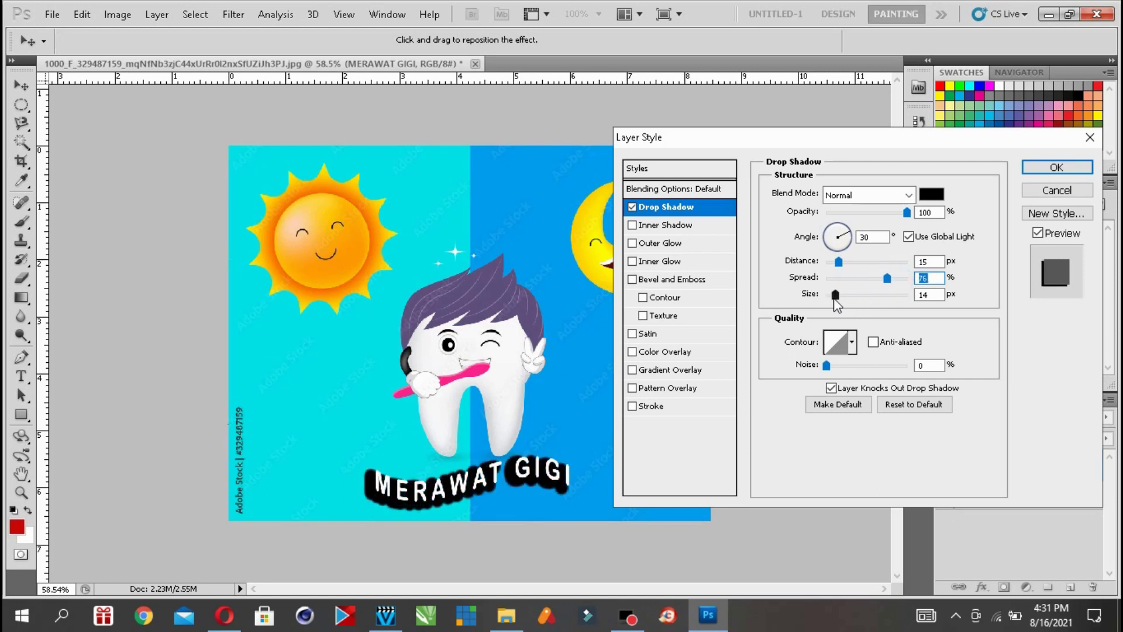
left_click_drag(836, 296, 841, 273)
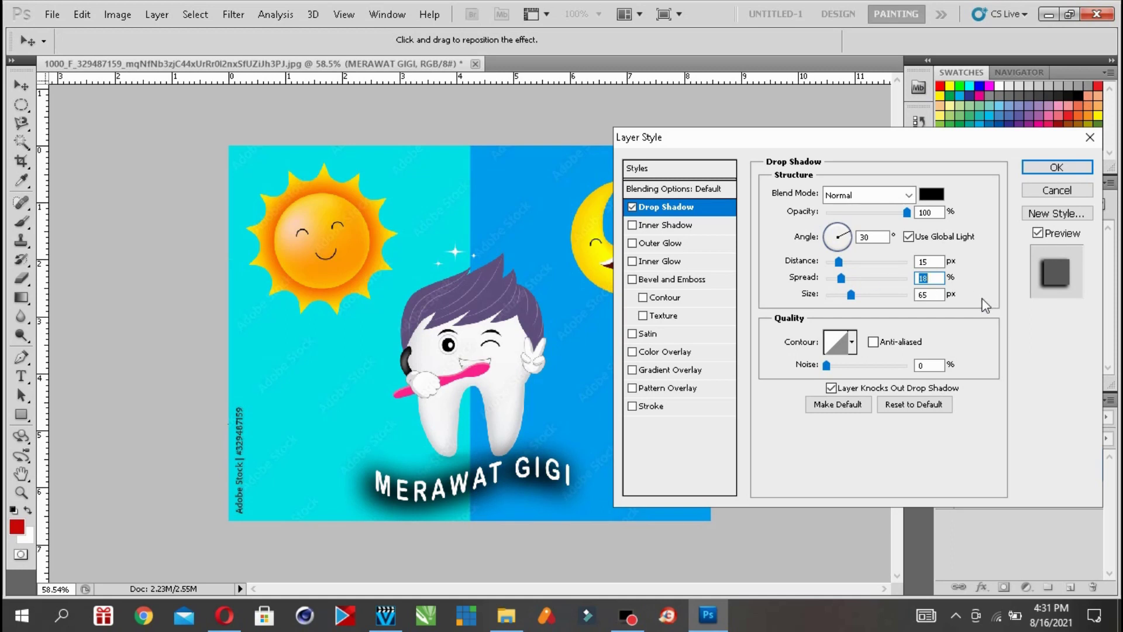
left_click(1037, 168)
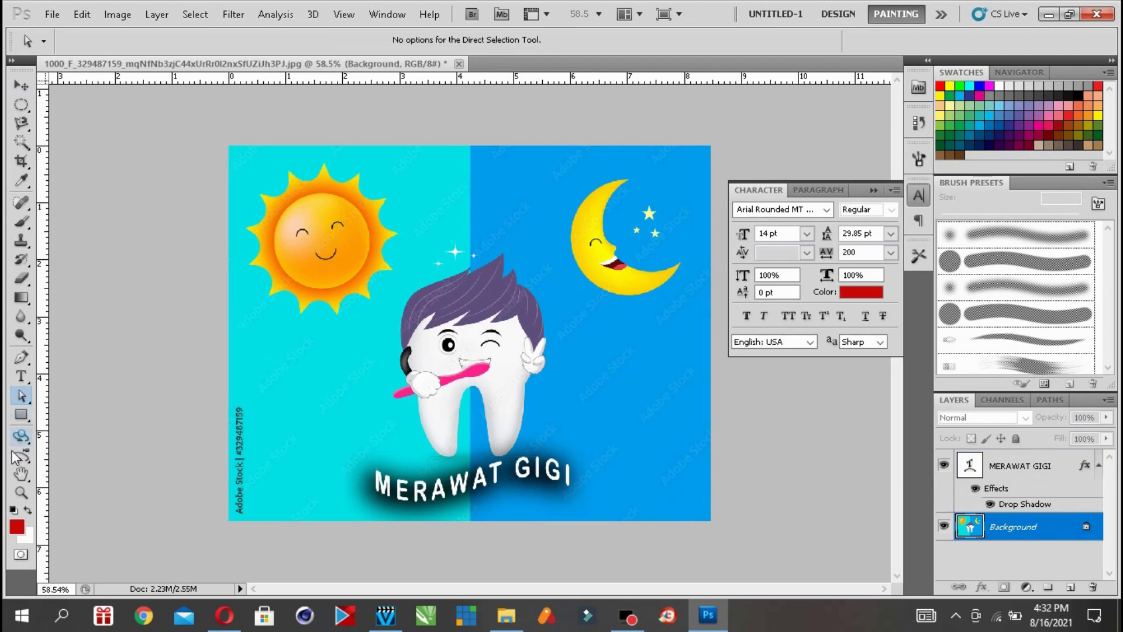
key("t")
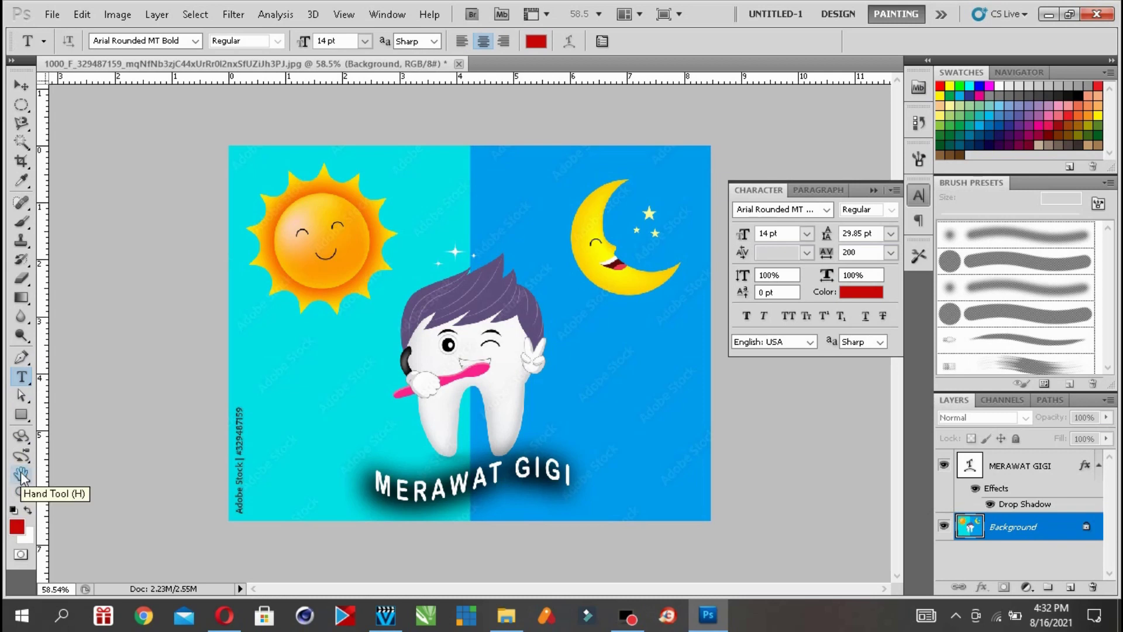
left_click(22, 474)
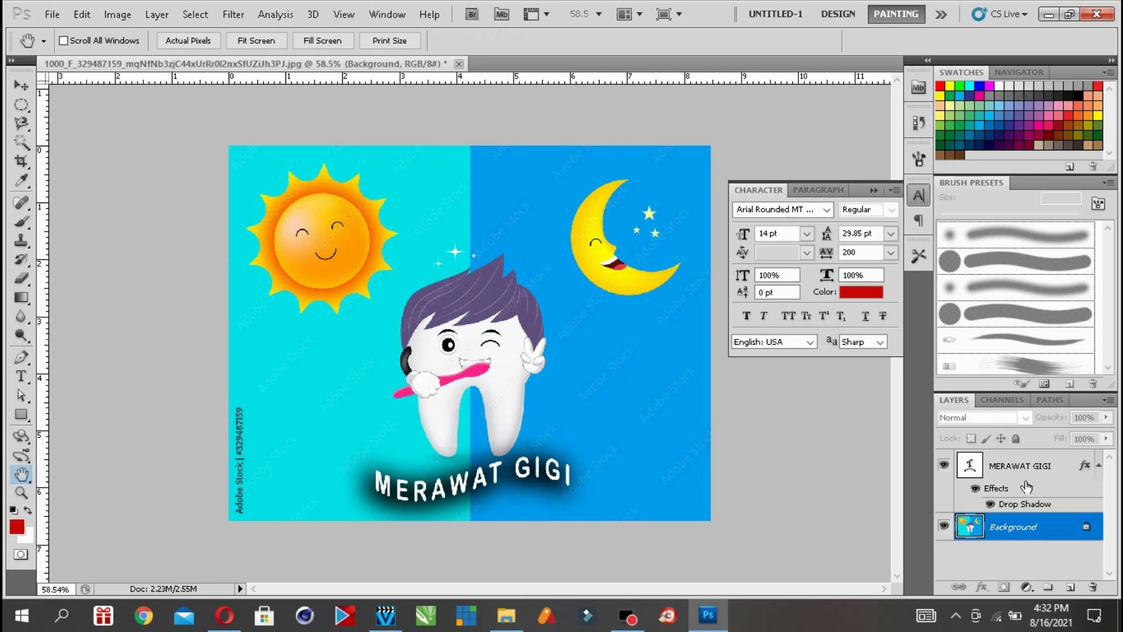
left_click(154, 16)
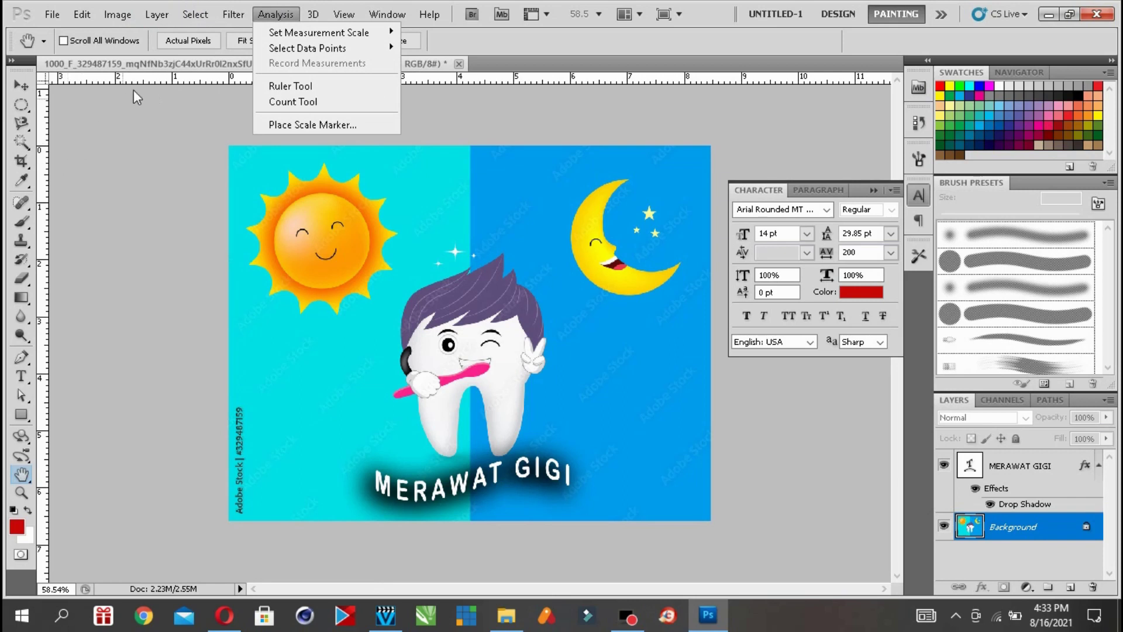
- Zoom in on the tooth character to 100% and pan around the enlarged image with the Hand tool
left_click(21, 492)
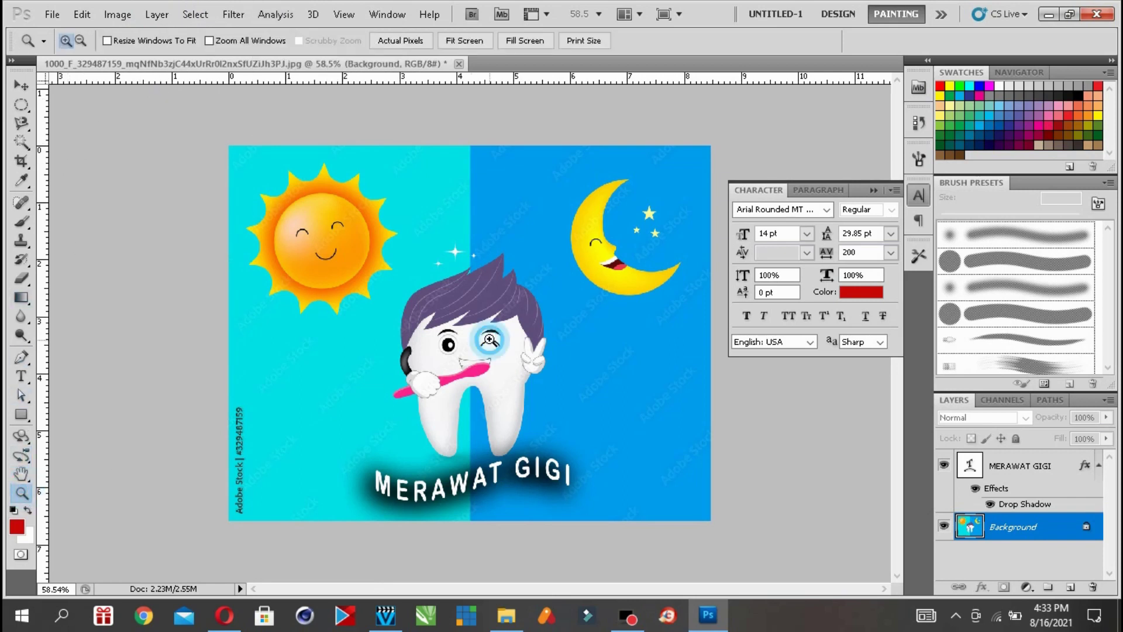
left_click(489, 339)
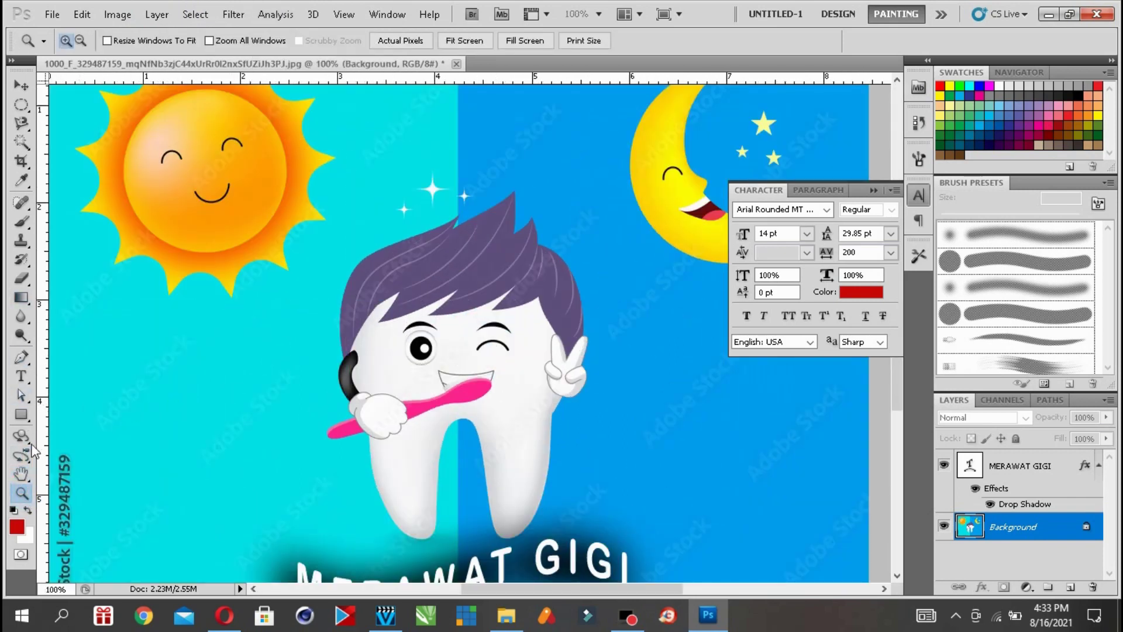
left_click(22, 474)
left_click_drag(515, 328, 324, 255)
left_click_drag(350, 340, 383, 288)
right_click(383, 287)
left_click(376, 291)
left_click_drag(382, 329, 430, 309)
left_click_drag(375, 279, 328, 334)
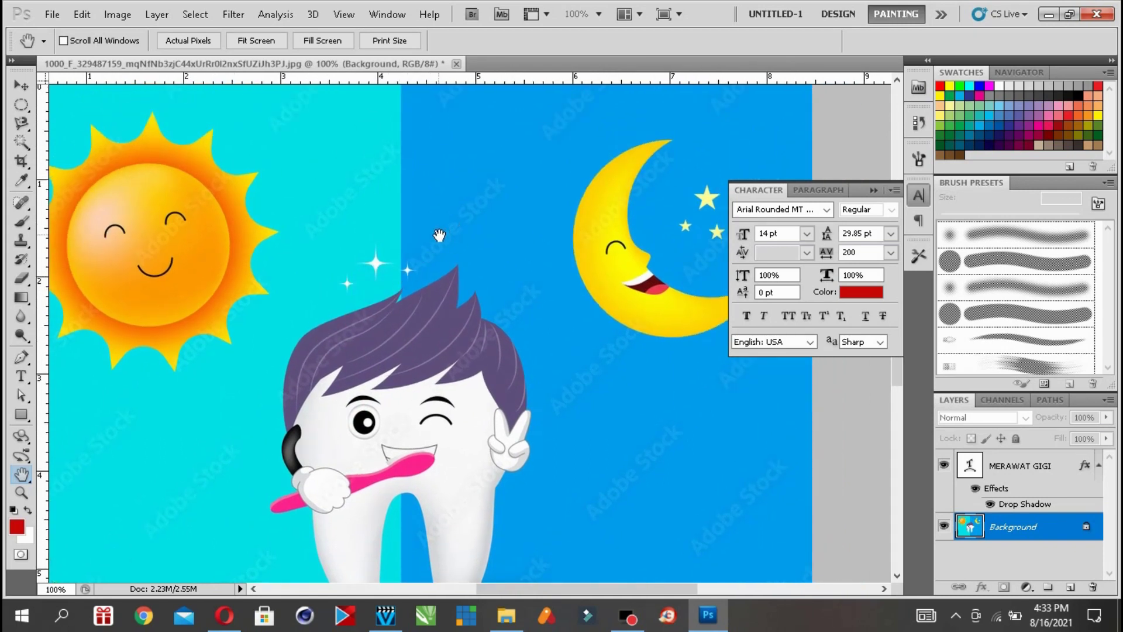
- Zoom in on the tooth character's face to 200% with the Zoom tool, and zoom back out to 100%
right_click(26, 477)
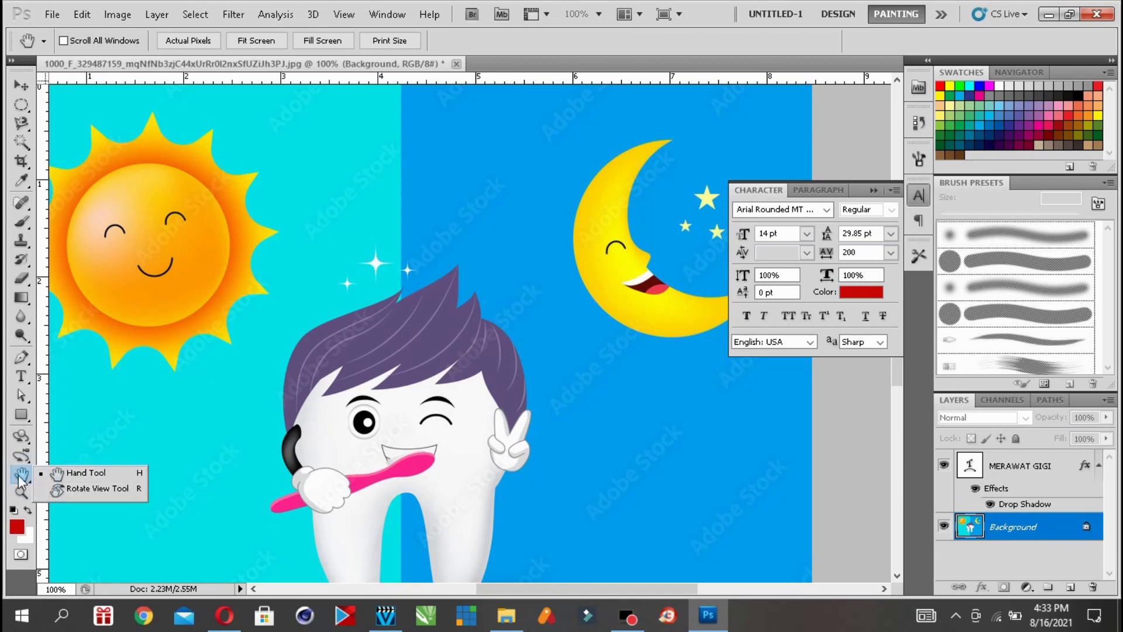
left_click(22, 479)
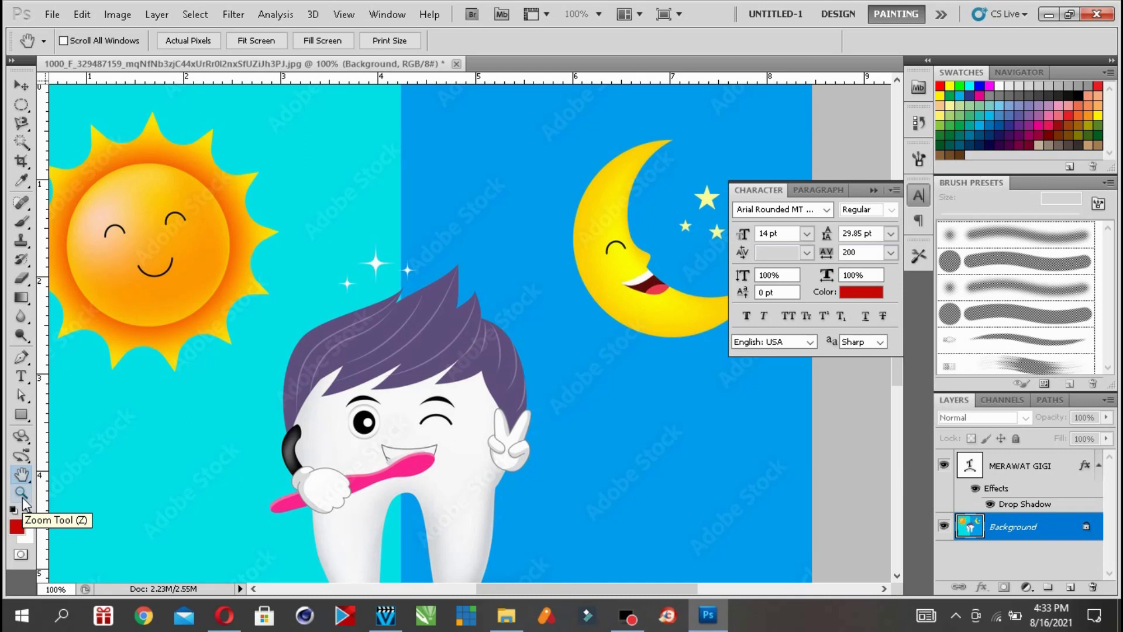
left_click(22, 493)
scroll(358, 389, "down", 1)
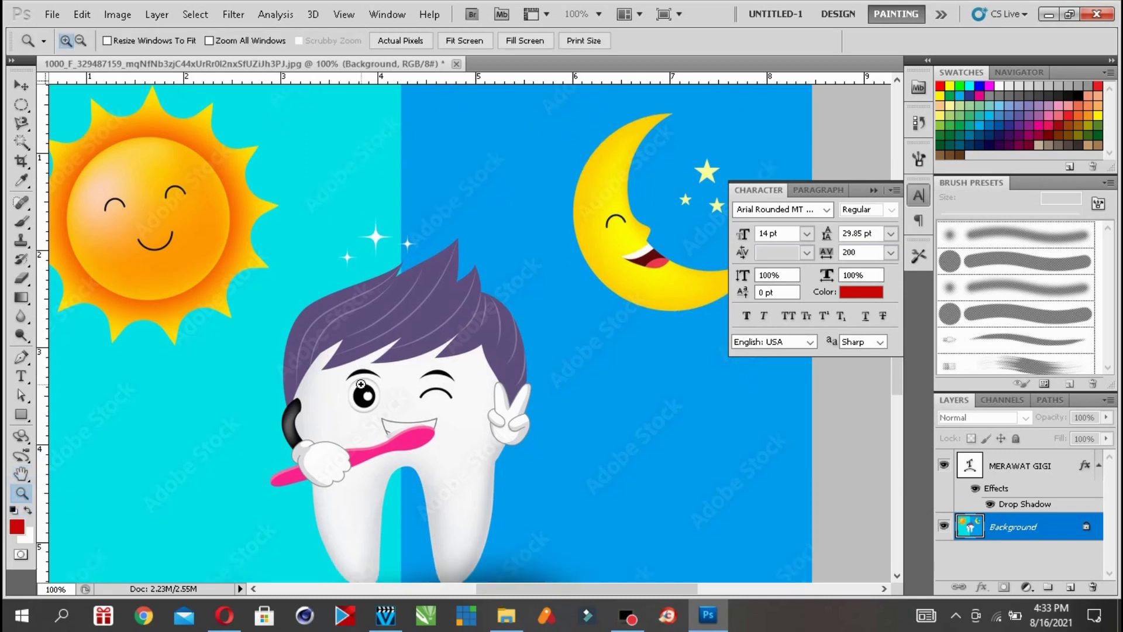
scroll(358, 389, "up", 1)
left_click(359, 389)
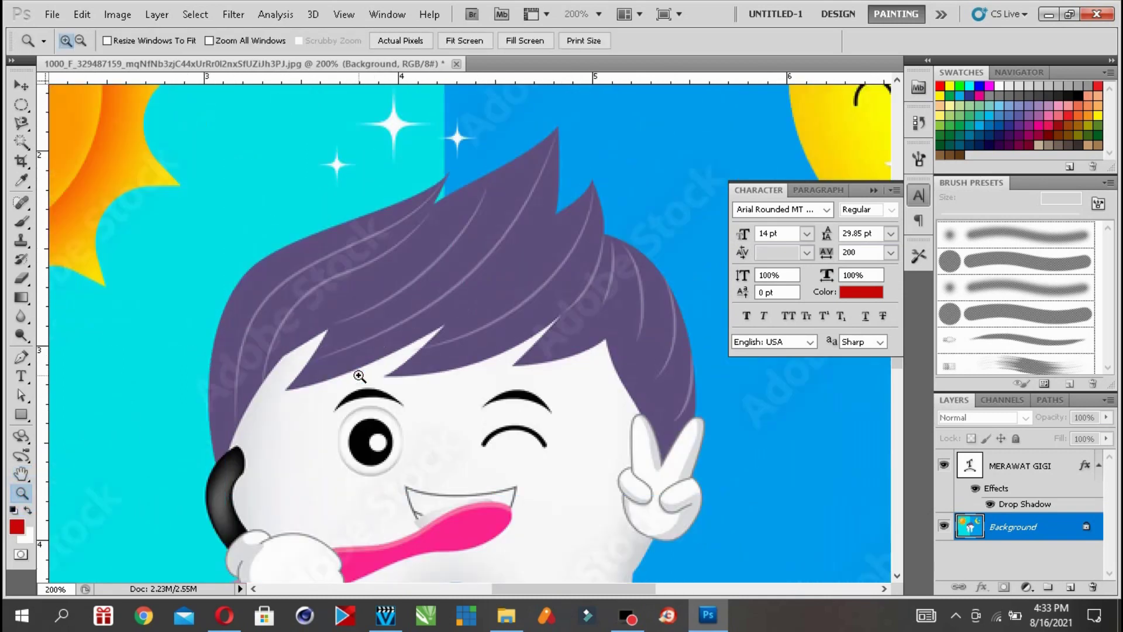
left_click(80, 41)
left_click(402, 373)
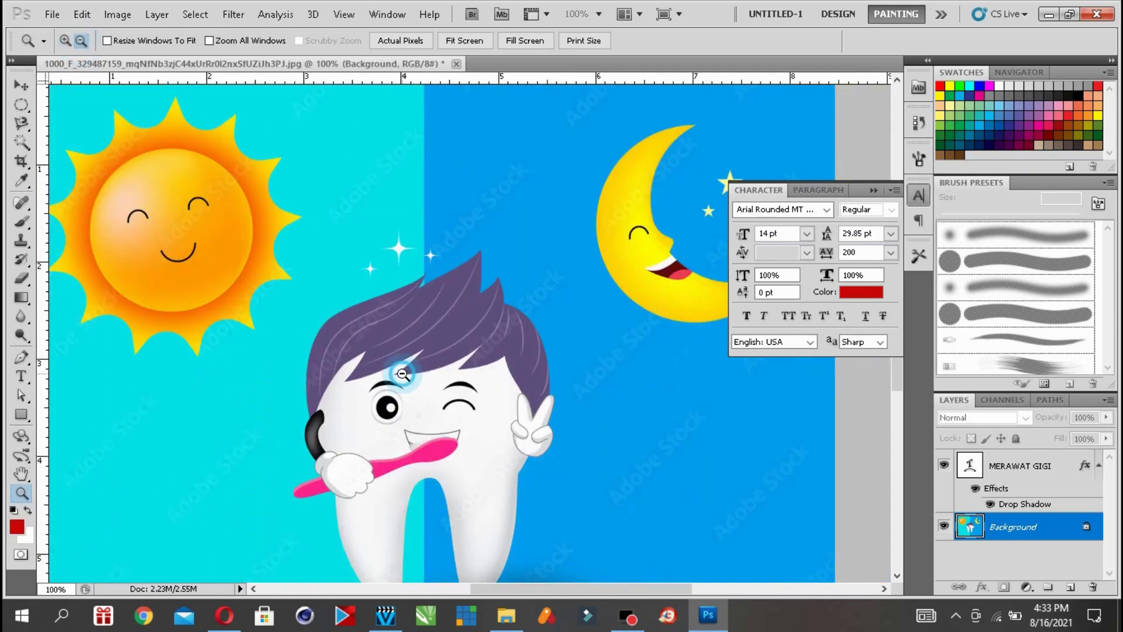
- Zoom the image out and in around the tooth character, ending with the whole poster in view at about 62%
left_click(402, 372)
left_click(65, 41)
left_click(447, 311)
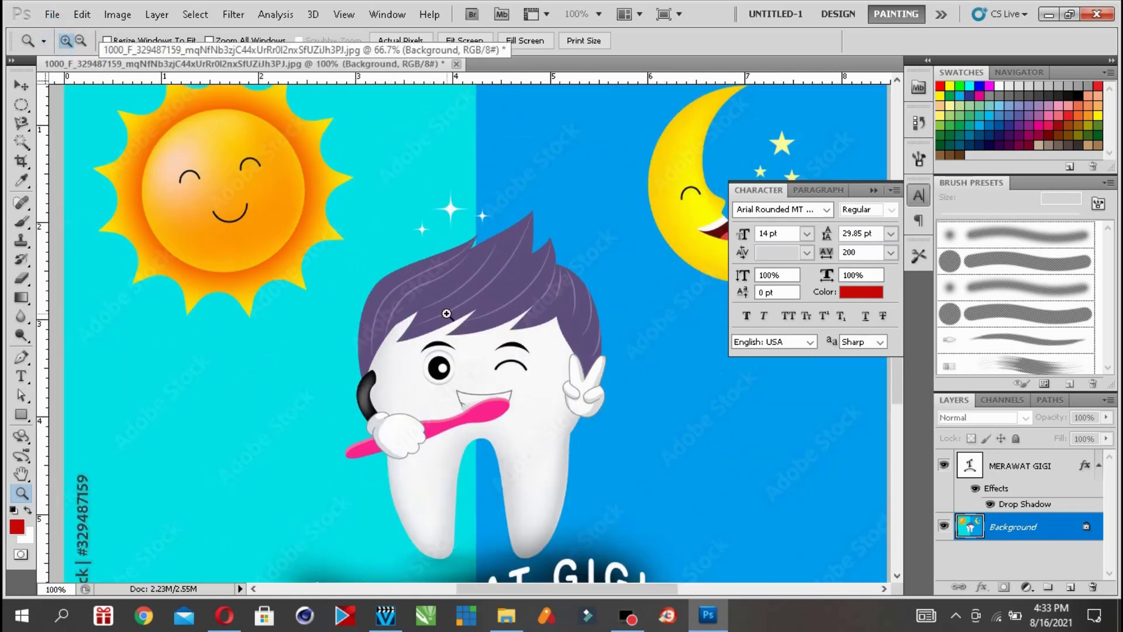
scroll(445, 327, "up", 3)
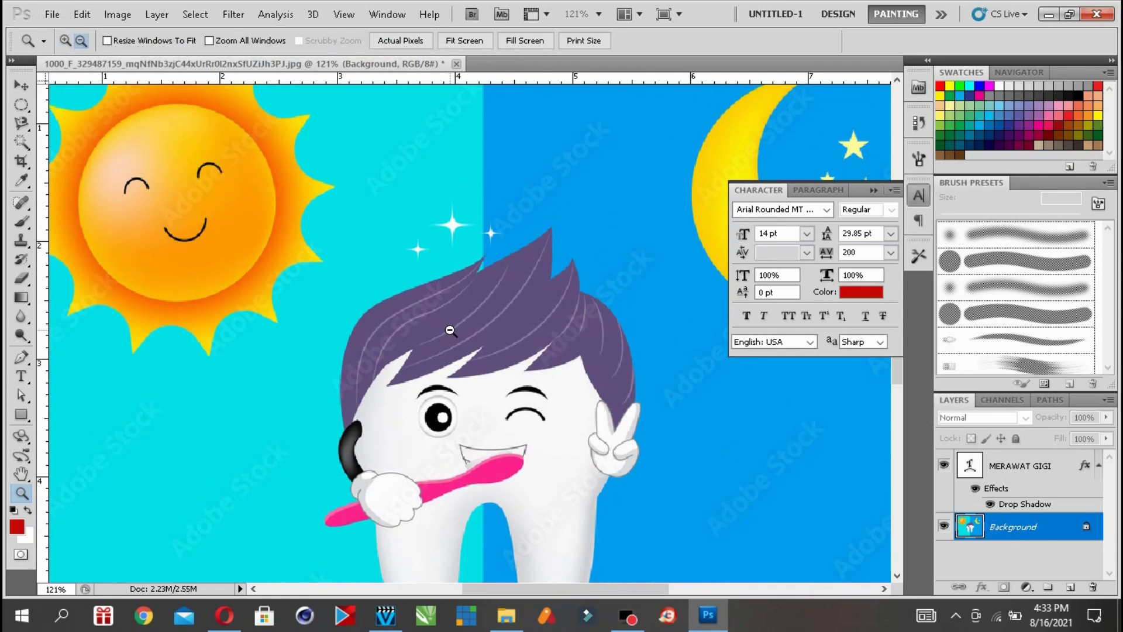
scroll(450, 330, "up", 4)
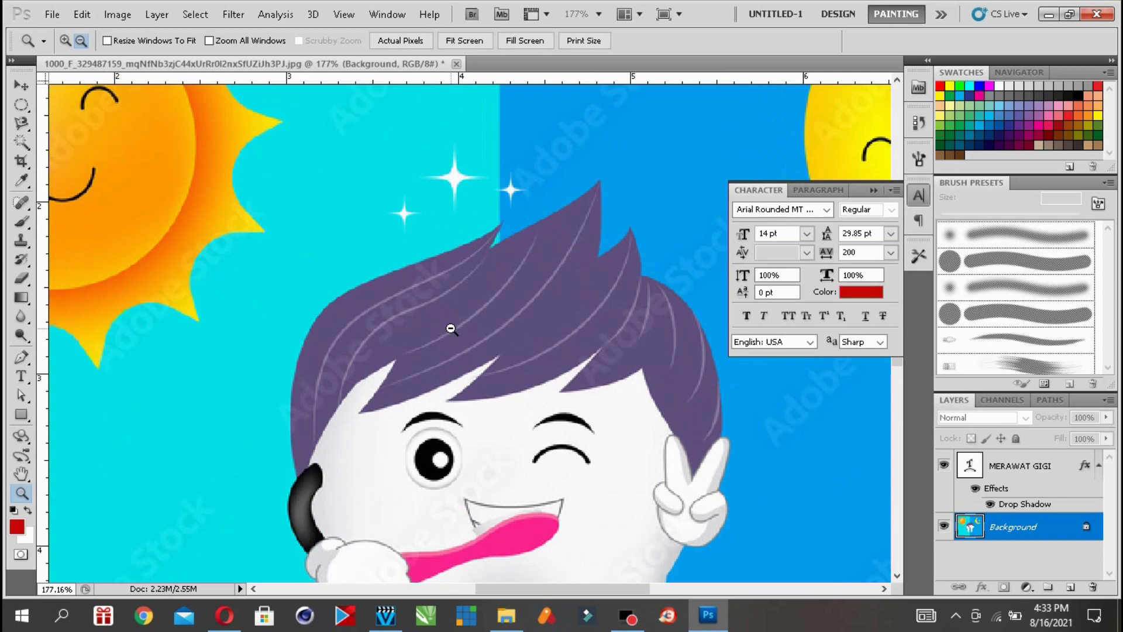
scroll(450, 329, "down", 3)
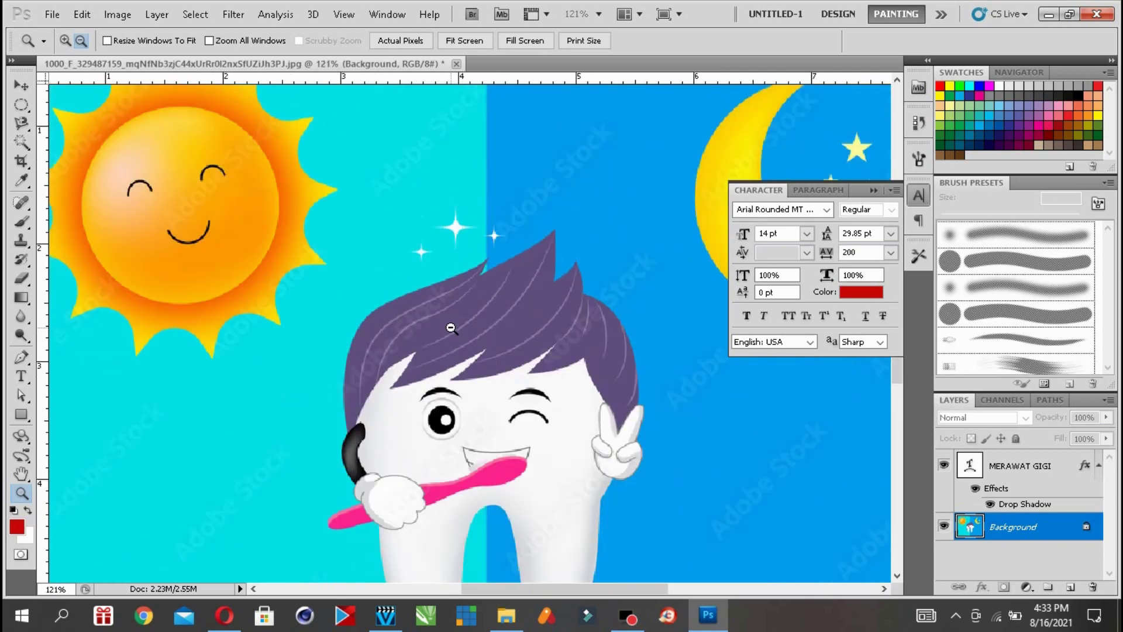
scroll(450, 329, "down", 1)
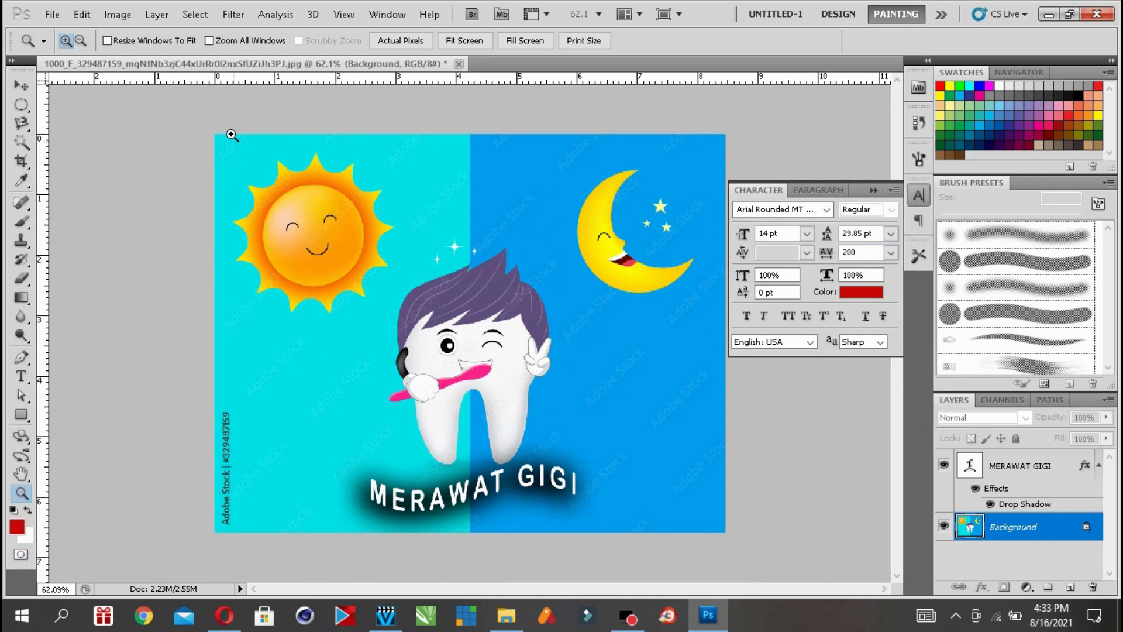
- Show the preset layer styles and select the "MERAWAT GIGI" text layer with the Move tool
left_click(21, 85)
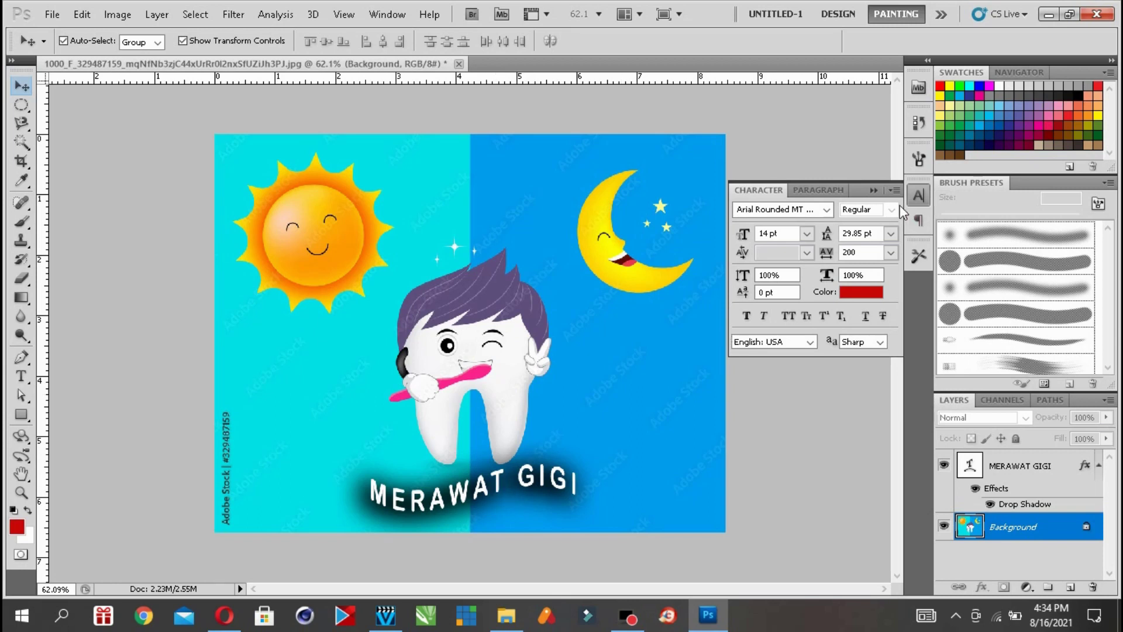
left_click(386, 14)
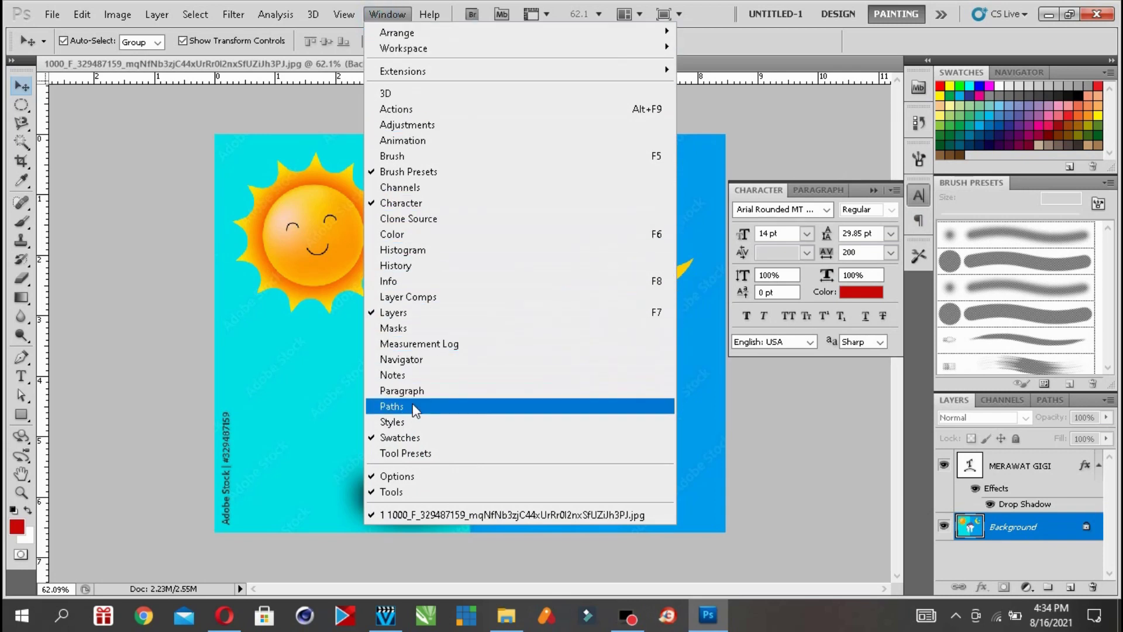
left_click(415, 421)
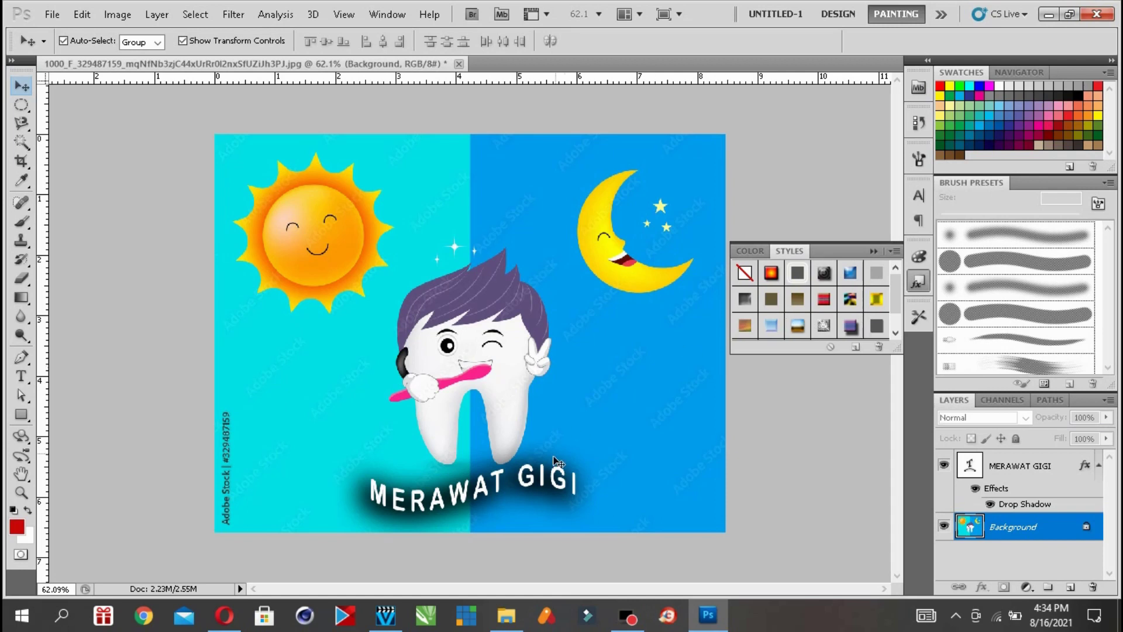
right_click(384, 491)
left_click(397, 501)
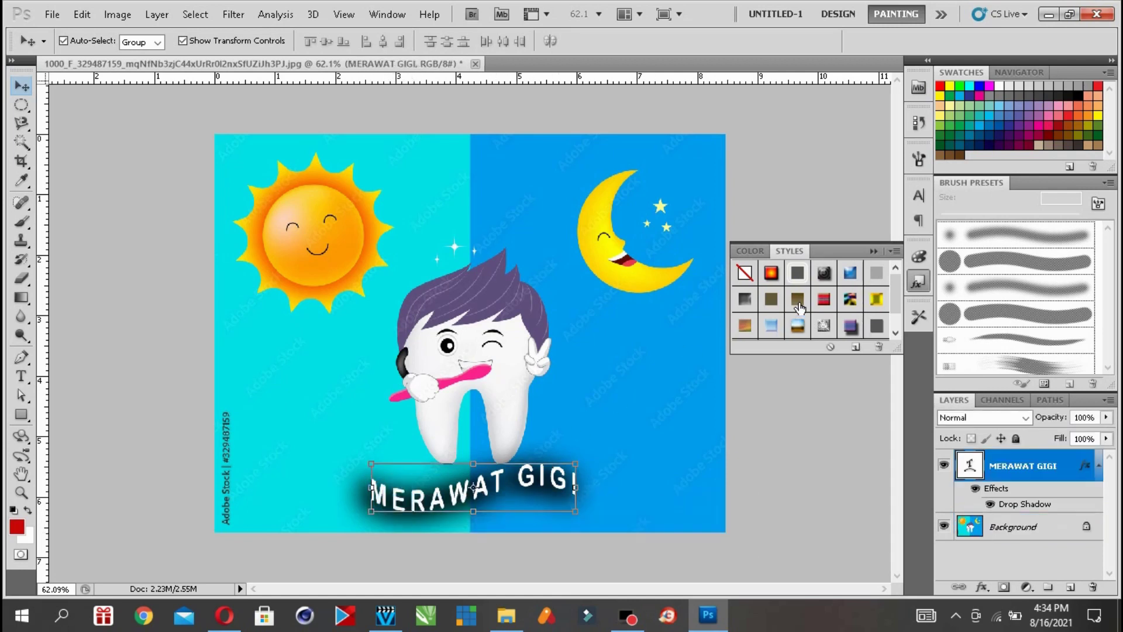
- Try several preset layer styles on the "MERAWAT GIGI" text, including glossy, multicoloured and overlay variants
left_click(772, 276)
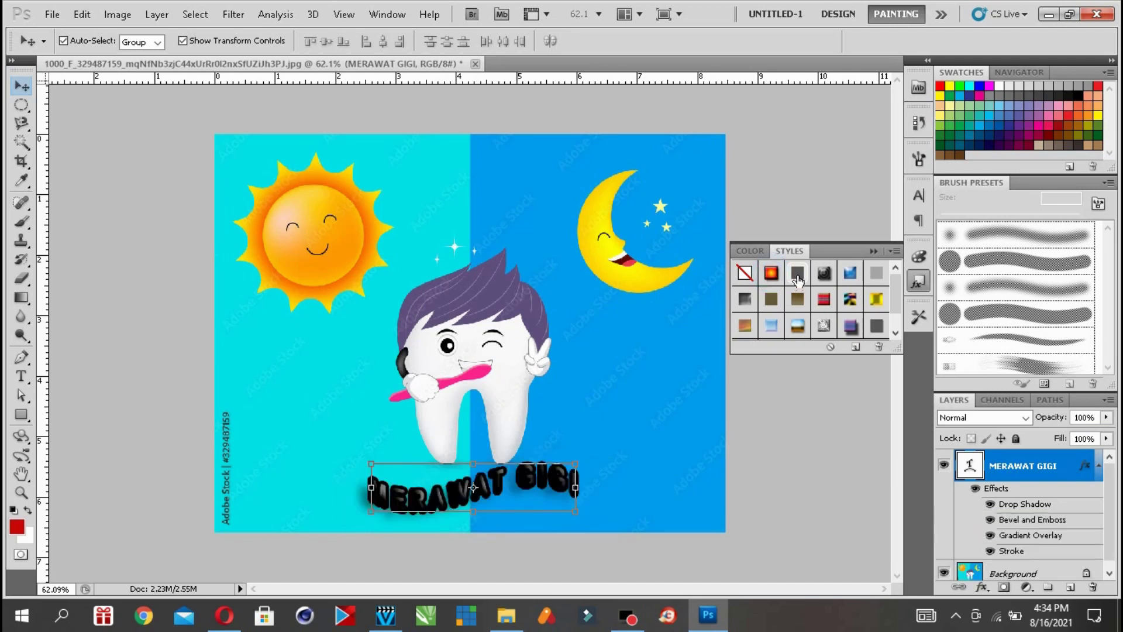
left_click(821, 281)
left_click(827, 280)
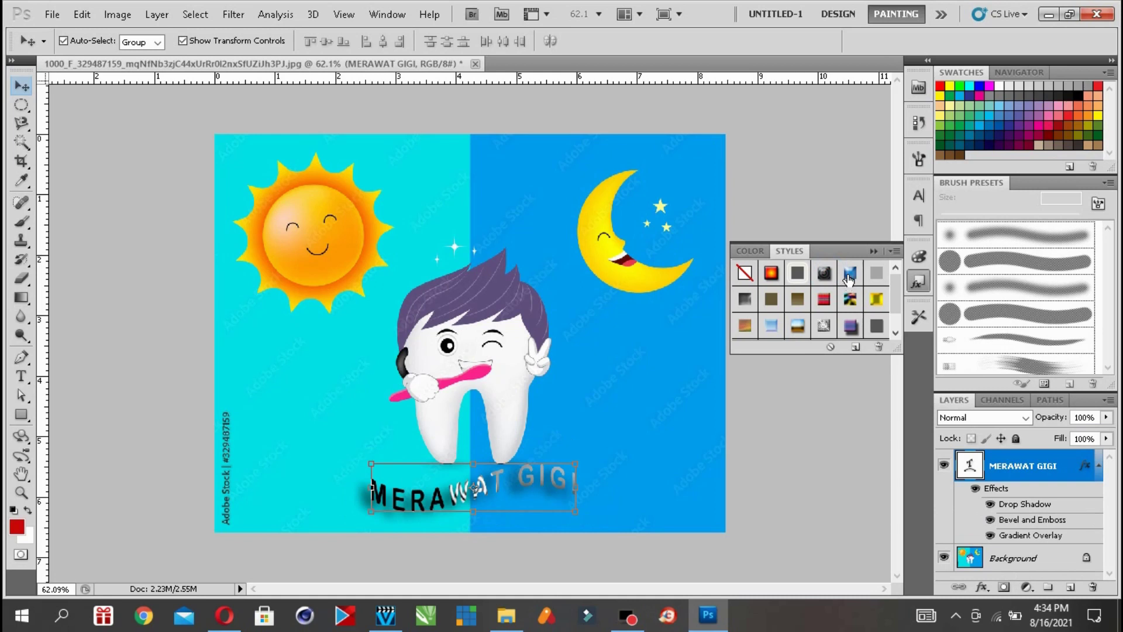
left_click(848, 277)
left_click(851, 301)
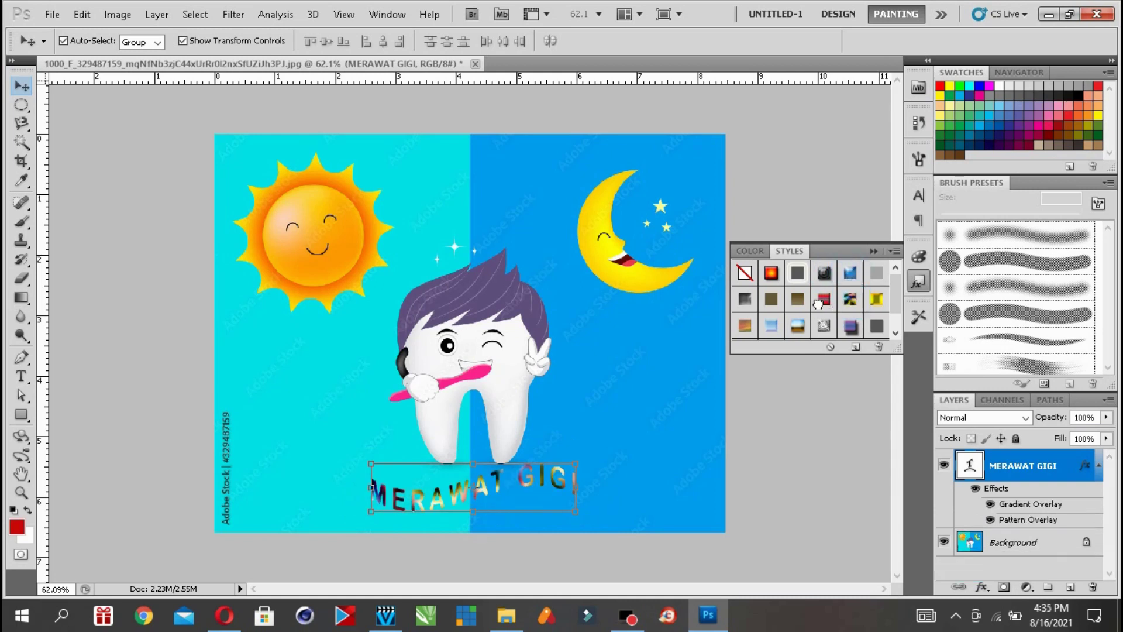
left_click(797, 300)
left_click(772, 301)
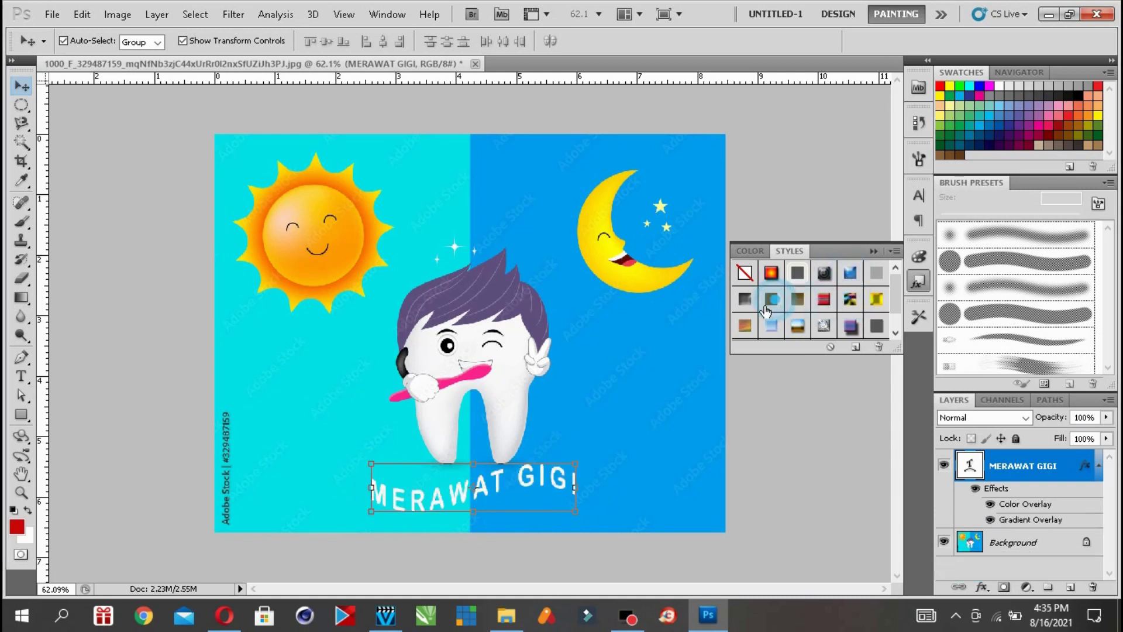
- Apply the landscape-like chrome preset with Drop Shadow, Bevel and Emboss, Gradient Overlay and Satin to the text
left_click(744, 299)
left_click(746, 328)
left_click(770, 326)
left_click(797, 326)
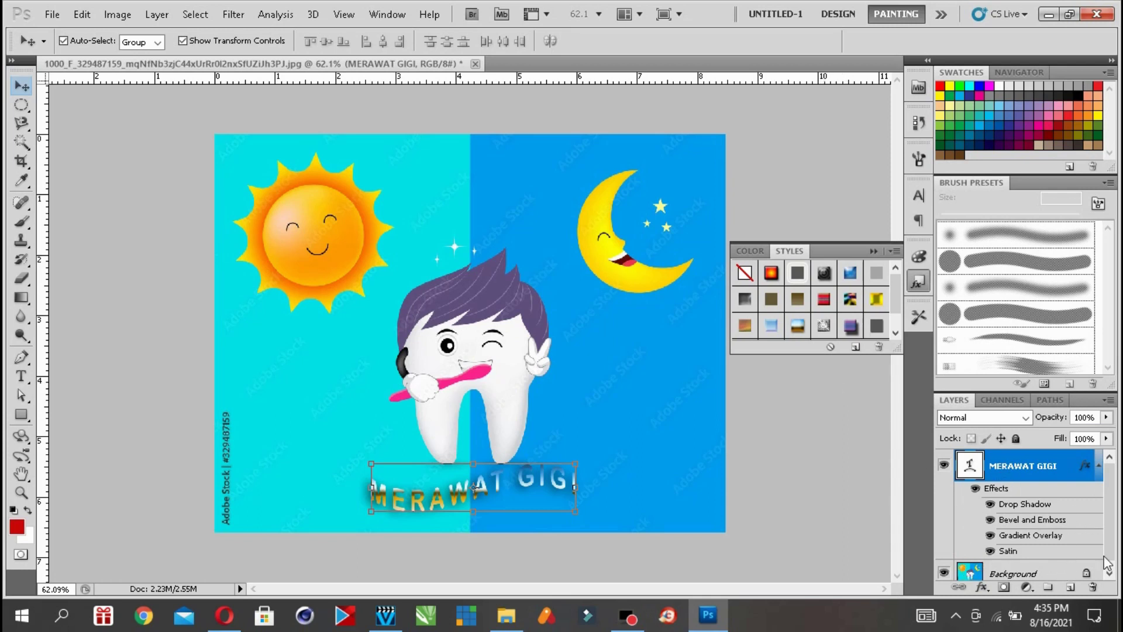
- Duplicate the Background layer three times and hide the original Background layer
scroll(1105, 553, "down", 1)
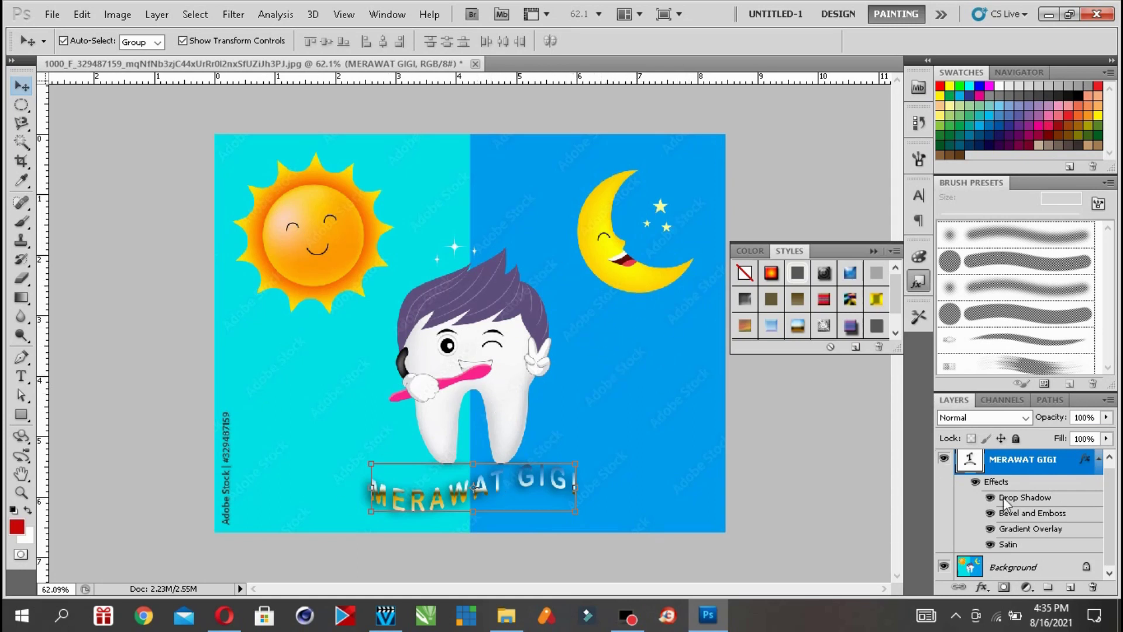
scroll(1113, 490, "up", 1)
mouse_move(1112, 483)
left_mouse_down()
mouse_move(1110, 537)
mouse_move(1114, 493)
mouse_move(1091, 540)
mouse_move(1117, 485)
left_mouse_up()
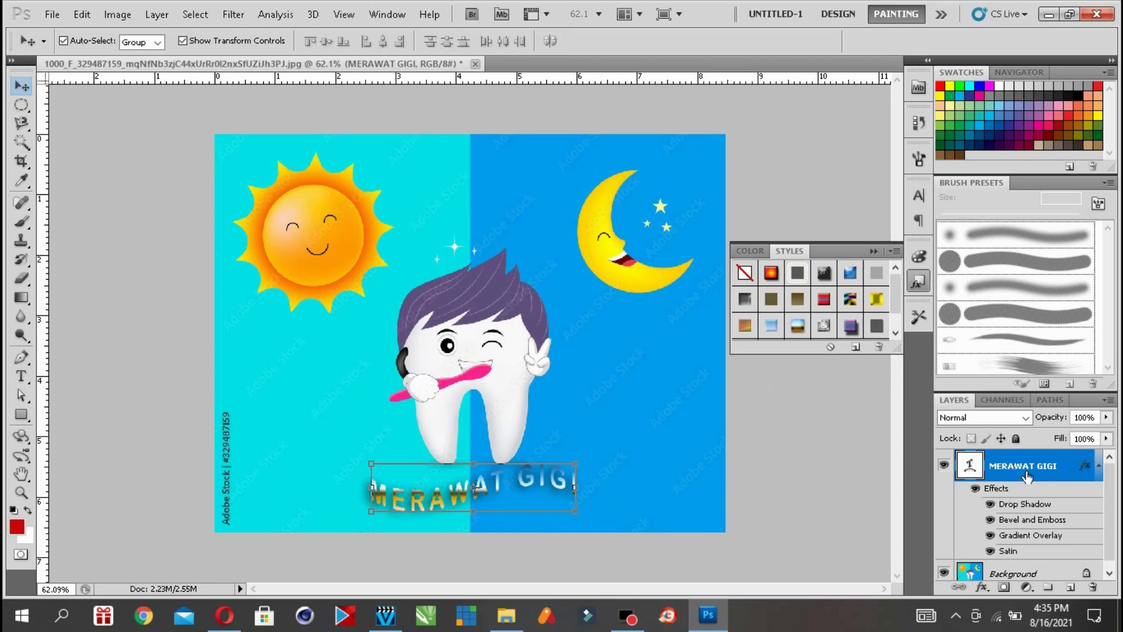
left_click_drag(1057, 575, 1069, 586)
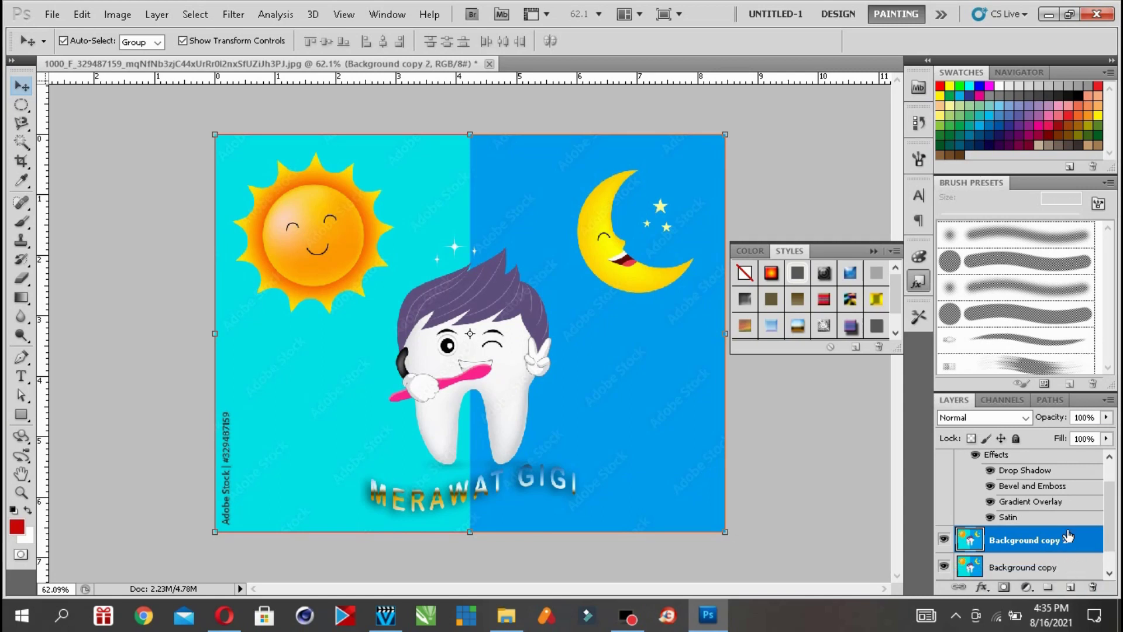
left_click_drag(1057, 522, 1069, 586)
scroll(1111, 520, "down", 1)
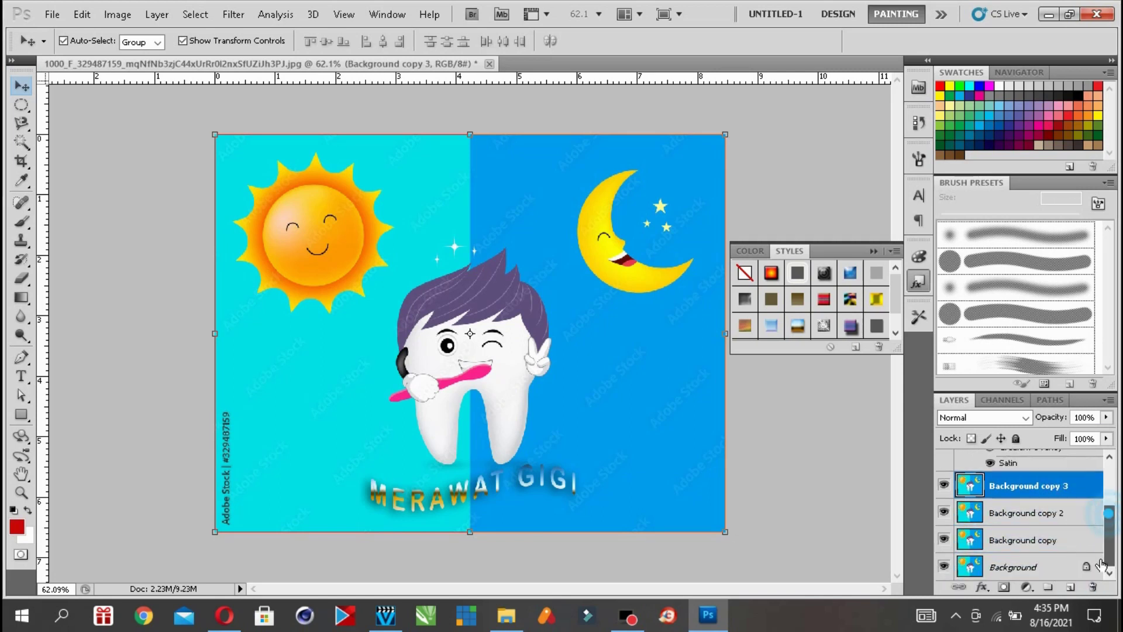
left_click(944, 566)
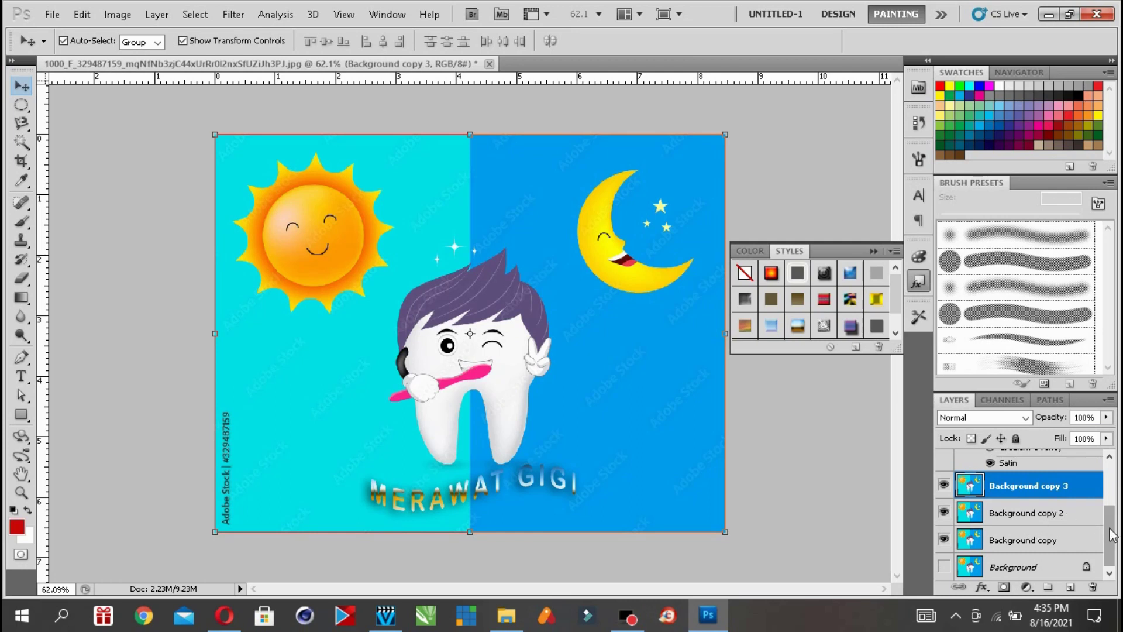
scroll(1097, 526, "up", 3)
scroll(1105, 535, "down", 3)
scroll(1105, 535, "up", 3)
scroll(1105, 535, "down", 3)
scroll(1106, 536, "up", 3)
scroll(1106, 535, "down", 3)
left_click_drag(1105, 528, 1104, 548)
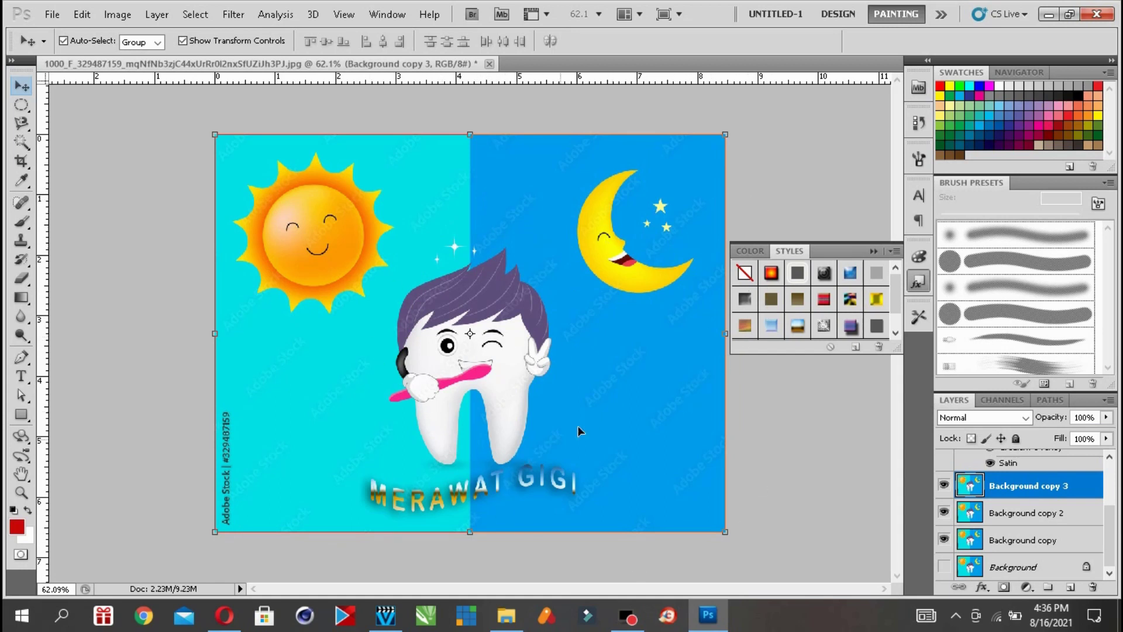
- Try moving the Background copy 3 layer slightly upward, and undo the move
mouse_move(351, 207)
left_mouse_down()
mouse_move(552, 225)
mouse_move(374, 181)
mouse_move(351, 187)
left_mouse_up()
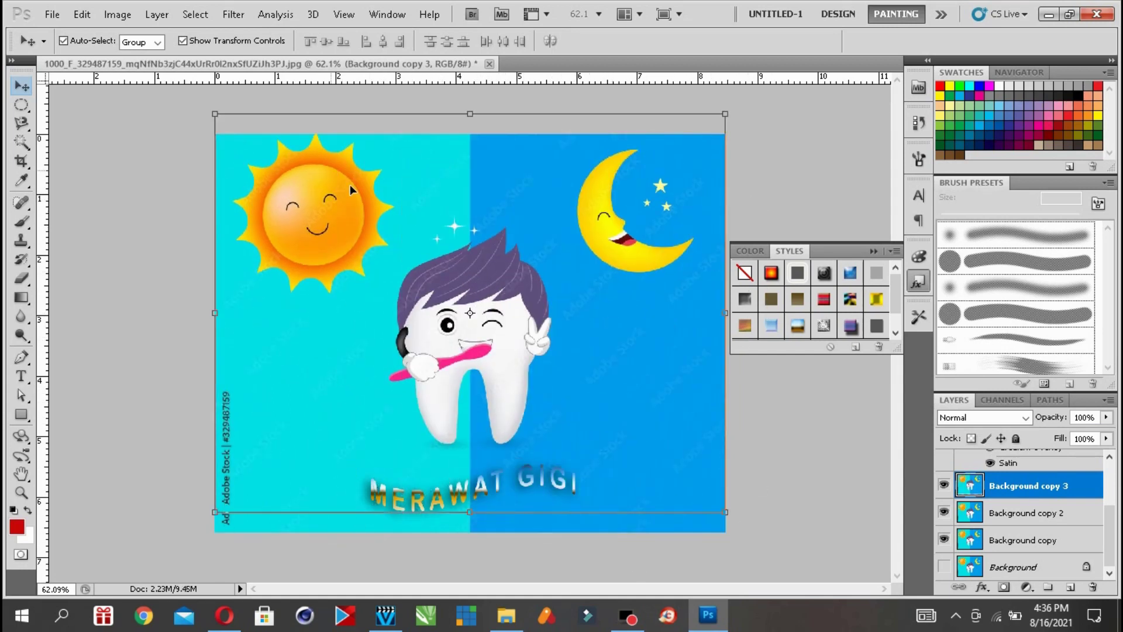
left_click(82, 14)
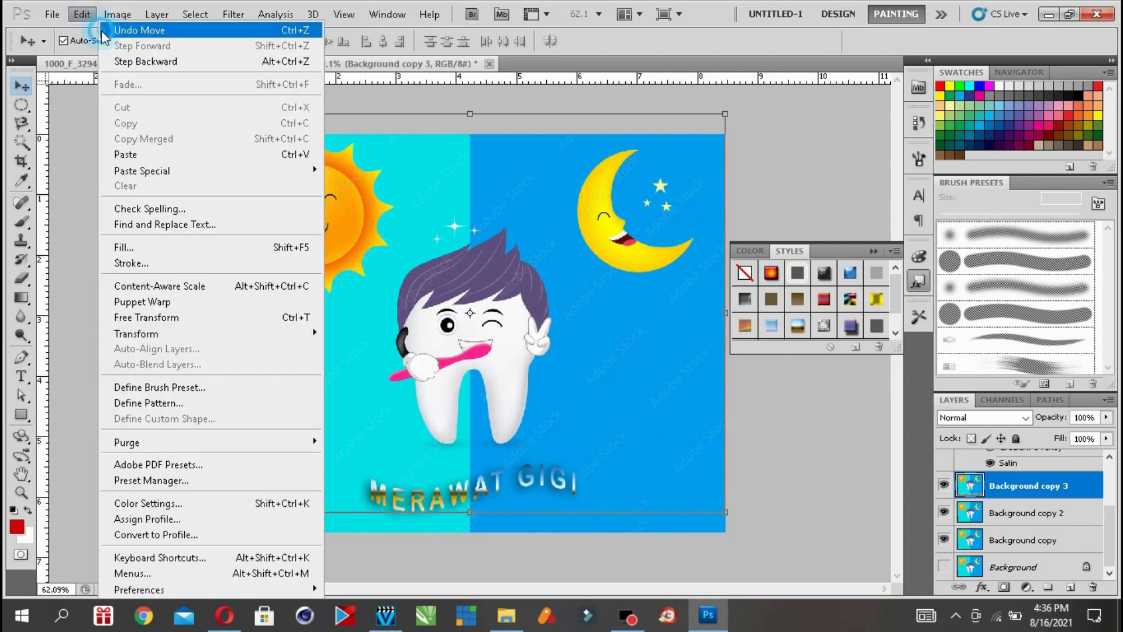
left_click(103, 31)
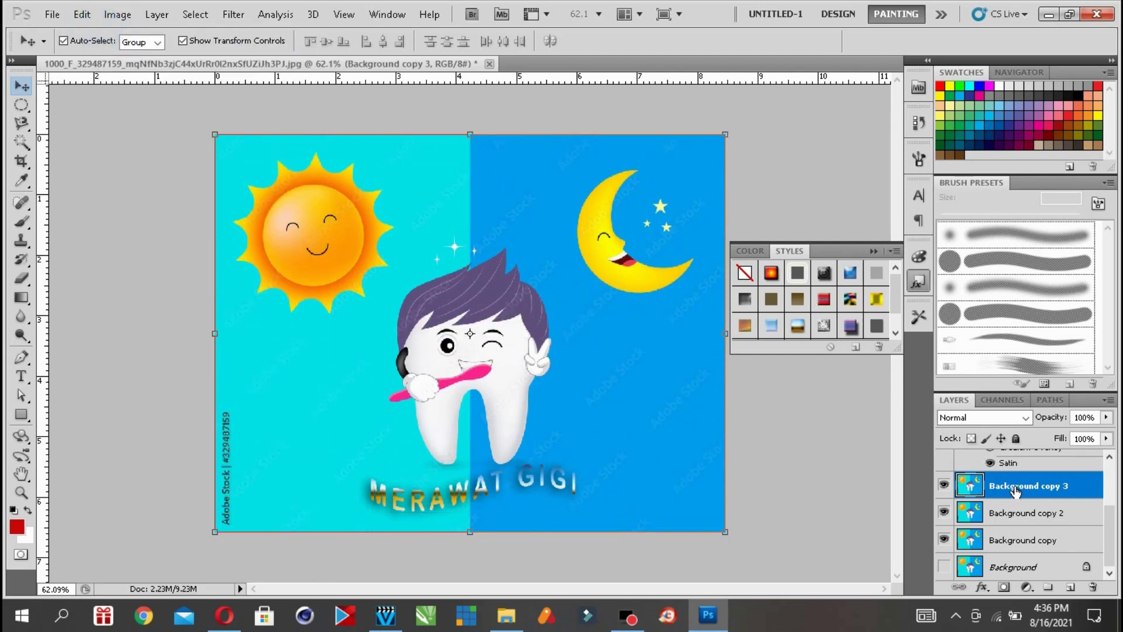
- Group the three Background copy layers and expand the group to inspect its contents
left_click(1034, 545, "shift")
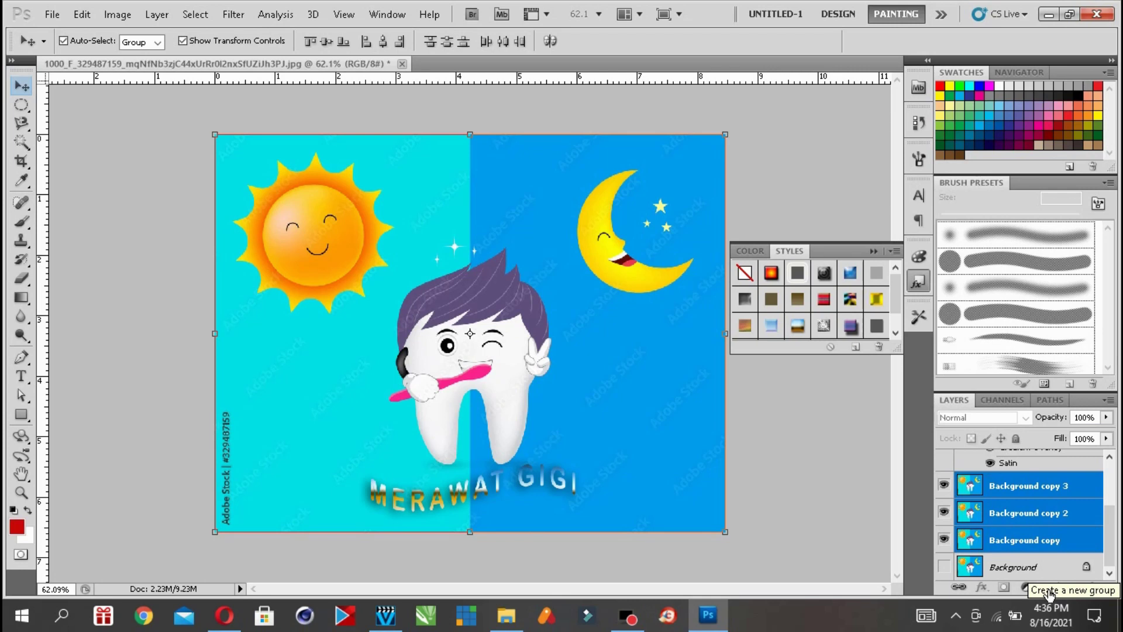
key("ctrl+g")
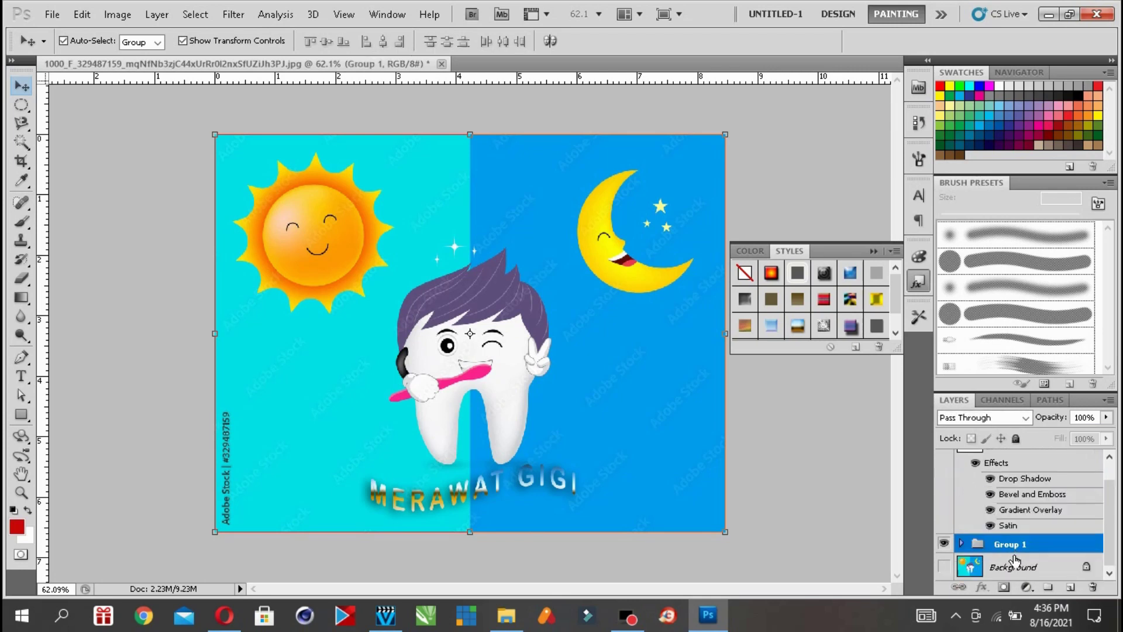
left_click(961, 544)
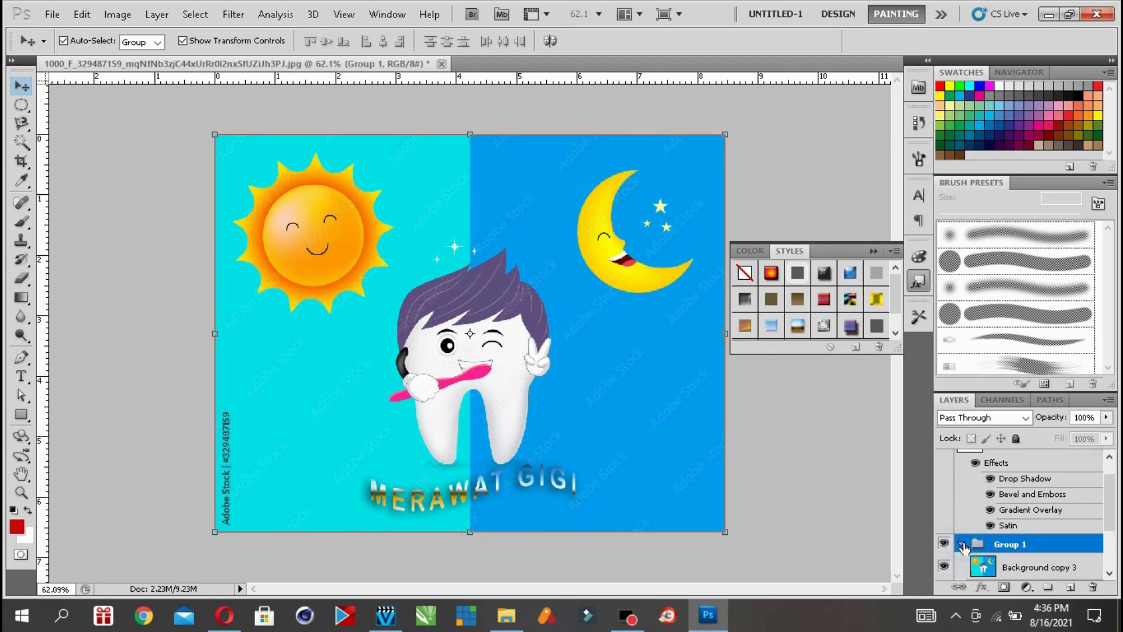
left_click(1015, 567)
right_click(1016, 566)
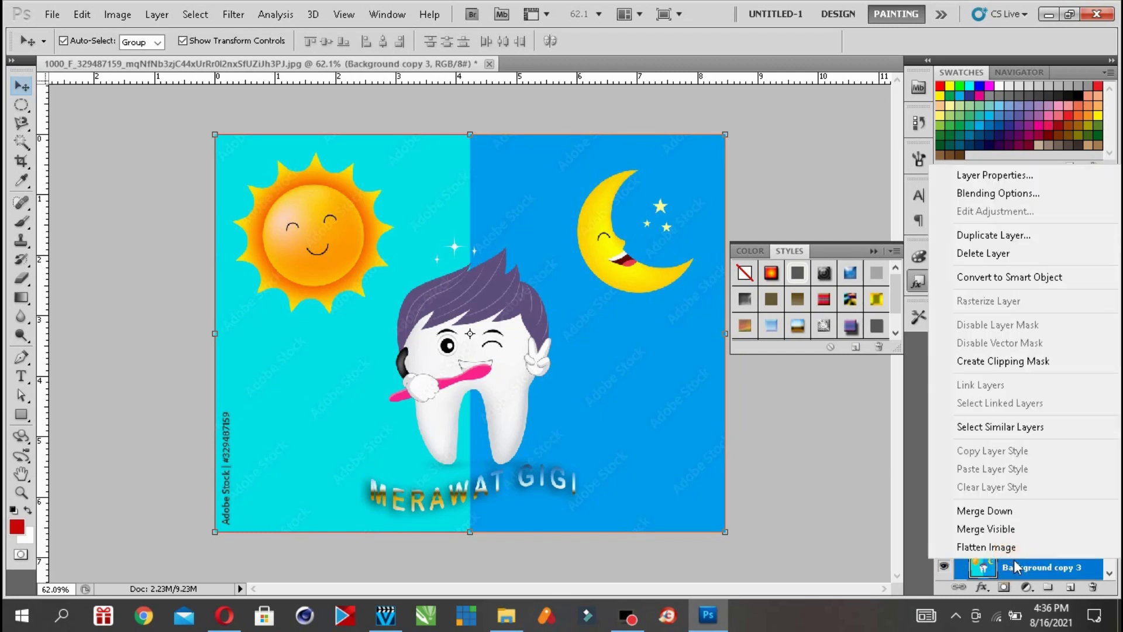
left_click(1015, 561)
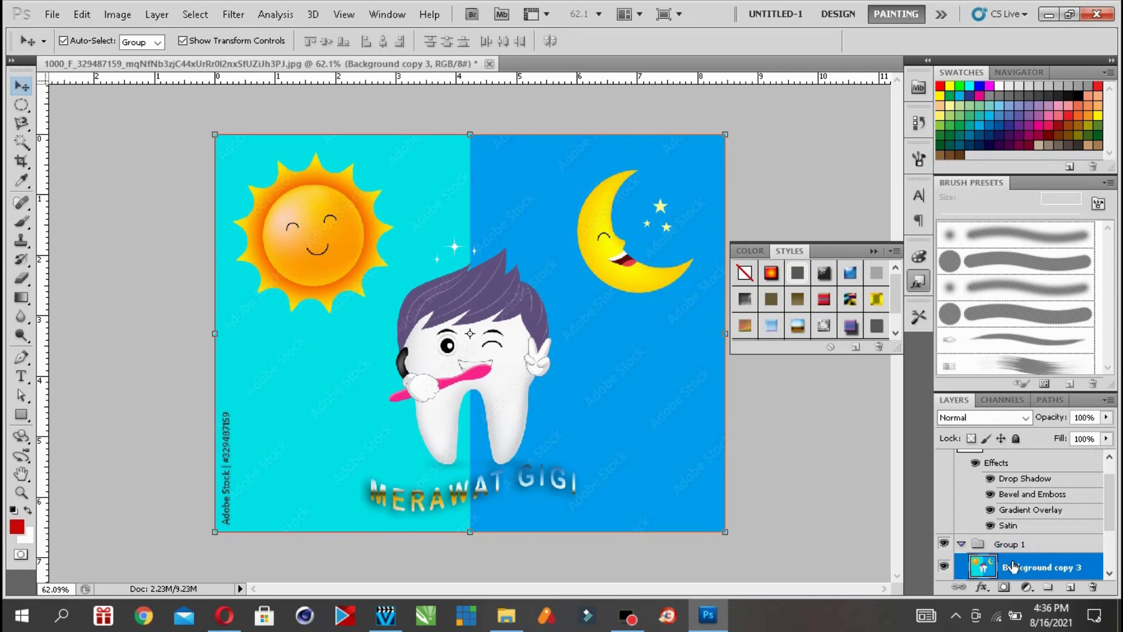
- Collapse Group 1 and rename it GIGI
left_click(961, 544)
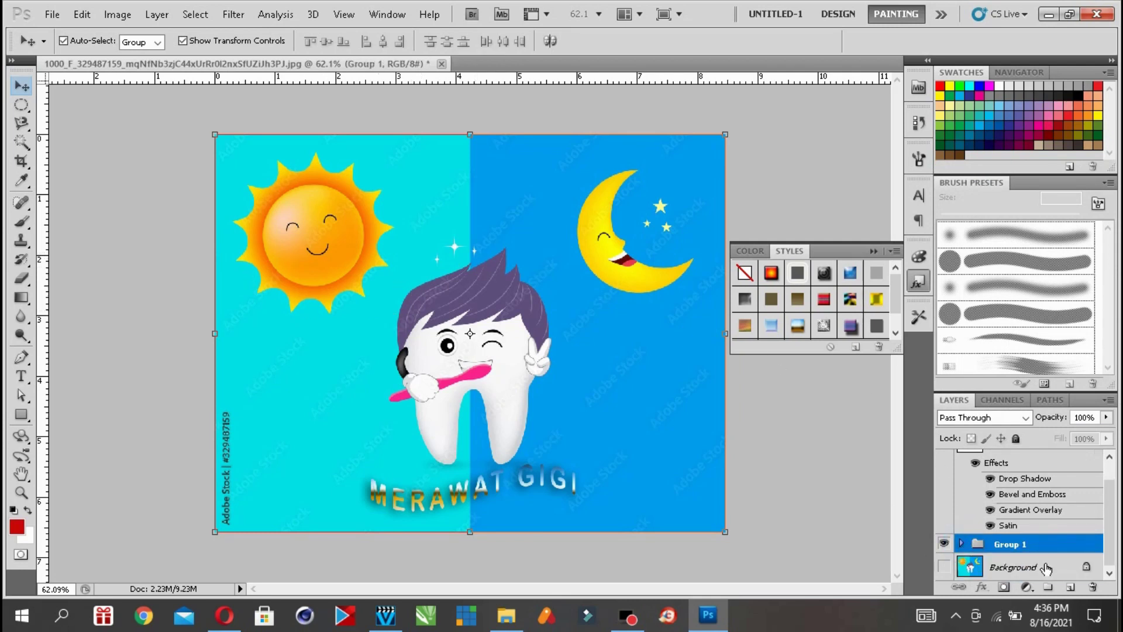
double_click(1013, 544)
type("GIGI")
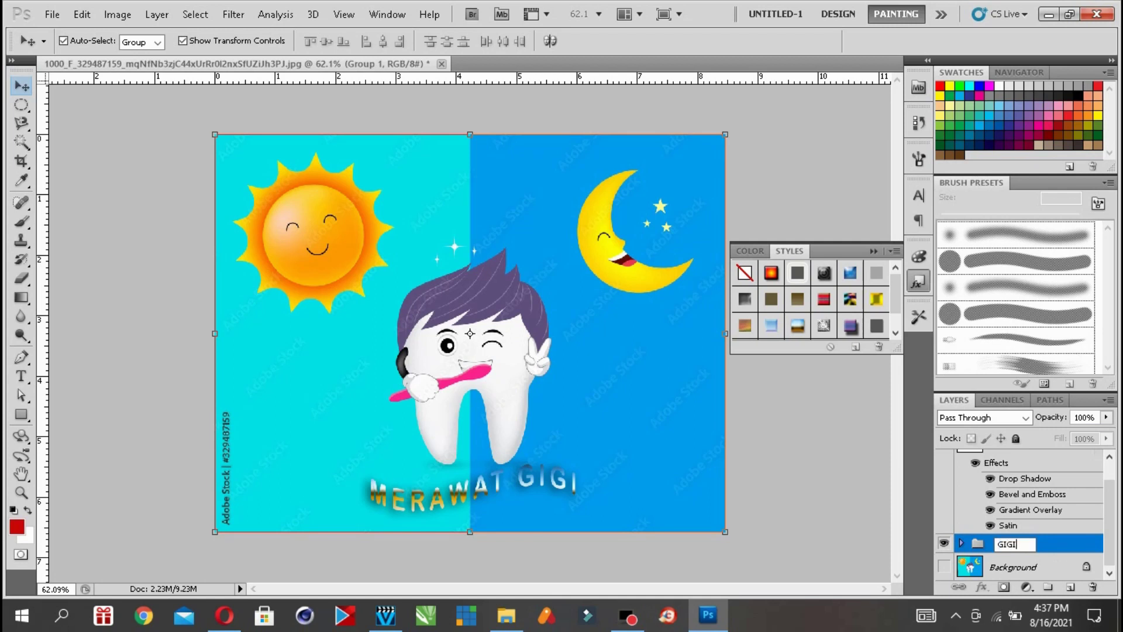
left_click(1062, 530)
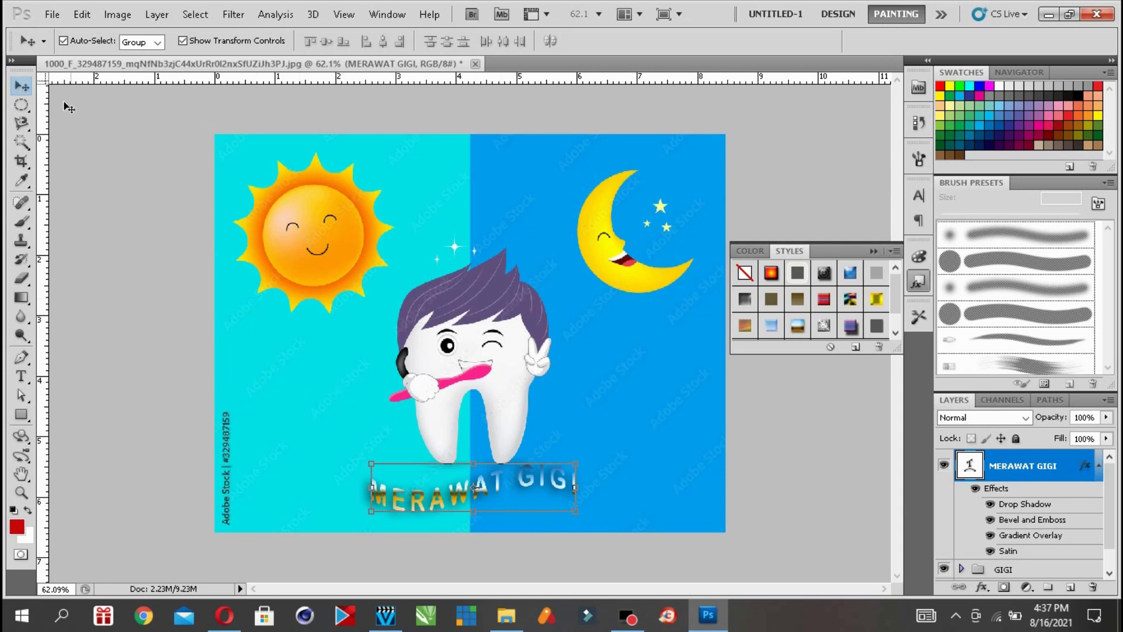
- Select the MERAWAT GIGI text layer from the overlapping layers on the canvas and move the text slightly right and up
left_click(1011, 568)
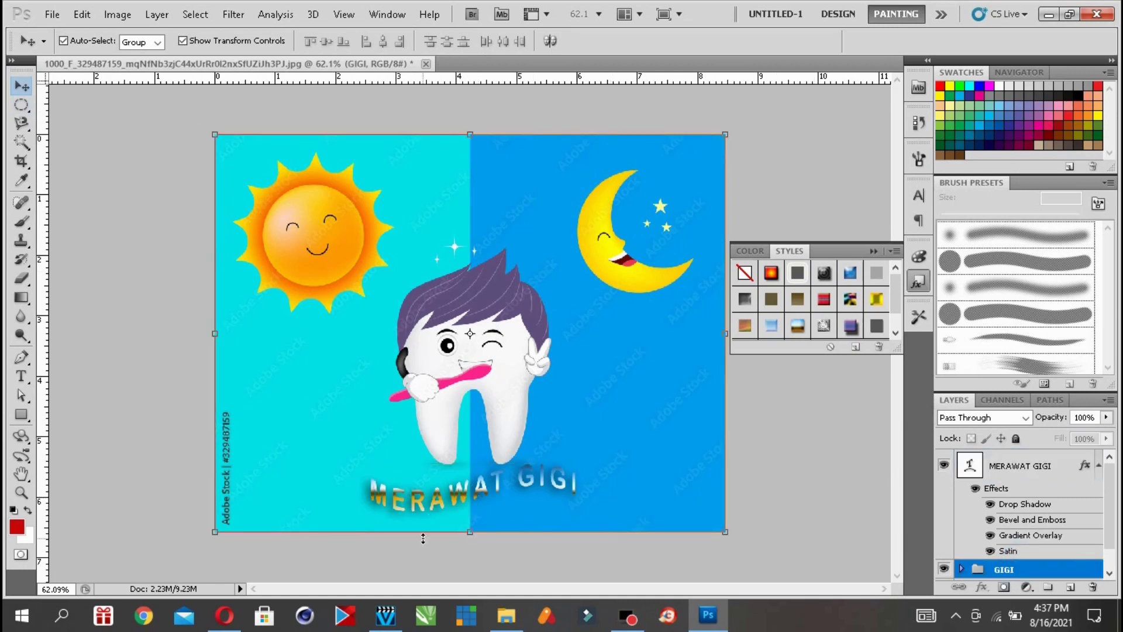
left_click(1009, 468)
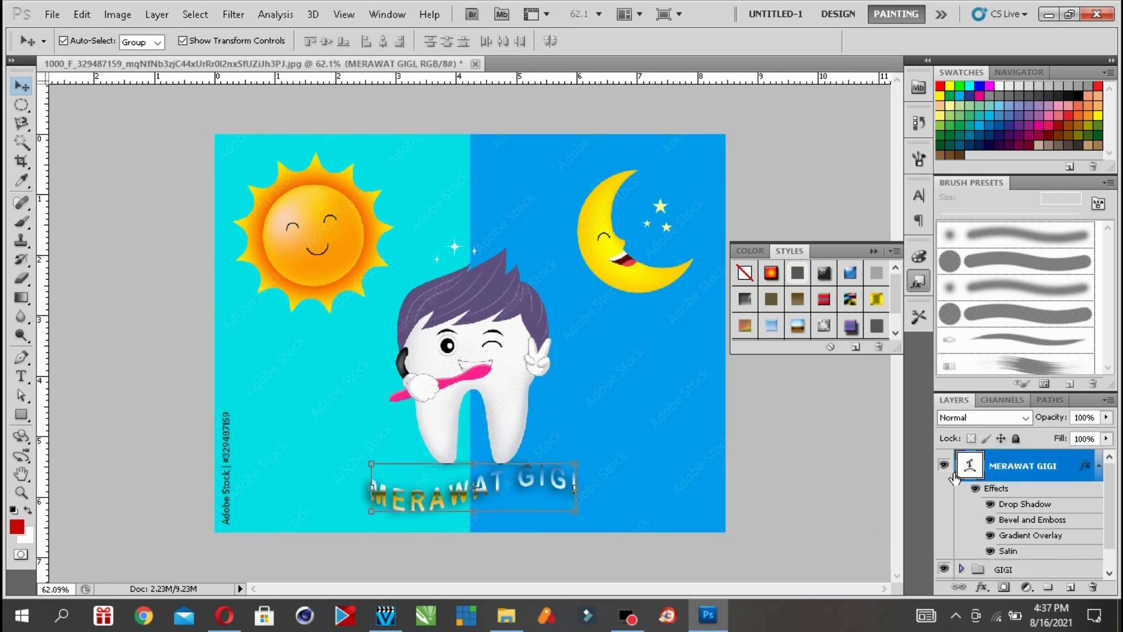
left_click(1013, 567)
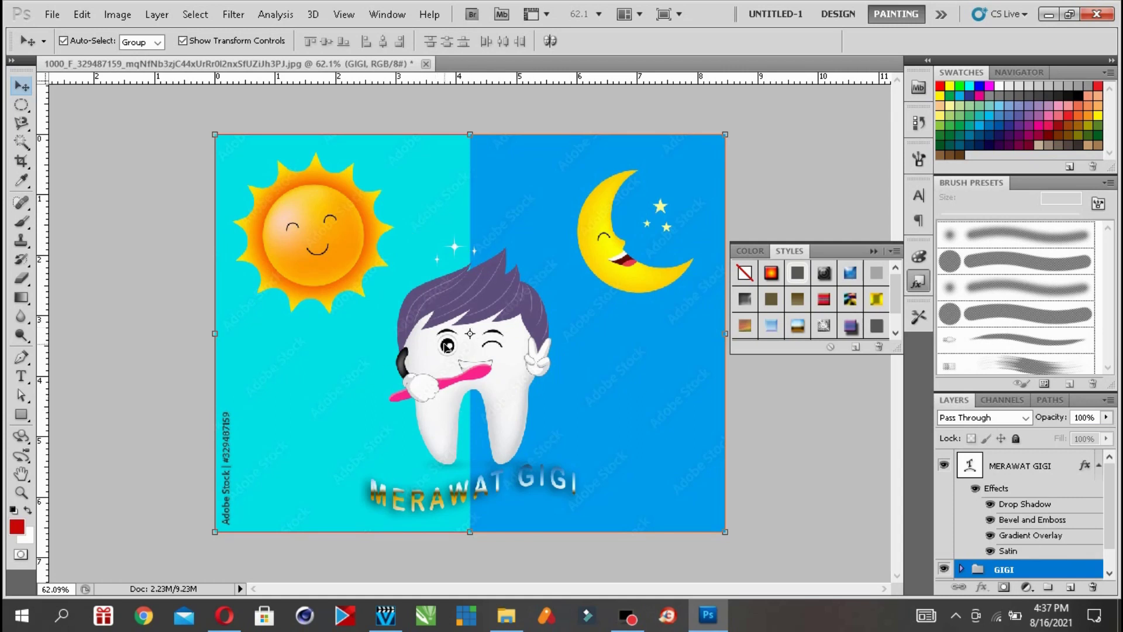
right_click(378, 496)
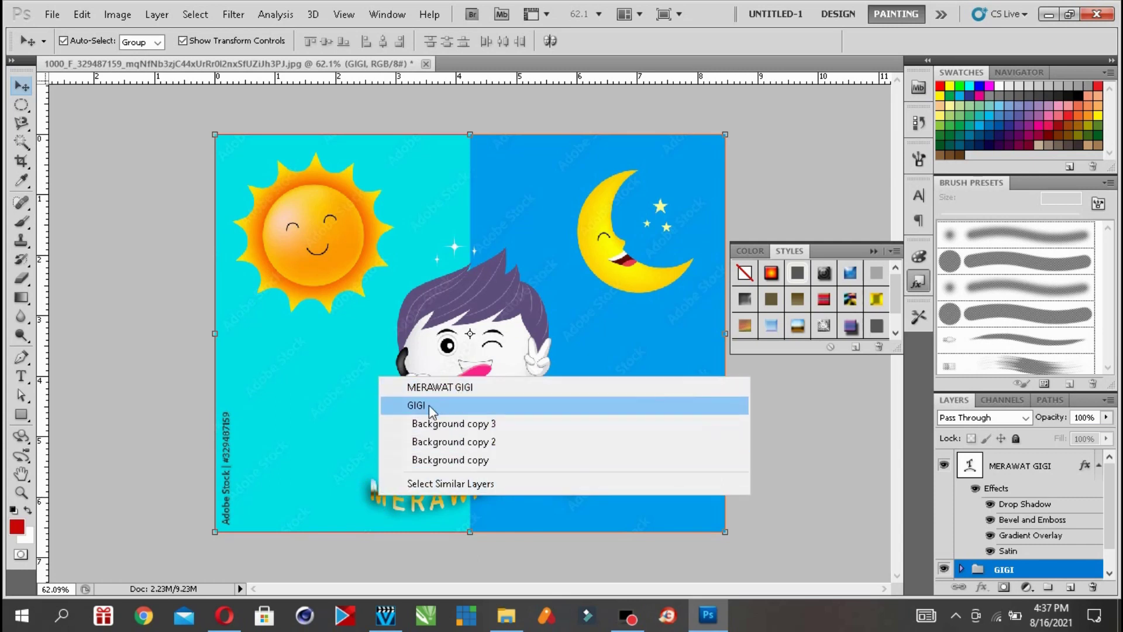
left_click(385, 507)
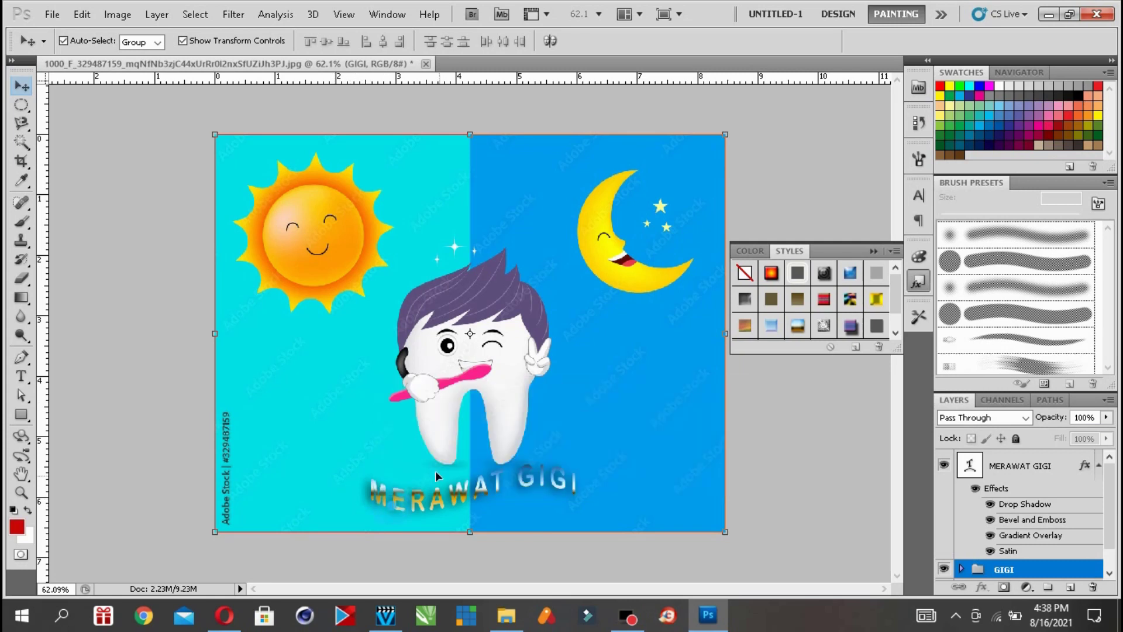
right_click(381, 496)
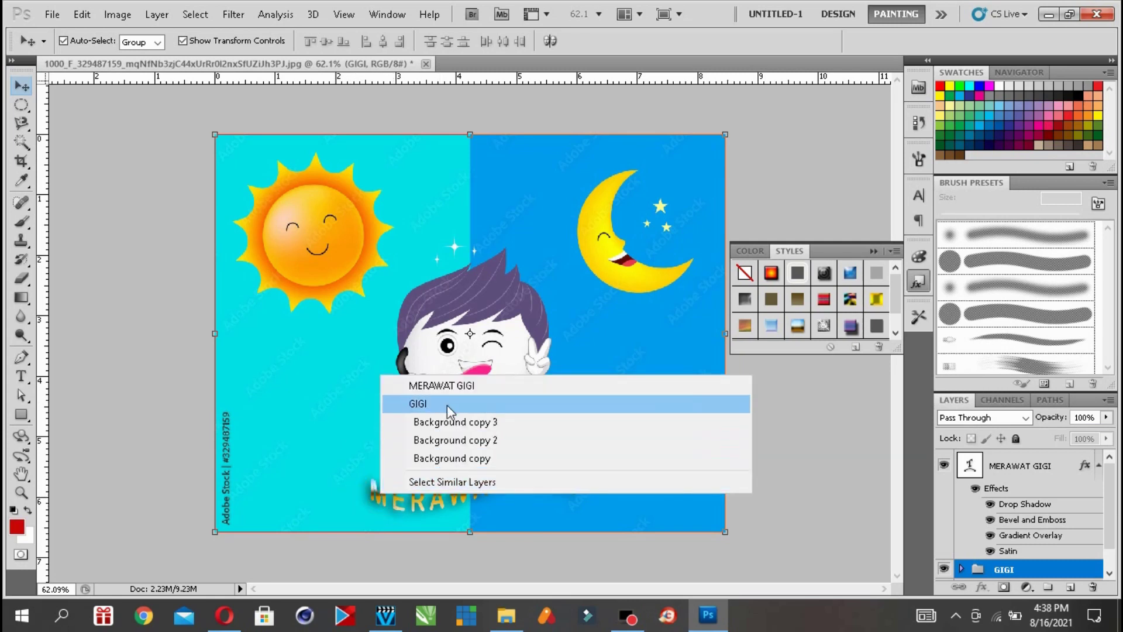
left_click(453, 389)
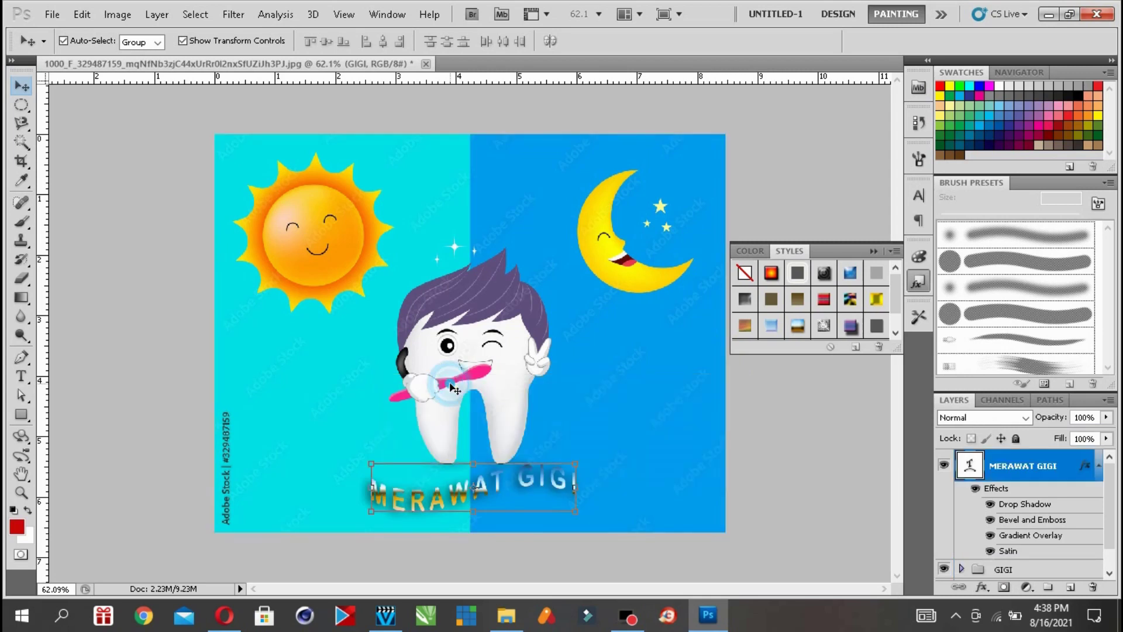
left_click_drag(450, 498, 511, 498)
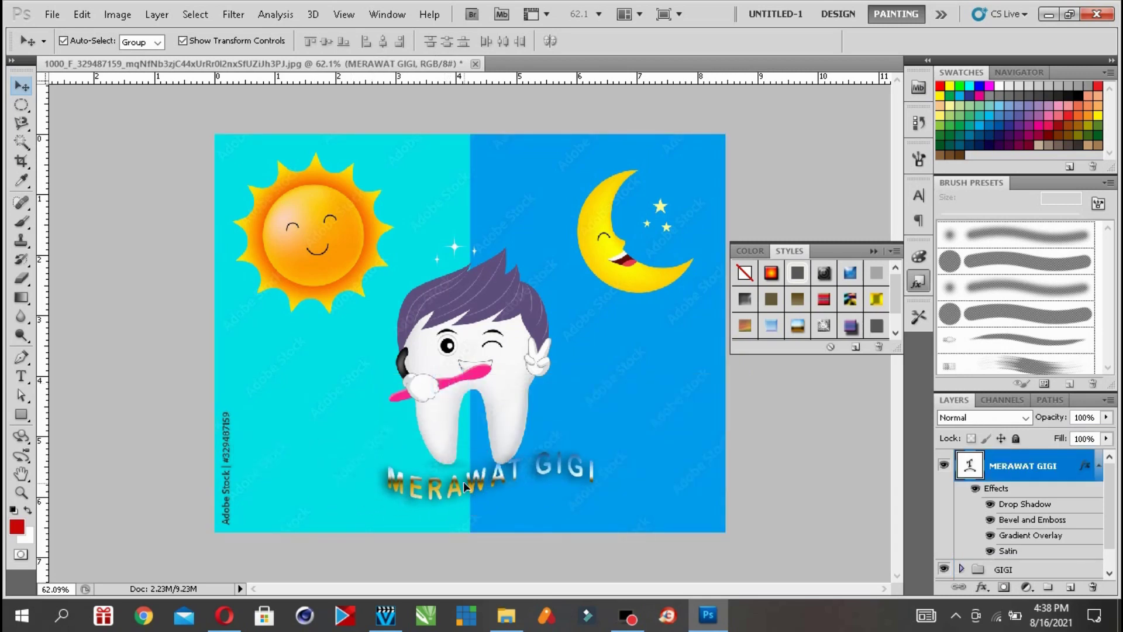
- Select Background copy 3 from the overlapping layers on the canvas and try moving it slightly upward
right_click(352, 355)
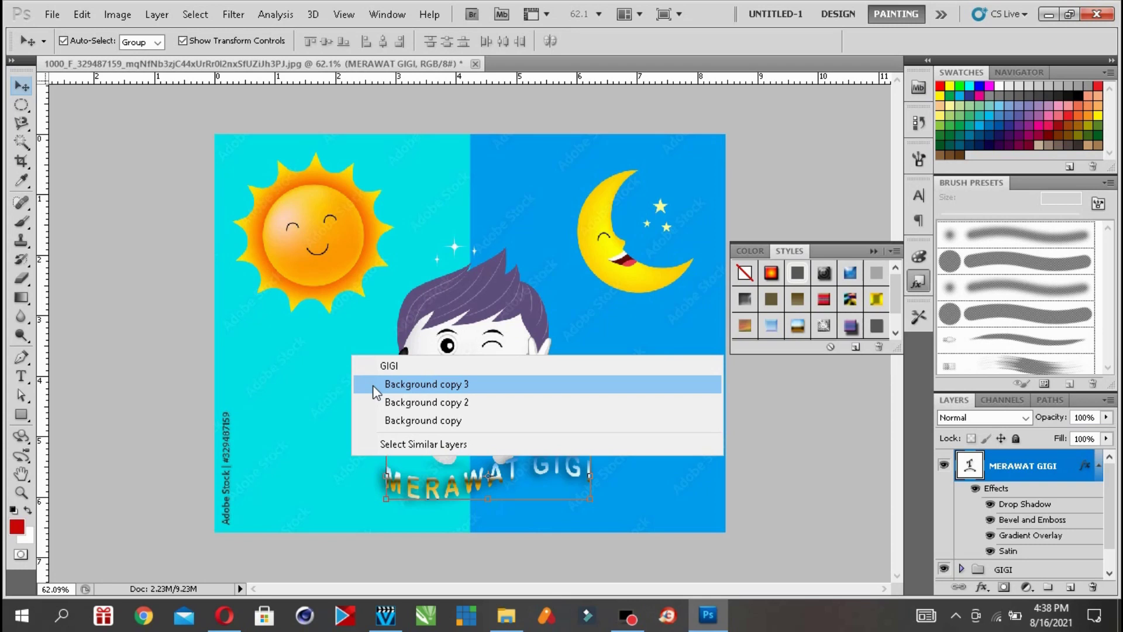
right_click(300, 396)
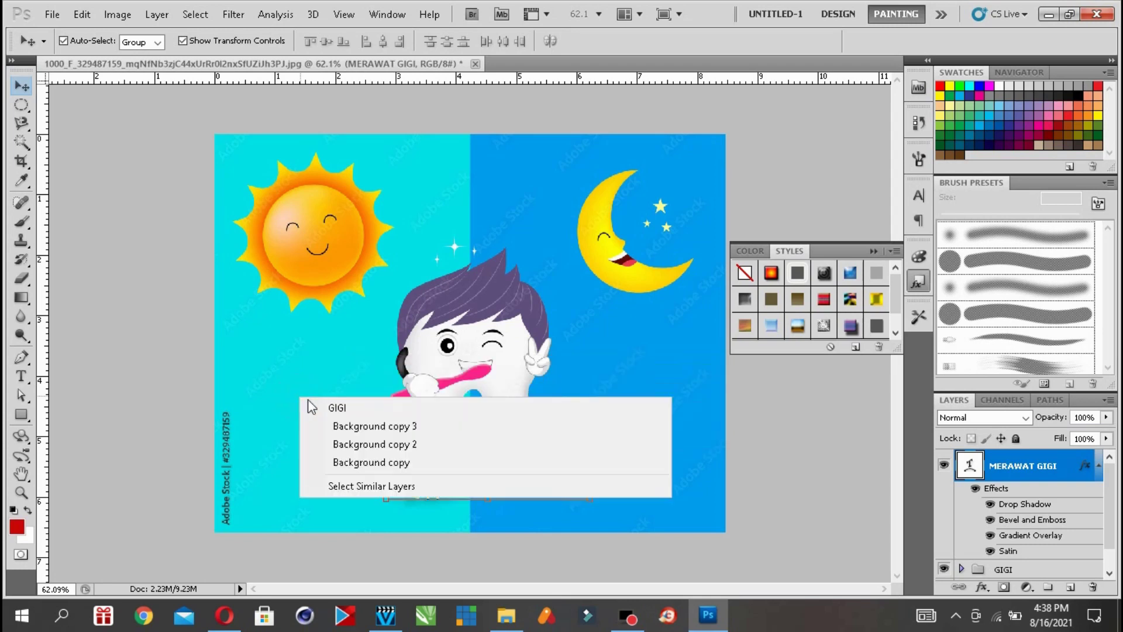
left_click(338, 425)
mouse_move(335, 422)
left_mouse_down()
mouse_move(502, 384)
mouse_move(346, 433)
mouse_move(415, 414)
mouse_move(350, 423)
mouse_move(334, 410)
left_mouse_up()
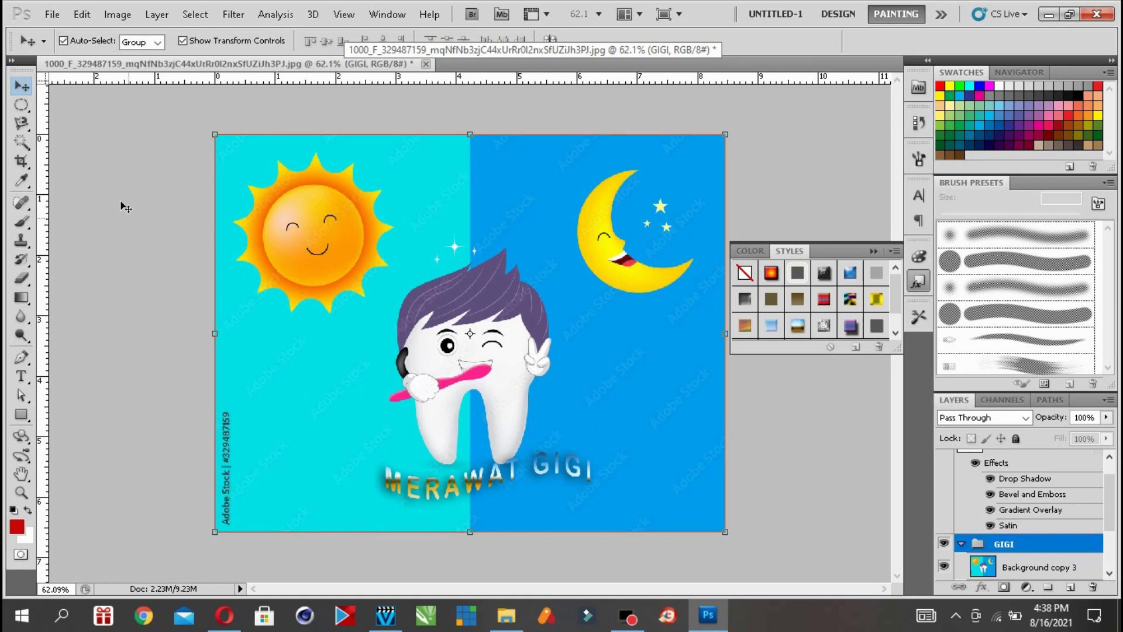
- Save the document with its layers in Photoshop (PSD) format in the Documents library
left_click(54, 16)
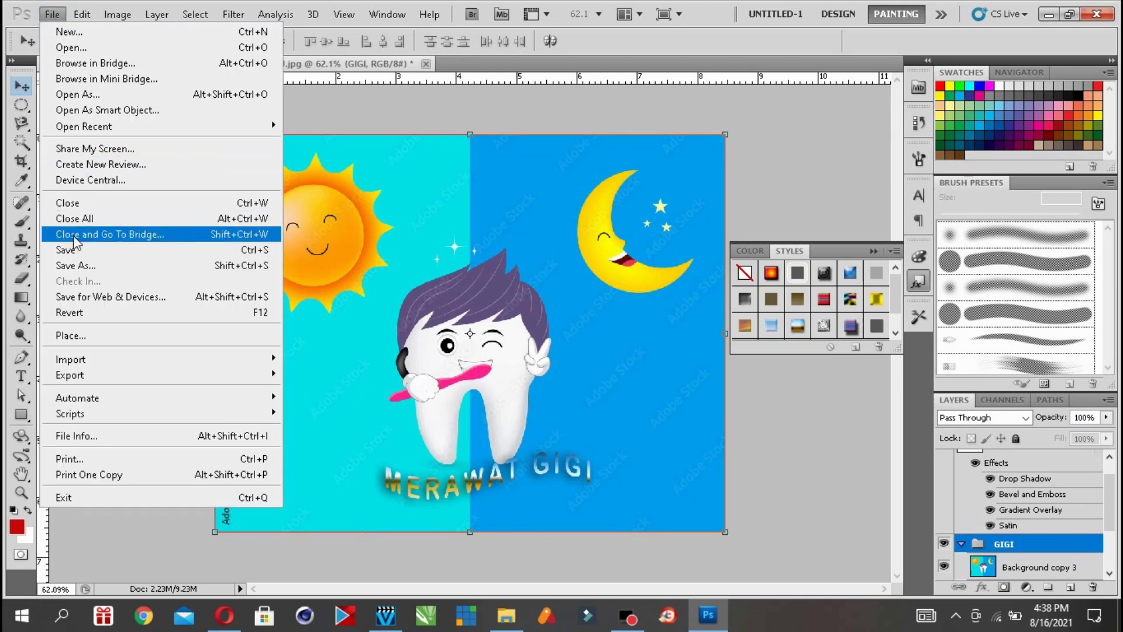
left_click(78, 266)
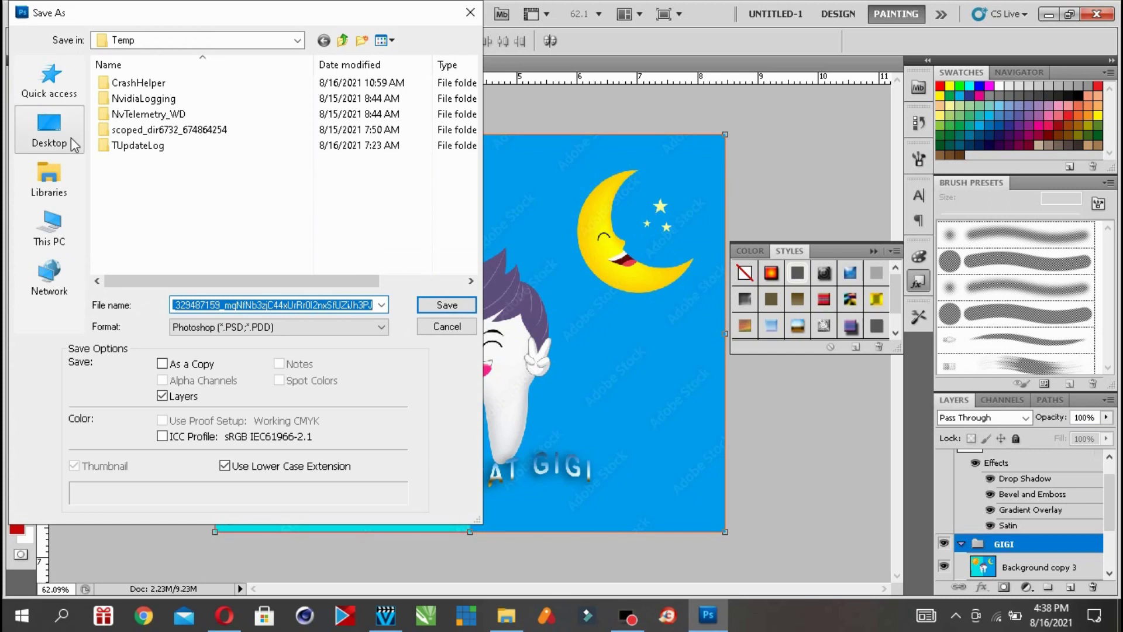
left_click(50, 182)
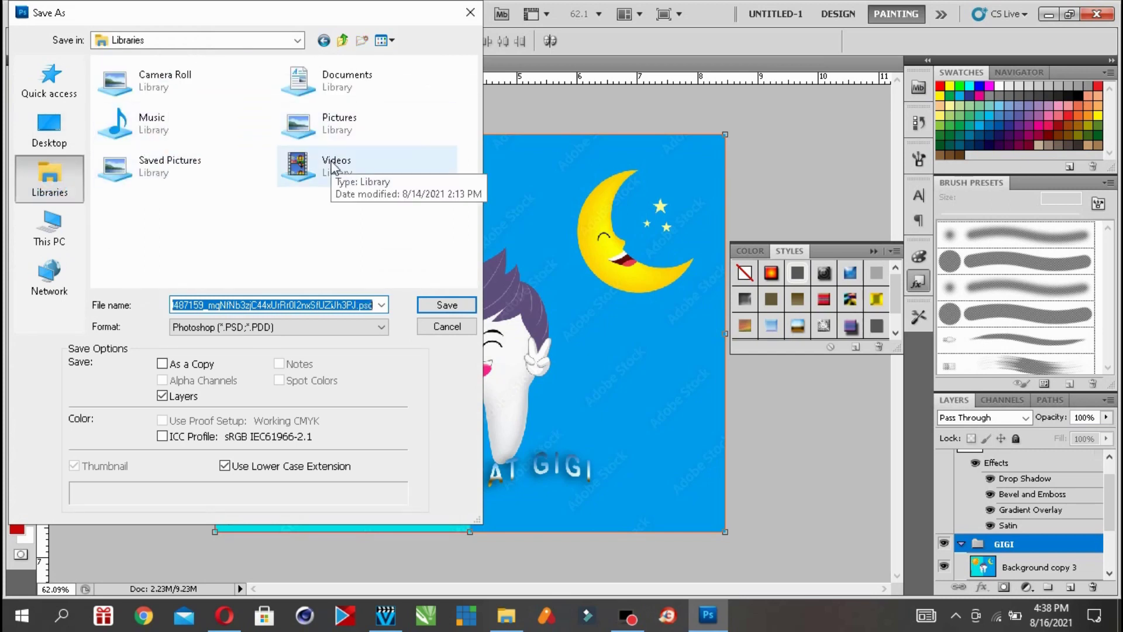
left_click(310, 92)
double_click(310, 93)
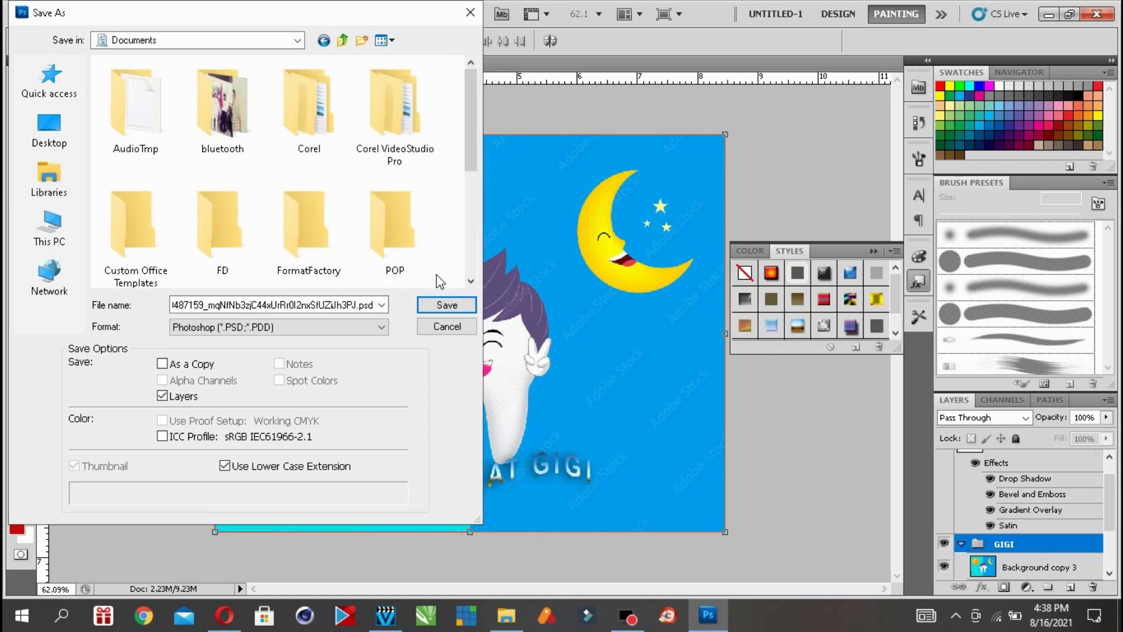
left_click(357, 326)
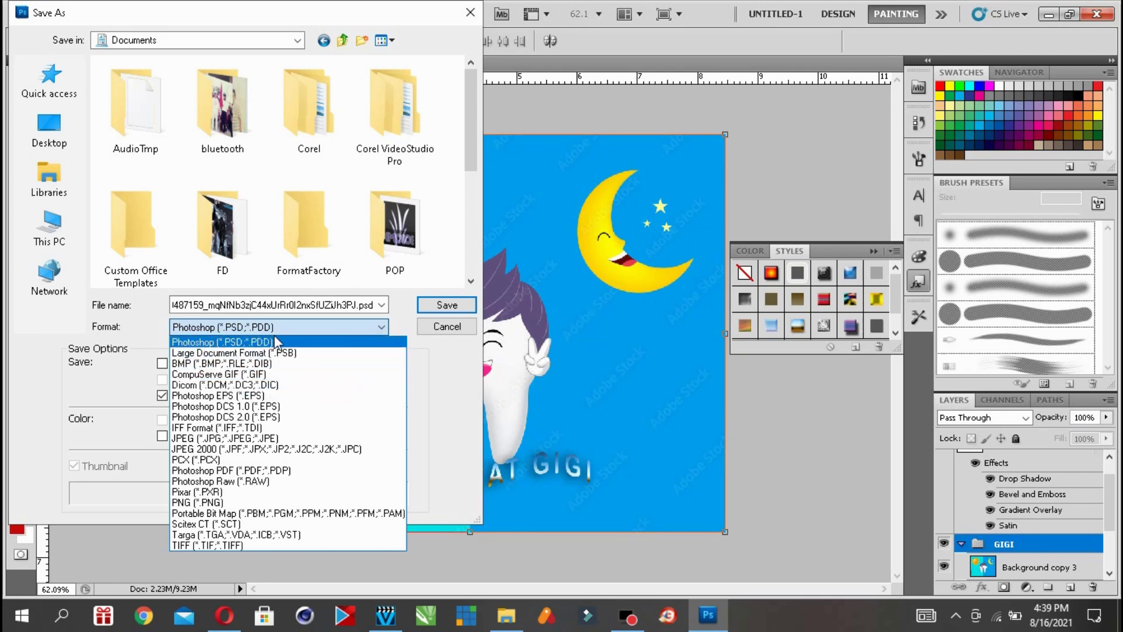
left_click(243, 343)
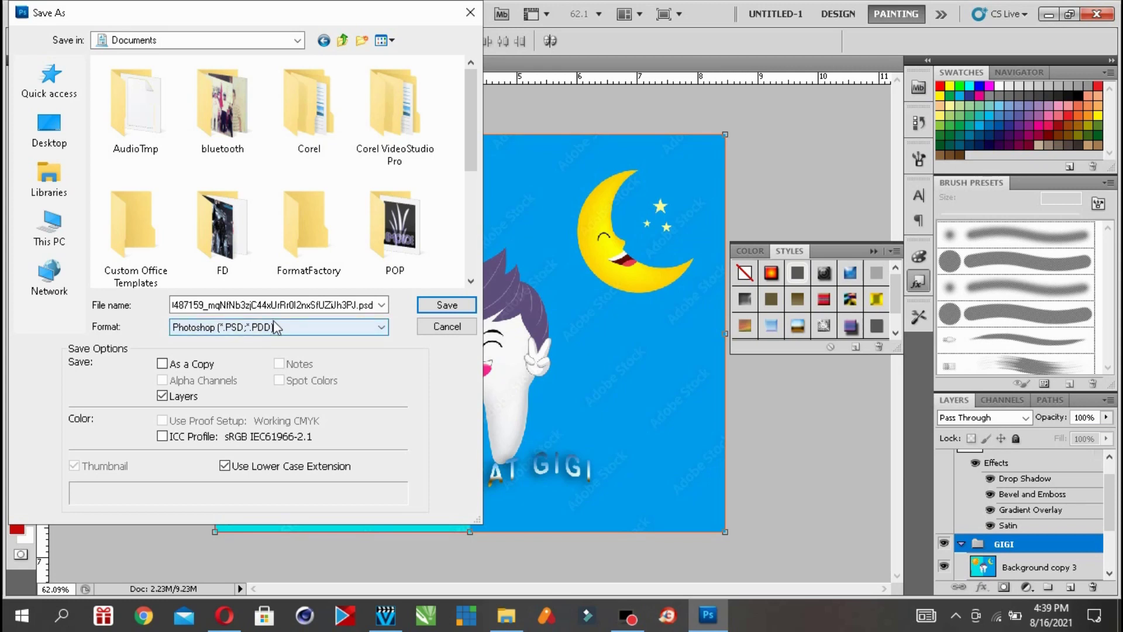
left_click(296, 326)
left_click(296, 322)
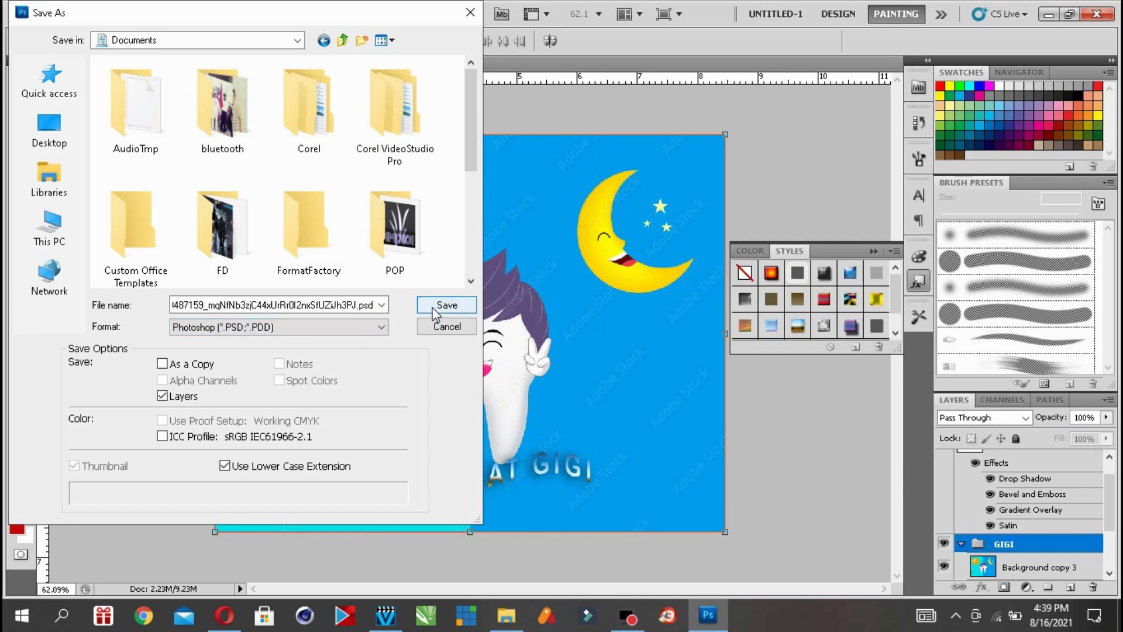
left_click(447, 313)
left_click(712, 178)
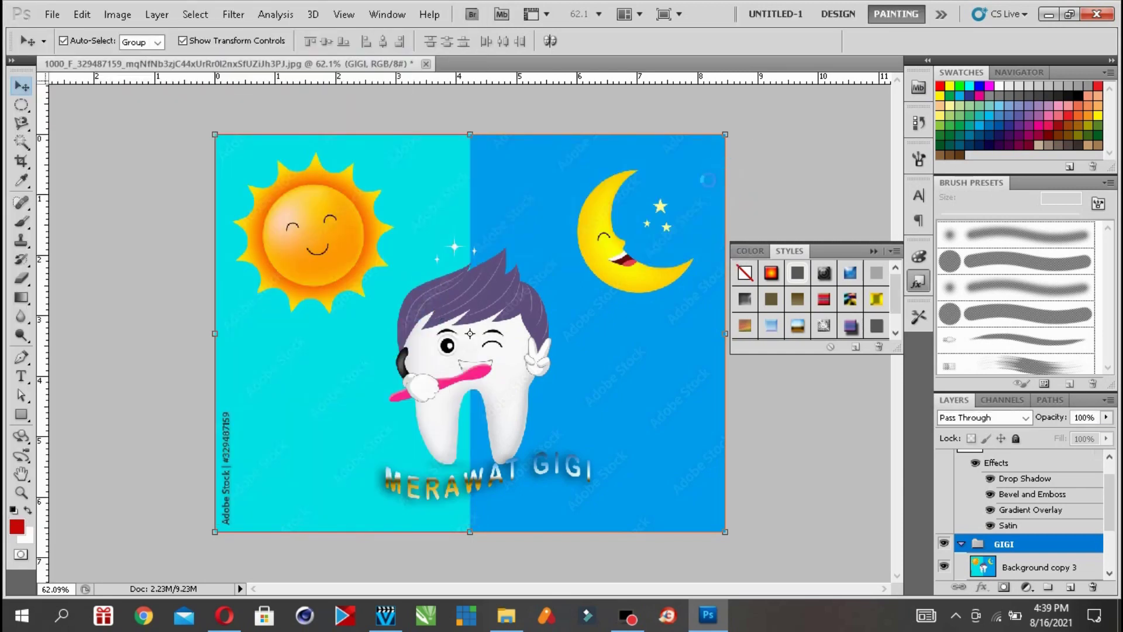
- Save a JPEG copy of the design in Documents with Maximum quality 12 and the Progressive format option
left_click(51, 15)
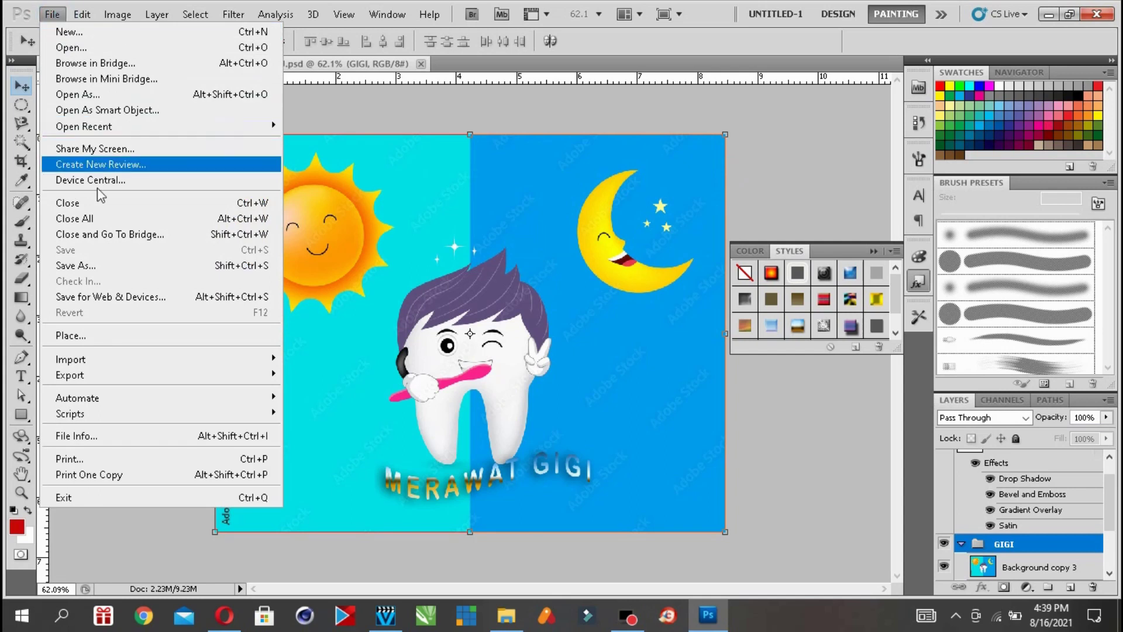
left_click(103, 261)
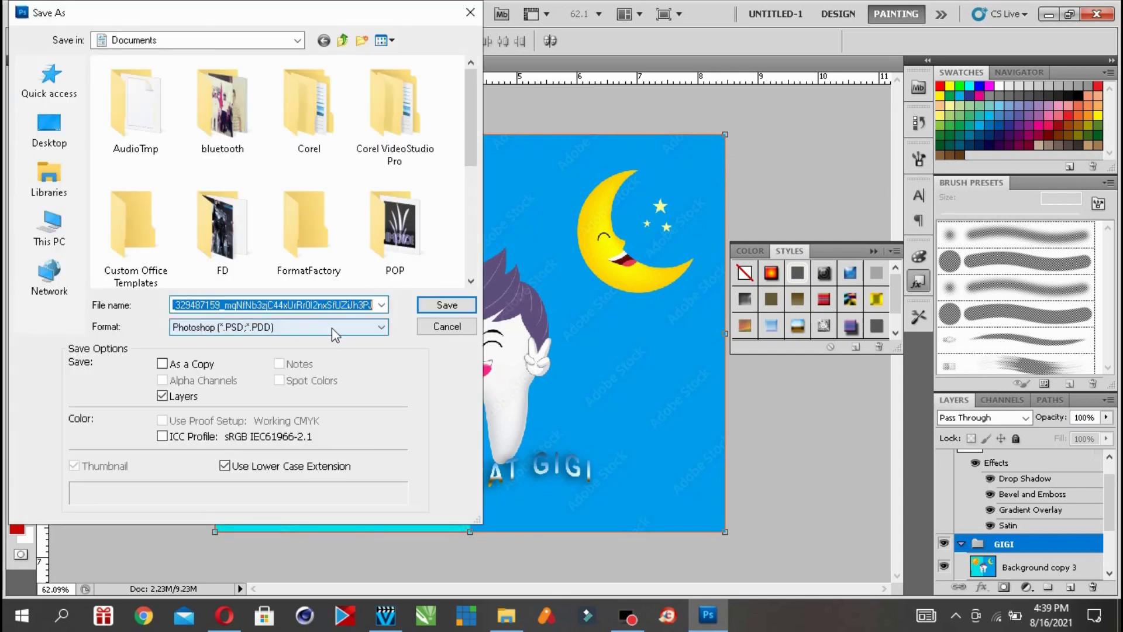
left_click(331, 327)
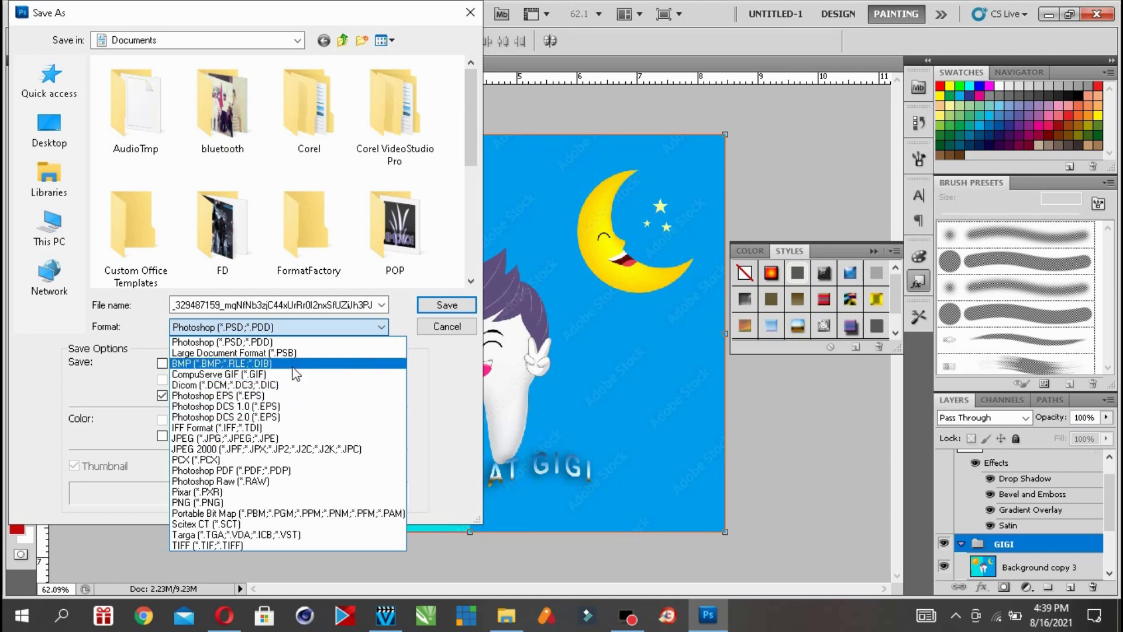
left_click(275, 439)
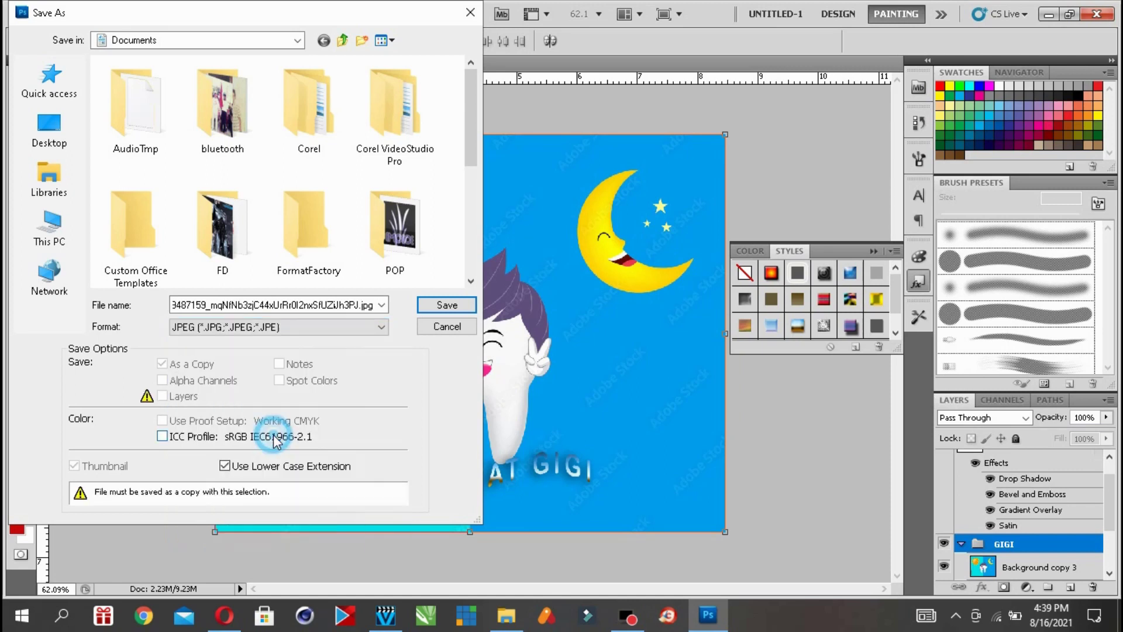
left_click(438, 305)
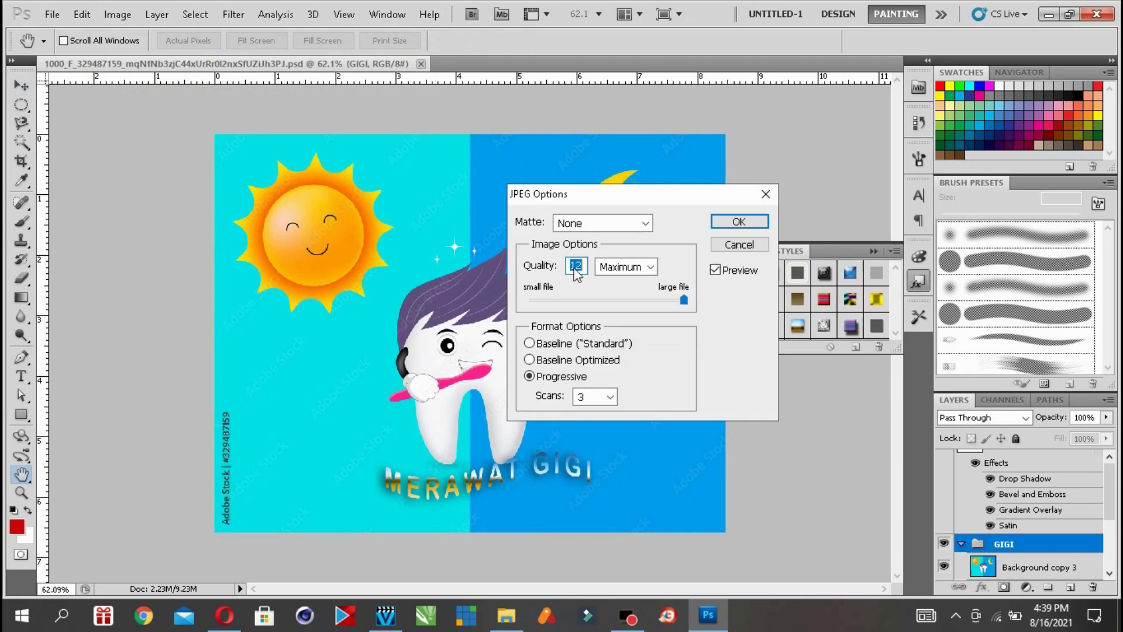
left_click(736, 223)
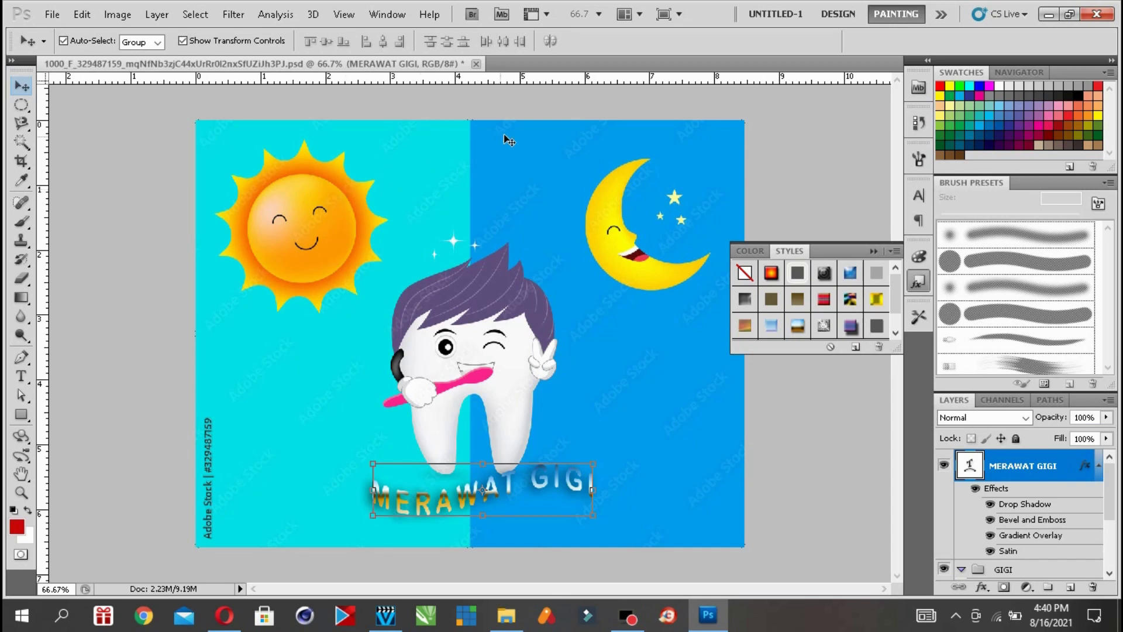
- Examine the list of available workspaces, including Motion, and close it without switching
left_click(940, 16)
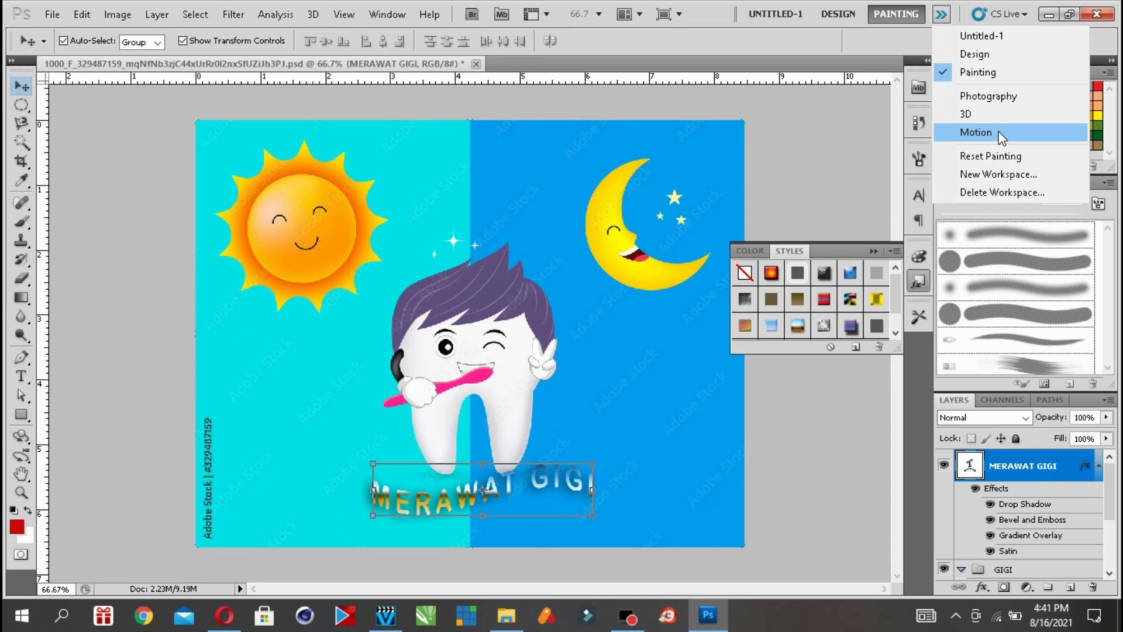
left_click(779, 176)
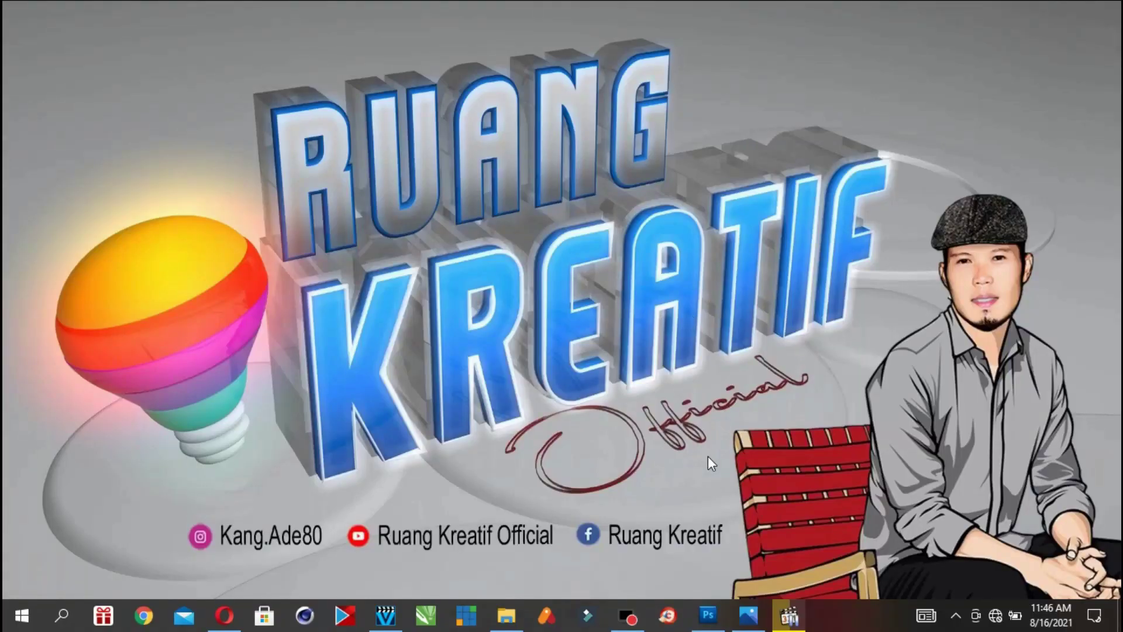
- Switch to the media player, play the Untitled-4.mov animation of the waving boy, and pause it
left_click(788, 611)
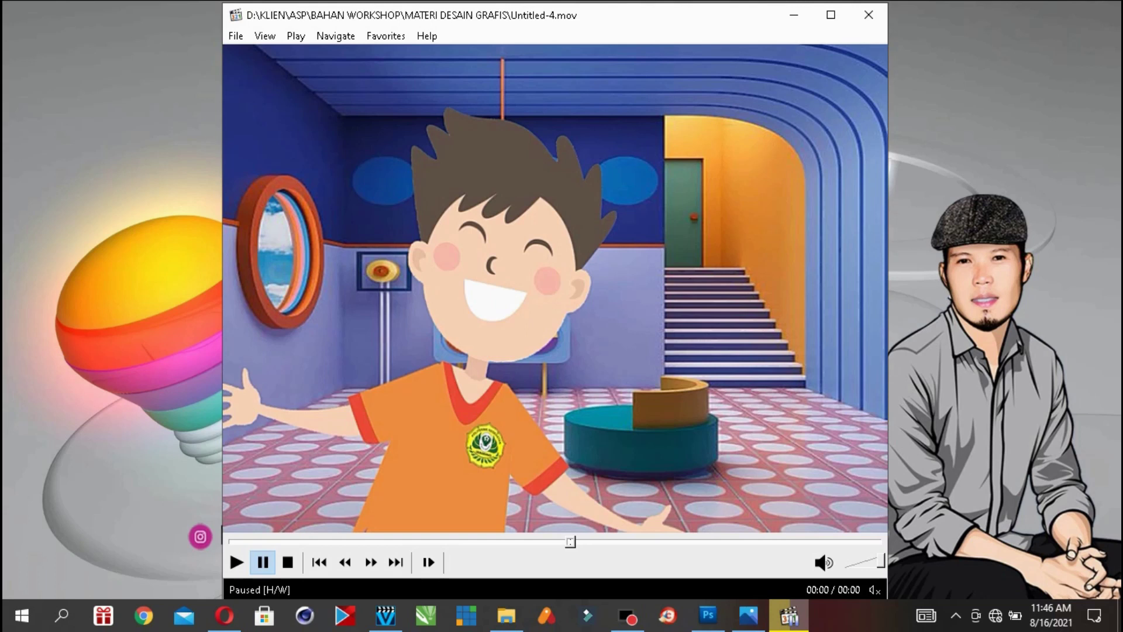
key("space")
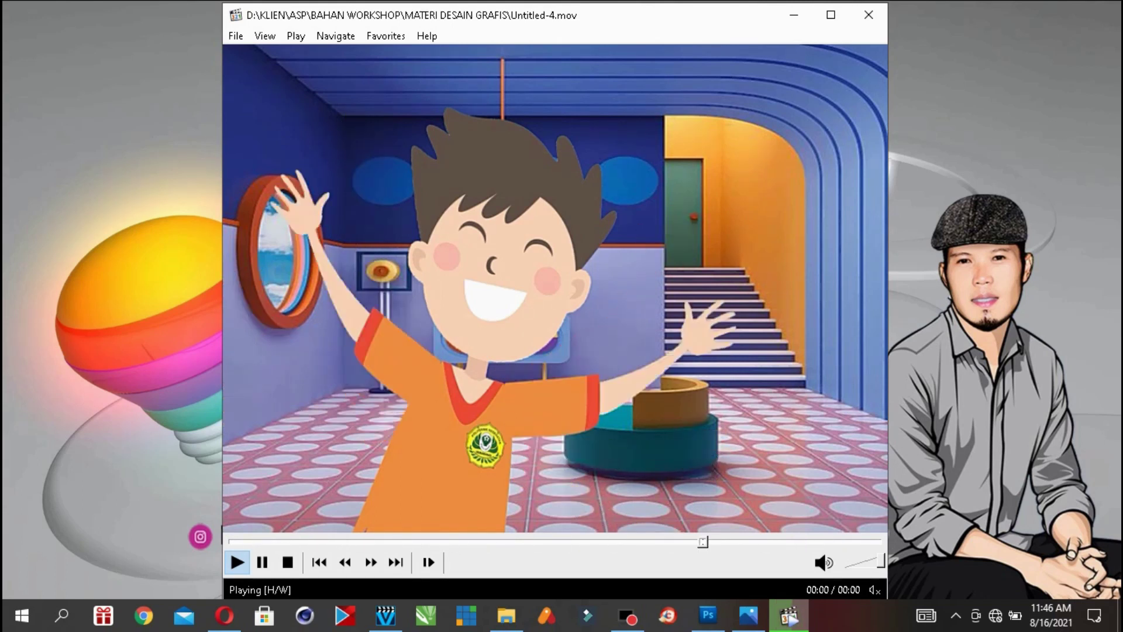
left_click(602, 401)
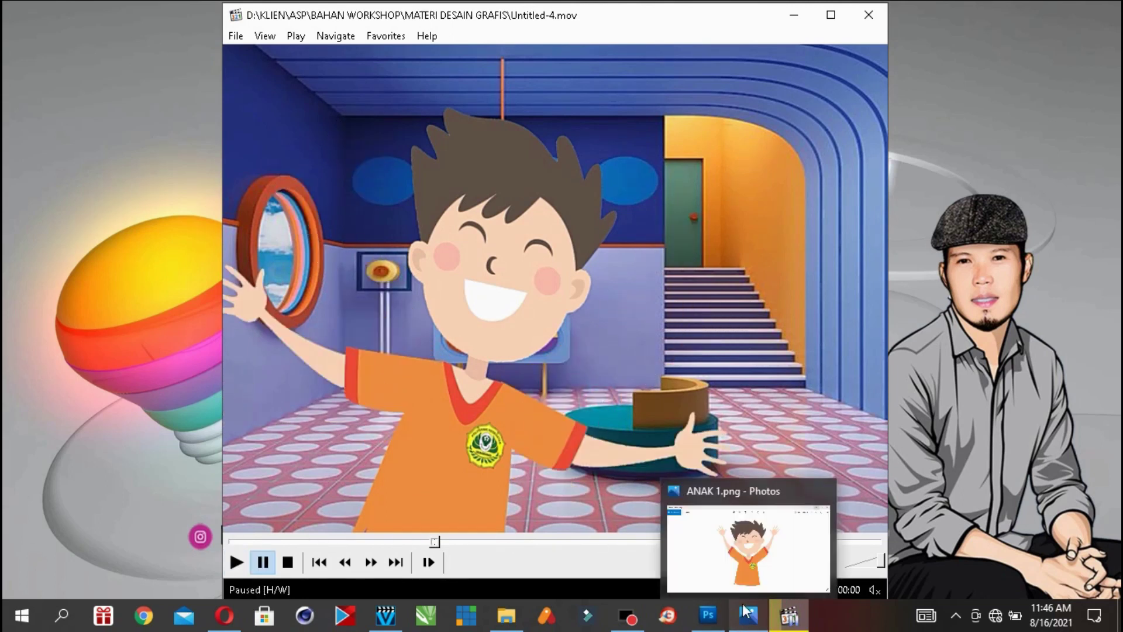
- Switch to Photoshop and play the eight-frame animation in the Untitled-4 document
left_click(700, 617)
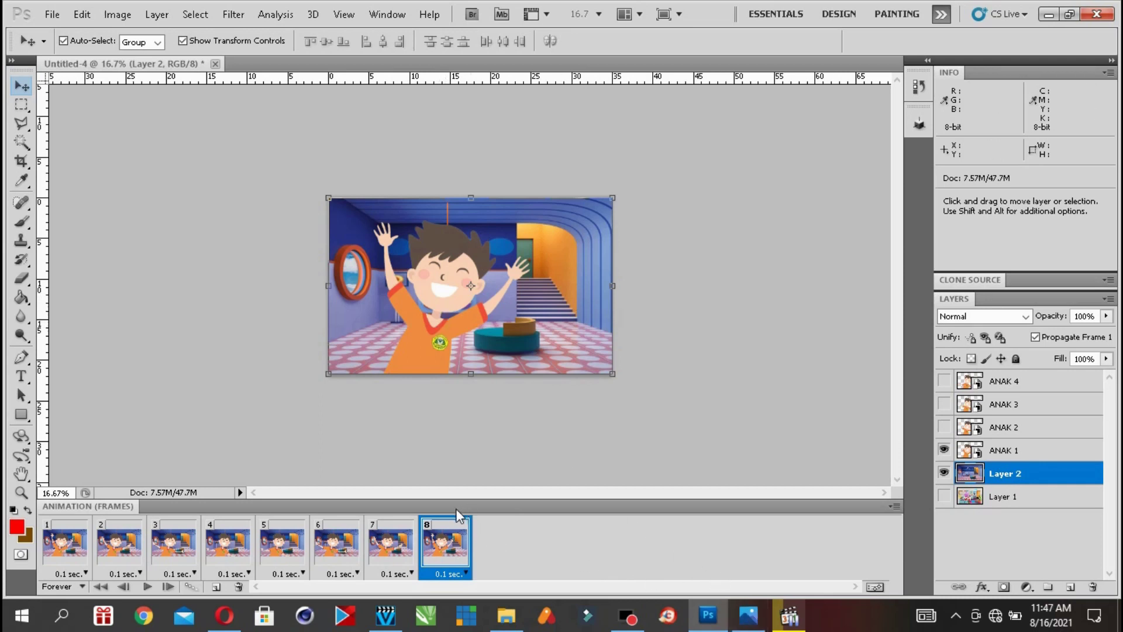
left_click(148, 587)
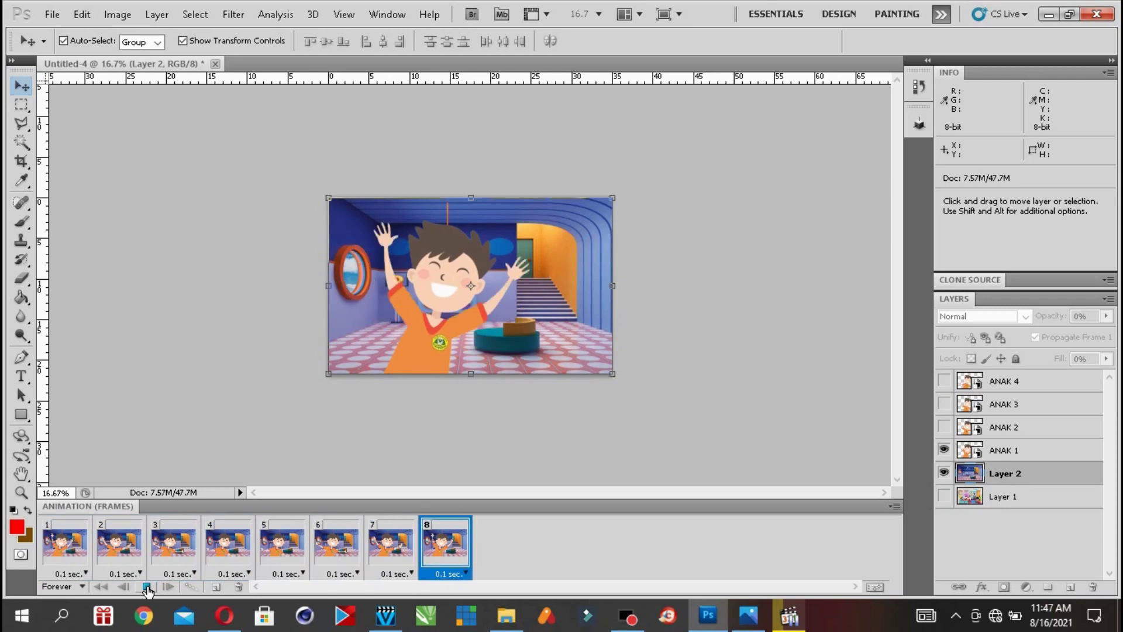
- Stop the animation and examine the boy pose images from ANAK 1.png through BOY02.png in Photos
left_click(147, 587)
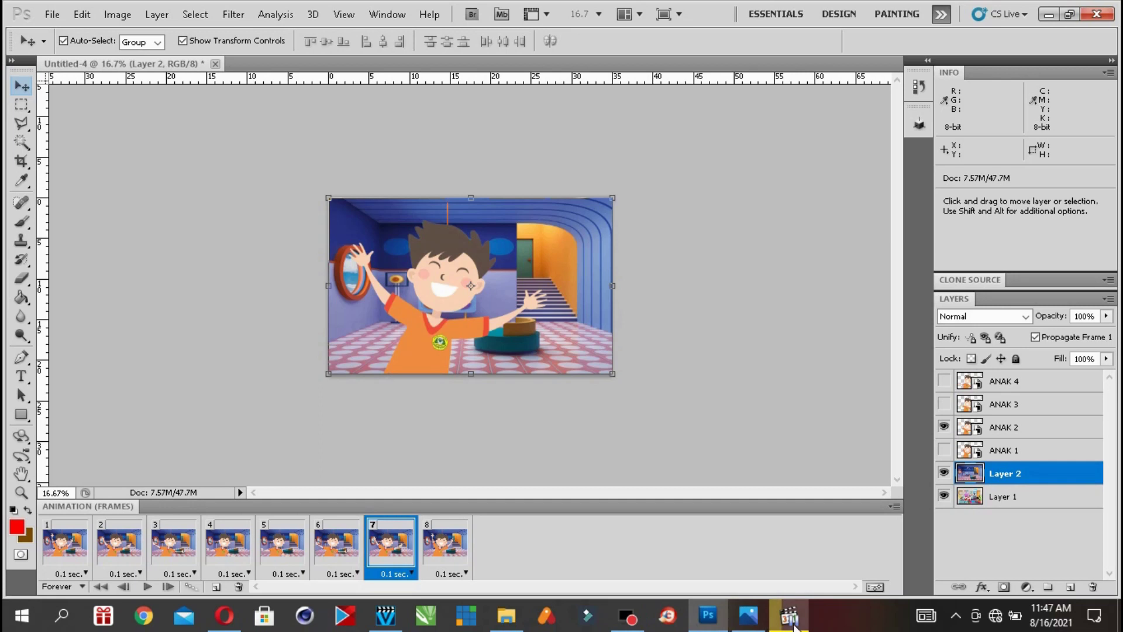
left_click(748, 615)
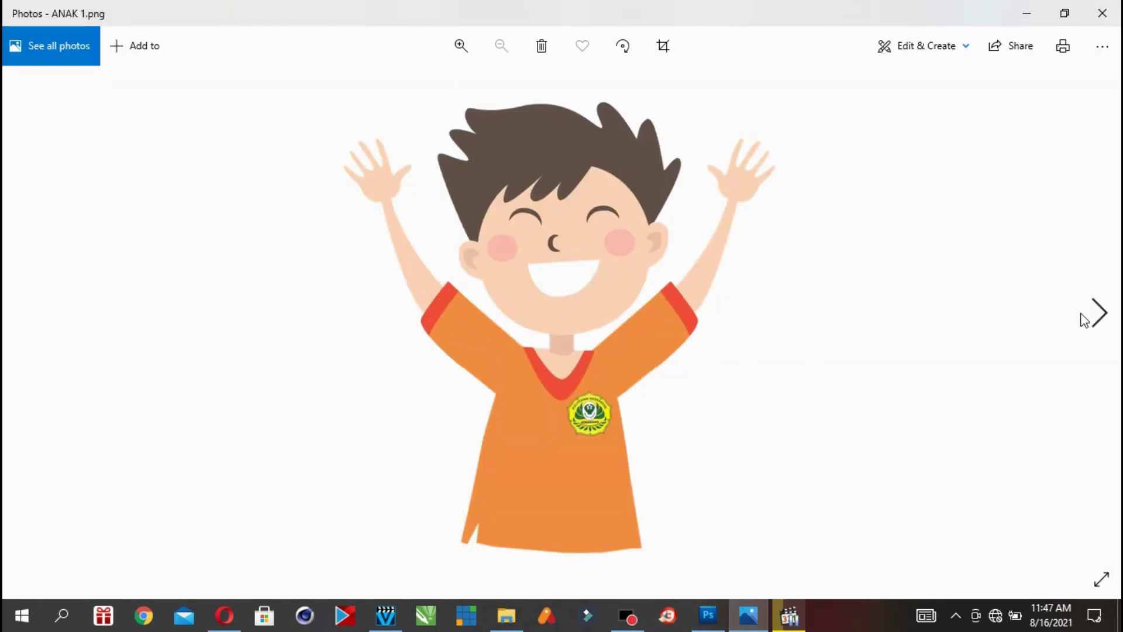
left_click(1092, 329)
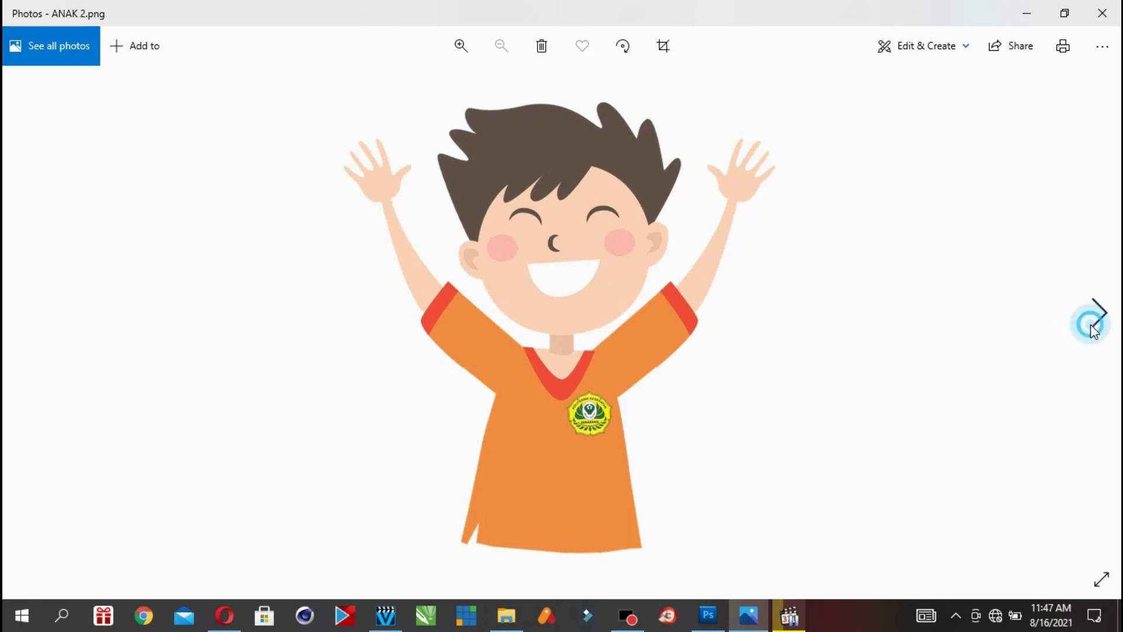
left_click(1093, 329)
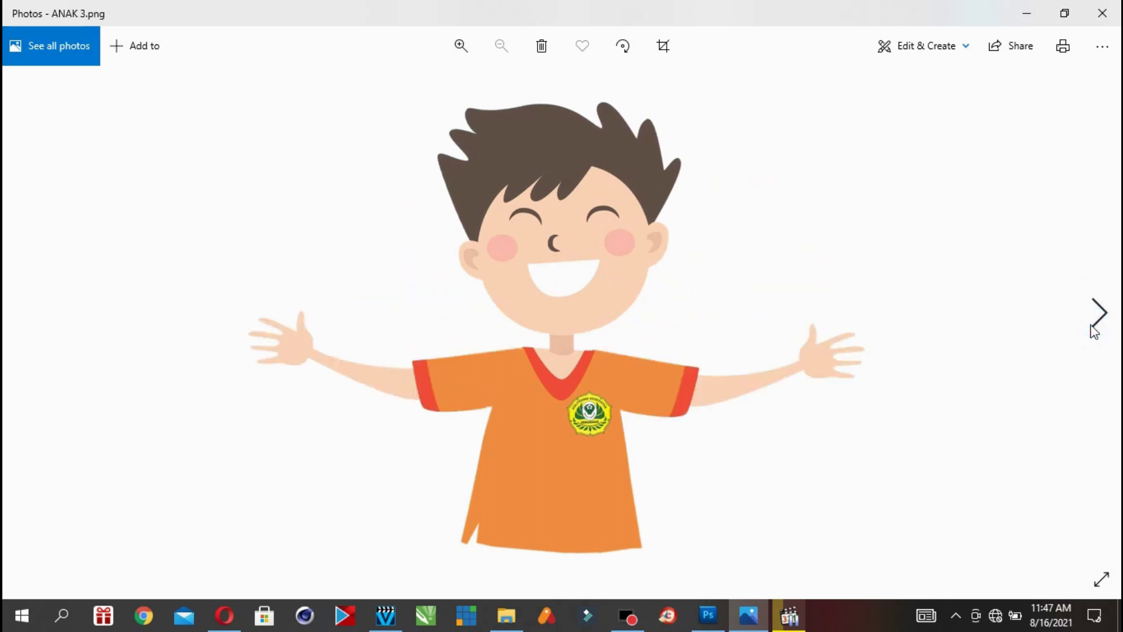
left_click(1095, 327)
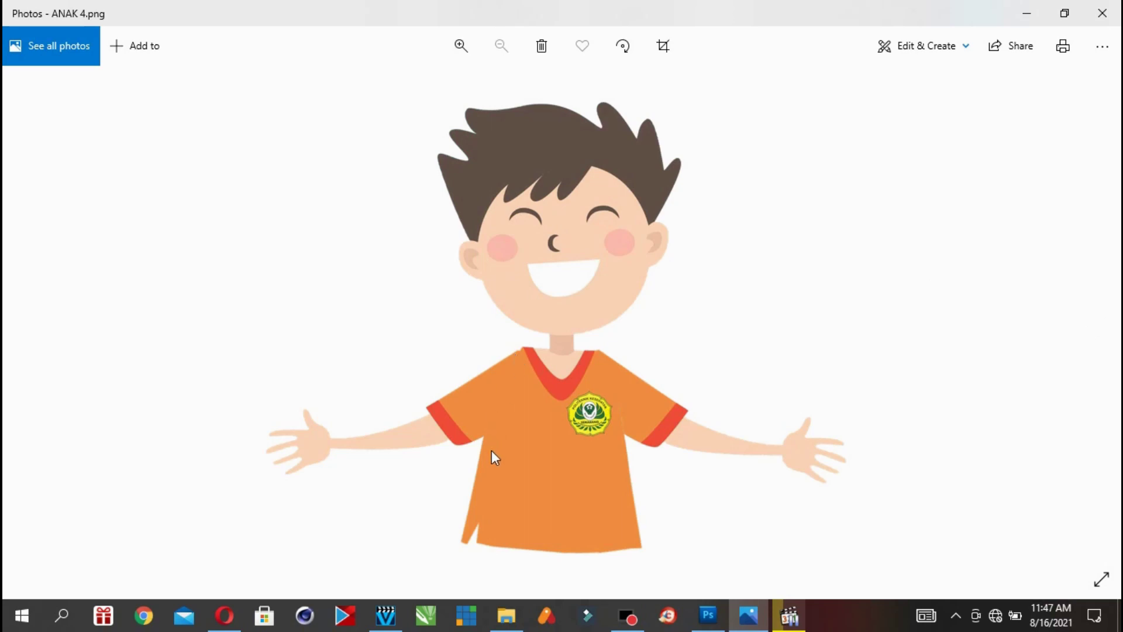
left_click(1095, 314)
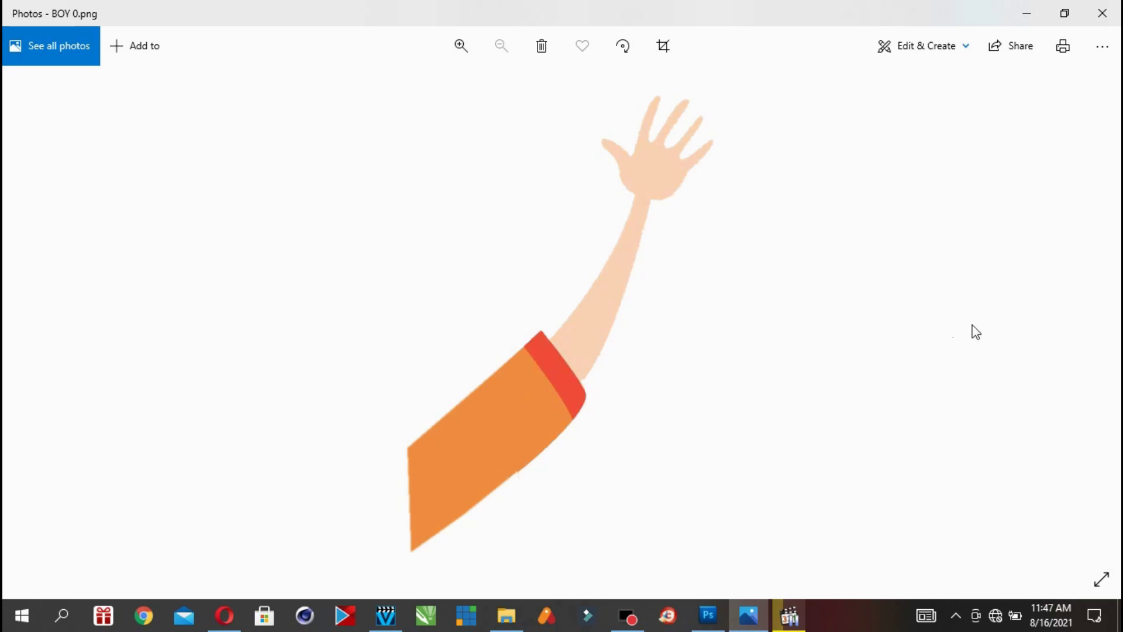
left_click(1092, 319)
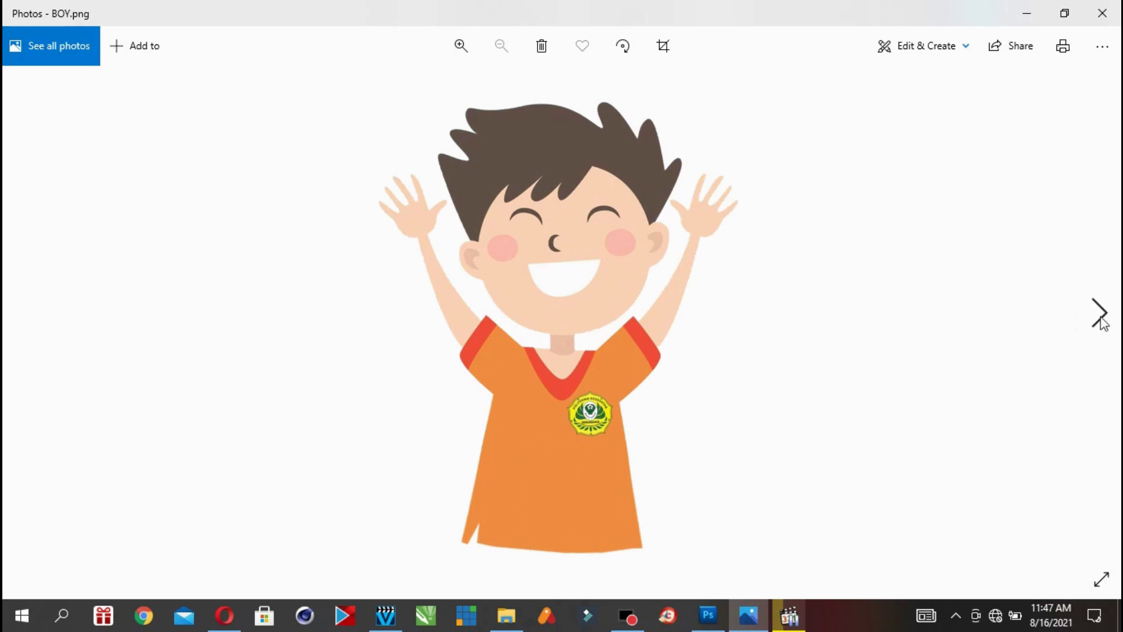
left_click(1094, 319)
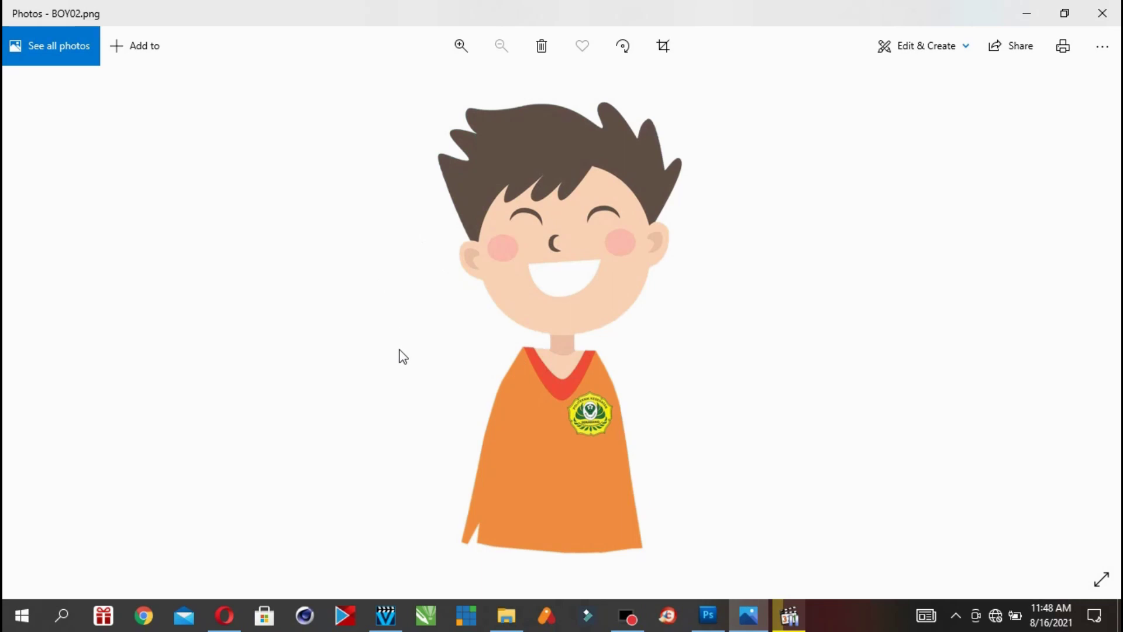
- Page back through the boy images from BOY02.png to ANAK 1.png, comparing the arm poses
left_click(27, 314)
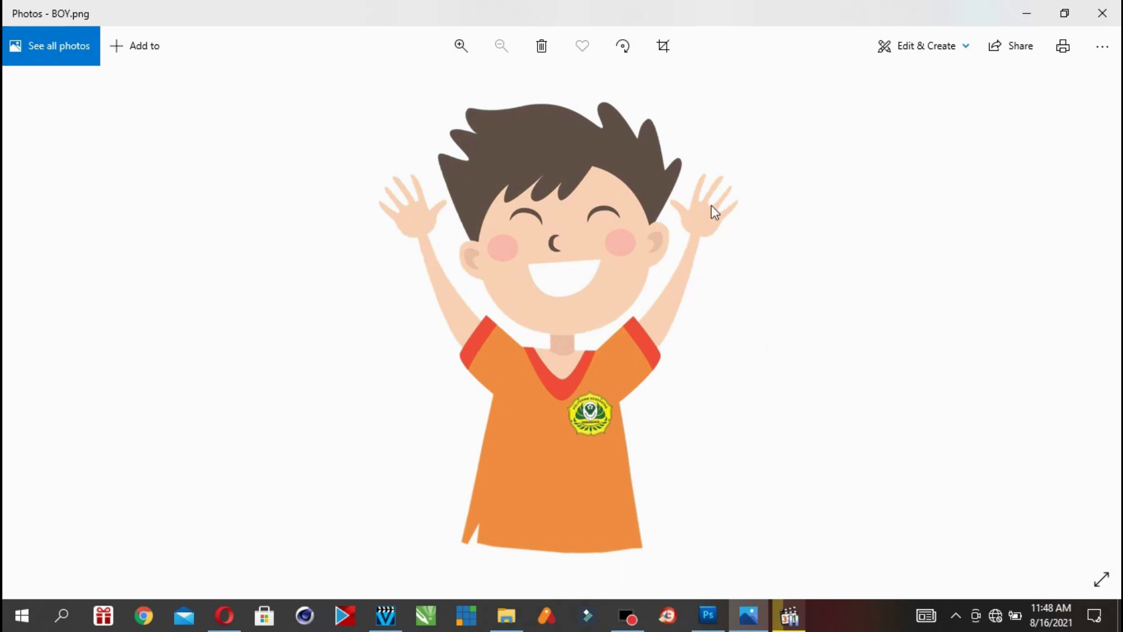
left_click(25, 319)
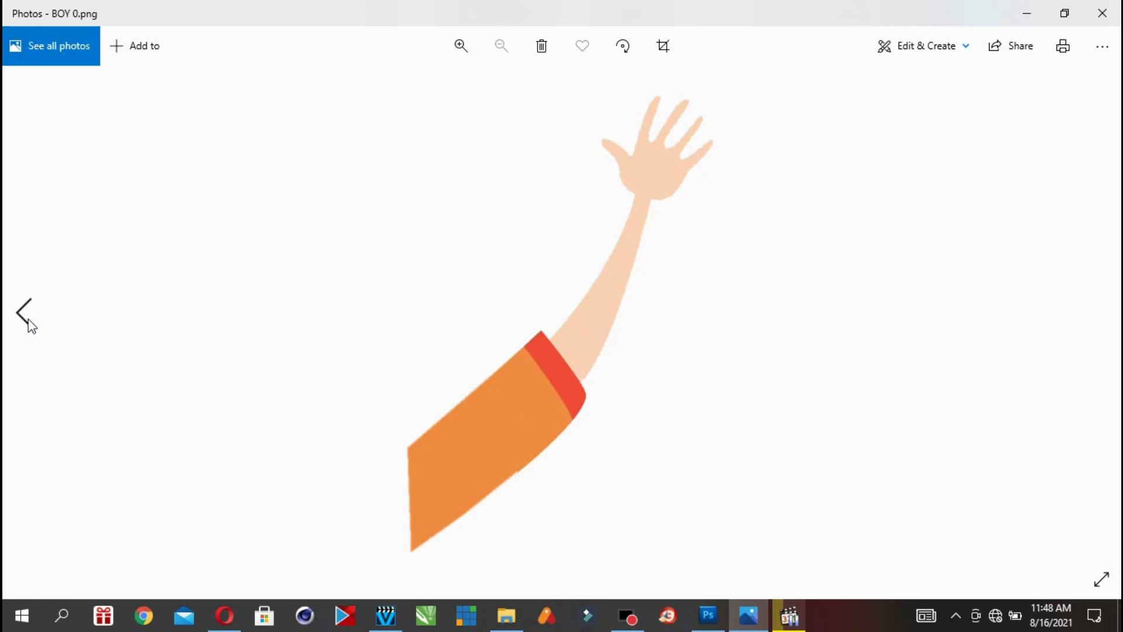
left_click(30, 323)
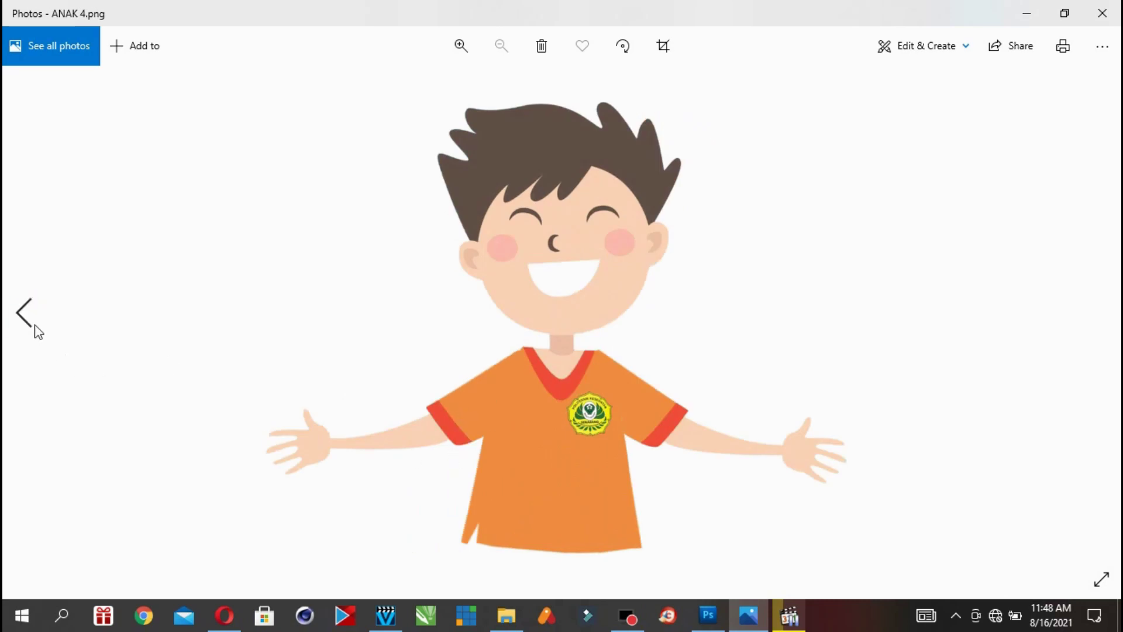
left_click(30, 324)
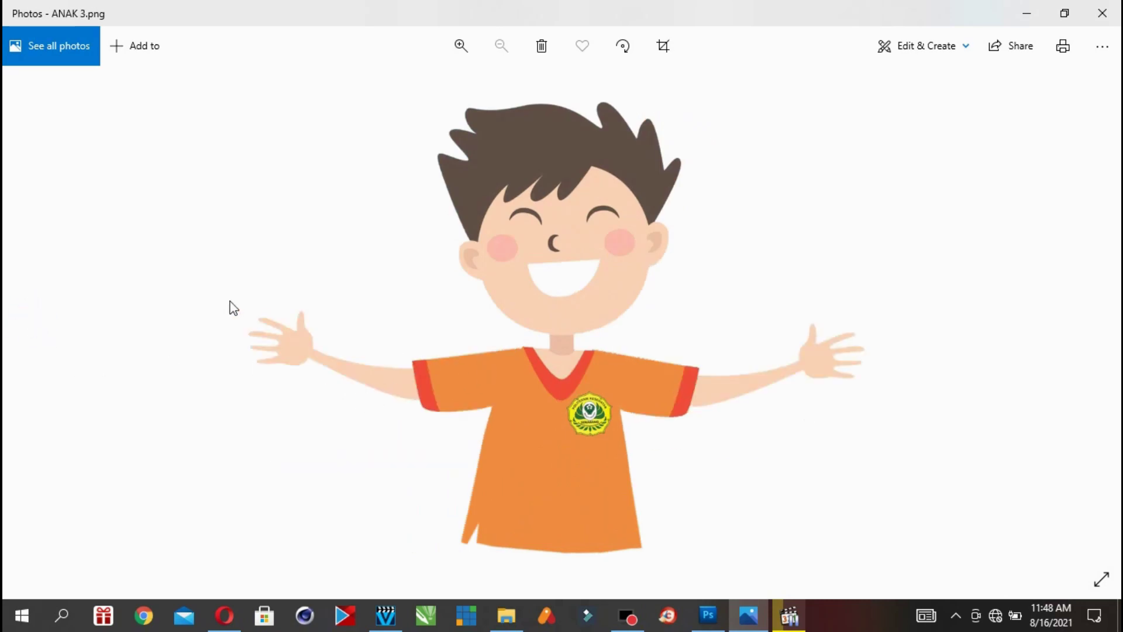
left_click(32, 312)
left_click(37, 310)
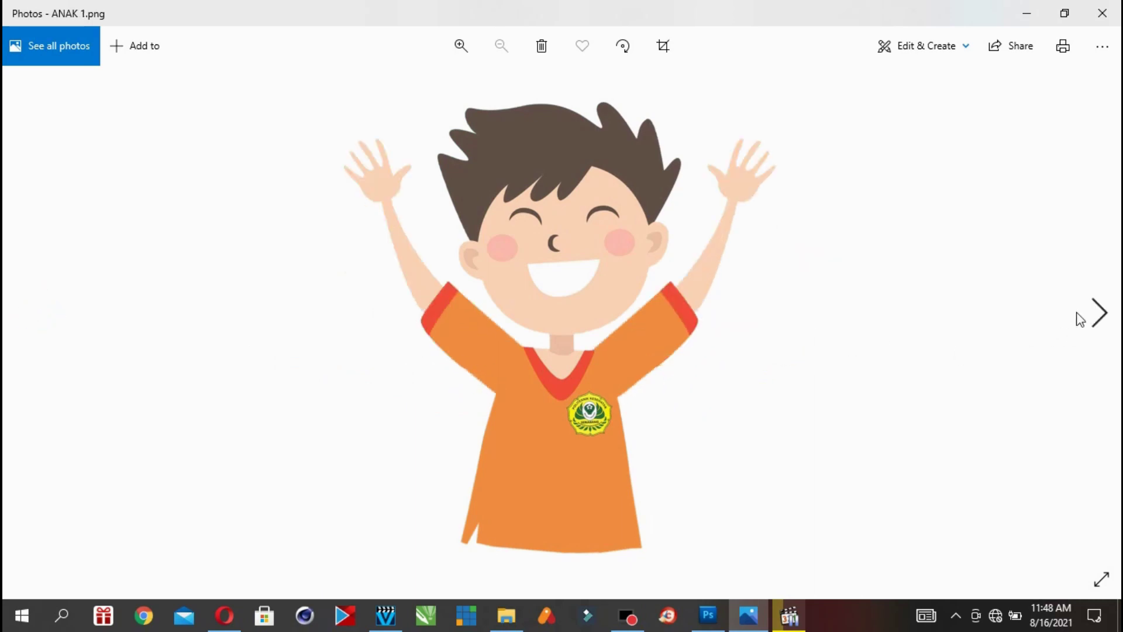
- Switch to Photoshop, play the Untitled-4 frame animation again and stop it
left_click(708, 613)
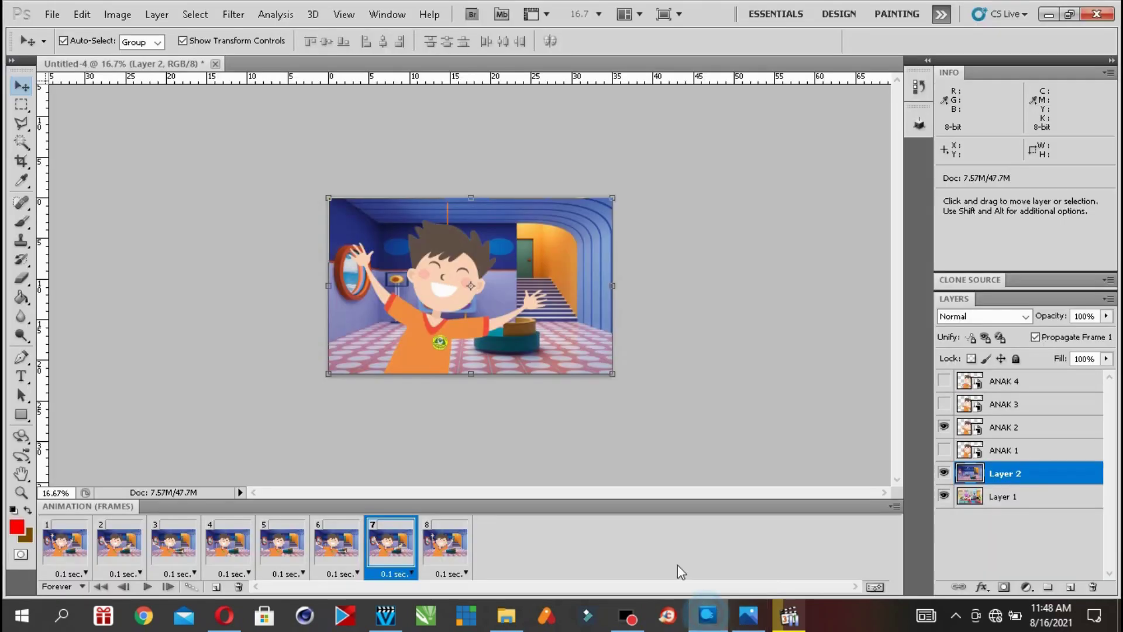
left_click(147, 587)
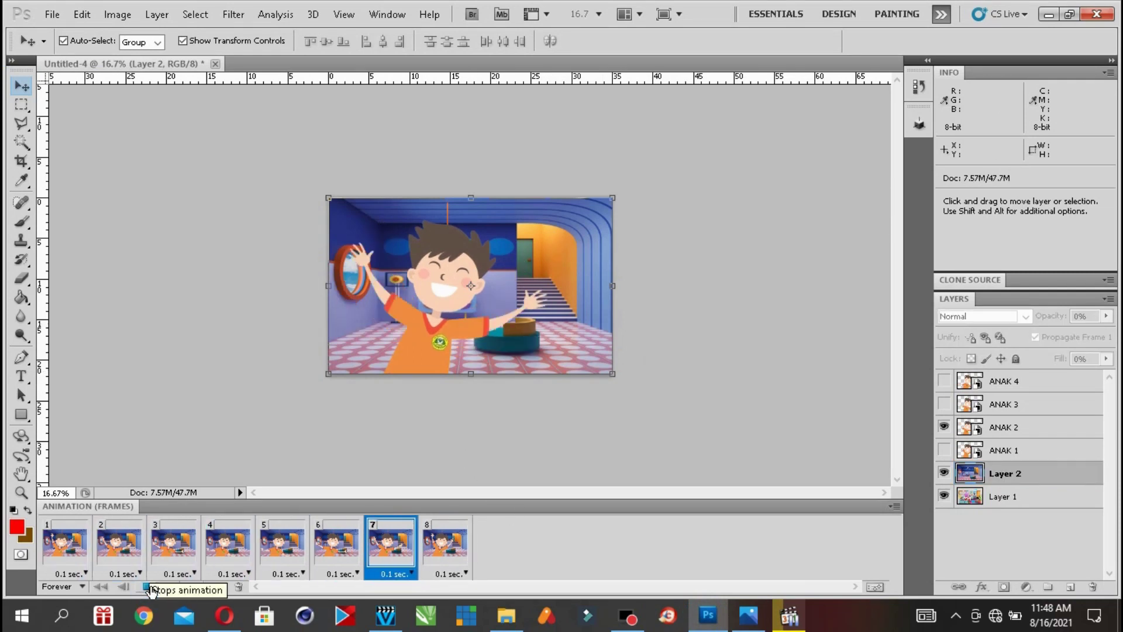
left_click(147, 587)
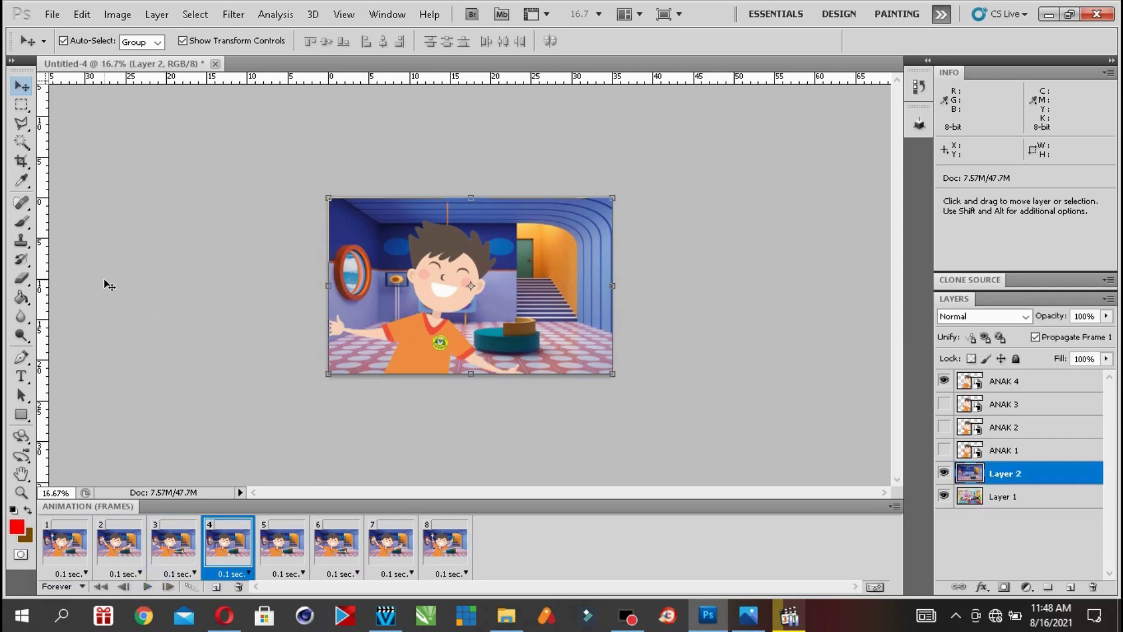
- Create a new RGB document 20 cm wide and 35 cm high at 150 pixels/inch with a white background
left_click(52, 14)
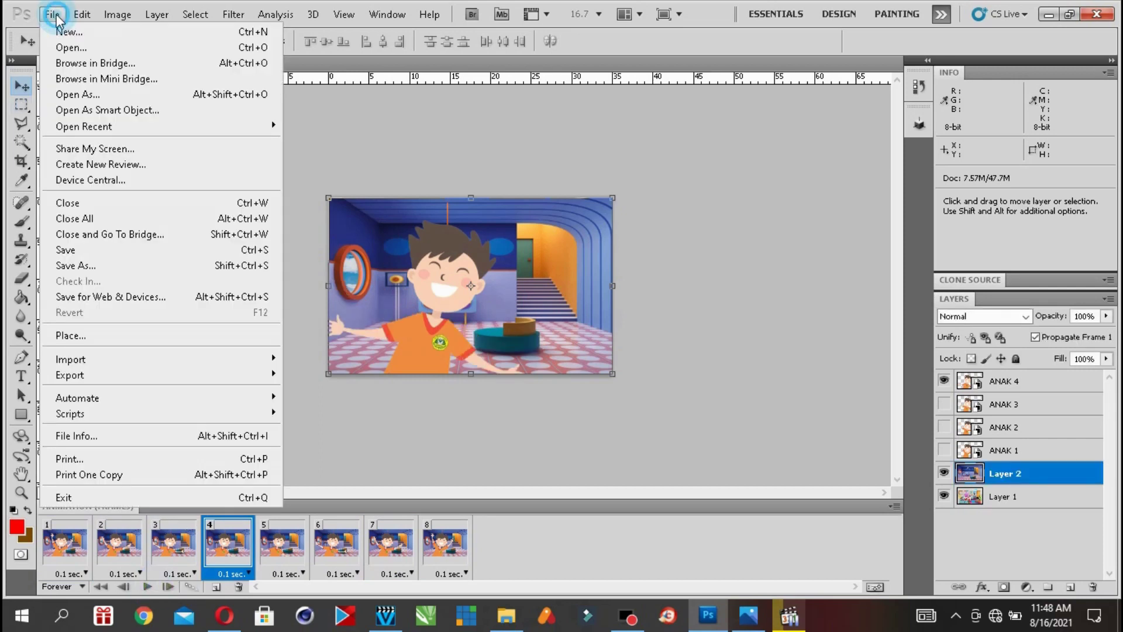
left_click(64, 35)
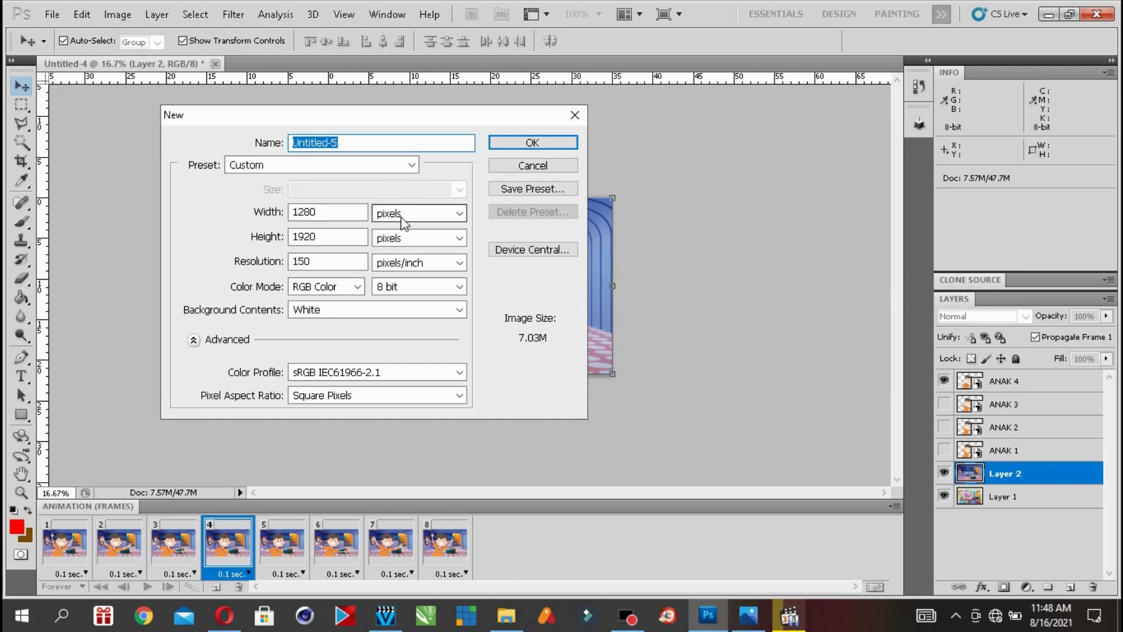
left_click(402, 219)
left_click(404, 253)
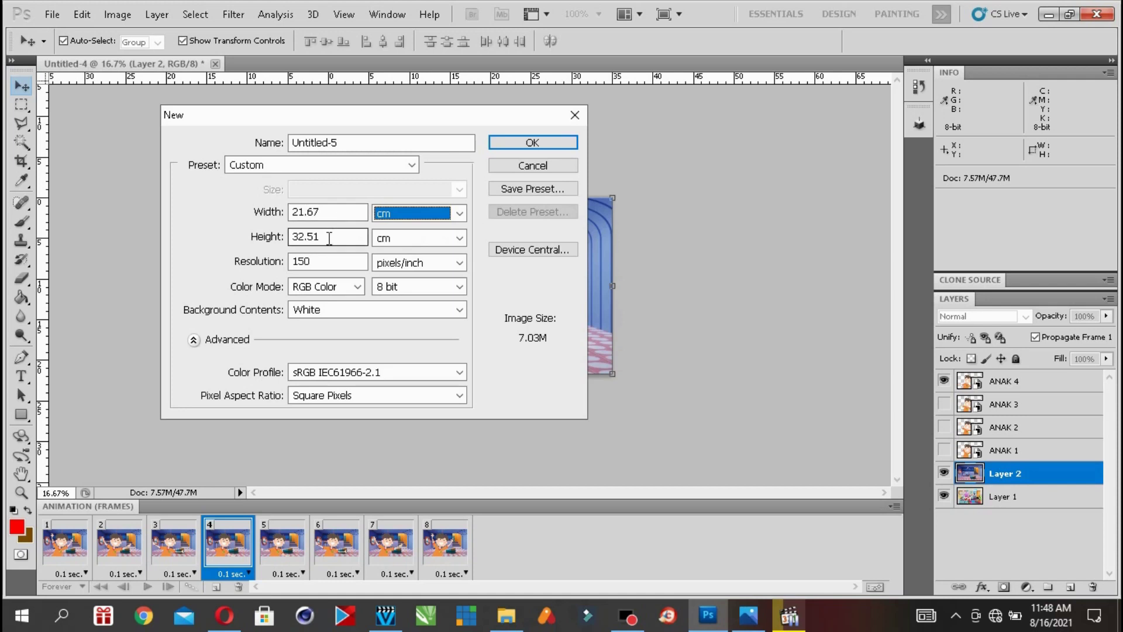
left_click_drag(338, 210, 252, 221)
type("20")
left_click_drag(339, 236, 298, 237)
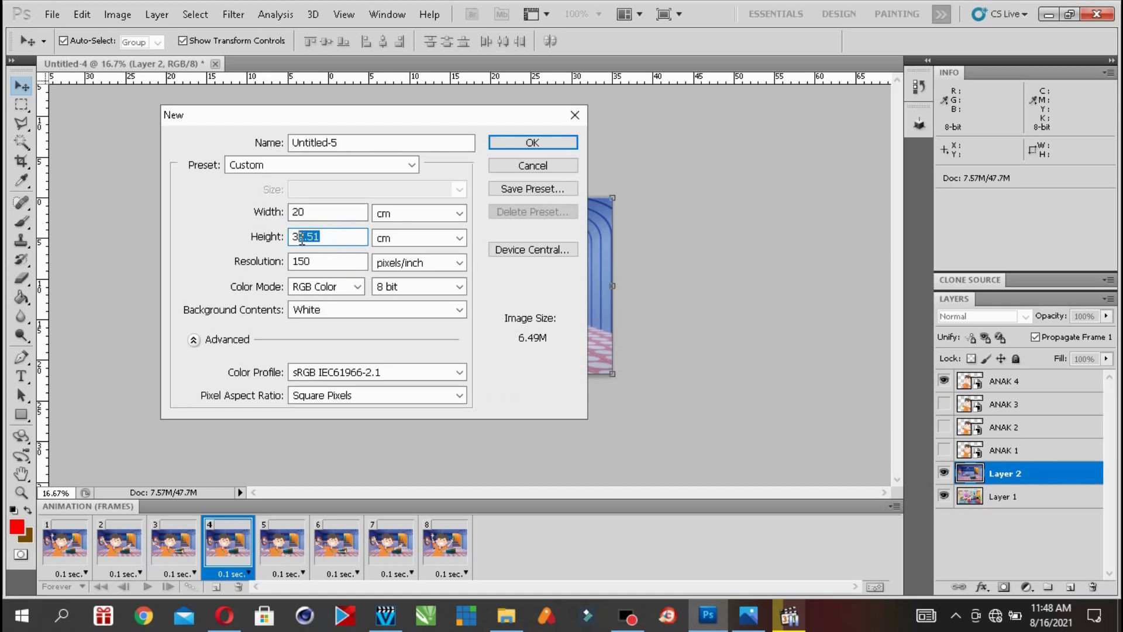
type("5")
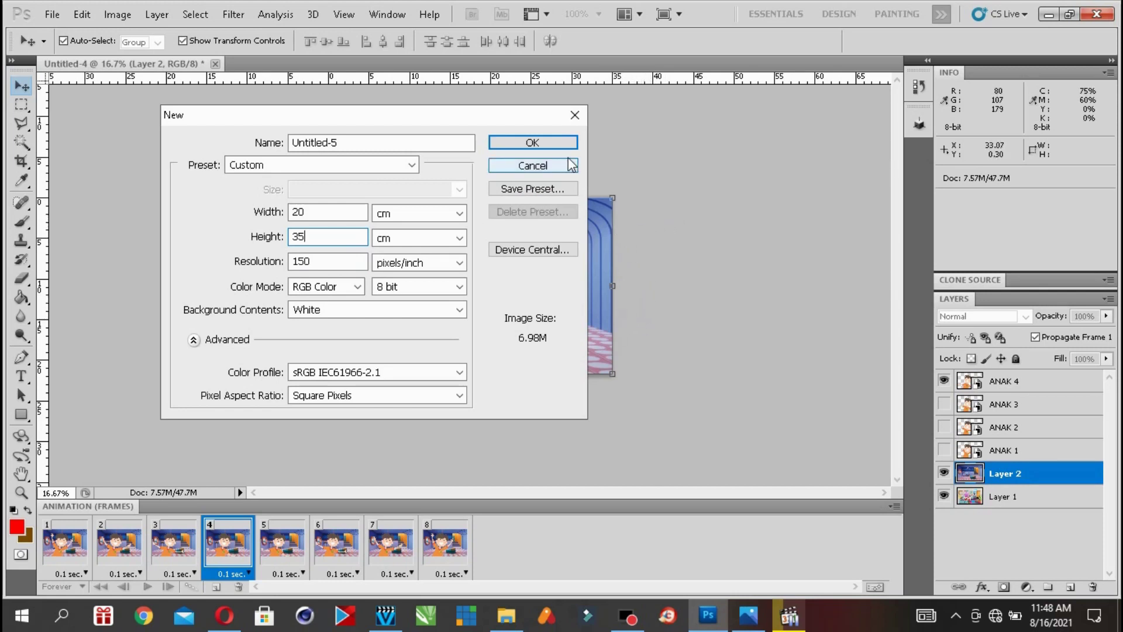
left_click(547, 142)
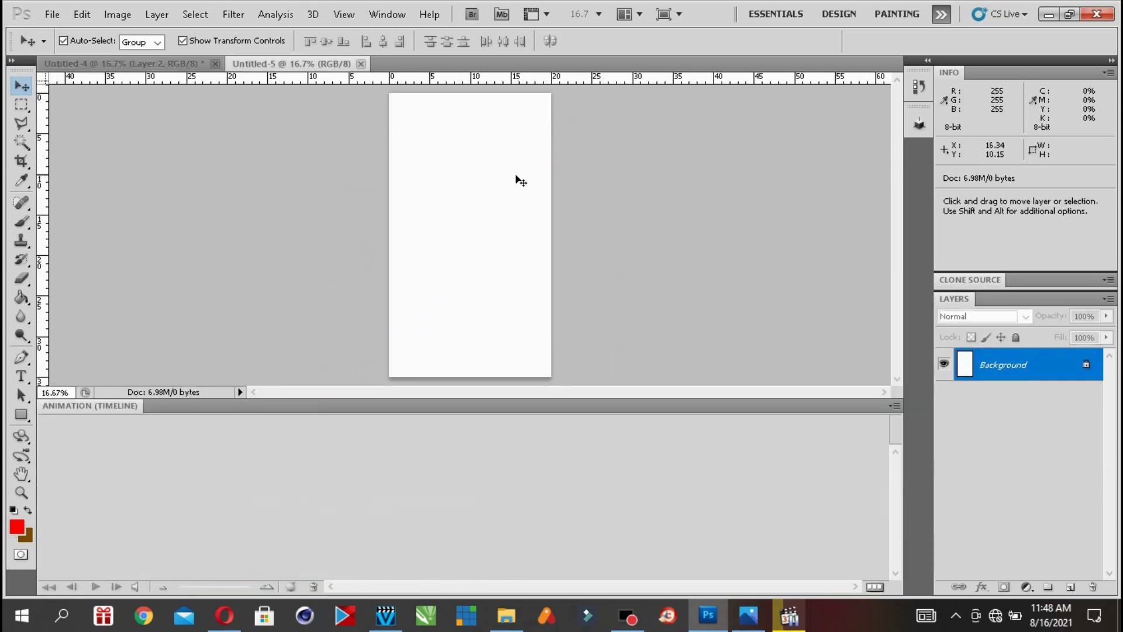
- Rotate the blank Untitled-5 canvas 90° clockwise to landscape orientation
left_click(118, 15)
mouse_move(149, 171)
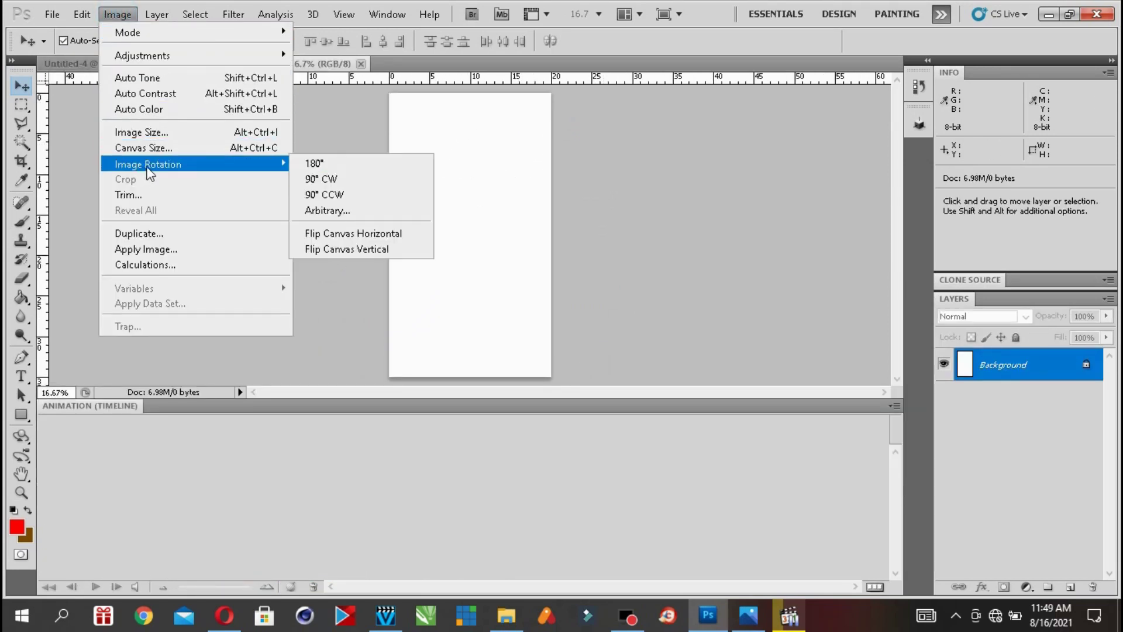
left_click(319, 179)
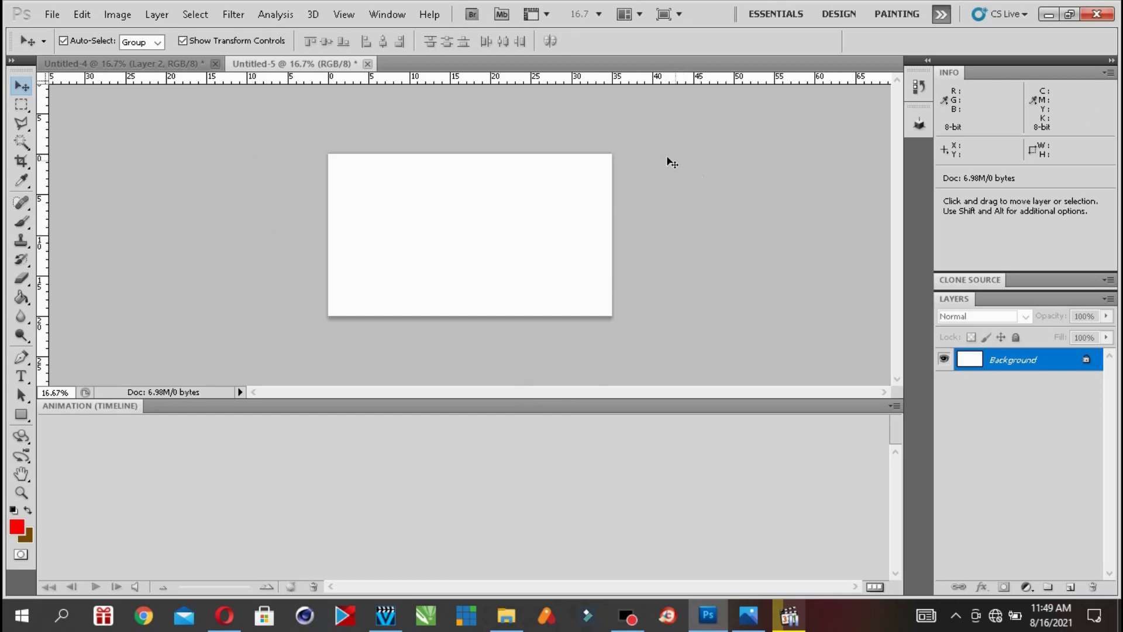
left_click(52, 14)
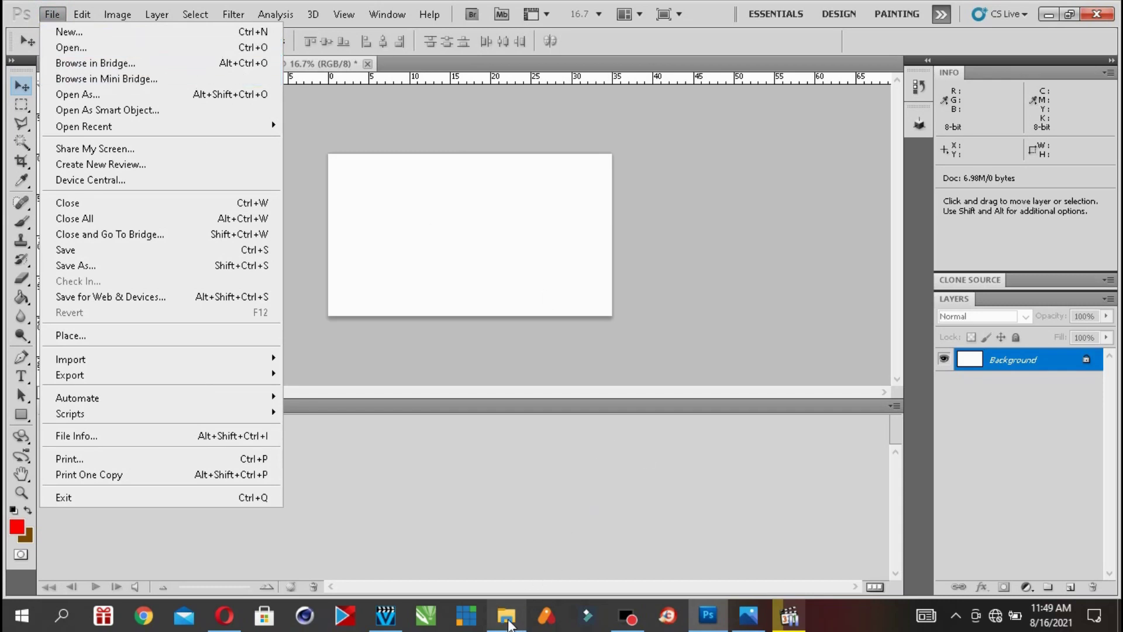
left_click(197, 52)
left_click(444, 349)
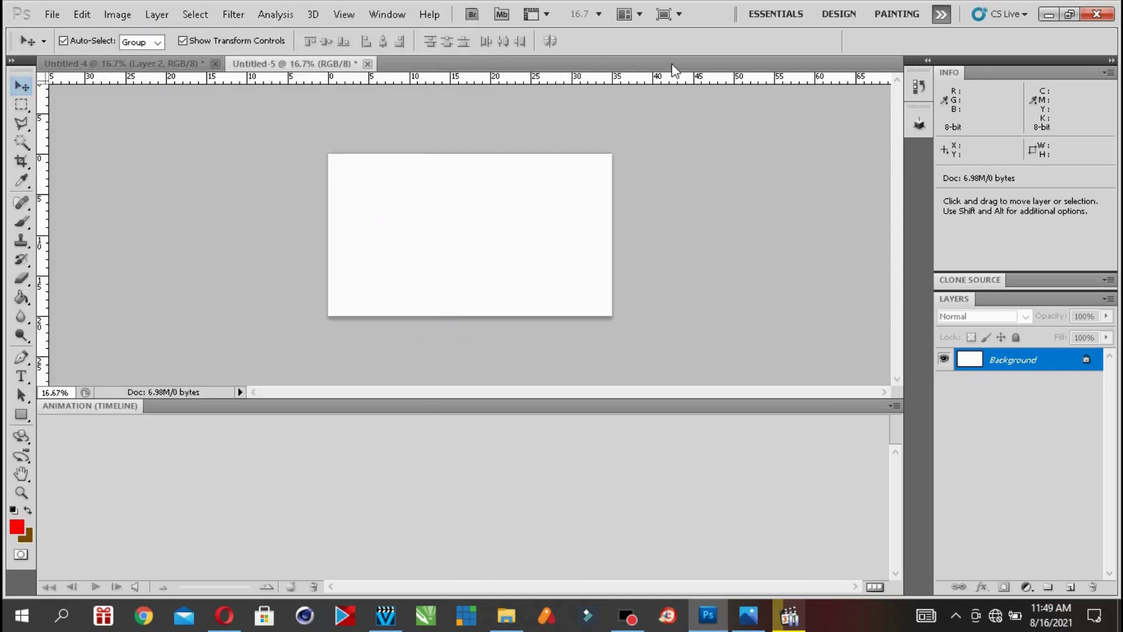
- Place the blue room background image from the MATERI DESAIN GRAFIS folder into the Untitled-5 document
left_click(520, 612)
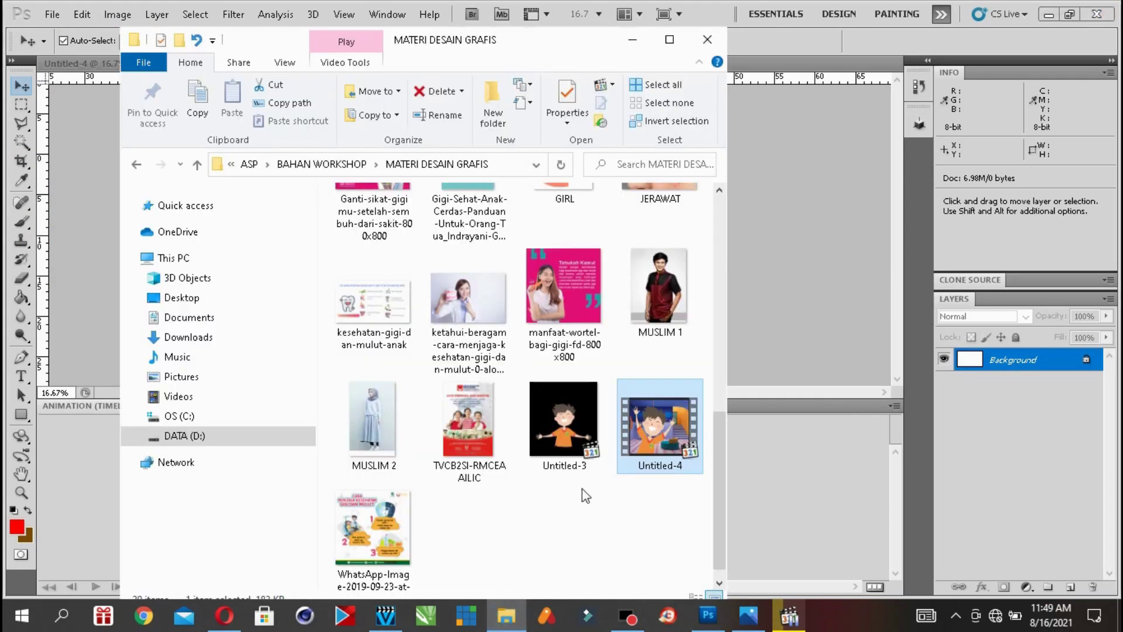
left_click_drag(718, 513, 731, 301)
left_click(563, 233)
left_click(782, 261)
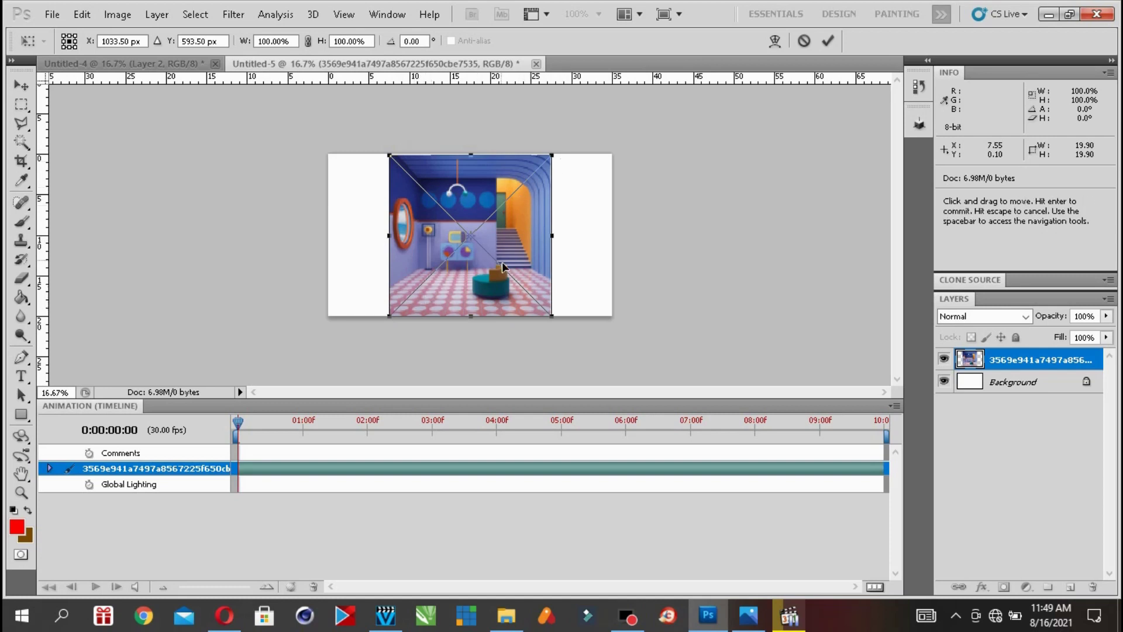
key("Return")
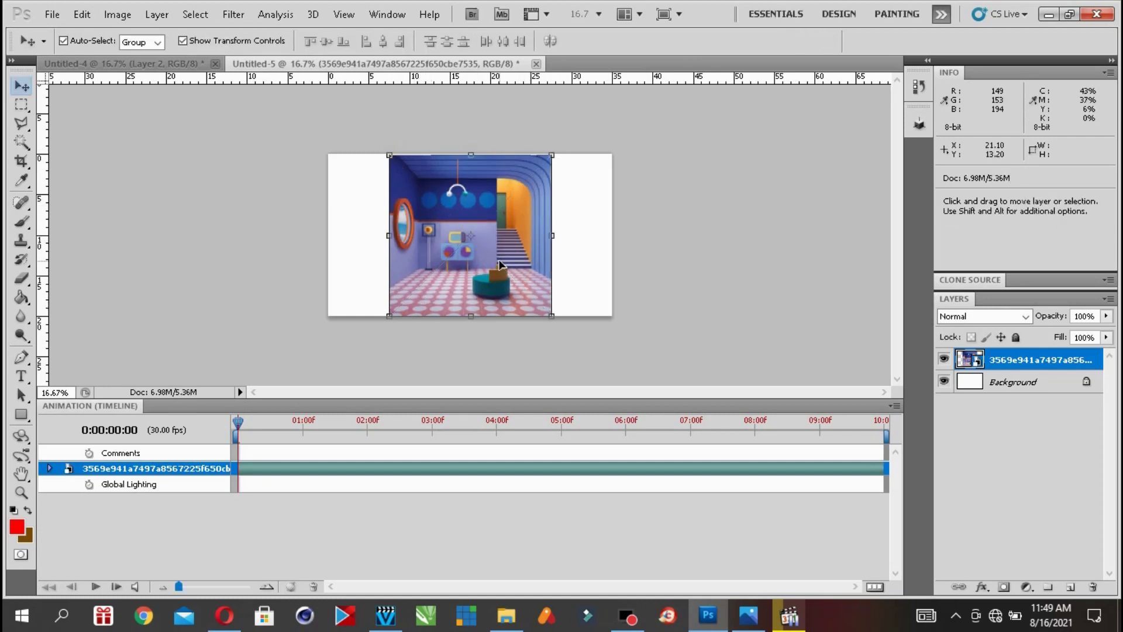
- Stretch the room image horizontally on both sides to the full 35 cm canvas width
left_click_drag(389, 235, 328, 237)
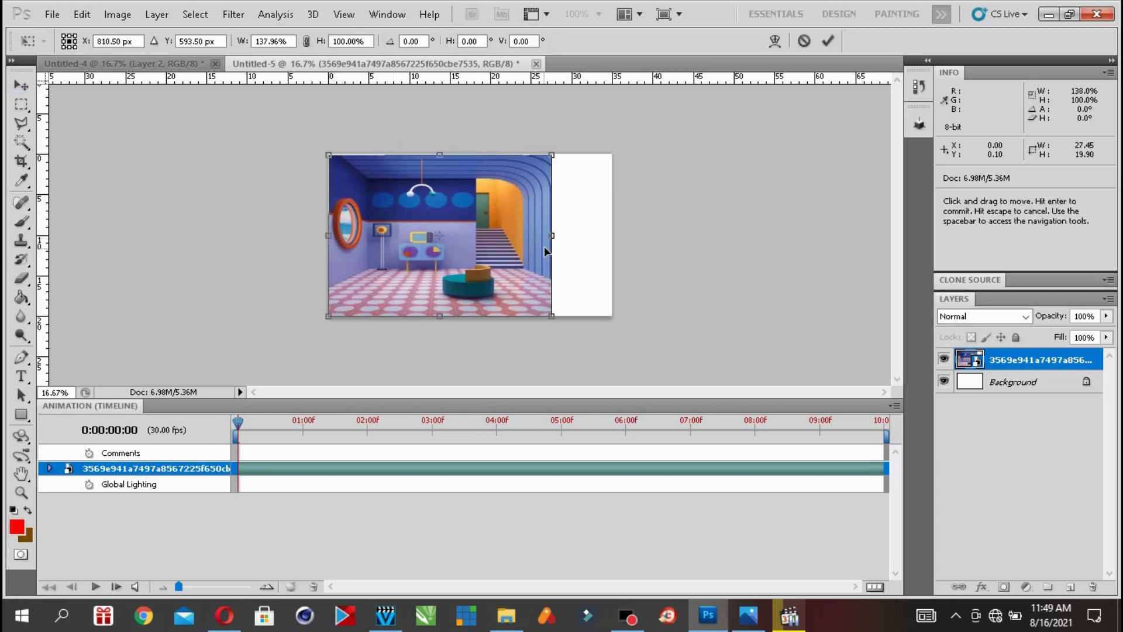
left_click_drag(553, 236, 614, 234)
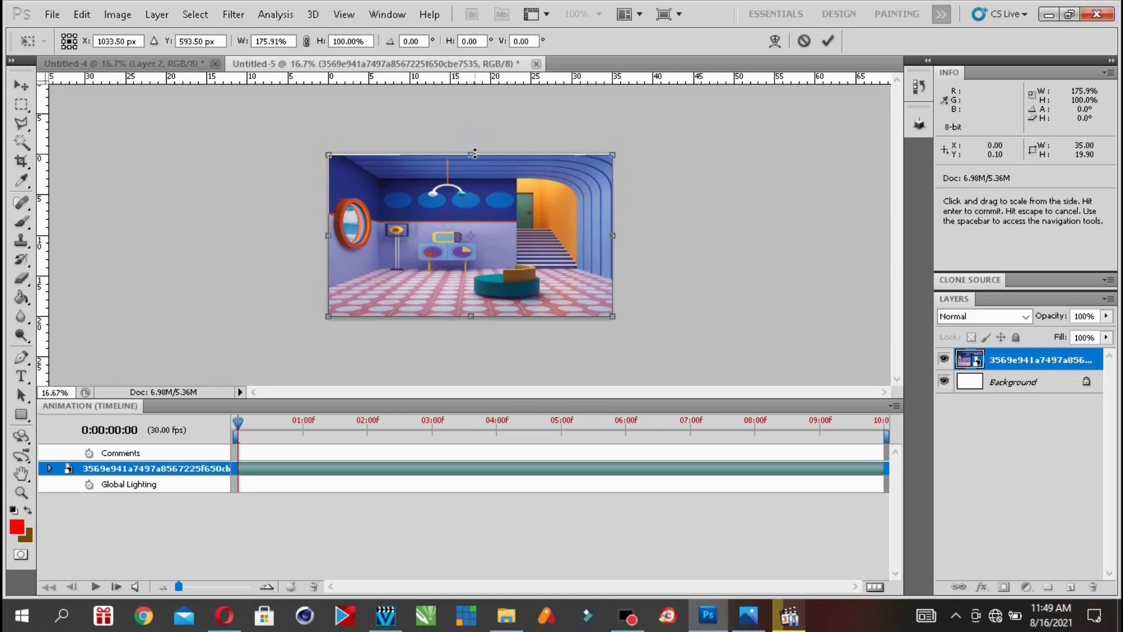
key("Return")
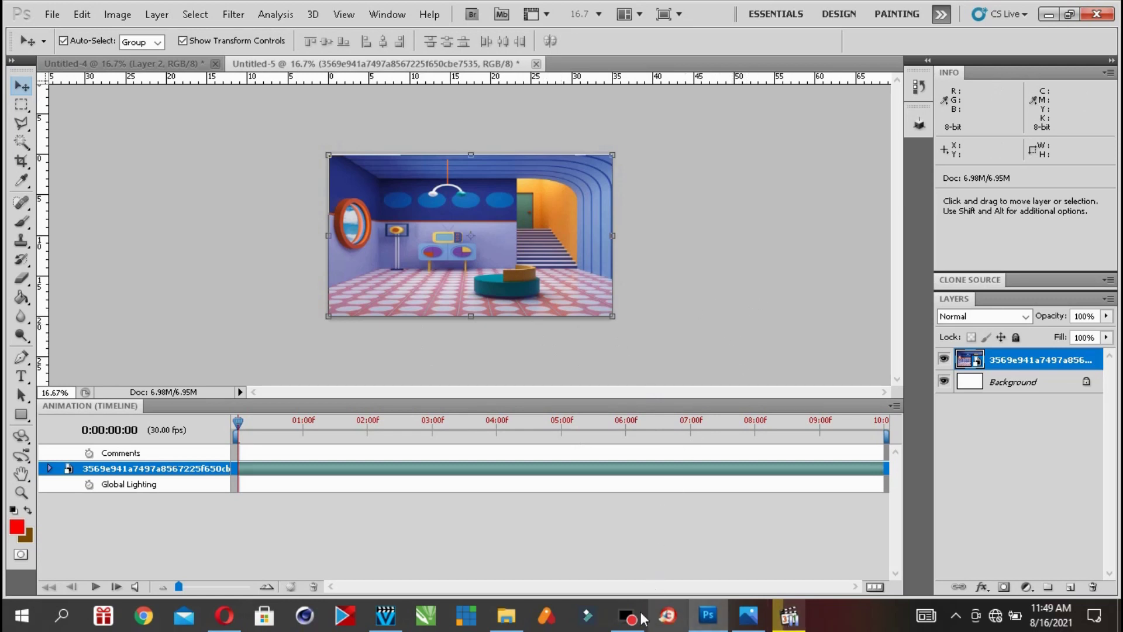
- Place the ANAK 1, ANAK 2, ANAK 3 and ANAK 4 images from the MATERI DESAIN GRAFIS folder into the Untitled-5 document
left_click(507, 615)
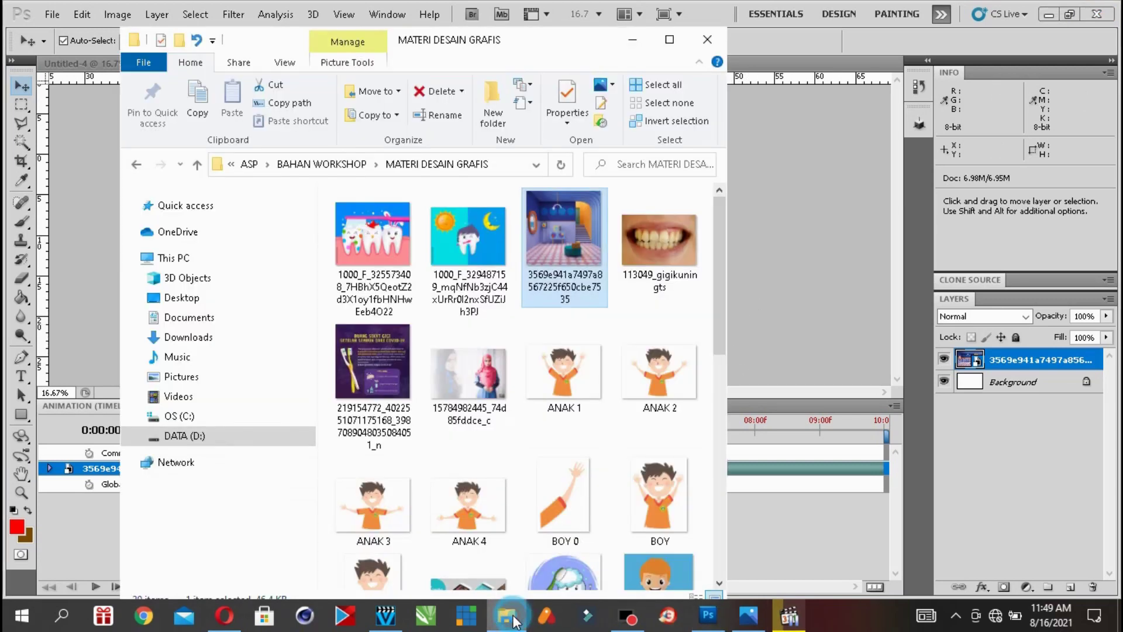
left_click(579, 384)
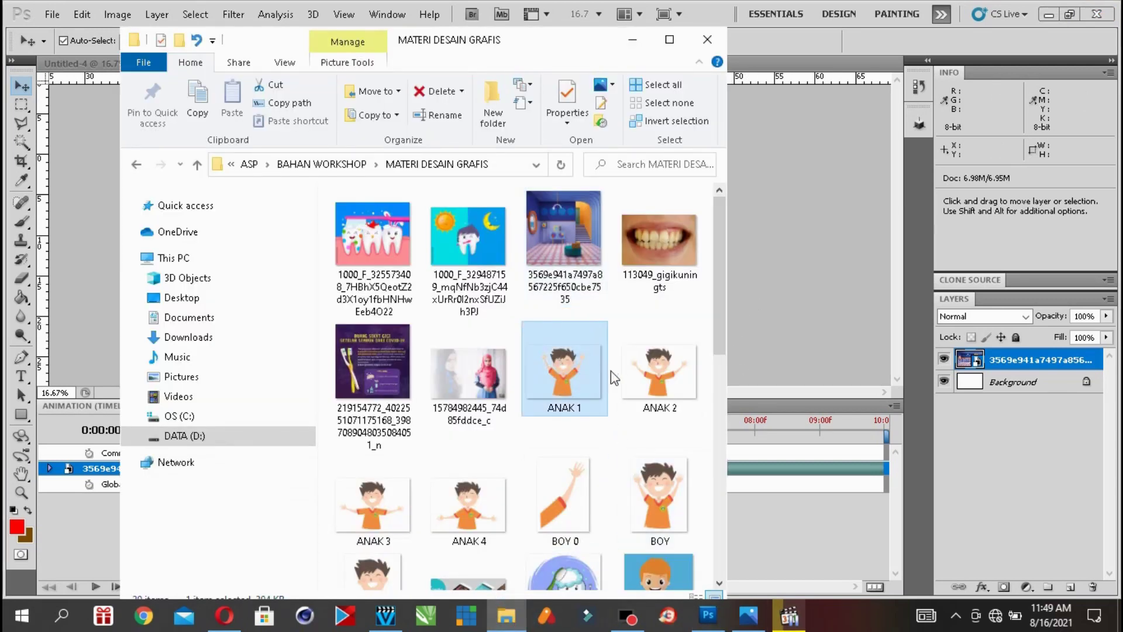
left_click(650, 367, "ctrl")
left_click(374, 503, "ctrl")
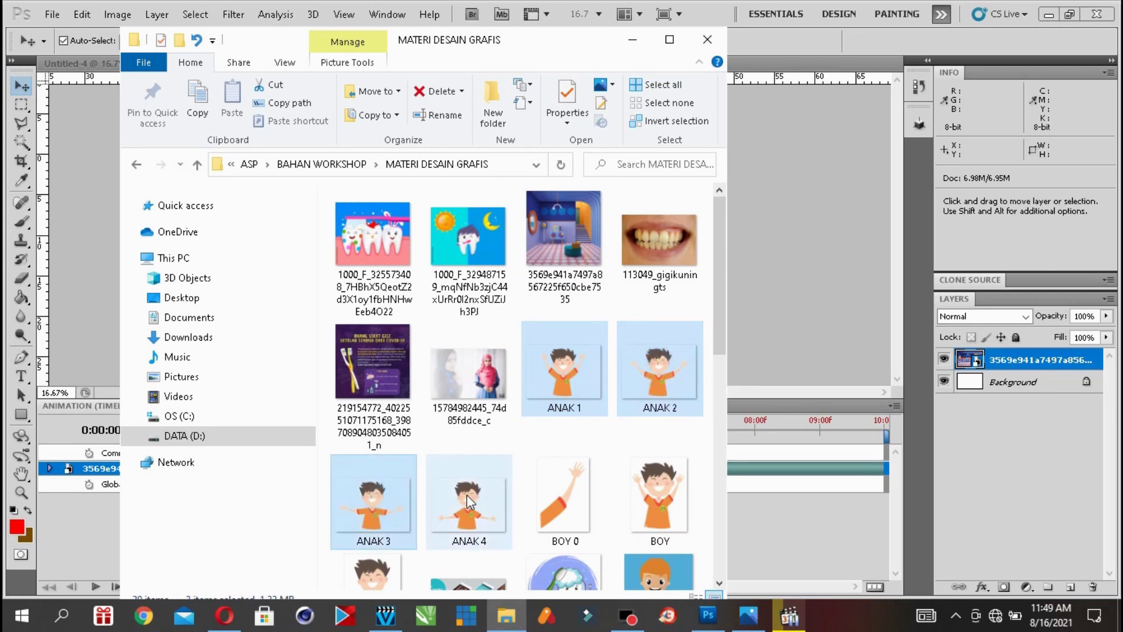
left_click(466, 494, "ctrl")
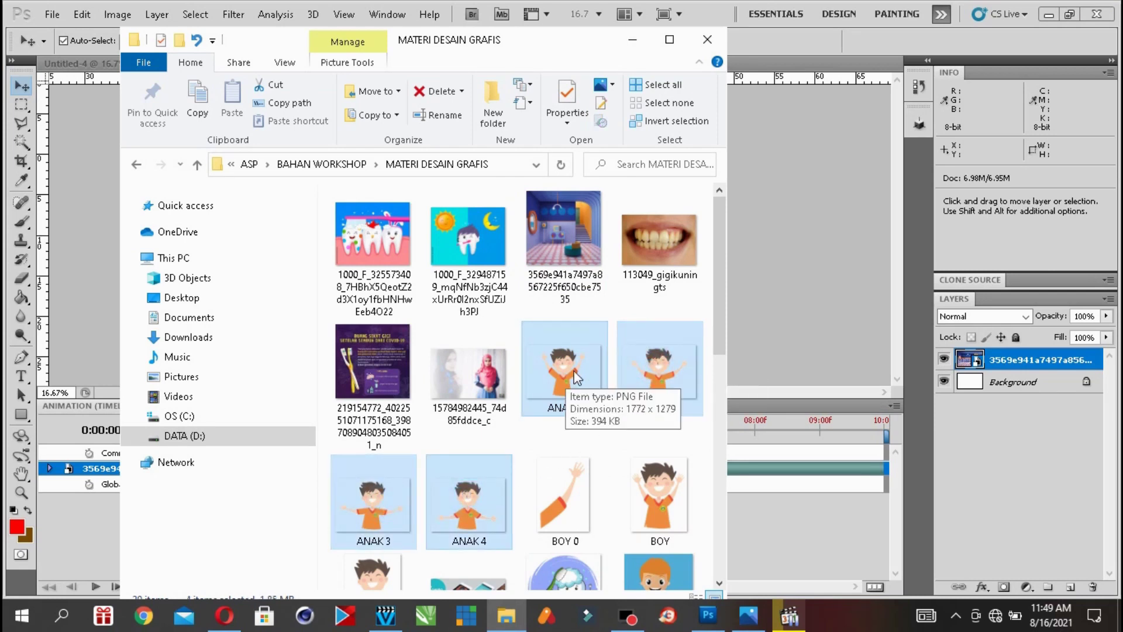
left_click_drag(568, 383, 757, 318)
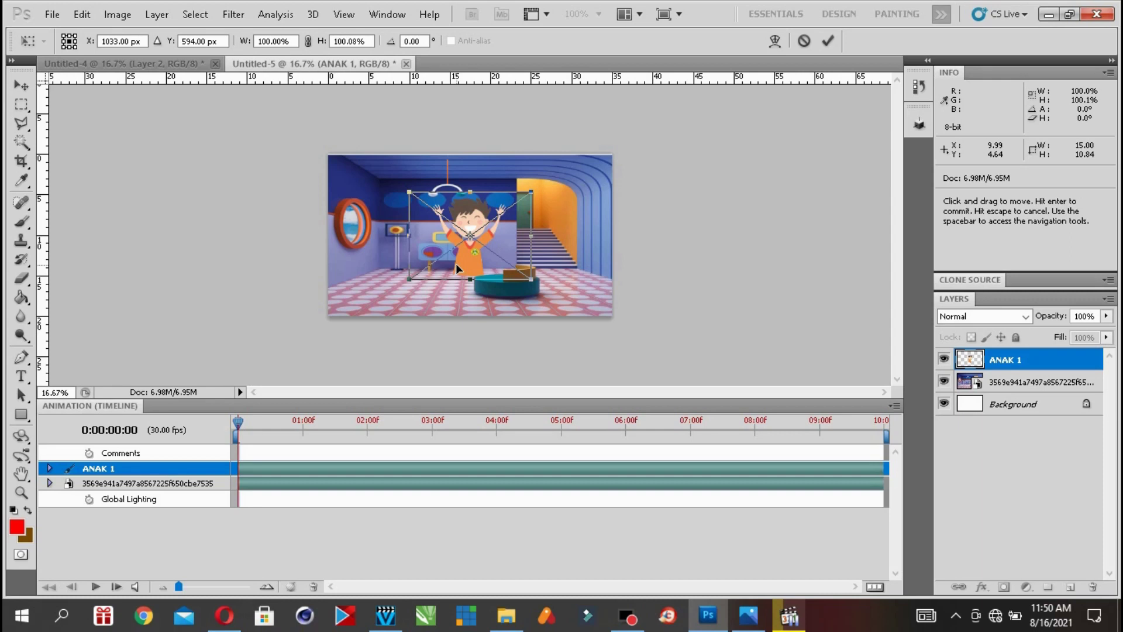
key("Return")
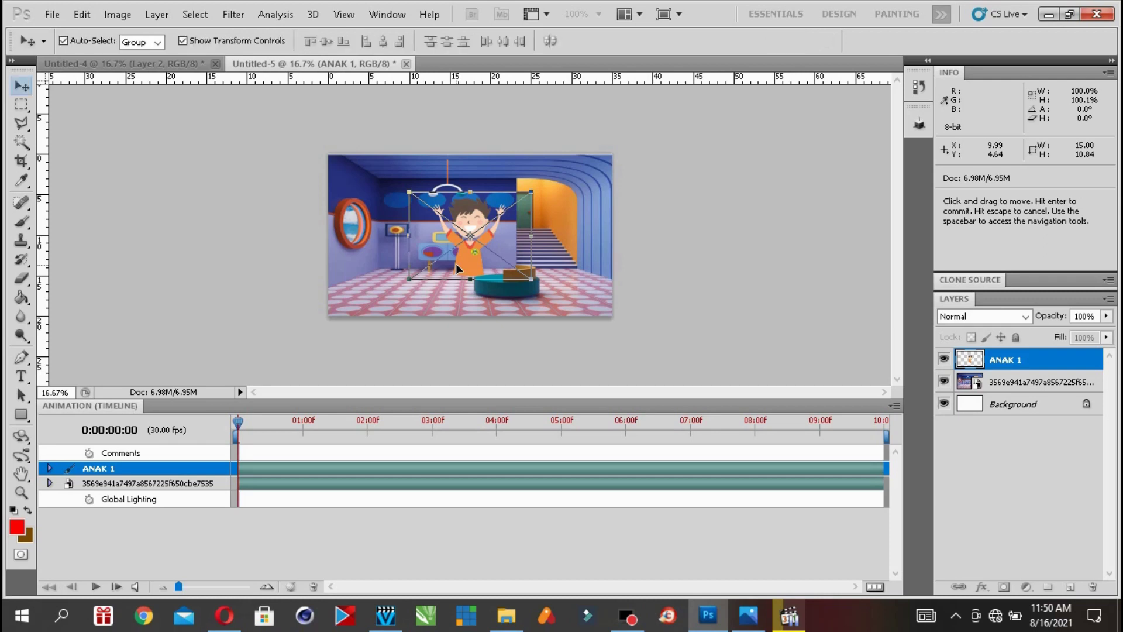
key("Return")
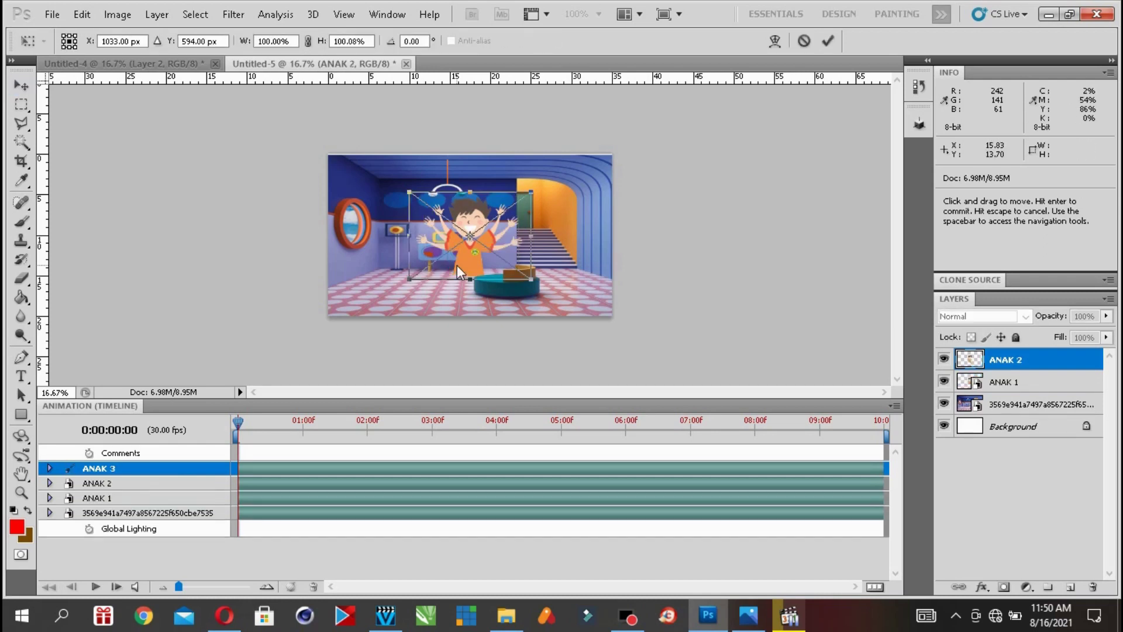
key("Return")
key("Return")
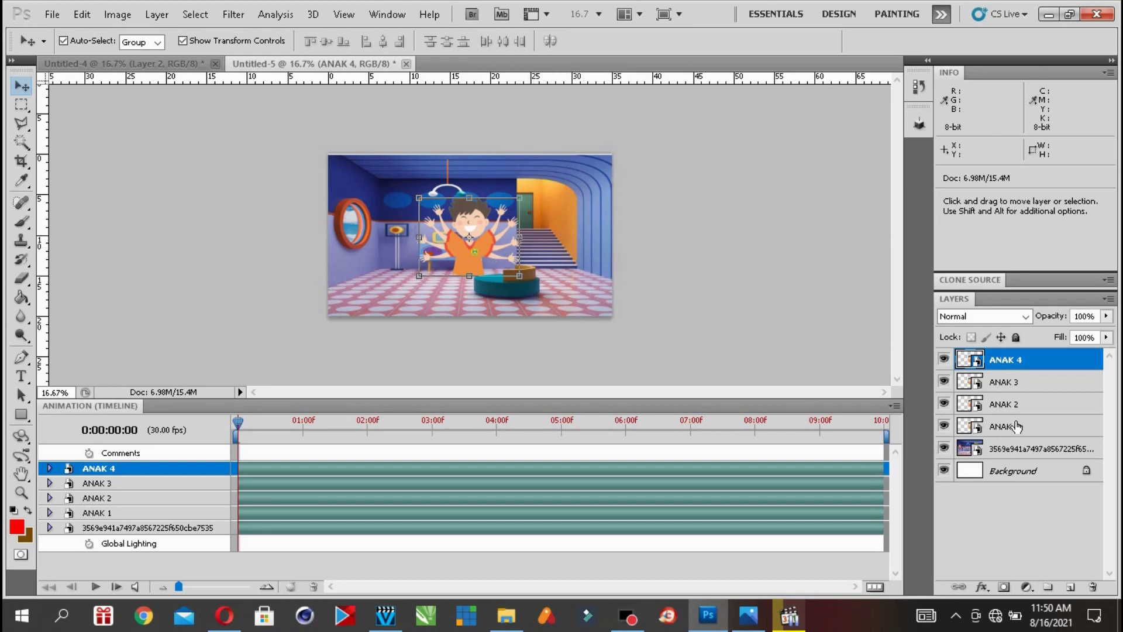
- Scale the four ANAK layers together to about 193.5% and position the boy centrally at the canvas's lower edge
key("shift")
left_click(1023, 431, "shift")
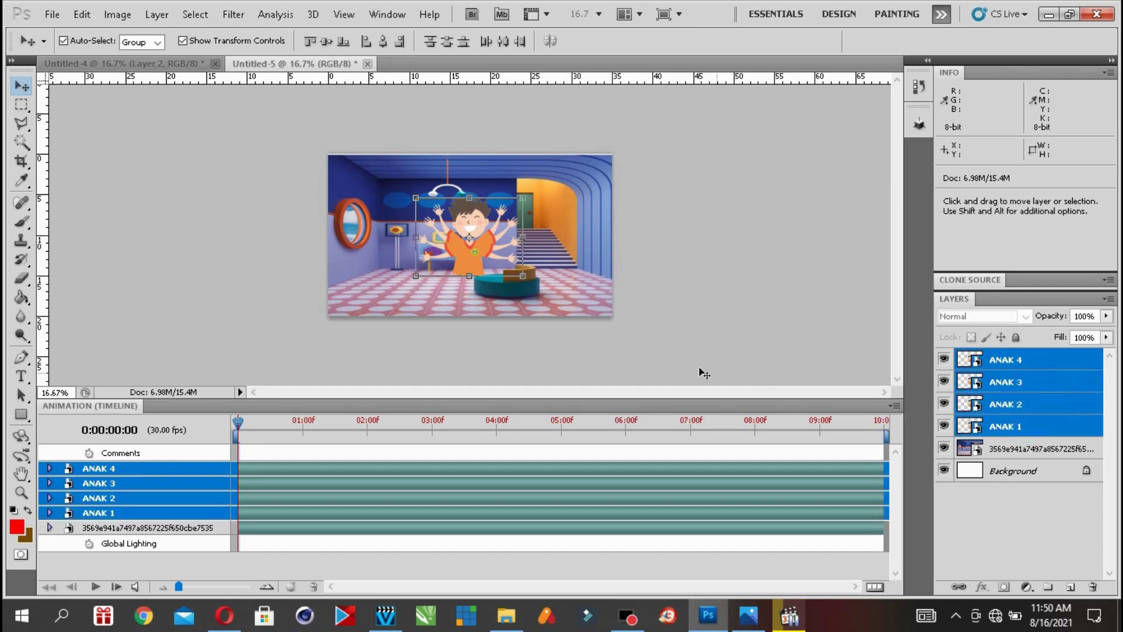
left_click_drag(522, 276, 579, 317)
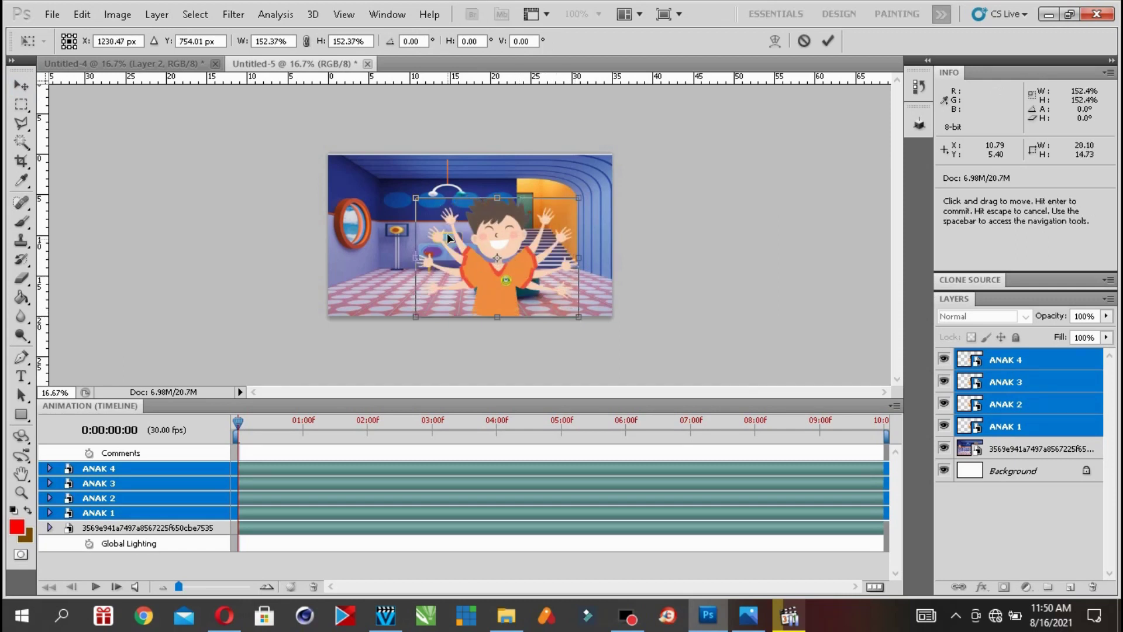
left_click_drag(415, 198, 364, 160)
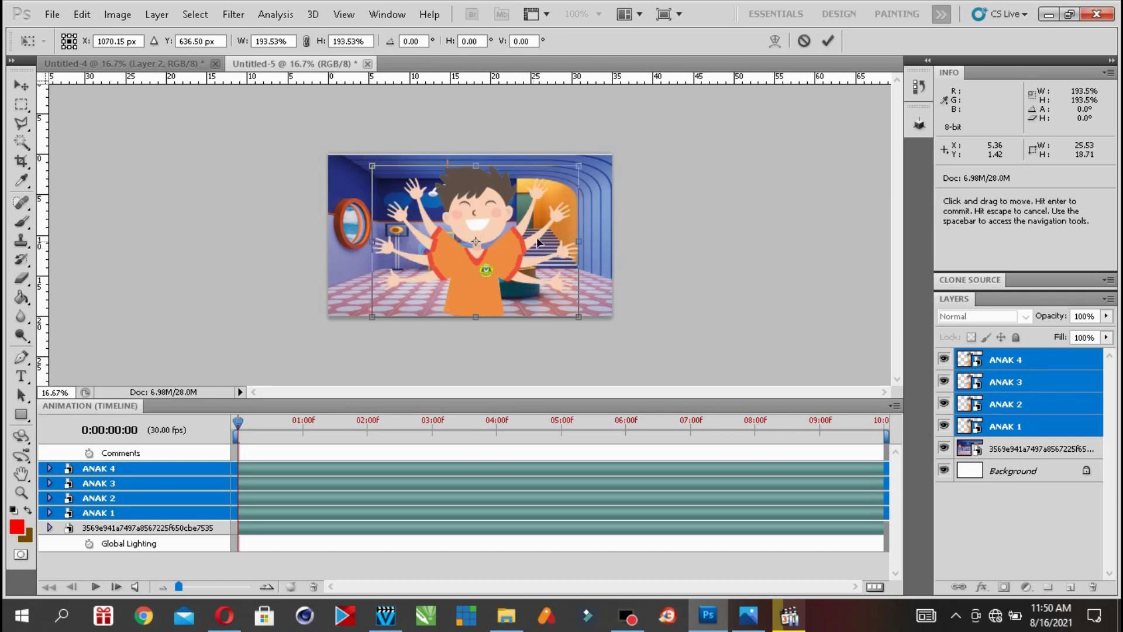
left_click_drag(521, 233, 523, 240)
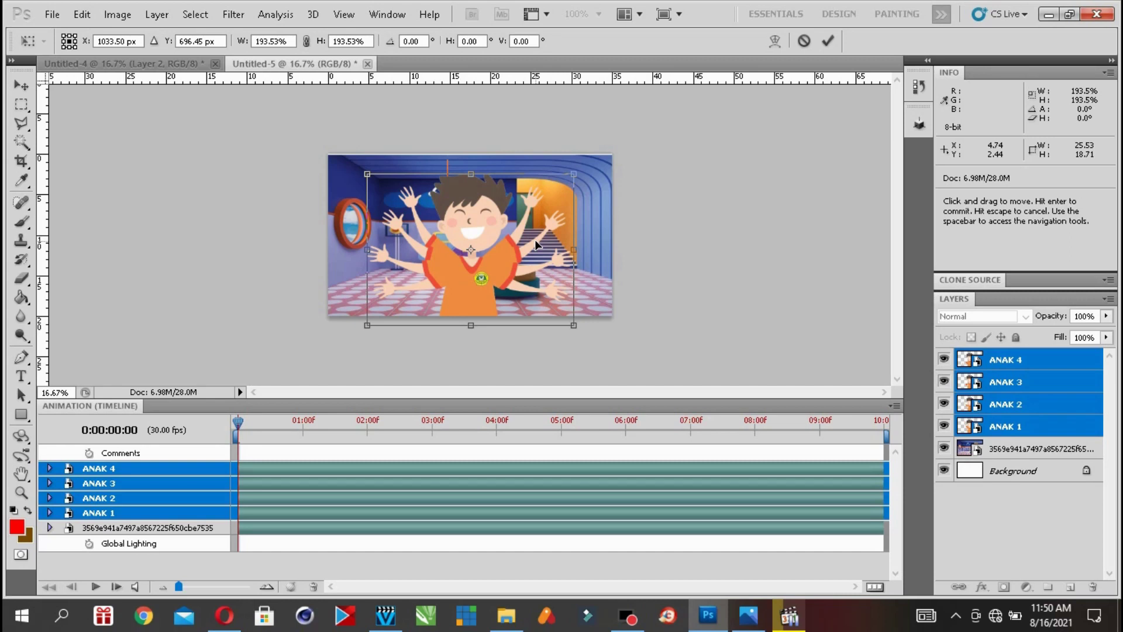
key("Return")
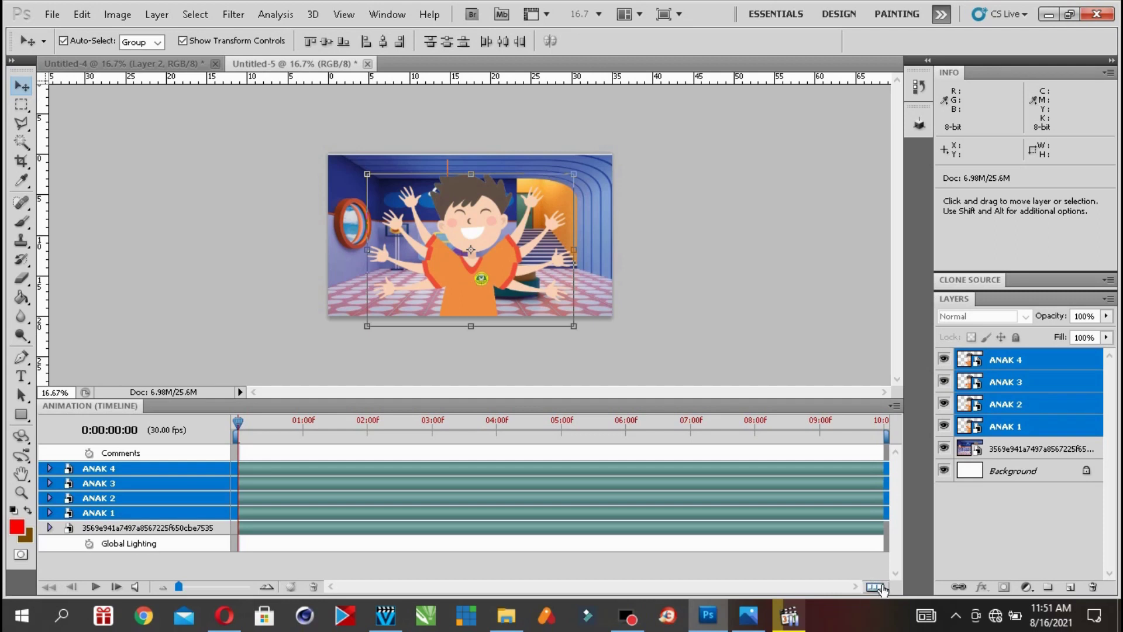
- Convert the timeline to frame animation and duplicate the first frame three times to make four frames
left_click(875, 587)
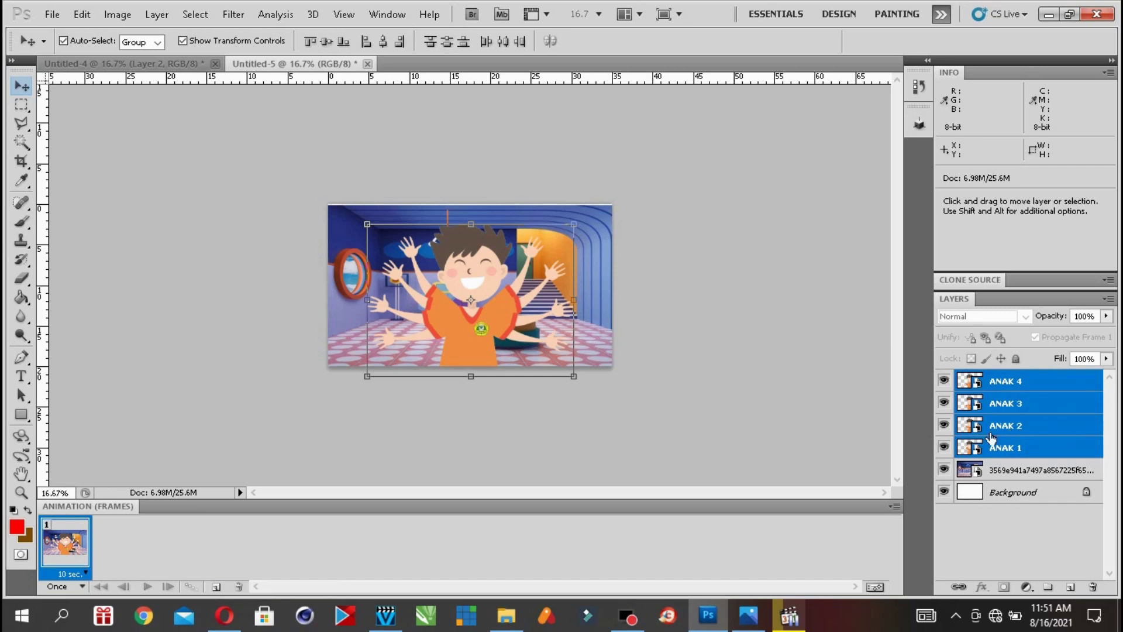
left_click(216, 588)
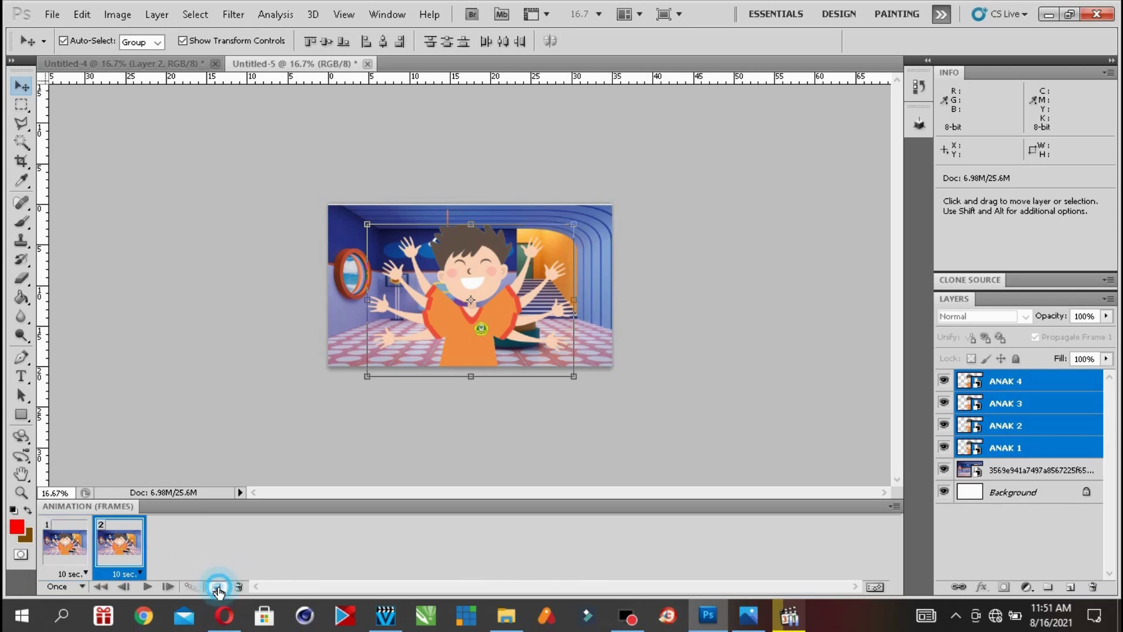
left_click(216, 587)
left_click(217, 587)
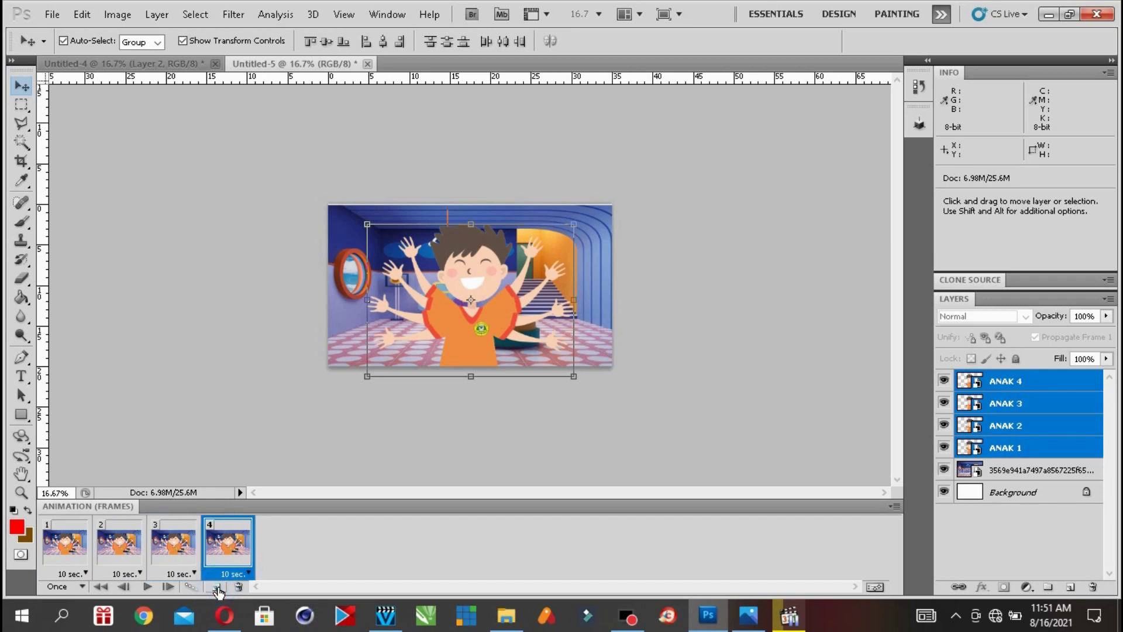
- Deselect the layers and look through the four animation frames one by one
left_click(73, 544)
left_click(995, 516)
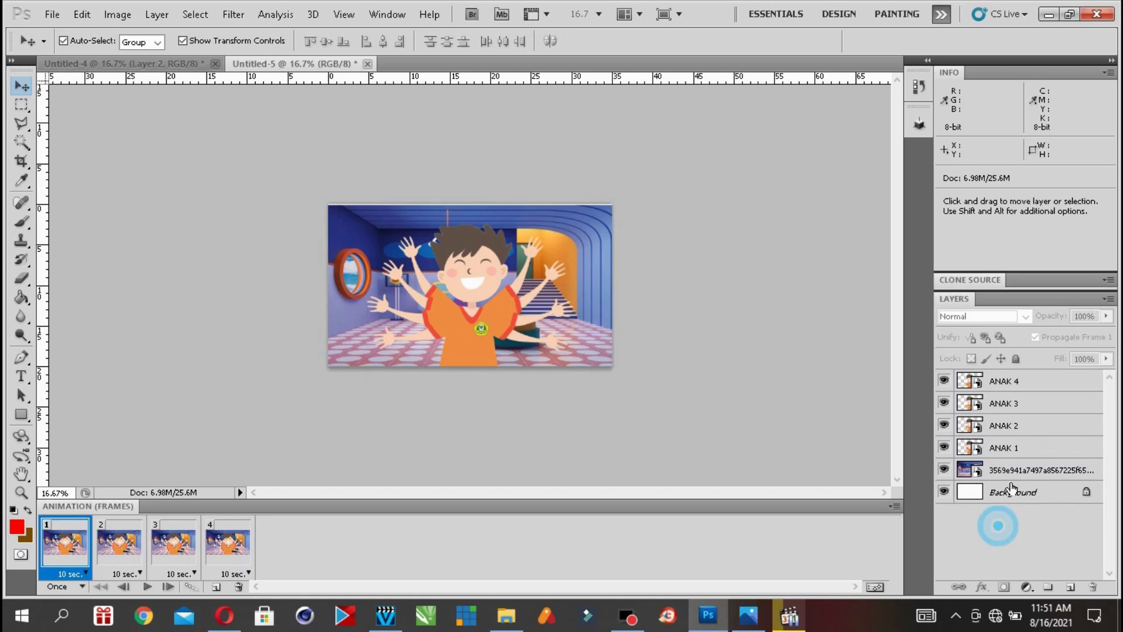
left_click(120, 546)
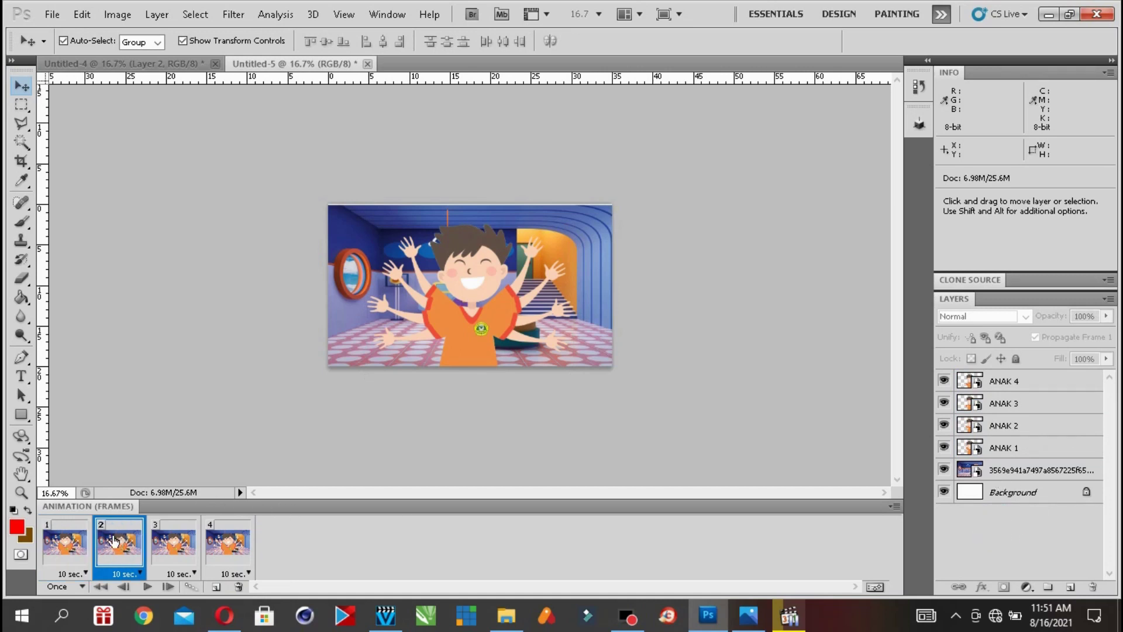
left_click(70, 542)
left_click(119, 545)
left_click(193, 538)
left_click(228, 541)
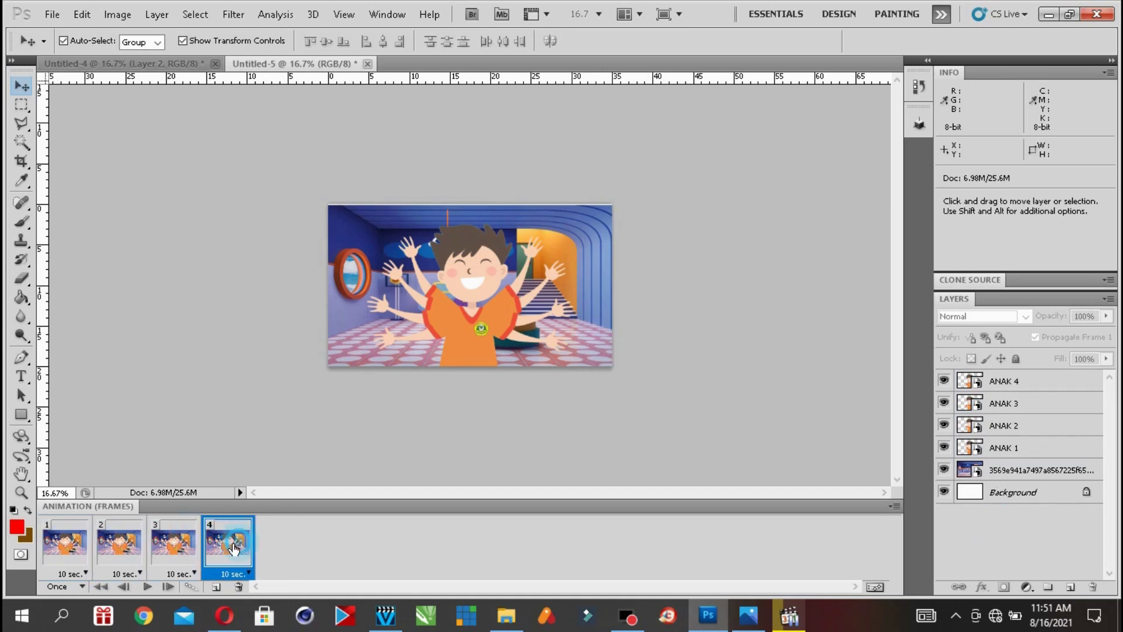
left_click(174, 541)
left_click(119, 541)
left_click(84, 535)
left_click(122, 544)
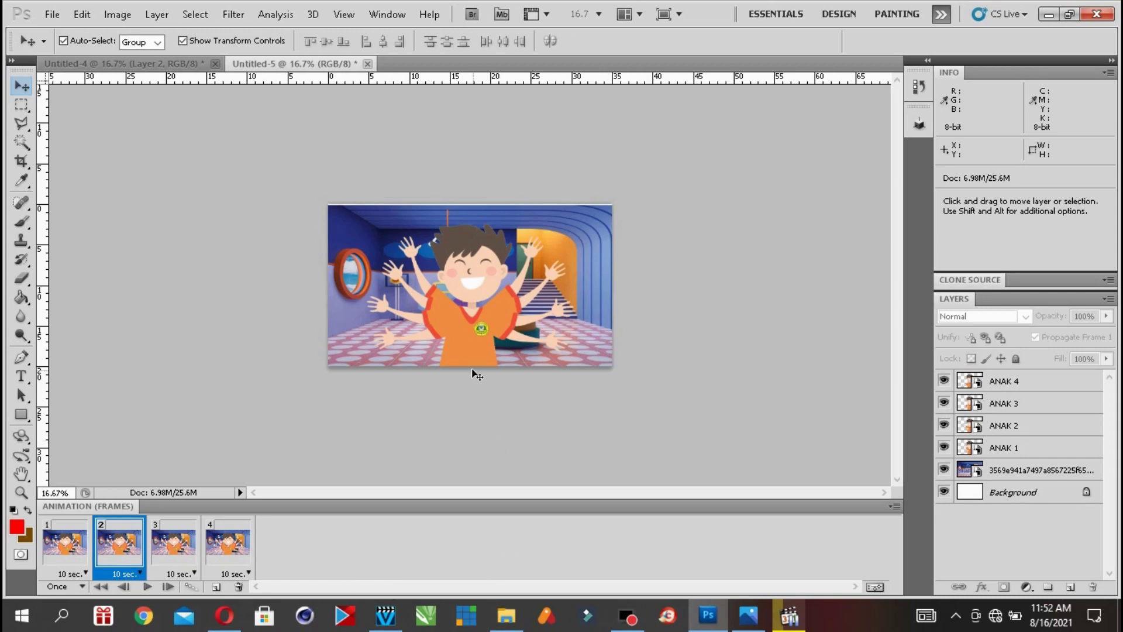
- Over the room background, show only the ANAK 1 pose in frame 1 and only ANAK 2 in frame 2
left_click(78, 532)
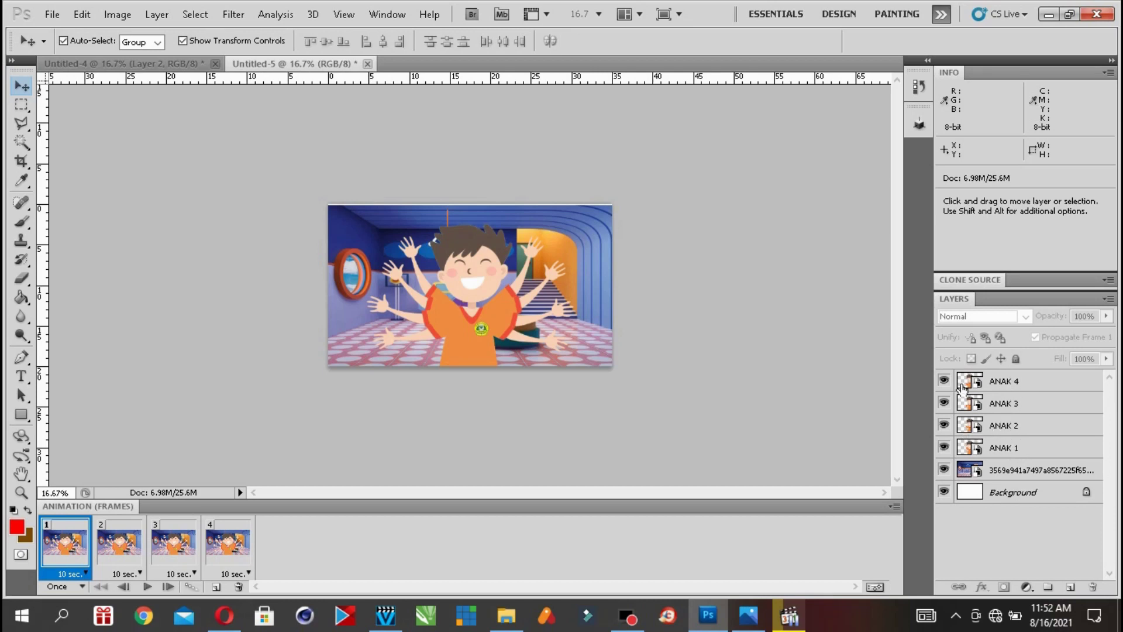
left_click_drag(944, 384, 946, 440)
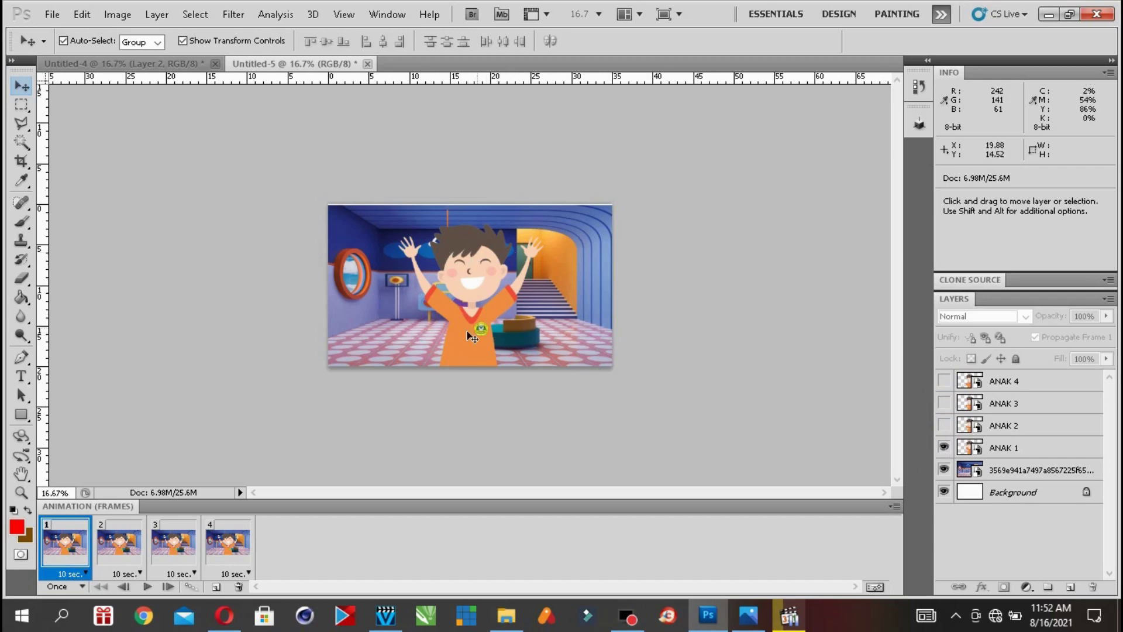
left_click(118, 541)
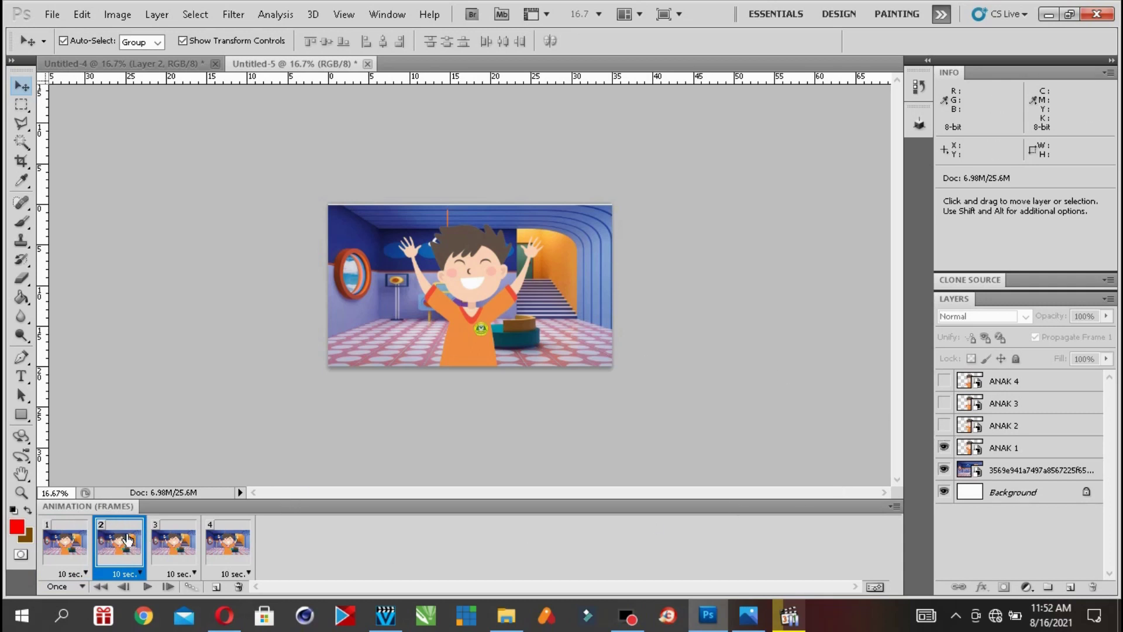
left_click(944, 426)
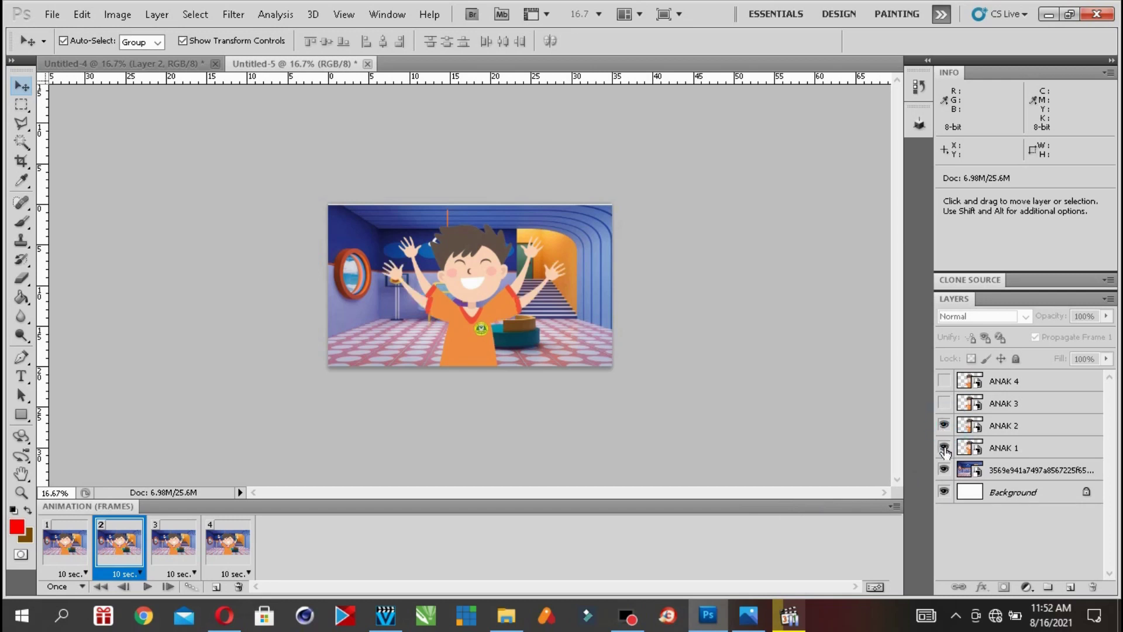
left_click(944, 448)
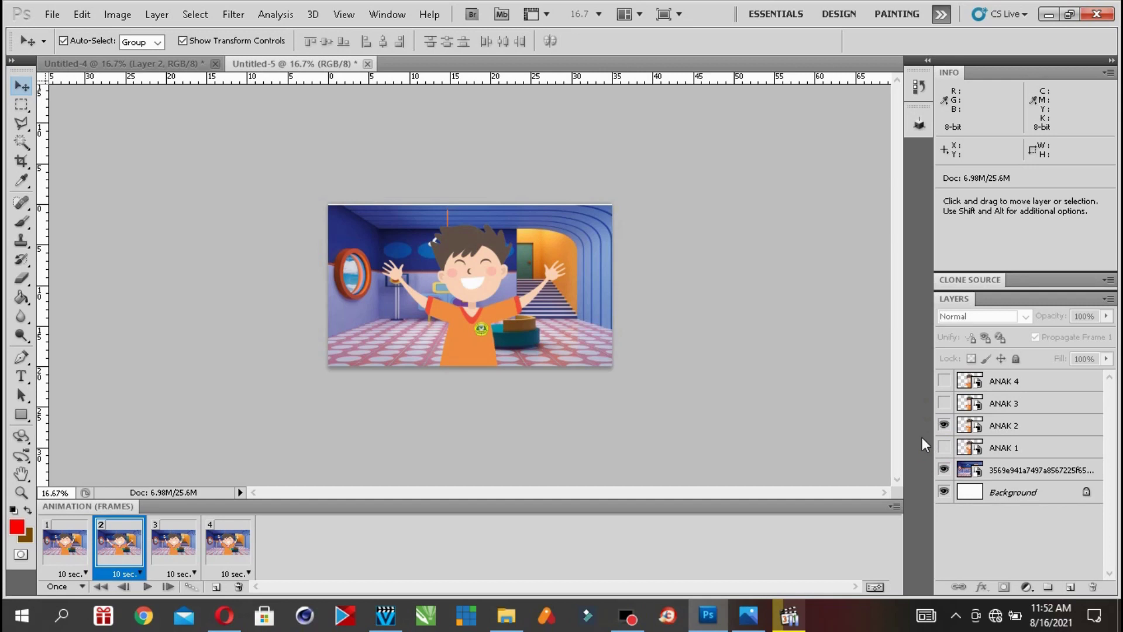
- Over the room background, show only the ANAK 3 pose in frame 3 and only ANAK 4 in frame 4
left_click(174, 548)
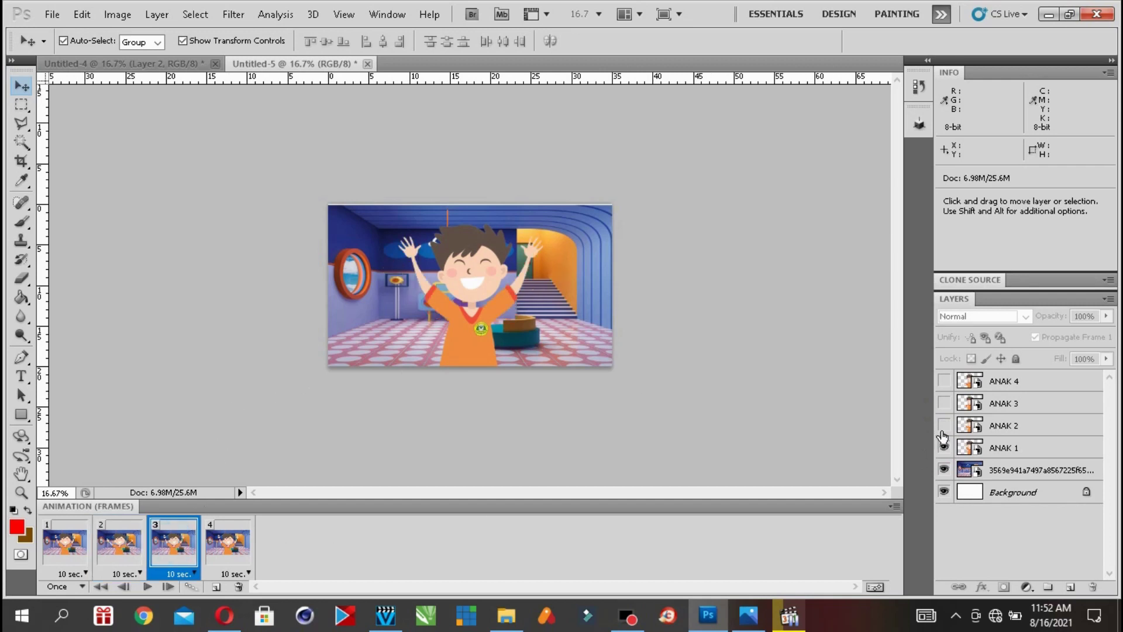
left_click(944, 403)
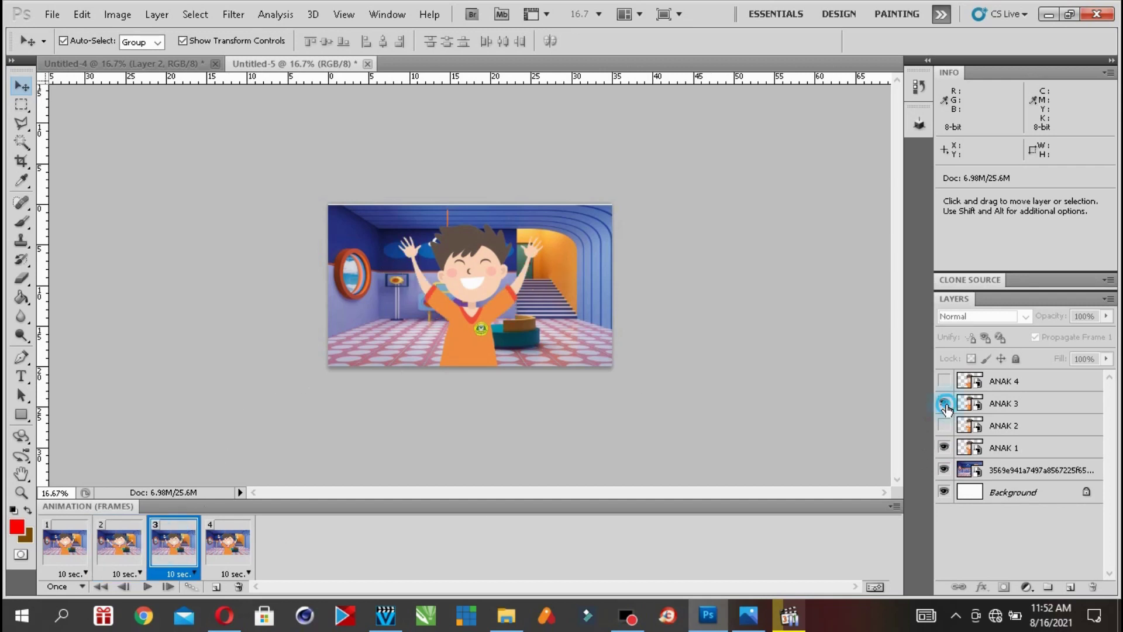
left_click(944, 448)
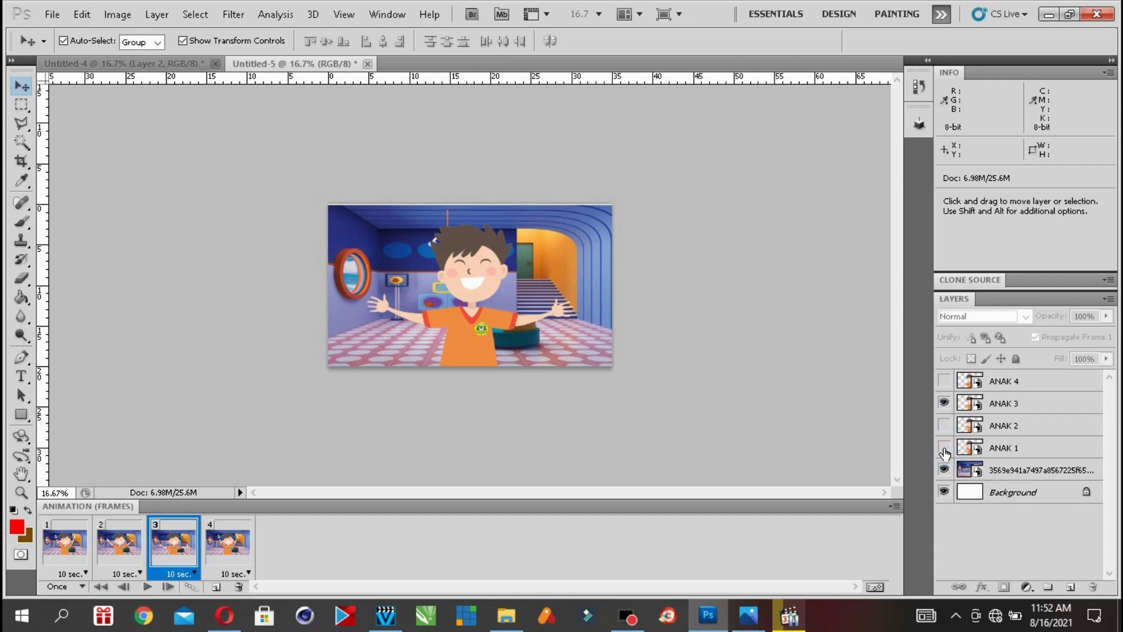
left_click(241, 559)
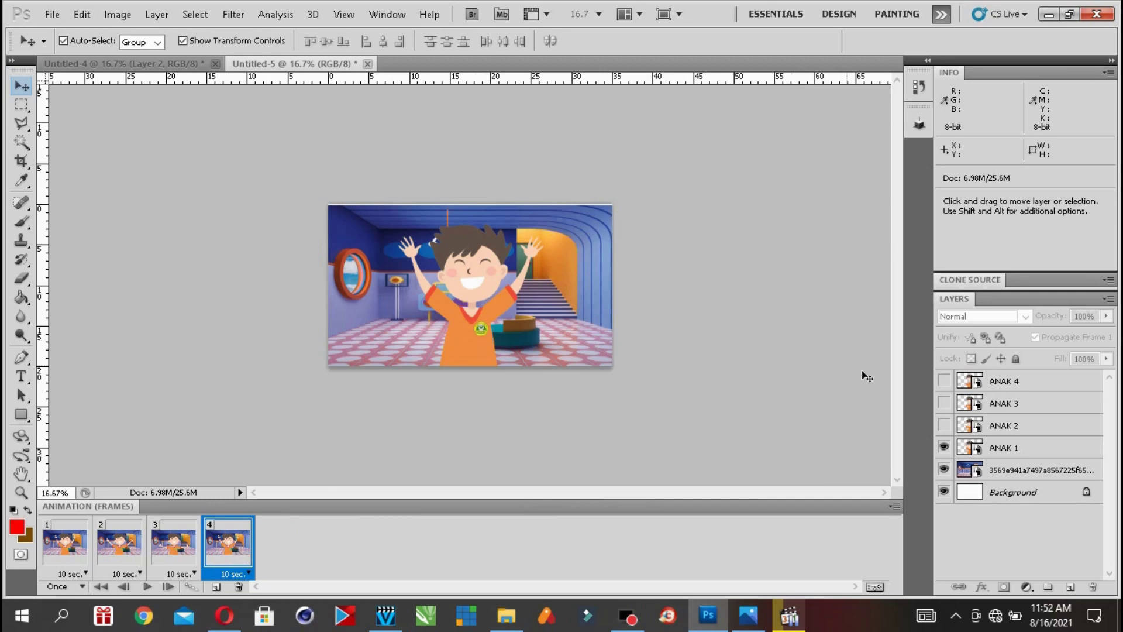
left_click(944, 381)
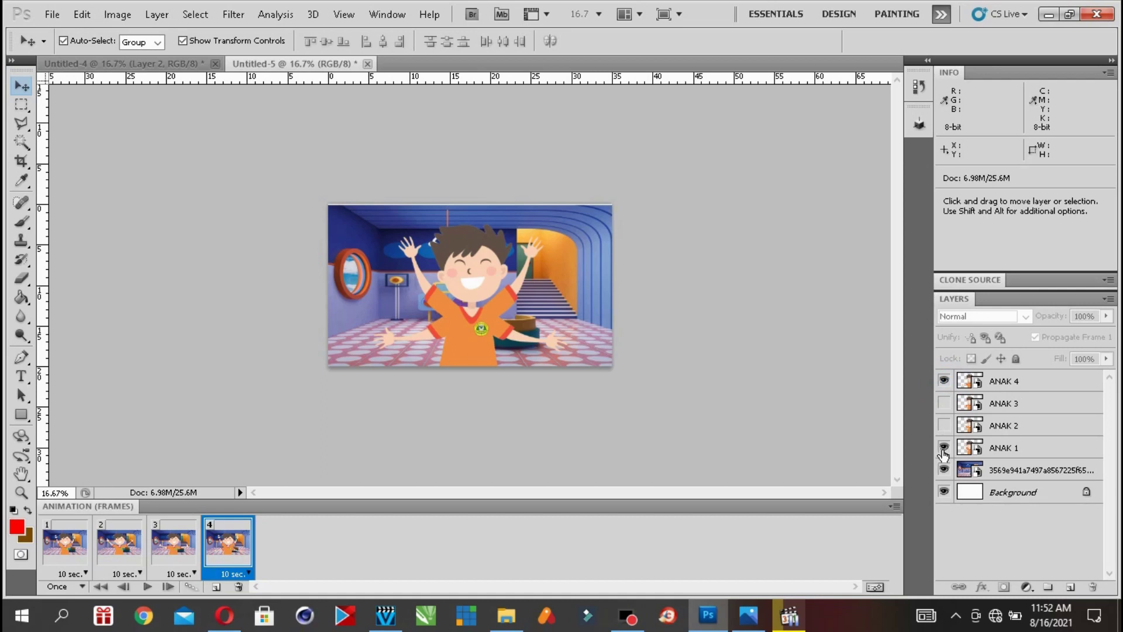
left_click(944, 448)
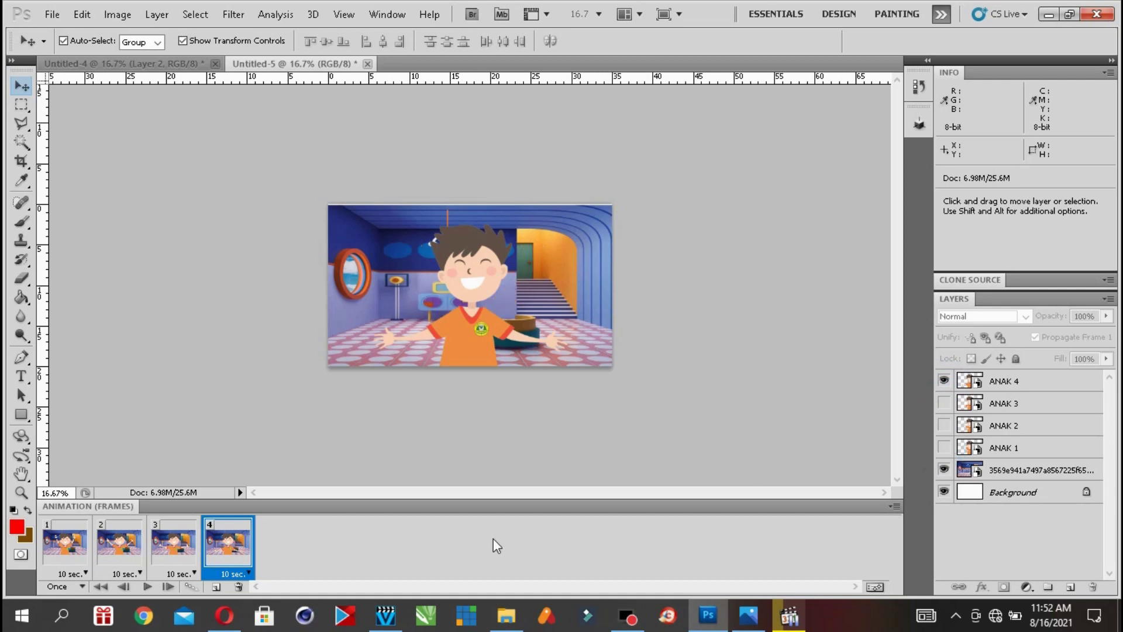
- Preview the animation playback briefly and set the delay of frame 1 to 0.1 seconds
left_click(147, 587)
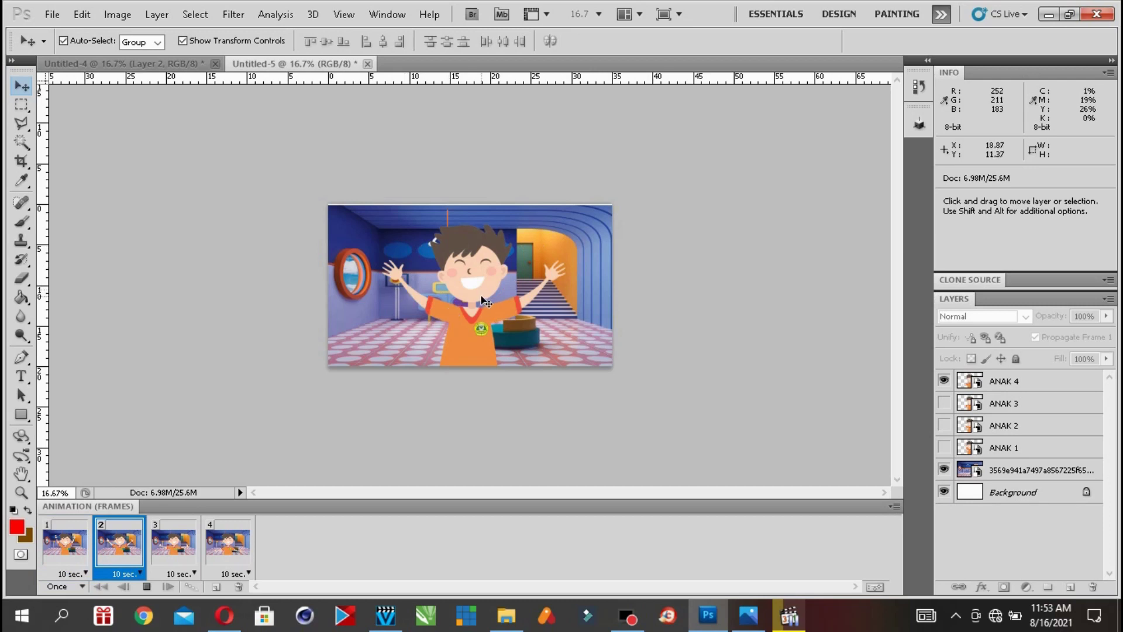
left_click(146, 586)
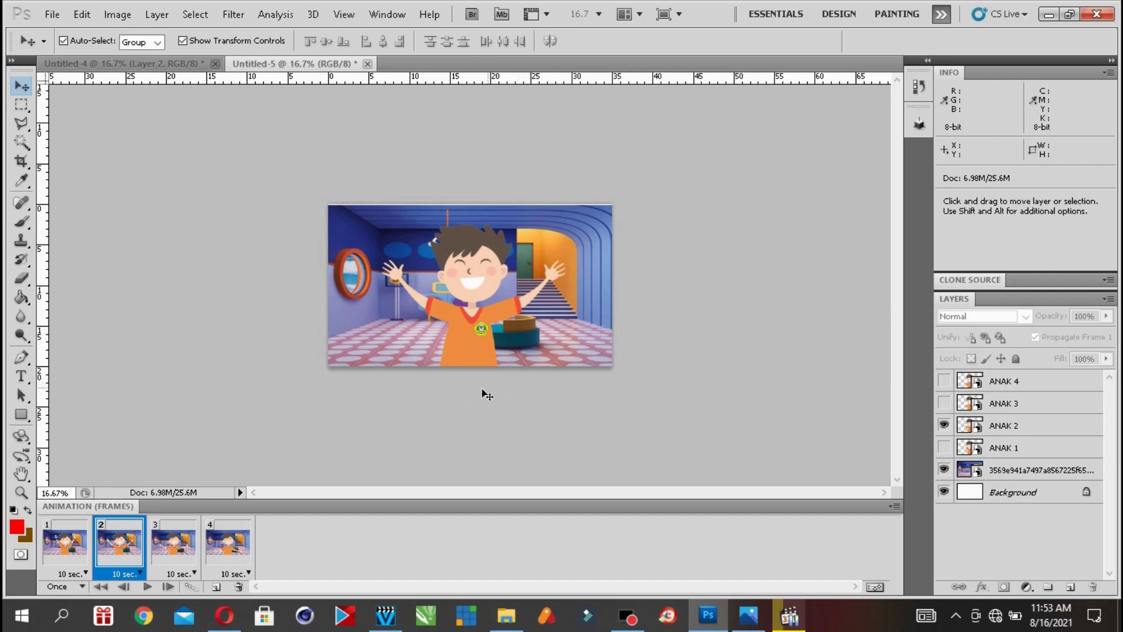
left_click(85, 574)
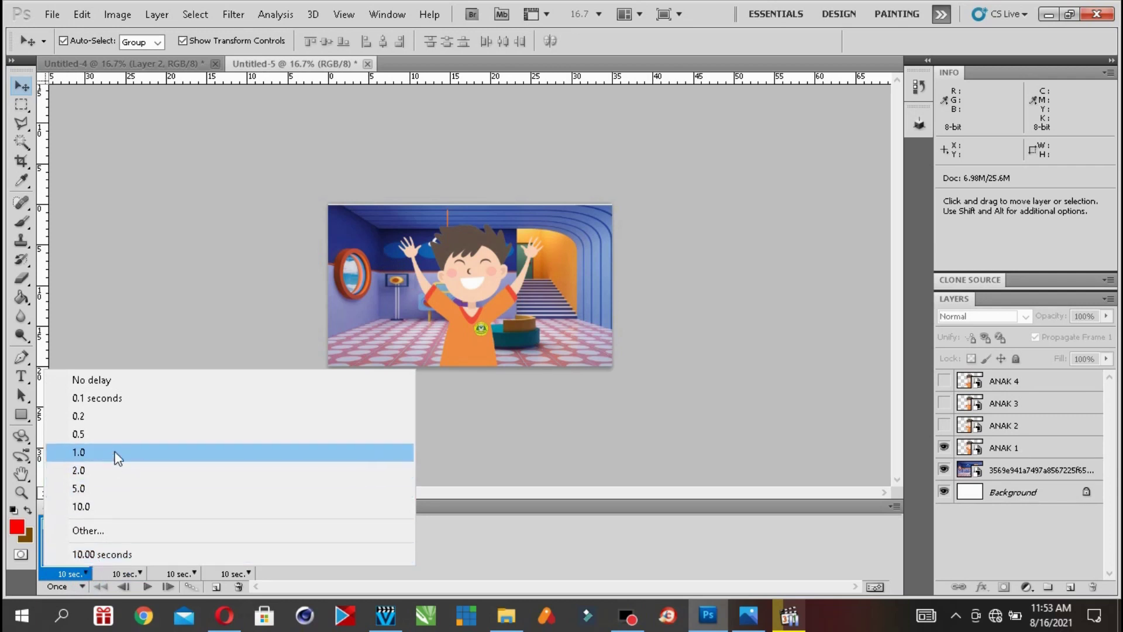
left_click(124, 402)
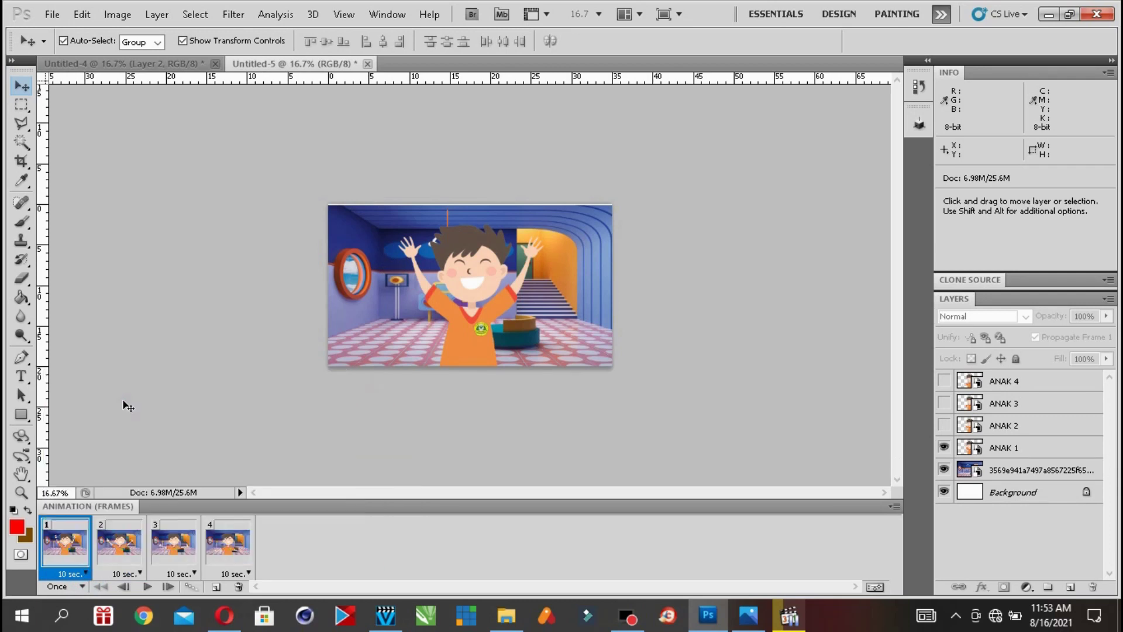
- Set the delay of frames 2, 3 and 4 to 0.1 seconds each
left_click(140, 574)
left_click(152, 396)
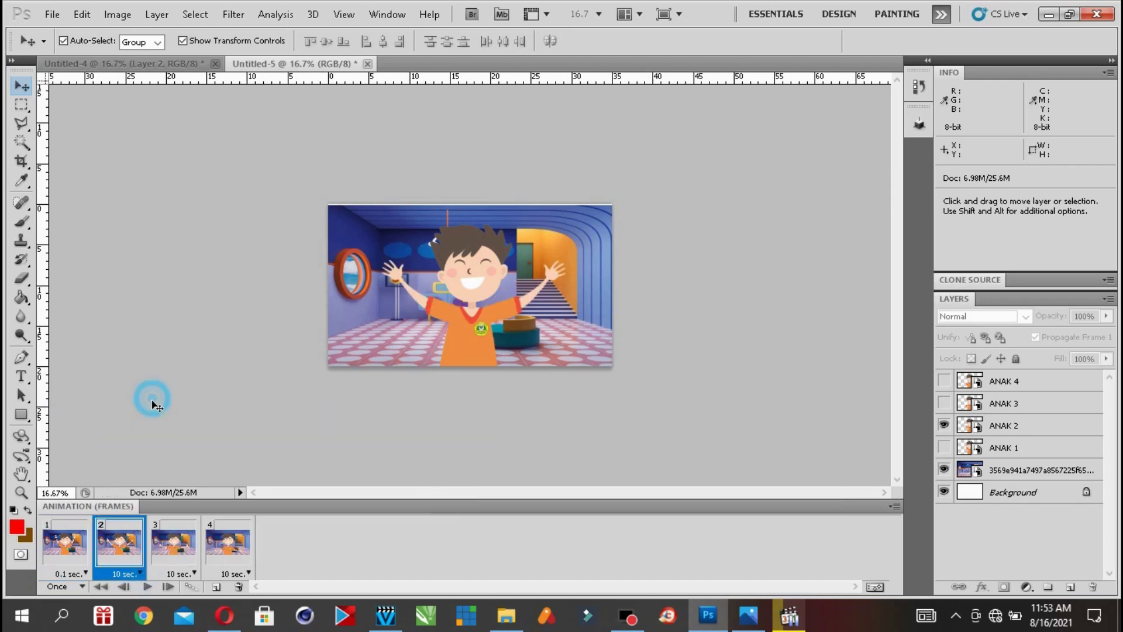
left_click(195, 574)
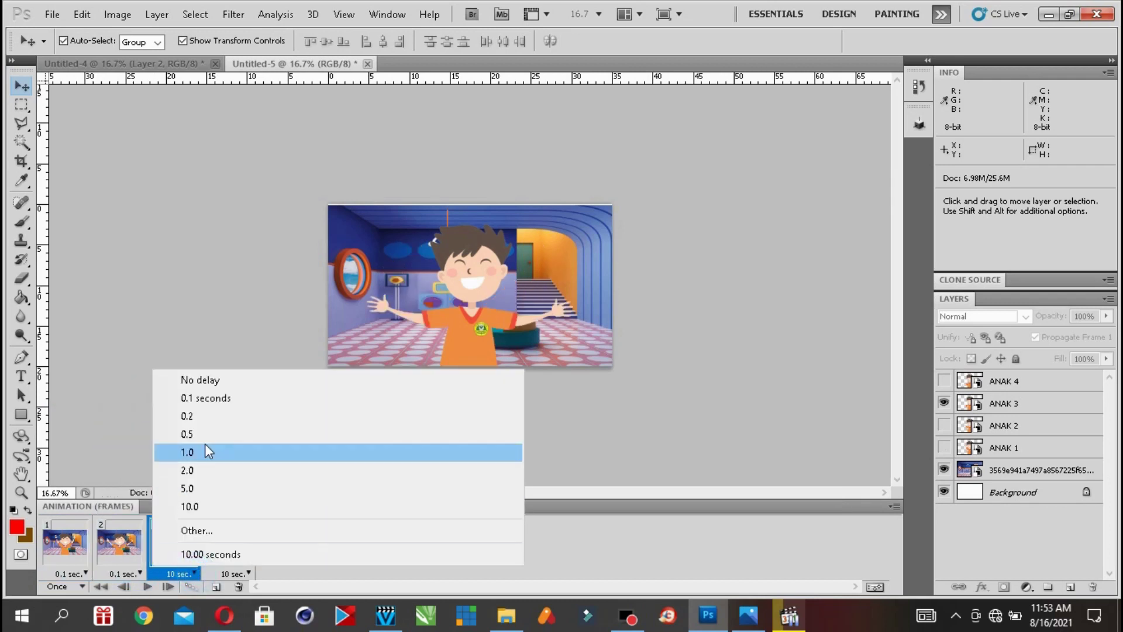
left_click(209, 399)
left_click(249, 574)
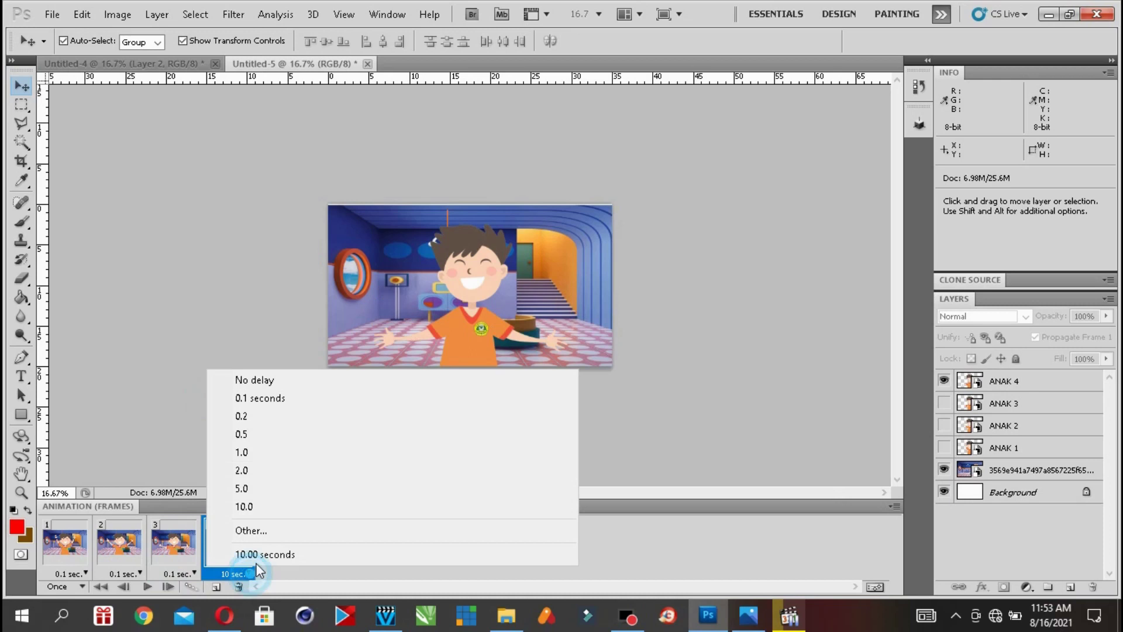
left_click(285, 401)
- Preview the four-frame animation, set its looping to Forever, and play it again
left_click(148, 587)
left_click(147, 586)
left_click(147, 587)
left_click(147, 586)
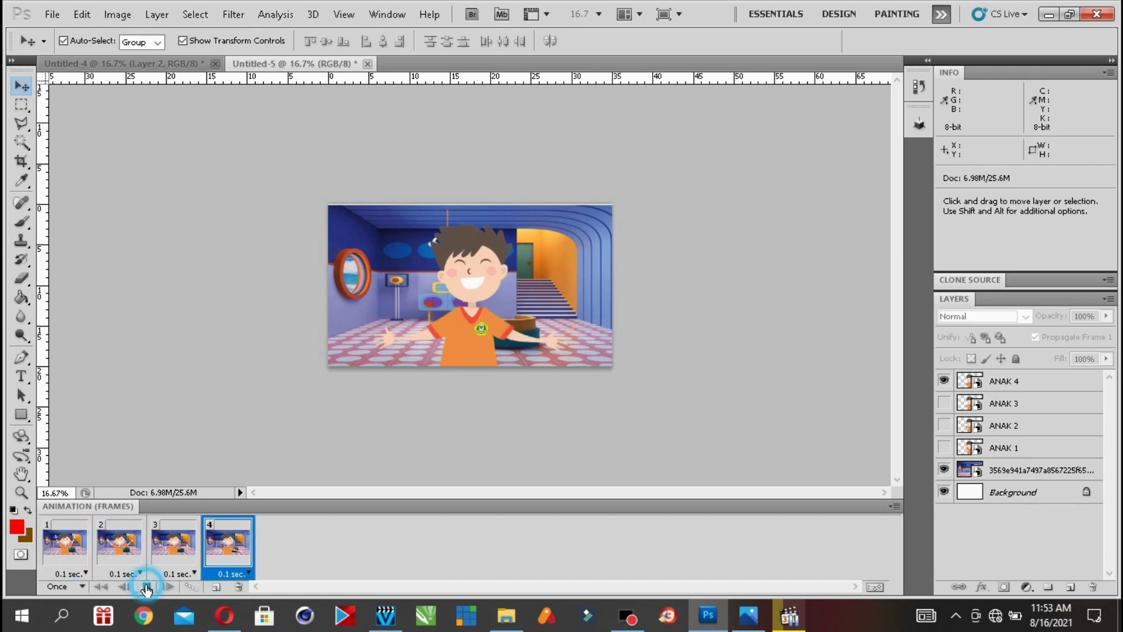
left_click(146, 586)
left_click(65, 588)
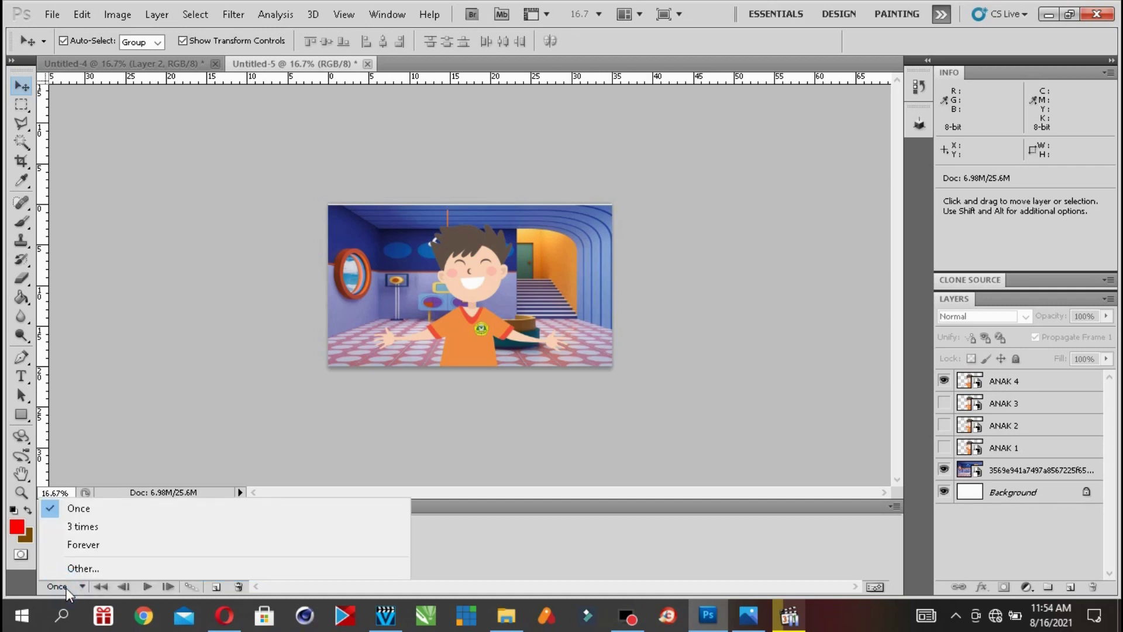
left_click(89, 546)
left_click(147, 587)
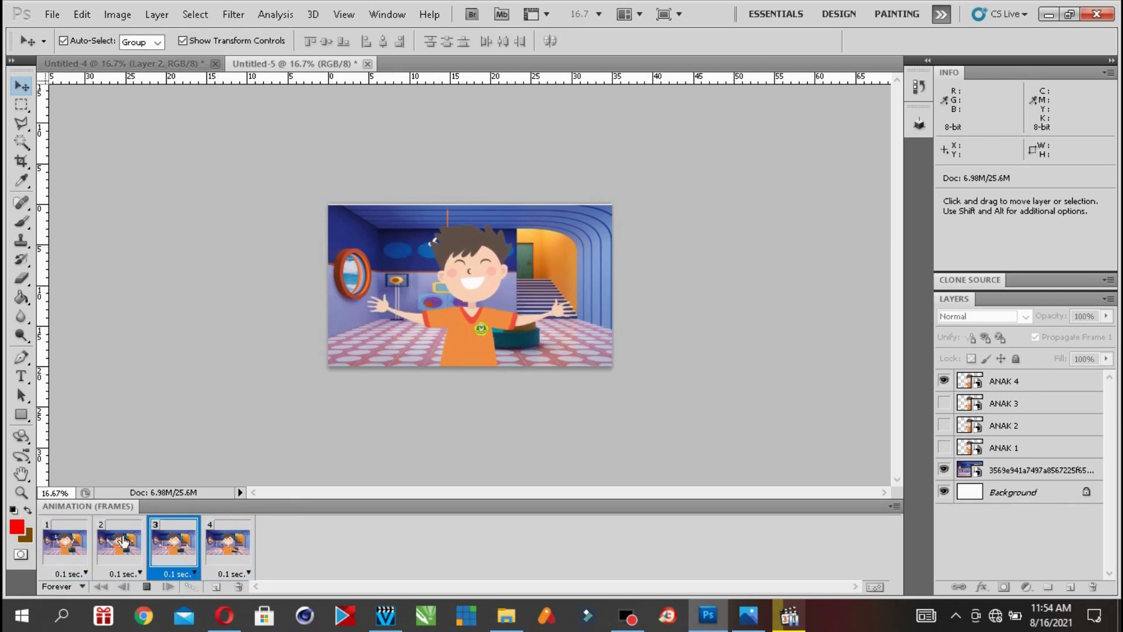
left_click(145, 588)
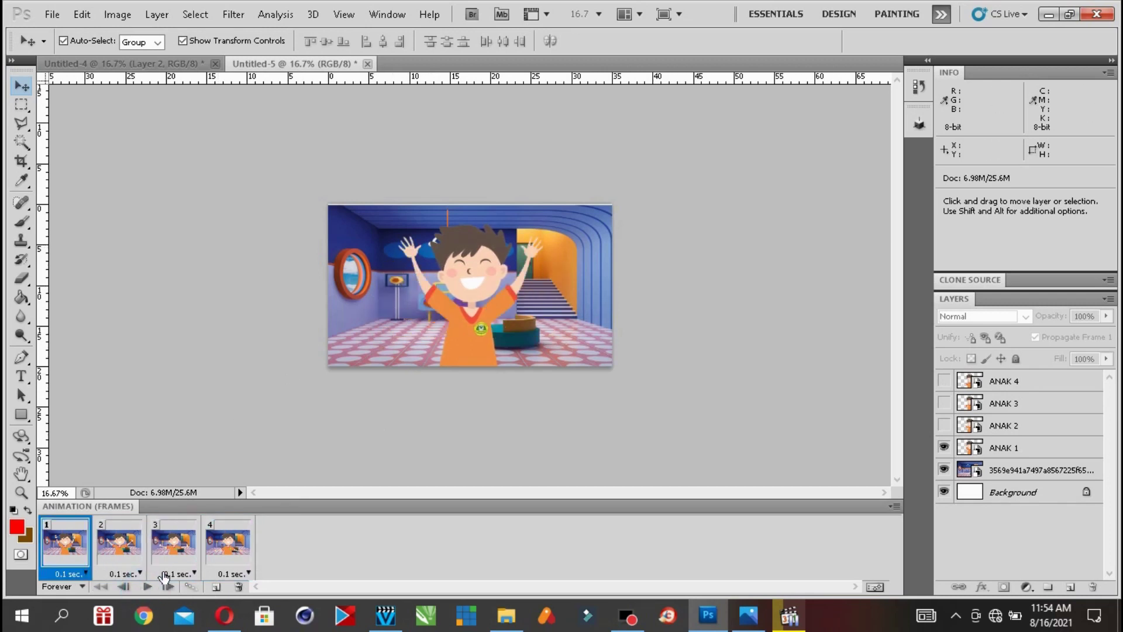
- Look through the four animation frames one by one to check the order of the arm poses
left_click(227, 551)
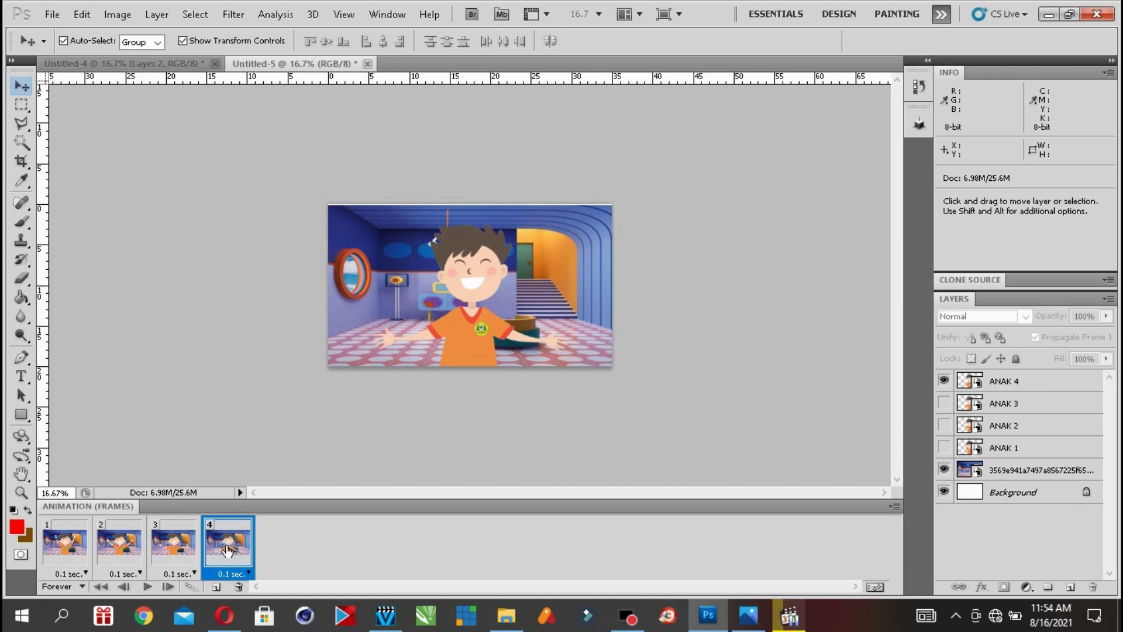
left_click(63, 551)
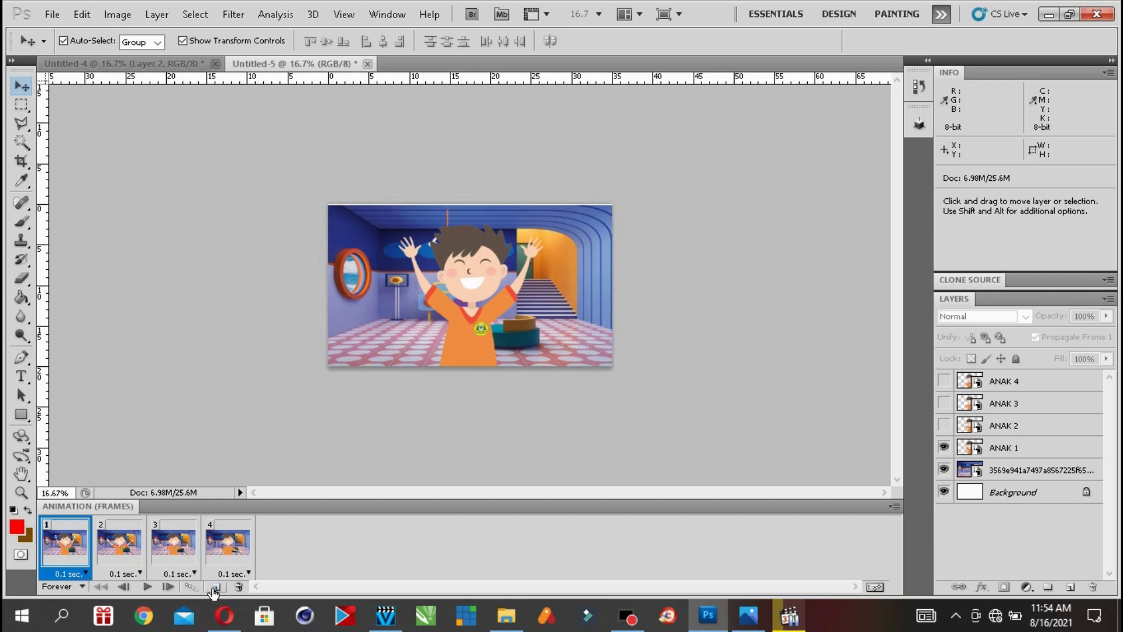
left_click(122, 544)
left_click(176, 535)
left_click(225, 533)
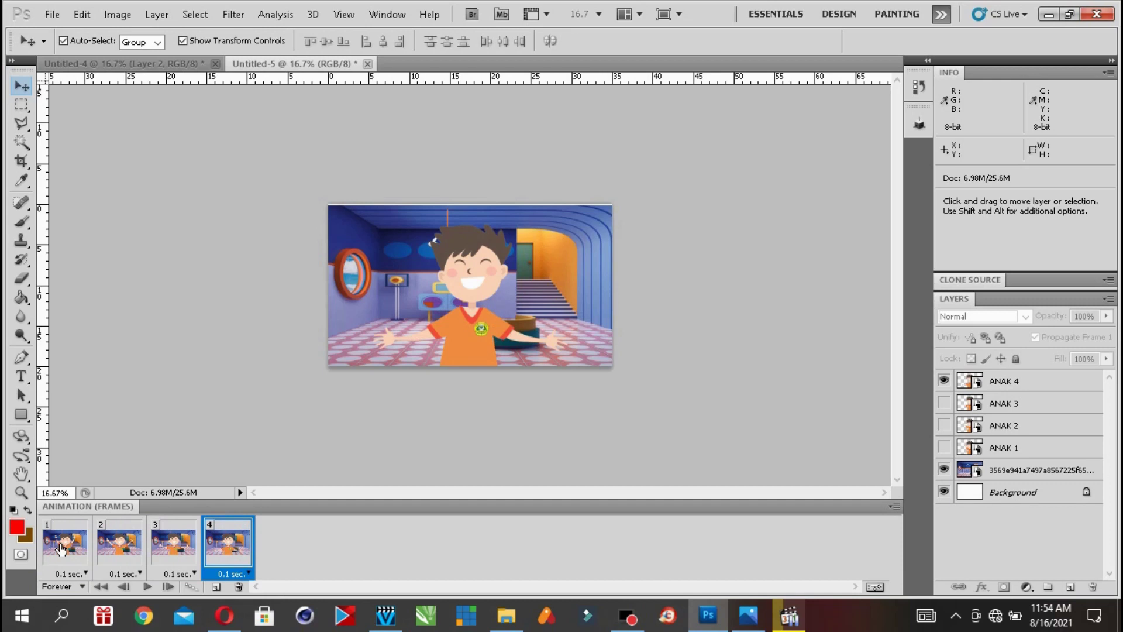
left_click(61, 549)
left_click(120, 542)
left_click(174, 543)
left_click(228, 543)
- Duplicate frame 1 four times to extend the animation to eight frames
left_click(67, 549)
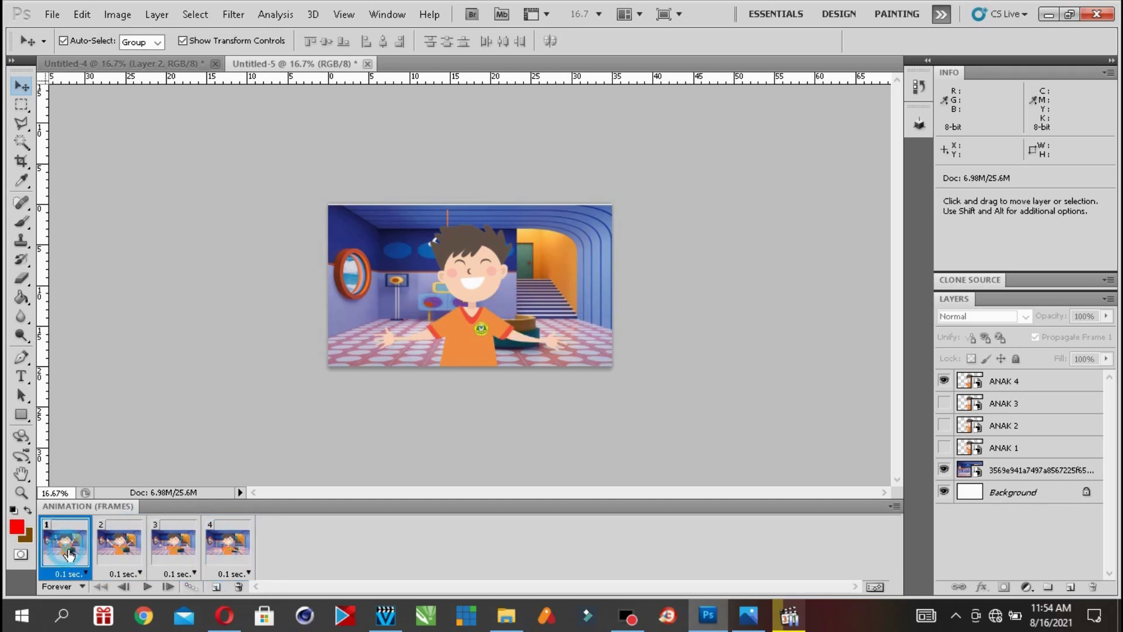
left_click(216, 587)
left_click(217, 588)
left_click(216, 587)
left_click(216, 587)
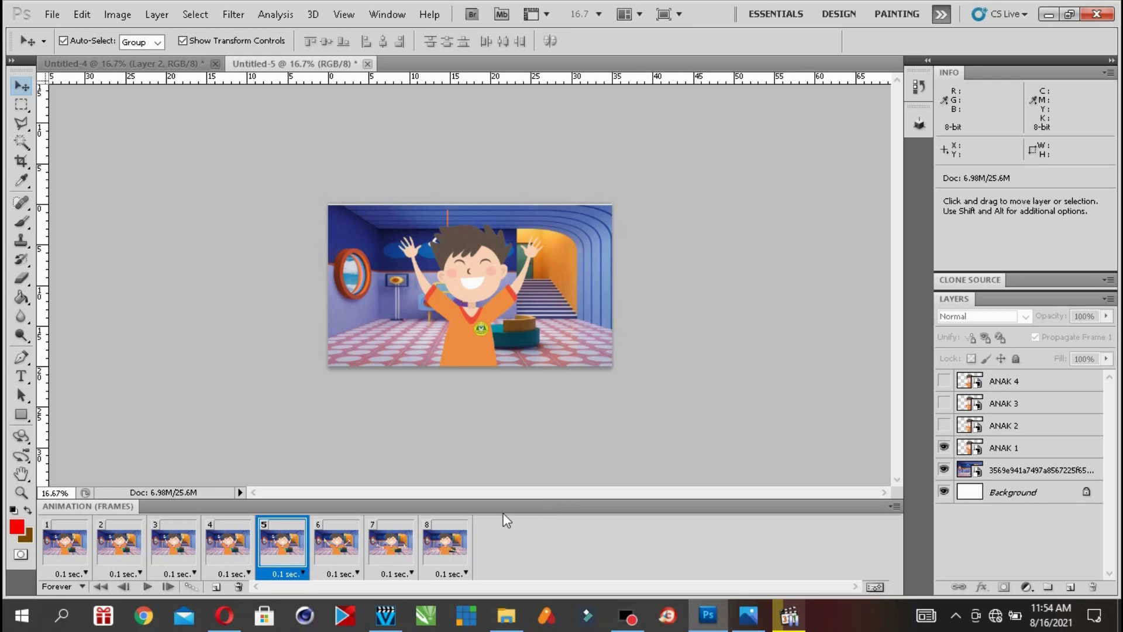
- Look through frames 1 to 4 one by one to check which pose each one shows
left_click(69, 538)
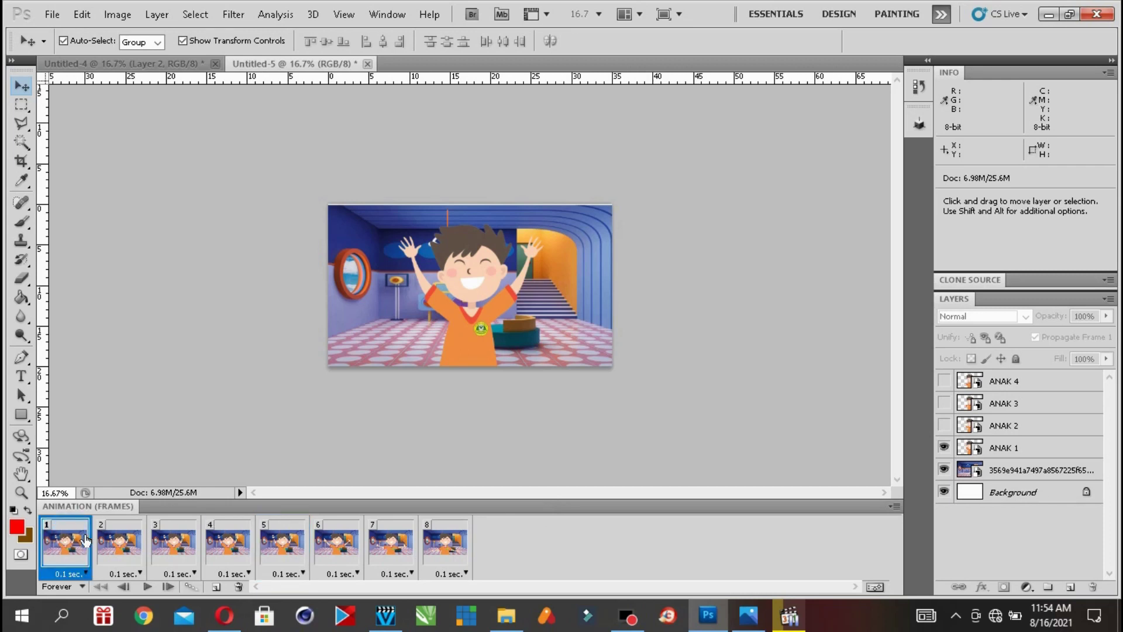
left_click(119, 540)
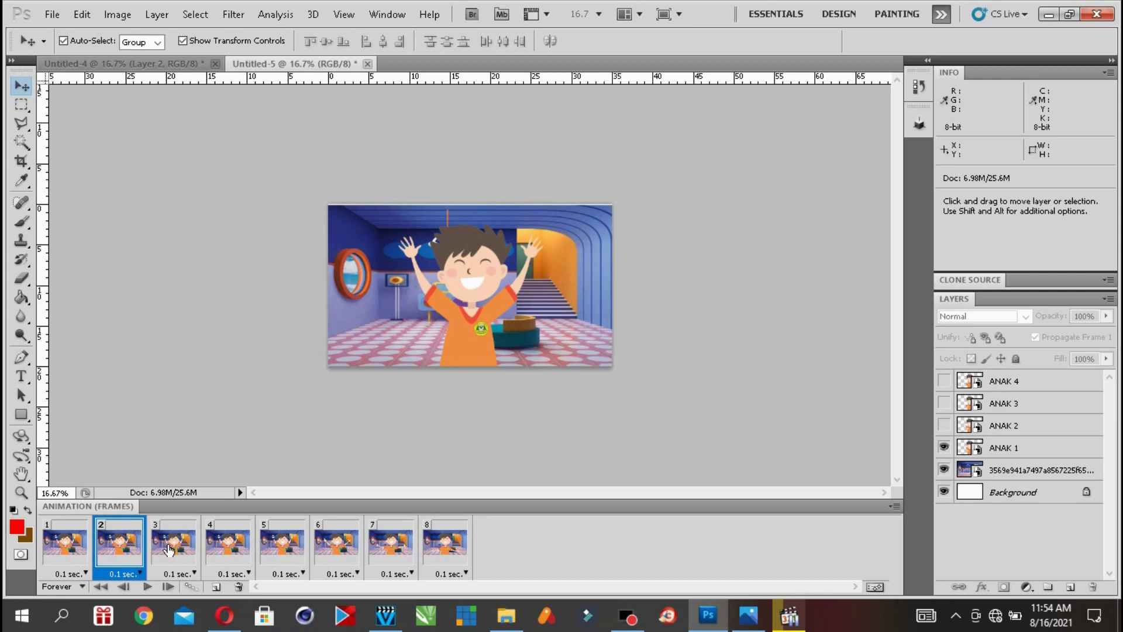
left_click(174, 543)
left_click(231, 543)
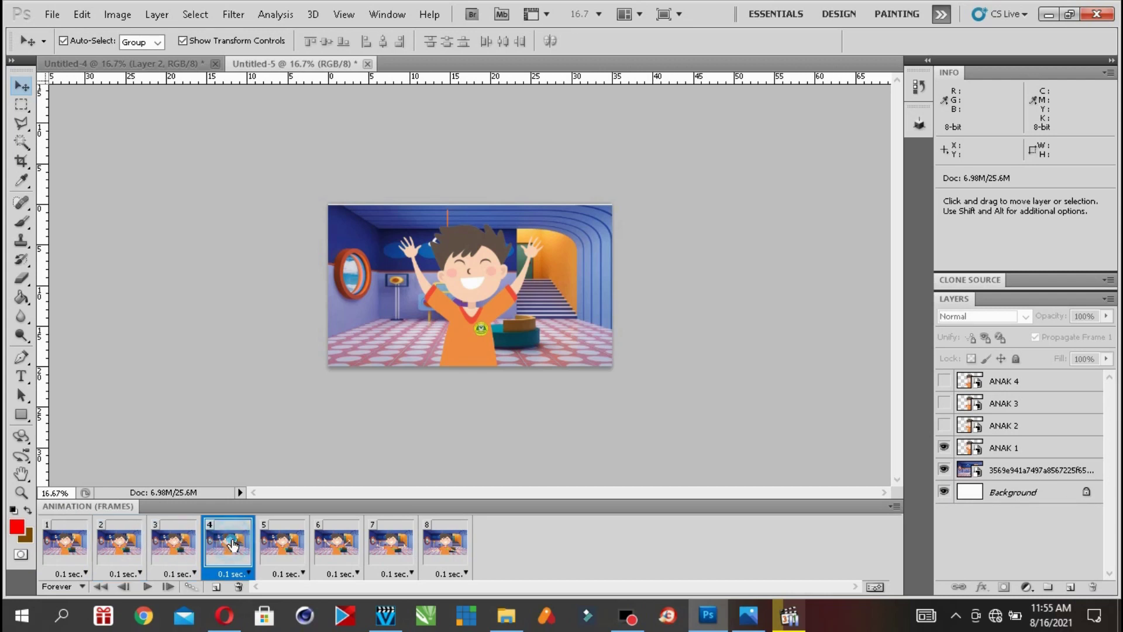
left_click(73, 552)
left_click(120, 547)
left_click(179, 553)
left_click(225, 553)
- Show ANAK 4 instead of ANAK 1 in frame 5, and ANAK 3 instead of ANAK 2 in frame 6
left_click(278, 545)
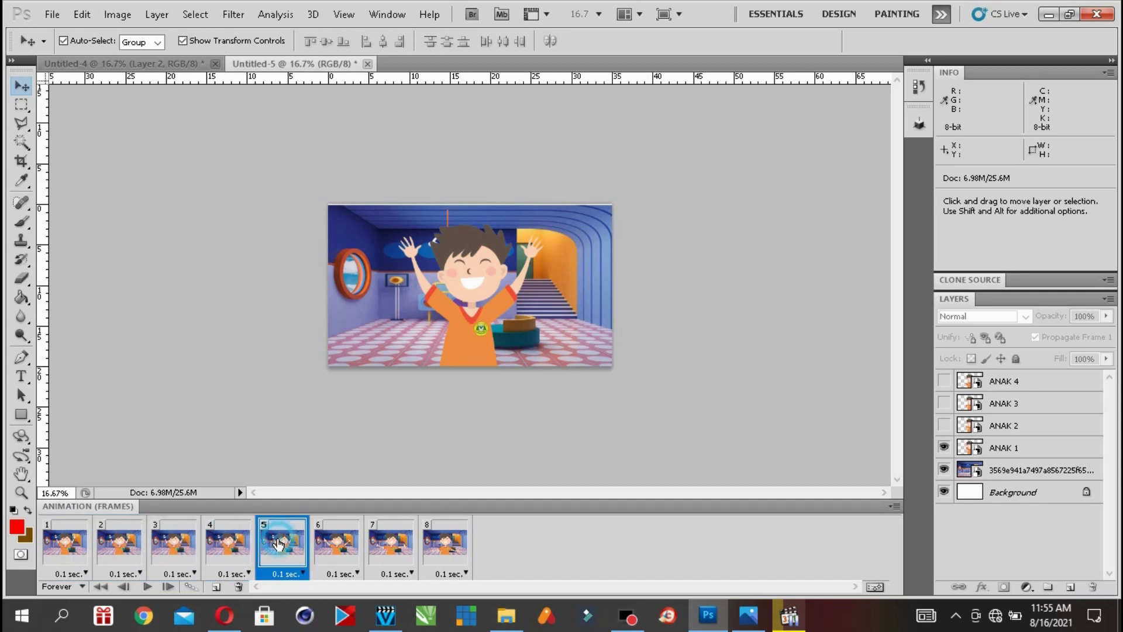
left_click(944, 448)
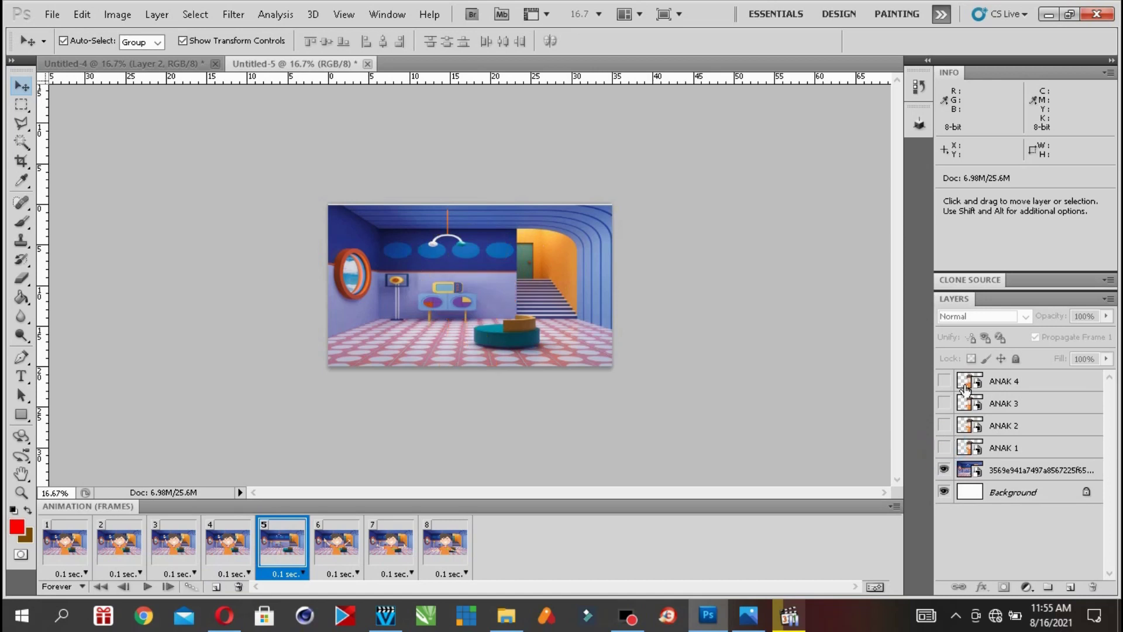
left_click(944, 381)
left_click(340, 552)
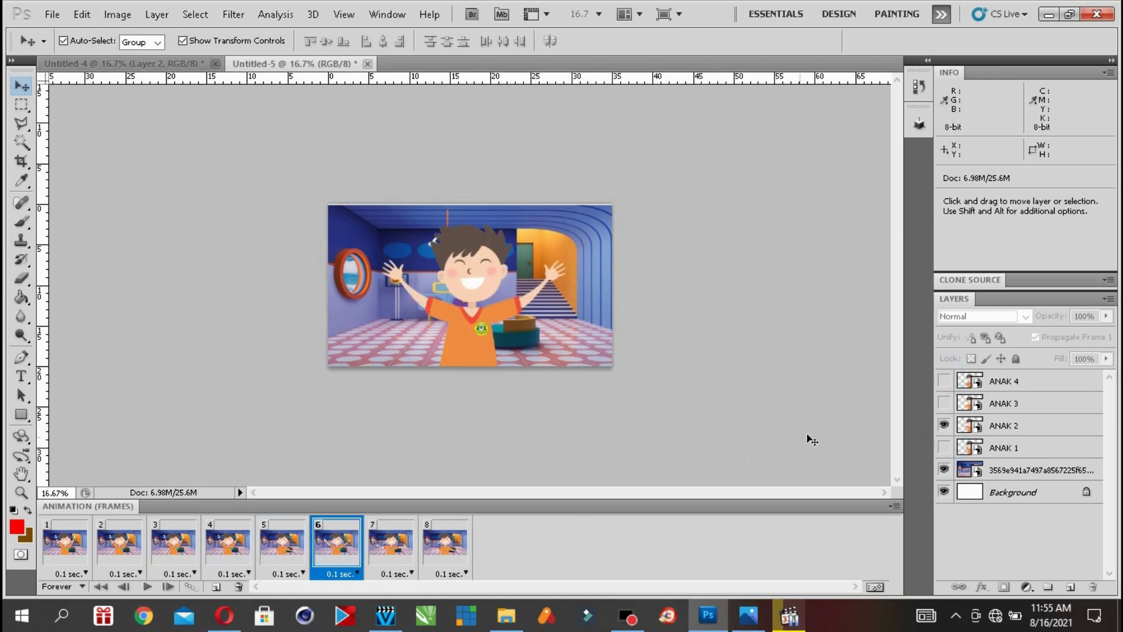
left_click(944, 403)
left_click(943, 425)
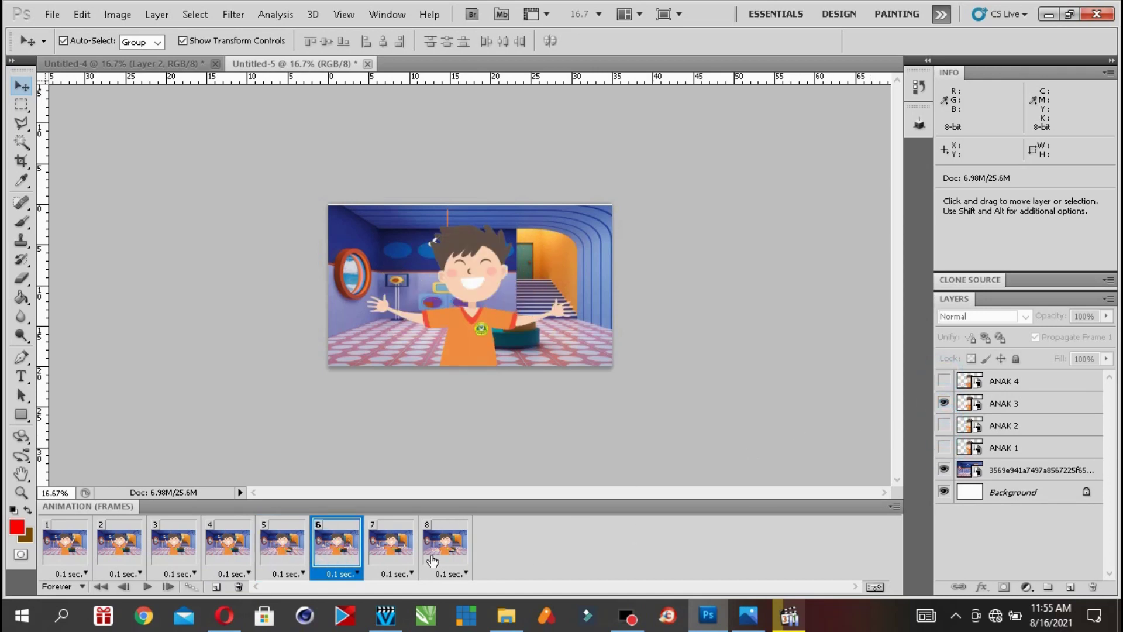
- Show ANAK 2 instead of ANAK 3 in frame 7, and ANAK 1 instead of ANAK 4 in frame 8
left_click(383, 544)
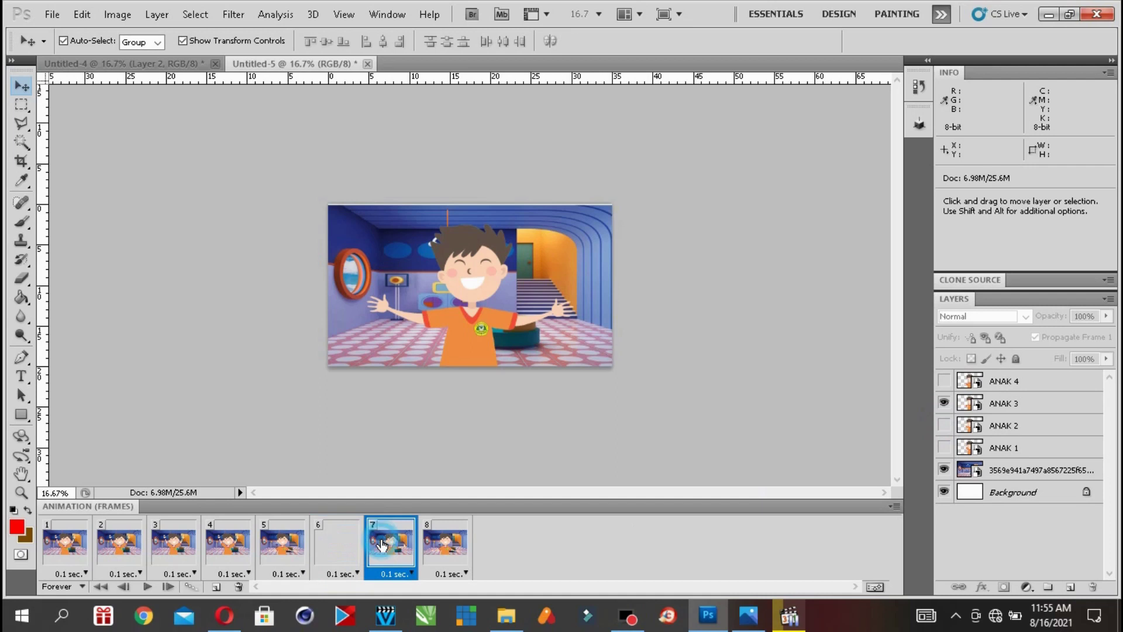
left_click(944, 403)
left_click(943, 426)
left_click(445, 547)
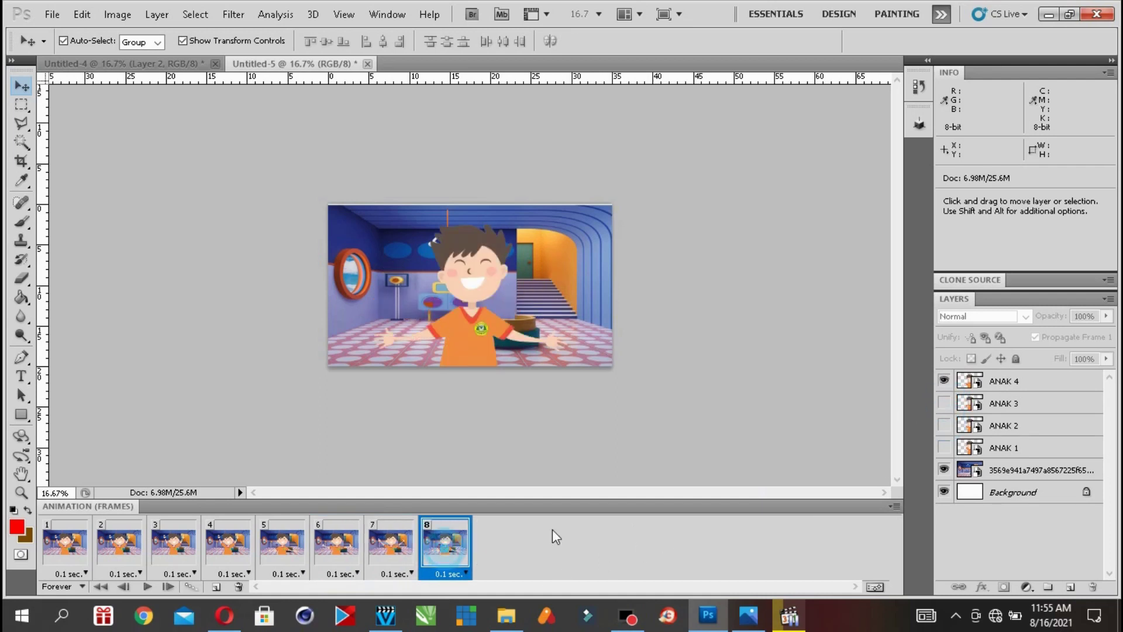
left_click(944, 380)
left_click(944, 380)
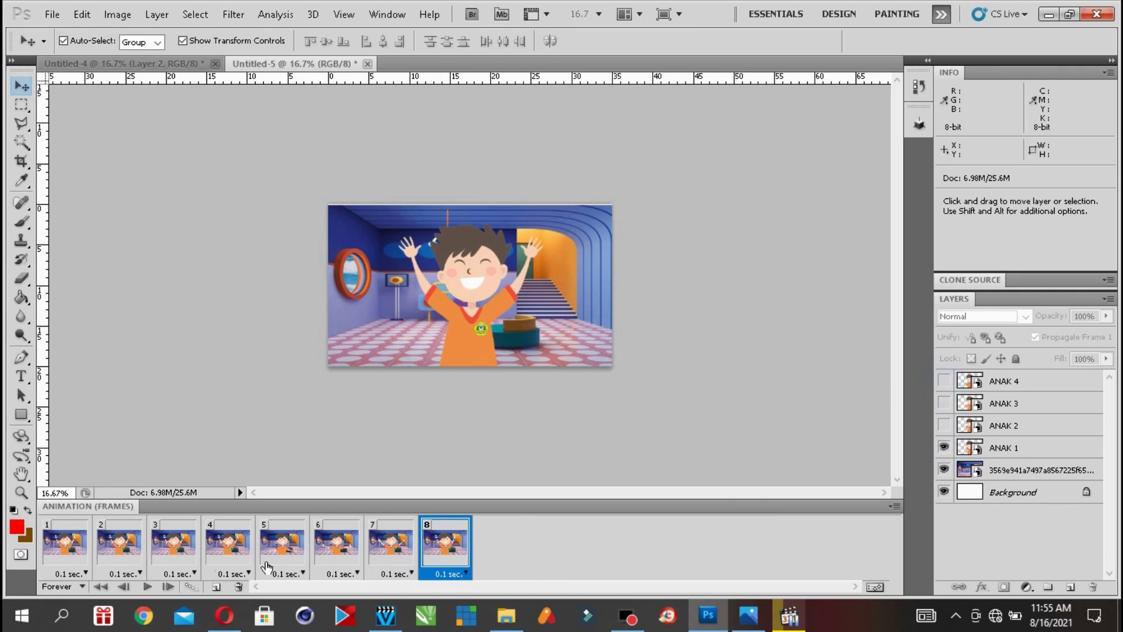
- Preview the eight-frame playback briefly and show ANAK 2 instead of ANAK 1 in frame 2
left_click(148, 591)
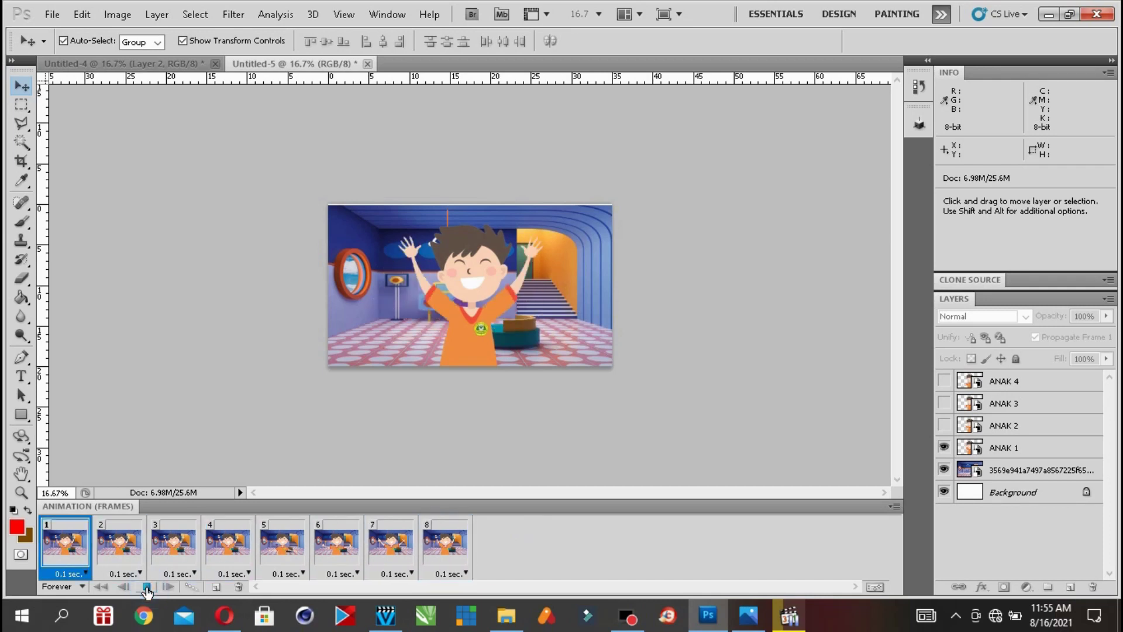
left_click(146, 589)
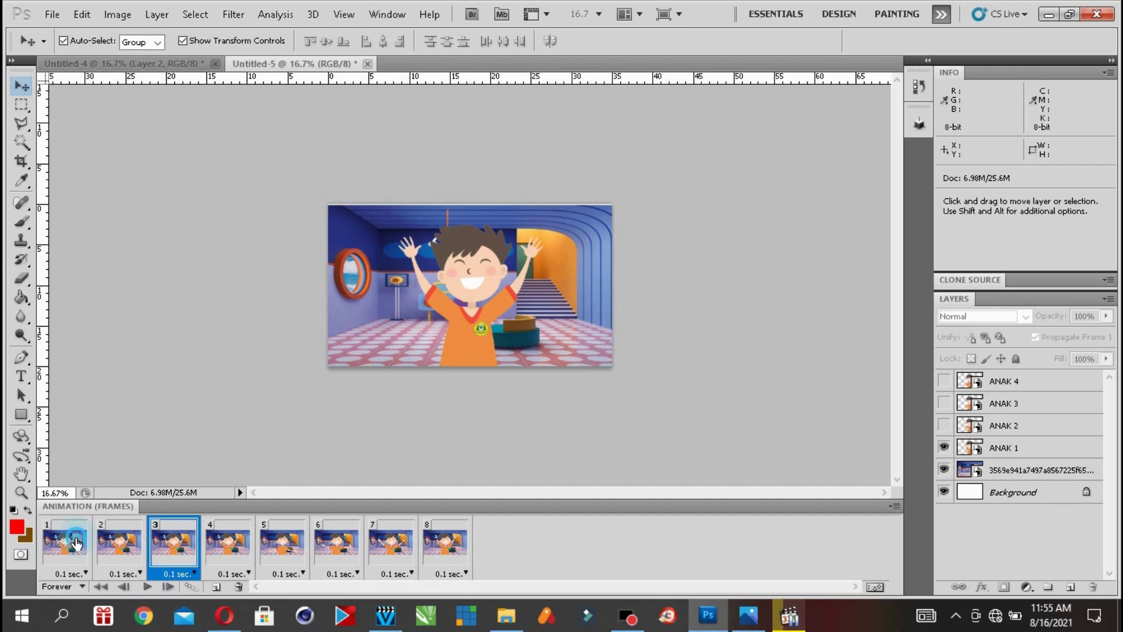
left_click(76, 543)
left_click(124, 546)
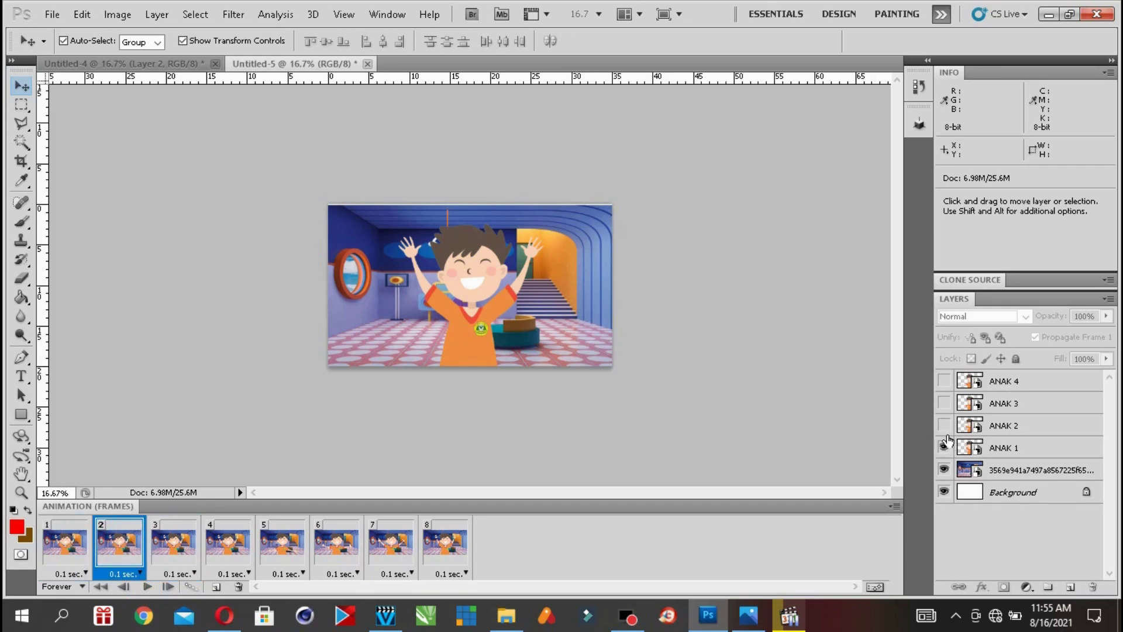
left_click(944, 425)
left_click(944, 447)
- Replace the ANAK 1 pose with ANAK 3 in frame 3 and with ANAK 4 in frame 4
left_click(177, 547)
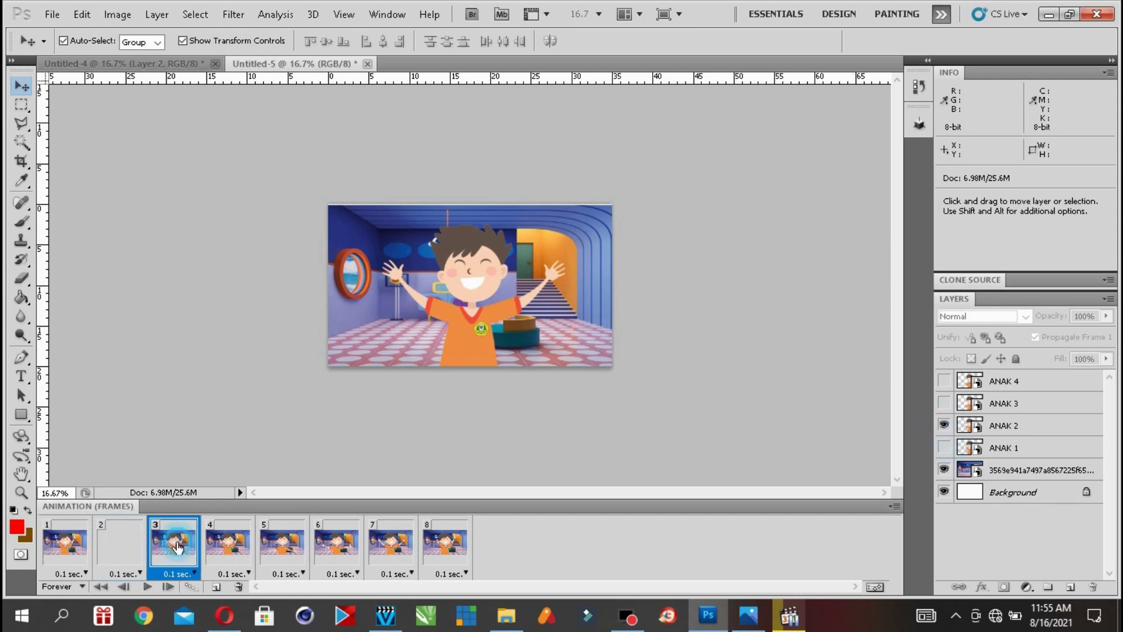
left_click(944, 402)
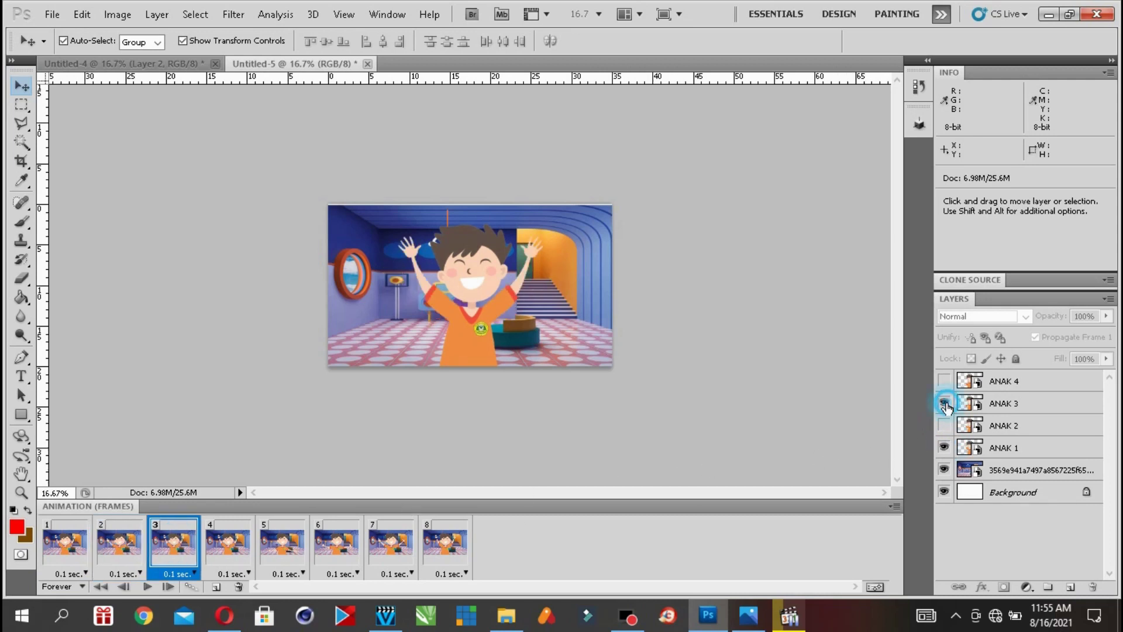
left_click(944, 447)
left_click(236, 549)
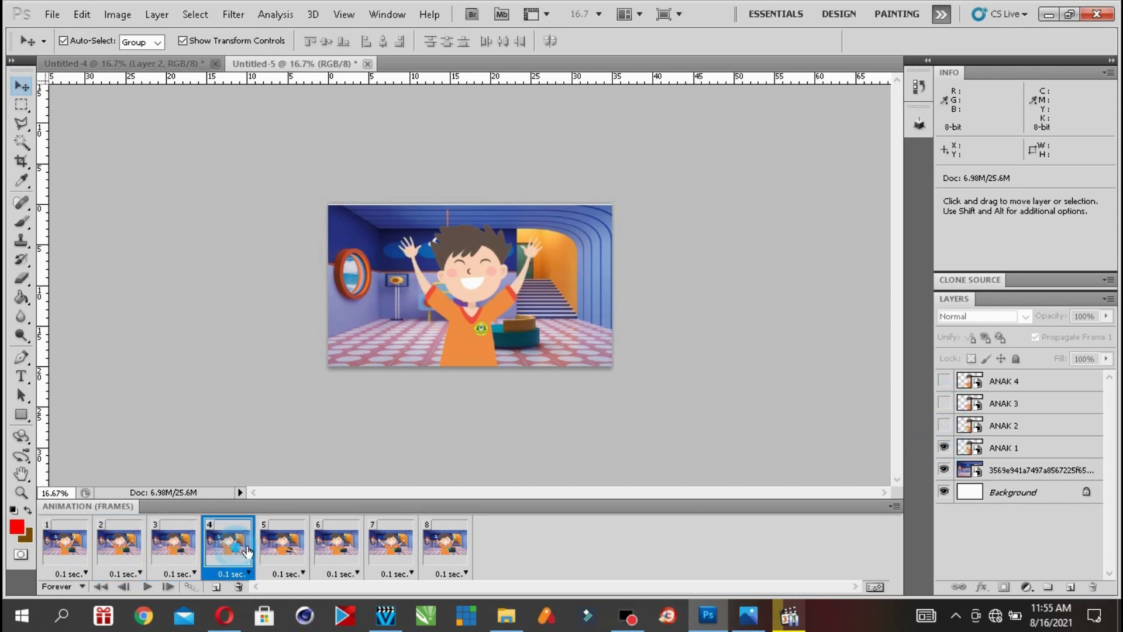
left_click(944, 381)
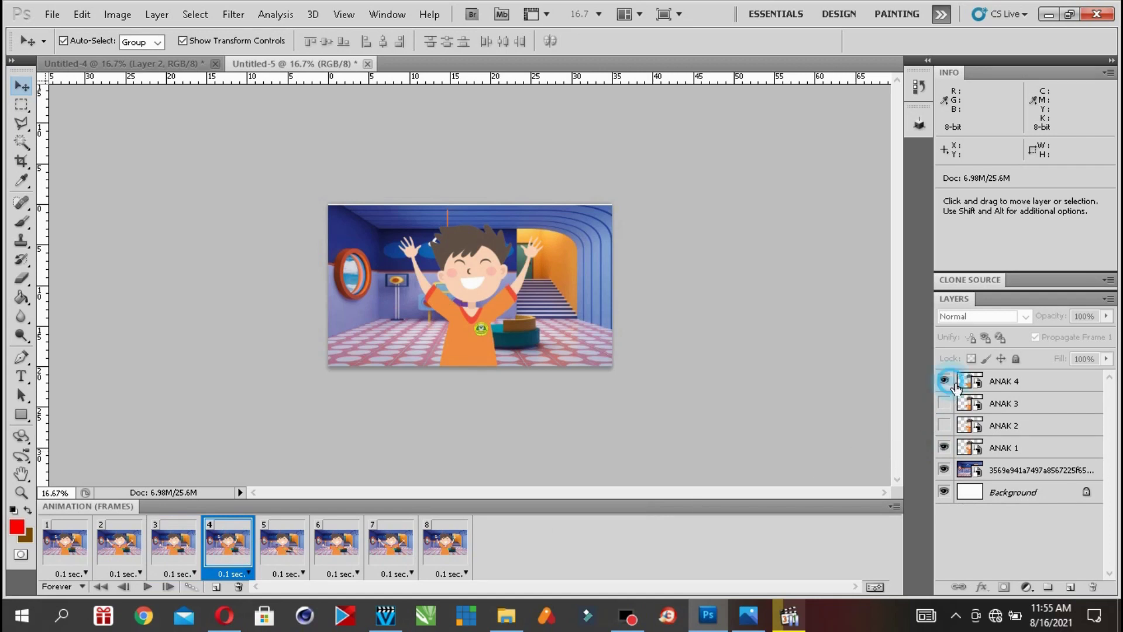
left_click(944, 447)
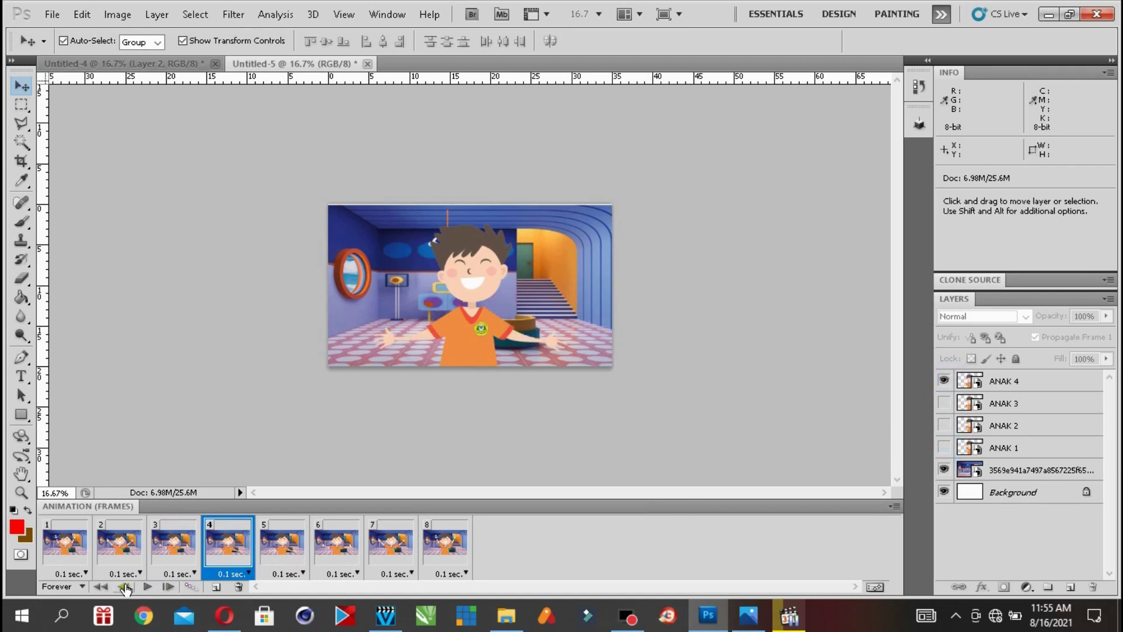
- Play the eight-frame animation and review its frames one by one to check the pose sequence
left_click(101, 585)
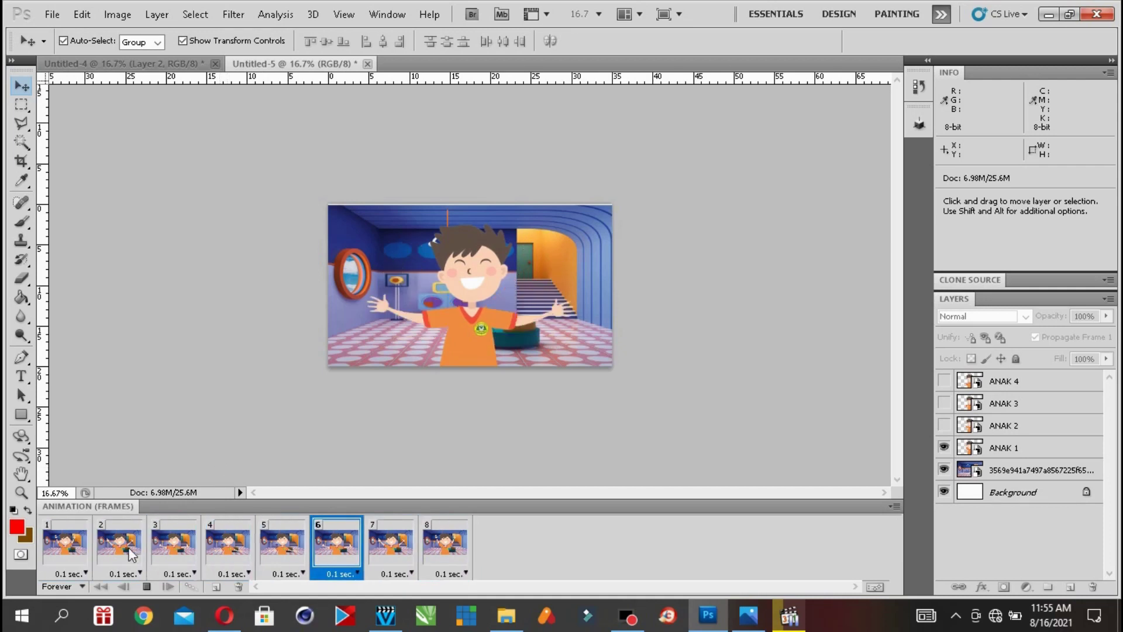
left_click(146, 586)
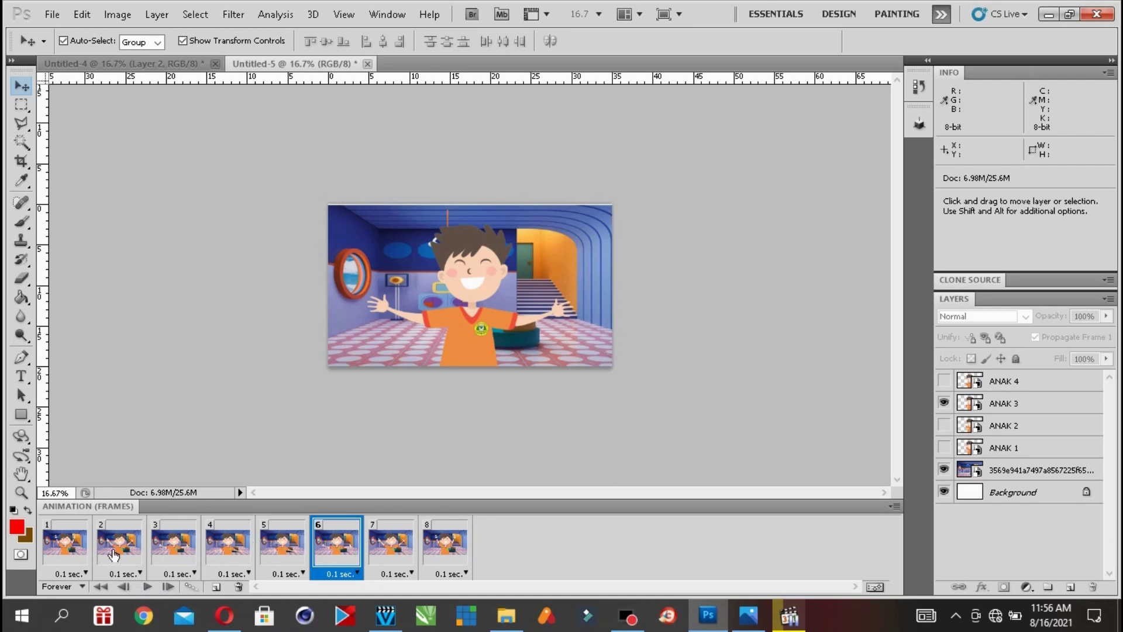
left_click(76, 549)
left_click(115, 547)
left_click(175, 546)
left_click(246, 545)
left_click(282, 545)
left_click(335, 546)
left_click(391, 546)
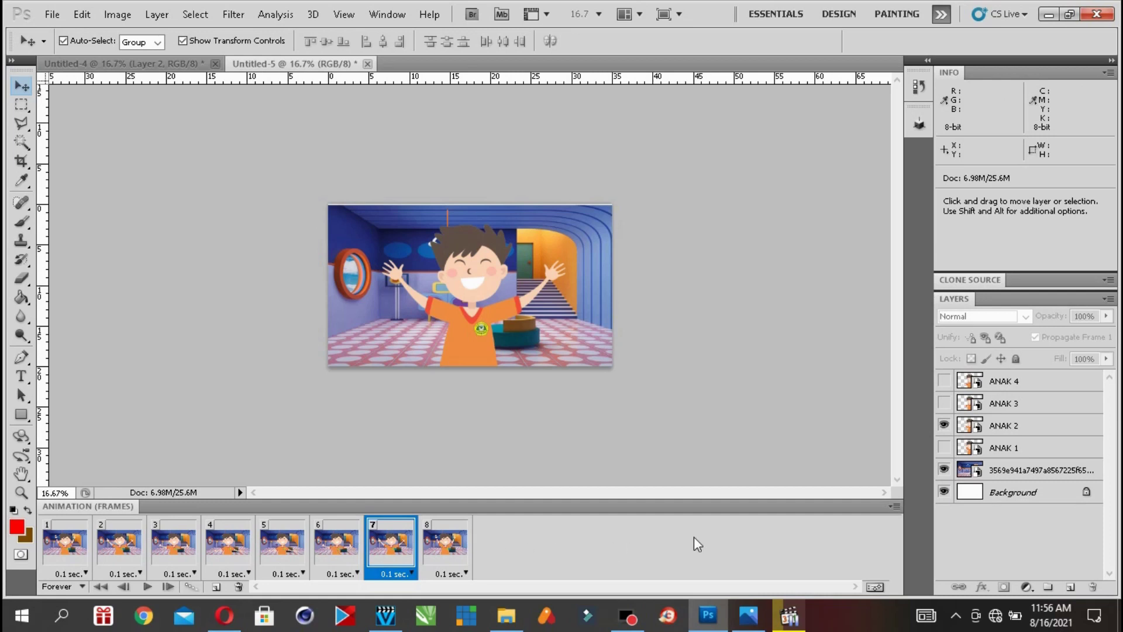
left_click(173, 544)
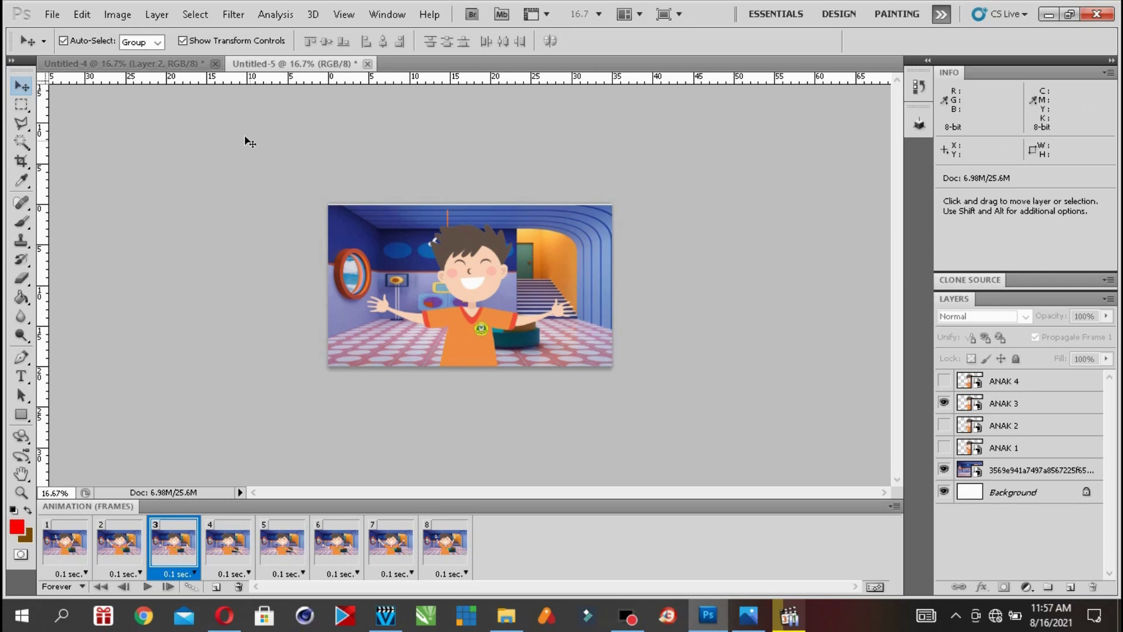
- Start a video render export of the animation and name the output file TES ANIMASI
left_click(52, 15)
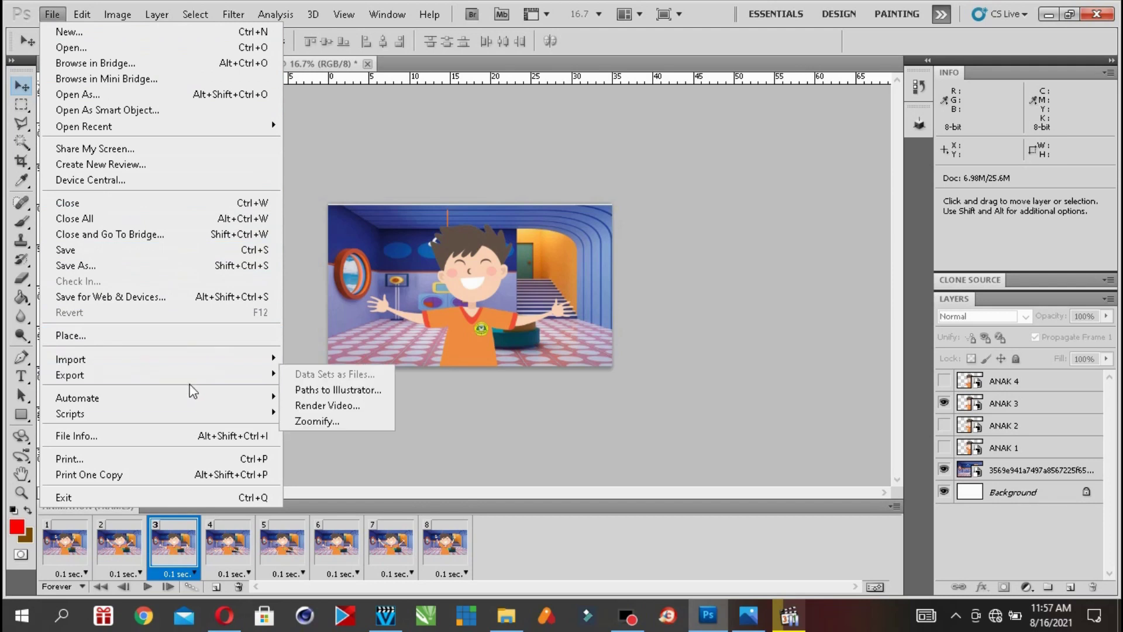
mouse_move(203, 381)
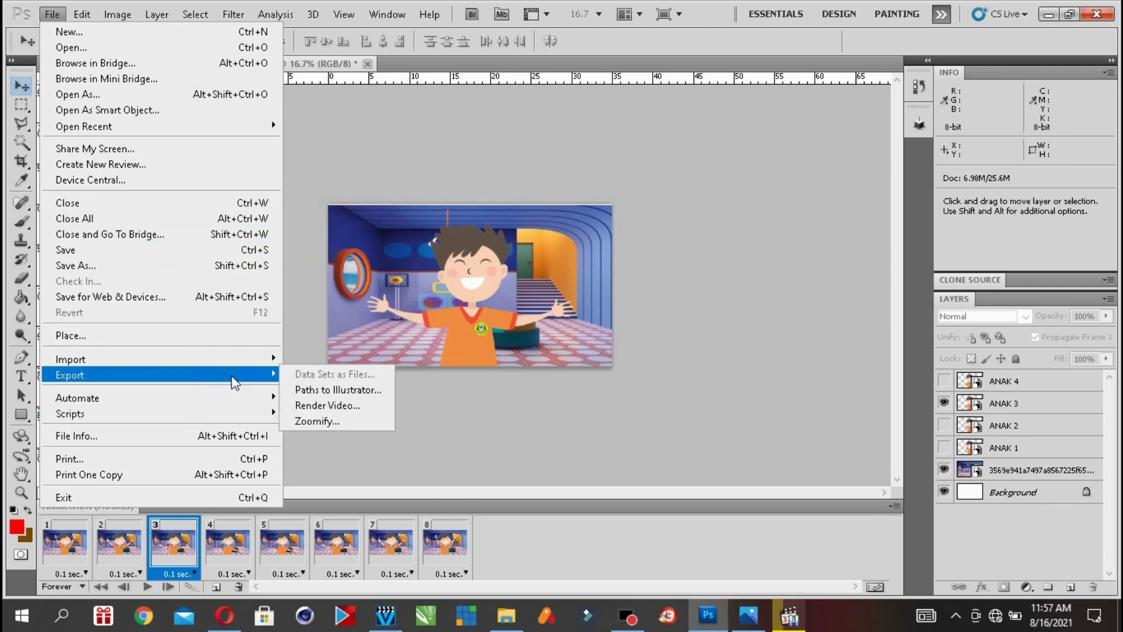
left_click(315, 404)
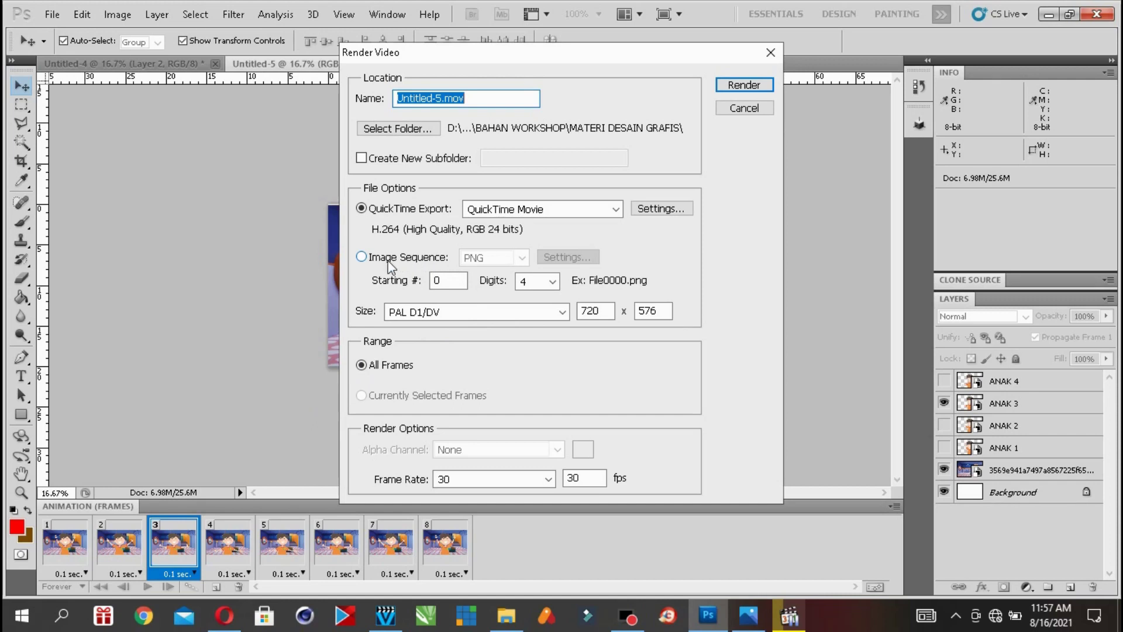
left_click(553, 282)
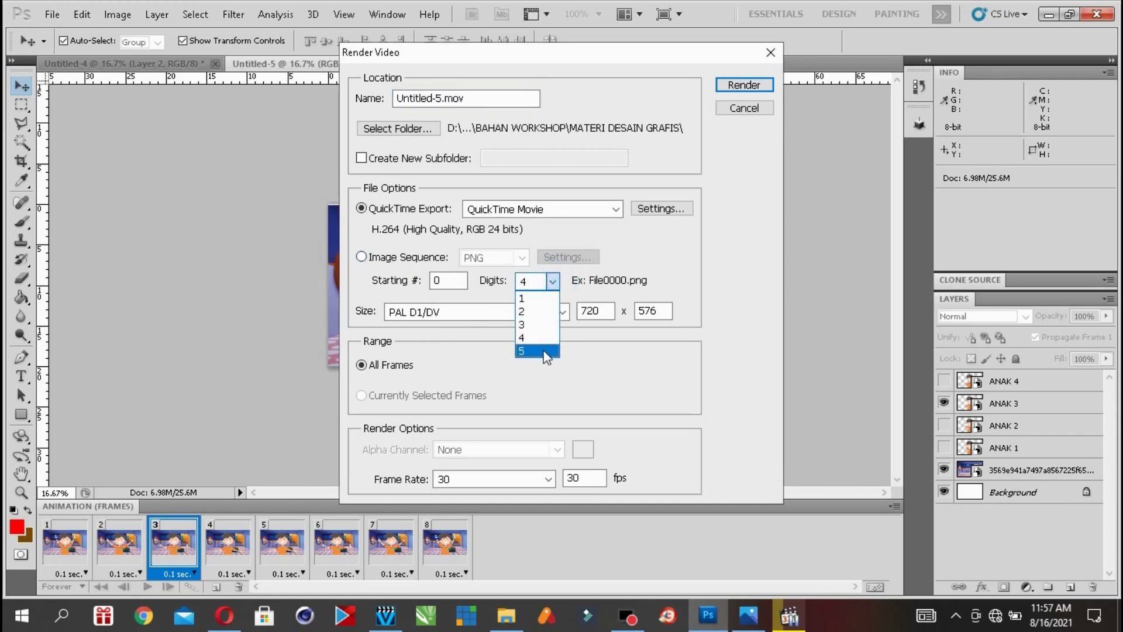
left_click(613, 358)
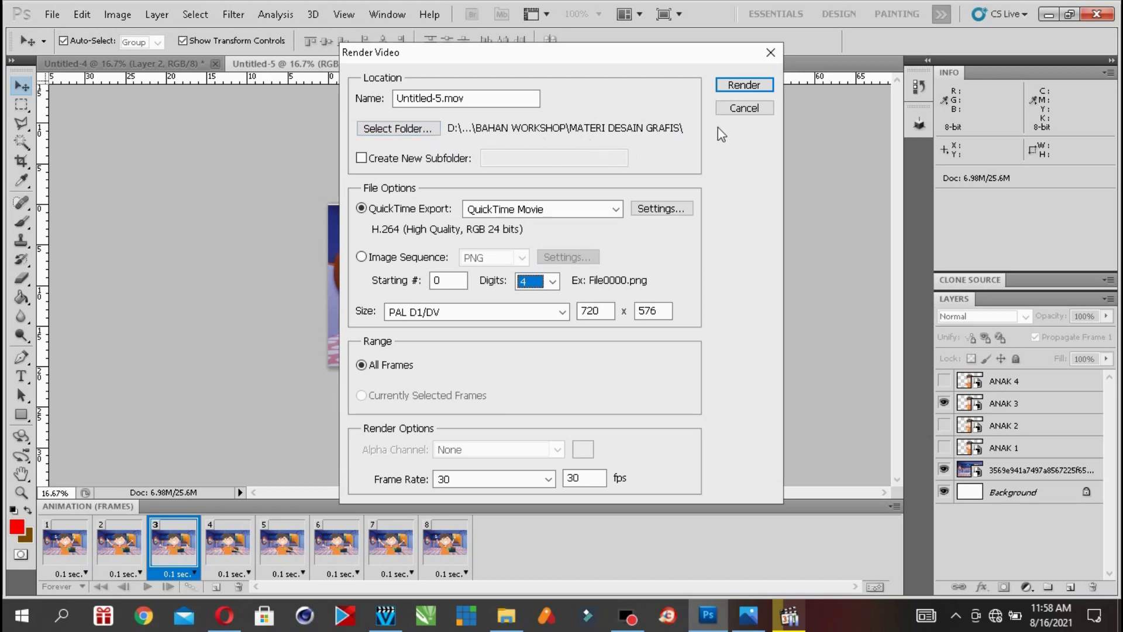
left_click(533, 98)
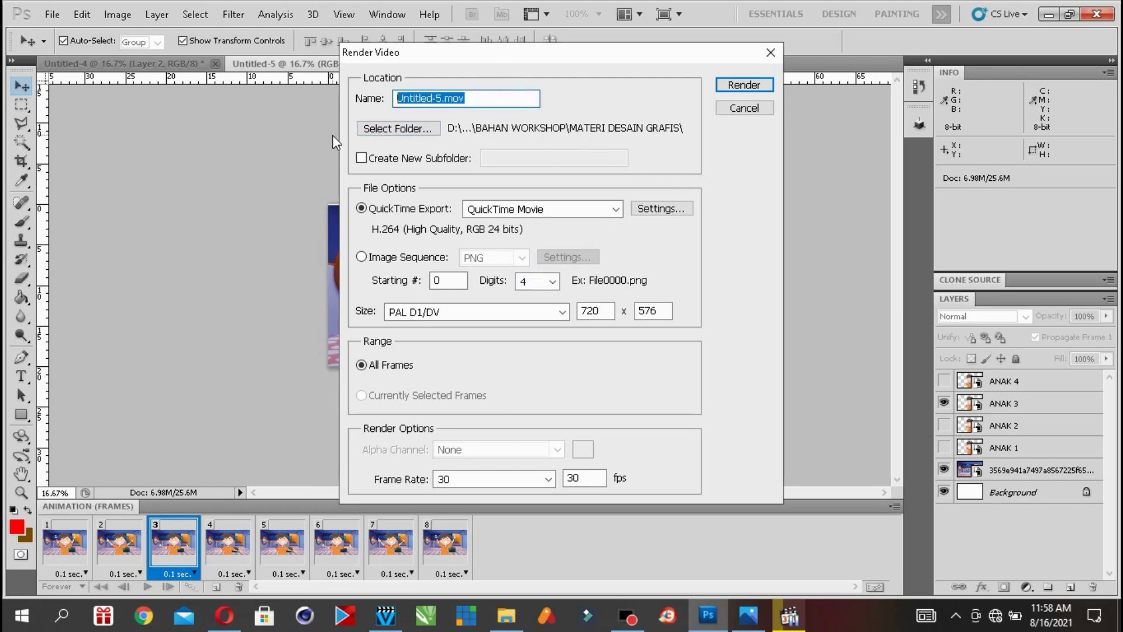
type("TES ANIMASI")
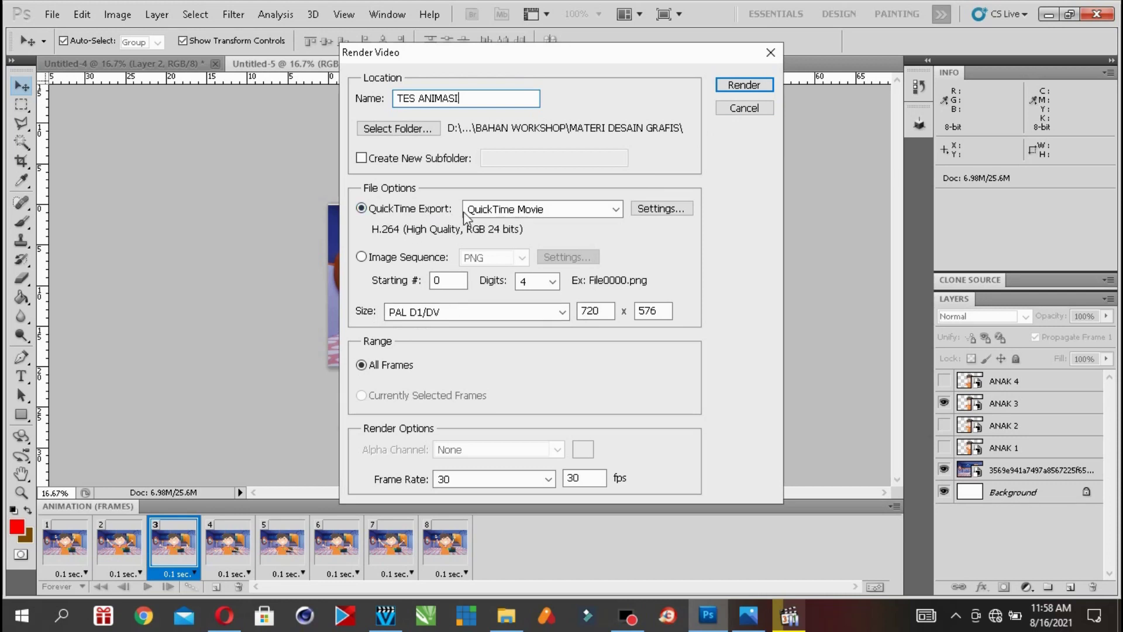
- Switch the render output to an image sequence and check its formats, keeping PNG
left_click(396, 257)
left_click(522, 258)
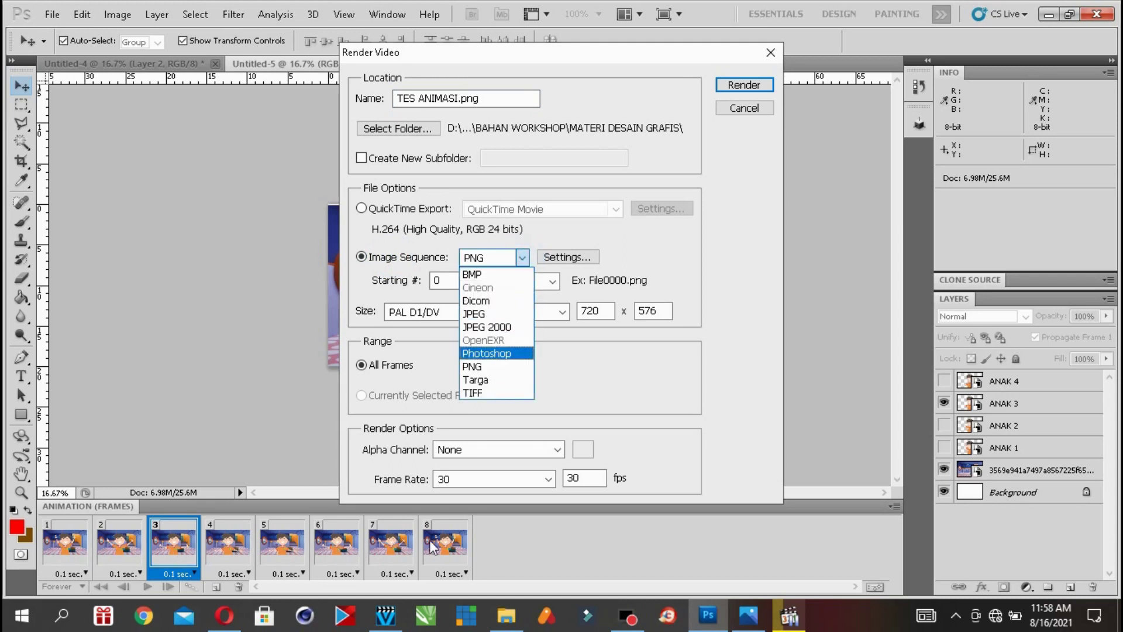
left_click(559, 362)
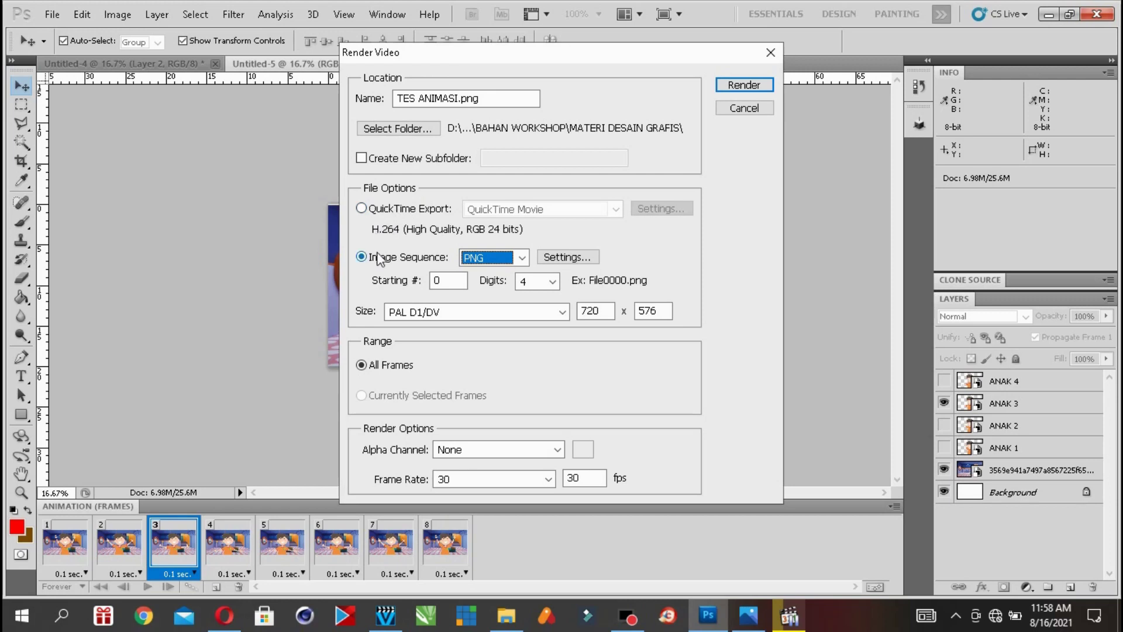
- Render the animation as a QuickTime Movie, replacing the existing TES ANIMASI.mov
left_click(362, 208)
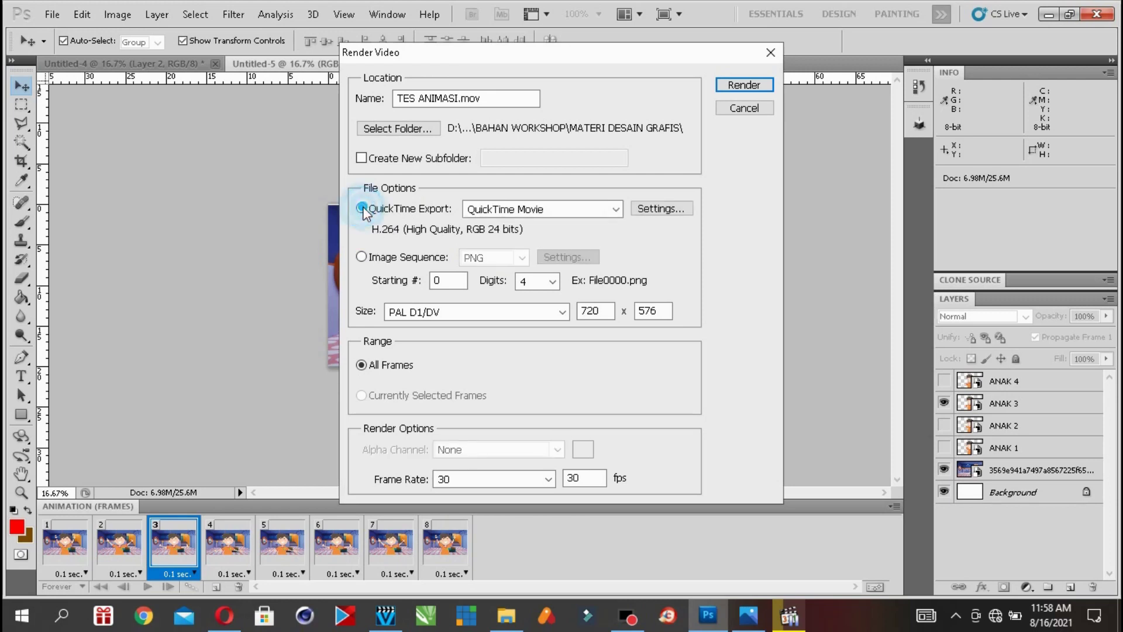
left_click(513, 205)
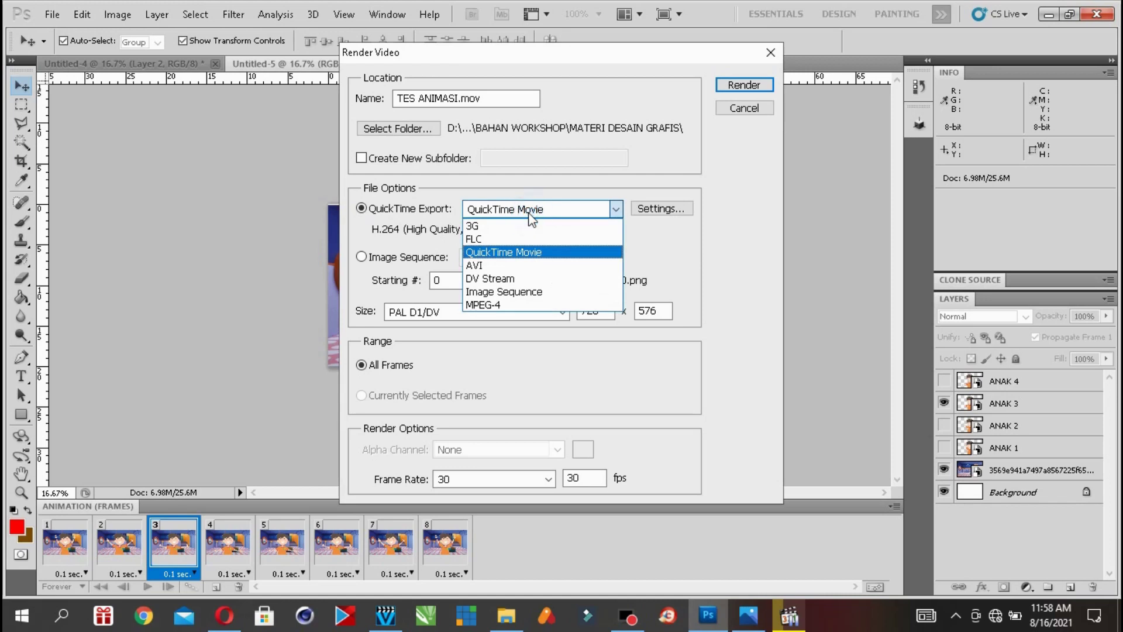
left_click(508, 251)
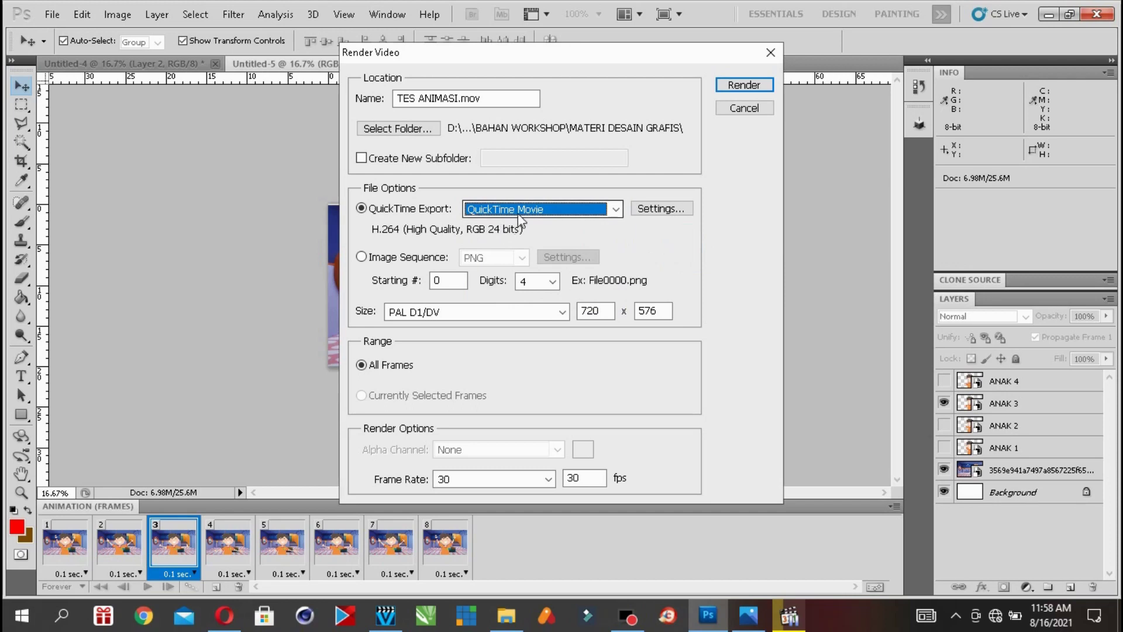
left_click(742, 85)
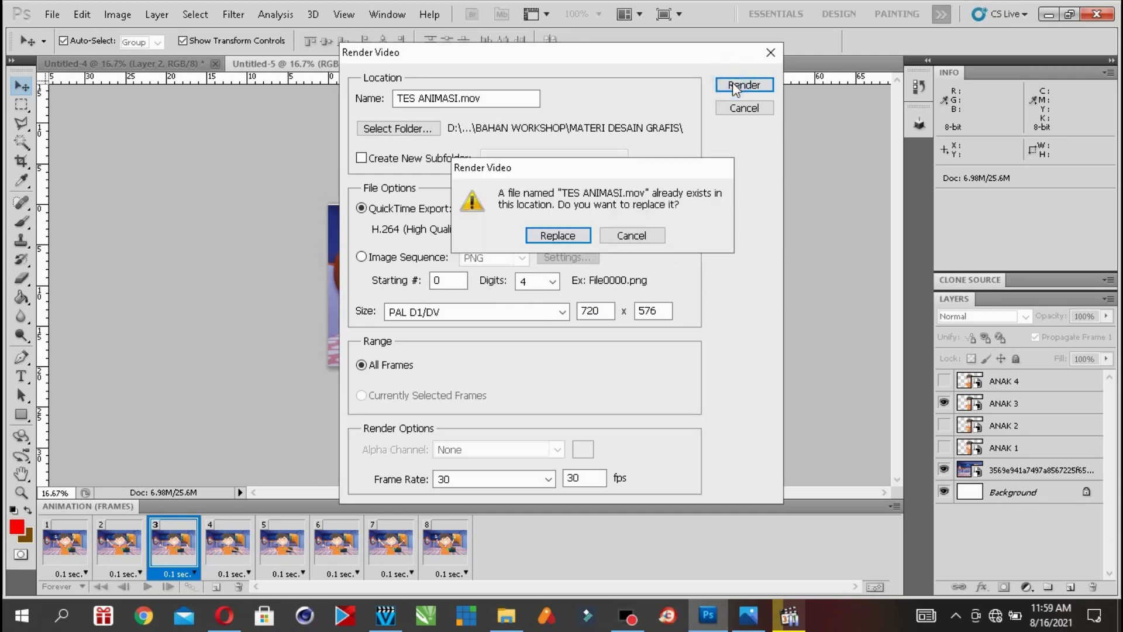
left_click(558, 234)
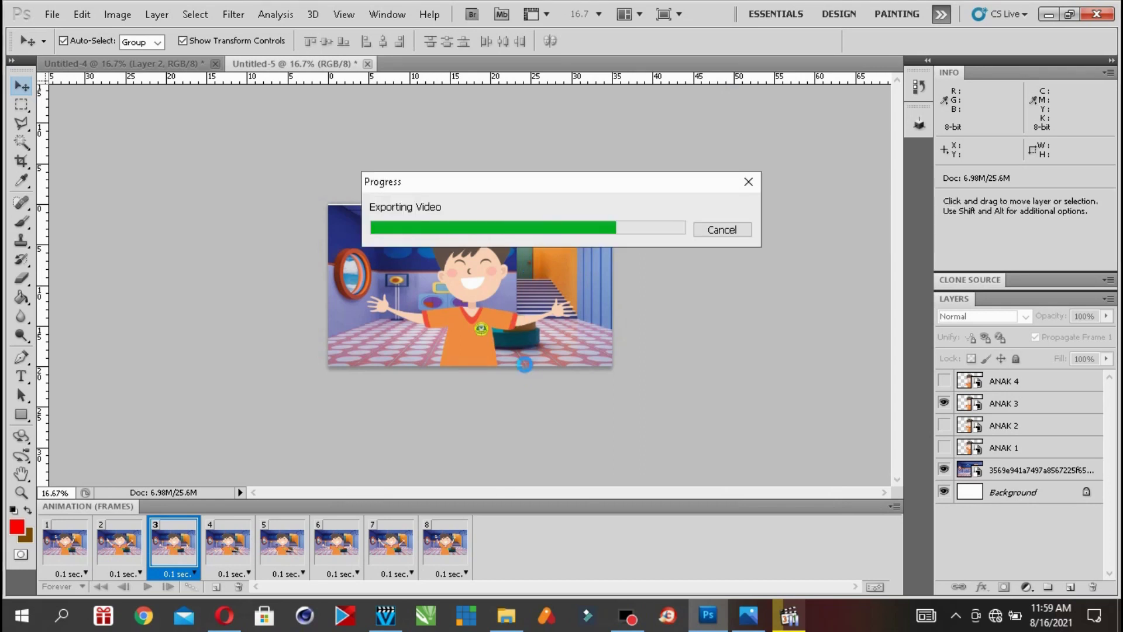
- Switch to File Explorer and play the rendered TES ANIMASI video from the MATERI DESAIN GRAFIS folder
left_click(526, 535)
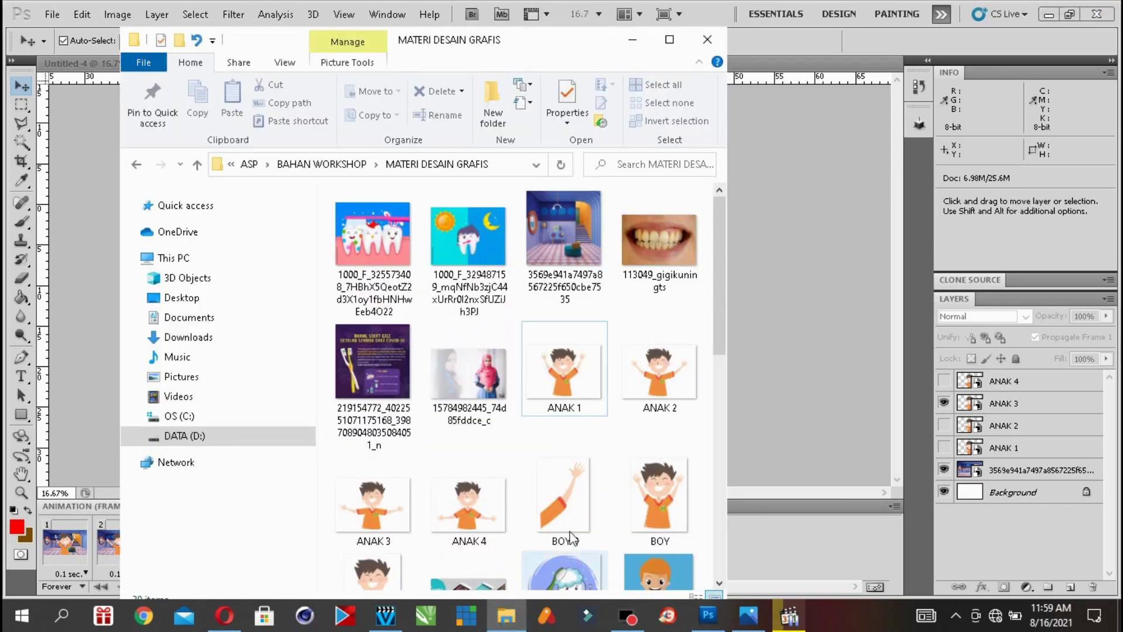
left_click_drag(714, 291, 696, 520)
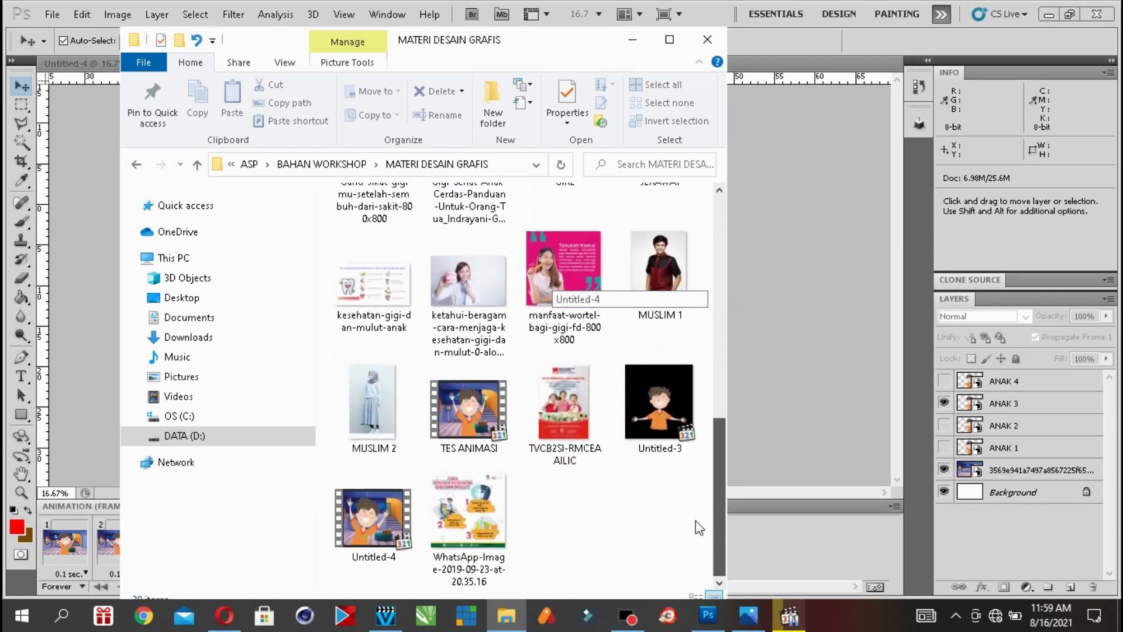
left_click(455, 426)
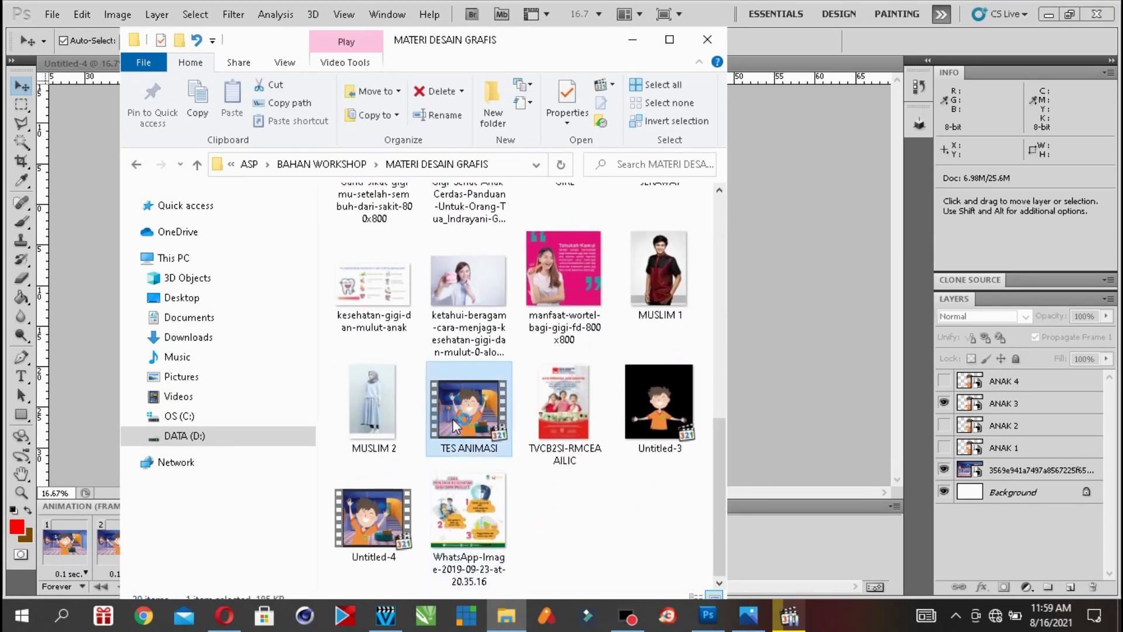
double_click(456, 425)
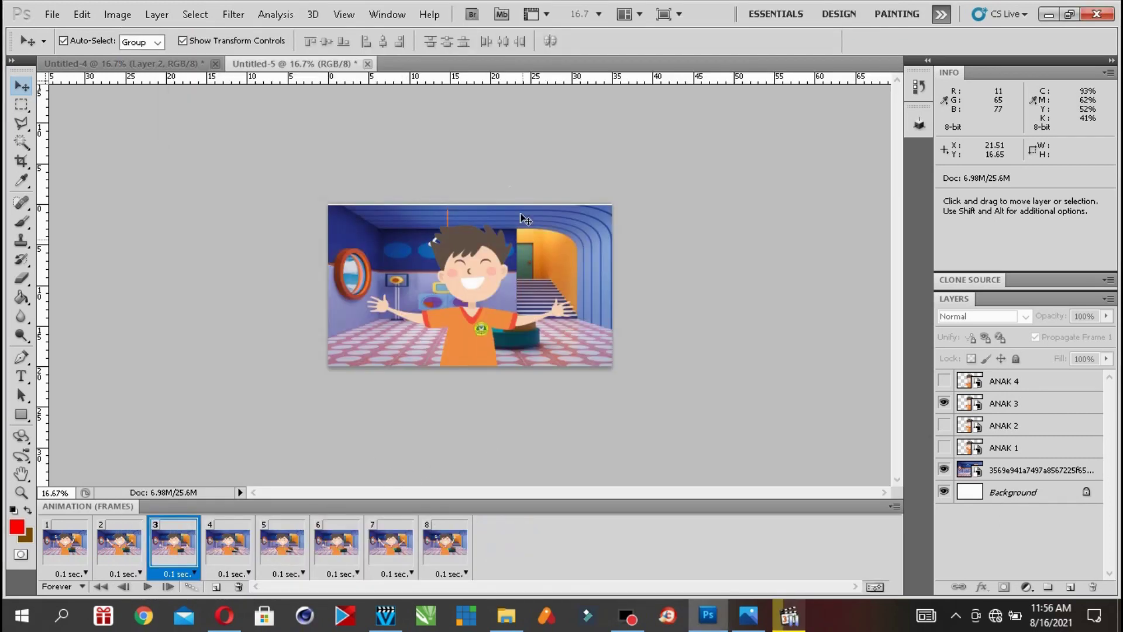
- Open the list of available workspaces in Photoshop
left_click(942, 16)
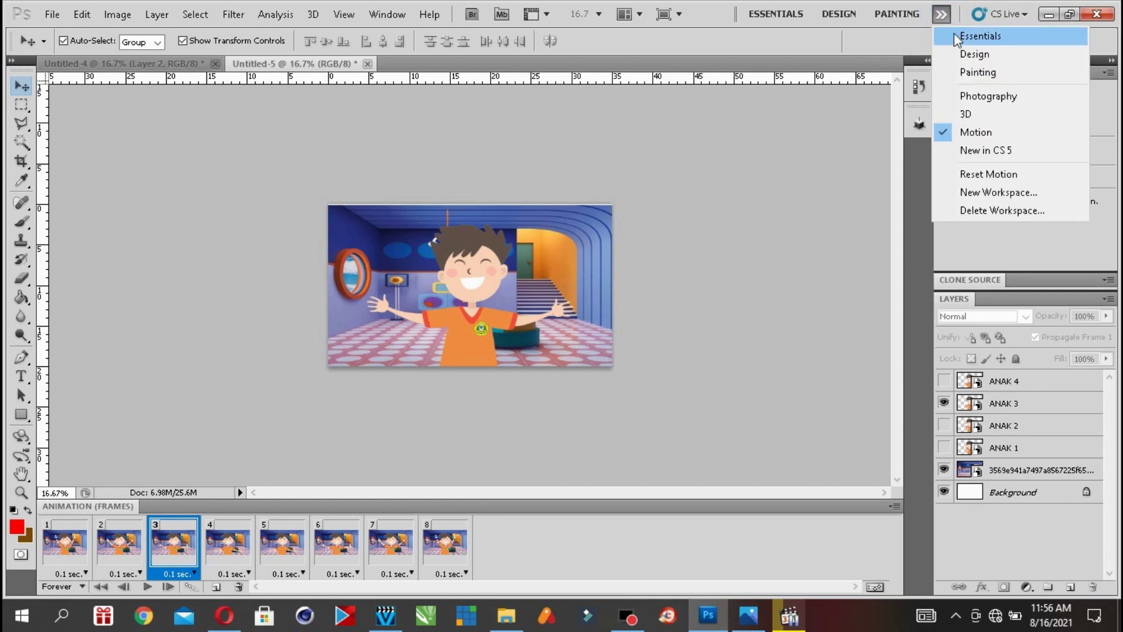